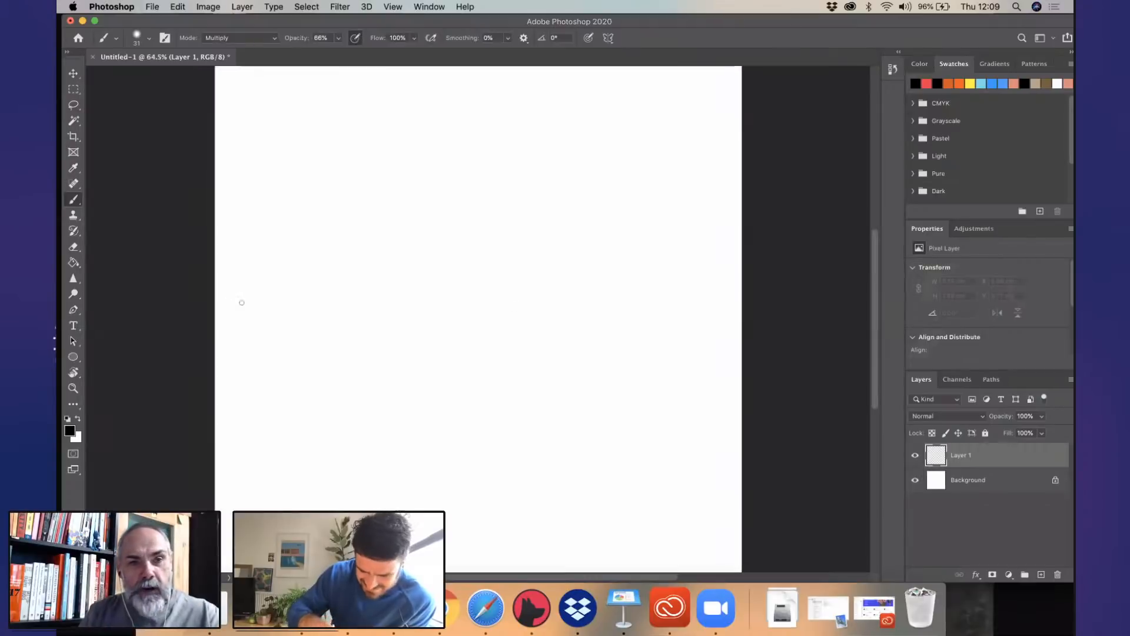
pyautogui.scroll(-5, 514, 307)
pyautogui.scroll(3, 535, 245)
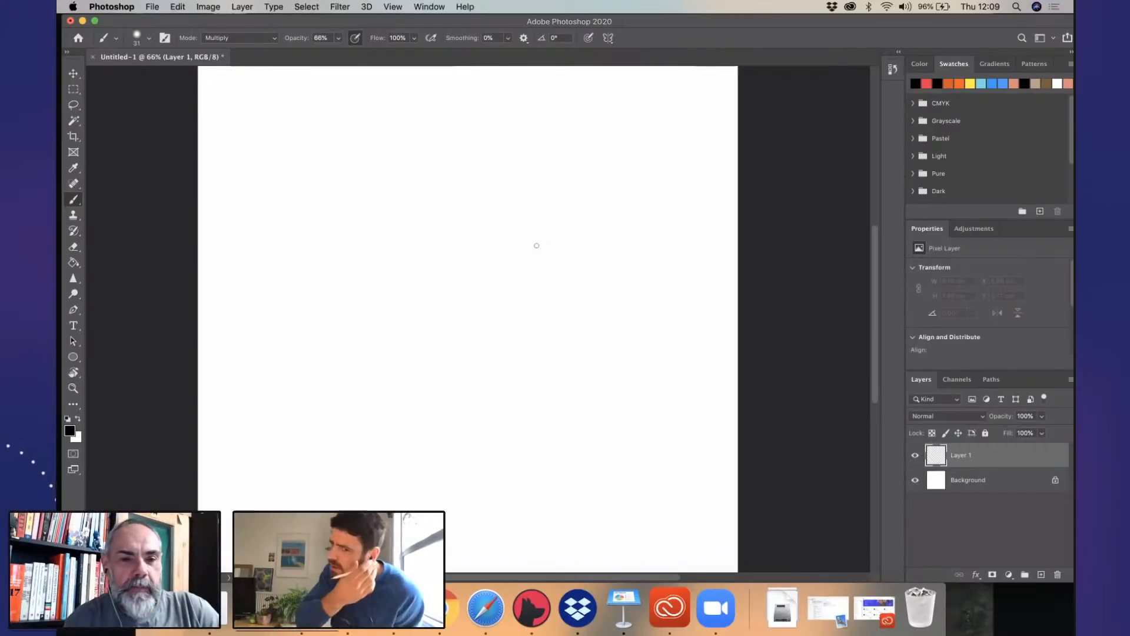
pyautogui.scroll(-5, 535, 244)
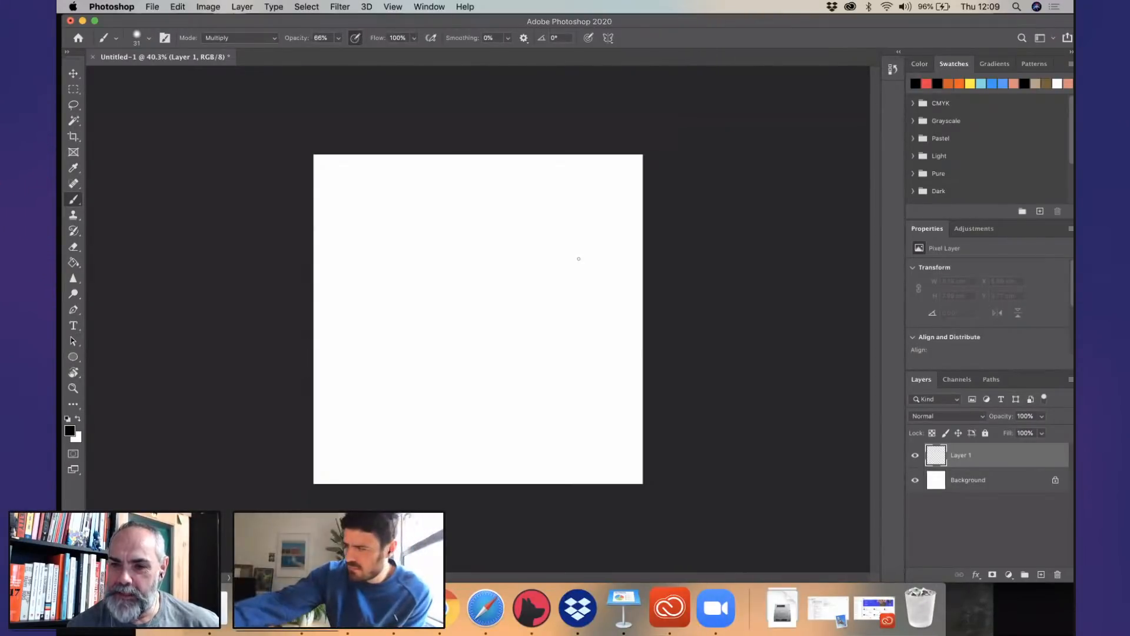
pyautogui.scroll(1, 579, 258)
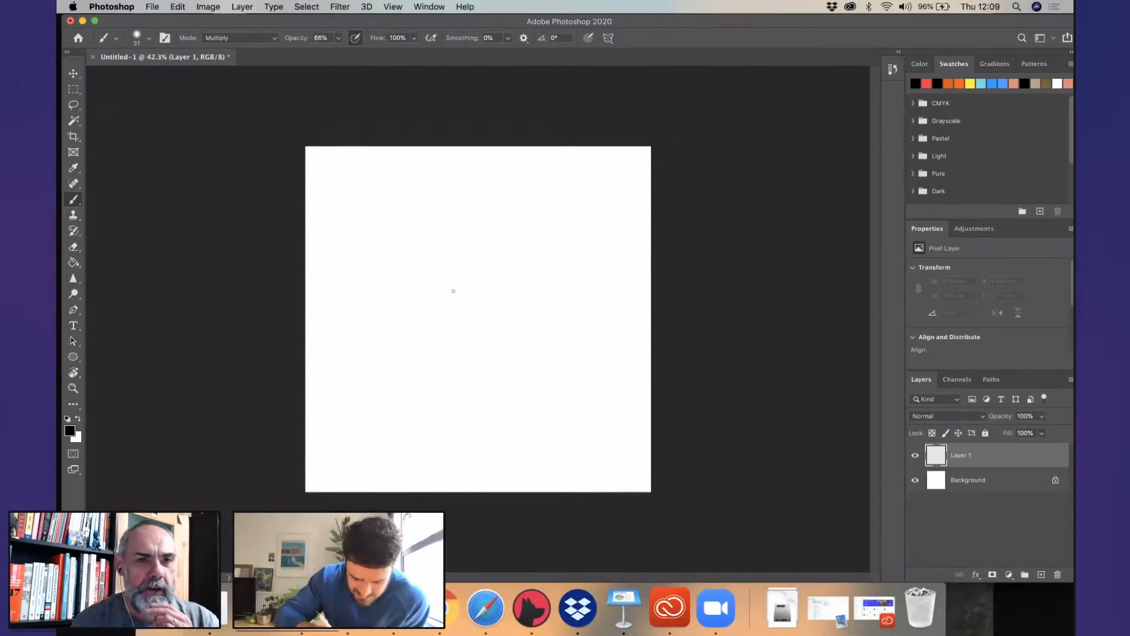
pyautogui.moveTo(382, 225); pyautogui.dragTo(392, 221)
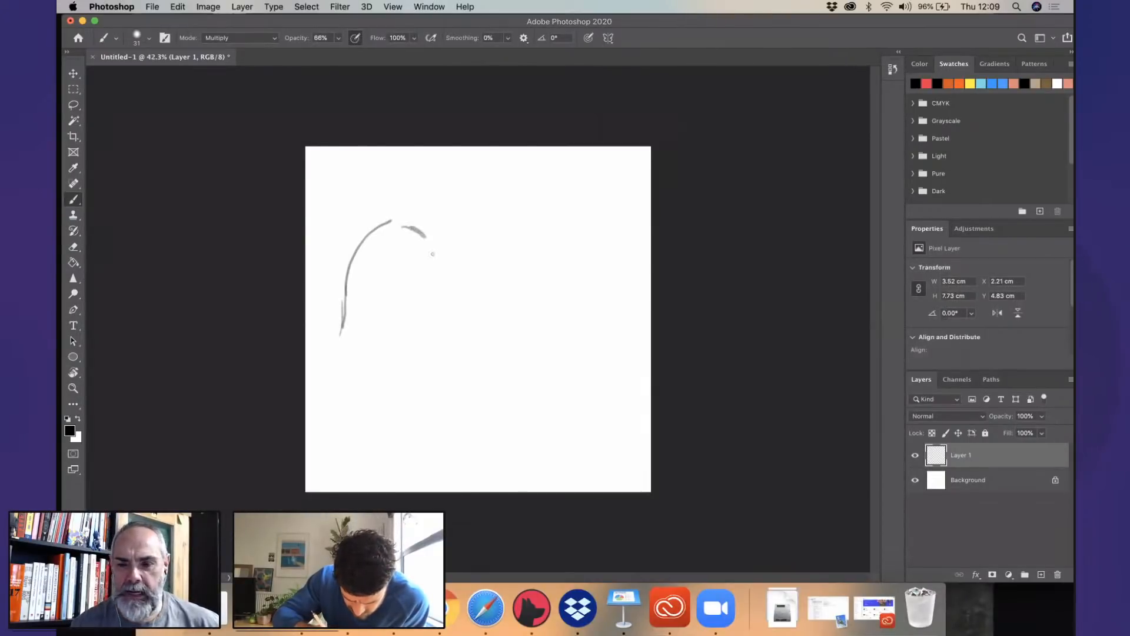
pyautogui.moveTo(404, 244); pyautogui.dragTo(423, 280)
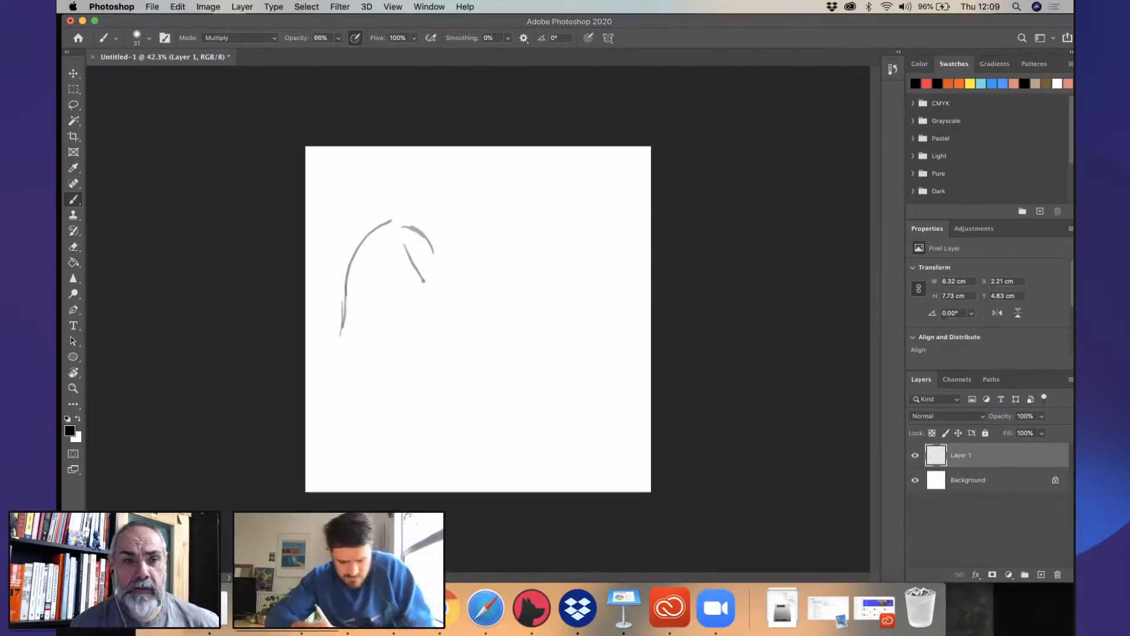
pyautogui.press('super+z')
pyautogui.press('super+z')
pyautogui.press('super+z')
pyautogui.press('super+z')
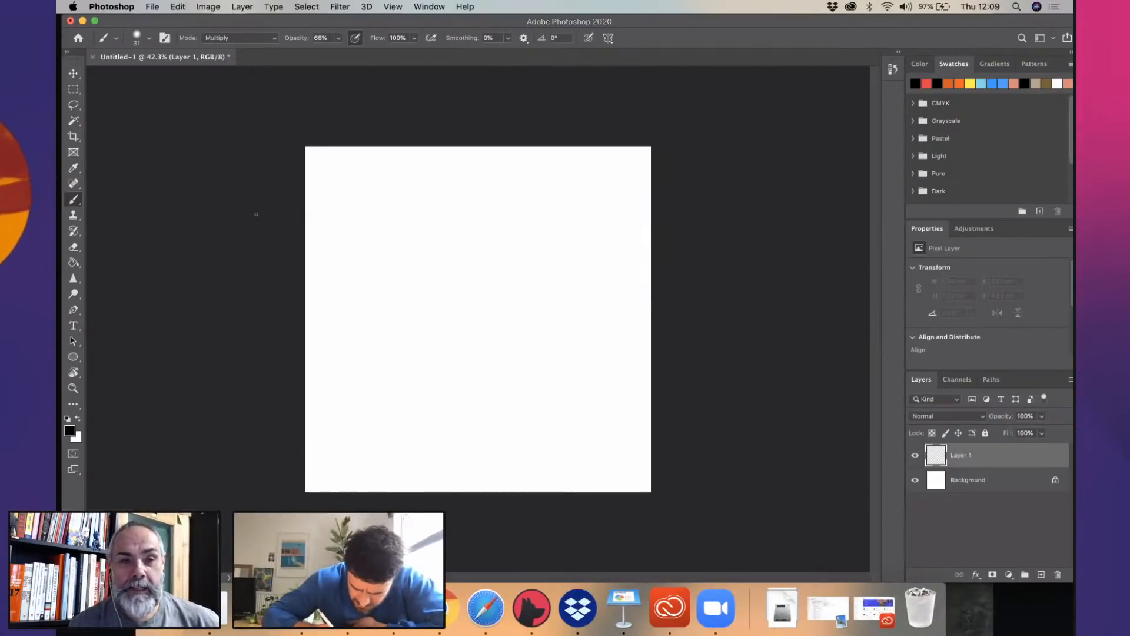
# - Sketch a curved grey stroke about 4.5 cm tall in the canvas's upper-left area as the start of the figure's back
pyautogui.moveTo(388, 239); pyautogui.dragTo(358, 303)
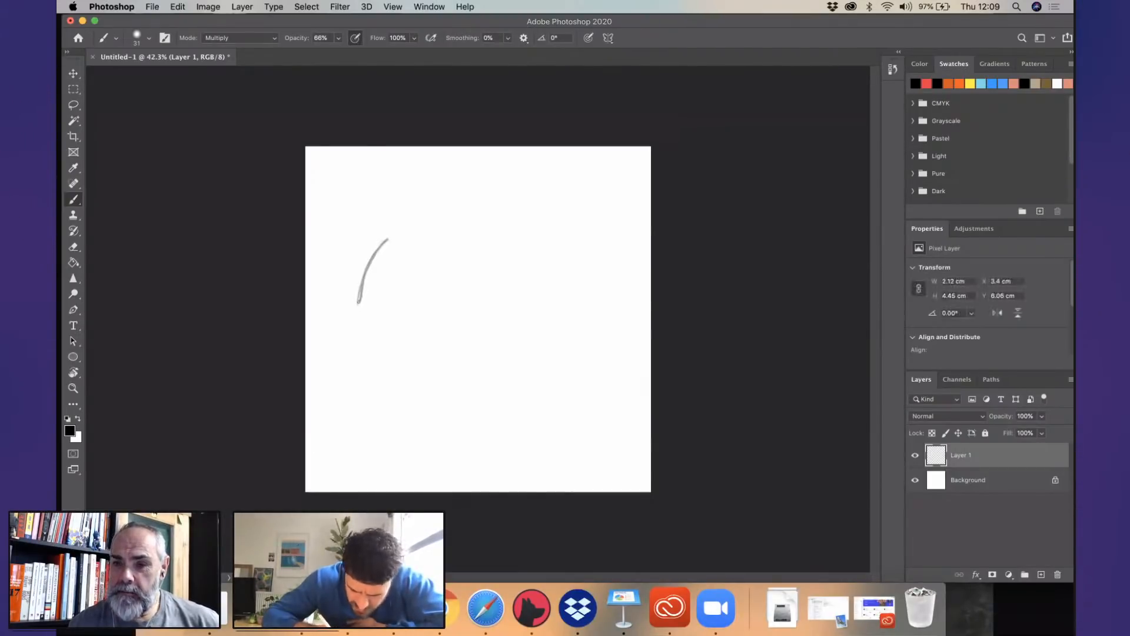
pyautogui.scroll(5, 388, 269)
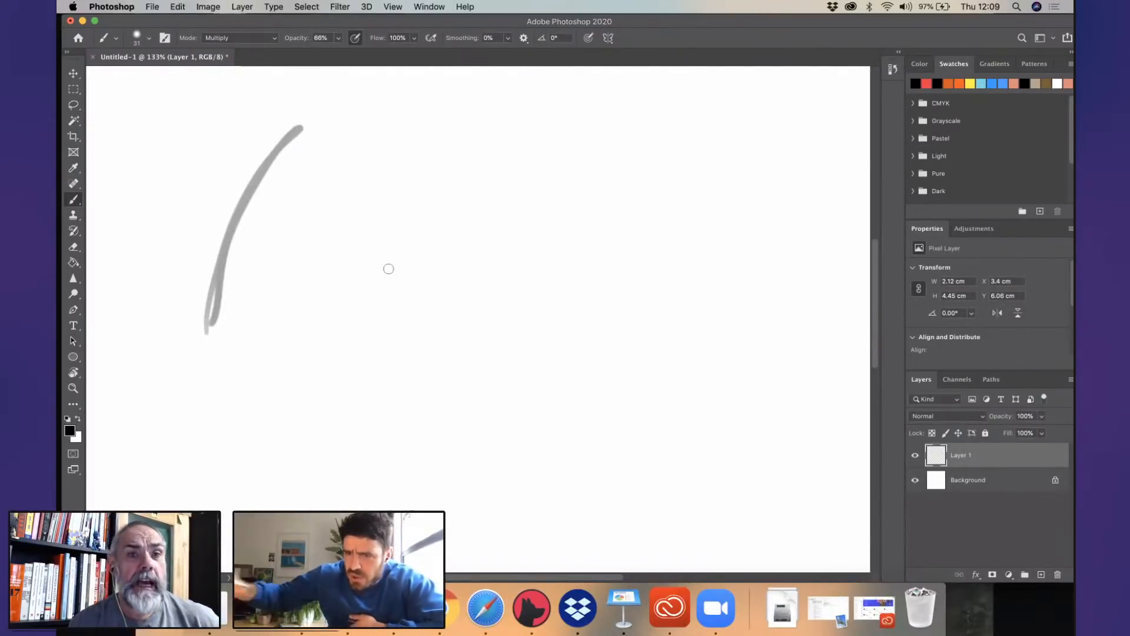
pyautogui.scroll(-4, 499, 270)
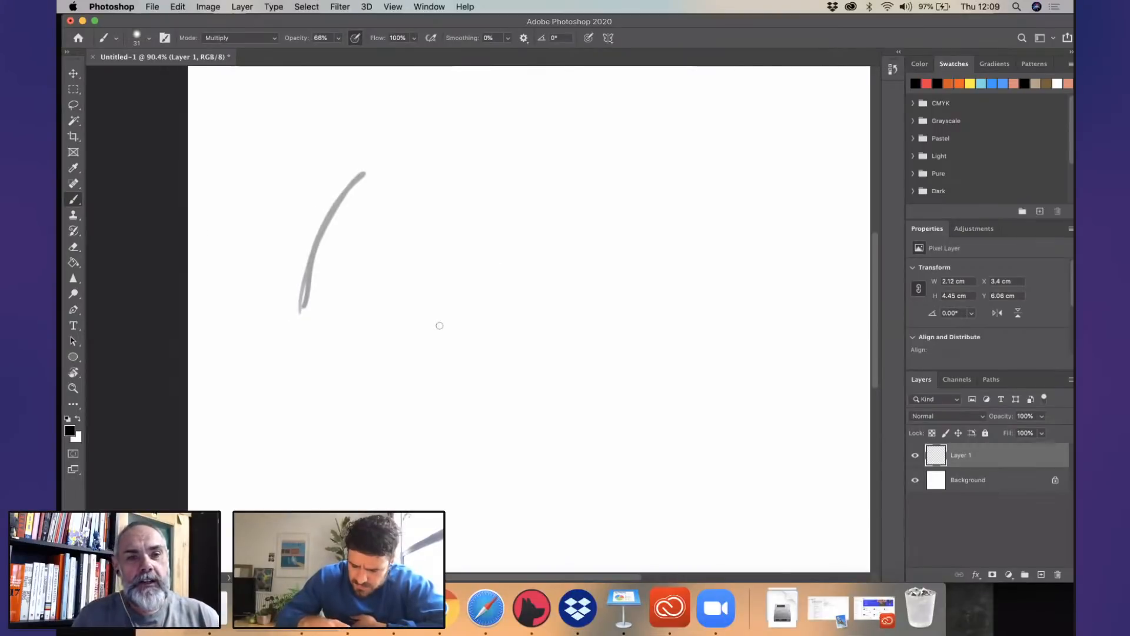
pyautogui.hscroll(5, 440, 325)
pyautogui.hscroll(-3, 503, 299)
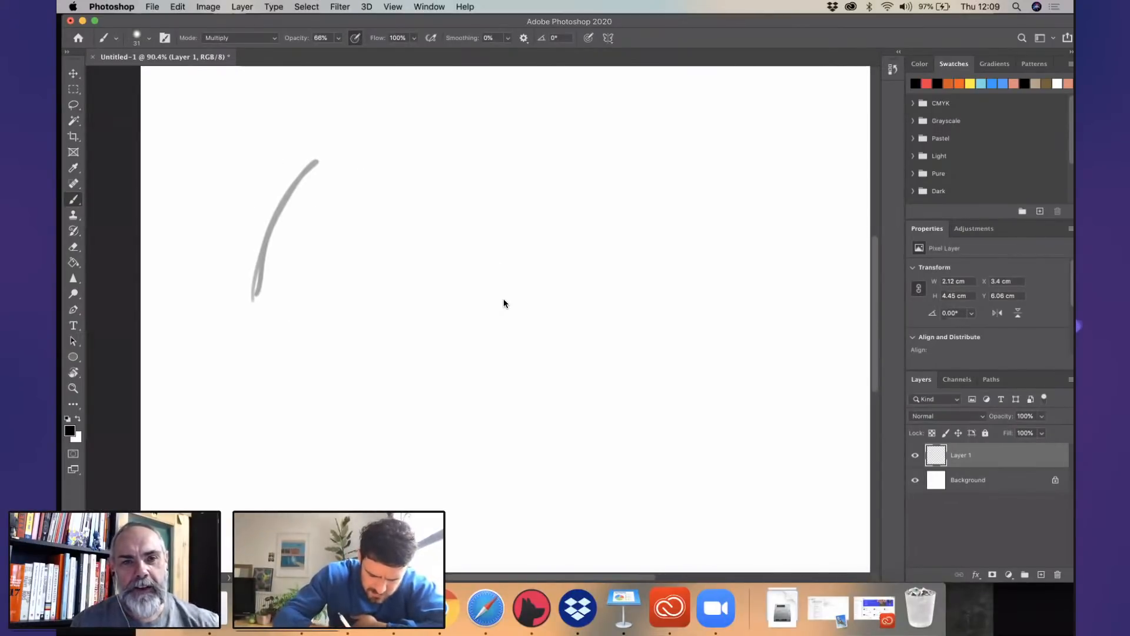
# - Reduce the brush size to 20, extend the back line downward and sketch the shoulder top and both sides of the upper arm
pyautogui.click(149, 39)
pyautogui.moveTo(141, 76); pyautogui.dragTo(136, 75)
pyautogui.click(176, 21)
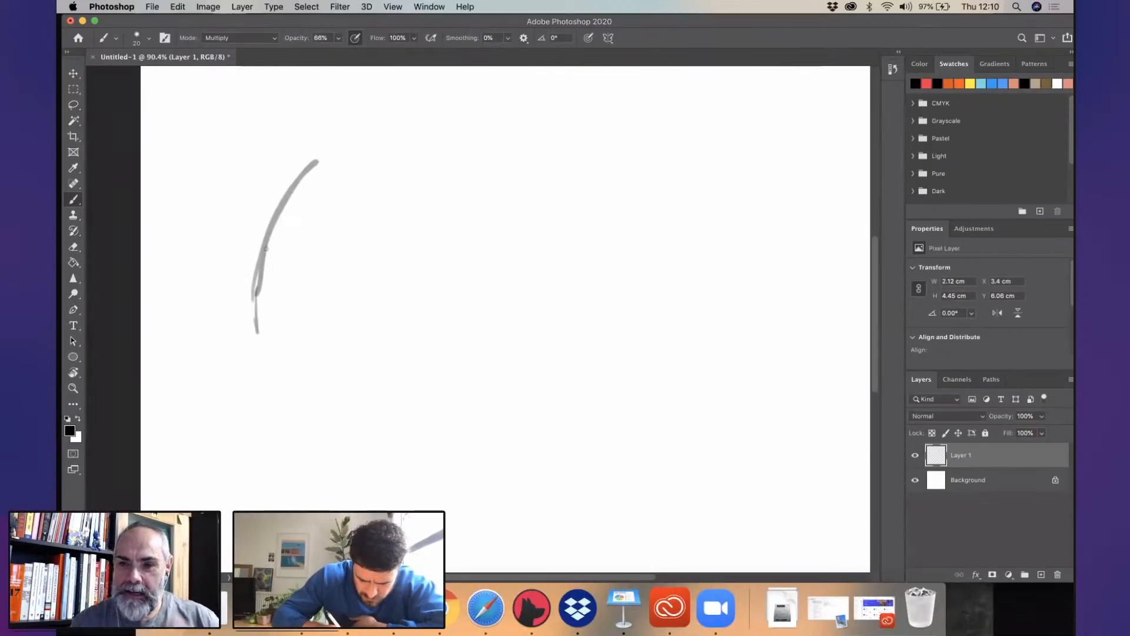
pyautogui.moveTo(266, 249); pyautogui.dragTo(251, 377)
pyautogui.moveTo(324, 160)
pyautogui.mouseDown()
pyautogui.moveTo(349, 153)
pyautogui.moveTo(402, 178)
pyautogui.moveTo(423, 244)
pyautogui.mouseUp()
pyautogui.moveTo(368, 186)
pyautogui.mouseDown()
pyautogui.moveTo(398, 279)
pyautogui.moveTo(369, 196)
pyautogui.moveTo(410, 307)
pyautogui.mouseUp()
pyautogui.moveTo(413, 200); pyautogui.dragTo(437, 294)
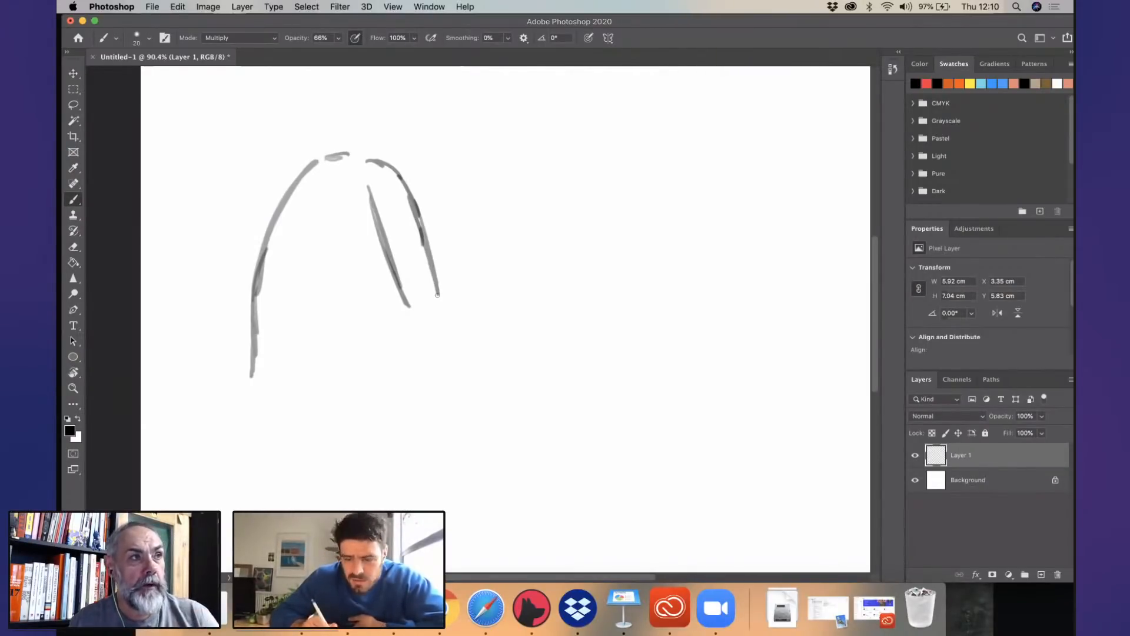
# - Sketch the bent elbow, a forearm reaching horizontally forward and the rough outline of an open hand
pyautogui.moveTo(408, 305)
pyautogui.mouseDown()
pyautogui.moveTo(424, 327)
pyautogui.moveTo(440, 325)
pyautogui.mouseUp()
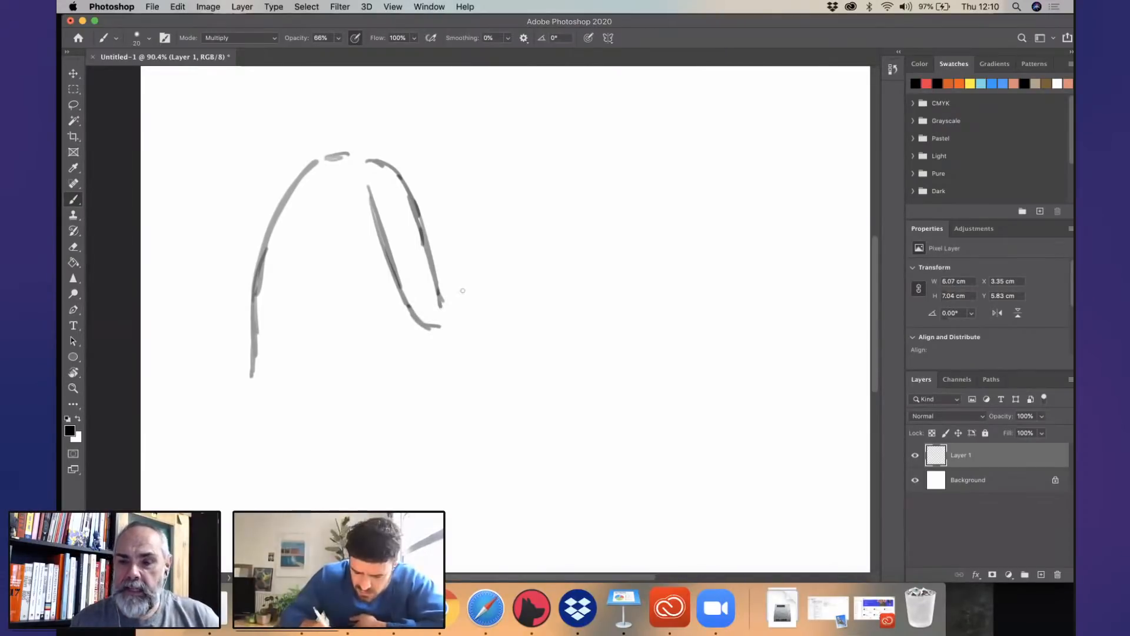
pyautogui.moveTo(483, 292); pyautogui.dragTo(482, 291)
pyautogui.moveTo(434, 323); pyautogui.dragTo(499, 318)
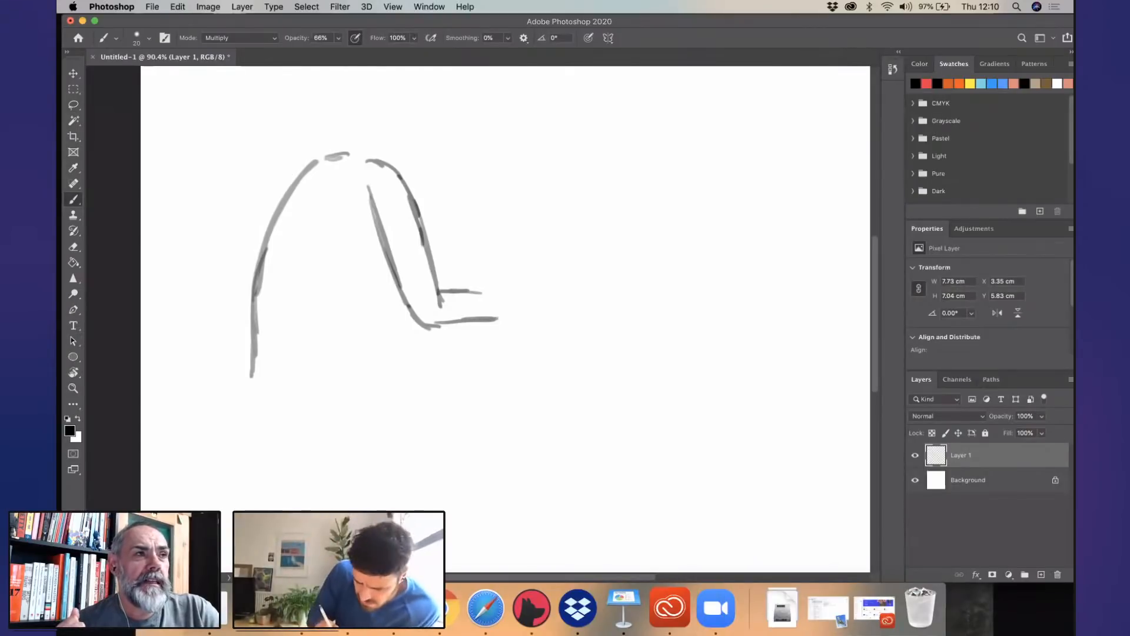
pyautogui.moveTo(441, 290); pyautogui.dragTo(537, 289)
pyautogui.moveTo(434, 324); pyautogui.dragTo(525, 312)
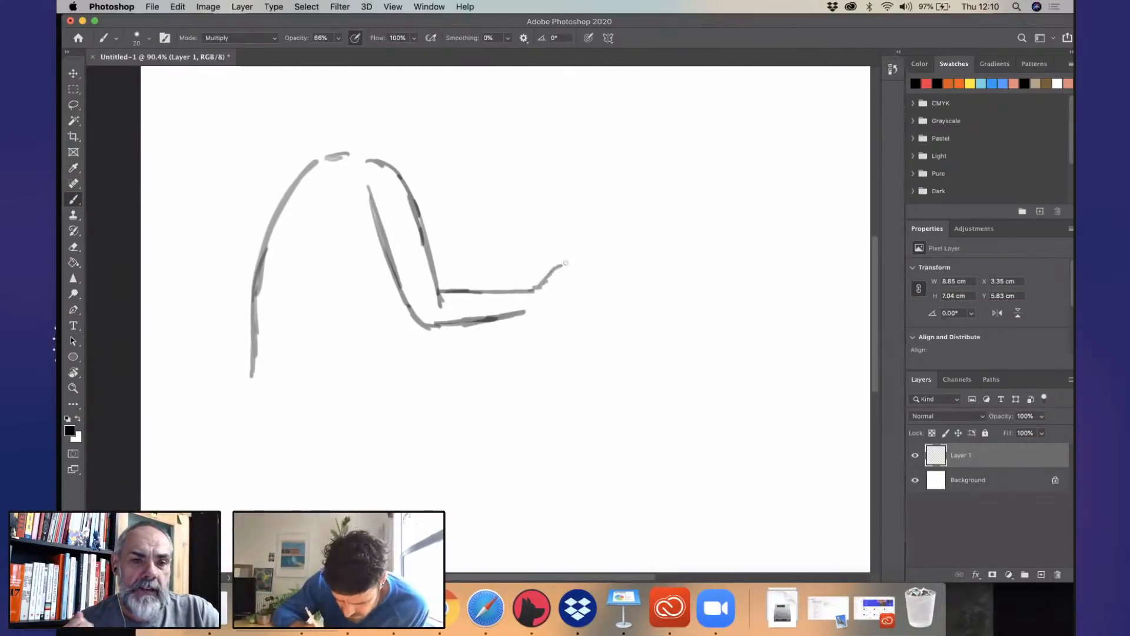
pyautogui.moveTo(565, 263); pyautogui.dragTo(568, 276)
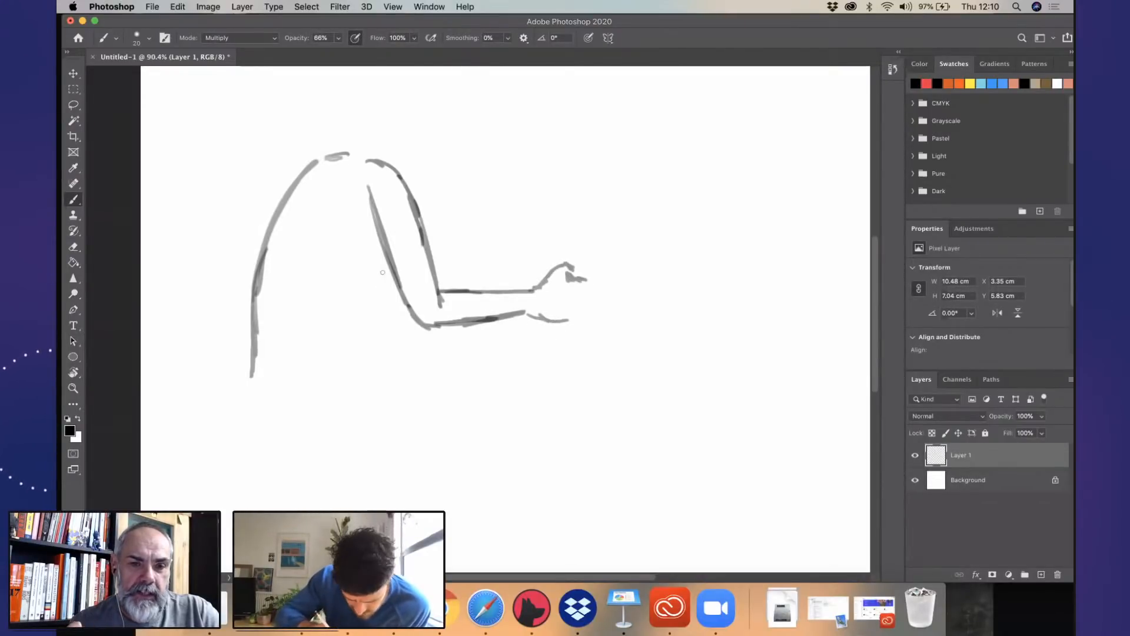
# - Draw the front line of the torso, add the rounded neck, and reinforce the back with extra contour strokes
pyautogui.moveTo(378, 238)
pyautogui.mouseDown()
pyautogui.moveTo(384, 307)
pyautogui.moveTo(353, 370)
pyautogui.moveTo(386, 288)
pyautogui.mouseUp()
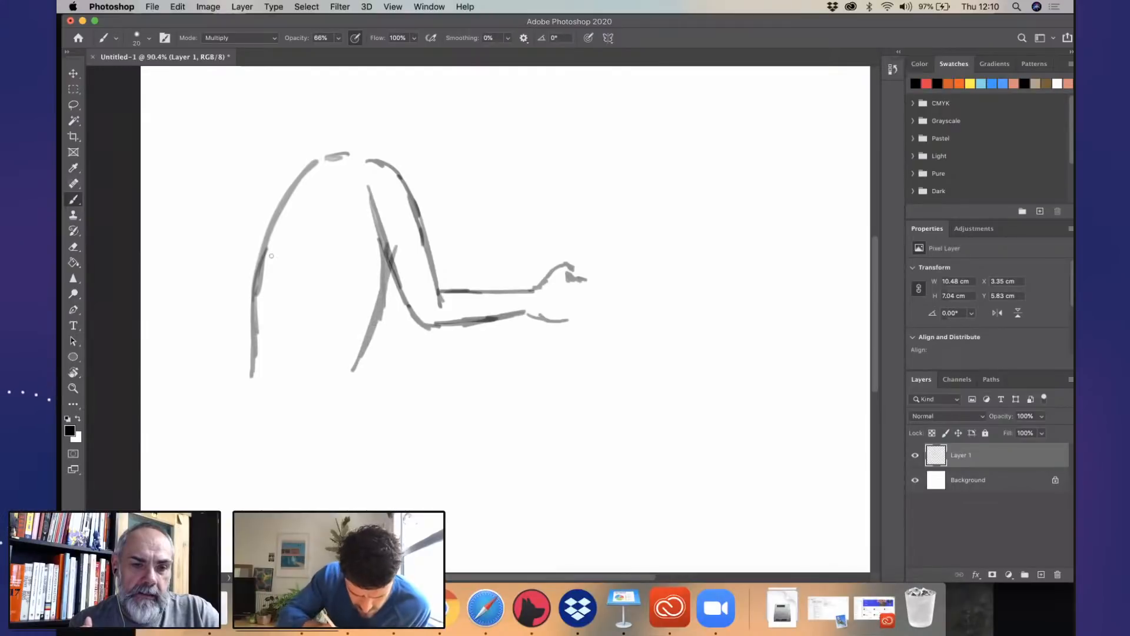
pyautogui.moveTo(271, 256)
pyautogui.mouseDown()
pyautogui.moveTo(307, 180)
pyautogui.moveTo(353, 145)
pyautogui.moveTo(394, 173)
pyautogui.moveTo(382, 288)
pyautogui.mouseUp()
pyautogui.moveTo(378, 247)
pyautogui.mouseDown()
pyautogui.moveTo(370, 332)
pyautogui.moveTo(350, 366)
pyautogui.moveTo(371, 320)
pyautogui.moveTo(348, 387)
pyautogui.moveTo(354, 374)
pyautogui.mouseUp()
pyautogui.moveTo(308, 192); pyautogui.dragTo(305, 207)
pyautogui.moveTo(279, 300)
pyautogui.mouseDown()
pyautogui.moveTo(276, 347)
pyautogui.moveTo(243, 384)
pyautogui.mouseUp()
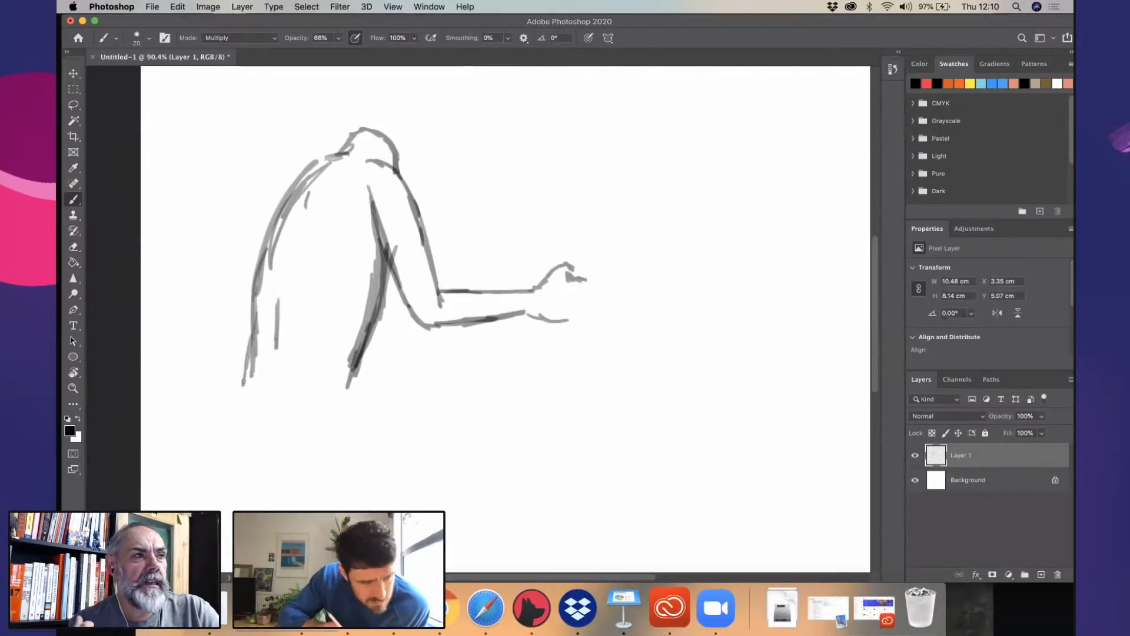
# - Sketch the curve of the buttock and extend the belly and back lines down to the hips
pyautogui.moveTo(256, 435); pyautogui.dragTo(282, 480)
pyautogui.scroll(-3, 478, 318)
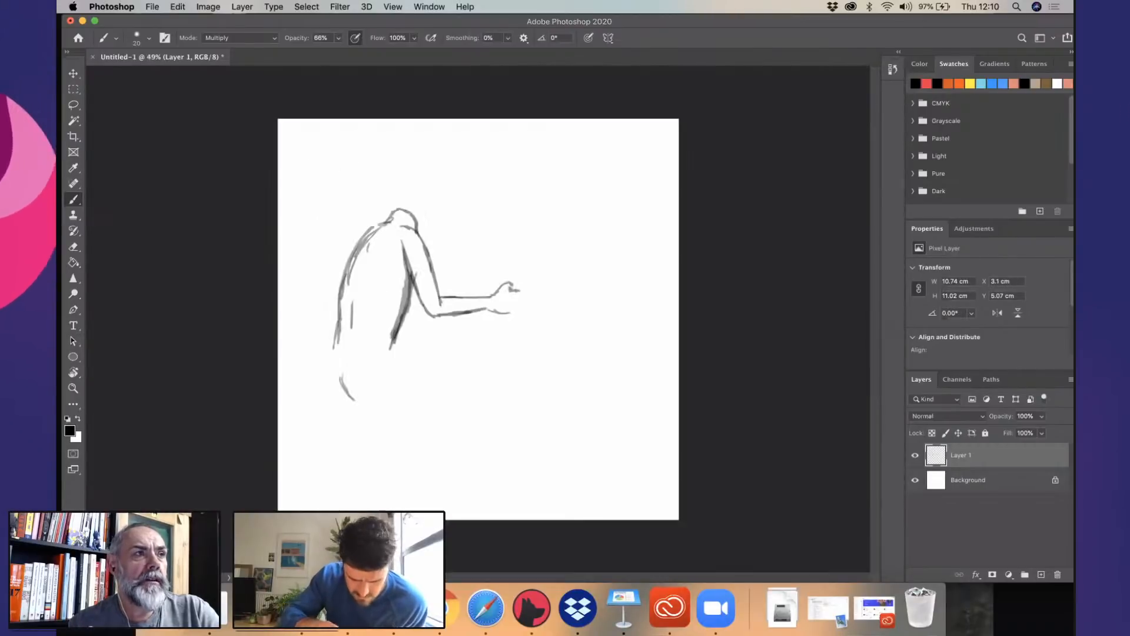
pyautogui.moveTo(390, 336); pyautogui.dragTo(393, 384)
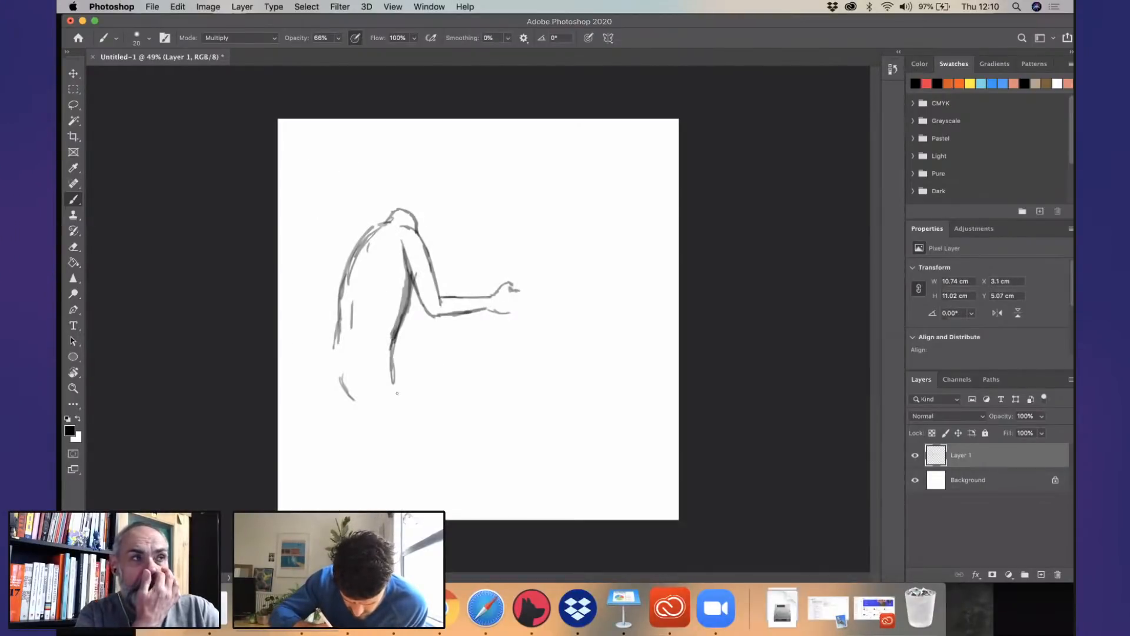
pyautogui.moveTo(335, 331); pyautogui.dragTo(331, 372)
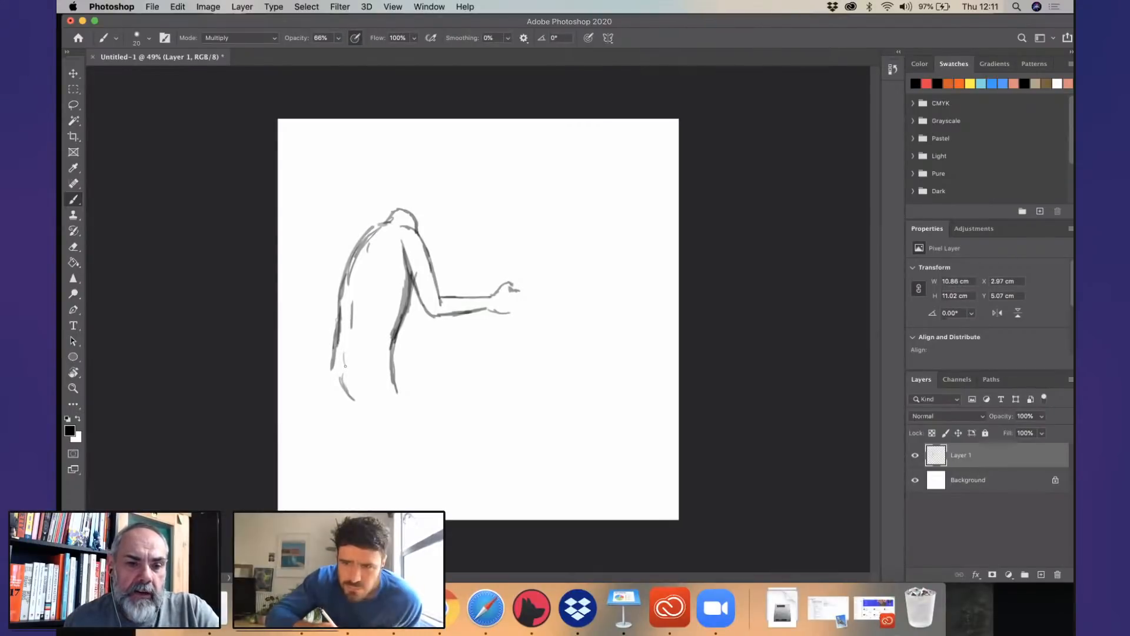
# - Draw both slightly bent legs from the hips down to the canvas's lower edge, with knee marks and hatching on the buttock
pyautogui.moveTo(352, 393); pyautogui.dragTo(377, 453)
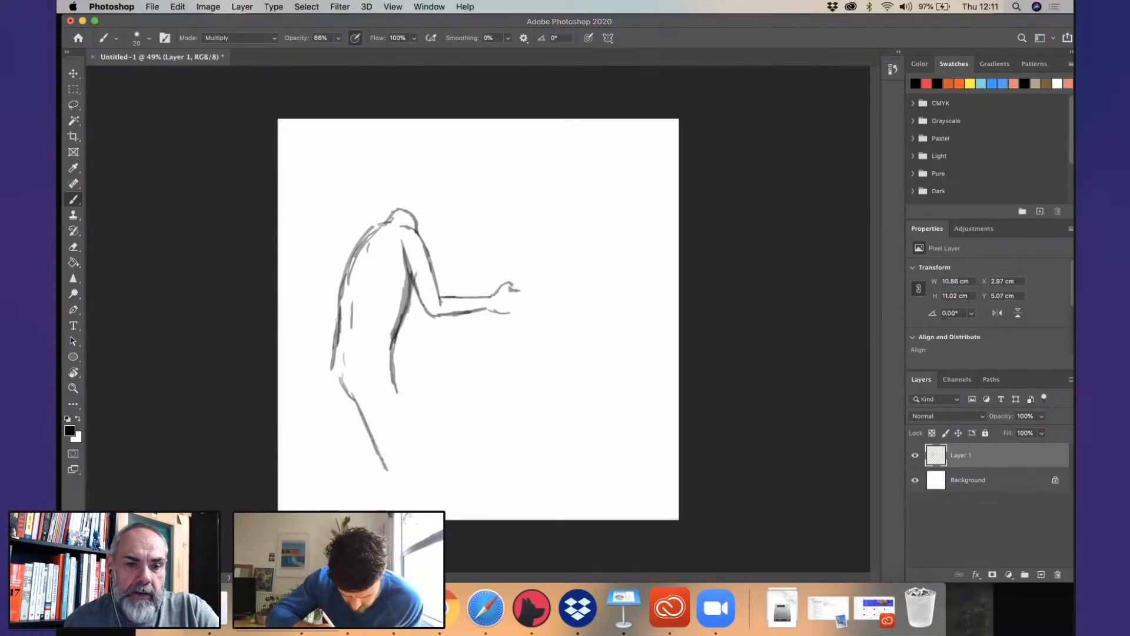
pyautogui.moveTo(392, 377); pyautogui.dragTo(414, 450)
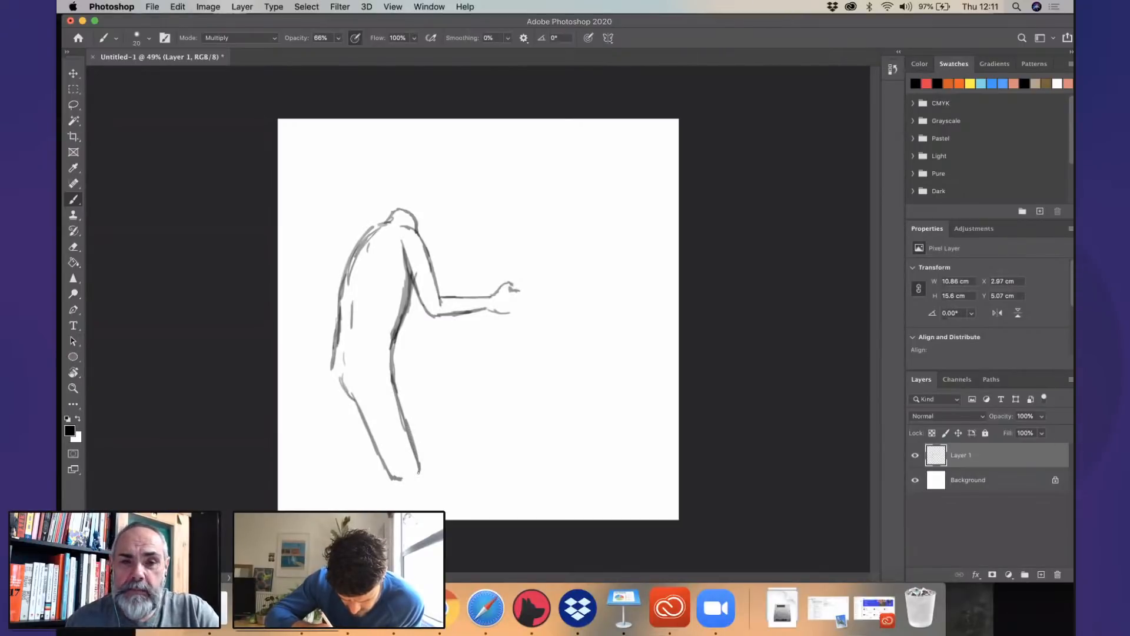
pyautogui.moveTo(390, 478)
pyautogui.mouseDown()
pyautogui.moveTo(389, 509)
pyautogui.moveTo(420, 509)
pyautogui.mouseUp()
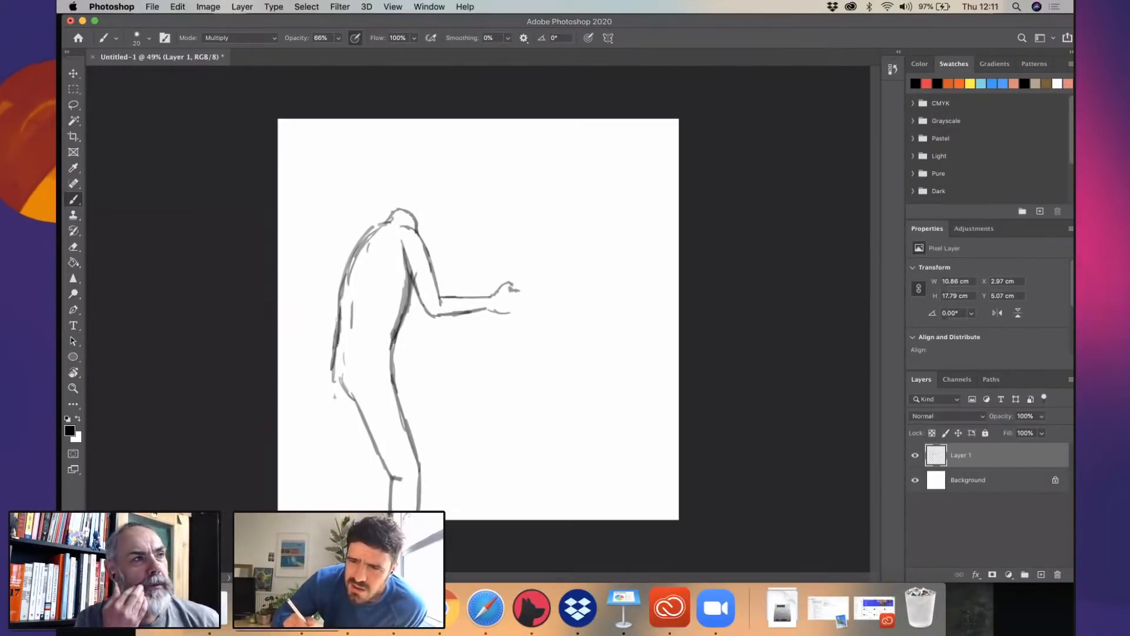
pyautogui.moveTo(335, 378)
pyautogui.mouseDown()
pyautogui.moveTo(343, 453)
pyautogui.moveTo(366, 478)
pyautogui.moveTo(345, 510)
pyautogui.mouseUp()
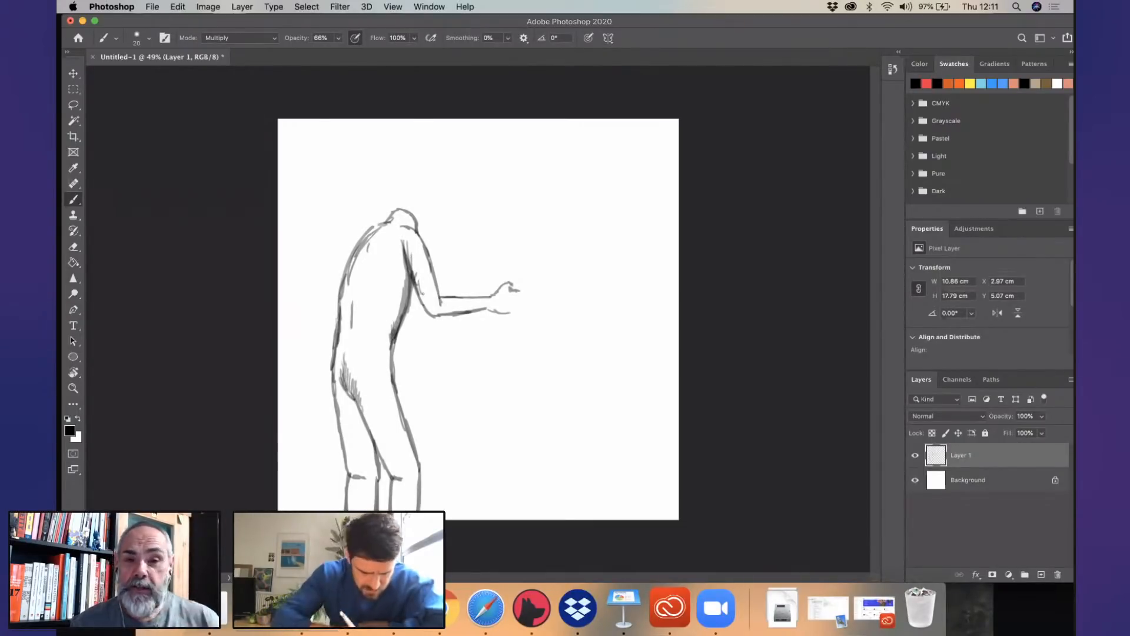
# - Scale the sketched figure on Layer 1 proportionally to 80.80% and move it up and toward the canvas's left edge
pyautogui.press('v')
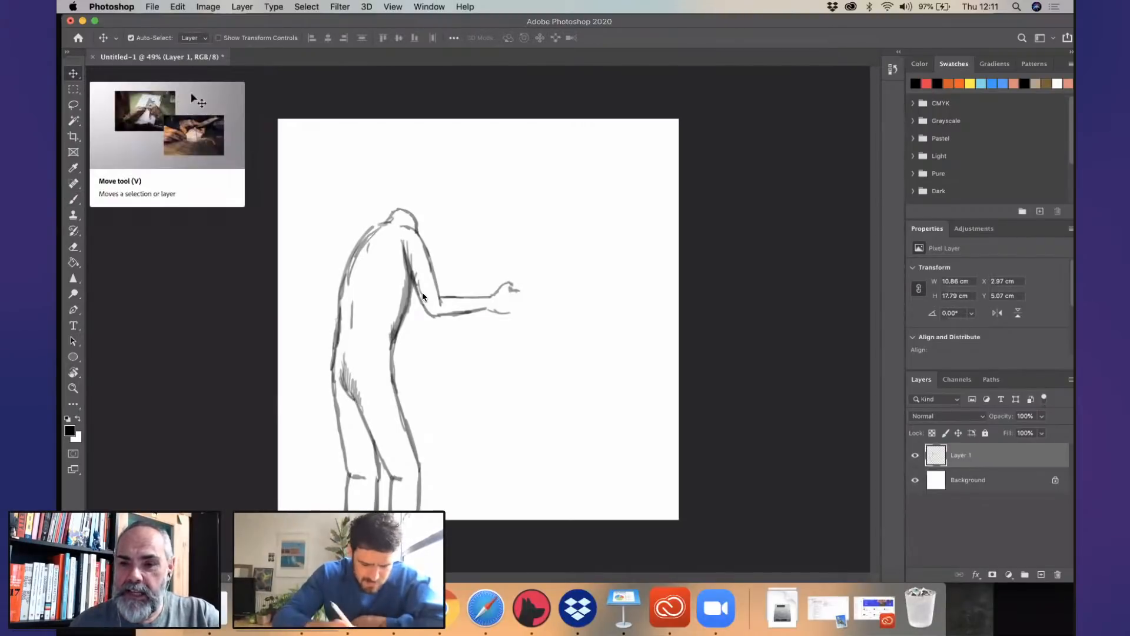
pyautogui.press('super+t')
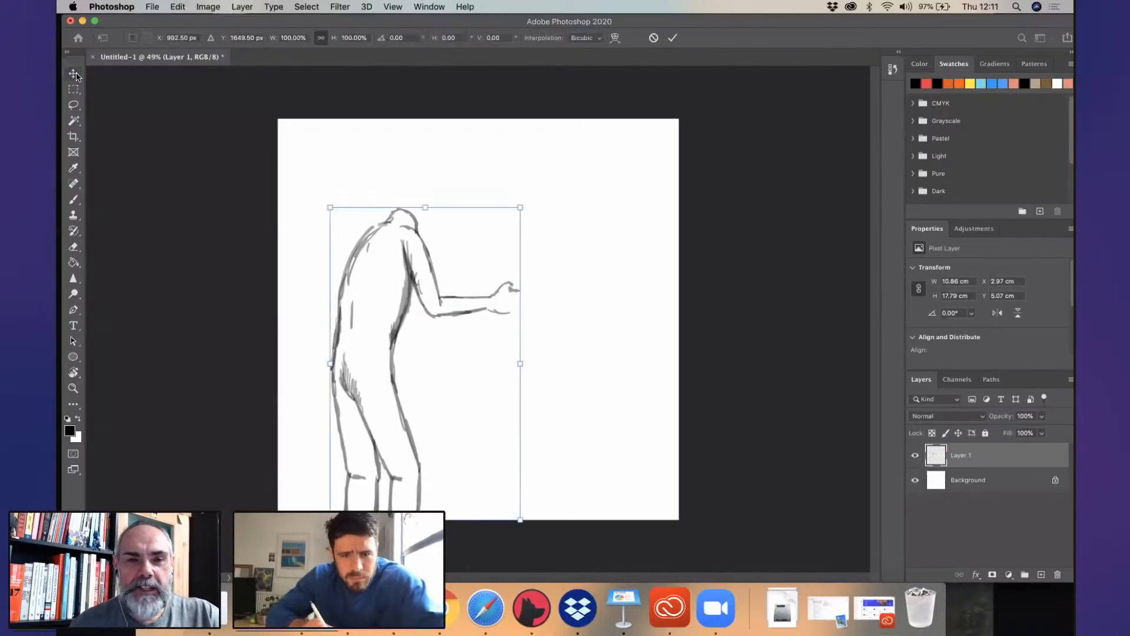
pyautogui.moveTo(497, 212); pyautogui.dragTo(456, 273)
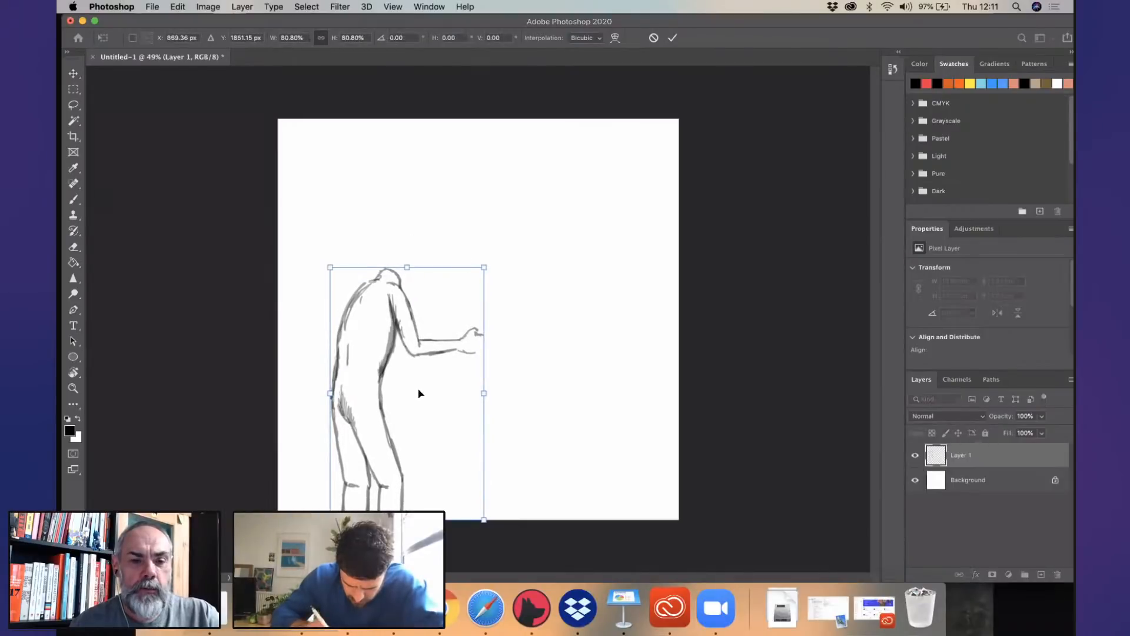
pyautogui.moveTo(418, 391); pyautogui.dragTo(395, 349)
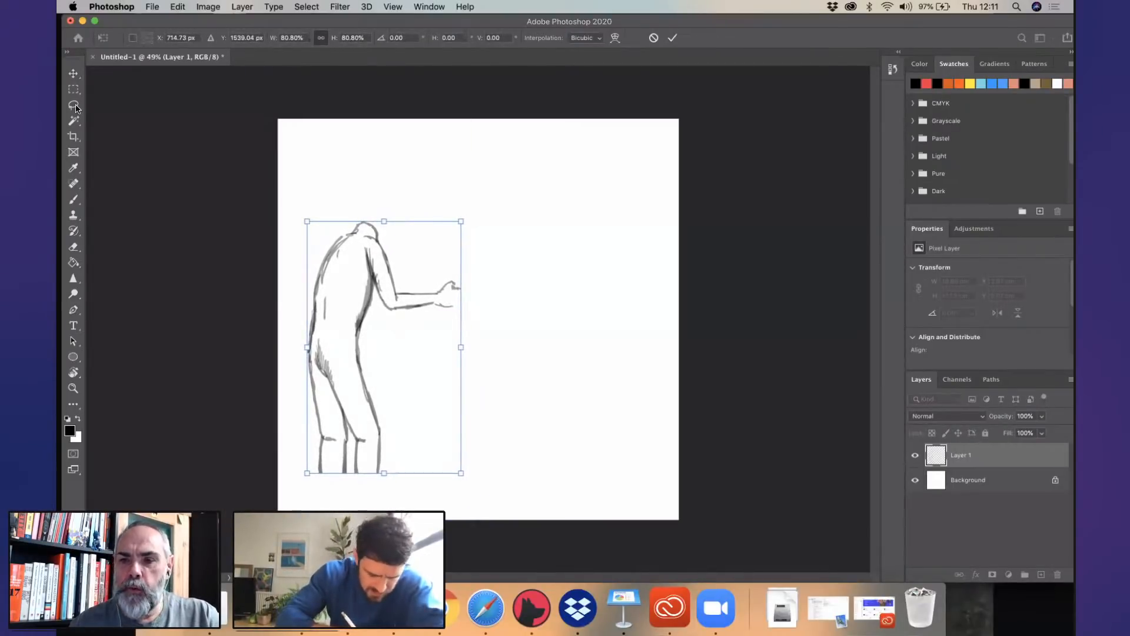
pyautogui.press('Return')
# - Extend the outlines of both lower legs with the Brush tool down to the canvas's bottom edge
pyautogui.click(73, 201)
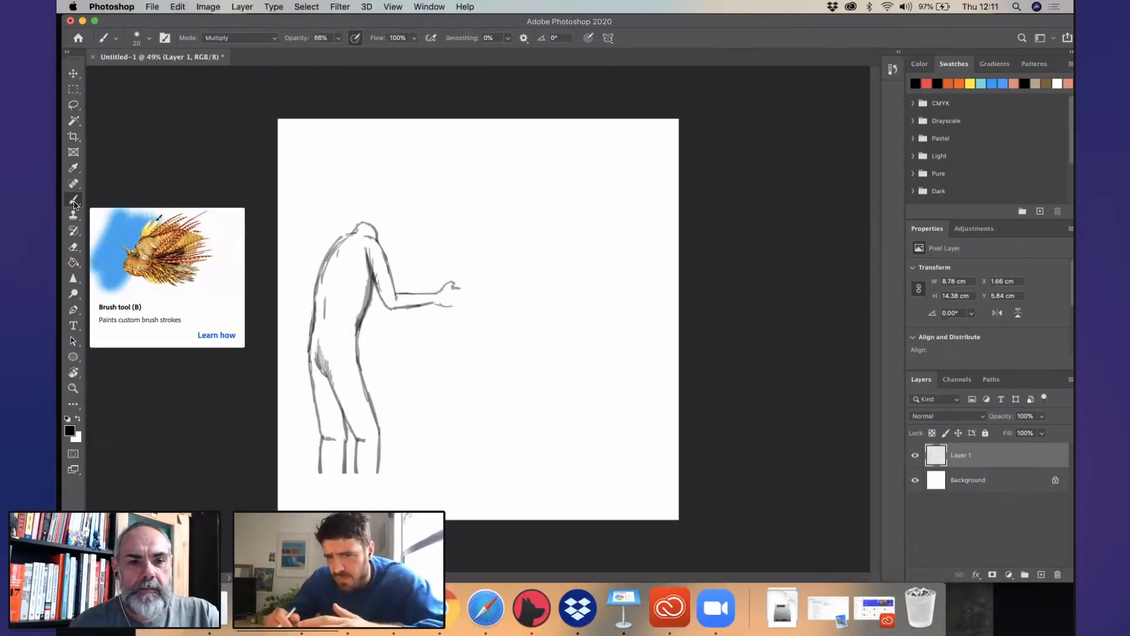
pyautogui.scroll(5, 426, 377)
pyautogui.moveTo(426, 323); pyautogui.dragTo(505, 125)
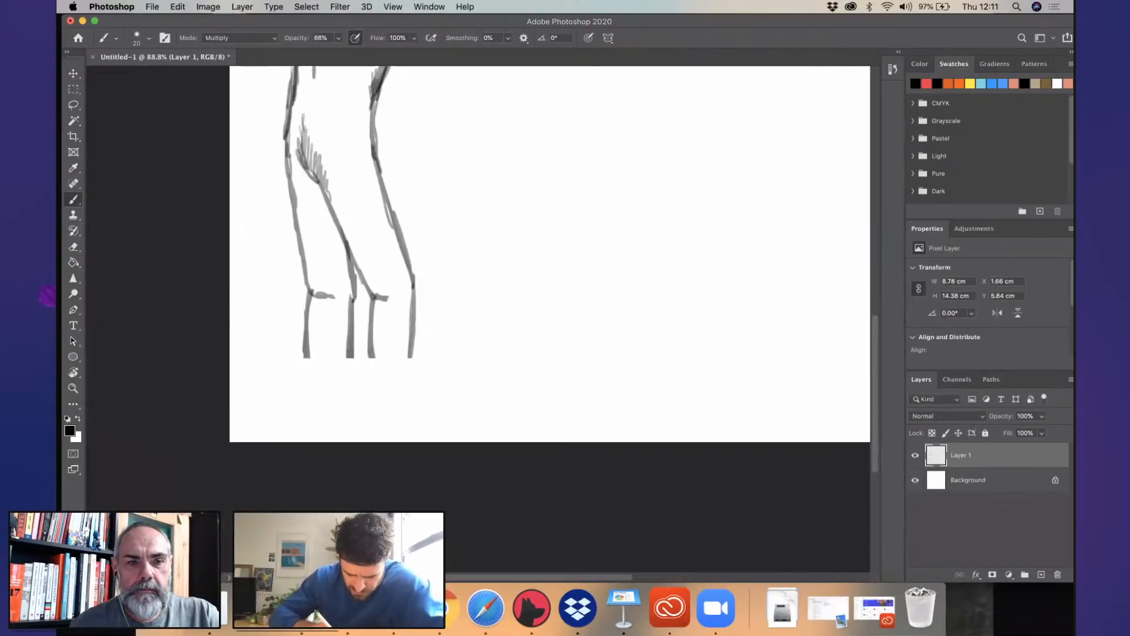
pyautogui.moveTo(374, 412); pyautogui.dragTo(373, 423)
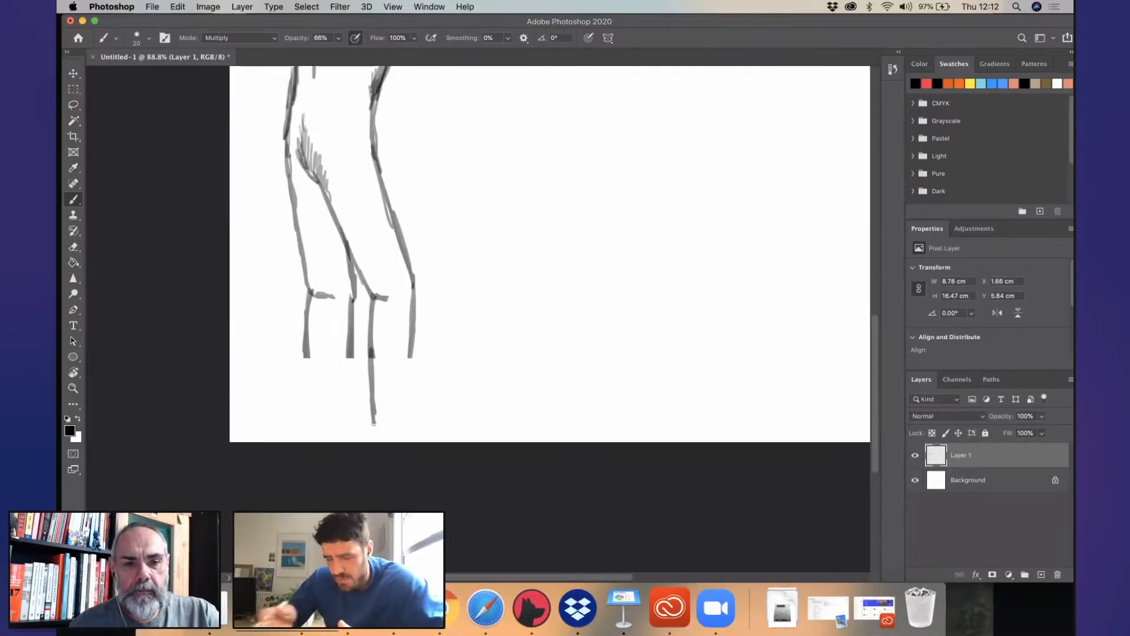
pyautogui.moveTo(412, 347); pyautogui.dragTo(404, 429)
pyautogui.moveTo(372, 369)
pyautogui.mouseDown()
pyautogui.moveTo(372, 443)
pyautogui.moveTo(410, 444)
pyautogui.mouseUp()
pyautogui.moveTo(305, 339); pyautogui.dragTo(314, 444)
pyautogui.moveTo(350, 340); pyautogui.dragTo(346, 445)
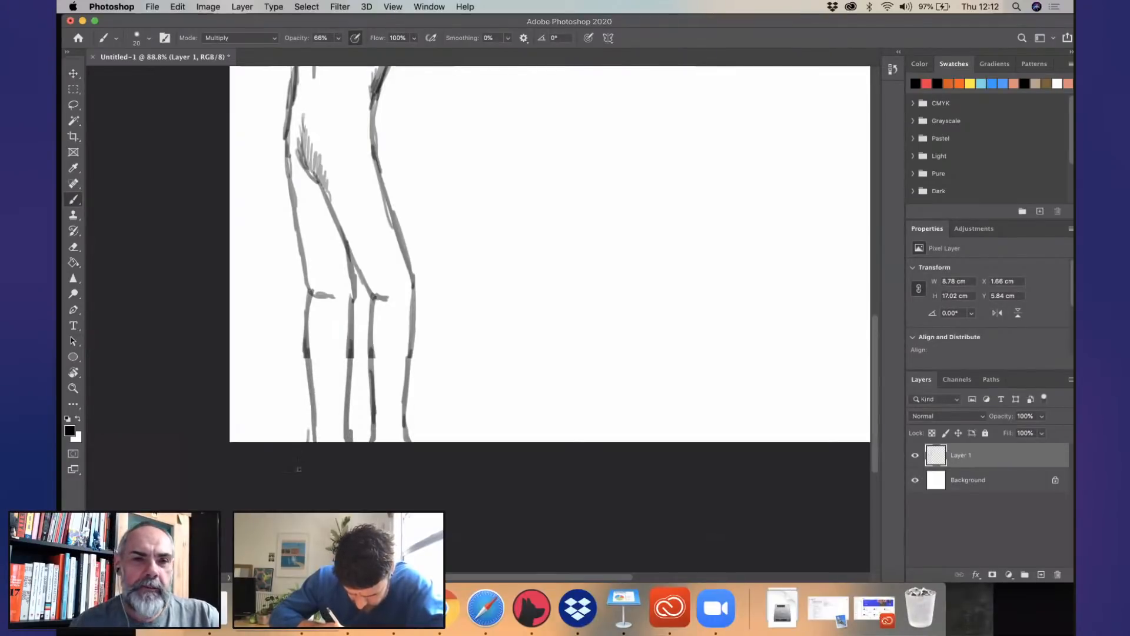
pyautogui.moveTo(400, 175); pyautogui.dragTo(411, 320)
pyautogui.moveTo(573, 184); pyautogui.dragTo(411, 322)
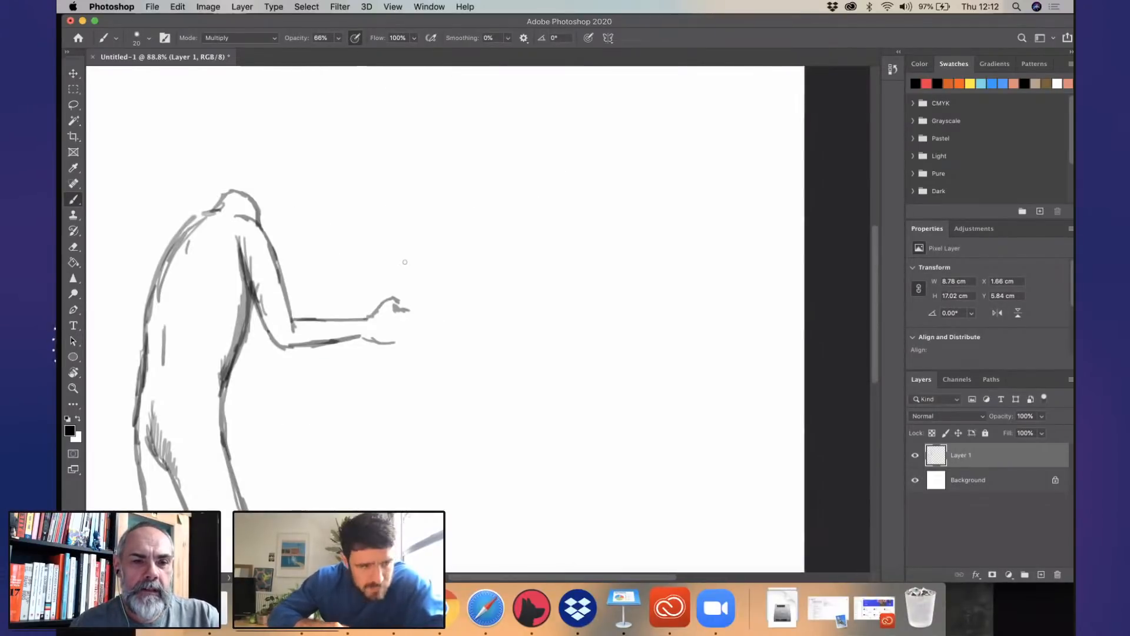
pyautogui.moveTo(323, 217); pyautogui.dragTo(402, 96)
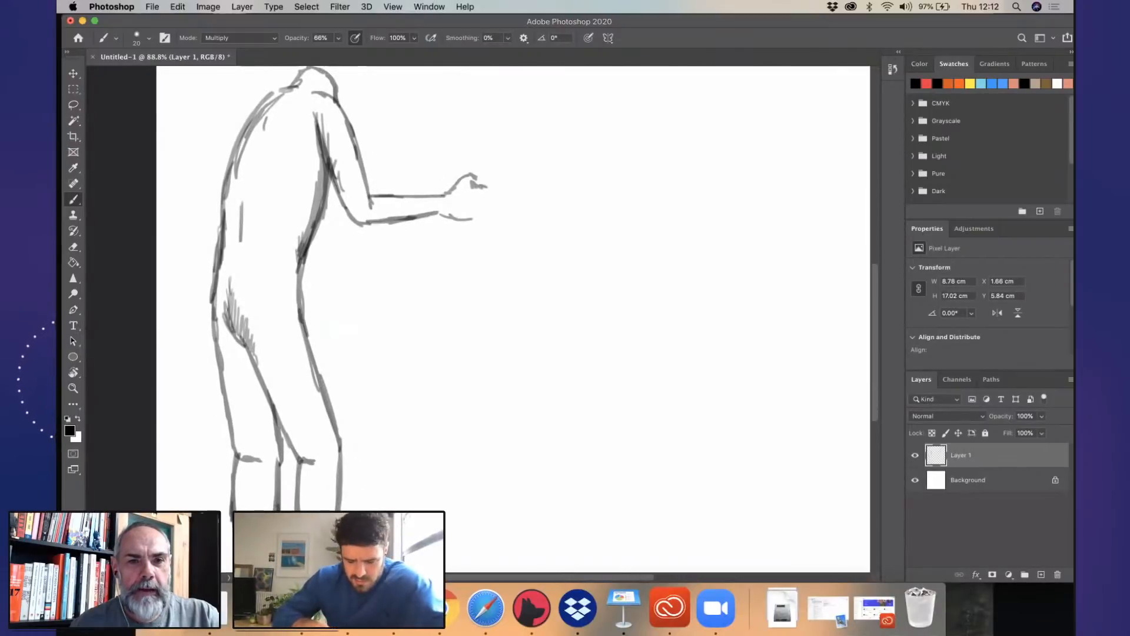
# - Scale the figure on Layer 1 proportionally to 93.41% and reposition it within the canvas's left half
pyautogui.press('super+minus')
pyautogui.press('super+minus')
pyautogui.press('super+t')
pyautogui.moveTo(459, 210); pyautogui.dragTo(437, 230)
pyautogui.moveTo(387, 391); pyautogui.dragTo(416, 366)
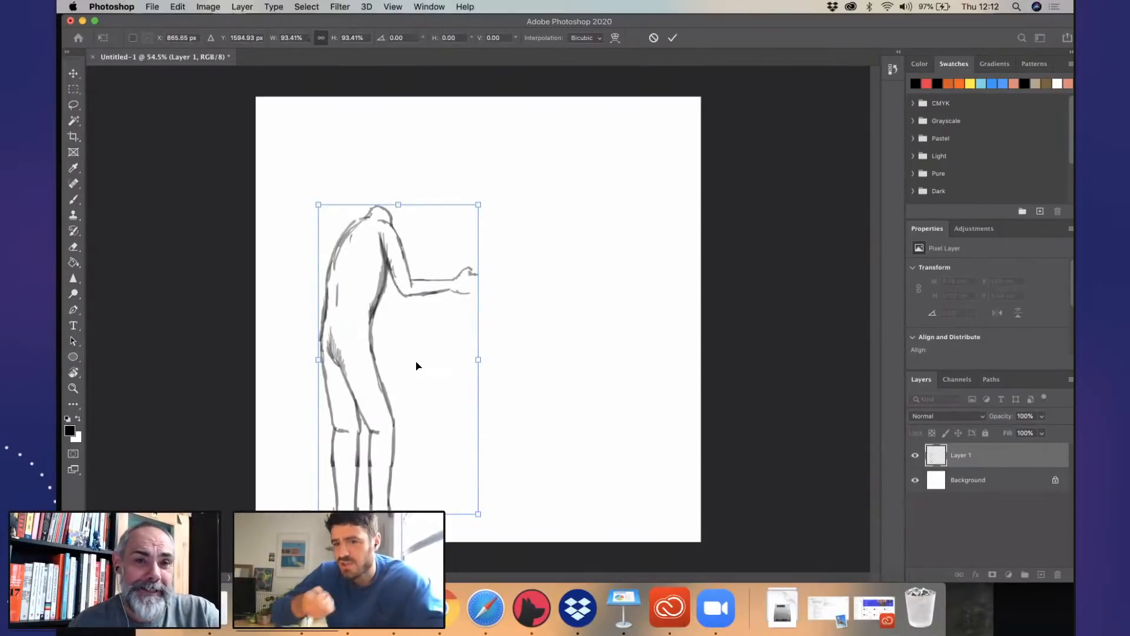
pyautogui.press('Return')
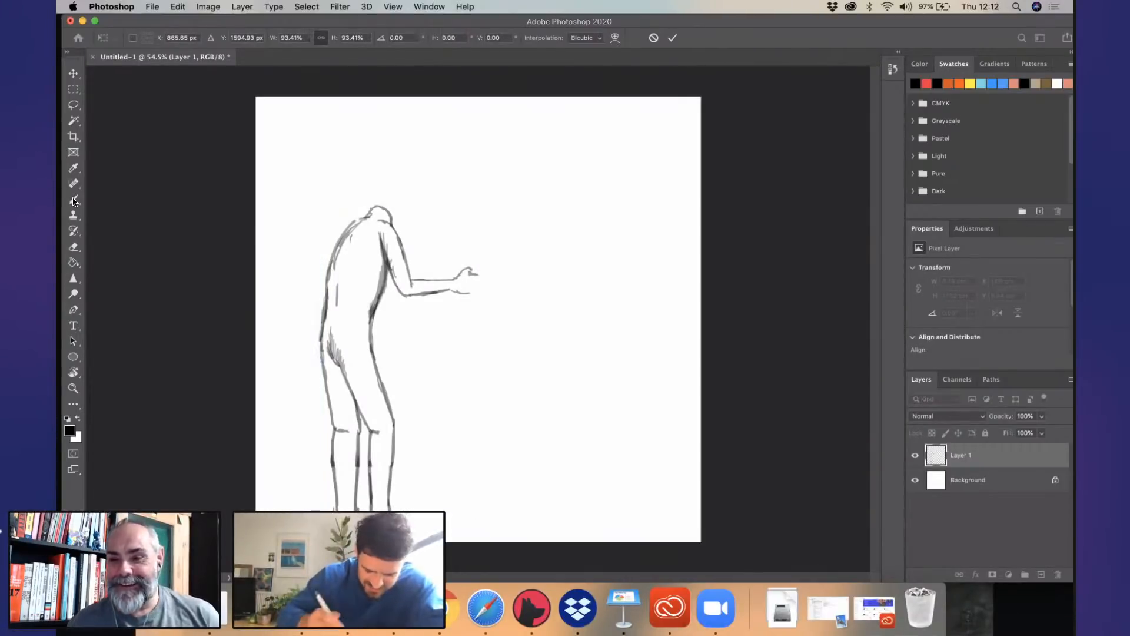
pyautogui.click(73, 199)
pyautogui.moveTo(356, 221); pyautogui.dragTo(306, 265)
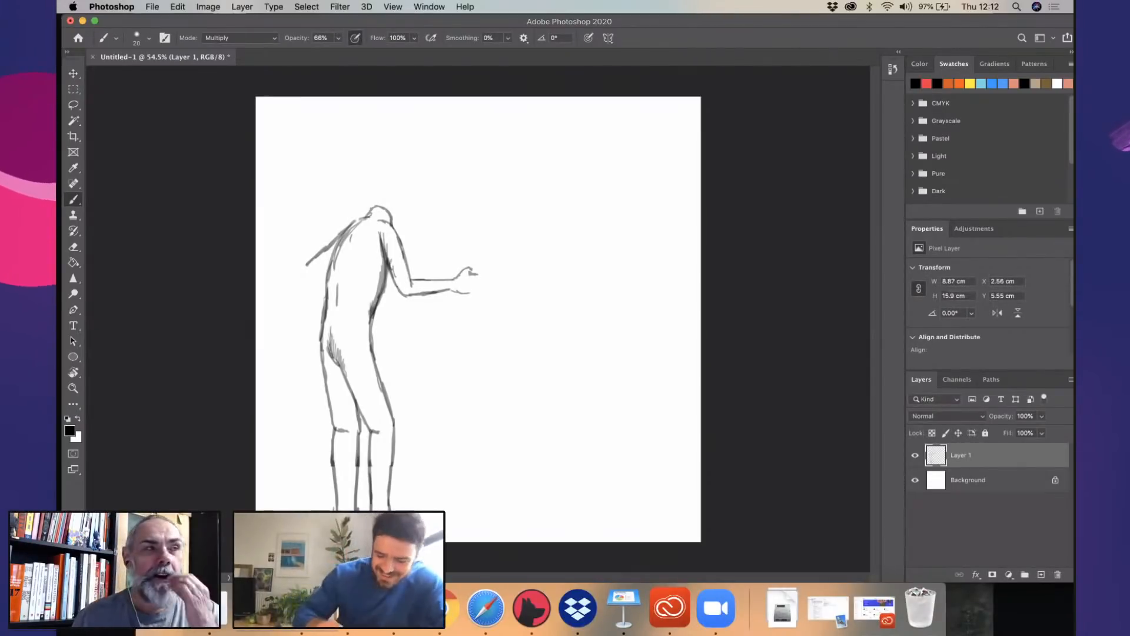
pyautogui.scroll(5, 393, 276)
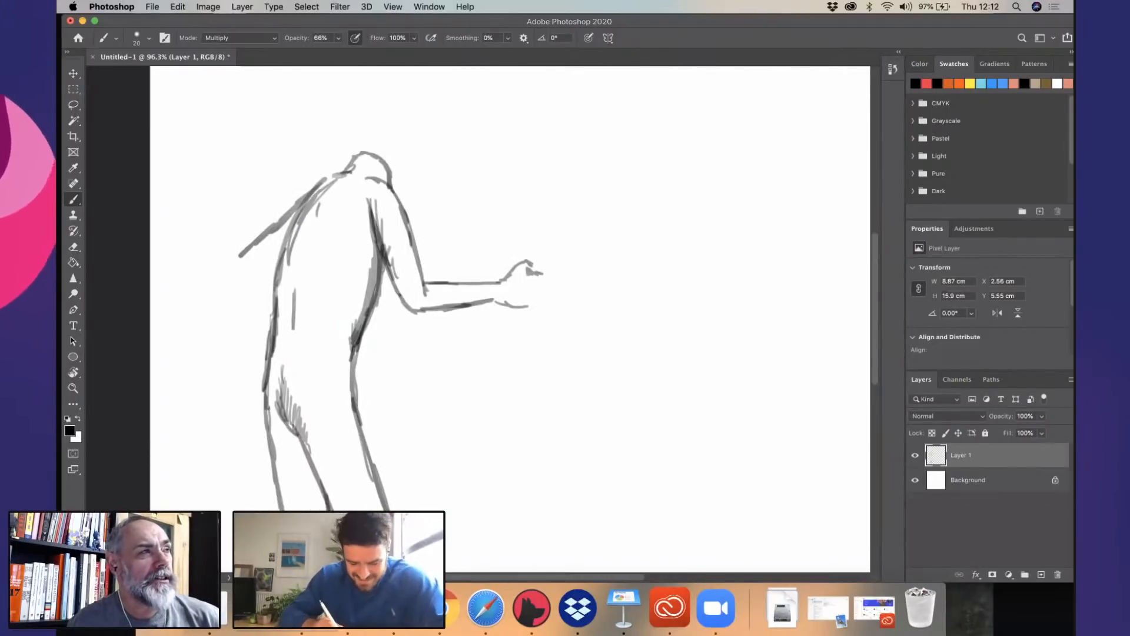
pyautogui.click(255, 238)
pyautogui.press('super+z')
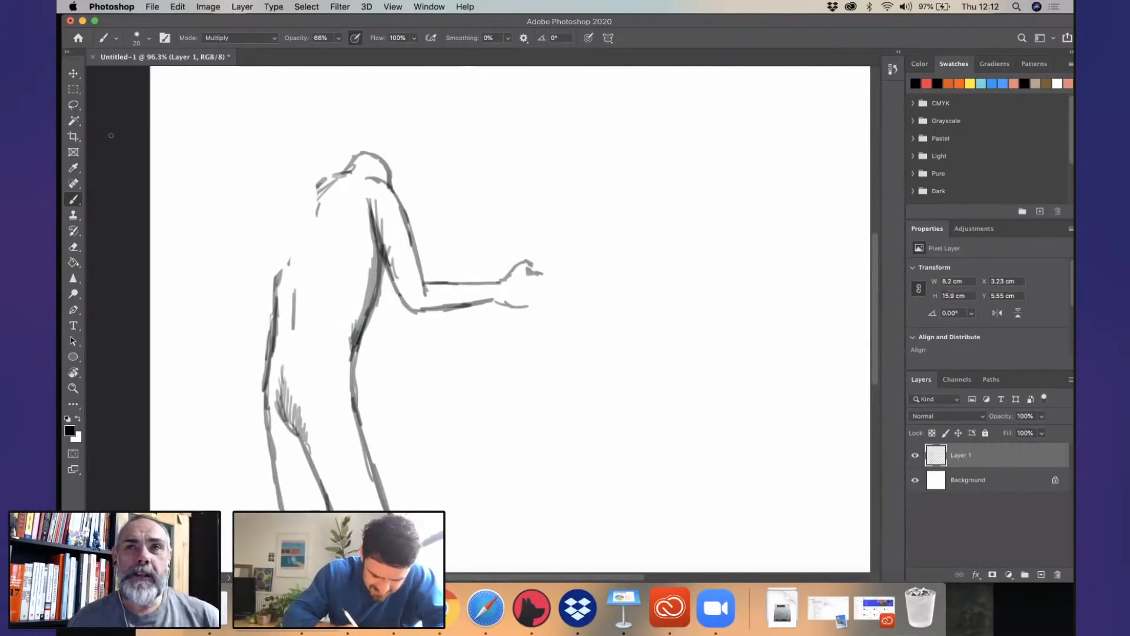
# - Redraw the missing upper back outline and darken the shading along the chest and belly beneath the outstretched arm
pyautogui.moveTo(323, 181); pyautogui.dragTo(274, 277)
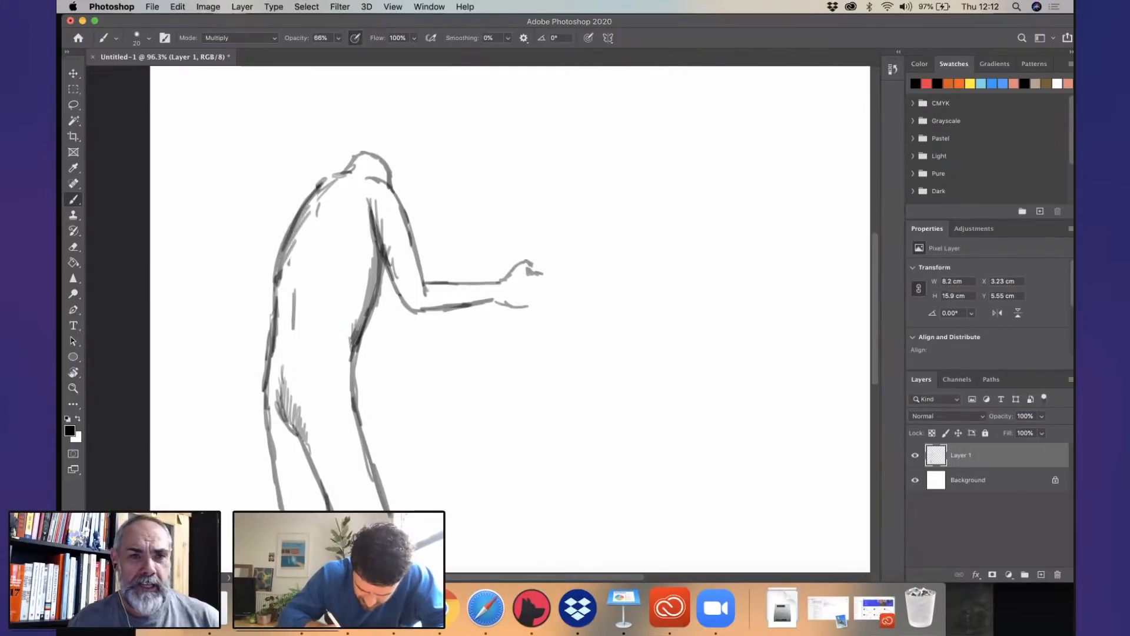
pyautogui.moveTo(376, 247); pyautogui.dragTo(349, 359)
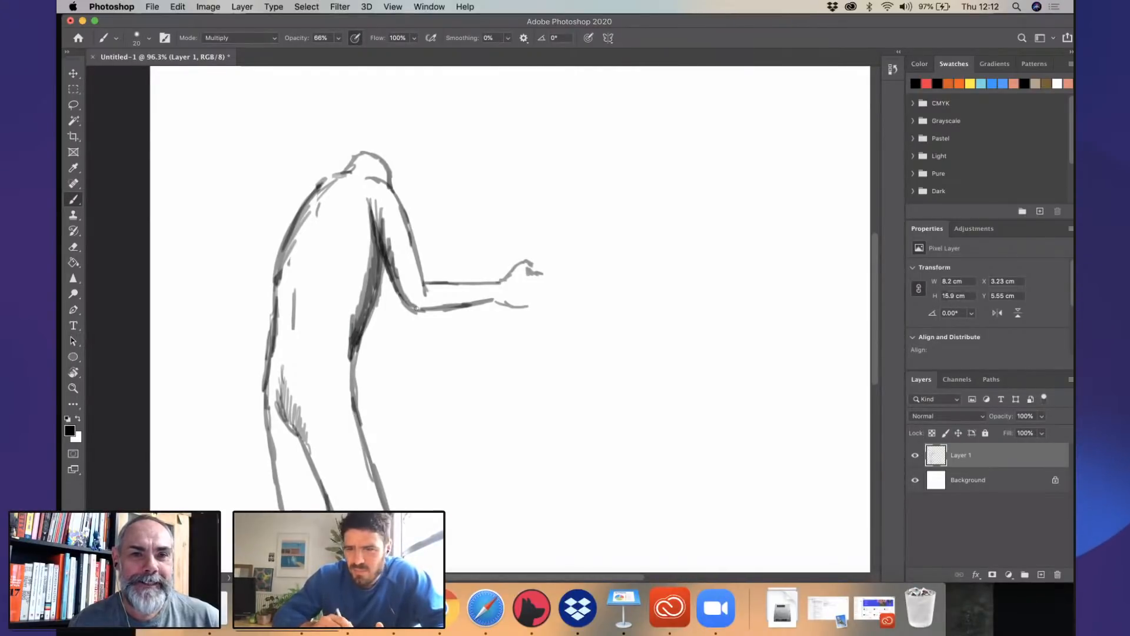
# - Sketch a second arm behind the back with the Brush tool, running from the shoulder to a bent elbow and down the forearm
pyautogui.moveTo(263, 300); pyautogui.dragTo(421, 247)
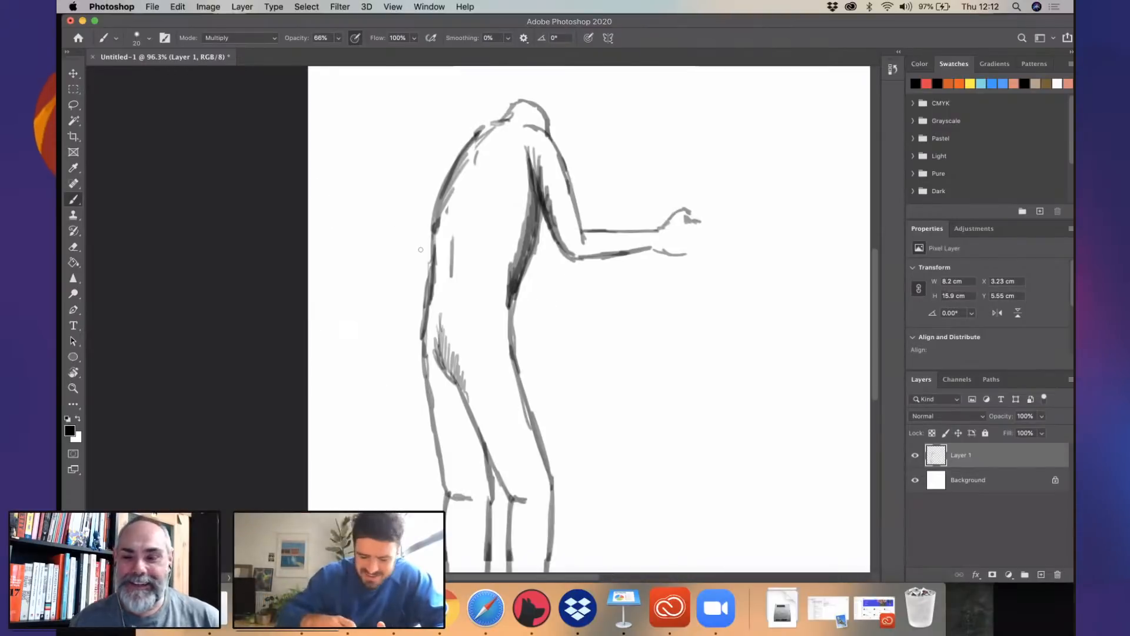
pyautogui.moveTo(475, 132)
pyautogui.mouseDown()
pyautogui.moveTo(361, 246)
pyautogui.moveTo(355, 270)
pyautogui.moveTo(359, 253)
pyautogui.moveTo(359, 274)
pyautogui.moveTo(390, 306)
pyautogui.mouseUp()
pyautogui.moveTo(356, 253); pyautogui.dragTo(371, 341)
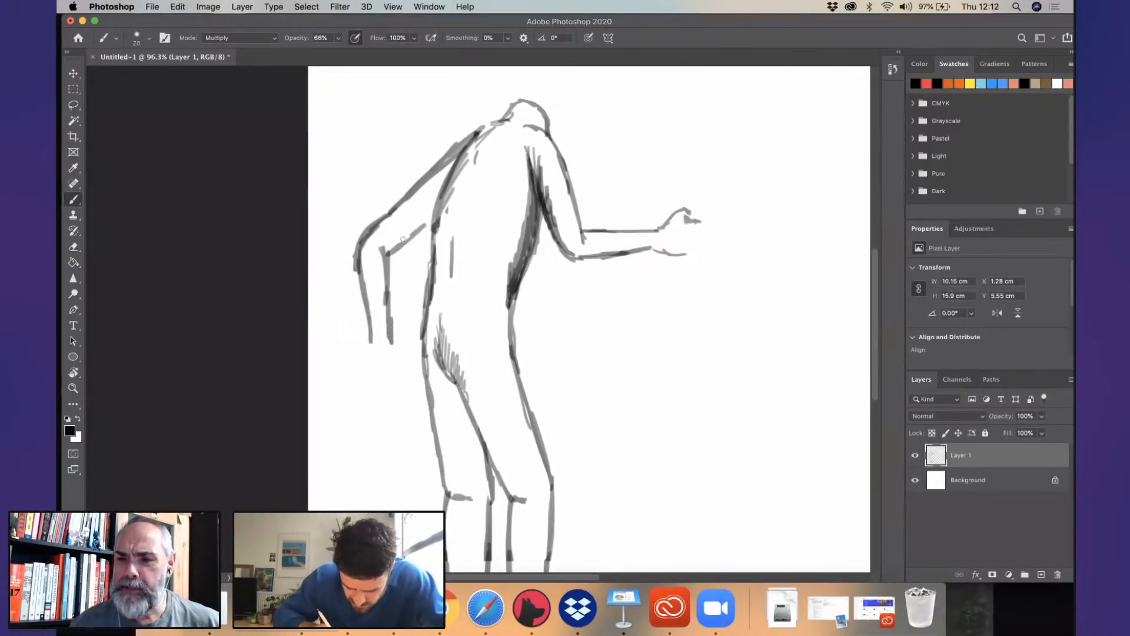
pyautogui.moveTo(393, 248); pyautogui.dragTo(438, 215)
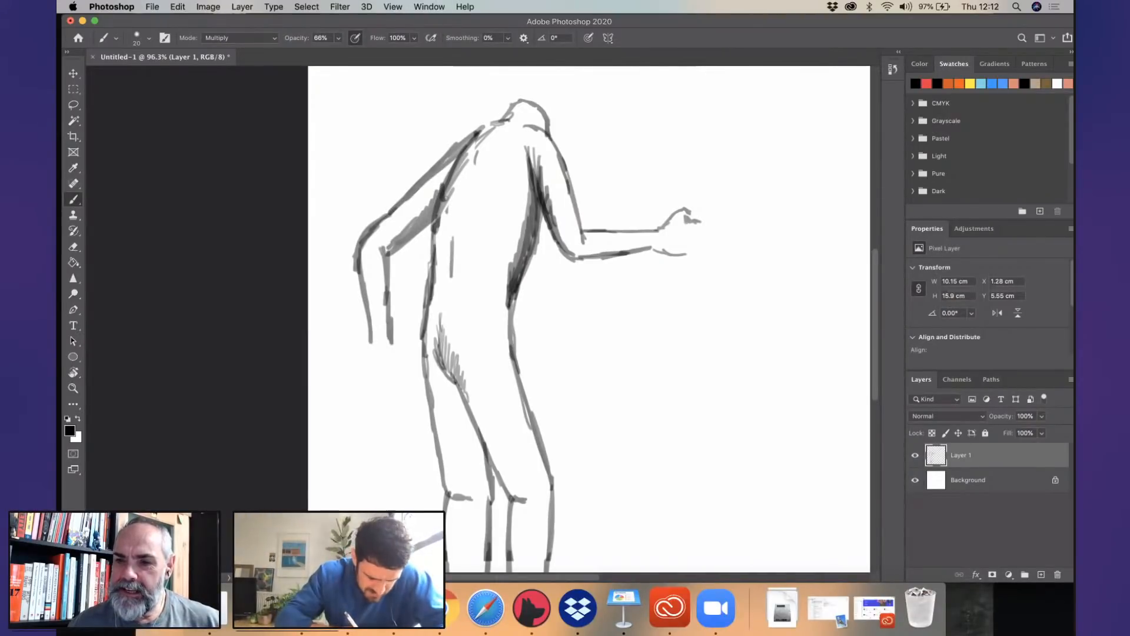
# - Reduce the Eraser size and erase a gap across the middle of the rear upper arm
pyautogui.click(73, 246)
pyautogui.click(148, 39)
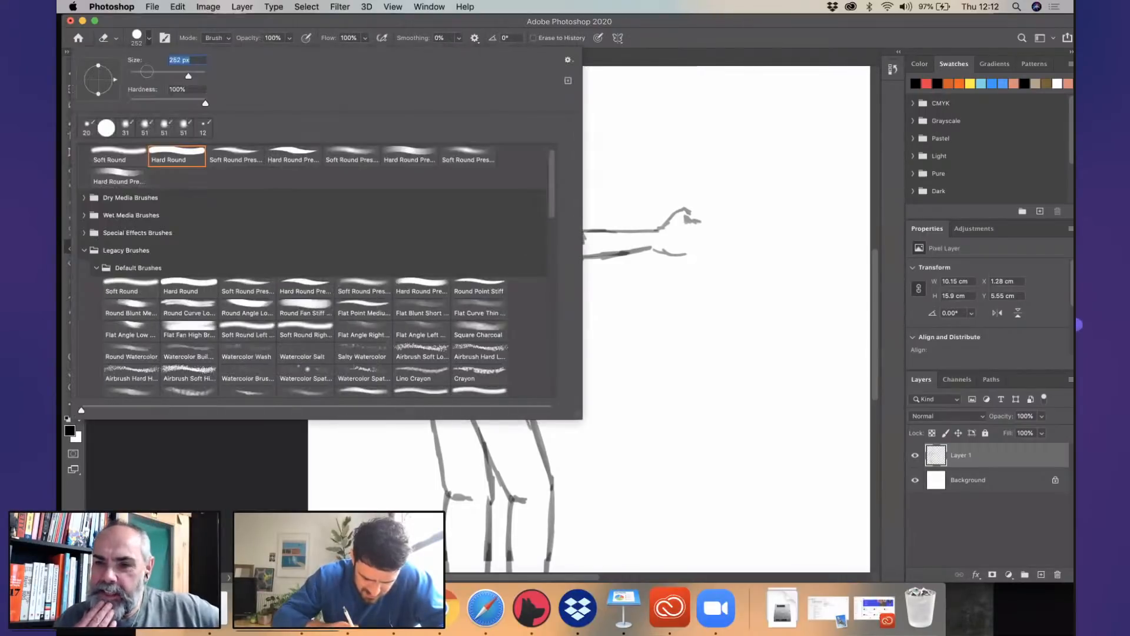
pyautogui.moveTo(187, 74); pyautogui.dragTo(149, 74)
pyautogui.moveTo(411, 193); pyautogui.dragTo(413, 245)
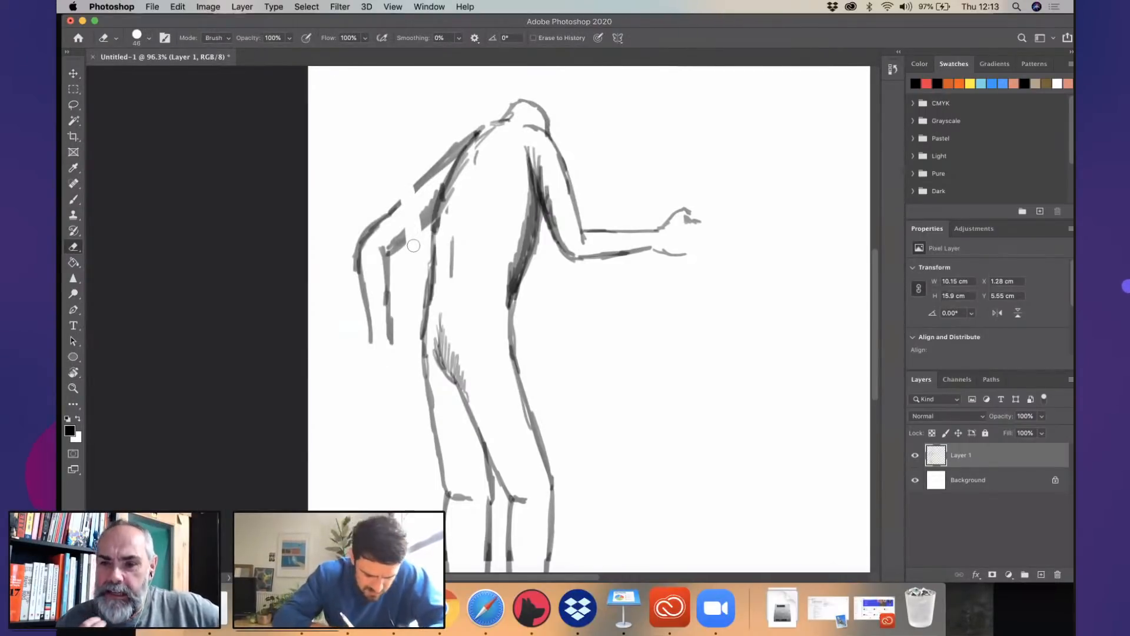
# - Lasso the rear elbow and forearm, move them up toward the shoulder to close the gap, and deselect
pyautogui.press('l')
pyautogui.moveTo(373, 371)
pyautogui.mouseDown()
pyautogui.moveTo(345, 358)
pyautogui.moveTo(412, 218)
pyautogui.mouseUp()
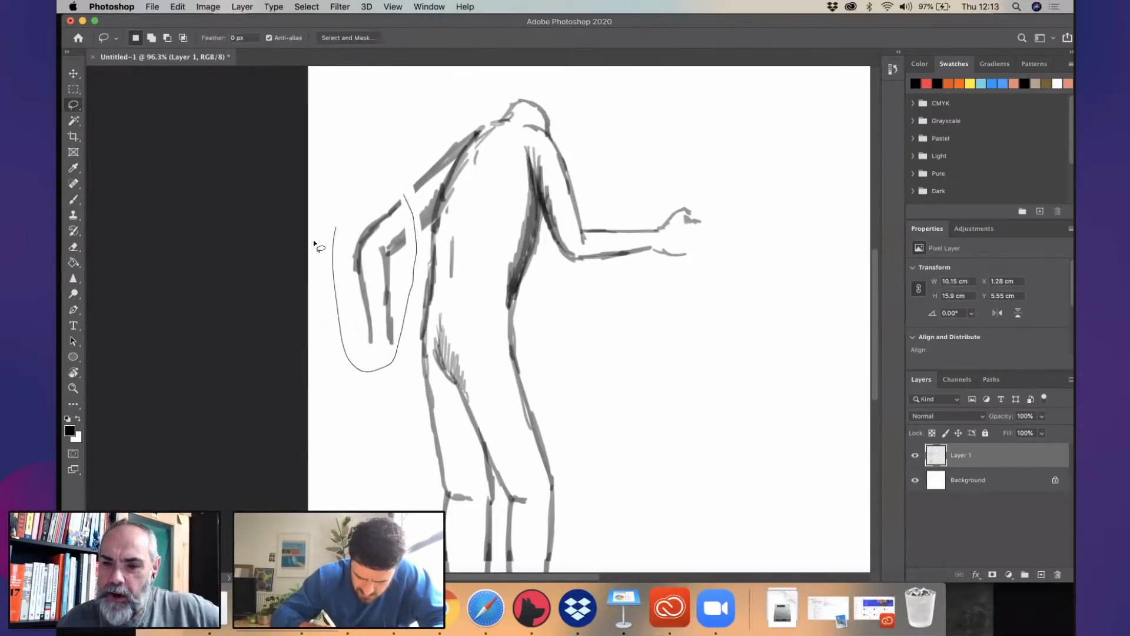
pyautogui.moveTo(313, 239); pyautogui.dragTo(315, 241)
pyautogui.click(73, 73)
pyautogui.moveTo(395, 249); pyautogui.dragTo(409, 228)
pyautogui.hotkey('ctrl', 'd')
pyautogui.press('l')
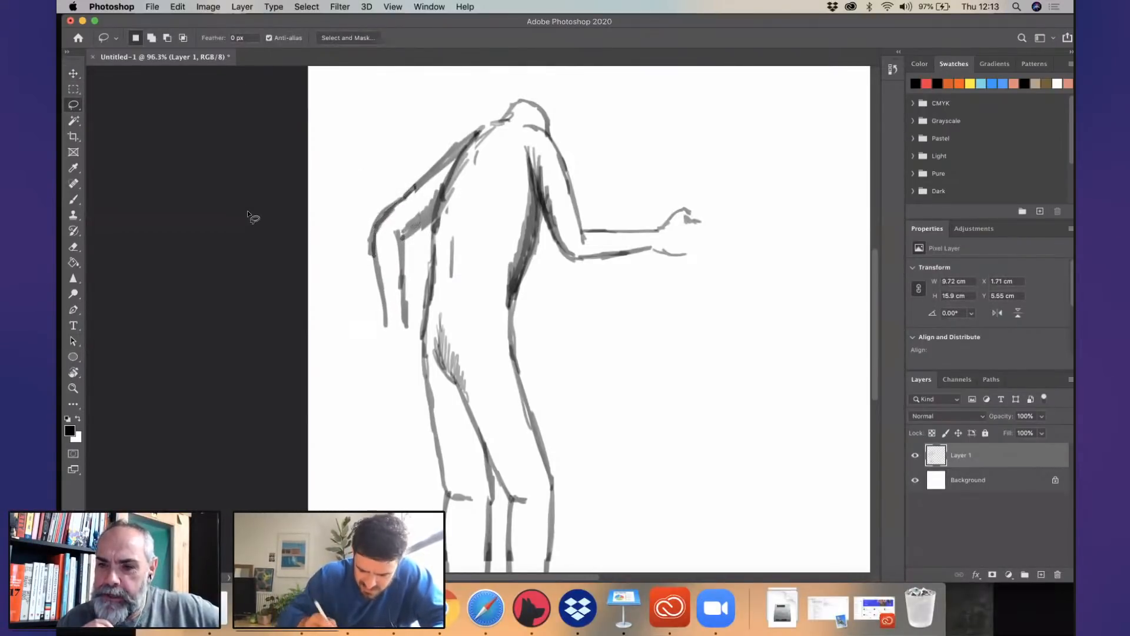
# - Darken the rear arm's inner elbow and forearm outlines with the Brush tool and draw a loosely closed hand at the wrist
pyautogui.press('b')
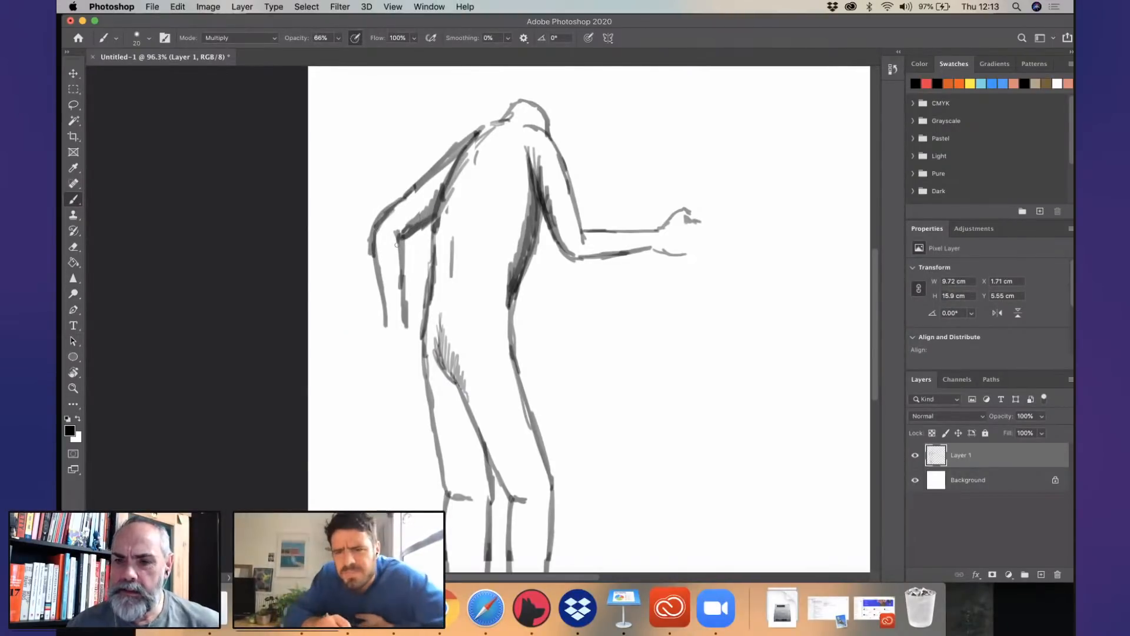
pyautogui.scroll(3, 510, 294)
pyautogui.scroll(2, 509, 291)
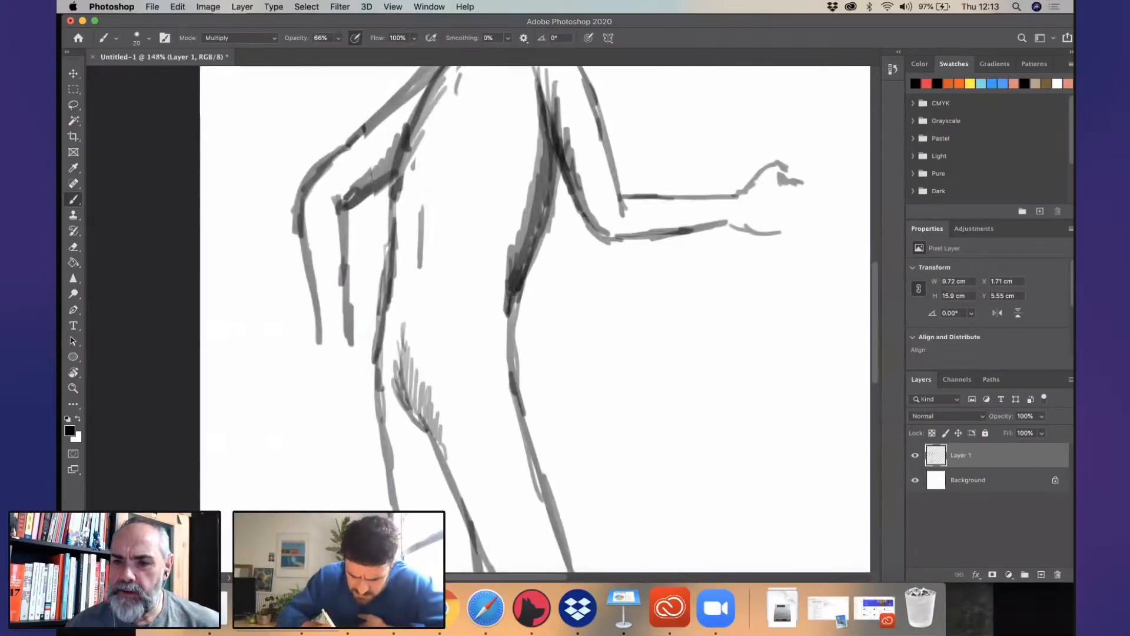
pyautogui.moveTo(345, 288); pyautogui.dragTo(353, 359)
pyautogui.moveTo(303, 216); pyautogui.dragTo(321, 344)
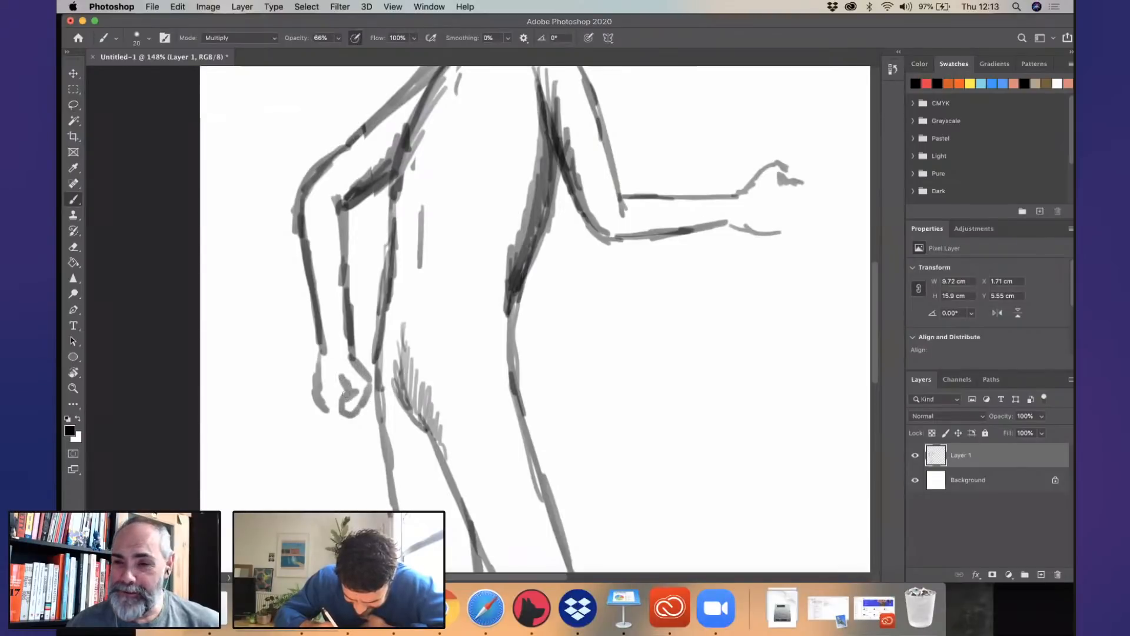
pyautogui.moveTo(333, 415)
pyautogui.mouseDown()
pyautogui.moveTo(322, 380)
pyautogui.moveTo(356, 415)
pyautogui.mouseUp()
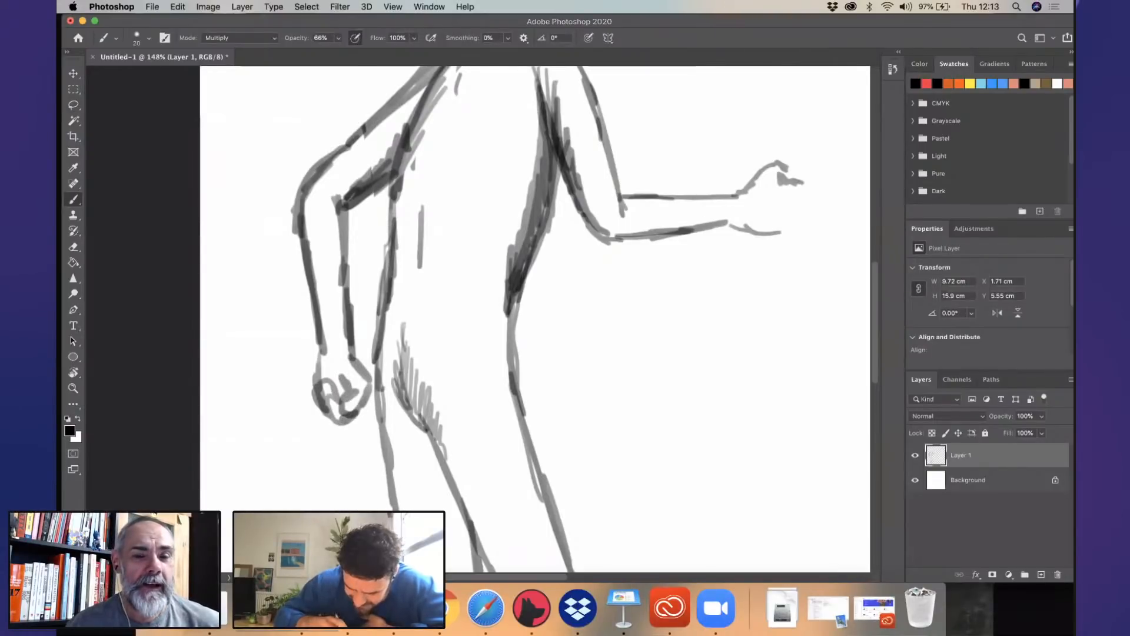
# - Erase the outer line of the rear upper arm and redraw it straighter from the shoulder to the elbow
pyautogui.moveTo(461, 293); pyautogui.dragTo(282, 533)
pyautogui.moveTo(294, 384); pyautogui.dragTo(386, 275)
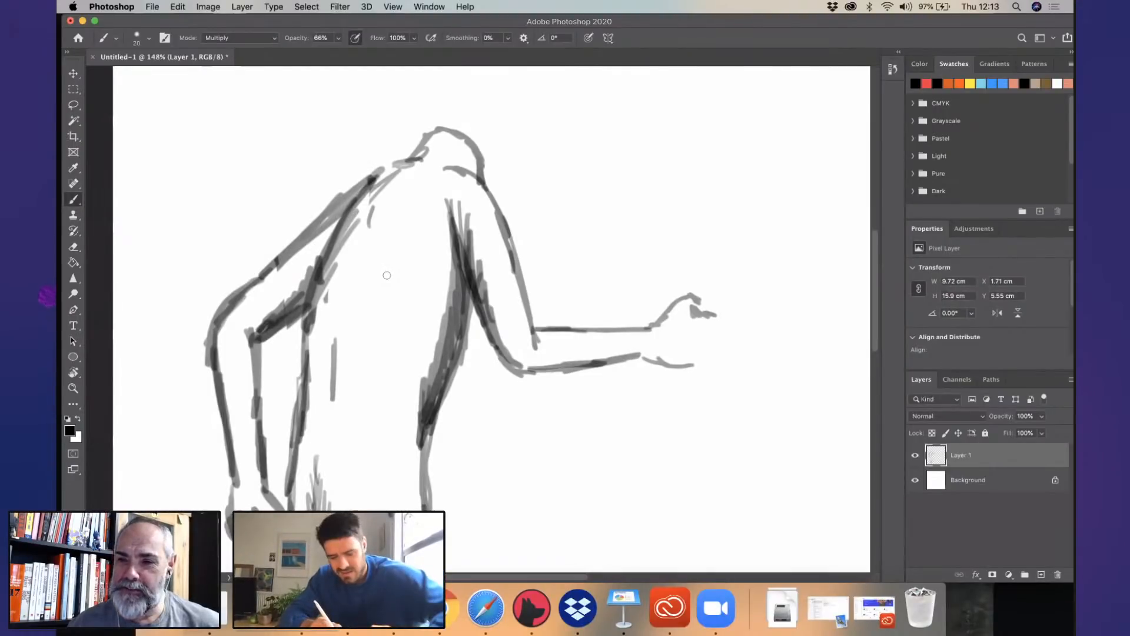
pyautogui.moveTo(254, 269)
pyautogui.mouseDown()
pyautogui.moveTo(329, 211)
pyautogui.moveTo(215, 325)
pyautogui.mouseUp()
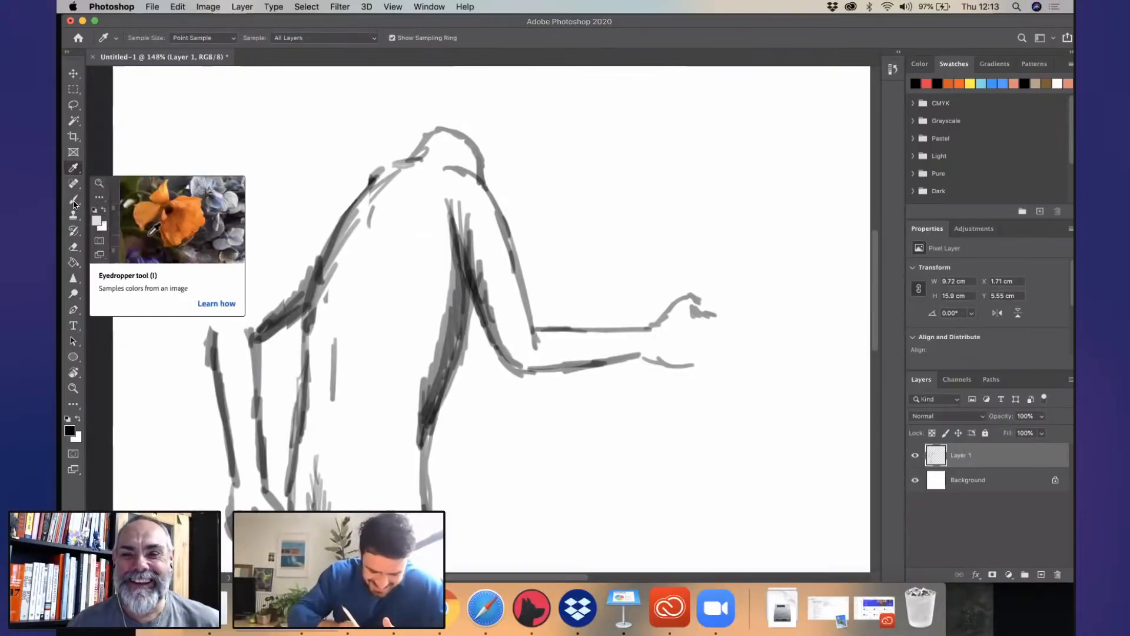
pyautogui.moveTo(394, 167); pyautogui.dragTo(240, 301)
pyautogui.moveTo(322, 225); pyautogui.dragTo(213, 333)
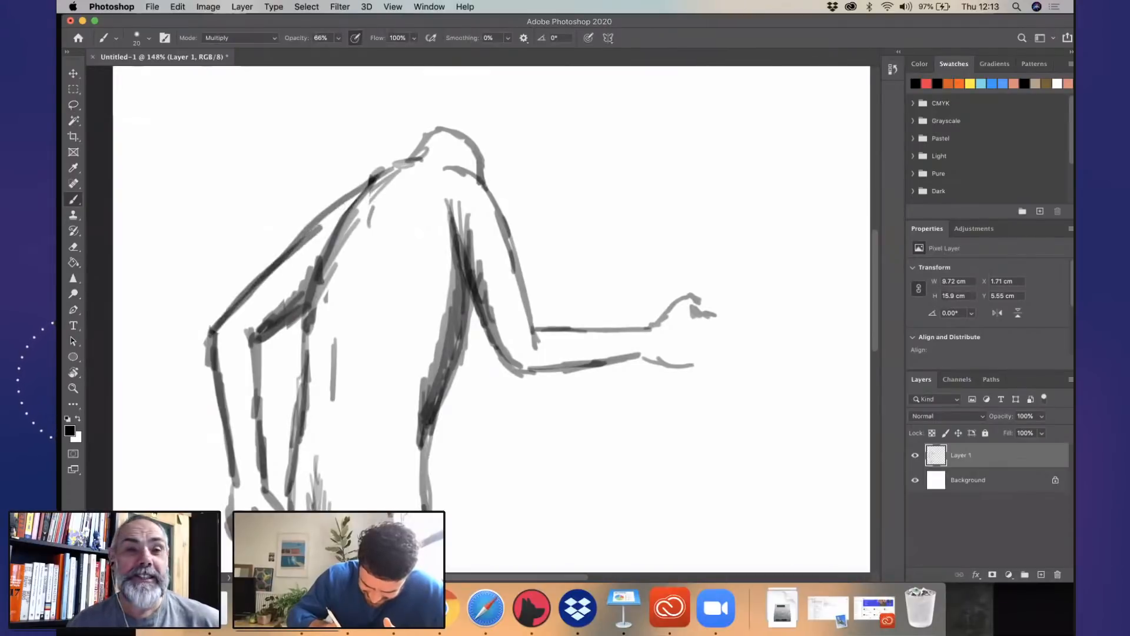
# - Add shading between the rear arm and the back, and darken the underside of the front upper arm to the elbow
pyautogui.moveTo(343, 203); pyautogui.dragTo(315, 227)
pyautogui.moveTo(320, 258)
pyautogui.mouseDown()
pyautogui.moveTo(254, 326)
pyautogui.moveTo(341, 224)
pyautogui.mouseUp()
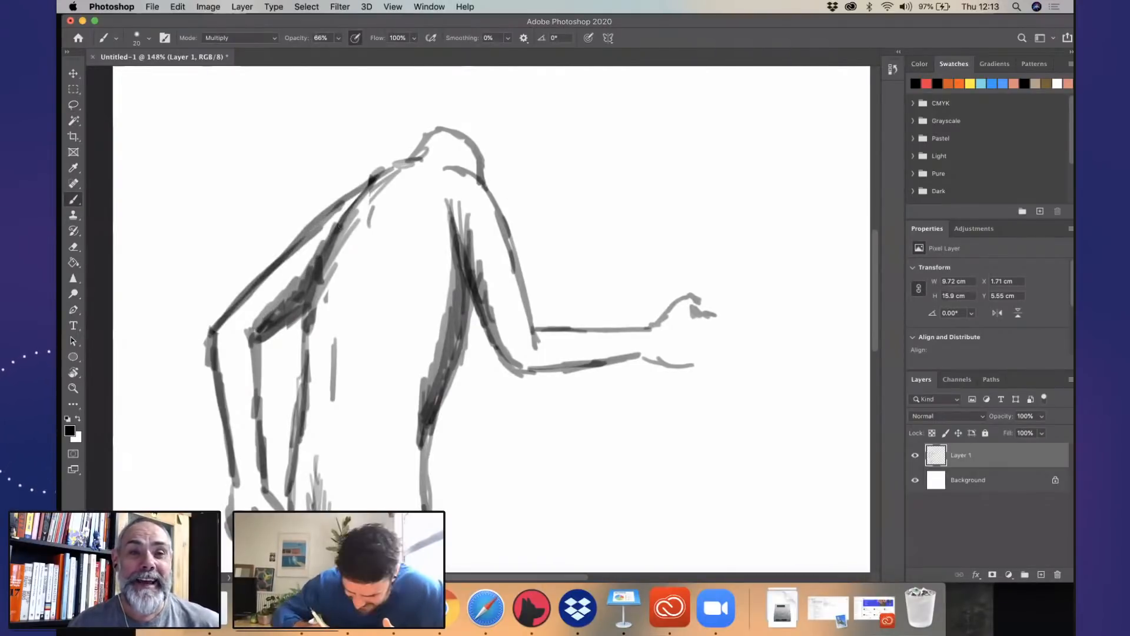
pyautogui.moveTo(468, 233); pyautogui.dragTo(485, 311)
pyautogui.moveTo(488, 259)
pyautogui.mouseDown()
pyautogui.moveTo(520, 361)
pyautogui.moveTo(538, 369)
pyautogui.mouseUp()
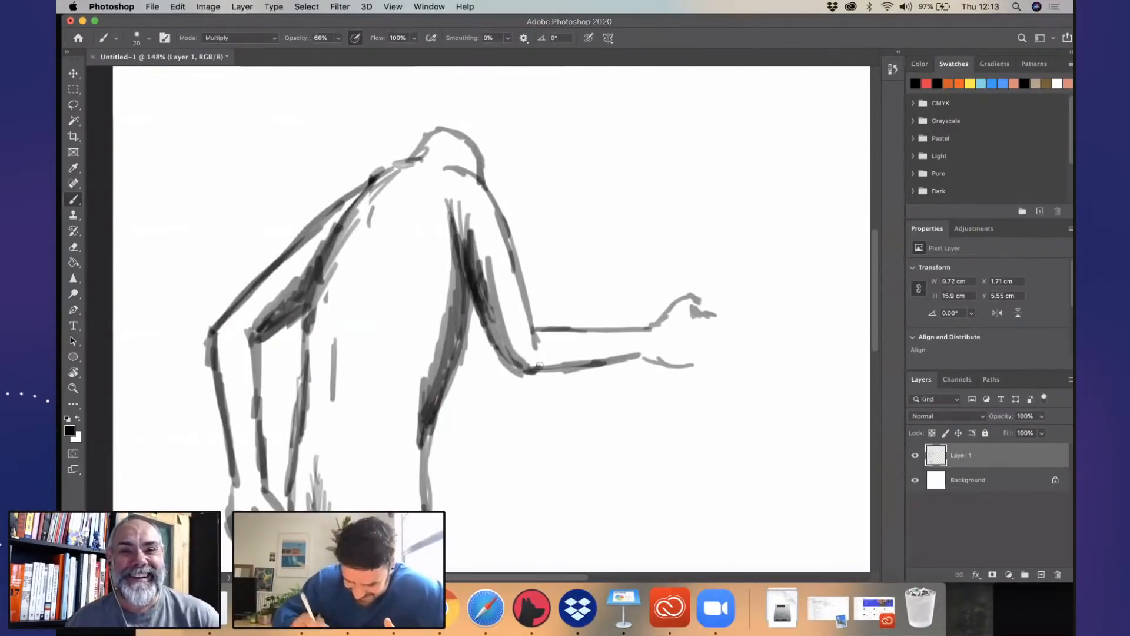
# - Lasso the front forearm and hand, shift them slightly away from the upper arm, and deselect
pyautogui.press('r')
pyautogui.moveTo(468, 343); pyautogui.dragTo(477, 344)
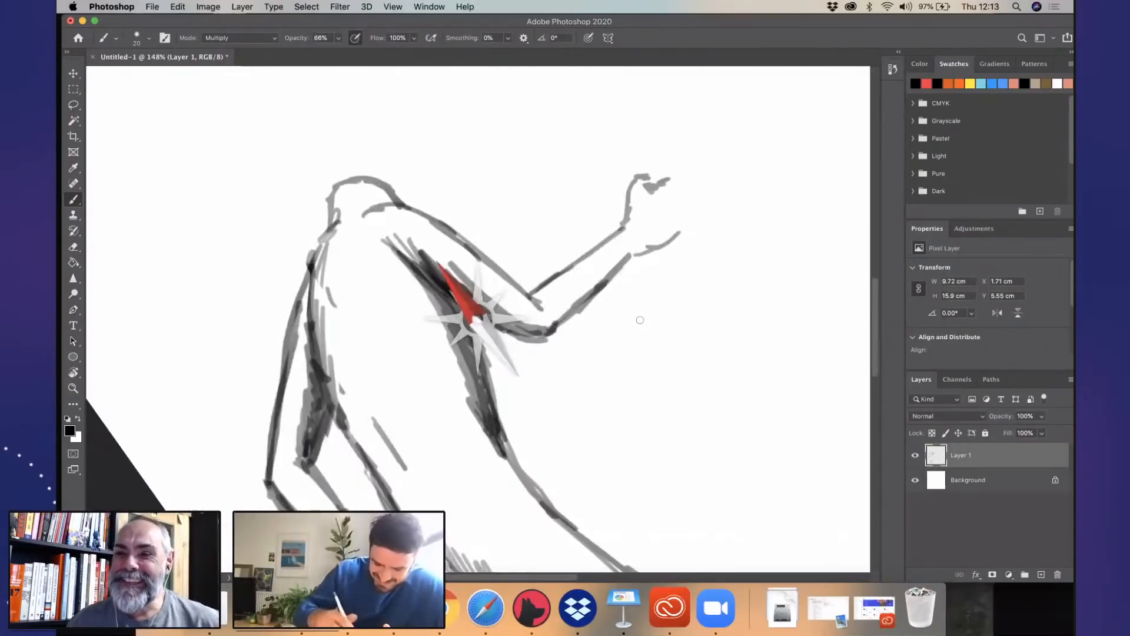
pyautogui.scroll(-5, 640, 320)
pyautogui.click(73, 104)
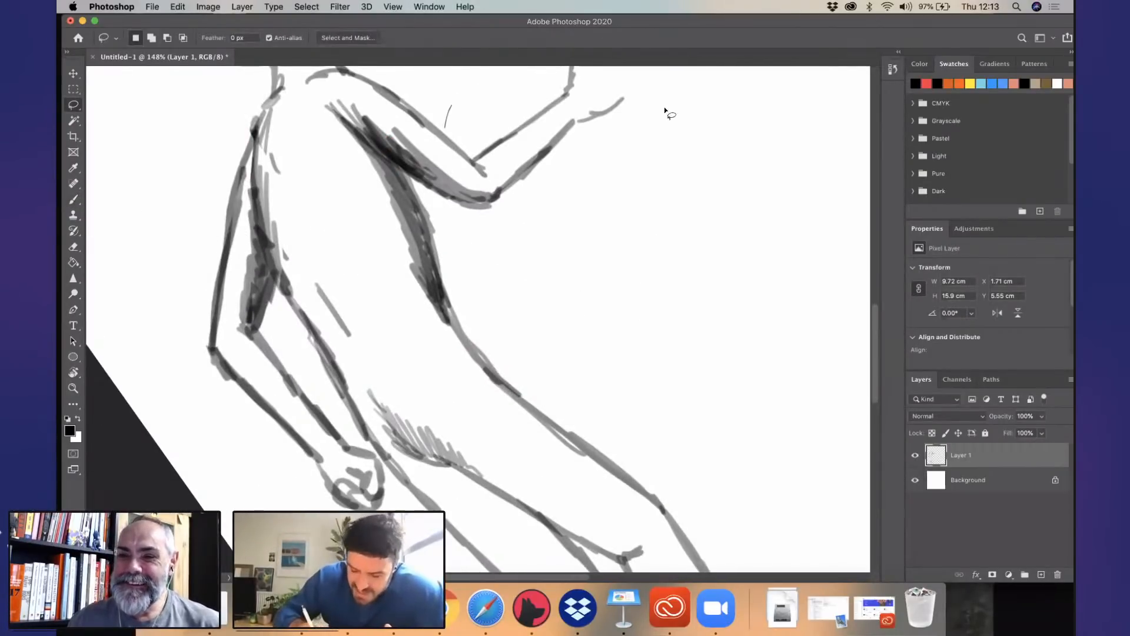
pyautogui.moveTo(483, 242)
pyautogui.mouseDown()
pyautogui.moveTo(661, 139)
pyautogui.moveTo(665, 67)
pyautogui.moveTo(465, 66)
pyautogui.mouseUp()
pyautogui.press('v')
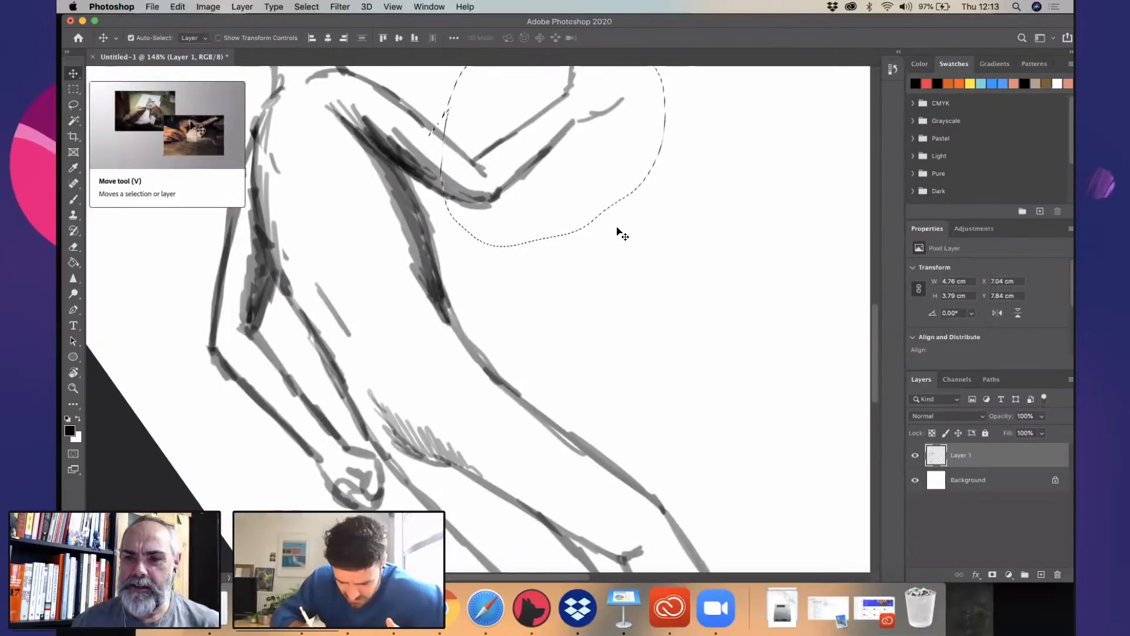
pyautogui.moveTo(618, 232); pyautogui.dragTo(616, 230)
pyautogui.press('super+t')
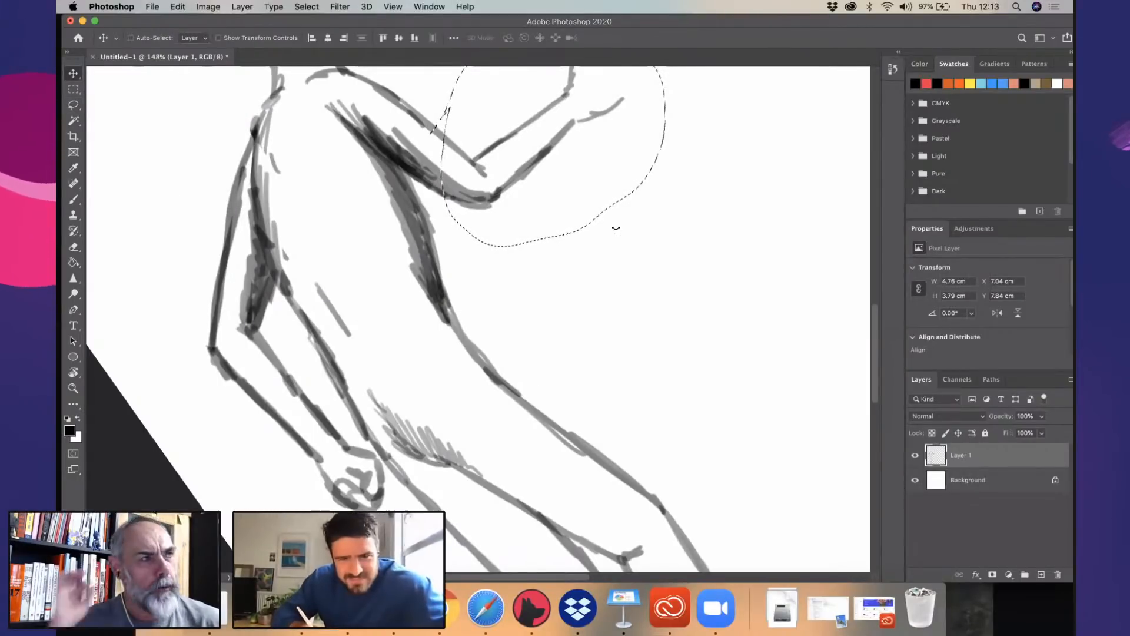
pyautogui.moveTo(551, 189); pyautogui.dragTo(559, 196)
pyautogui.click(79, 108)
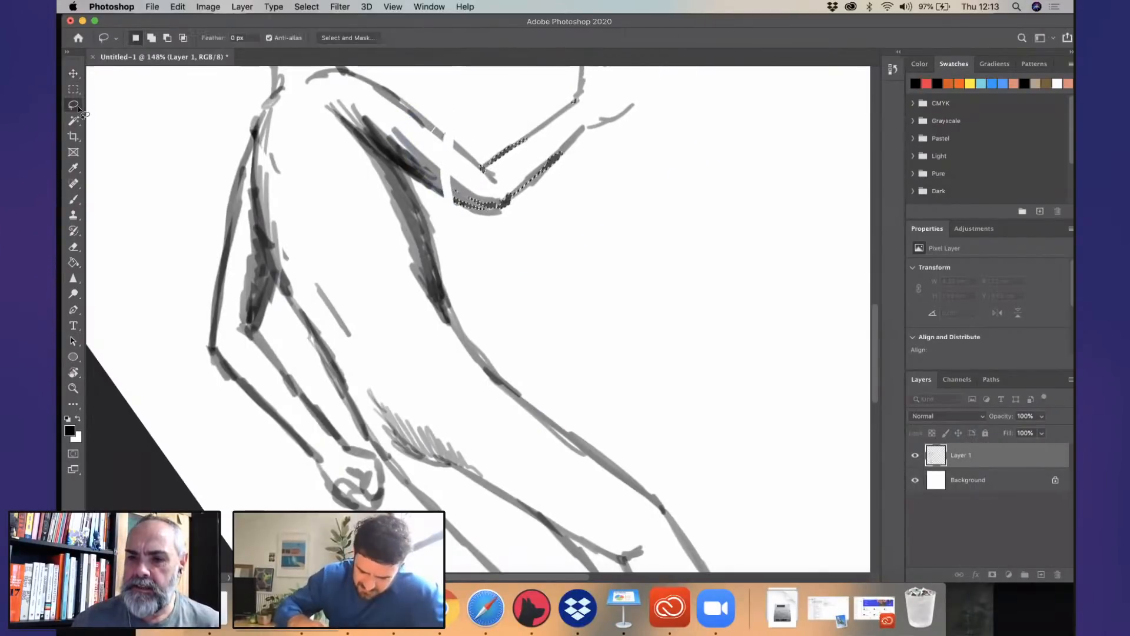
pyautogui.scroll(-5, 521, 308)
pyautogui.hscroll(4, 522, 308)
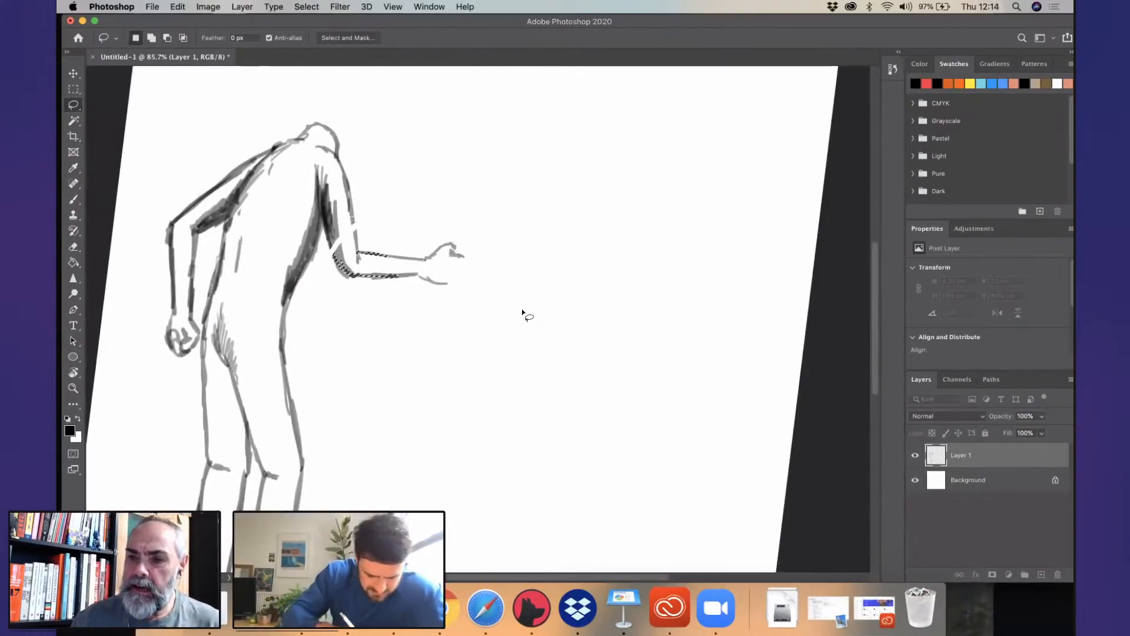
pyautogui.press('b')
pyautogui.hotkey('ctrl', 'd')
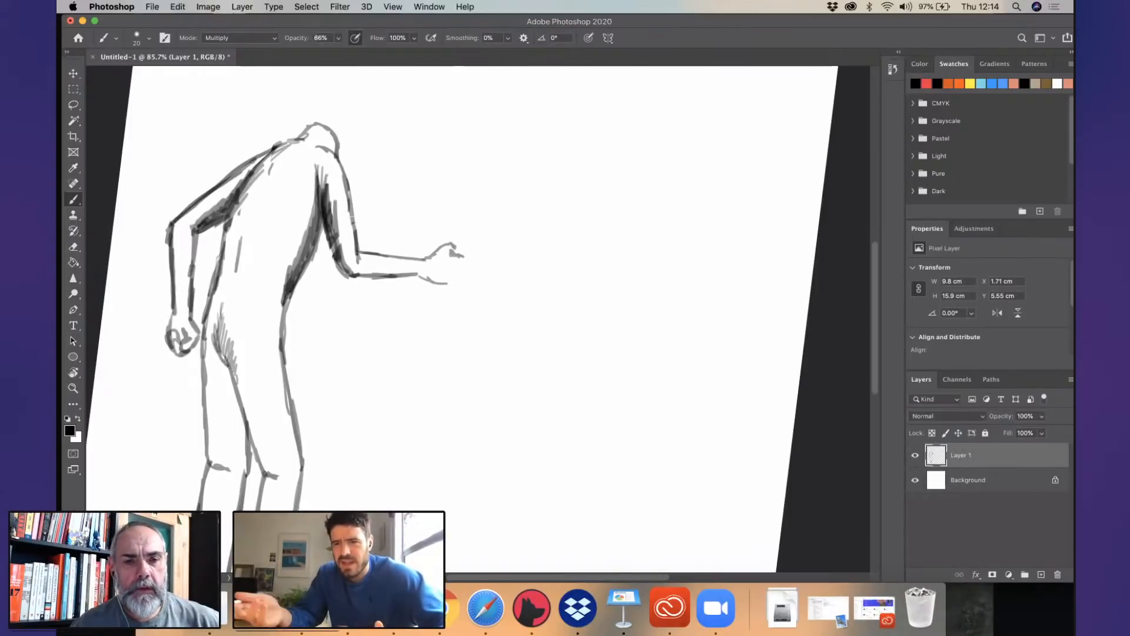
# - Close the gaps in the front arm's outlines with brush strokes and reinforce the lower edge of its hand
pyautogui.scroll(5, 435, 272)
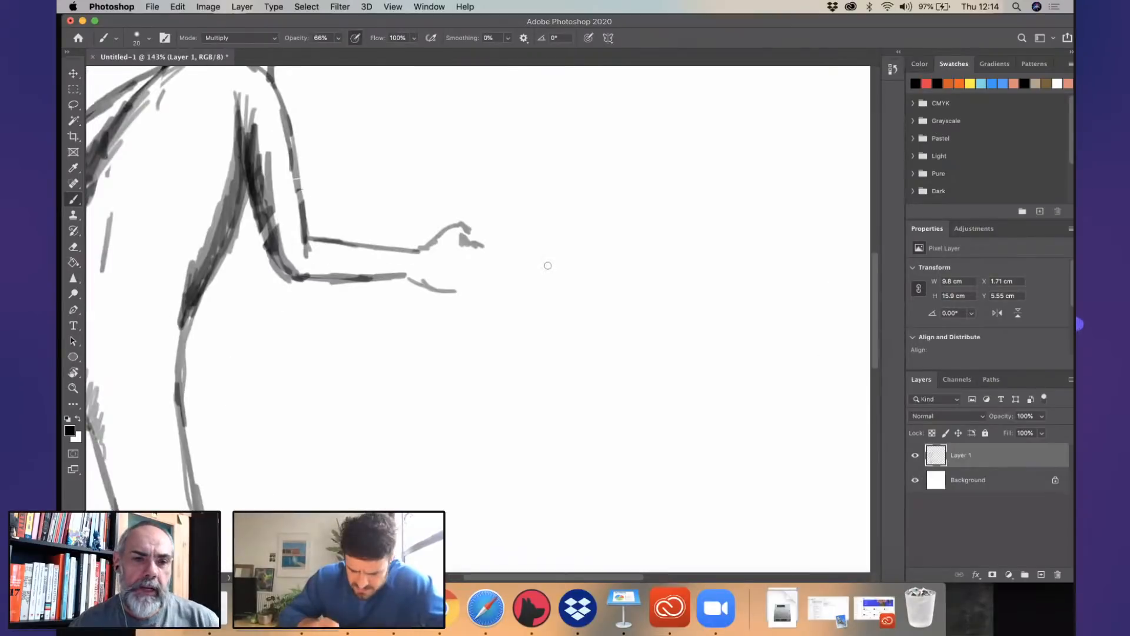
pyautogui.moveTo(398, 296); pyautogui.dragTo(416, 296)
pyautogui.moveTo(242, 276); pyautogui.dragTo(264, 305)
pyautogui.moveTo(268, 236); pyautogui.dragTo(288, 281)
pyautogui.moveTo(416, 296); pyautogui.dragTo(443, 297)
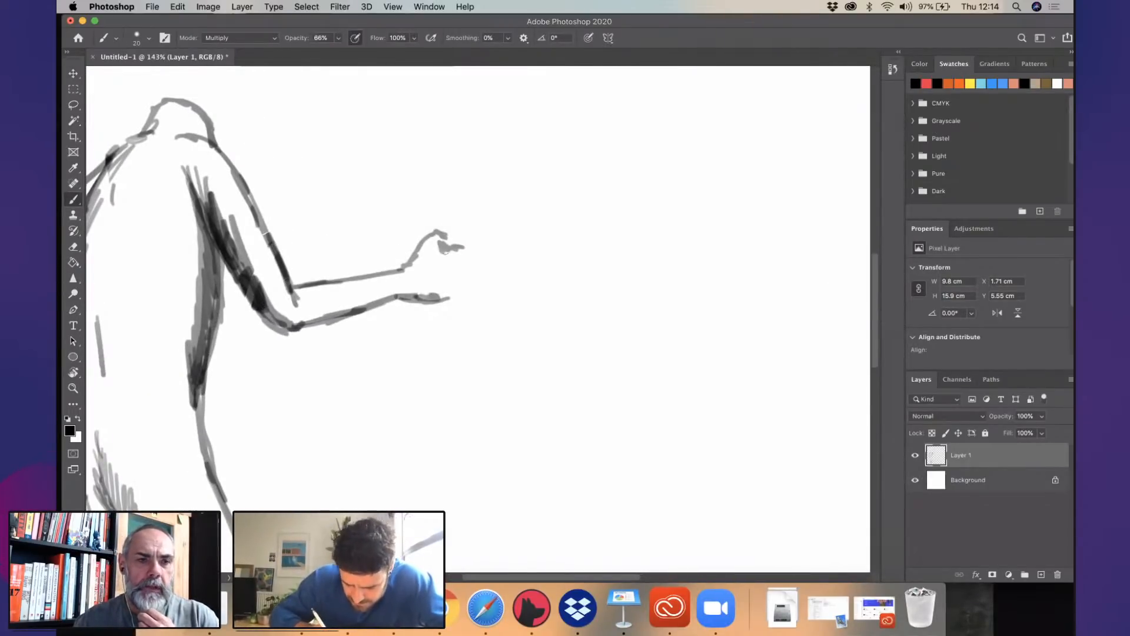
# - Draw an extended finger on the front hand and set the brush size to 11 px
pyautogui.moveTo(441, 247)
pyautogui.mouseDown()
pyautogui.moveTo(510, 245)
pyautogui.moveTo(477, 262)
pyautogui.mouseUp()
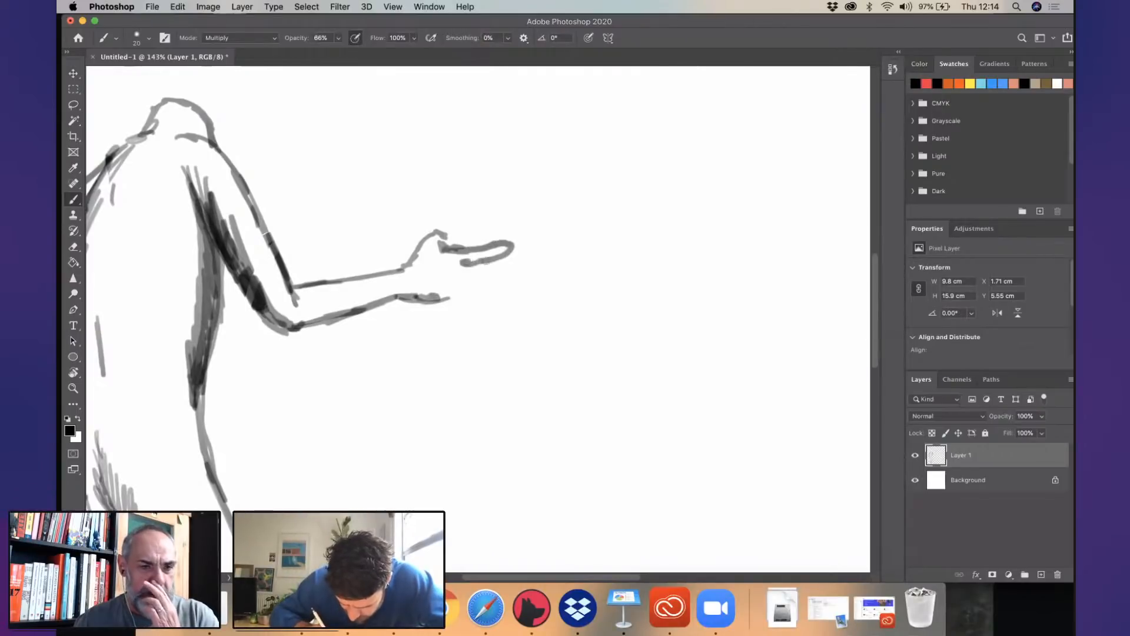
pyautogui.click(150, 38)
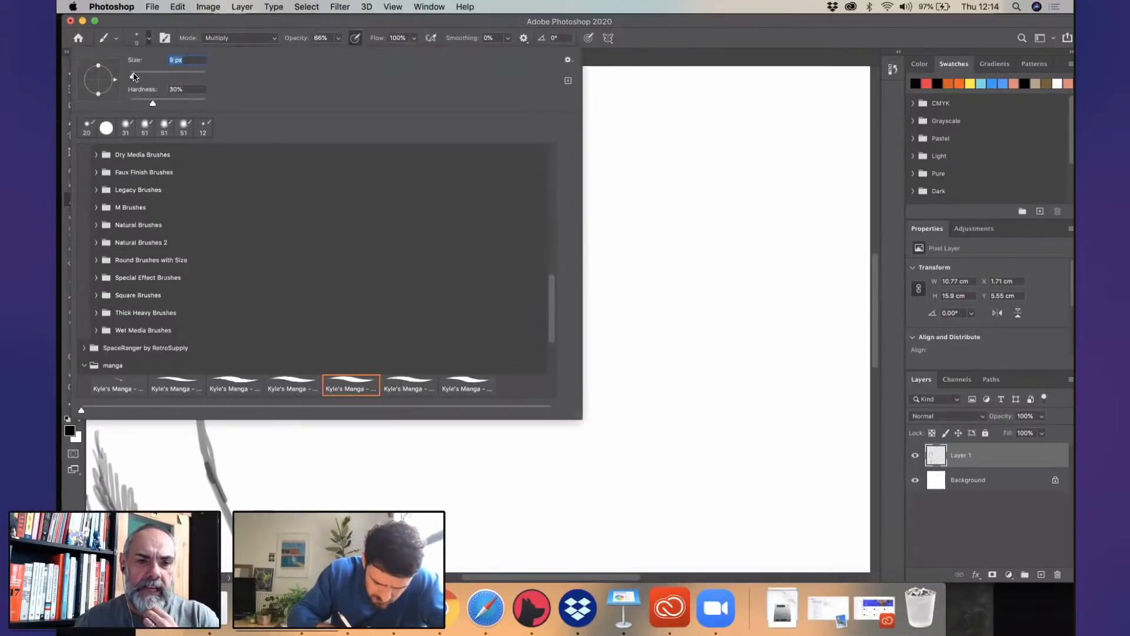
pyautogui.click(169, 23)
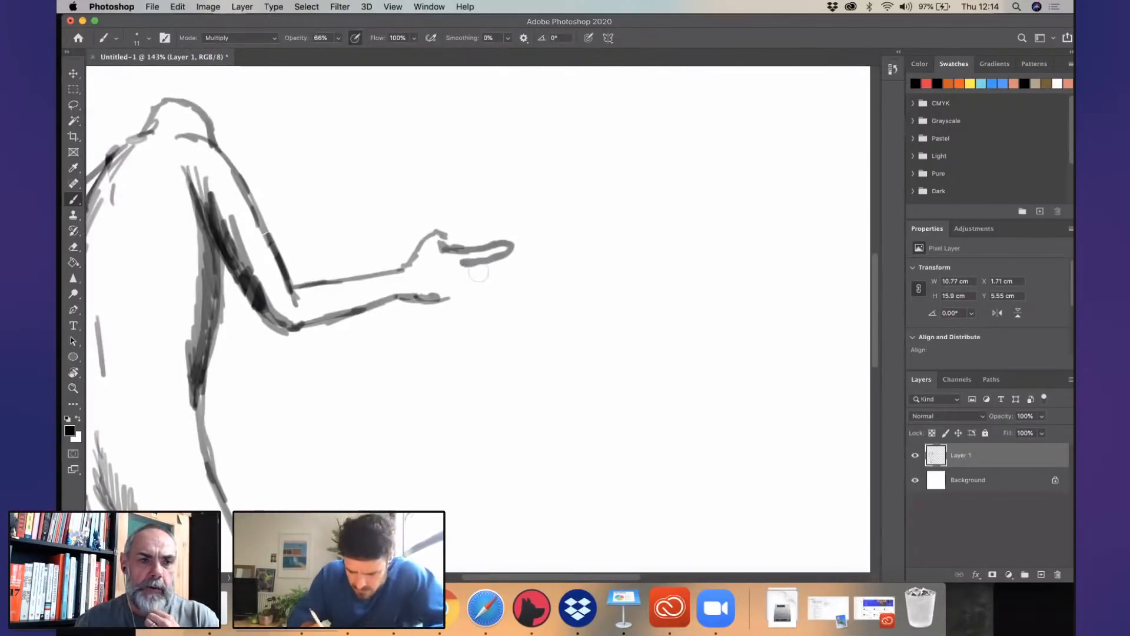
# - Rework the front hand's extended finger into four narrower fingers, and complete the palm's lower edge and the thumb
pyautogui.moveTo(487, 241)
pyautogui.mouseDown()
pyautogui.moveTo(475, 263)
pyautogui.moveTo(509, 257)
pyautogui.mouseUp()
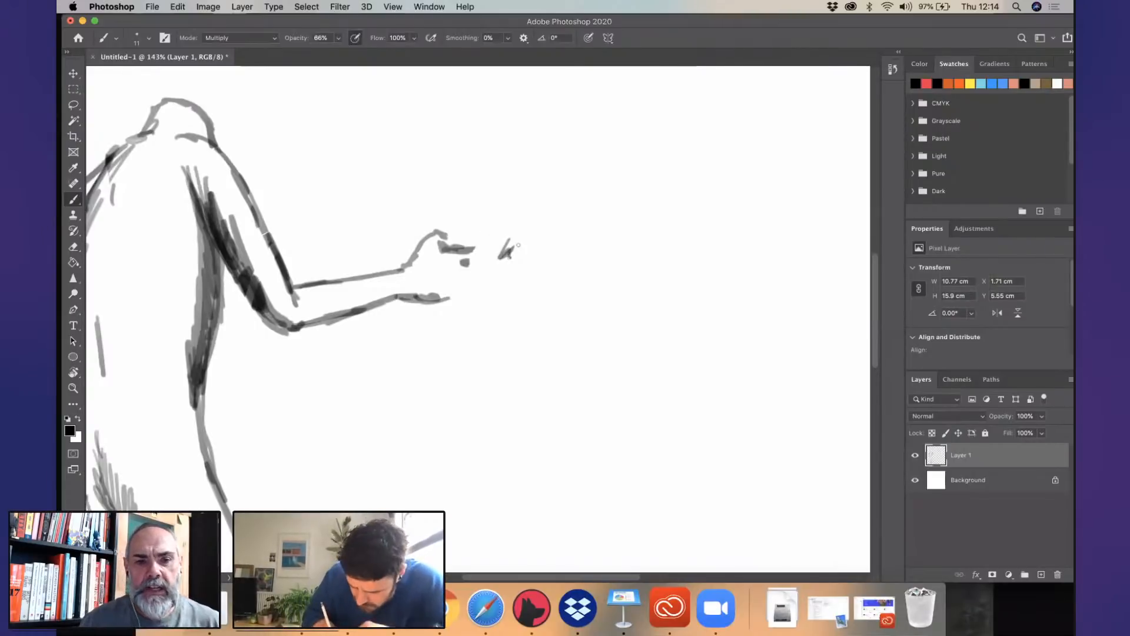
pyautogui.hotkey('ctrl', 'z')
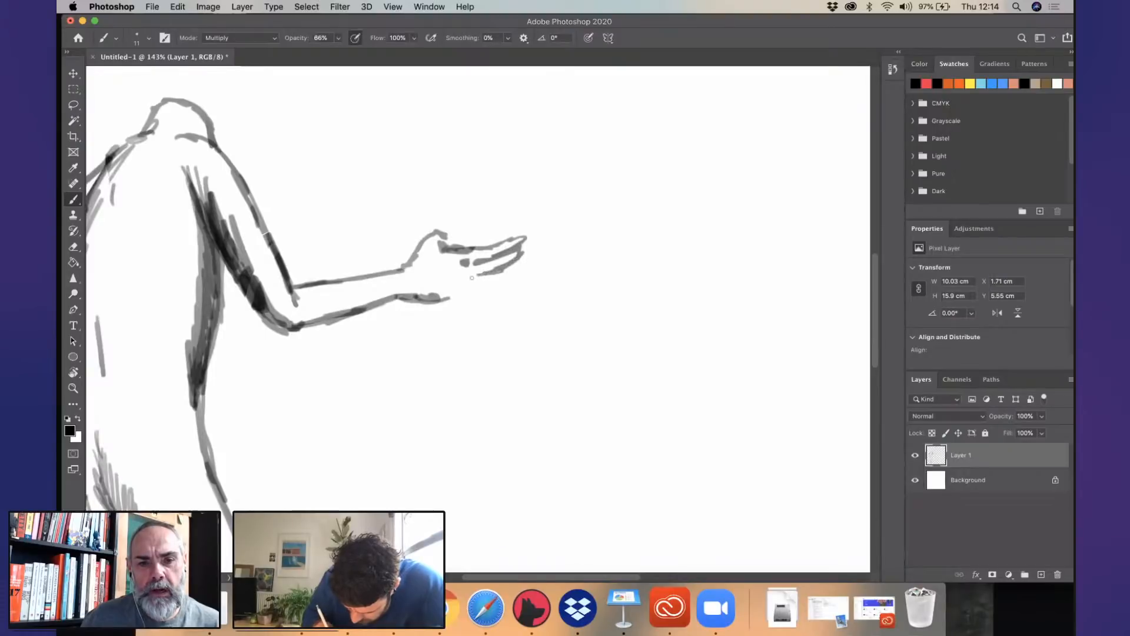
pyautogui.moveTo(507, 281); pyautogui.dragTo(416, 298)
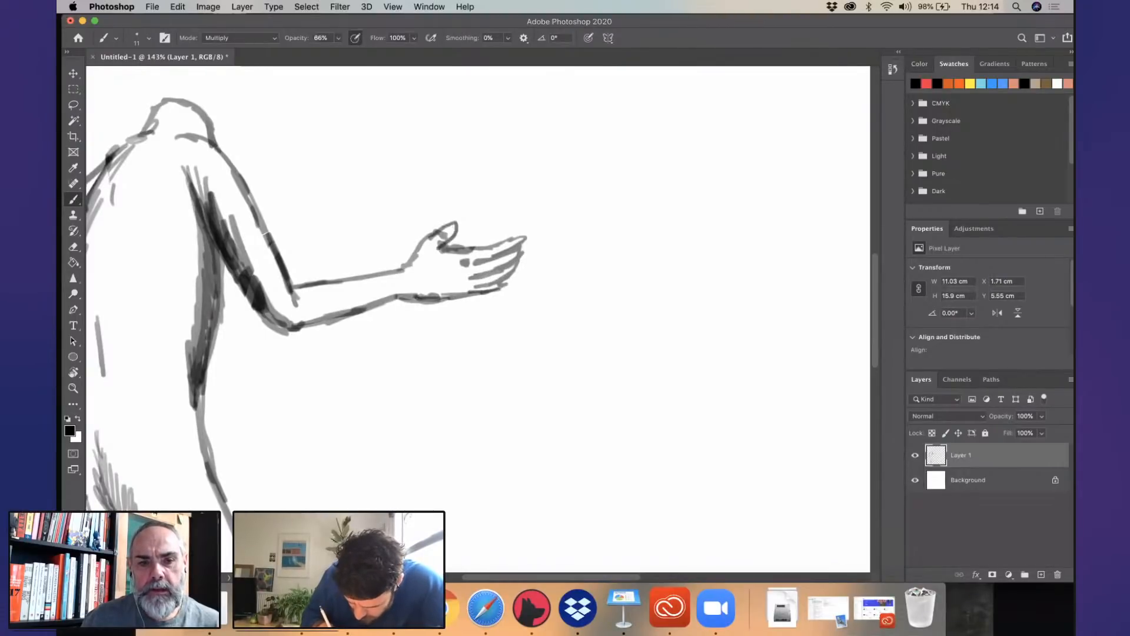
pyautogui.moveTo(411, 249); pyautogui.dragTo(446, 230)
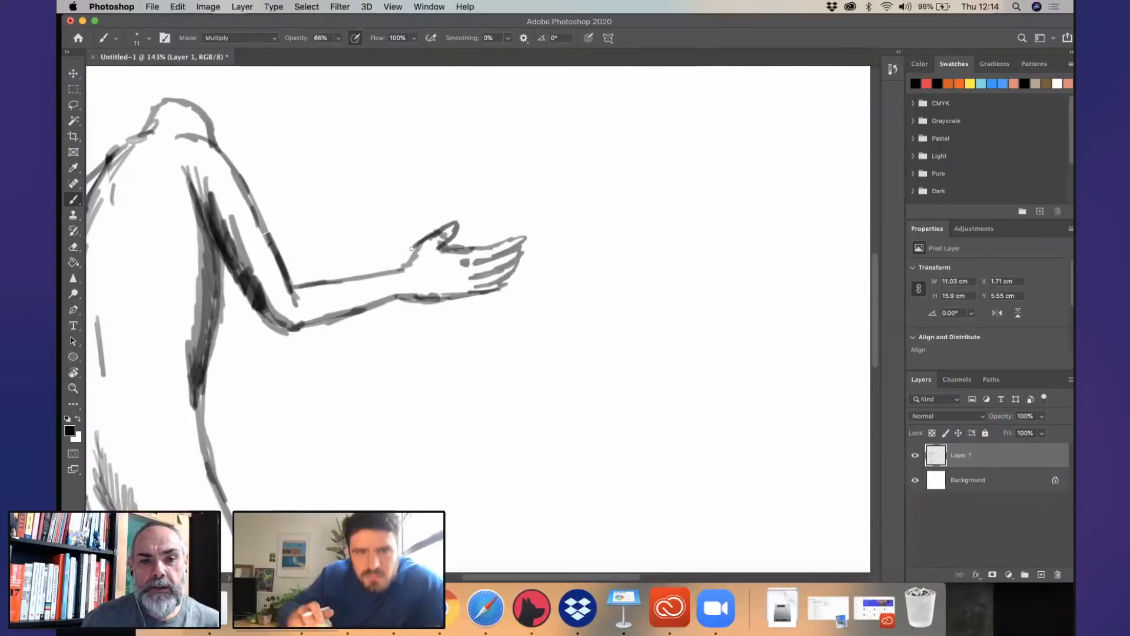
pyautogui.click(71, 5)
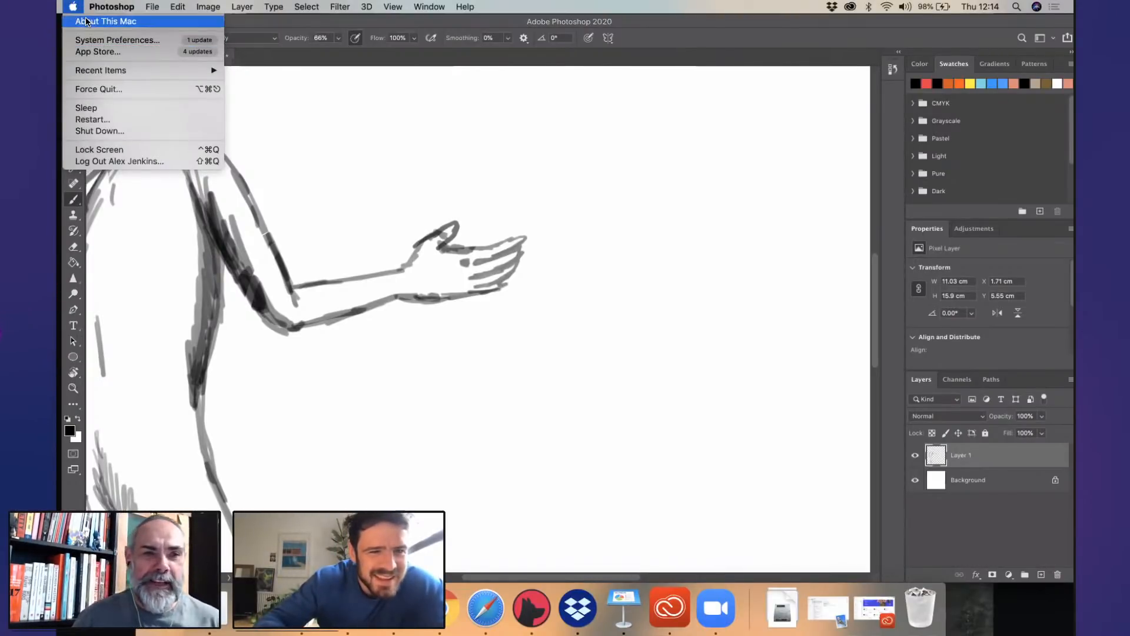
pyautogui.click(332, 25)
# - Erase the front hand down to the wrist and redraw it with a raised thumb and slightly curled fingers
pyautogui.moveTo(543, 284); pyautogui.dragTo(501, 349)
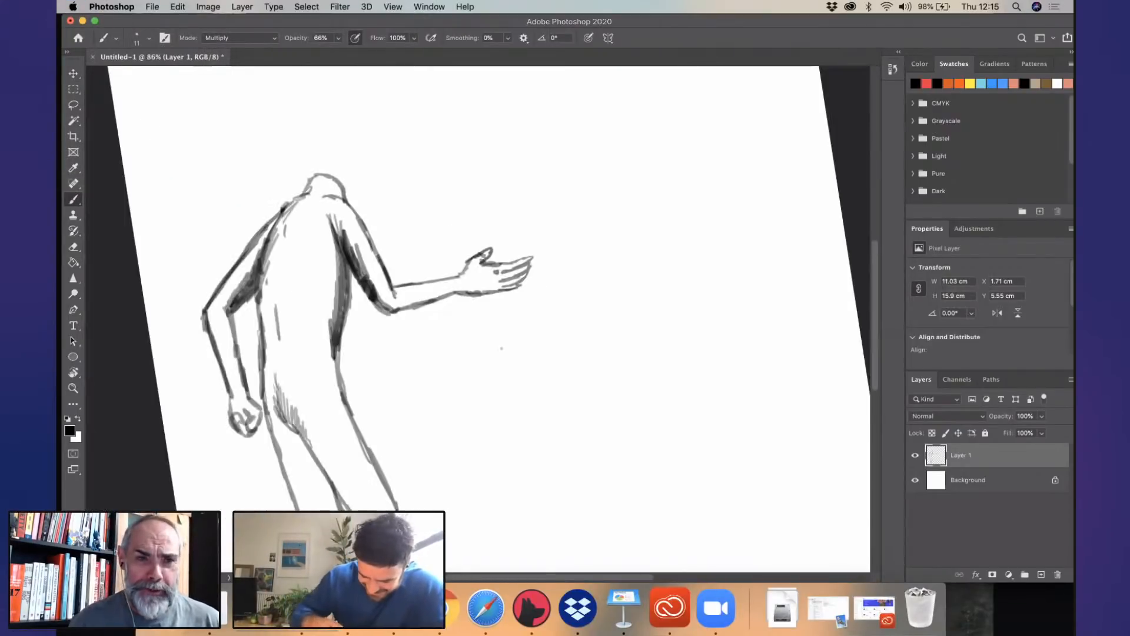
pyautogui.scroll(-5, 502, 348)
pyautogui.scroll(5, 491, 209)
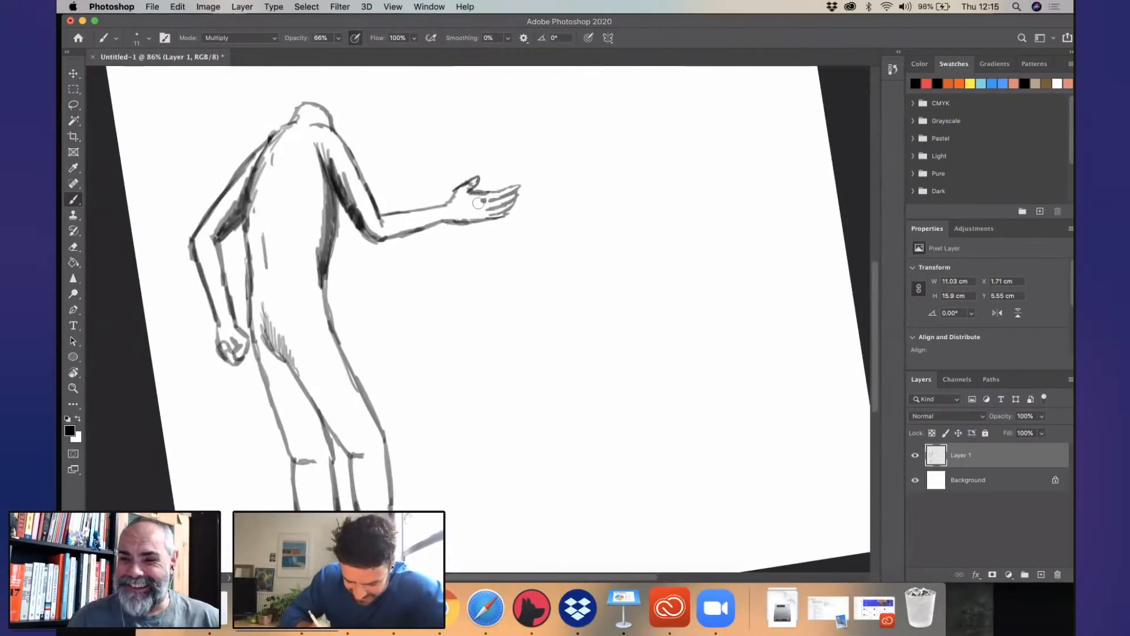
pyautogui.press('super+z')
pyautogui.press('super+z')
pyautogui.press('super+z')
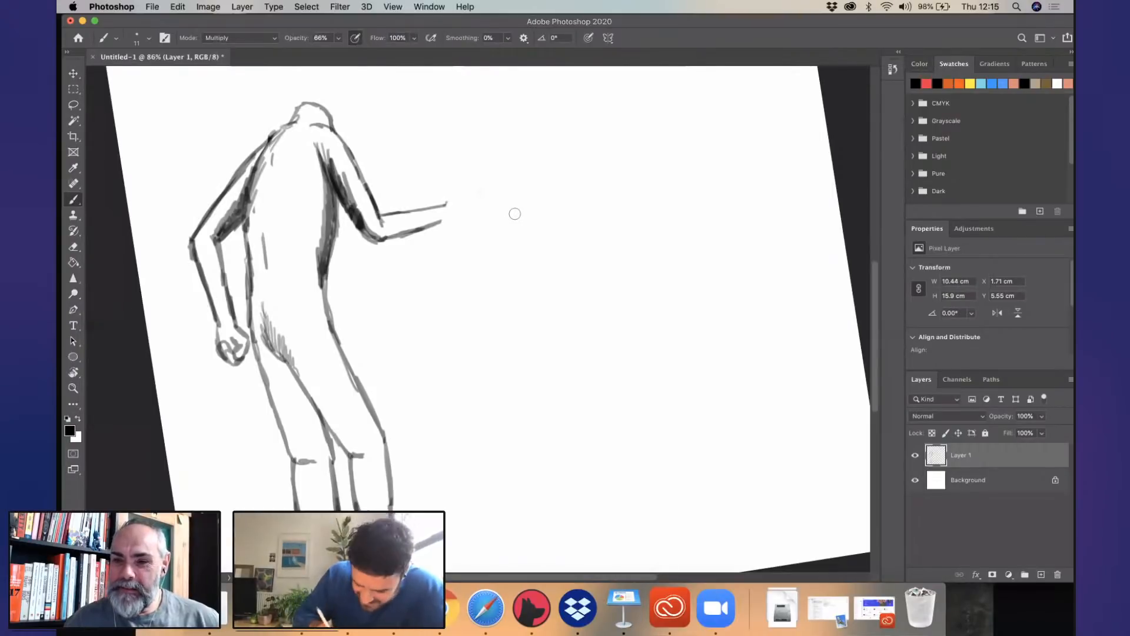
pyautogui.scroll(3, 478, 220)
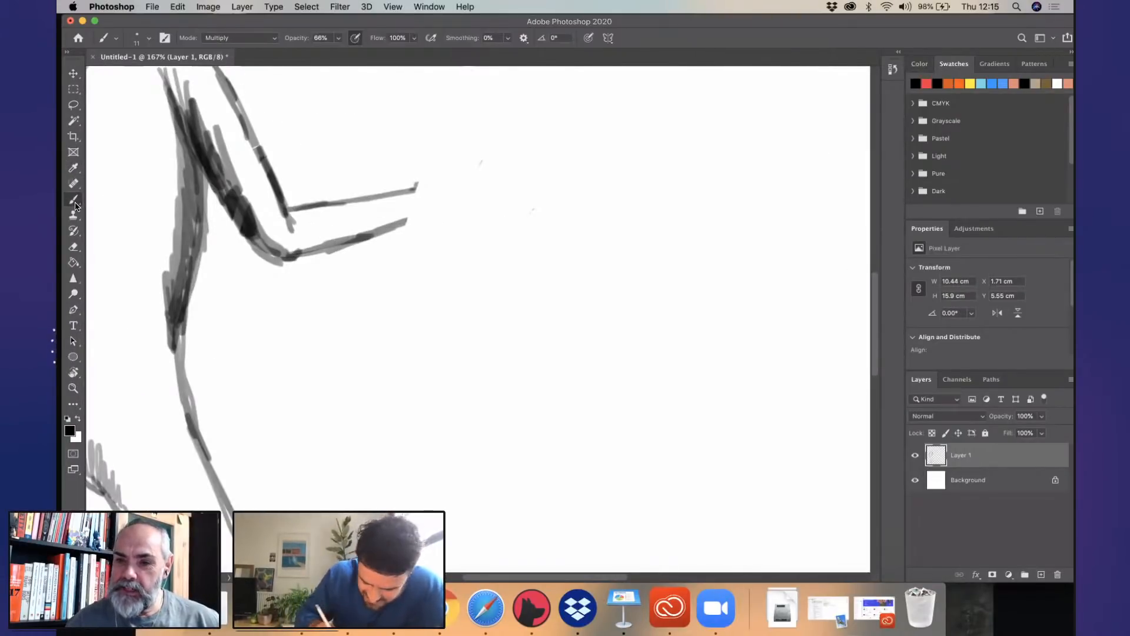
pyautogui.moveTo(415, 190); pyautogui.dragTo(437, 164)
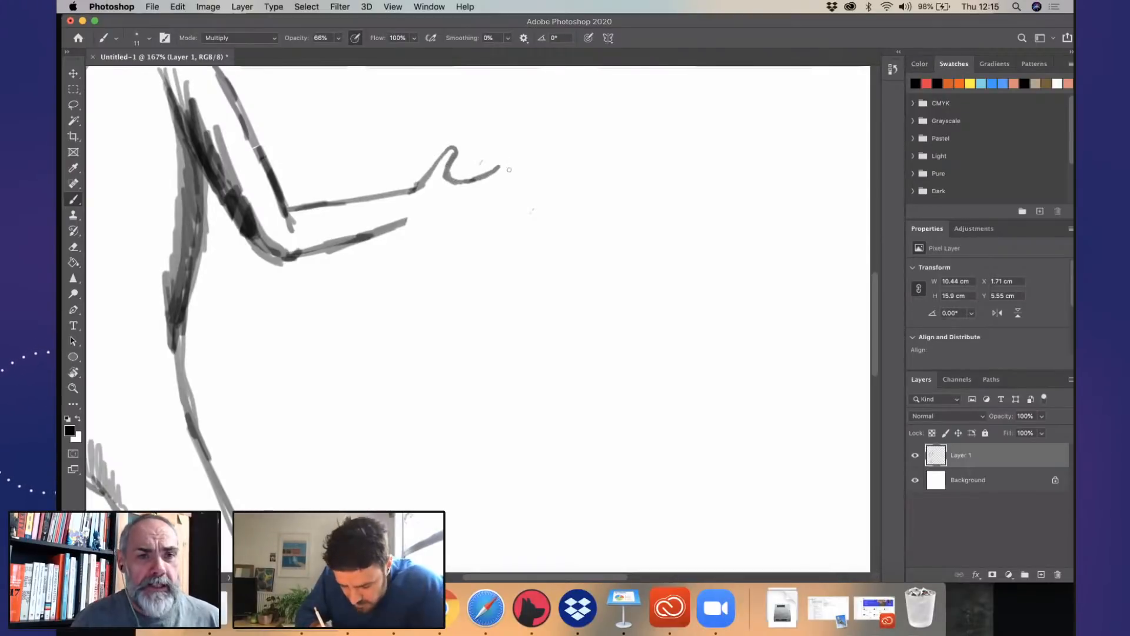
pyautogui.moveTo(483, 188)
pyautogui.mouseDown()
pyautogui.moveTo(460, 195)
pyautogui.moveTo(510, 177)
pyautogui.moveTo(469, 207)
pyautogui.mouseUp()
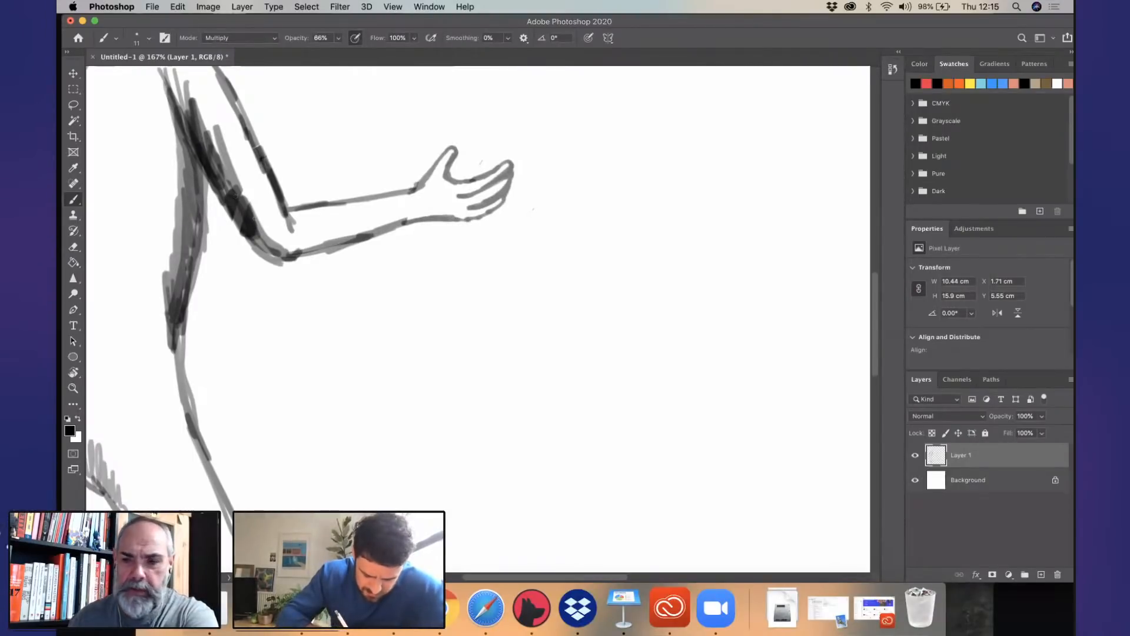
# - Add short overlapping shading strokes along the back edge of the rear thigh, from the hip to just above the knee
pyautogui.moveTo(341, 299); pyautogui.dragTo(600, 134)
pyautogui.moveTo(315, 237)
pyautogui.mouseDown()
pyautogui.moveTo(353, 311)
pyautogui.moveTo(376, 327)
pyautogui.moveTo(413, 414)
pyautogui.moveTo(449, 451)
pyautogui.mouseUp()
pyautogui.moveTo(422, 386); pyautogui.dragTo(488, 510)
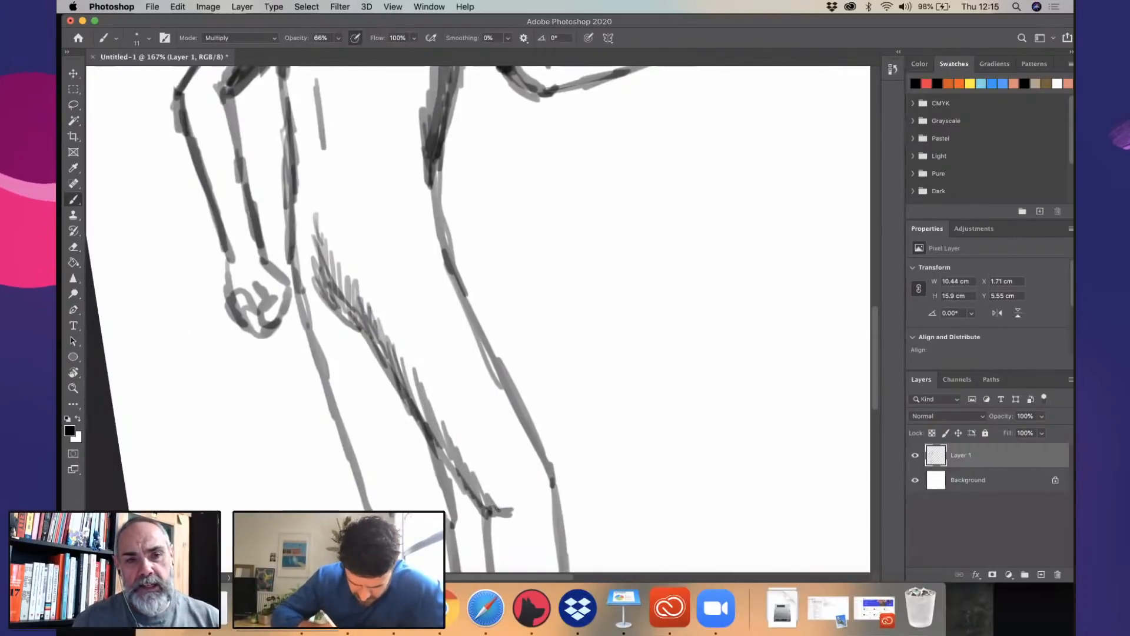
pyautogui.moveTo(300, 279); pyautogui.dragTo(327, 376)
pyautogui.moveTo(319, 322); pyautogui.dragTo(336, 403)
pyautogui.moveTo(331, 354); pyautogui.dragTo(351, 434)
pyautogui.moveTo(343, 397); pyautogui.dragTo(366, 489)
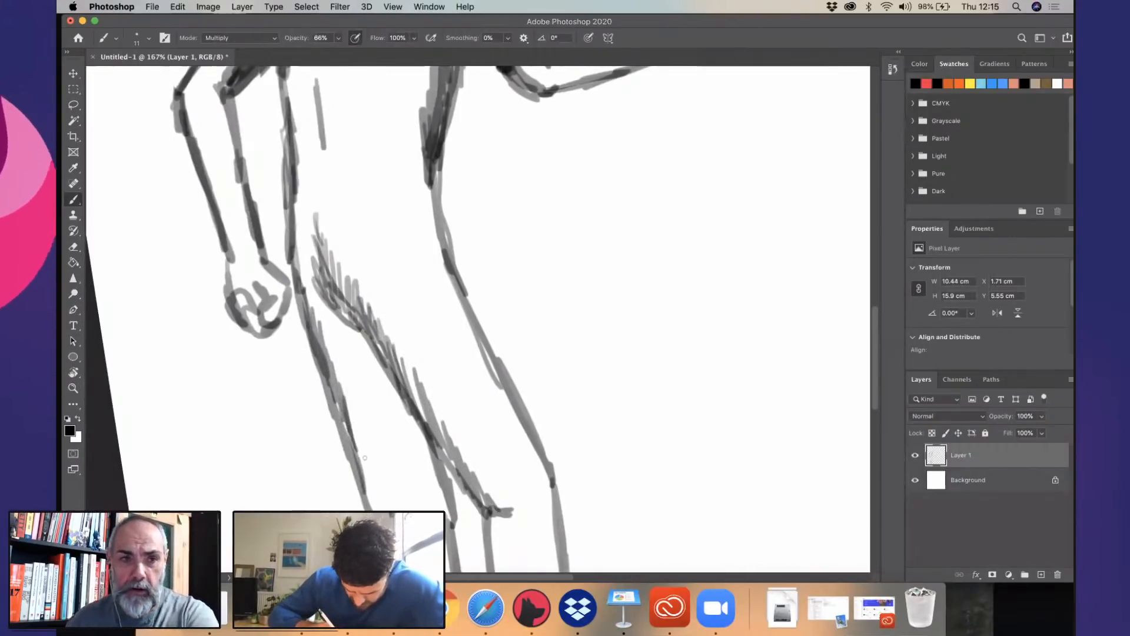
pyautogui.moveTo(353, 420); pyautogui.dragTo(371, 500)
pyautogui.moveTo(365, 450); pyautogui.dragTo(374, 508)
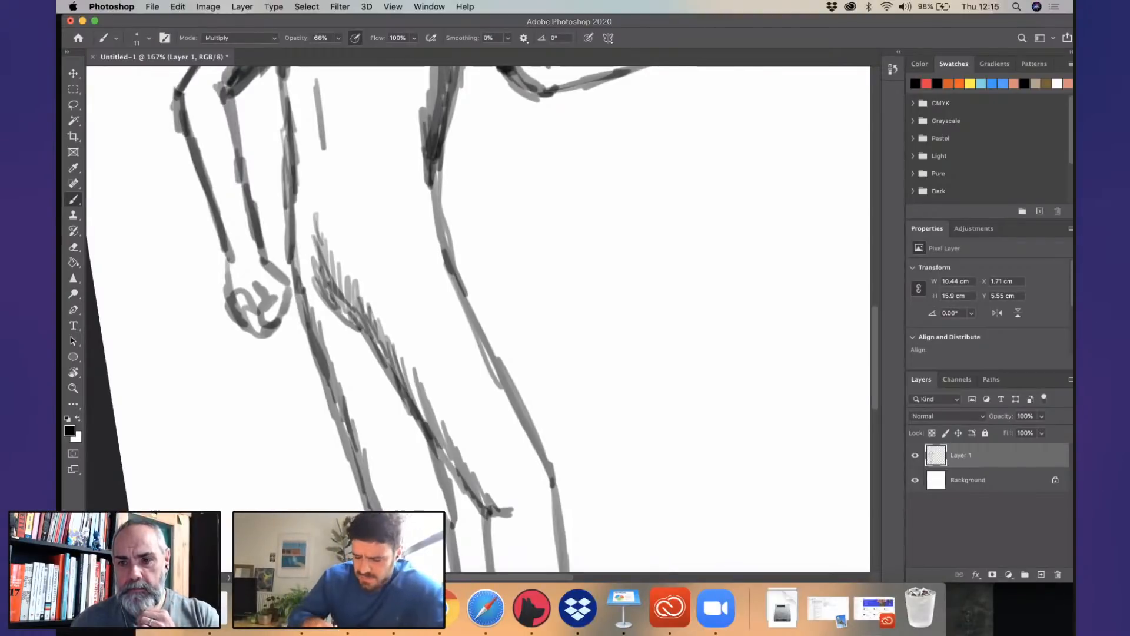
# - Erase the rear hand and redraw it below the wrist as a loose fist with curled fingers
pyautogui.scroll(-5, 555, 329)
pyautogui.moveTo(589, 294); pyautogui.dragTo(471, 306)
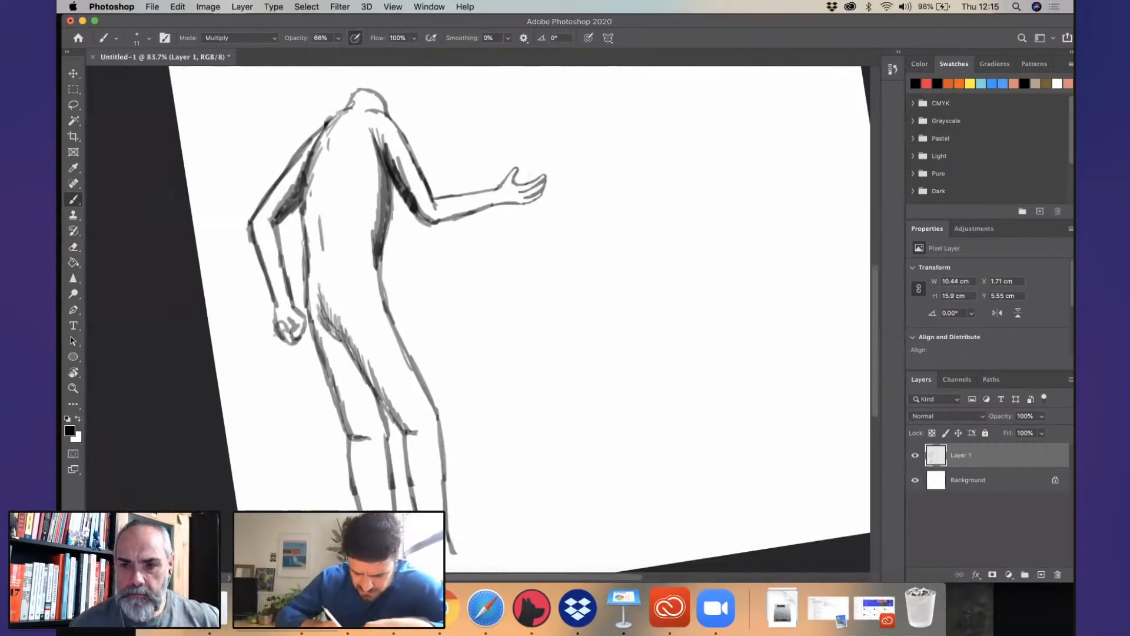
pyautogui.moveTo(301, 331)
pyautogui.mouseDown()
pyautogui.moveTo(291, 352)
pyautogui.moveTo(356, 217)
pyautogui.mouseUp()
pyautogui.scroll(5, 367, 210)
pyautogui.scroll(5, 341, 238)
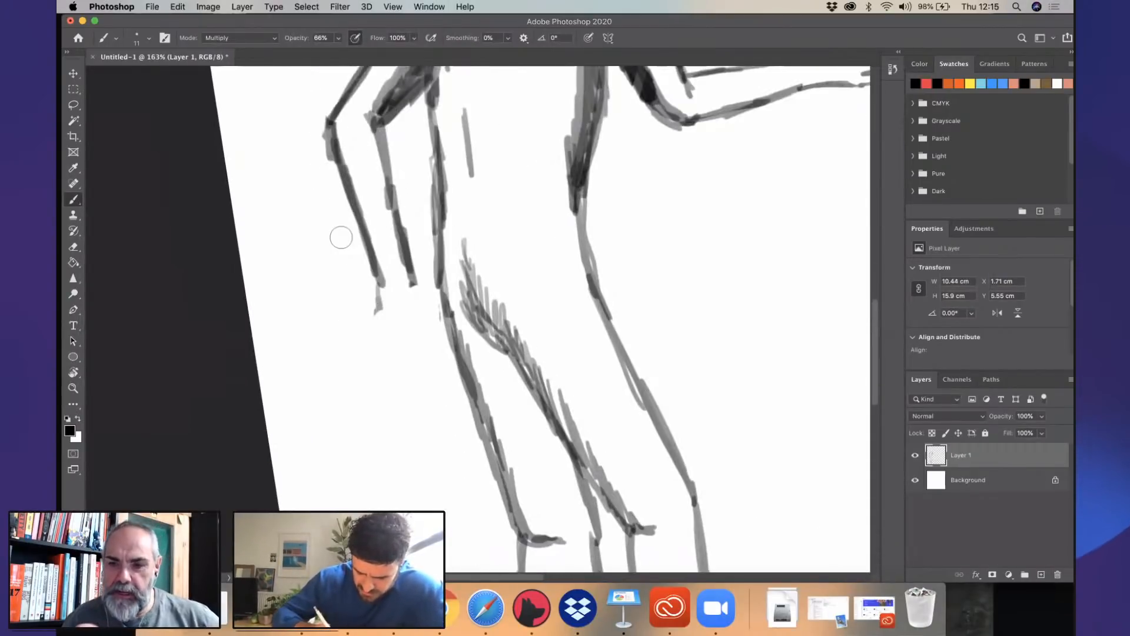
pyautogui.moveTo(420, 294)
pyautogui.mouseDown()
pyautogui.moveTo(438, 307)
pyautogui.moveTo(386, 340)
pyautogui.moveTo(405, 341)
pyautogui.mouseUp()
pyautogui.moveTo(414, 303); pyautogui.dragTo(420, 341)
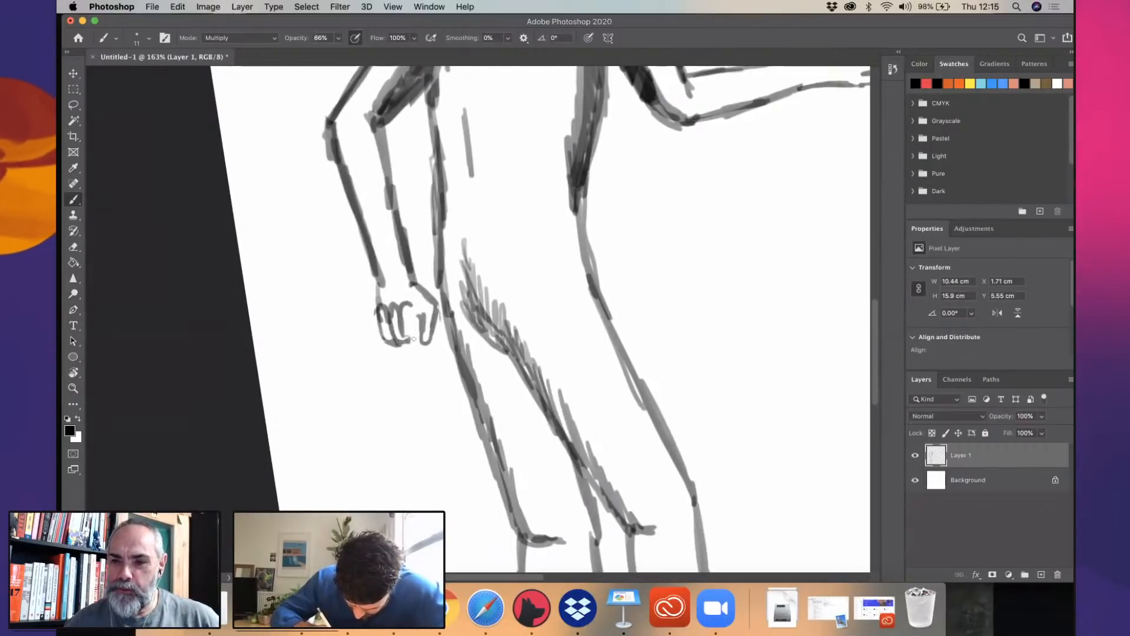
# - Rework the lower edge of the front forearm, darkening it from the wrist back to the elbow
pyautogui.moveTo(665, 99); pyautogui.dragTo(565, 377)
pyautogui.moveTo(471, 256)
pyautogui.mouseDown()
pyautogui.moveTo(486, 334)
pyautogui.moveTo(477, 369)
pyautogui.mouseUp()
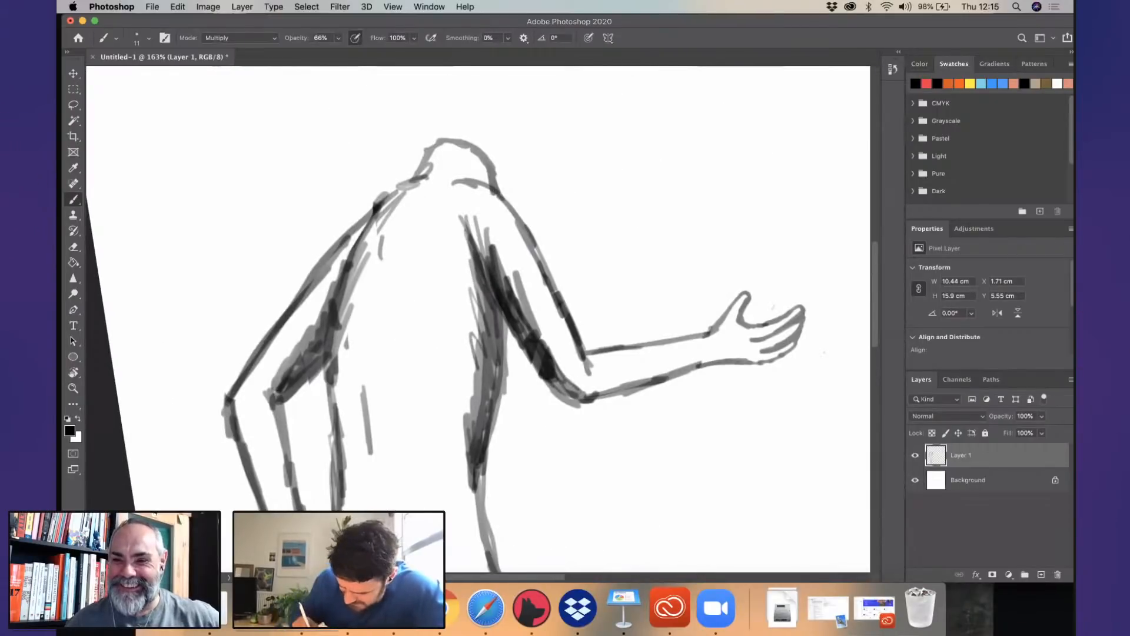
pyautogui.moveTo(736, 362); pyautogui.dragTo(688, 366)
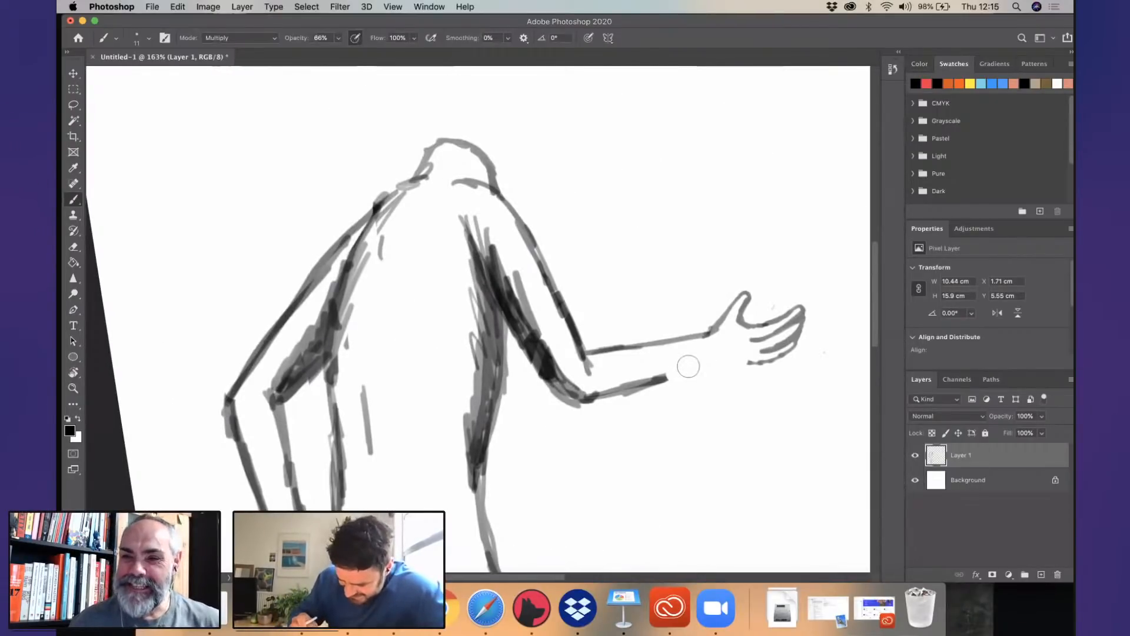
pyautogui.press('super+z')
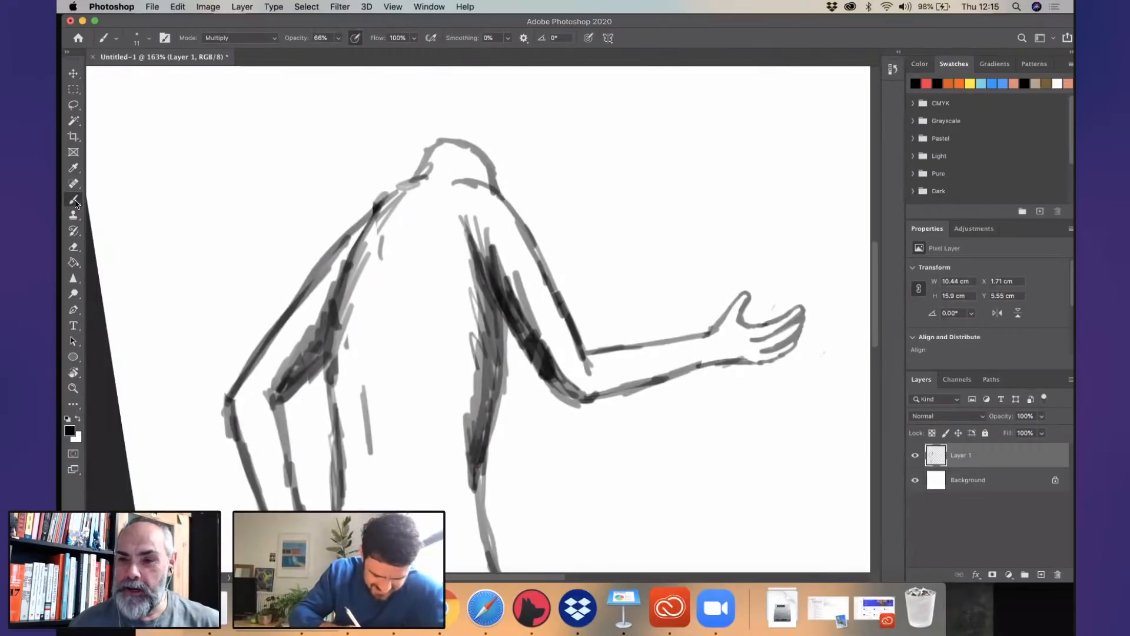
pyautogui.moveTo(725, 356); pyautogui.dragTo(587, 392)
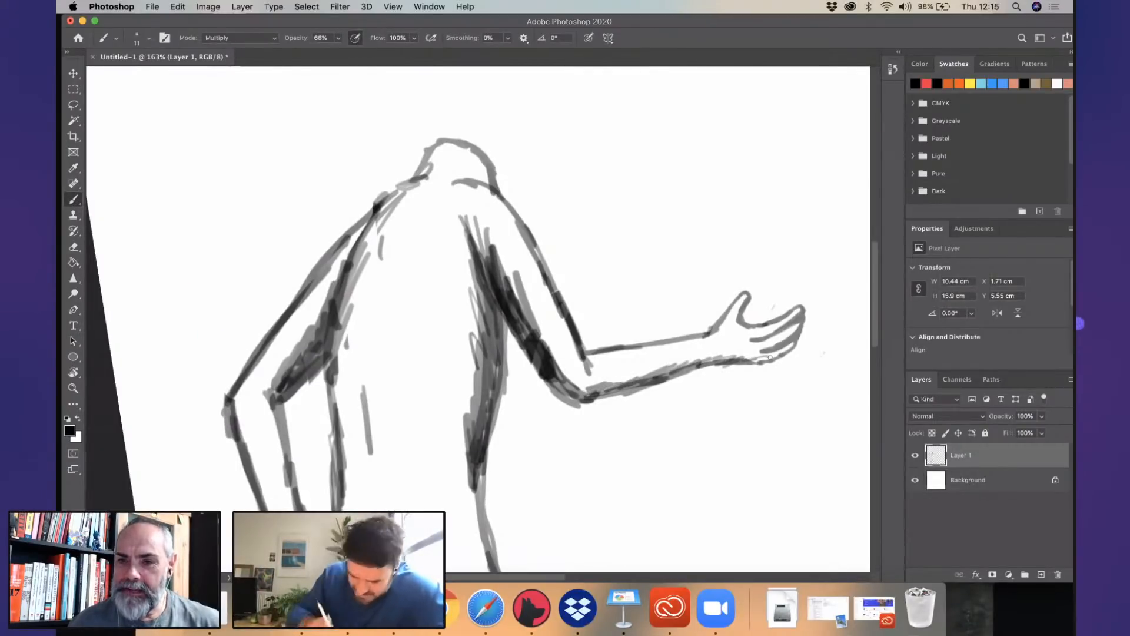
# - Add shading strokes to the front armpit, the front side of the neck and the back edge of the front thigh
pyautogui.moveTo(475, 217); pyautogui.dragTo(509, 280)
pyautogui.moveTo(464, 174); pyautogui.dragTo(493, 184)
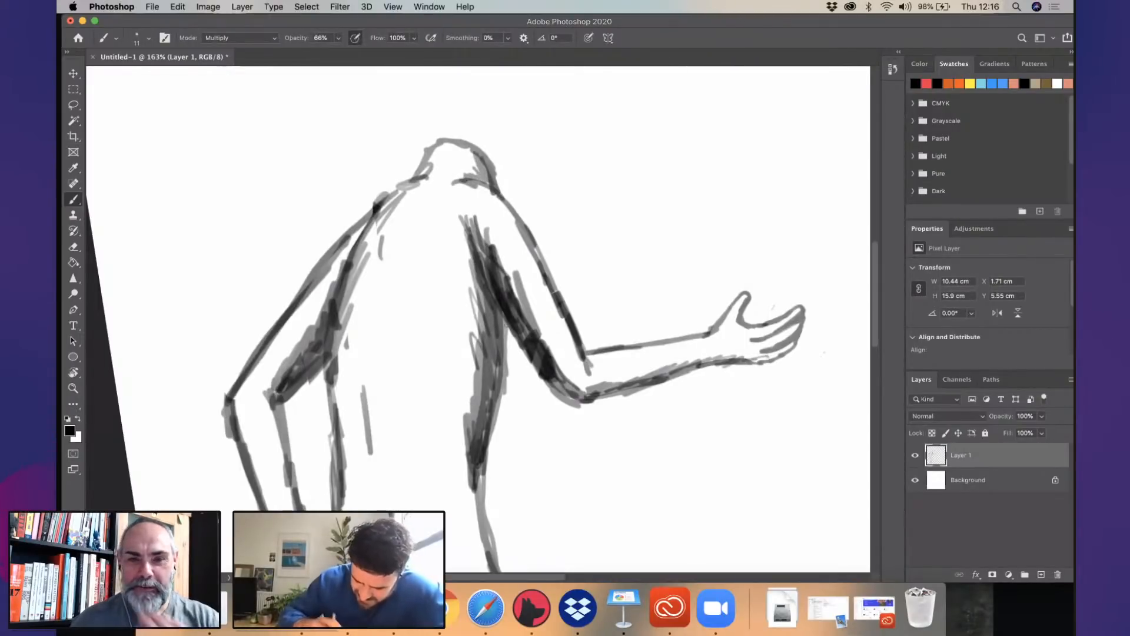
pyautogui.scroll(-10, 478, 318)
pyautogui.moveTo(450, 264)
pyautogui.mouseDown()
pyautogui.moveTo(490, 315)
pyautogui.moveTo(517, 382)
pyautogui.mouseUp()
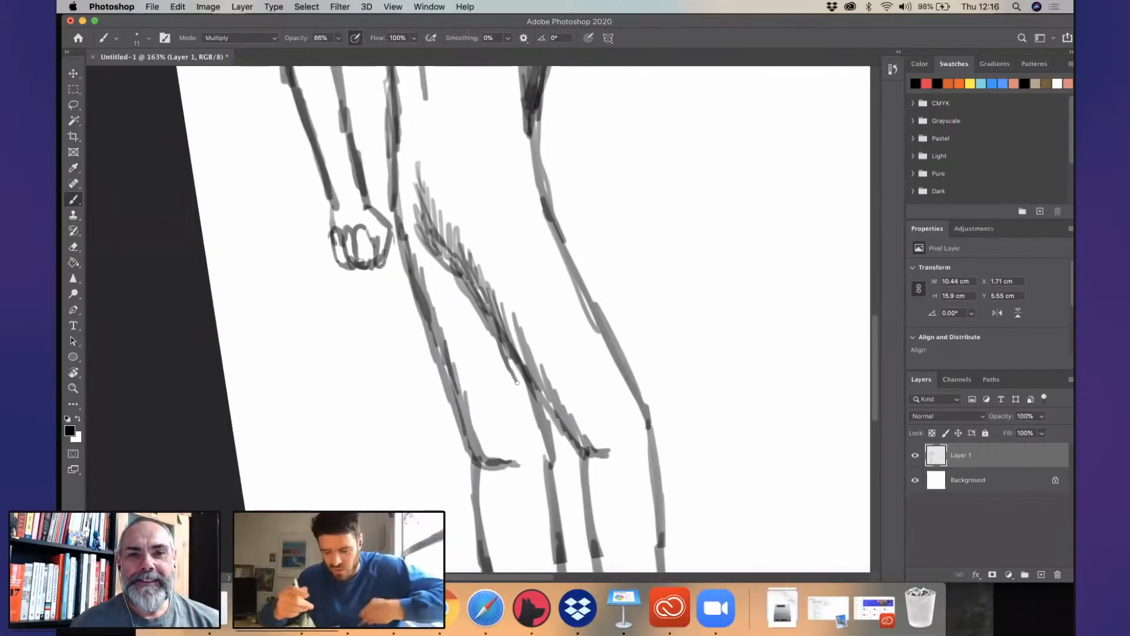
# - Draw the heel and the start of the sole below the front ankle, and begin the instep line
pyautogui.scroll(-1, 601, 371)
pyautogui.scroll(-5, 601, 372)
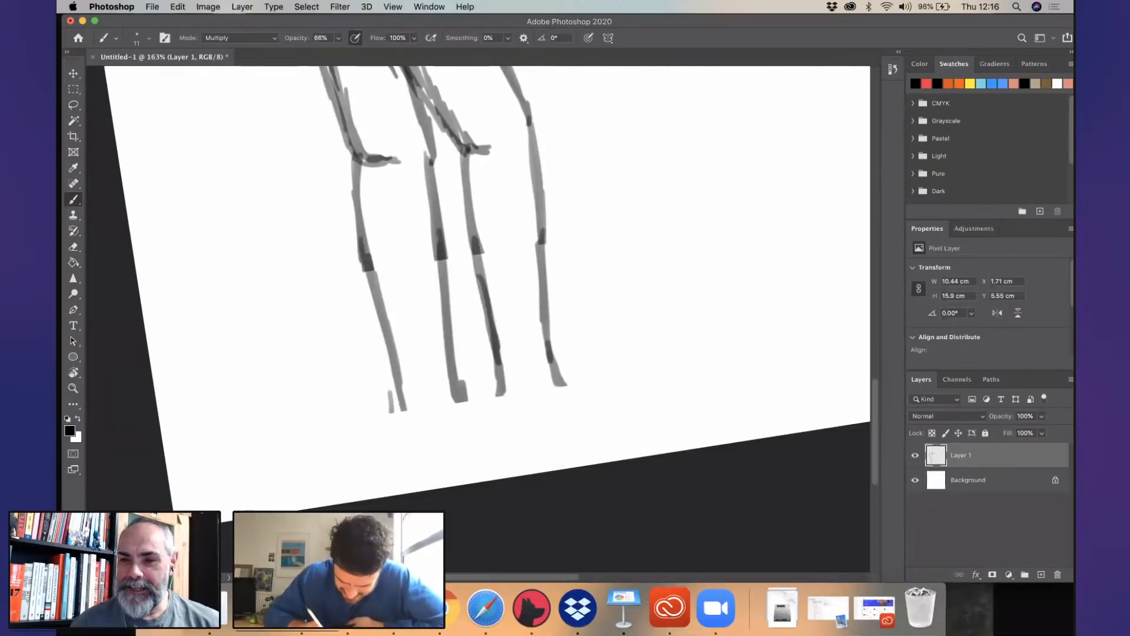
pyautogui.moveTo(499, 381)
pyautogui.mouseDown()
pyautogui.moveTo(501, 427)
pyautogui.moveTo(563, 452)
pyautogui.mouseUp()
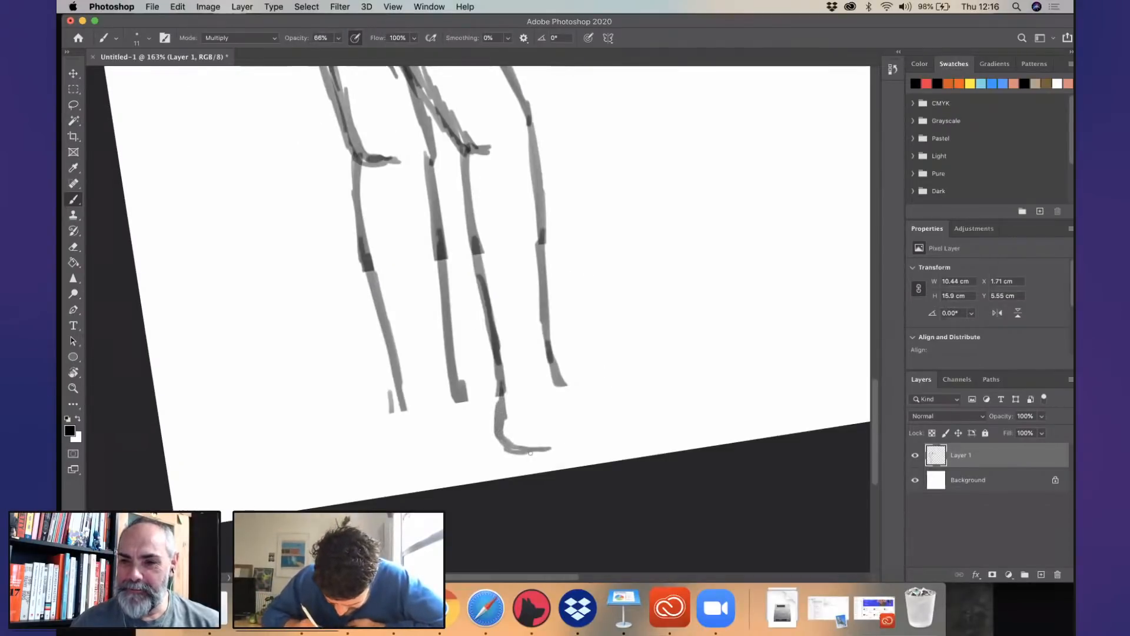
pyautogui.moveTo(556, 378); pyautogui.dragTo(575, 391)
# - Set the brush size to 14 px and extend the front foot's sole and instep to a rounded toe
pyautogui.click(149, 38)
pyautogui.moveTo(133, 78); pyautogui.dragTo(135, 78)
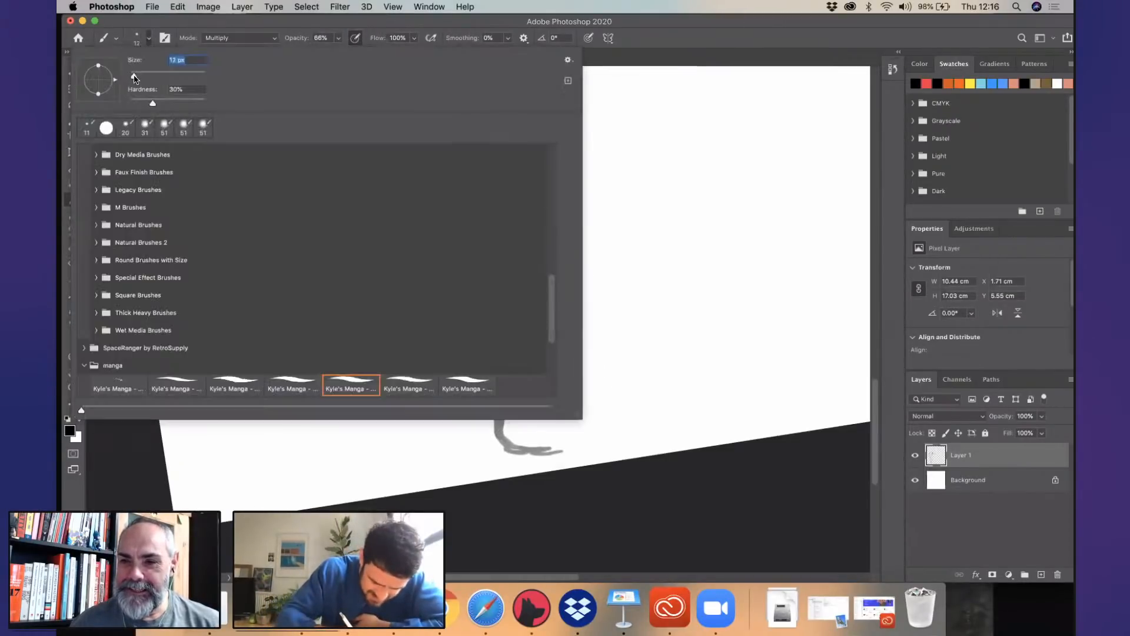
pyautogui.click(125, 489)
pyautogui.moveTo(529, 453); pyautogui.dragTo(630, 442)
pyautogui.moveTo(568, 388); pyautogui.dragTo(677, 412)
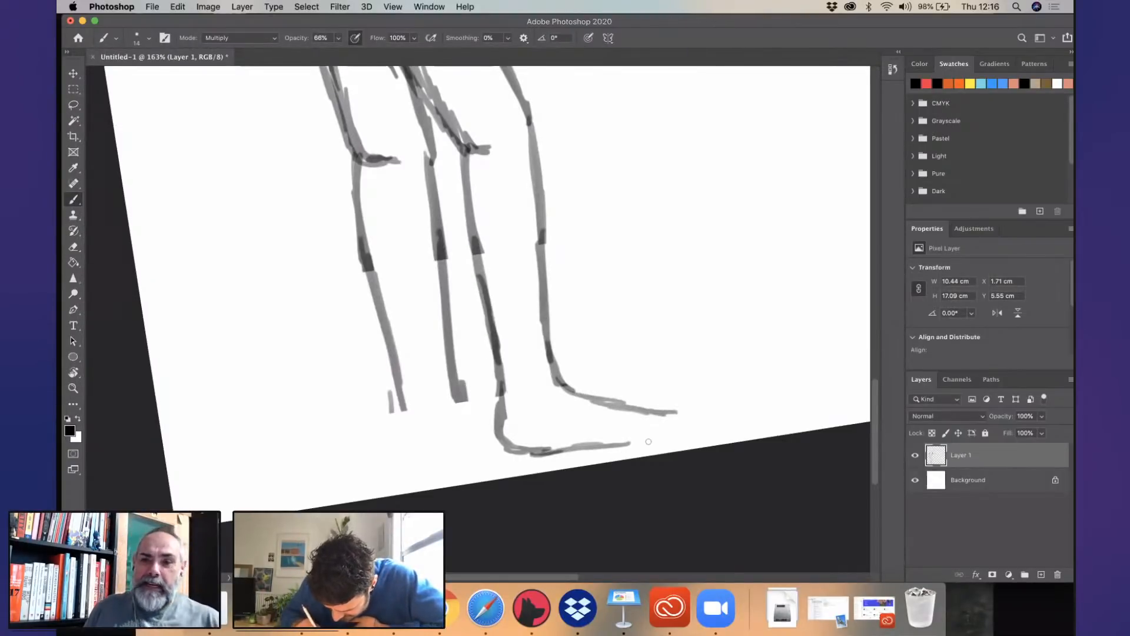
pyautogui.moveTo(625, 444)
pyautogui.mouseDown()
pyautogui.moveTo(682, 433)
pyautogui.moveTo(666, 416)
pyautogui.mouseUp()
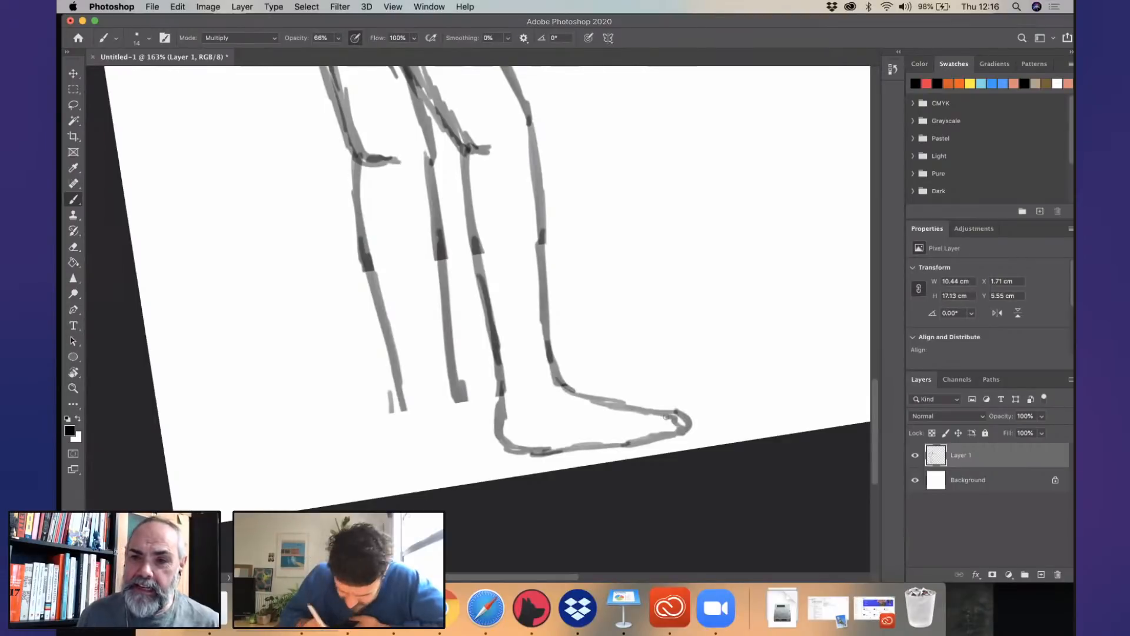
# - Draw the rear foot's heel, sole and instep so they run in behind the front foot, and darken the instep
pyautogui.moveTo(391, 393)
pyautogui.mouseDown()
pyautogui.moveTo(416, 454)
pyautogui.moveTo(405, 456)
pyautogui.moveTo(445, 453)
pyautogui.mouseUp()
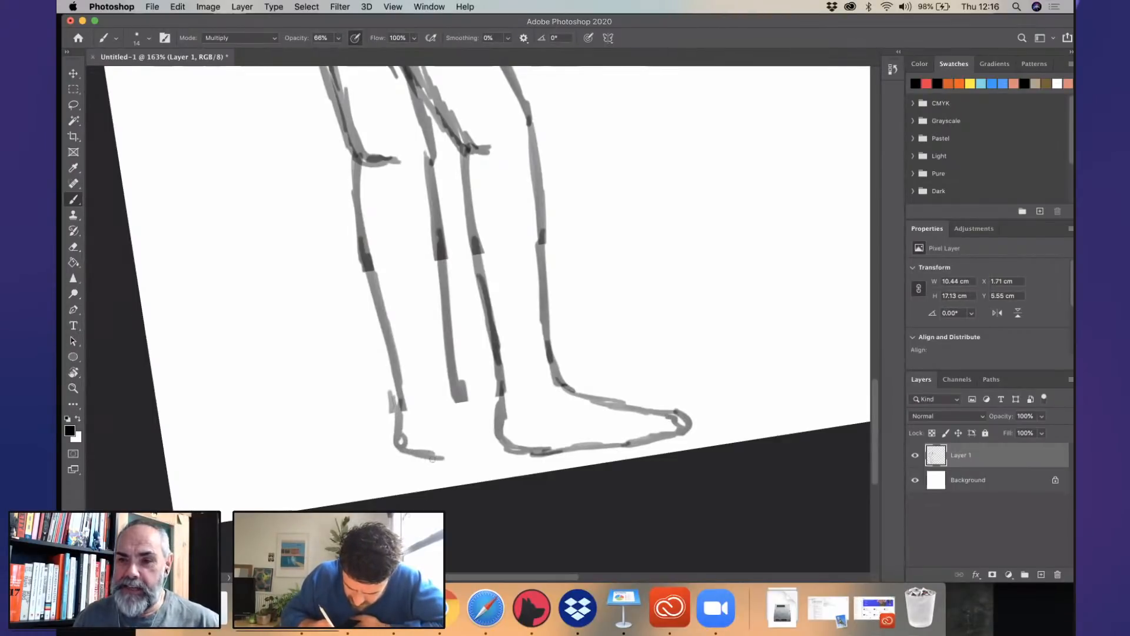
pyautogui.moveTo(392, 419); pyautogui.dragTo(441, 456)
pyautogui.moveTo(455, 400); pyautogui.dragTo(497, 414)
pyautogui.moveTo(448, 453); pyautogui.dragTo(503, 447)
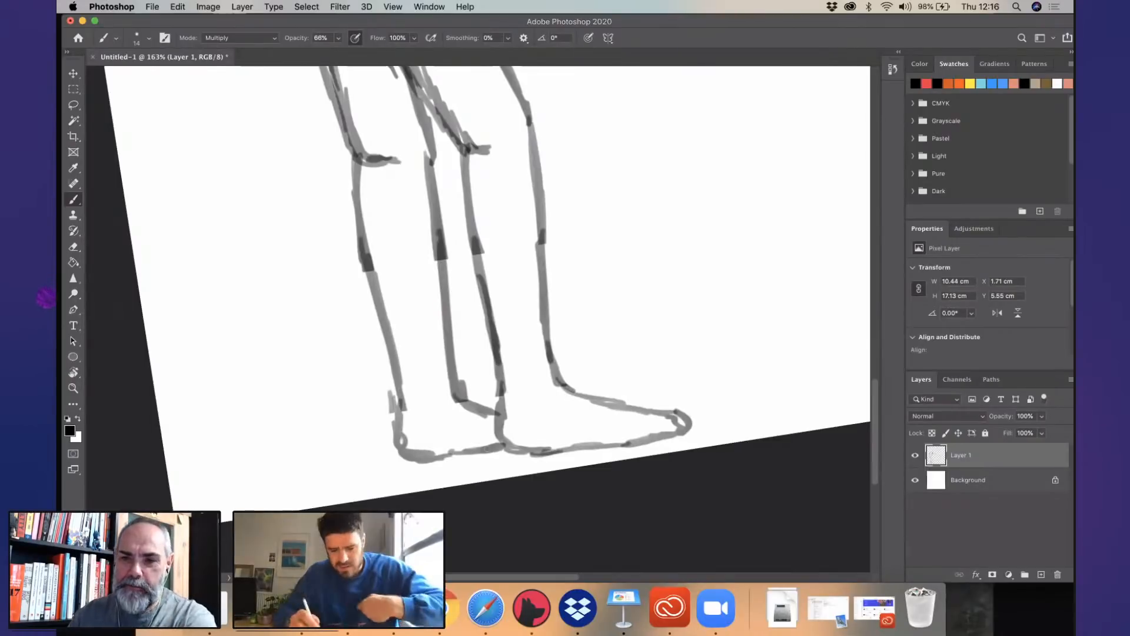
pyautogui.moveTo(455, 392); pyautogui.dragTo(506, 415)
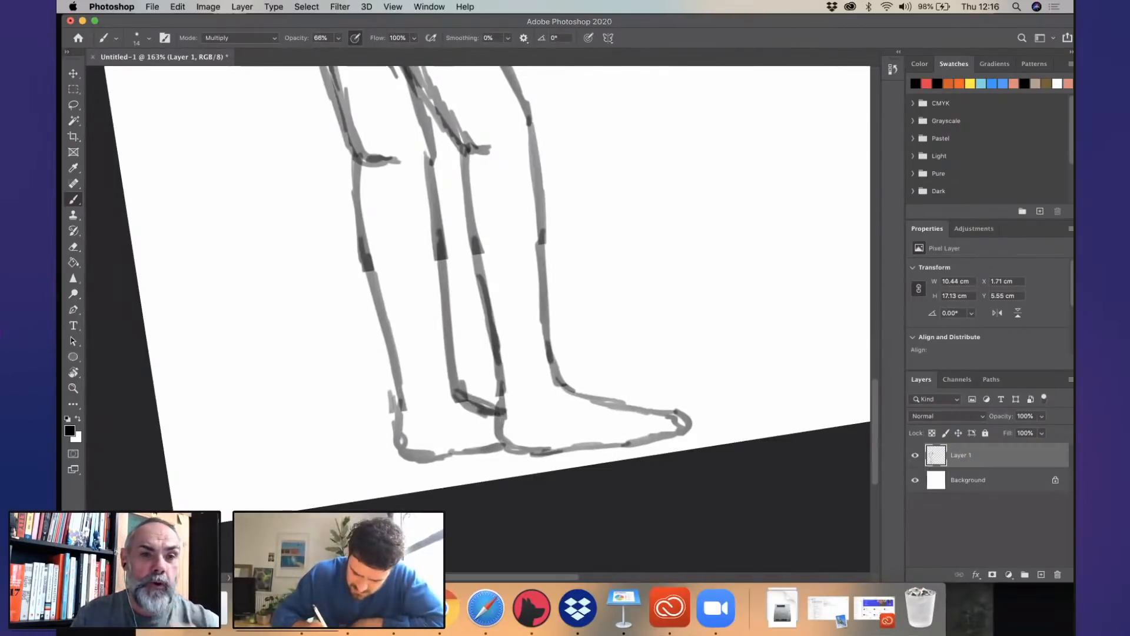
# - Erase the outstretched hand beyond the wrist and start redrawing it with a raised thumb line
pyautogui.scroll(-5, 526, 296)
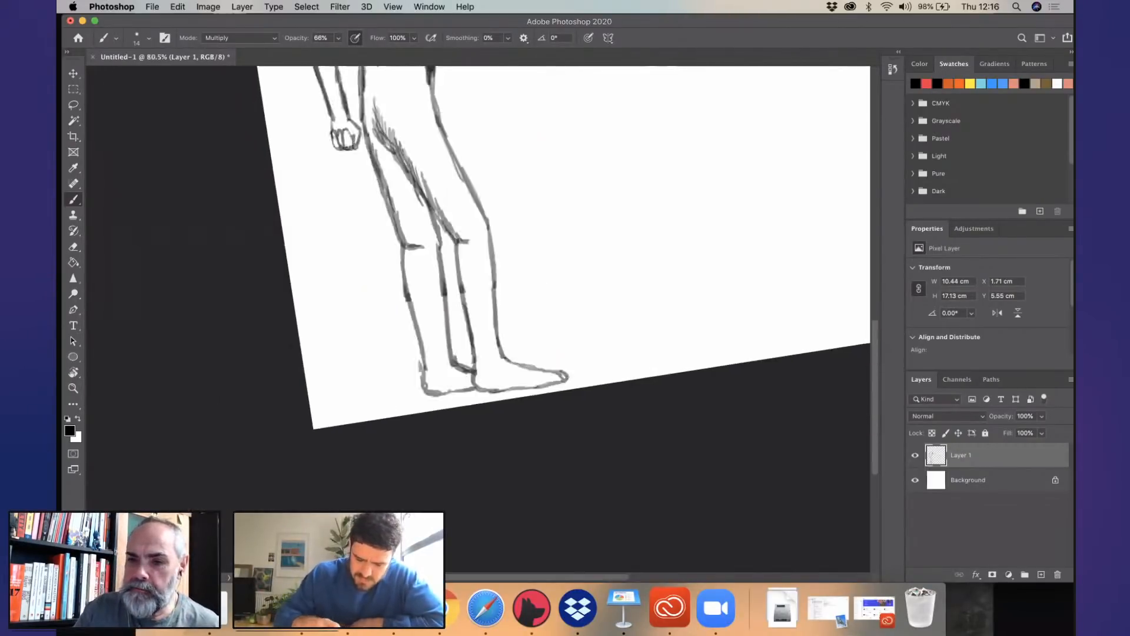
pyautogui.scroll(8, 526, 296)
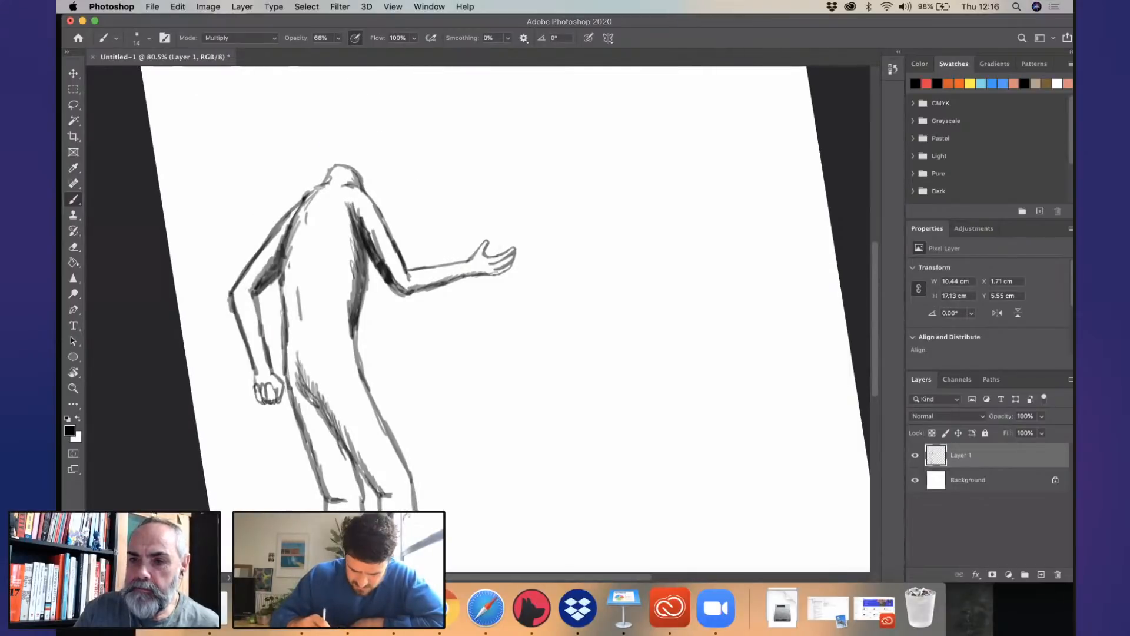
pyautogui.hscroll(5, 623, 357)
pyautogui.scroll(-1, 622, 357)
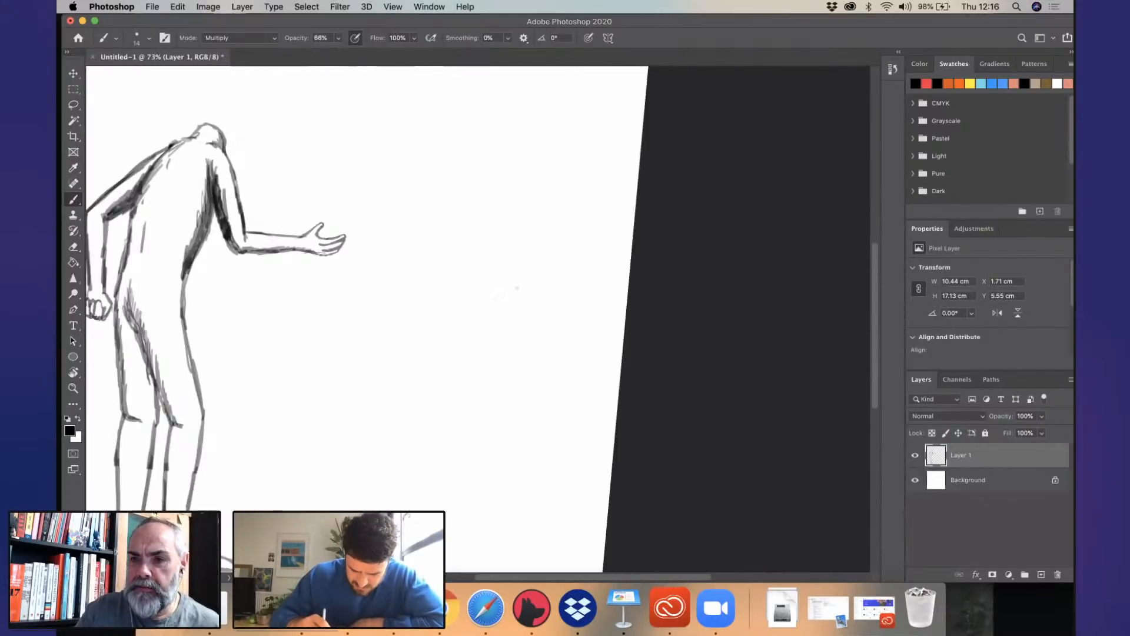
pyautogui.hscroll(-5, 515, 271)
pyautogui.scroll(5, 518, 267)
pyautogui.moveTo(473, 246)
pyautogui.mouseDown()
pyautogui.moveTo(489, 236)
pyautogui.moveTo(510, 273)
pyautogui.moveTo(541, 278)
pyautogui.mouseUp()
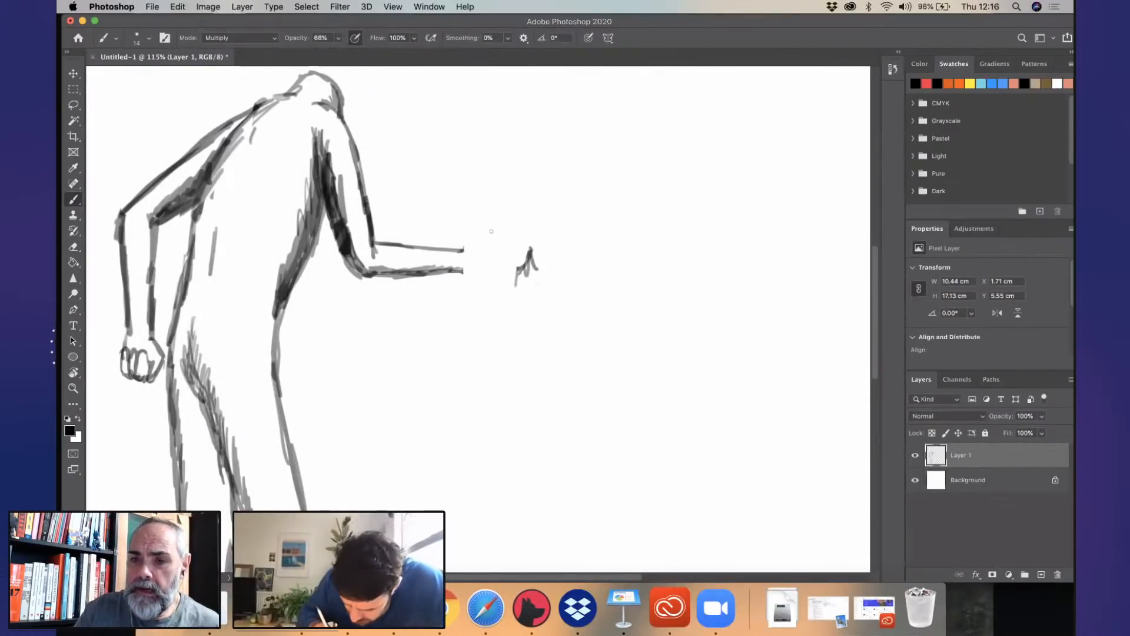
pyautogui.press('super+z')
pyautogui.moveTo(461, 251); pyautogui.dragTo(492, 242)
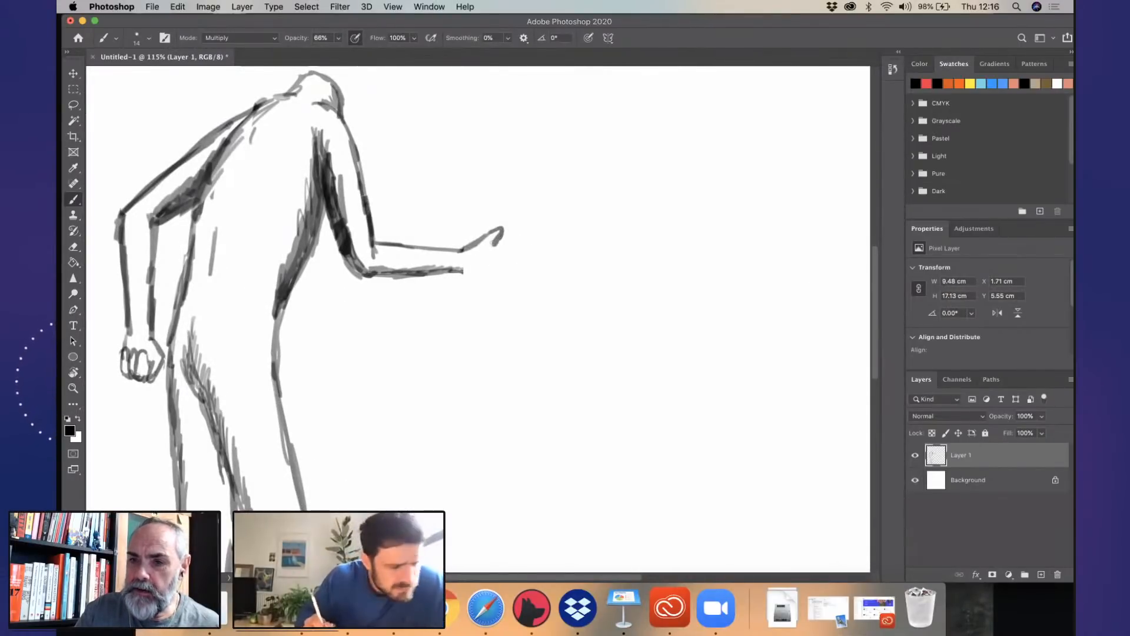
# - Erase the bent arm behind the figure, including its shading and fist, leaving a clean back outline
pyautogui.moveTo(176, 151); pyautogui.dragTo(136, 250)
pyautogui.moveTo(169, 175)
pyautogui.mouseDown()
pyautogui.moveTo(147, 237)
pyautogui.moveTo(217, 129)
pyautogui.moveTo(184, 191)
pyautogui.mouseUp()
pyautogui.moveTo(224, 123)
pyautogui.mouseDown()
pyautogui.moveTo(170, 270)
pyautogui.moveTo(181, 176)
pyautogui.mouseUp()
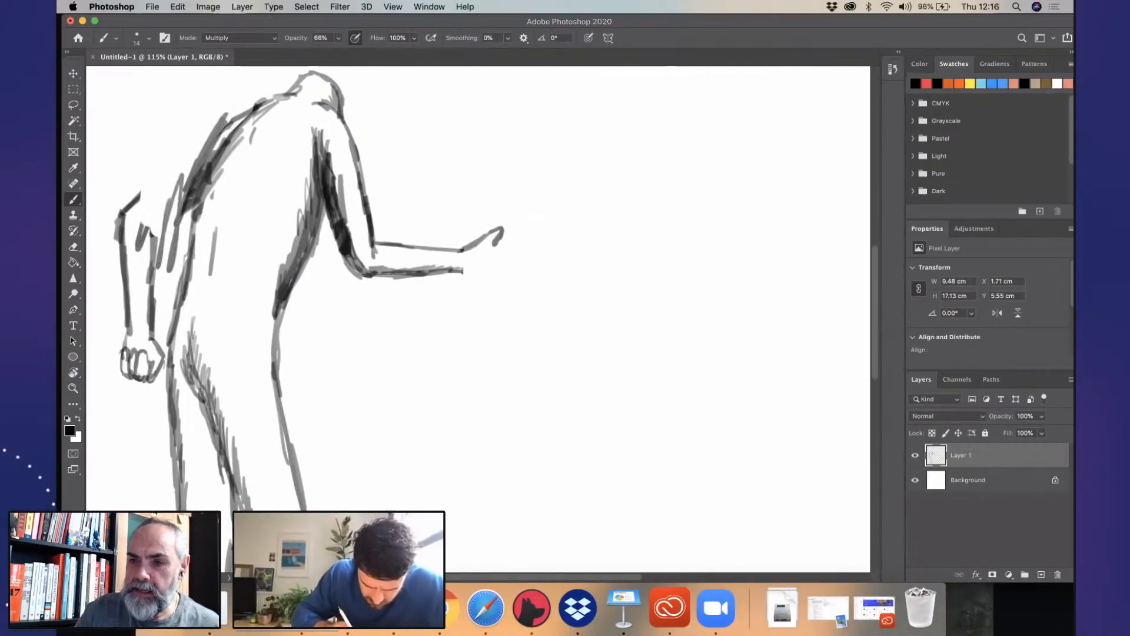
pyautogui.moveTo(131, 209); pyautogui.dragTo(123, 252)
pyautogui.moveTo(137, 180); pyautogui.dragTo(134, 271)
pyautogui.moveTo(146, 181); pyautogui.dragTo(149, 282)
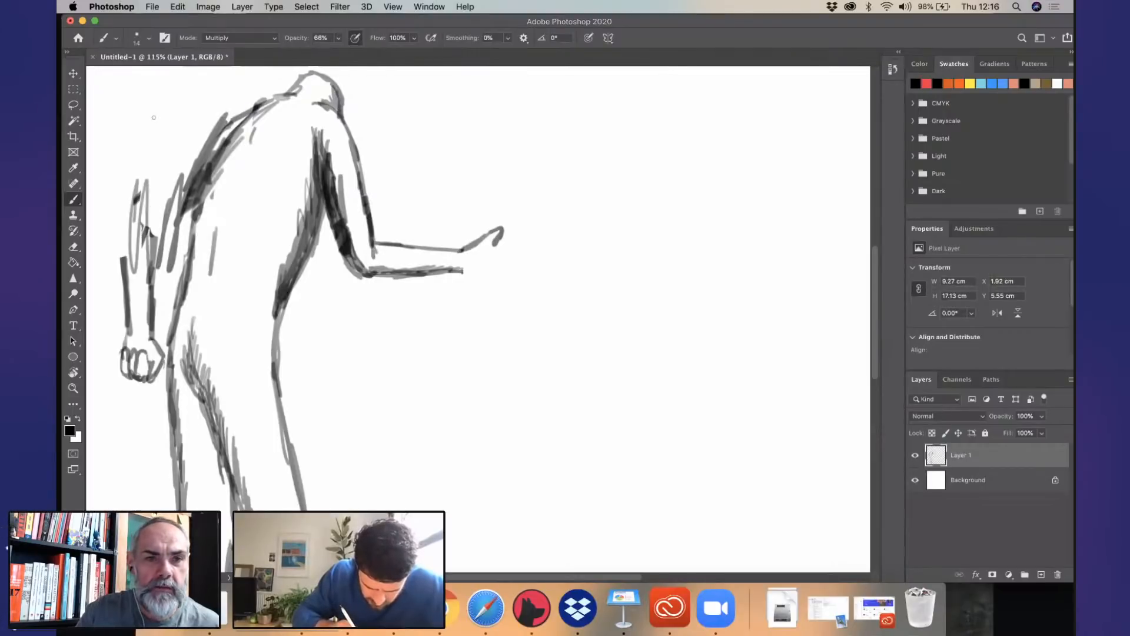
pyautogui.moveTo(151, 207); pyautogui.dragTo(151, 304)
pyautogui.moveTo(131, 219); pyautogui.dragTo(124, 337)
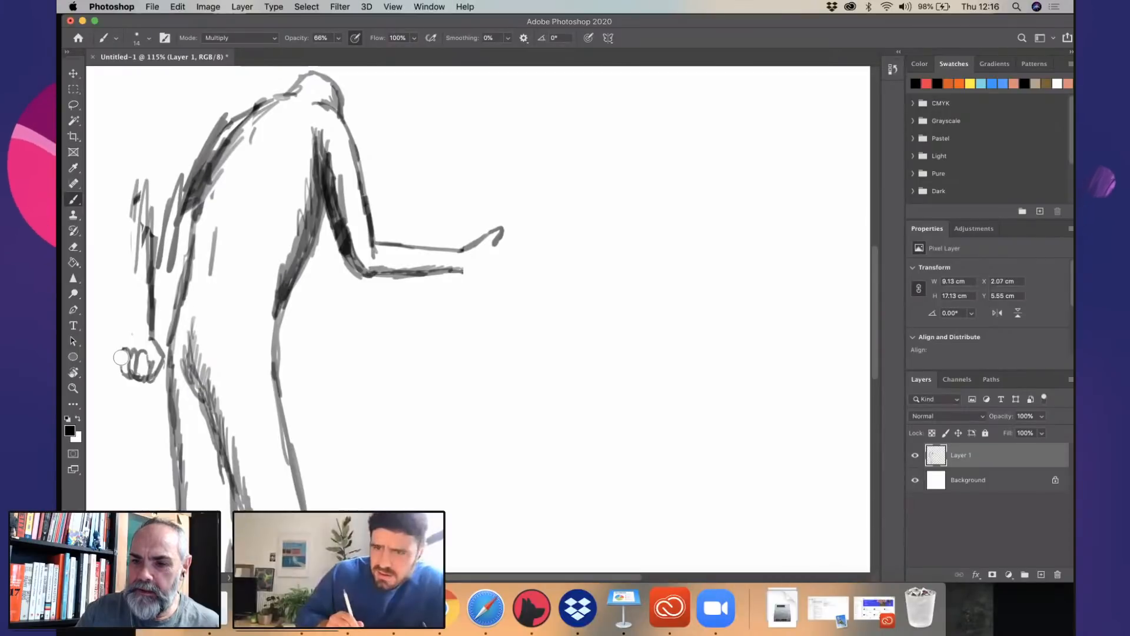
pyautogui.moveTo(124, 362)
pyautogui.mouseDown()
pyautogui.moveTo(152, 344)
pyautogui.moveTo(155, 329)
pyautogui.moveTo(140, 184)
pyautogui.moveTo(155, 180)
pyautogui.moveTo(162, 252)
pyautogui.moveTo(225, 116)
pyautogui.moveTo(168, 272)
pyautogui.moveTo(166, 230)
pyautogui.mouseUp()
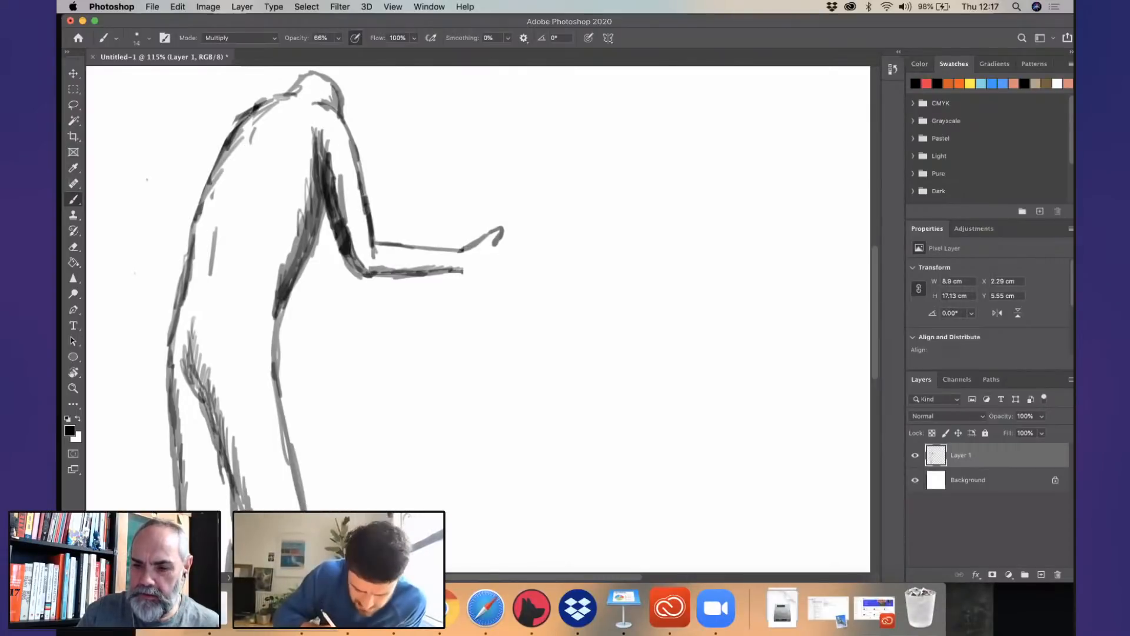
# - Draw the far arm reaching forward and upward from behind the near elbow, ending in a raised hand
pyautogui.moveTo(321, 249); pyautogui.dragTo(350, 266)
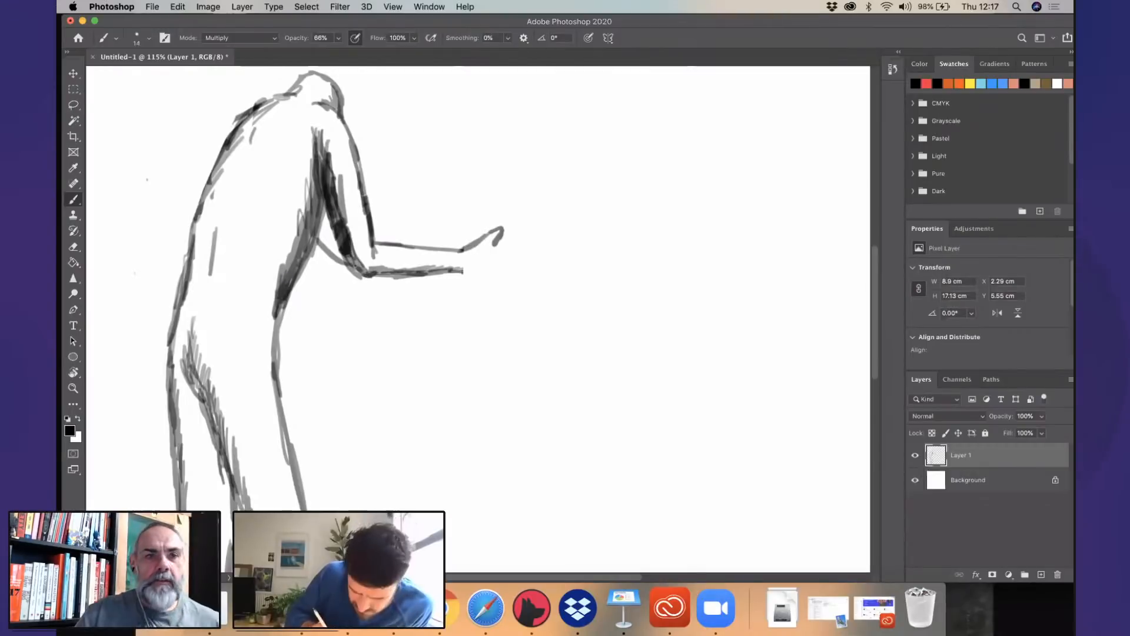
pyautogui.moveTo(375, 237)
pyautogui.mouseDown()
pyautogui.moveTo(450, 165)
pyautogui.moveTo(416, 232)
pyautogui.moveTo(452, 192)
pyautogui.mouseUp()
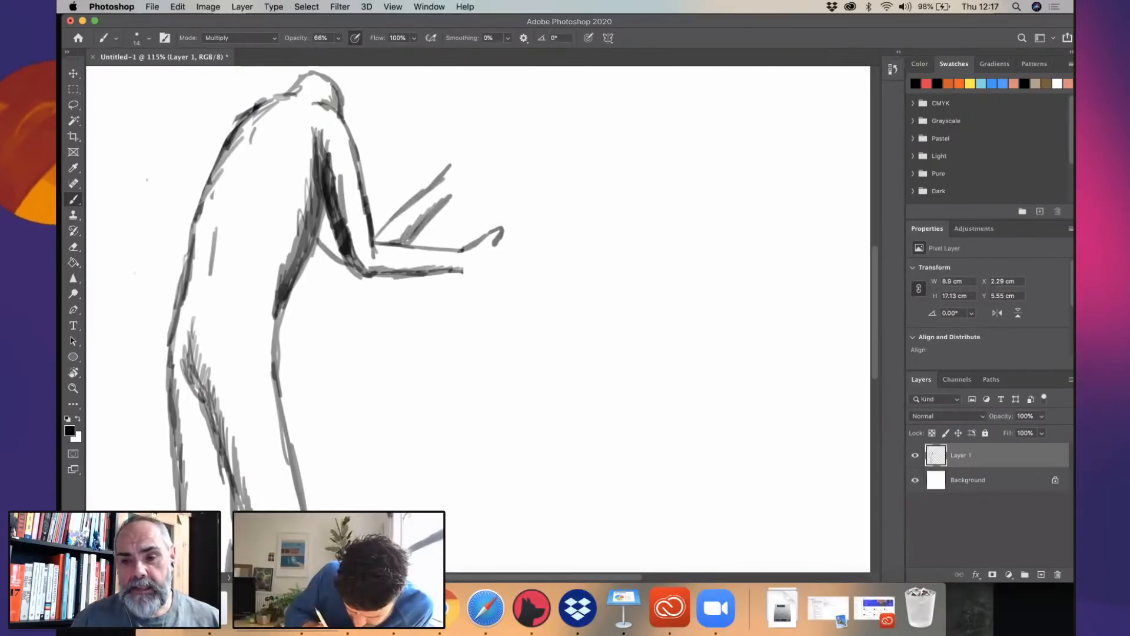
pyautogui.moveTo(413, 235); pyautogui.dragTo(456, 188)
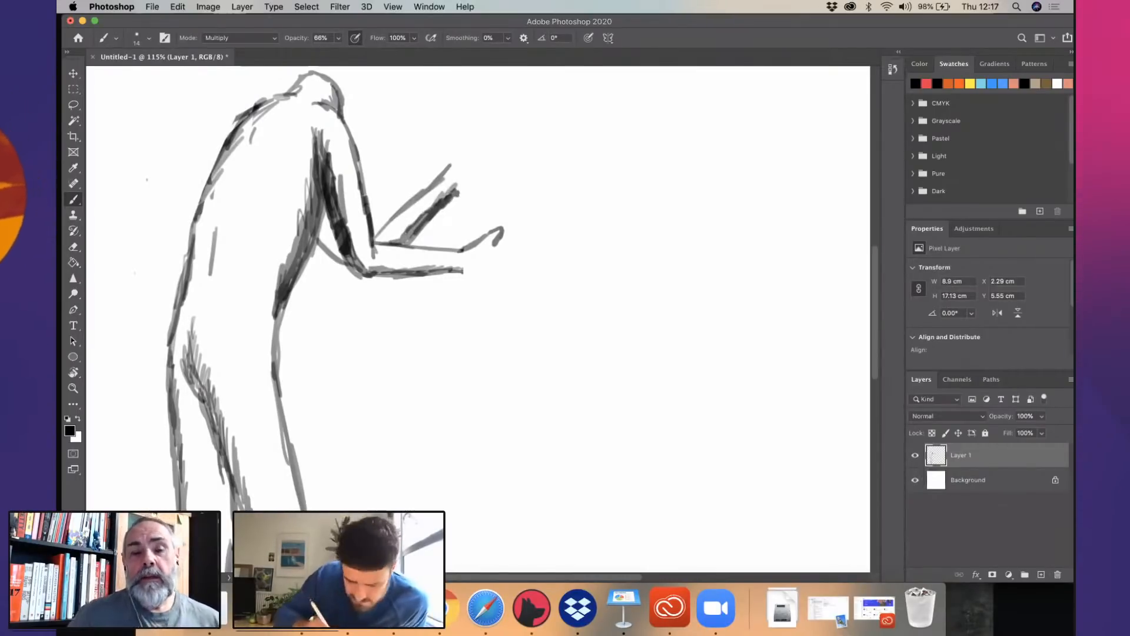
pyautogui.moveTo(450, 171); pyautogui.dragTo(452, 159)
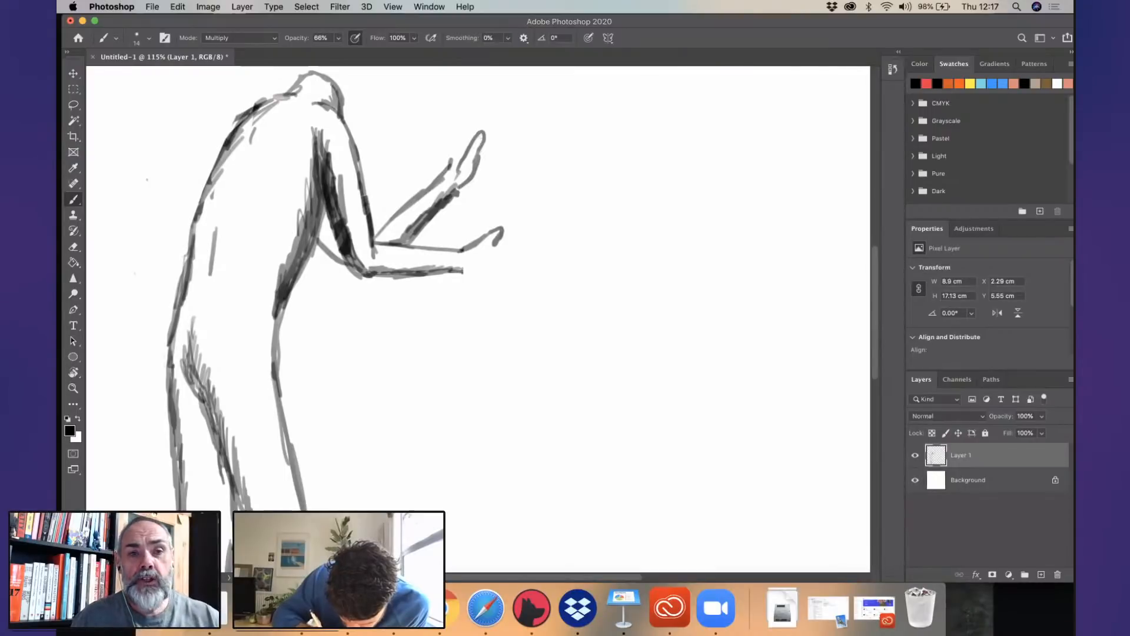
pyautogui.moveTo(457, 169); pyautogui.dragTo(458, 142)
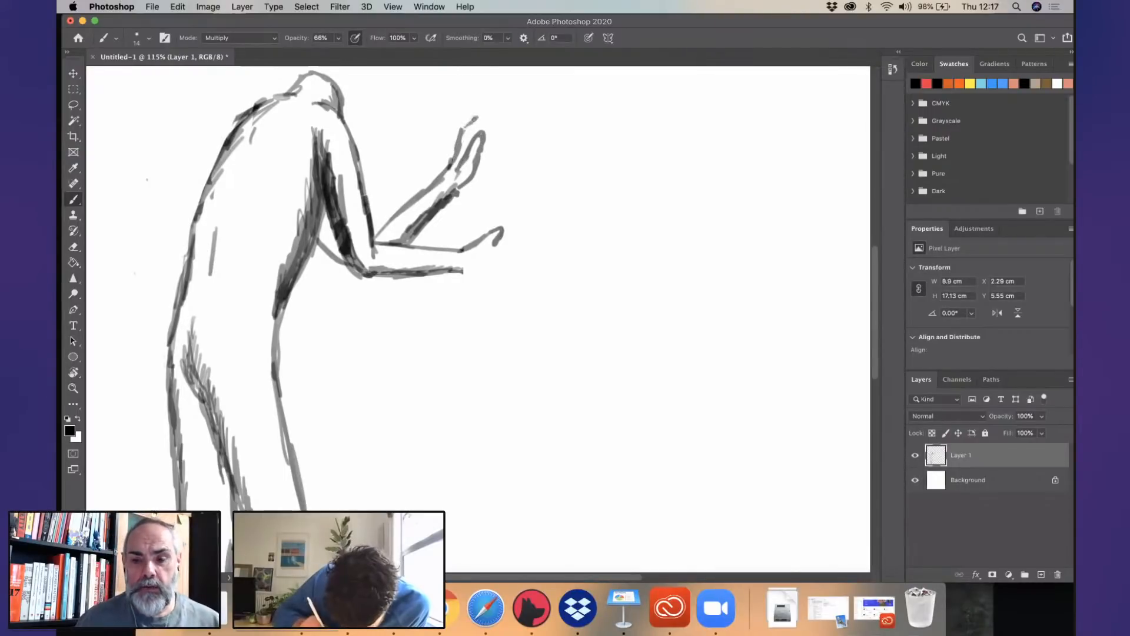
# - Redraw the near hand palm up, completing the thumb and adding the palm and extended fingers
pyautogui.moveTo(505, 230)
pyautogui.mouseDown()
pyautogui.moveTo(509, 219)
pyautogui.moveTo(490, 254)
pyautogui.moveTo(515, 252)
pyautogui.moveTo(524, 267)
pyautogui.moveTo(468, 276)
pyautogui.moveTo(532, 278)
pyautogui.moveTo(540, 265)
pyautogui.mouseUp()
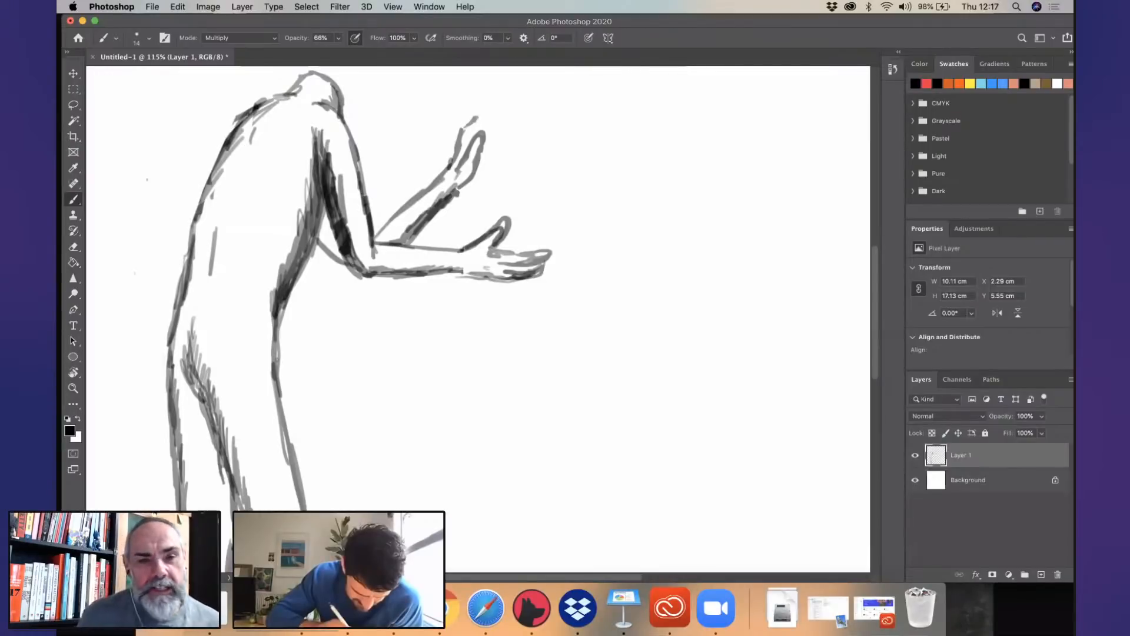
pyautogui.moveTo(189, 328)
pyautogui.mouseDown()
pyautogui.moveTo(207, 400)
pyautogui.moveTo(257, 507)
pyautogui.mouseUp()
pyautogui.scroll(-5, 639, 389)
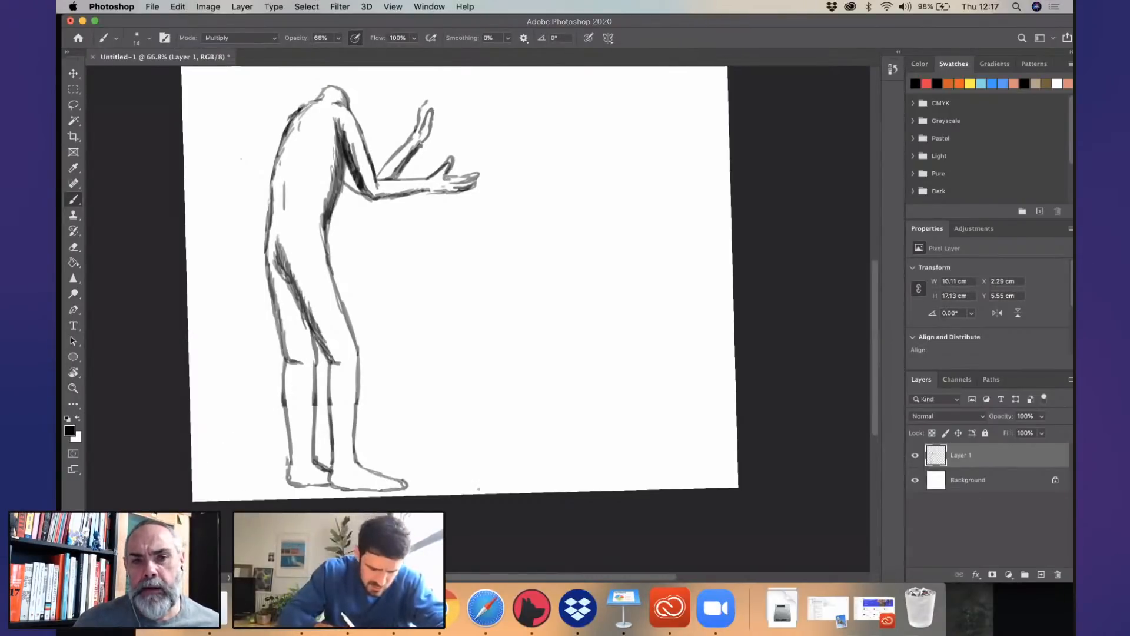
# - Draw a horizontal ground line across the canvas at ankle height, erase it between the legs and restore the rear ankle's outline
pyautogui.click(75, 200)
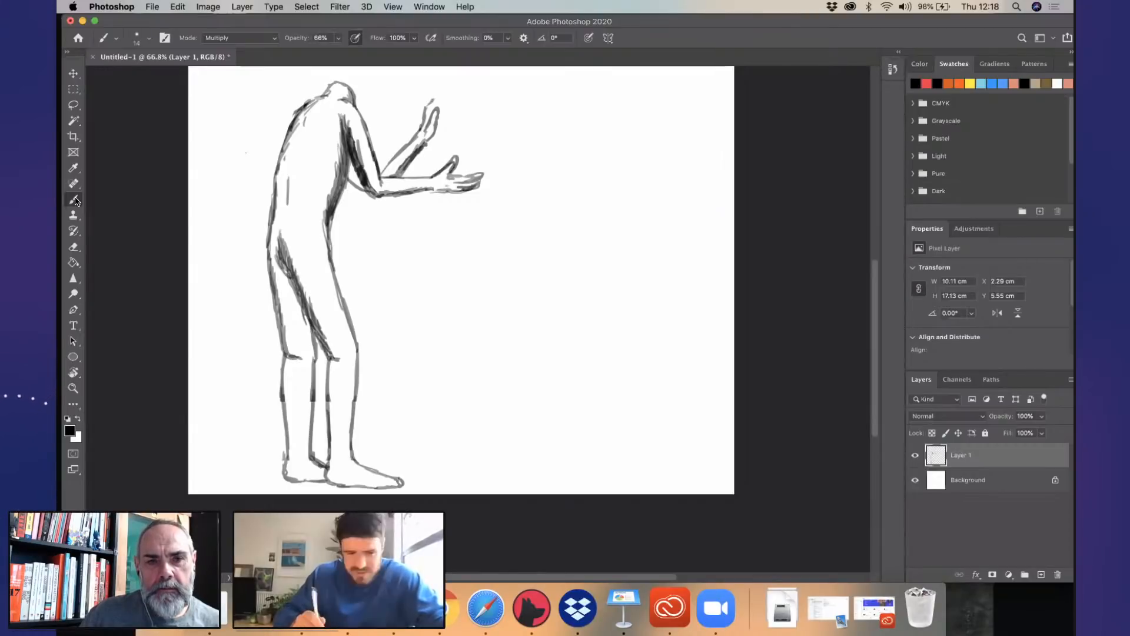
pyautogui.moveTo(188, 452); pyautogui.dragTo(788, 456)
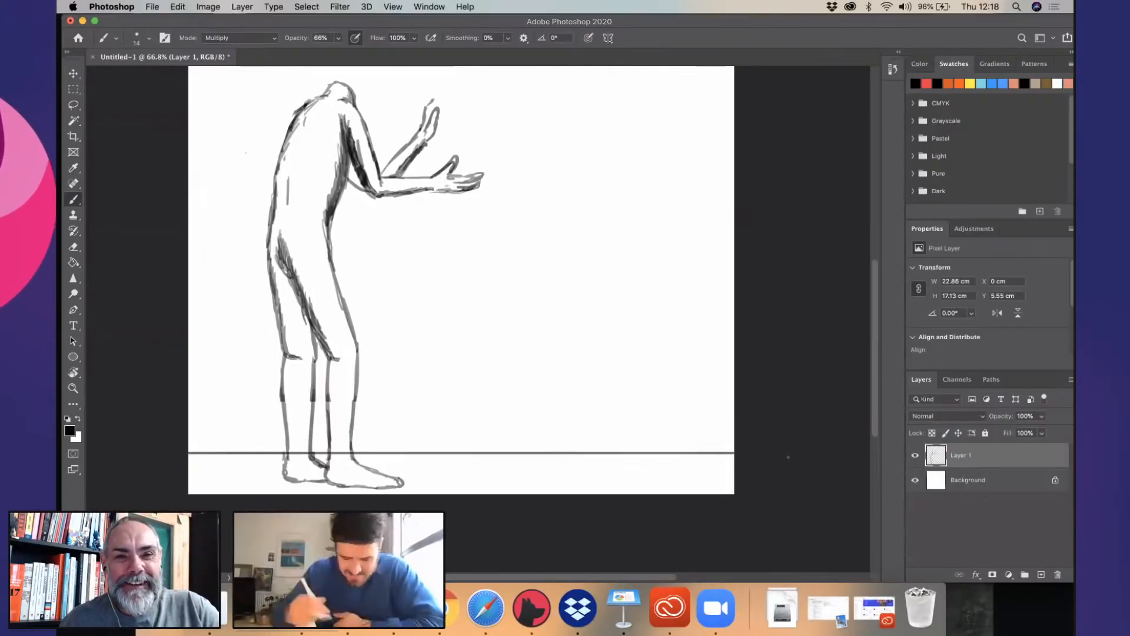
pyautogui.press('e')
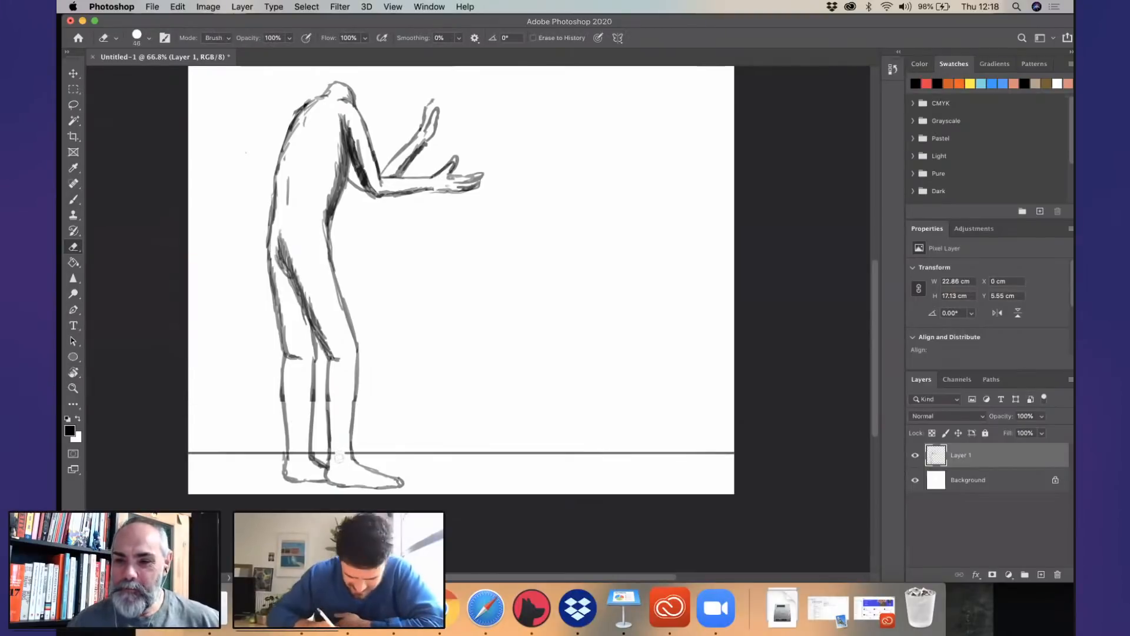
pyautogui.moveTo(338, 458); pyautogui.dragTo(299, 454)
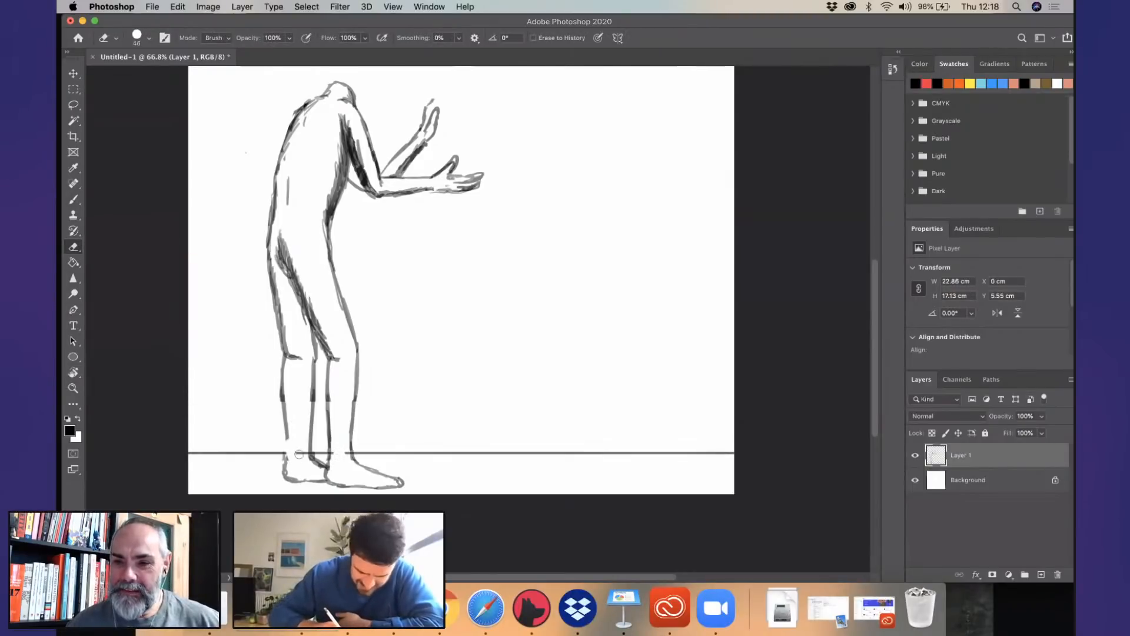
pyautogui.click(74, 199)
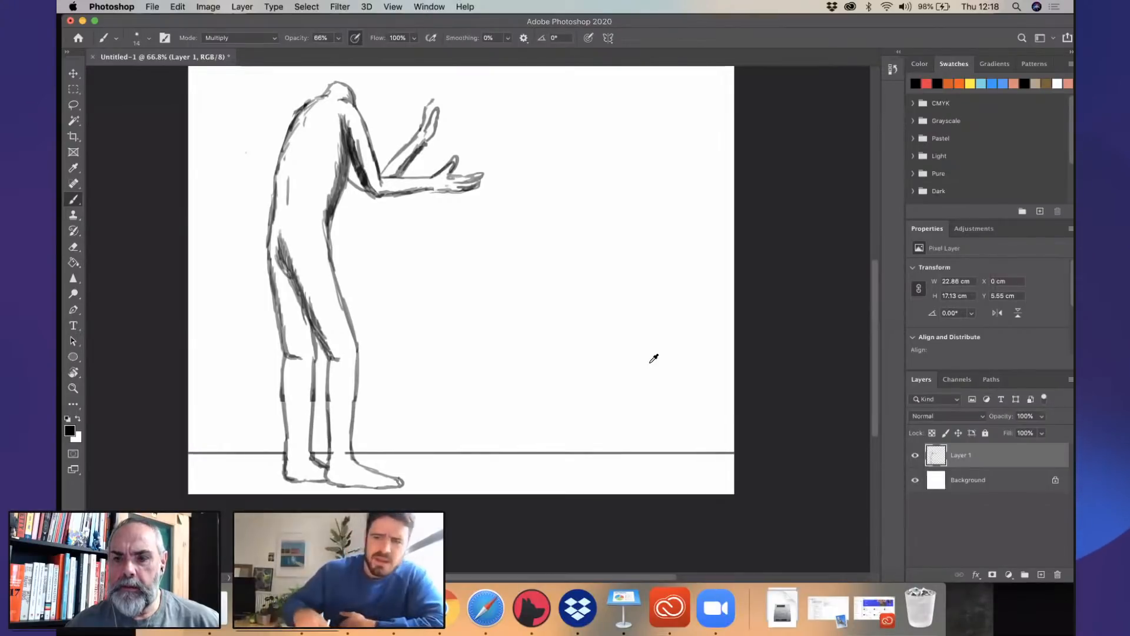
pyautogui.scroll(7, 653, 358)
pyautogui.scroll(-5, 613, 336)
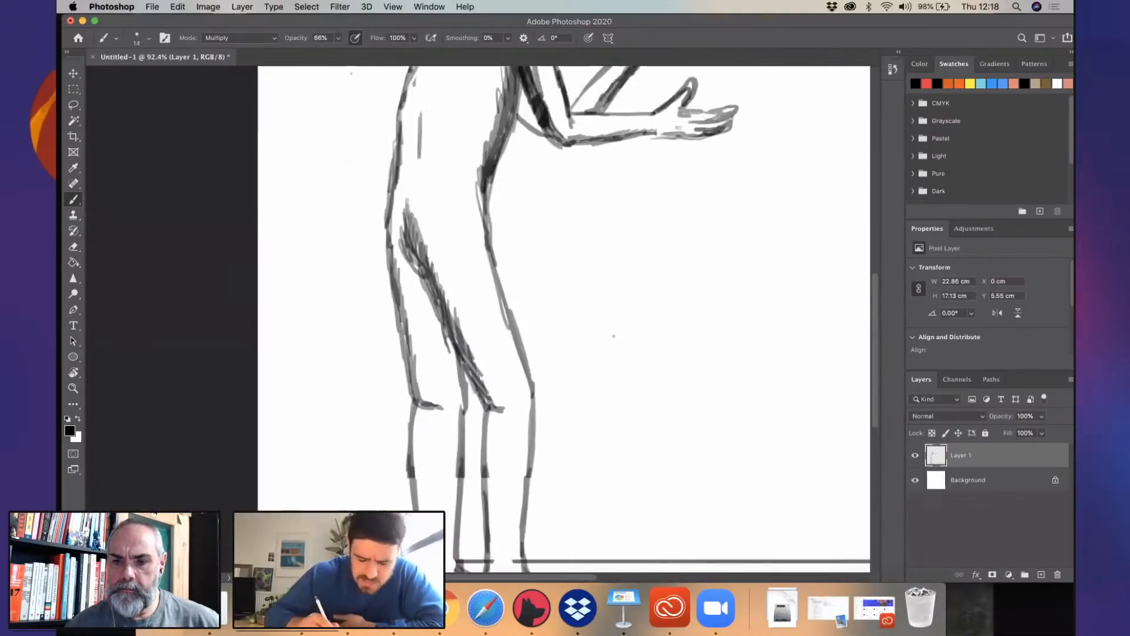
pyautogui.scroll(-2, 613, 336)
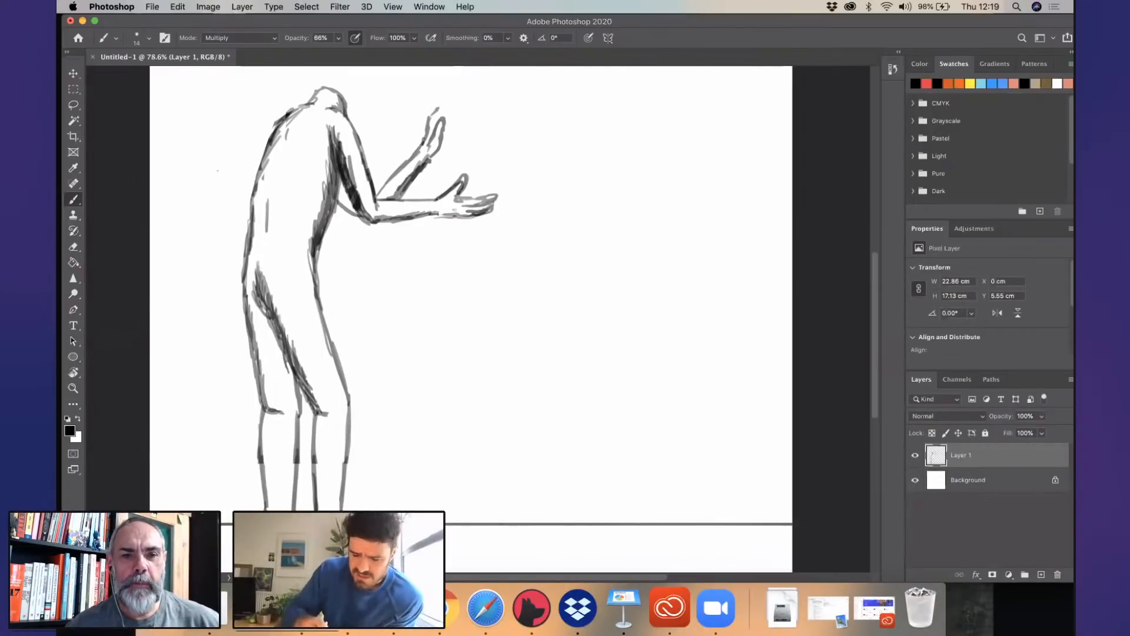
pyautogui.scroll(5, 591, 268)
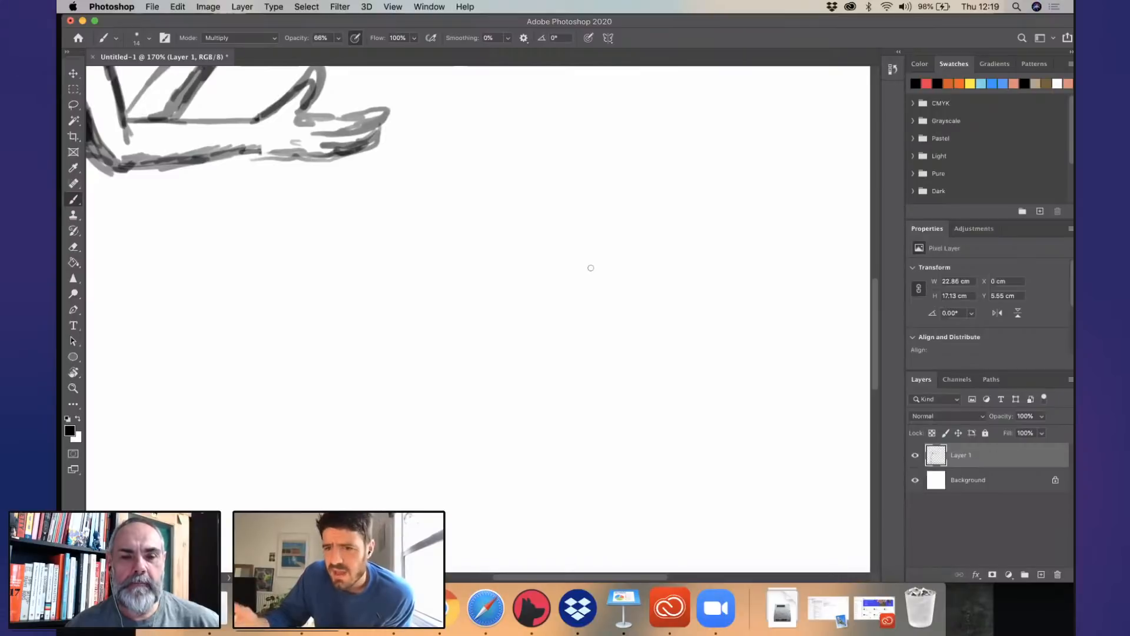
pyautogui.scroll(-3, 631, 275)
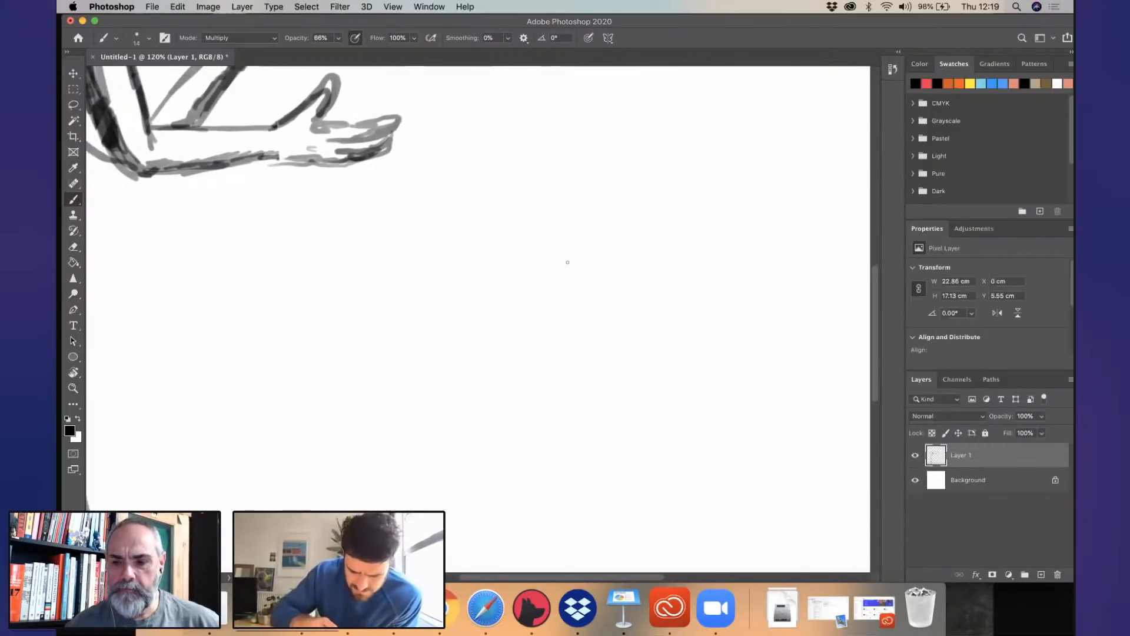
pyautogui.scroll(-4, 618, 298)
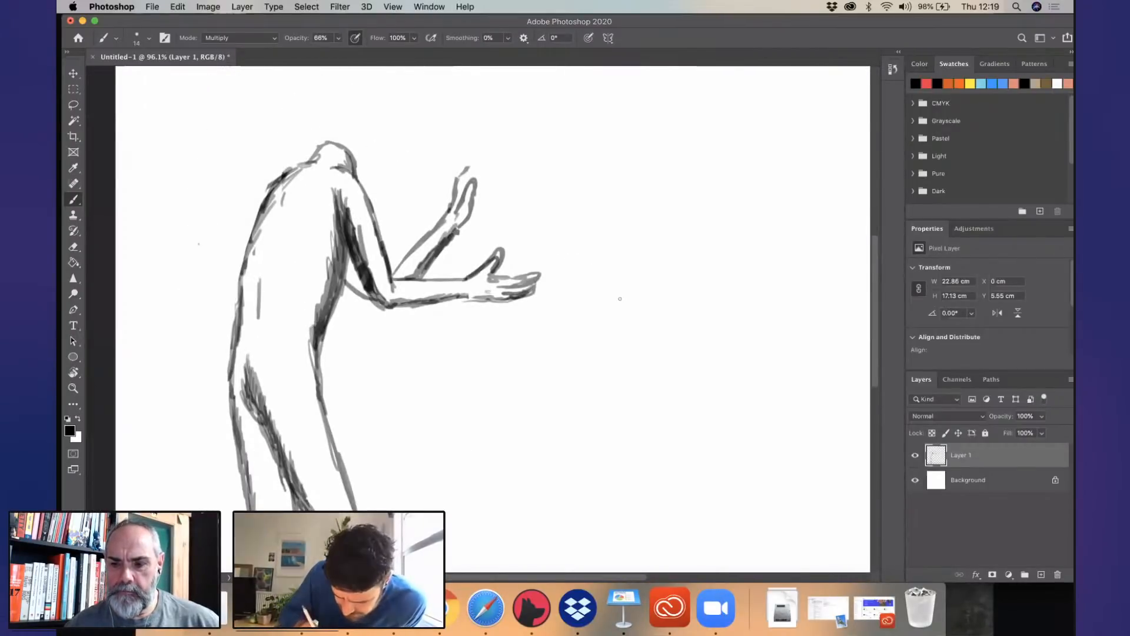
pyautogui.scroll(-3, 620, 298)
pyautogui.hscroll(-1, 606, 235)
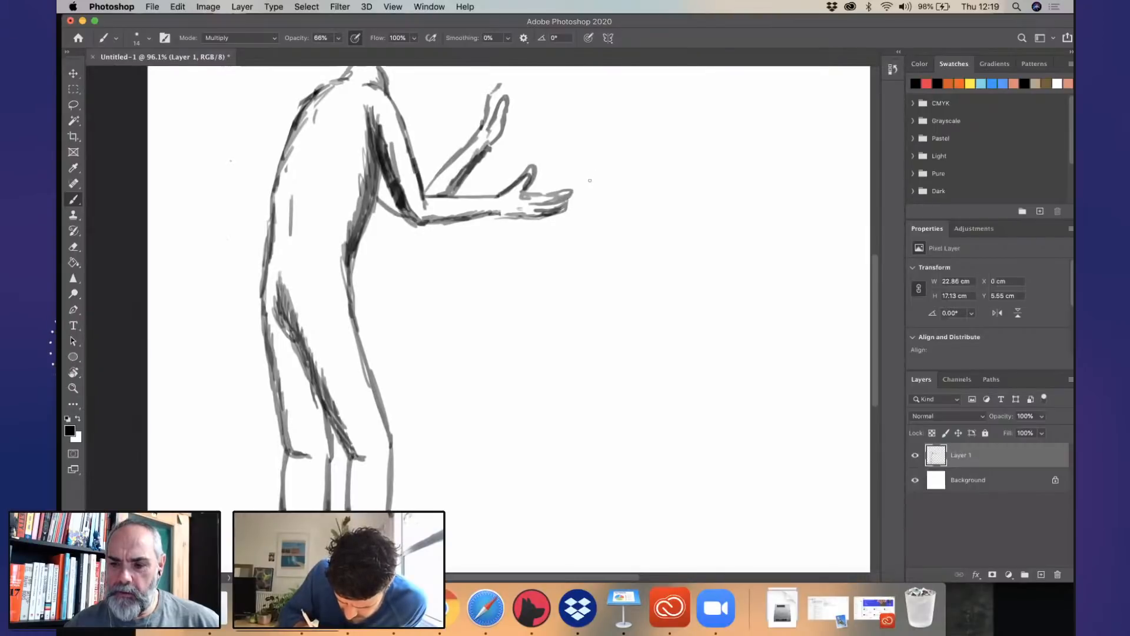
pyautogui.moveTo(586, 178)
pyautogui.mouseDown()
pyautogui.moveTo(606, 179)
pyautogui.moveTo(600, 196)
pyautogui.moveTo(607, 177)
pyautogui.moveTo(536, 186)
pyautogui.mouseUp()
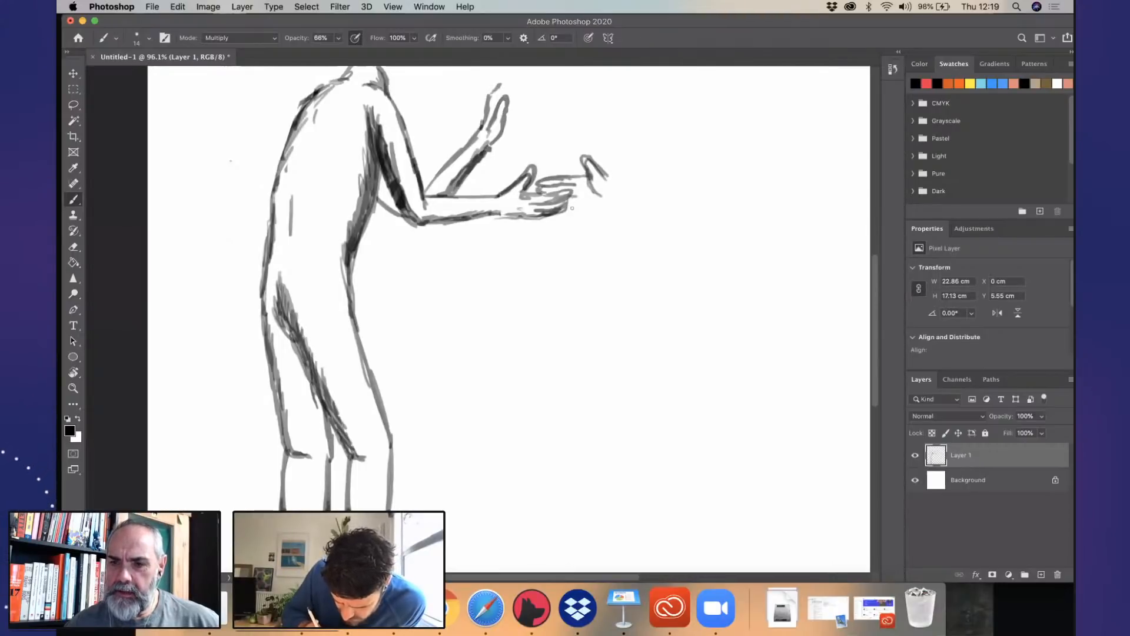
pyautogui.hscroll(5, 426, 271)
pyautogui.scroll(2, 426, 270)
pyautogui.click(424, 271)
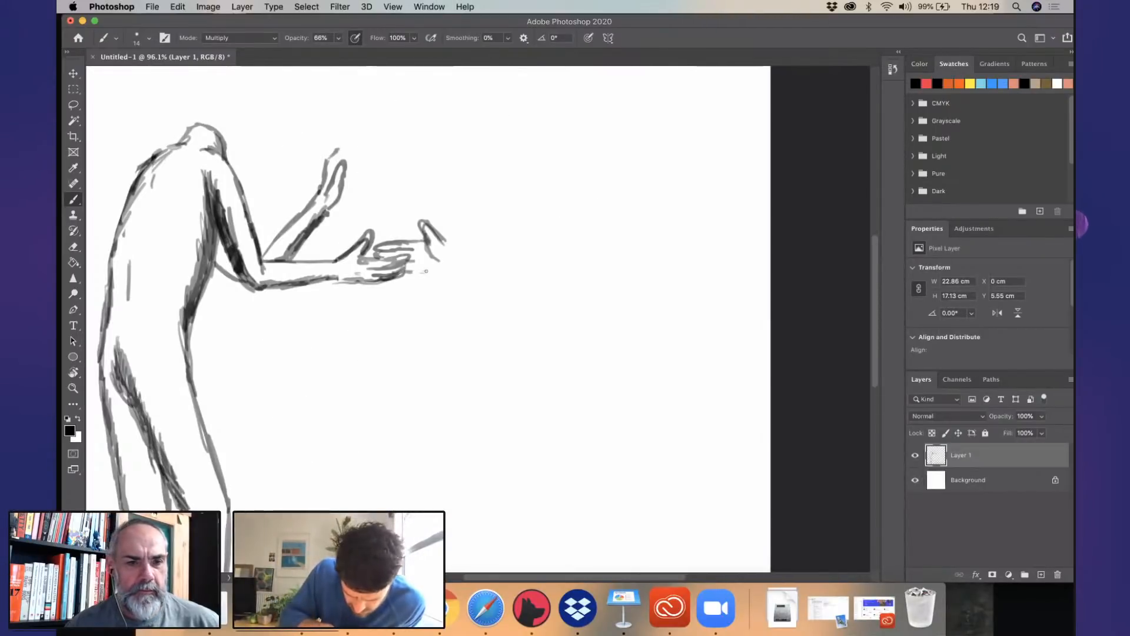
pyautogui.press('super+z')
pyautogui.press('super+z')
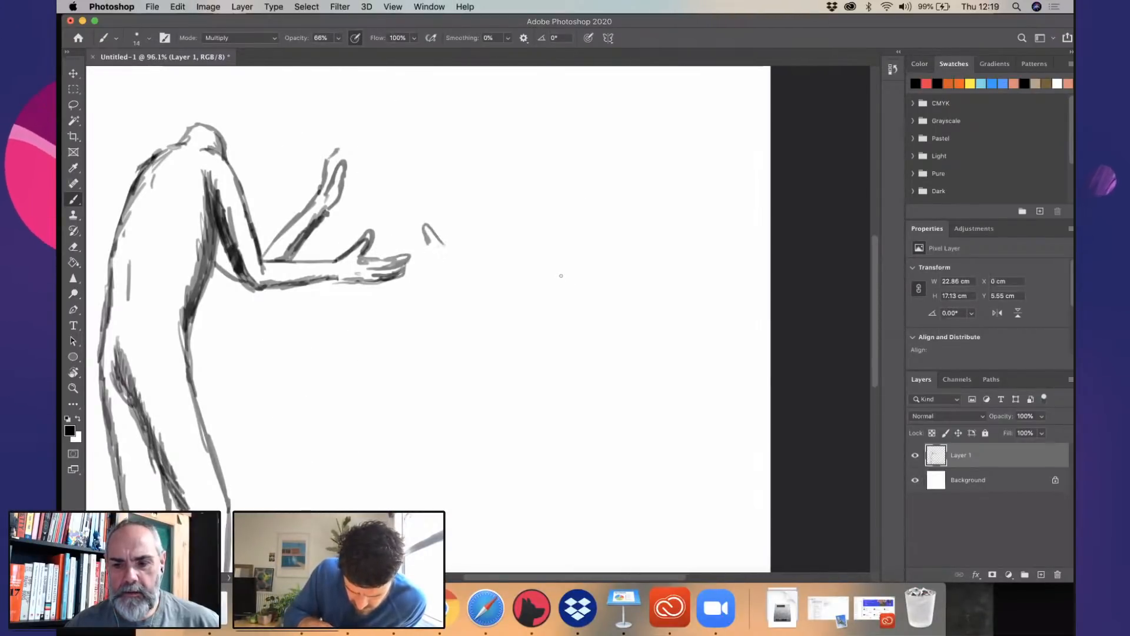
pyautogui.press('r')
pyautogui.moveTo(456, 281); pyautogui.dragTo(450, 303)
pyautogui.press('super+z')
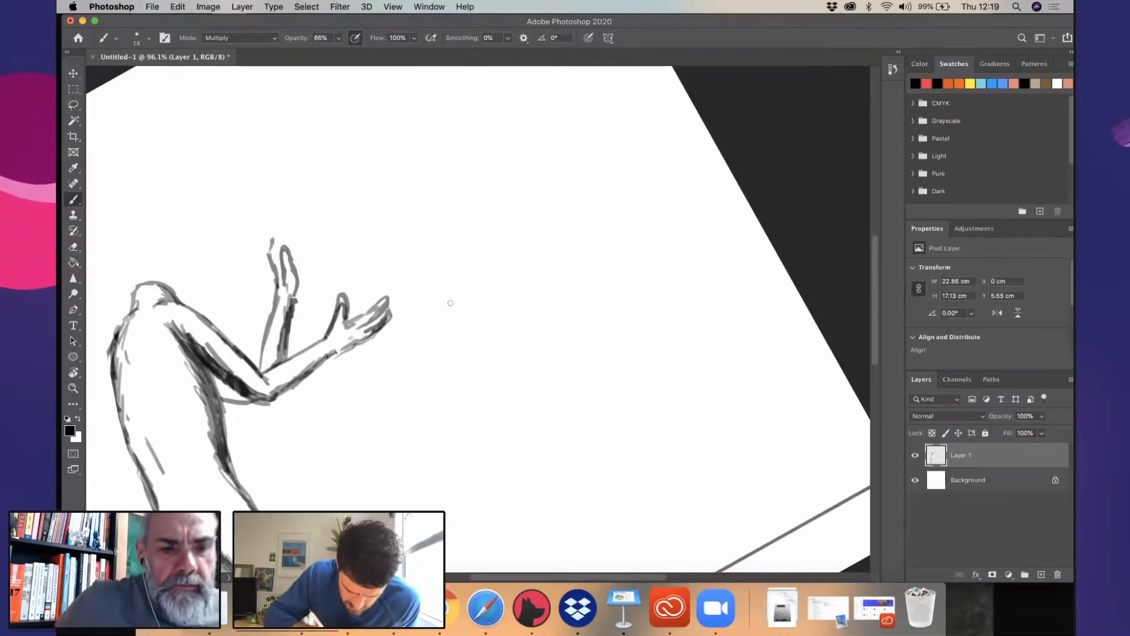
# - Sketch the first adjoining curled fingers of a second hand, opposite and level with the figure's raised far hand
pyautogui.scroll(5, 450, 302)
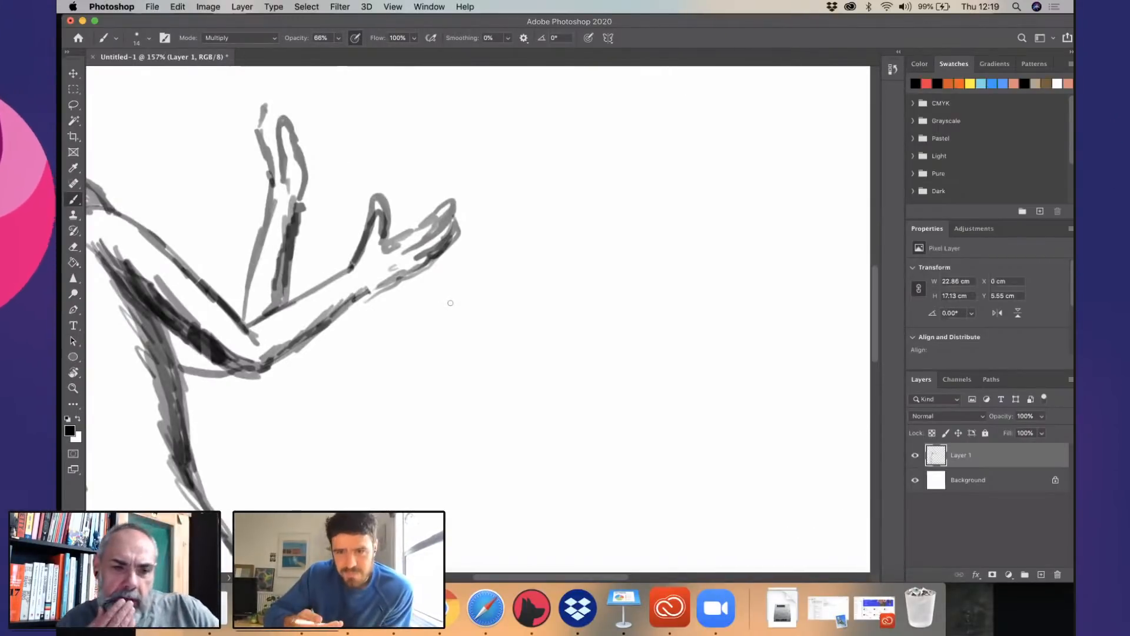
pyautogui.press('r')
pyautogui.click(662, 318)
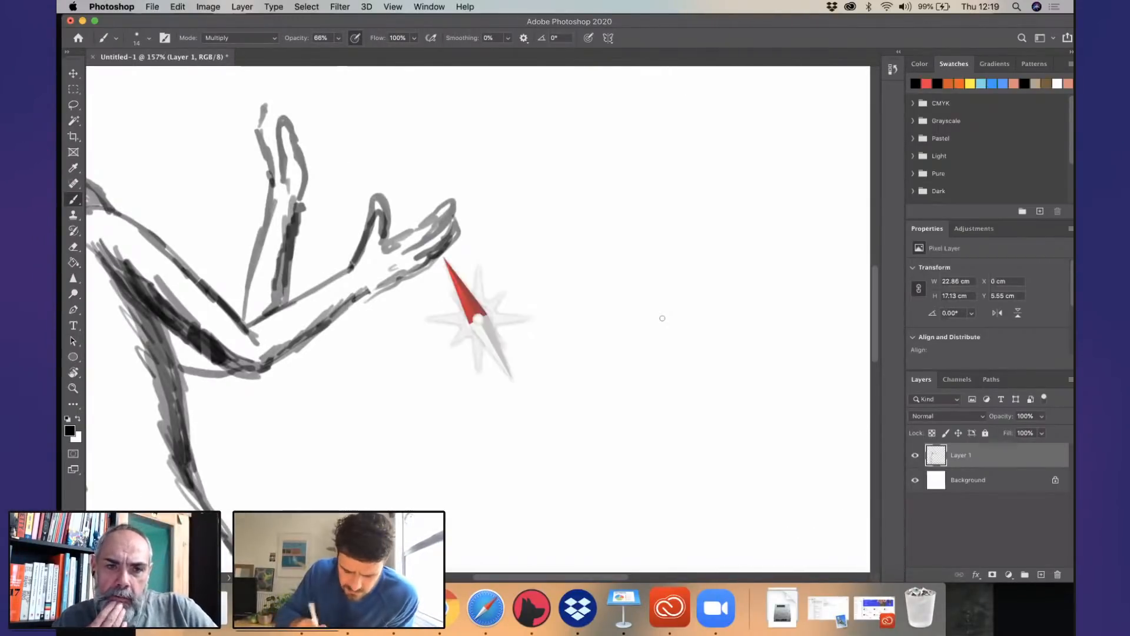
pyautogui.moveTo(663, 317); pyautogui.dragTo(652, 379)
pyautogui.press('space')
pyautogui.moveTo(553, 304); pyautogui.dragTo(419, 430)
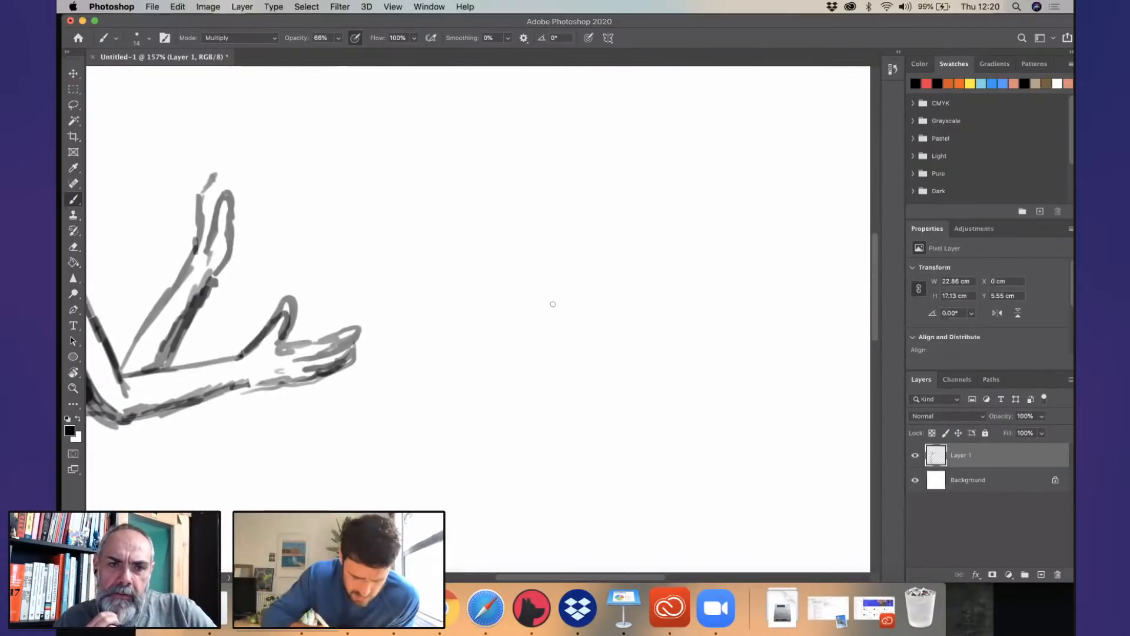
pyautogui.moveTo(353, 212)
pyautogui.mouseDown()
pyautogui.moveTo(334, 198)
pyautogui.moveTo(337, 234)
pyautogui.moveTo(352, 217)
pyautogui.mouseUp()
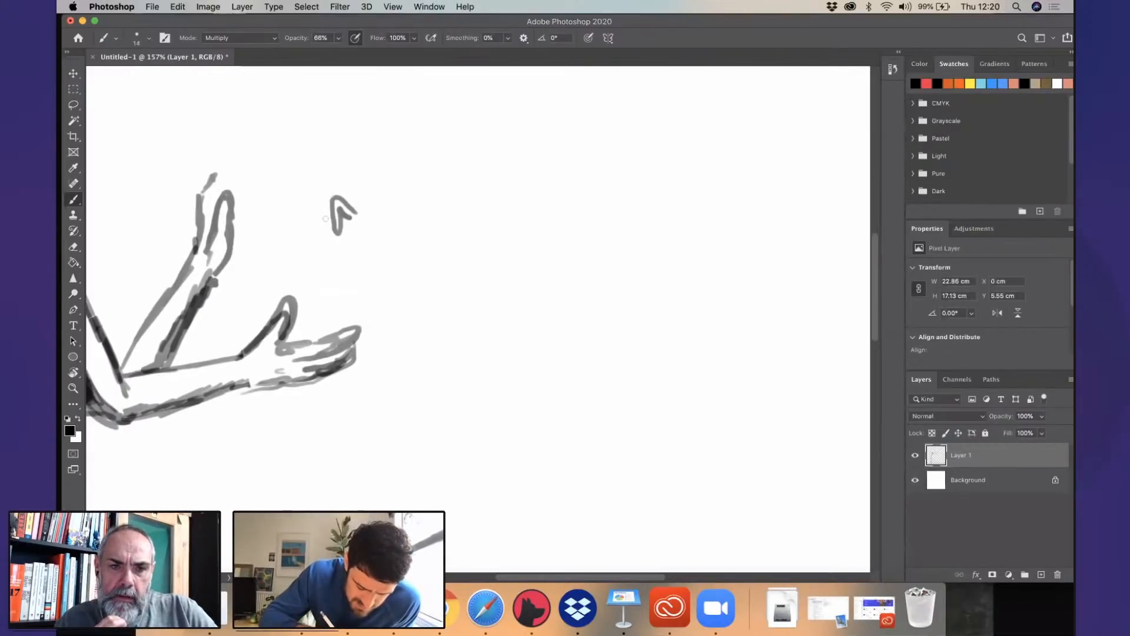
pyautogui.moveTo(323, 205); pyautogui.dragTo(333, 197)
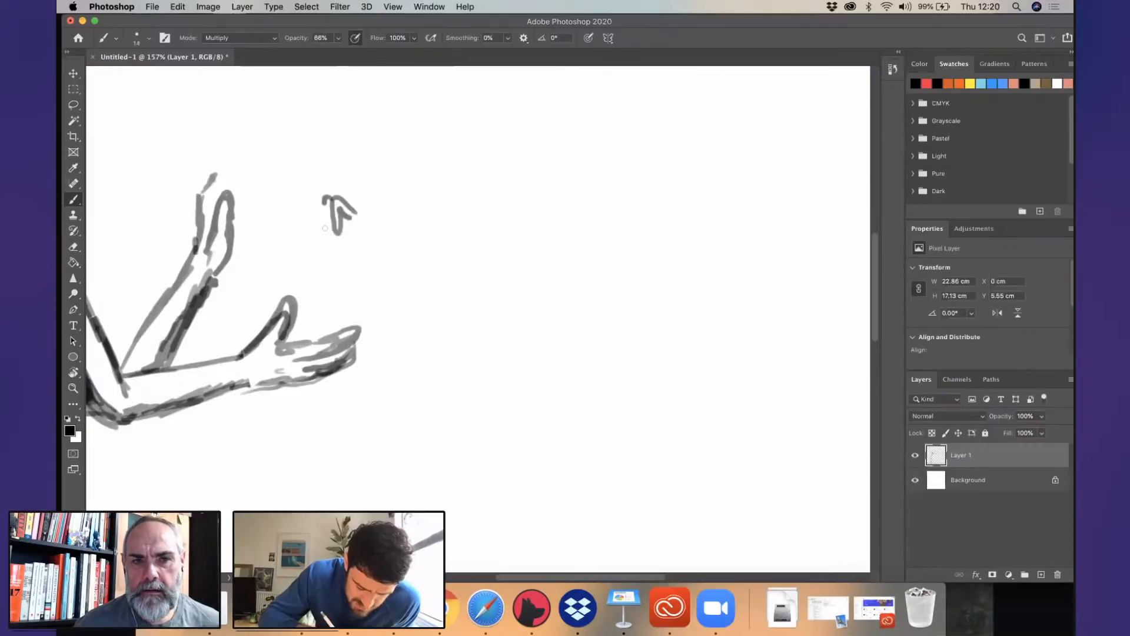
pyautogui.moveTo(323, 202); pyautogui.dragTo(325, 237)
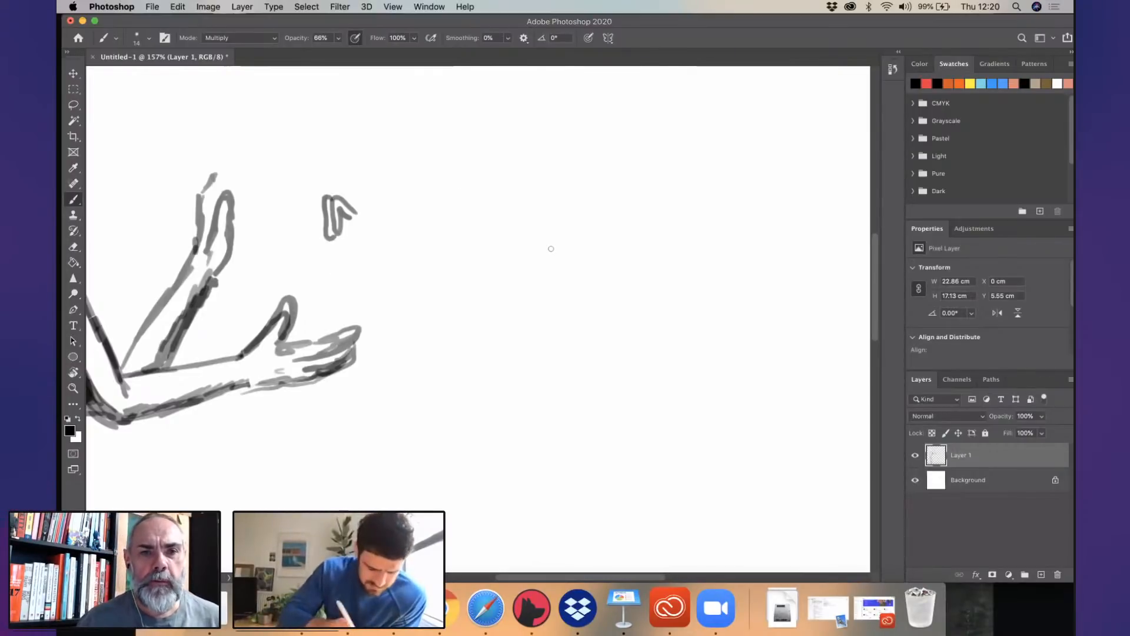
# - Reduce the brush size to 7 px, add the outermost curled finger and begin the line running back from the knuckles
pyautogui.rightClick(131, 76)
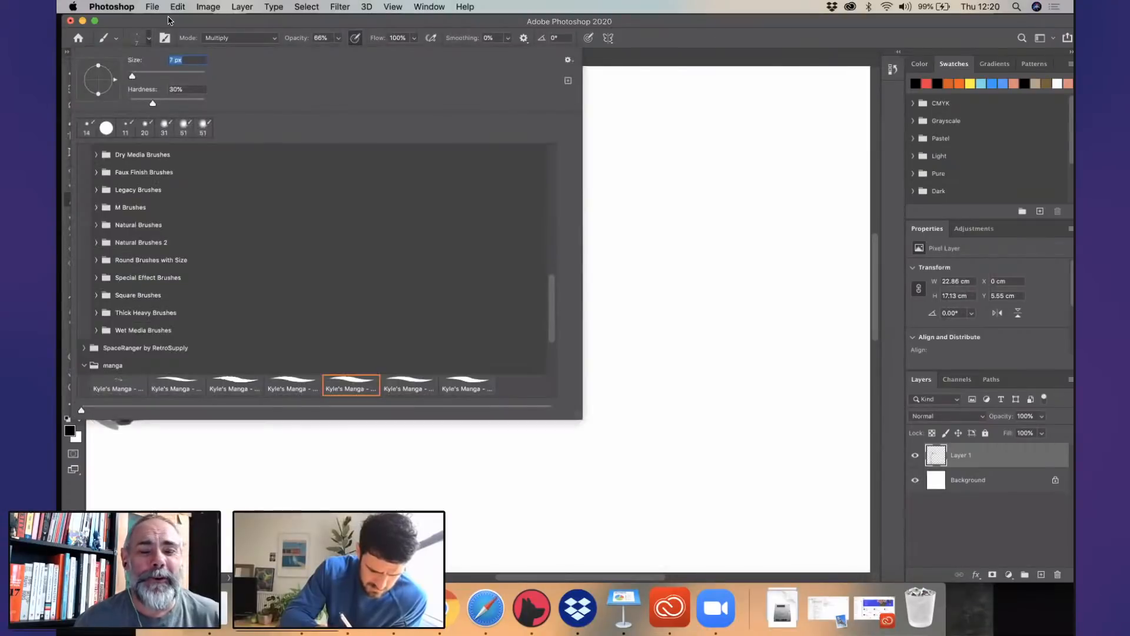
pyautogui.click(168, 20)
pyautogui.moveTo(316, 212)
pyautogui.mouseDown()
pyautogui.moveTo(325, 248)
pyautogui.moveTo(323, 201)
pyautogui.mouseUp()
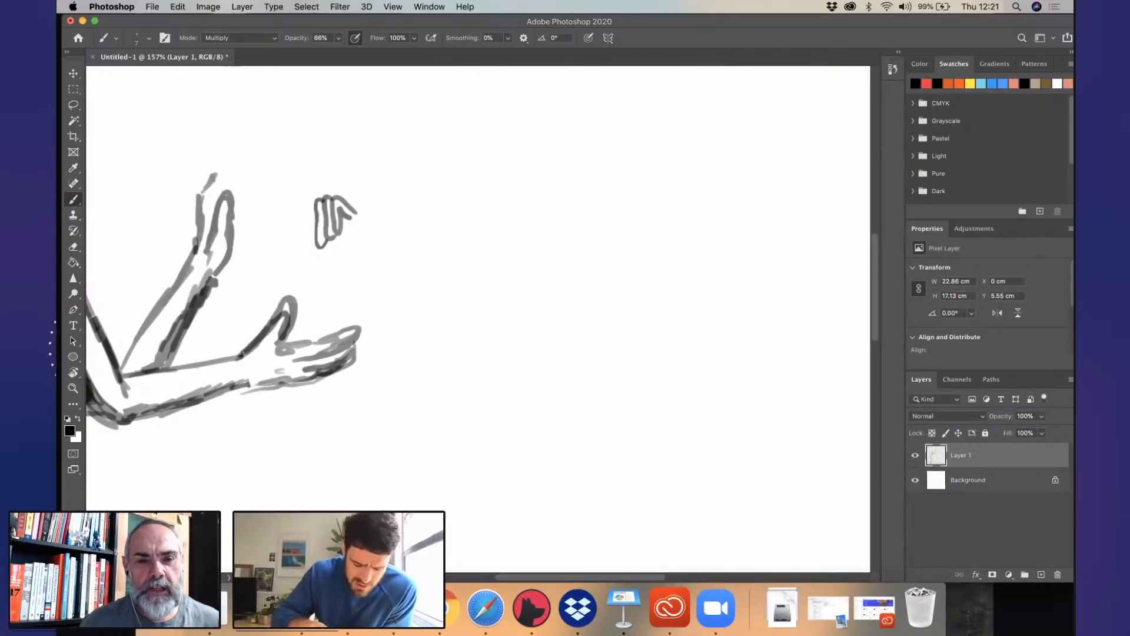
pyautogui.scroll(-1, 614, 348)
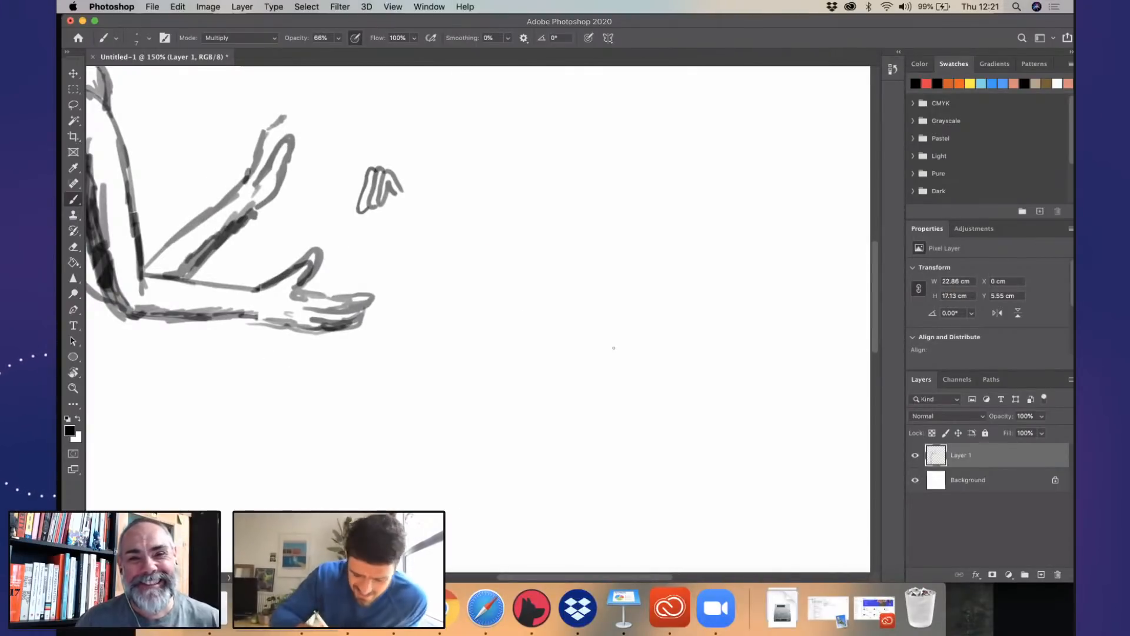
pyautogui.moveTo(392, 192); pyautogui.dragTo(398, 204)
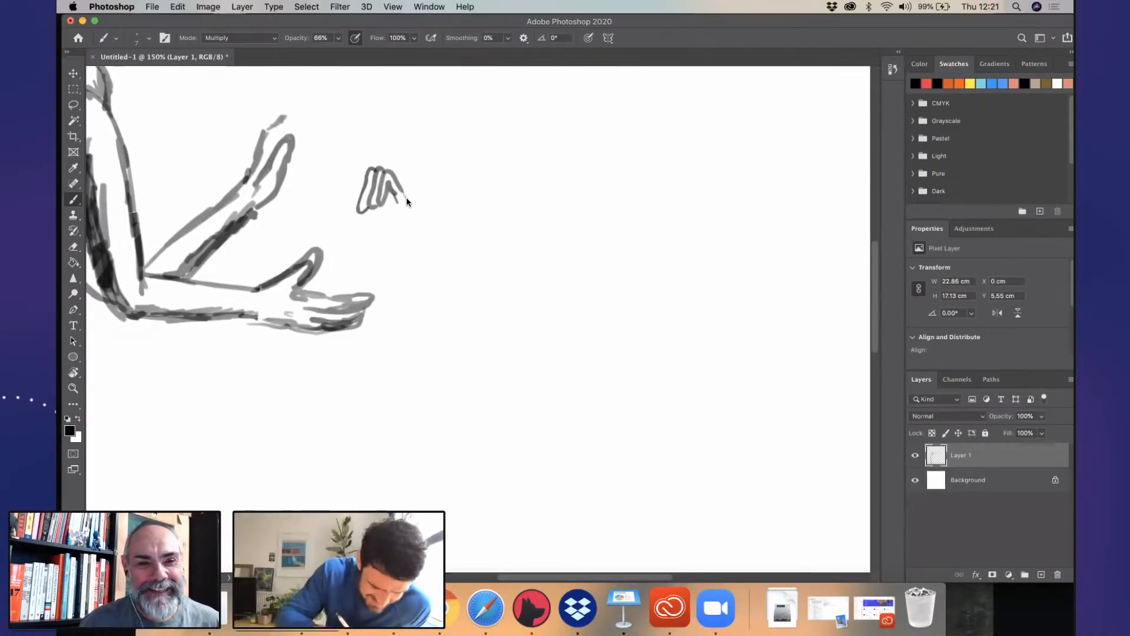
# - Set the brush size to 12 px and draw the wrist line and upper edge of the forearm sloping down from the new hand
pyautogui.click(146, 38)
pyautogui.click(132, 75)
pyautogui.click(167, 16)
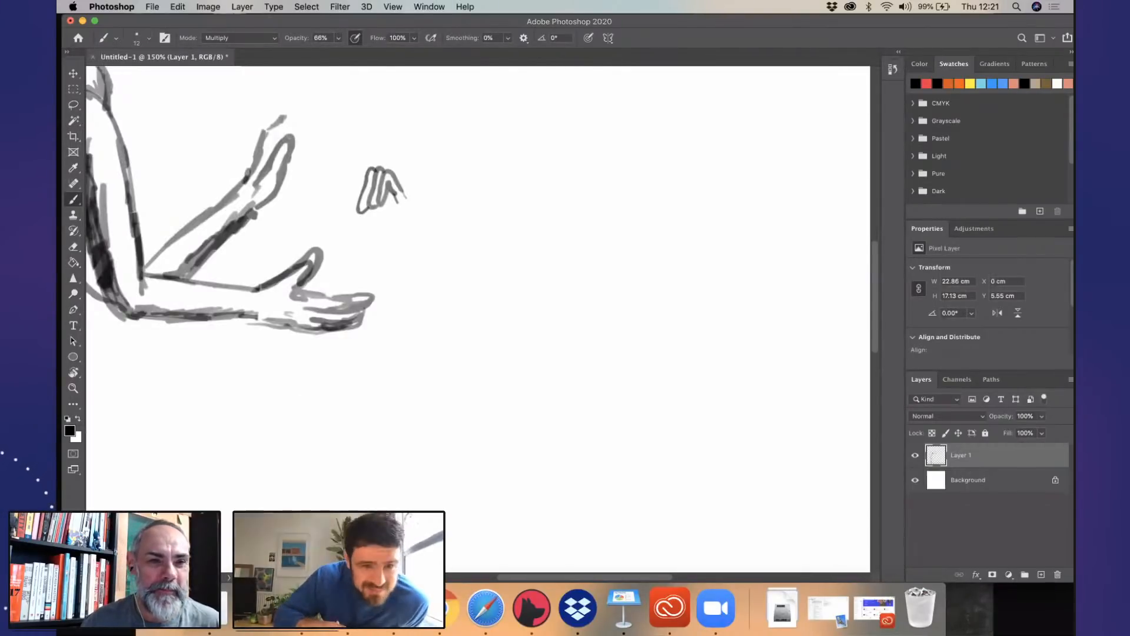
pyautogui.scroll(2, 517, 250)
pyautogui.hscroll(-5, 498, 255)
pyautogui.scroll(-4, 498, 256)
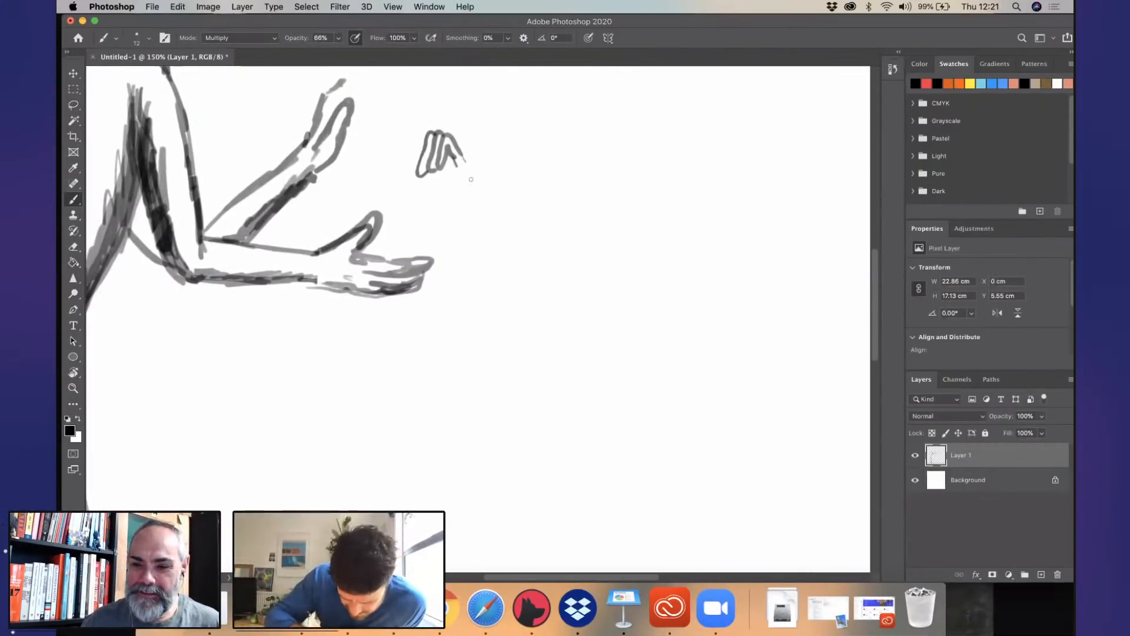
pyautogui.moveTo(464, 160); pyautogui.dragTo(488, 235)
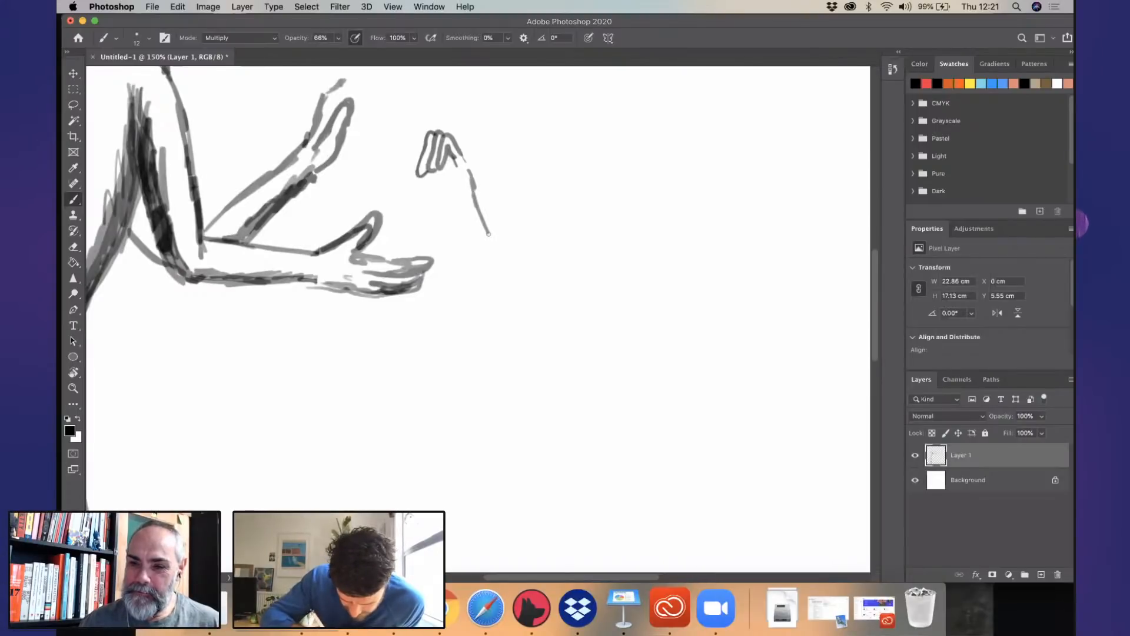
pyautogui.moveTo(477, 188)
pyautogui.mouseDown()
pyautogui.moveTo(454, 166)
pyautogui.moveTo(466, 160)
pyautogui.moveTo(455, 191)
pyautogui.moveTo(514, 286)
pyautogui.mouseUp()
# - Draw the forearm's long underside down to the elbow, extend its upper edge to match and shade along the underside
pyautogui.moveTo(447, 212); pyautogui.dragTo(462, 249)
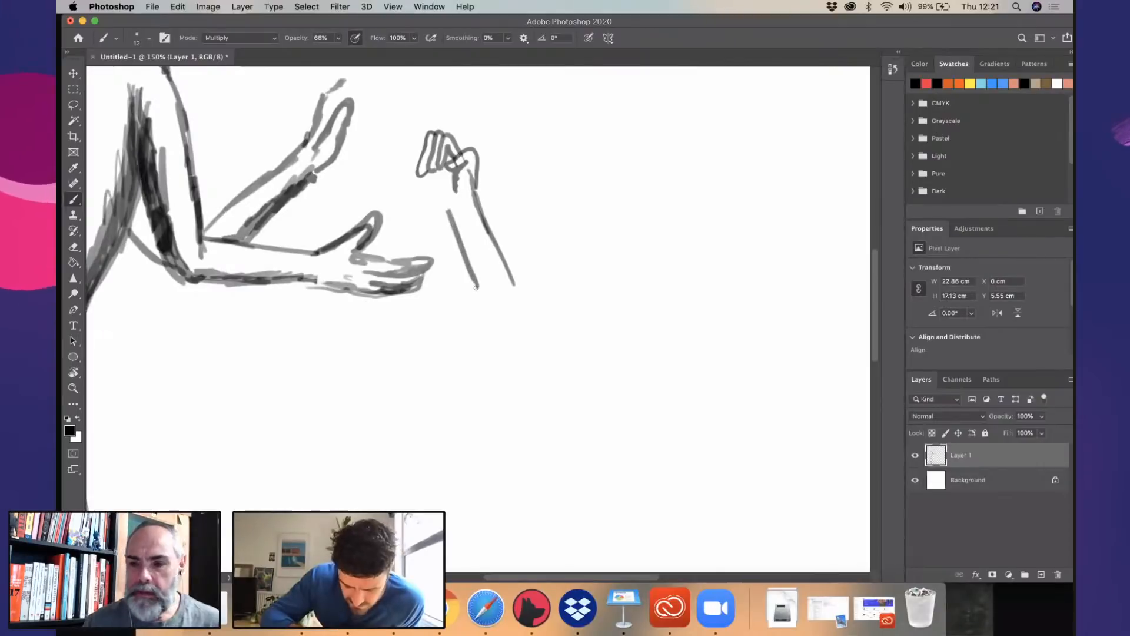
pyautogui.press('super+z')
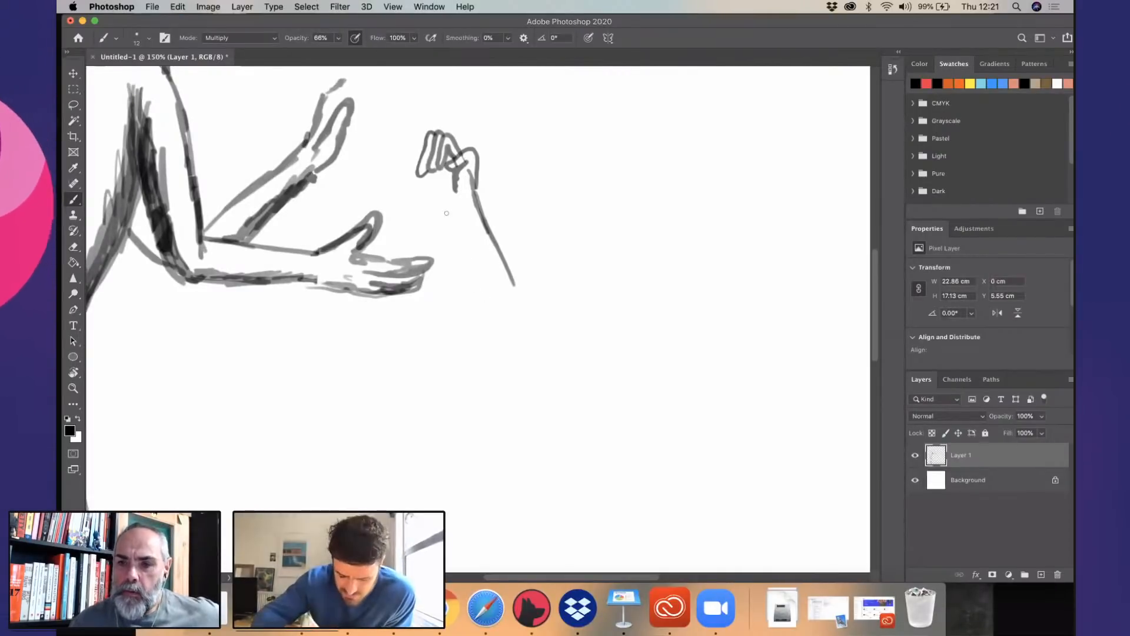
pyautogui.moveTo(445, 212); pyautogui.dragTo(513, 369)
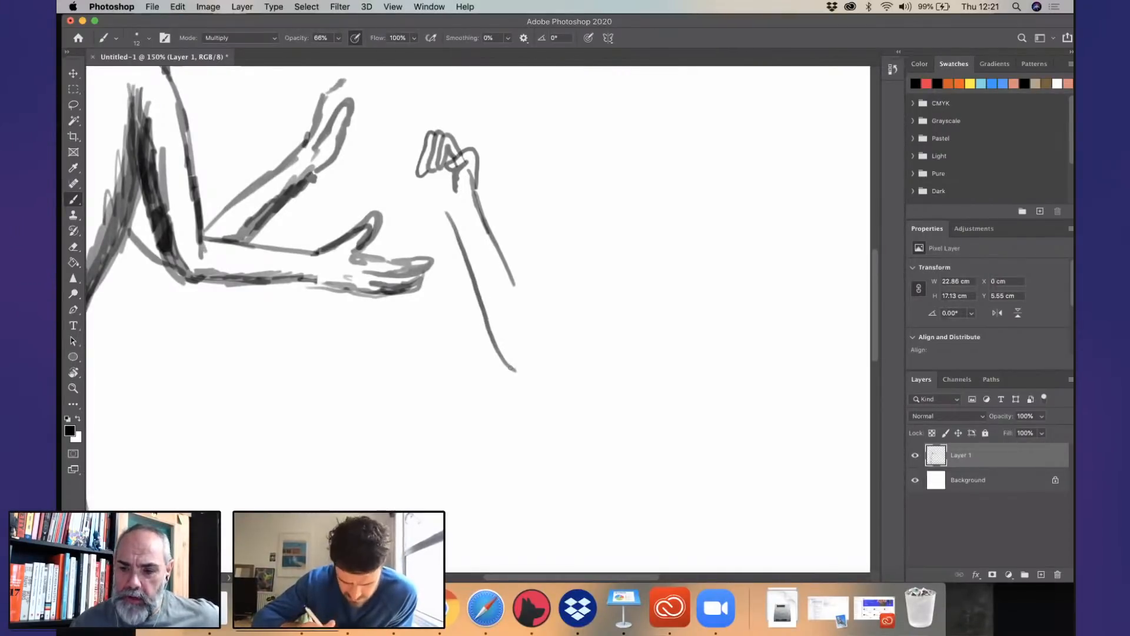
pyautogui.moveTo(515, 288); pyautogui.dragTo(543, 356)
pyautogui.moveTo(447, 203)
pyautogui.mouseDown()
pyautogui.moveTo(519, 370)
pyautogui.moveTo(477, 256)
pyautogui.mouseUp()
pyautogui.moveTo(476, 256)
pyautogui.mouseDown()
pyautogui.moveTo(500, 348)
pyautogui.moveTo(521, 370)
pyautogui.moveTo(466, 247)
pyautogui.mouseUp()
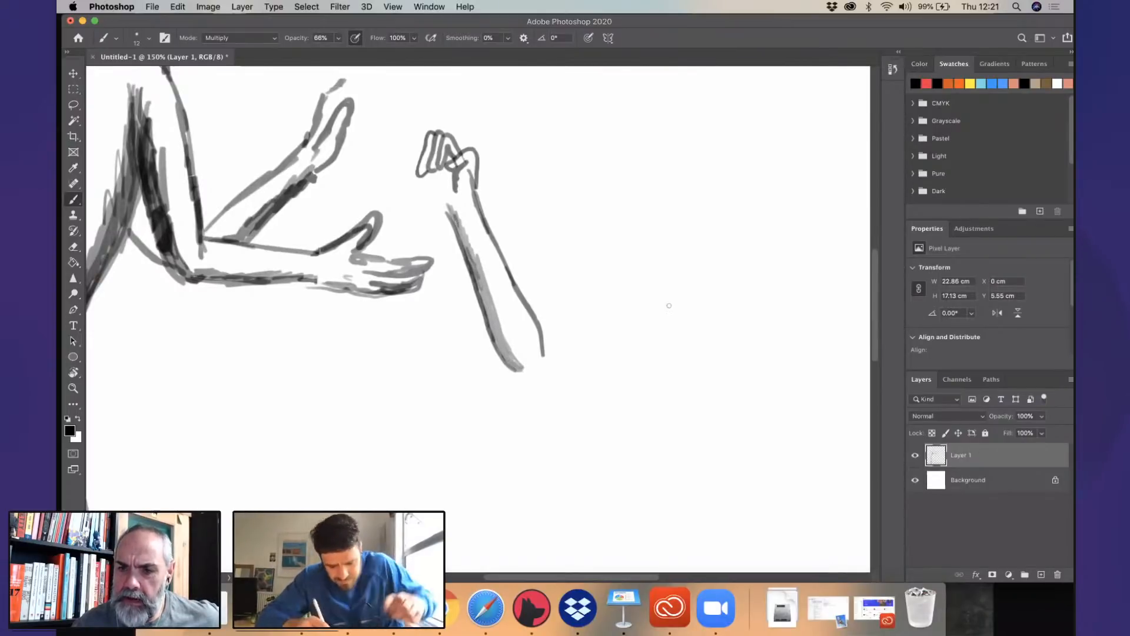
# - Draw the front edge of the second figure's upper arm, rising from the elbow crease into a rounded shoulder
pyautogui.scroll(-4, 668, 305)
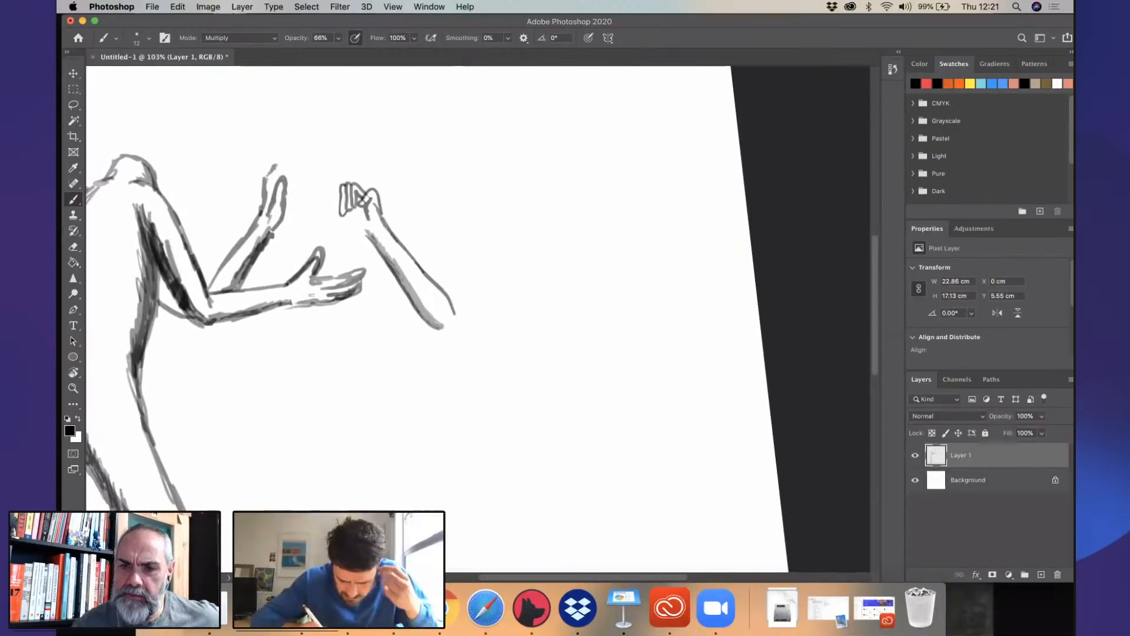
pyautogui.moveTo(443, 287)
pyautogui.mouseDown()
pyautogui.moveTo(450, 231)
pyautogui.moveTo(480, 182)
pyautogui.moveTo(482, 241)
pyautogui.mouseUp()
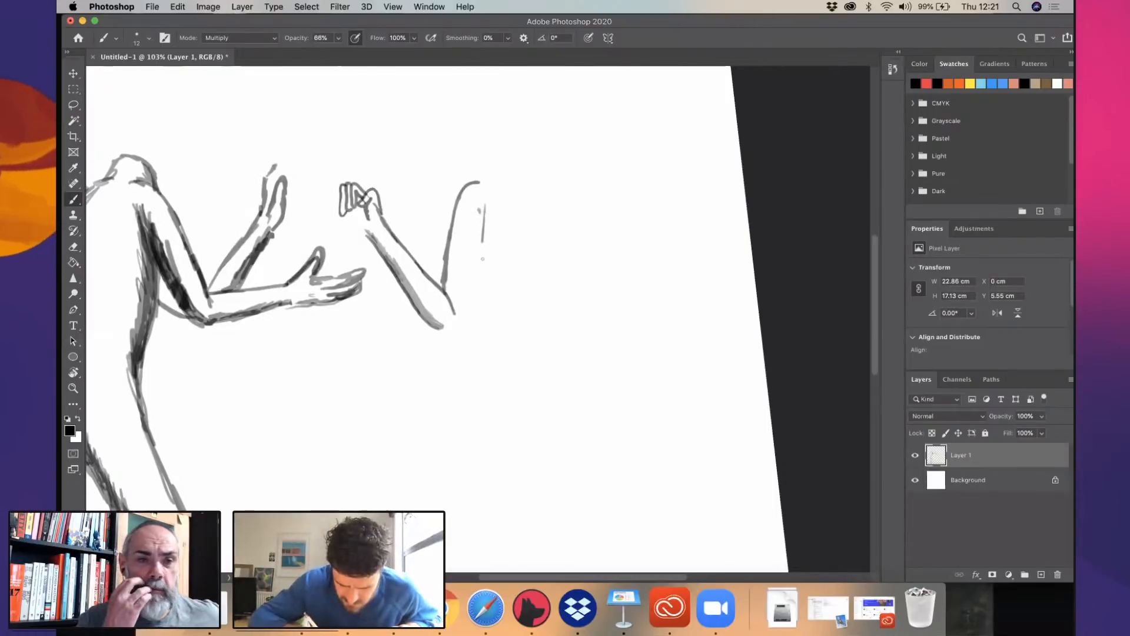
pyautogui.moveTo(481, 244); pyautogui.dragTo(485, 314)
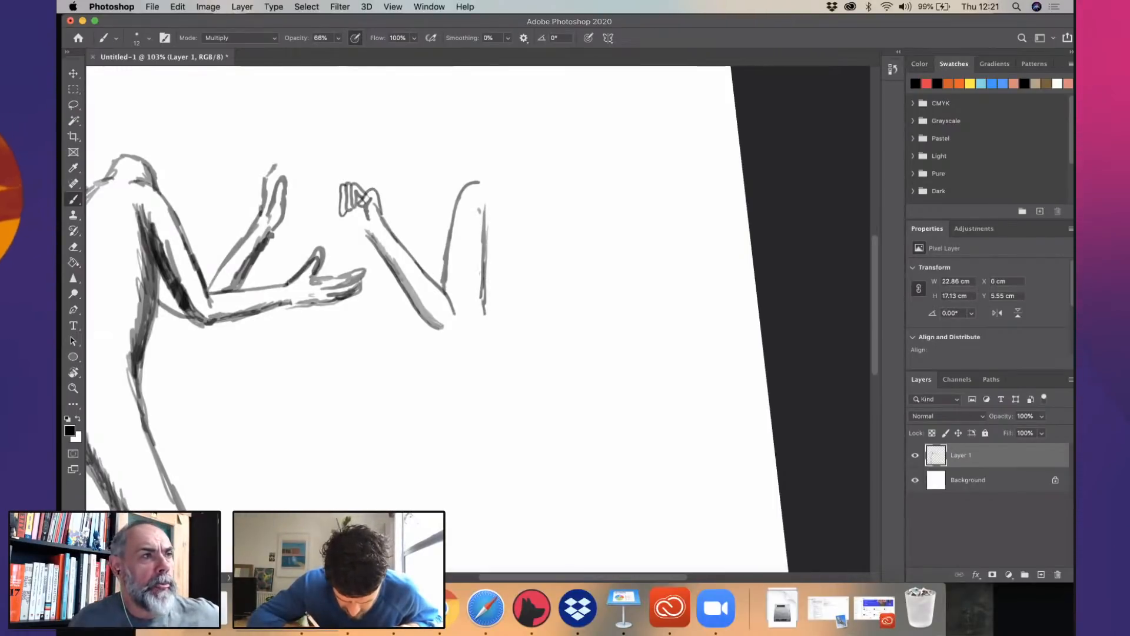
pyautogui.moveTo(482, 270); pyautogui.dragTo(484, 361)
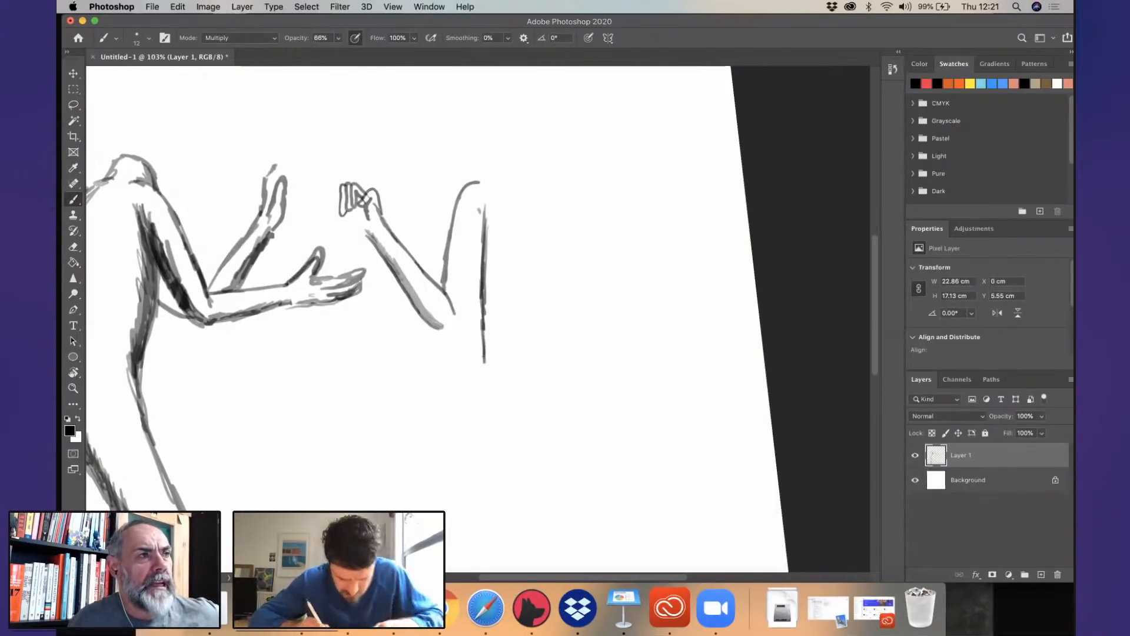
pyautogui.press('super+z')
pyautogui.press('super+z')
pyautogui.press('super+z')
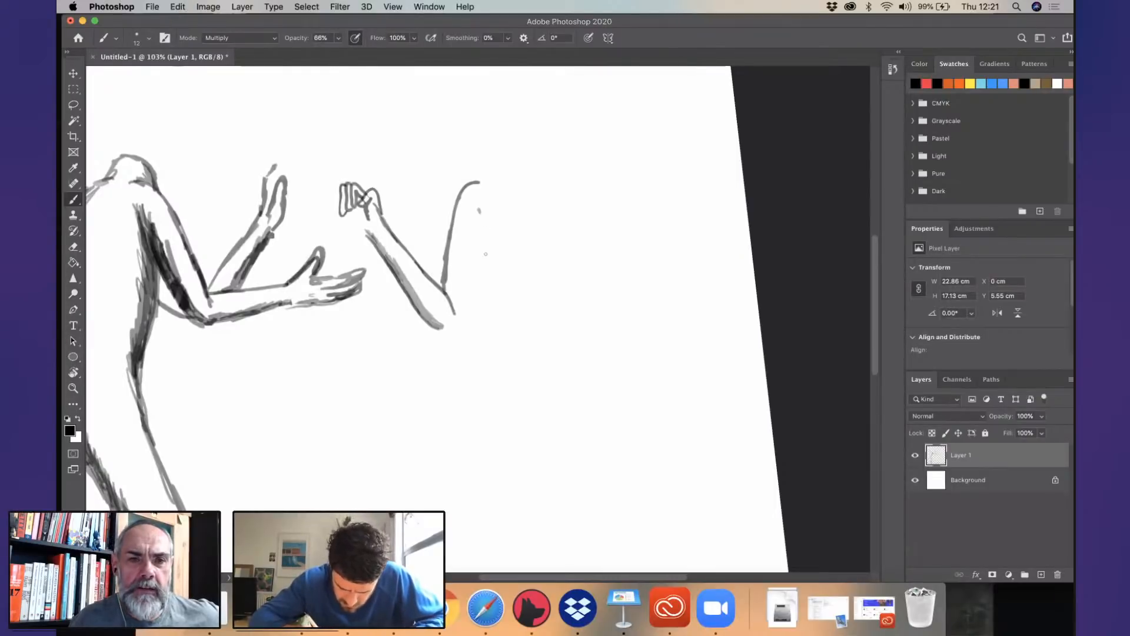
# - Draw the second figure's torso line and the upper arm's shaded underside, and redraw the hand as a smaller fist
pyautogui.moveTo(481, 210); pyautogui.dragTo(498, 363)
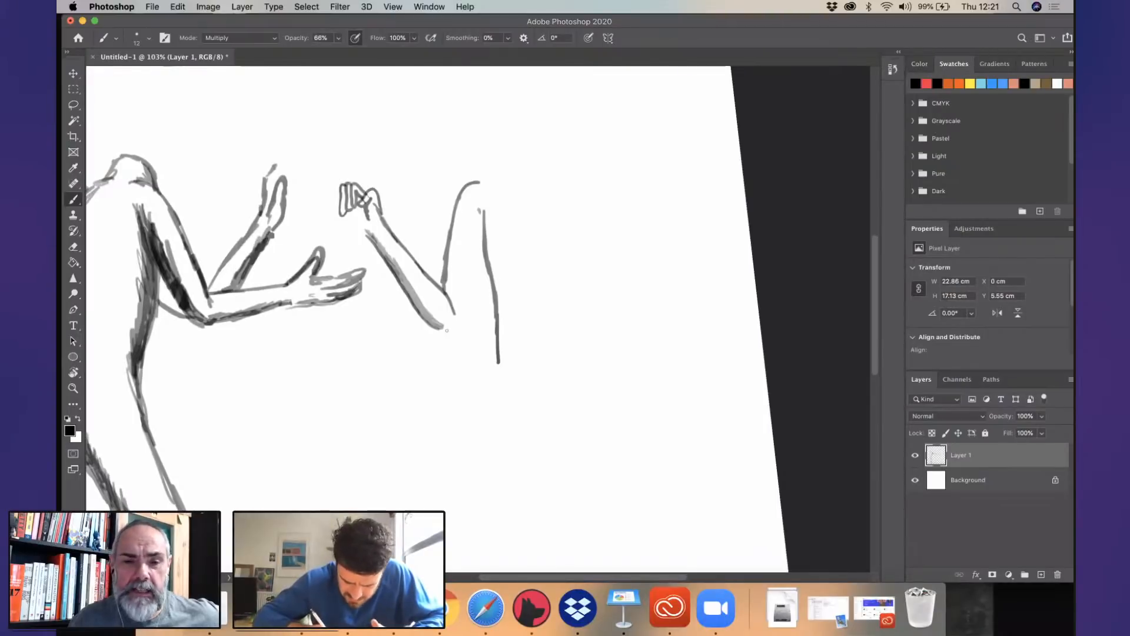
pyautogui.moveTo(446, 330); pyautogui.dragTo(483, 246)
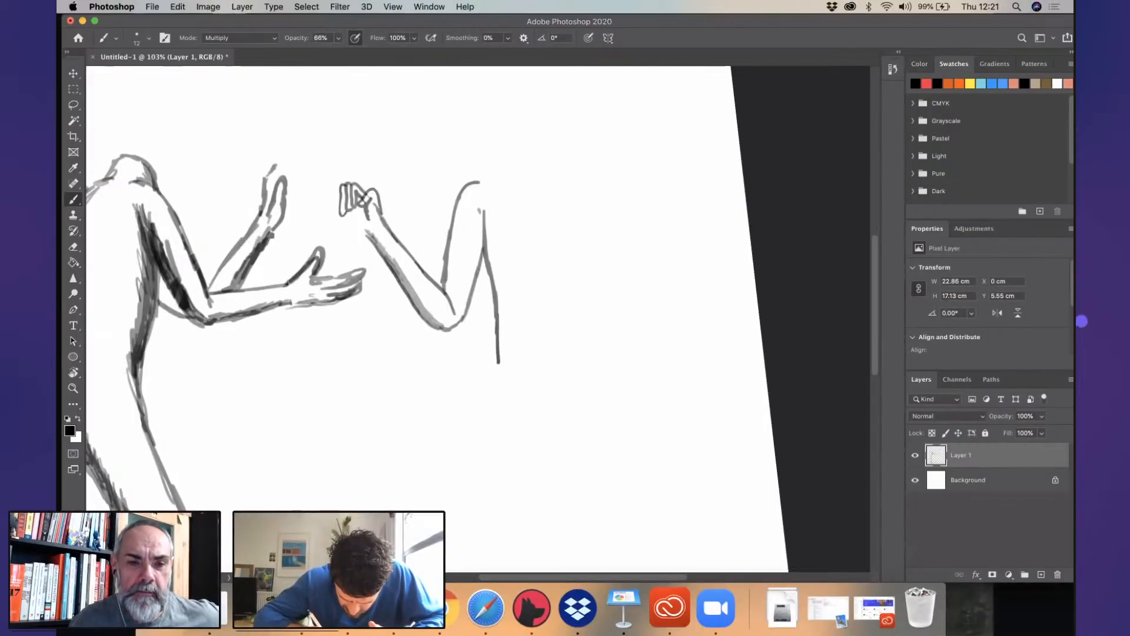
pyautogui.moveTo(446, 328)
pyautogui.mouseDown()
pyautogui.moveTo(468, 292)
pyautogui.moveTo(482, 210)
pyautogui.mouseUp()
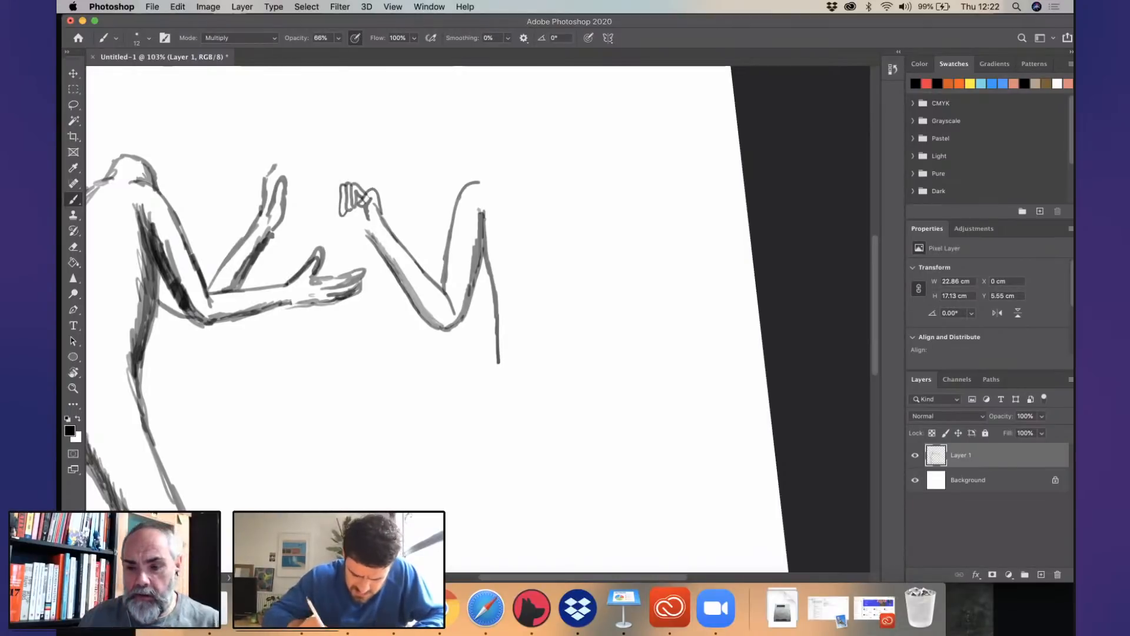
pyautogui.moveTo(374, 197)
pyautogui.mouseDown()
pyautogui.moveTo(342, 190)
pyautogui.moveTo(379, 193)
pyautogui.moveTo(357, 200)
pyautogui.moveTo(365, 215)
pyautogui.moveTo(355, 200)
pyautogui.moveTo(372, 179)
pyautogui.mouseUp()
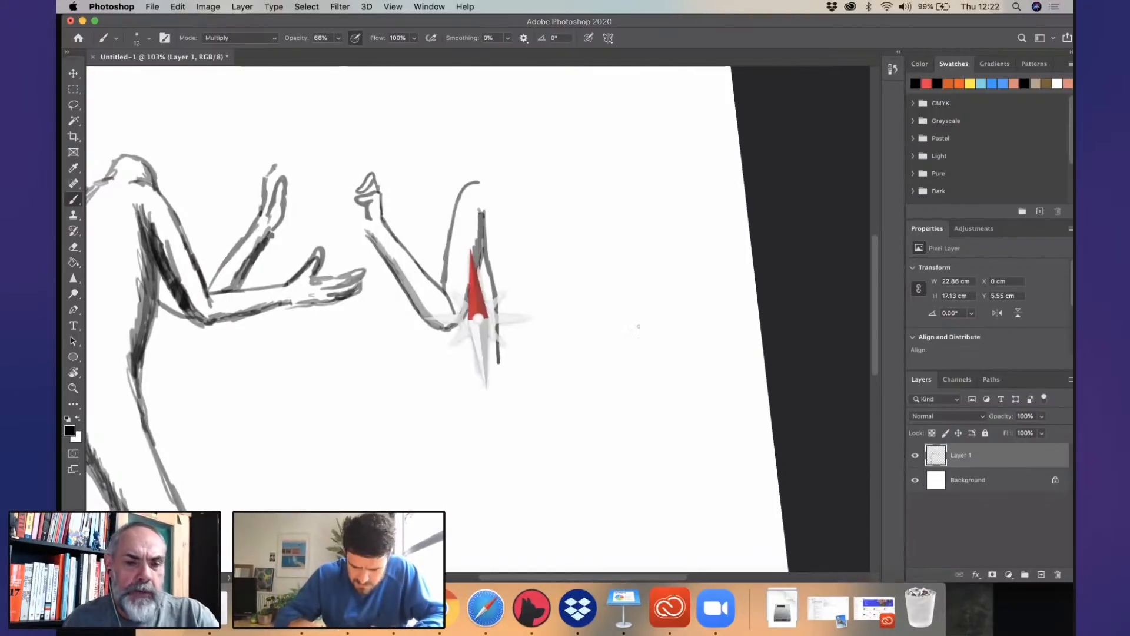
# - Lasso the second figure's arm, shoulder and torso line, move them up and closer to the first figure, and deselect
pyautogui.scroll(-5, 537, 356)
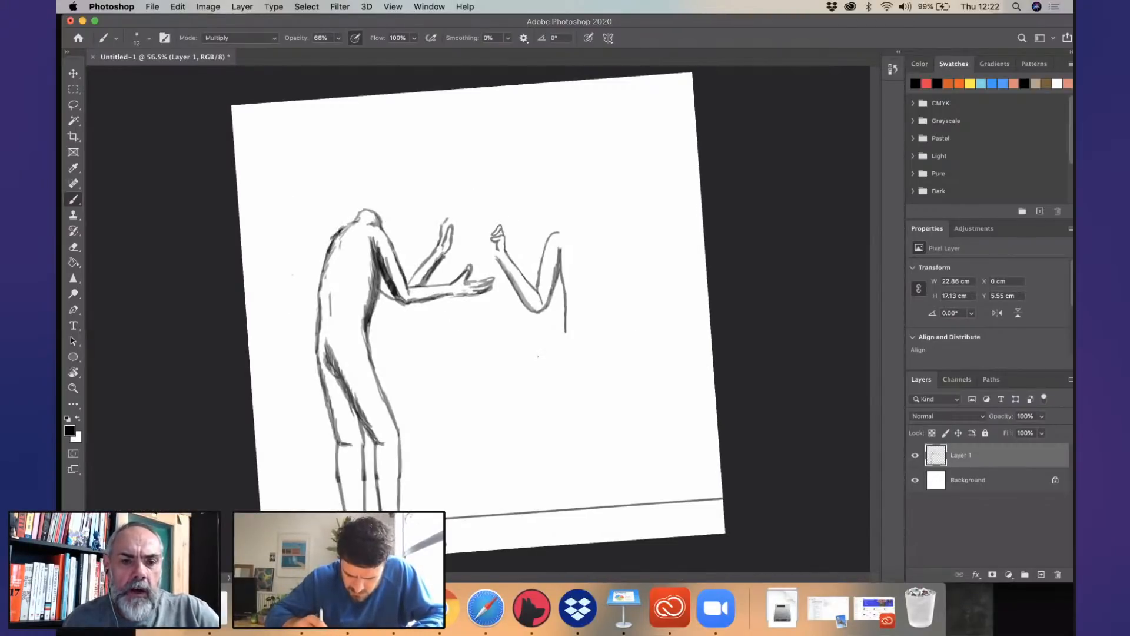
pyautogui.moveTo(538, 356); pyautogui.dragTo(533, 362)
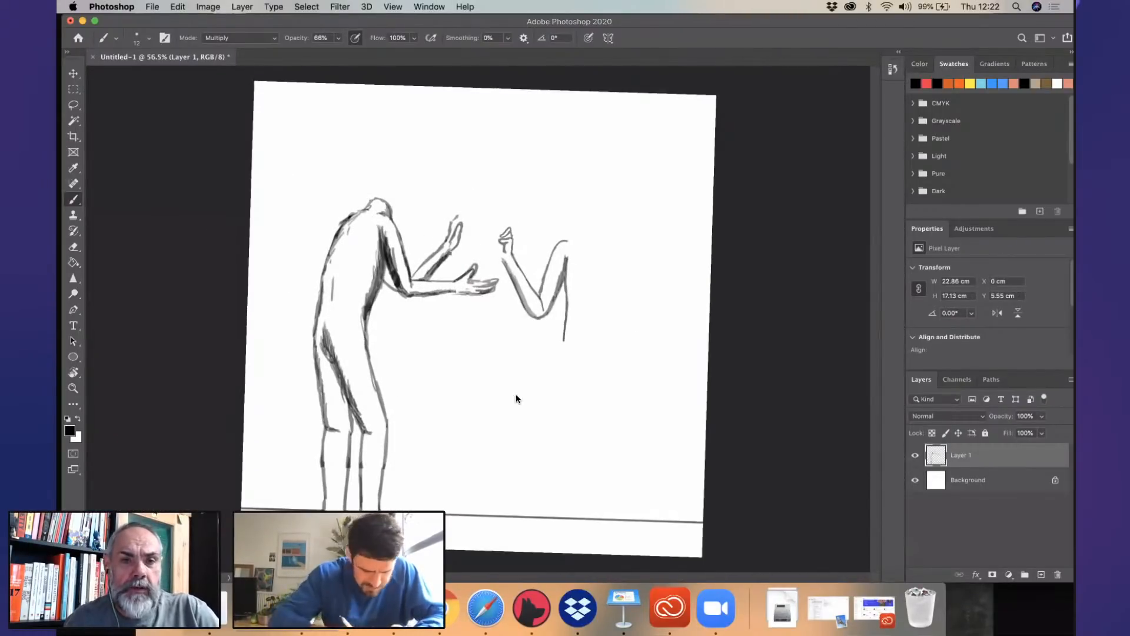
pyautogui.press('l')
pyautogui.moveTo(486, 220)
pyautogui.mouseDown()
pyautogui.moveTo(514, 315)
pyautogui.moveTo(487, 192)
pyautogui.moveTo(485, 242)
pyautogui.mouseUp()
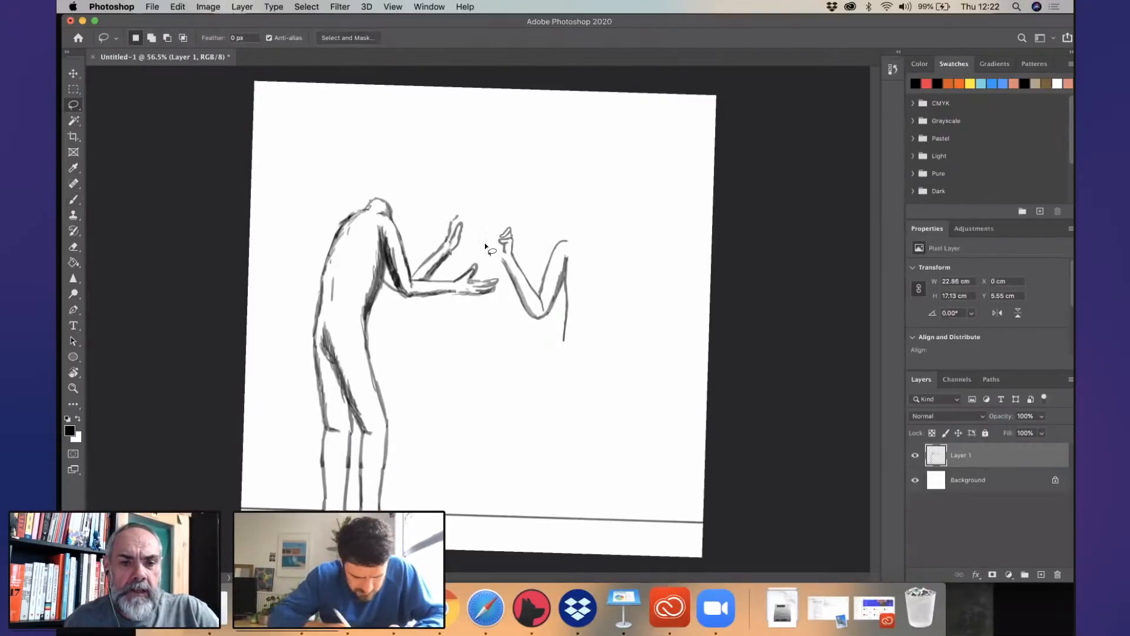
pyautogui.press('v')
pyautogui.moveTo(586, 286); pyautogui.dragTo(580, 270)
pyautogui.moveTo(577, 273); pyautogui.dragTo(576, 274)
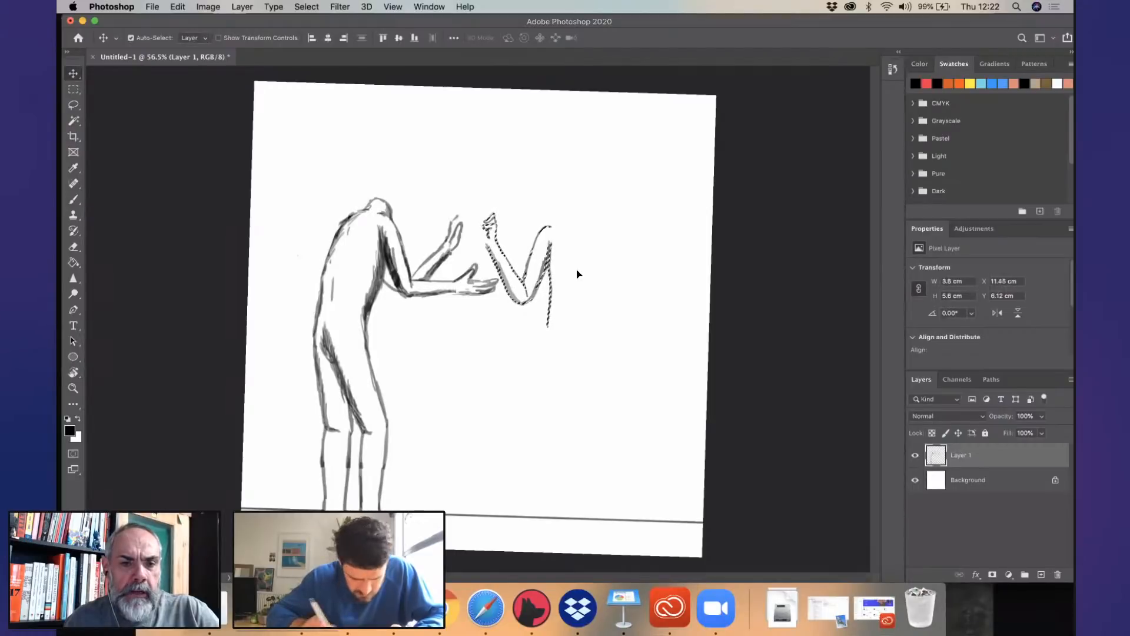
pyautogui.hotkey('ctrl', 'd')
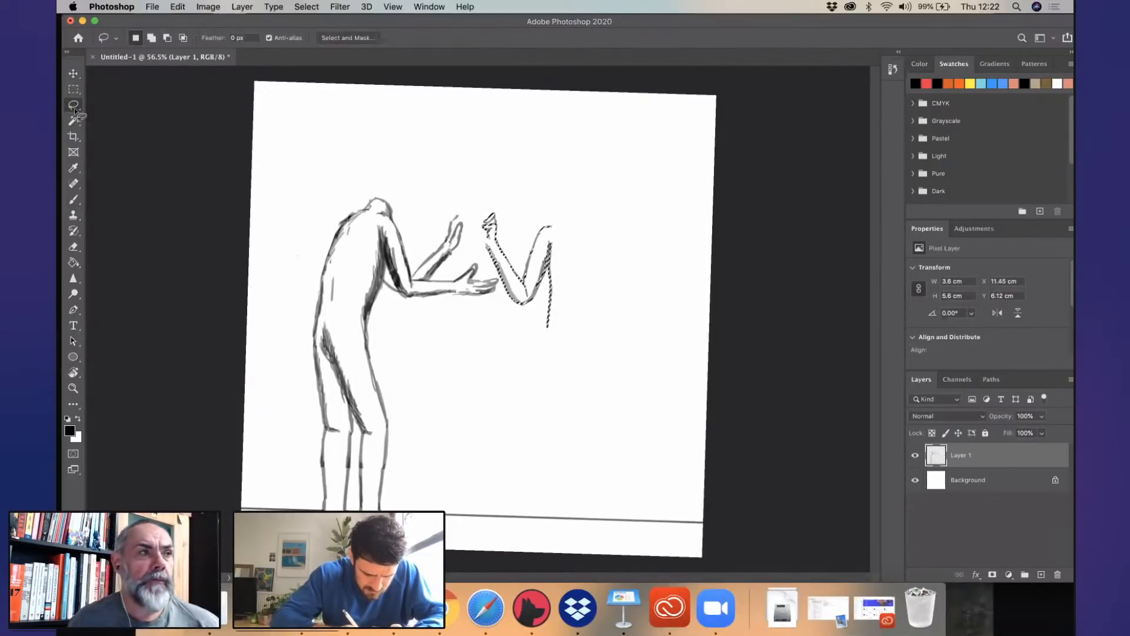
# - Erase the second figure's torso line, shoulder and most of the upper arm, keeping the forearm and a short line above the elbow
pyautogui.click(73, 247)
pyautogui.moveTo(549, 259); pyautogui.dragTo(546, 301)
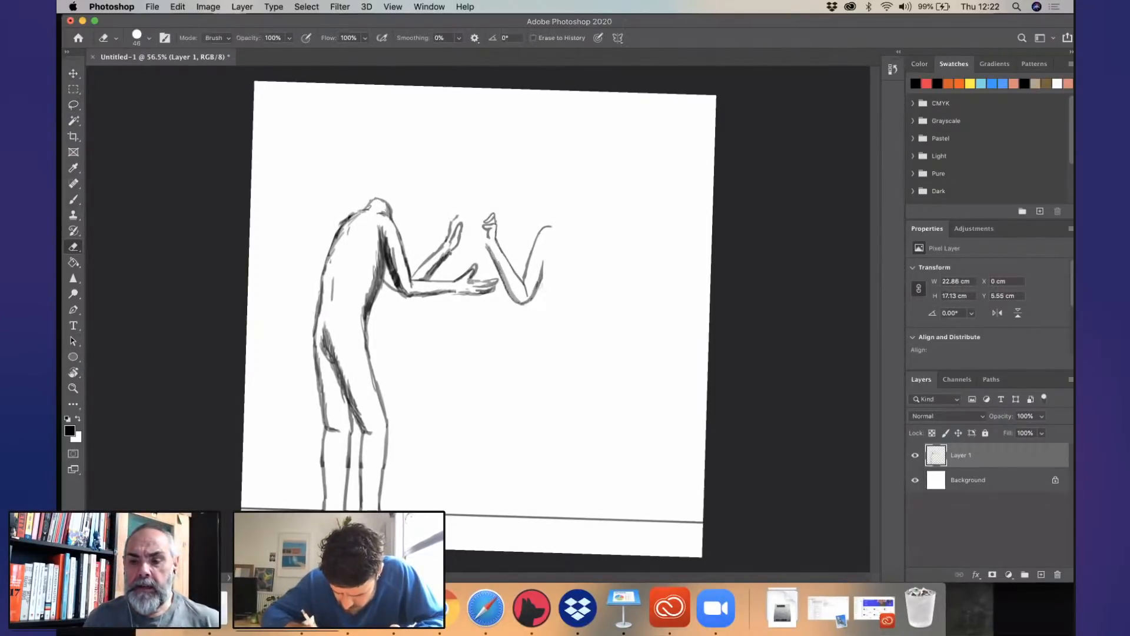
pyautogui.moveTo(541, 262); pyautogui.dragTo(536, 285)
# - Redraw the second figure's upper arm with a rounded shoulder and shaded underside, and add a slanted torso line behind it
pyautogui.scroll(5, 538, 247)
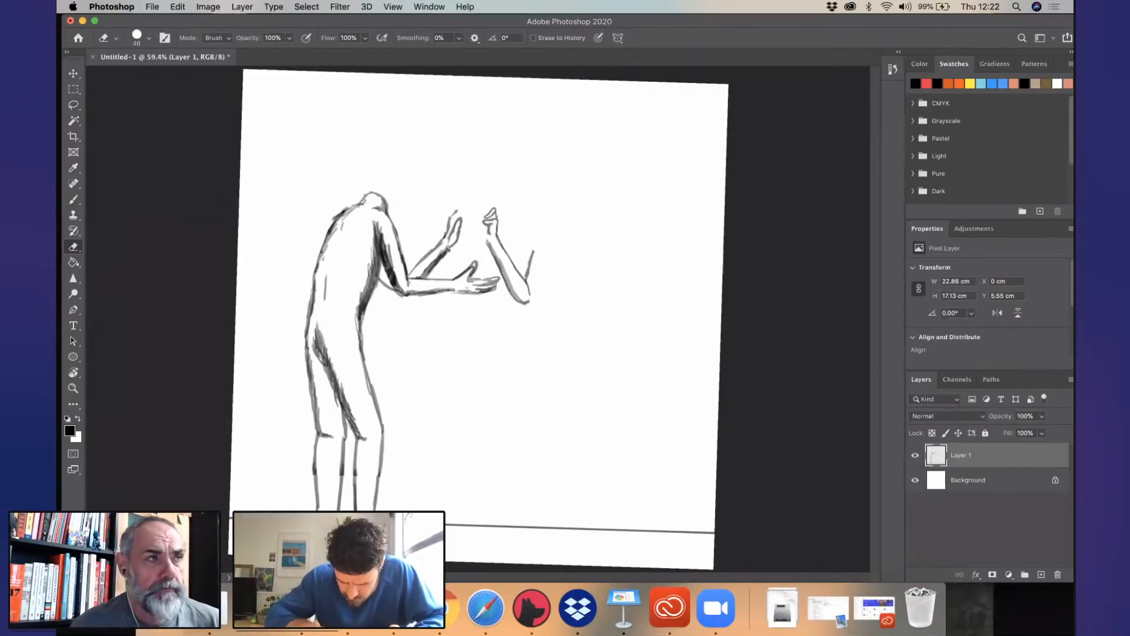
pyautogui.moveTo(445, 406); pyautogui.dragTo(249, 339)
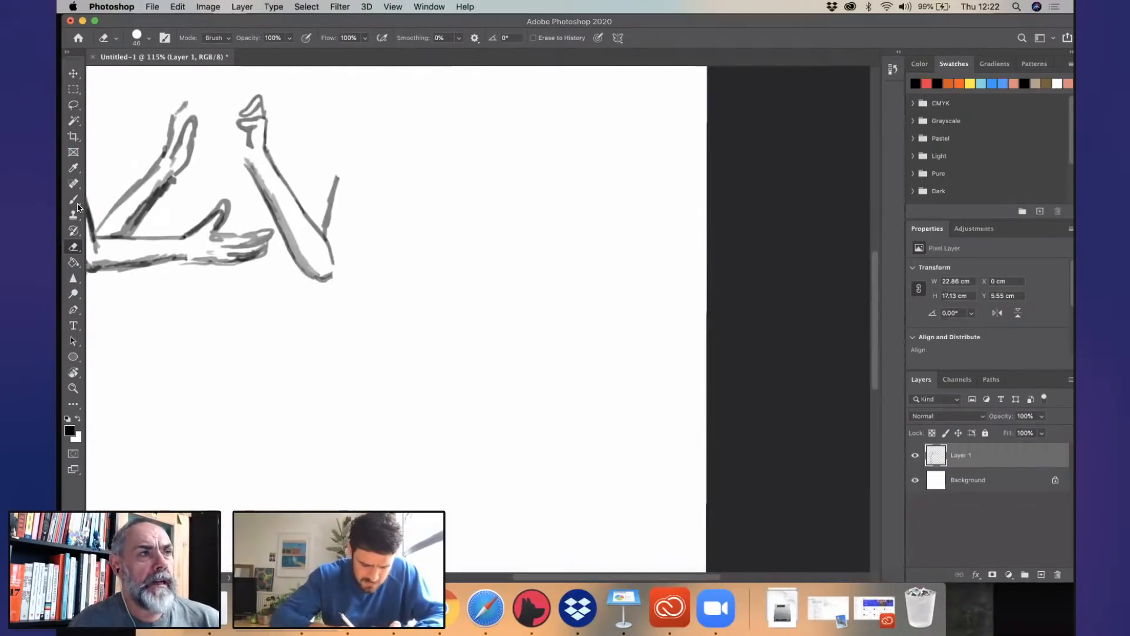
pyautogui.press('b')
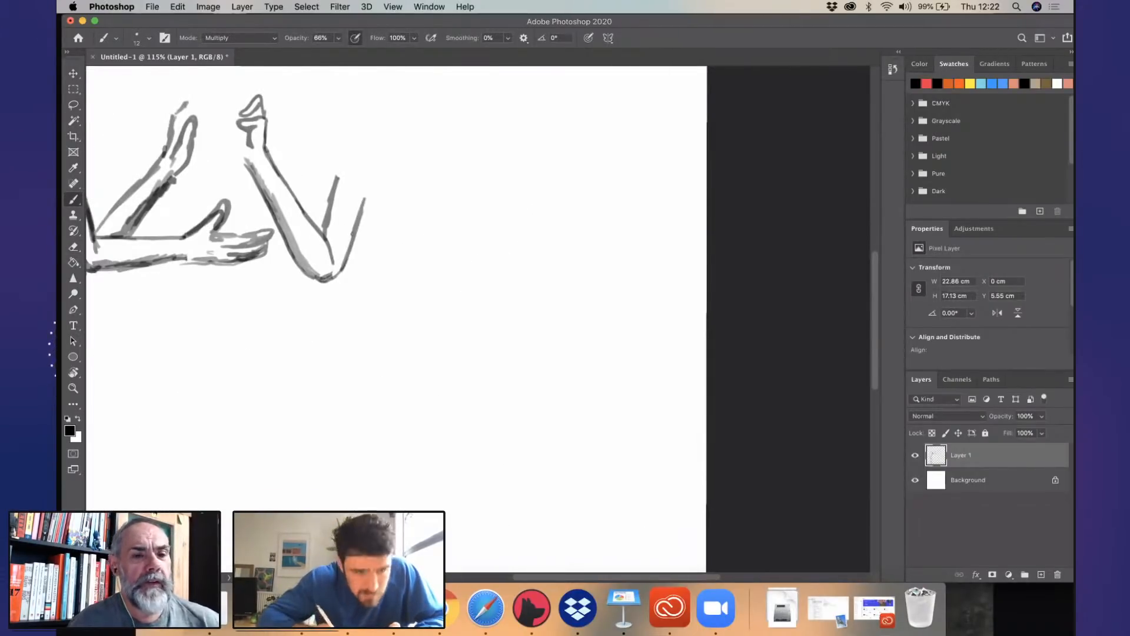
pyautogui.moveTo(335, 193)
pyautogui.mouseDown()
pyautogui.moveTo(348, 142)
pyautogui.moveTo(373, 120)
pyautogui.mouseUp()
pyautogui.scroll(-4, 374, 242)
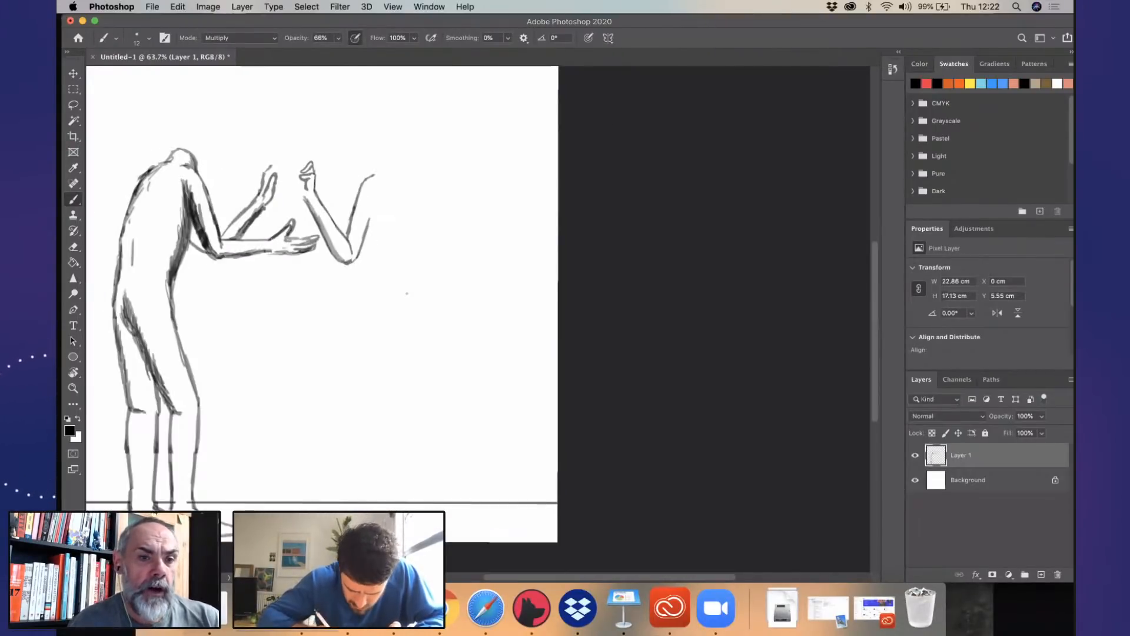
pyautogui.moveTo(407, 293); pyautogui.dragTo(409, 297)
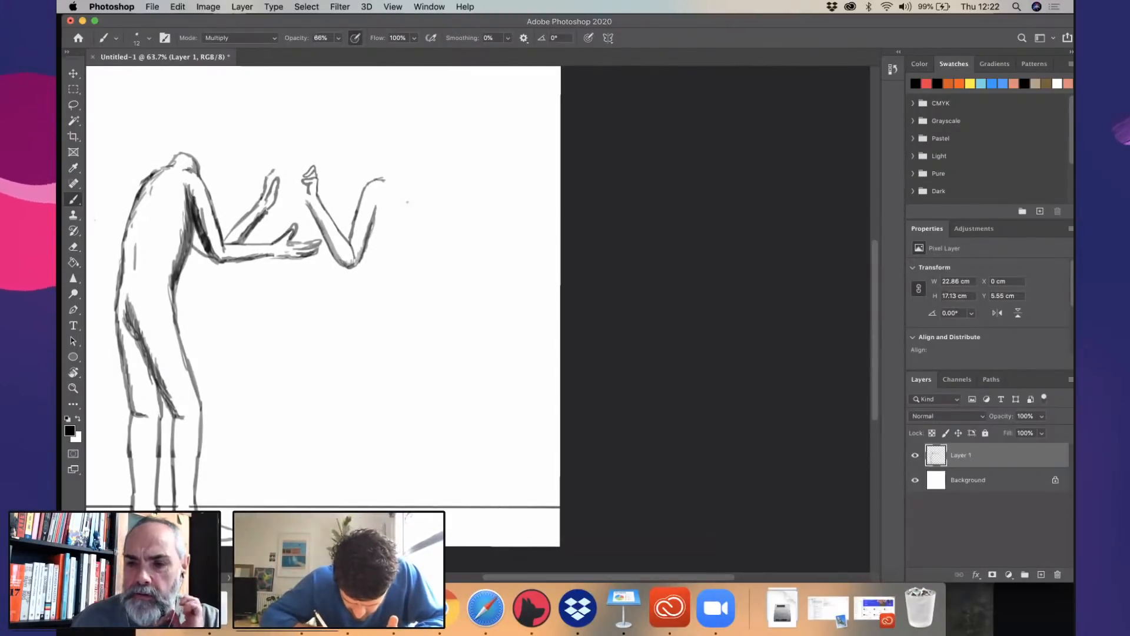
pyautogui.moveTo(418, 189); pyautogui.dragTo(391, 225)
pyautogui.moveTo(420, 189); pyautogui.dragTo(385, 237)
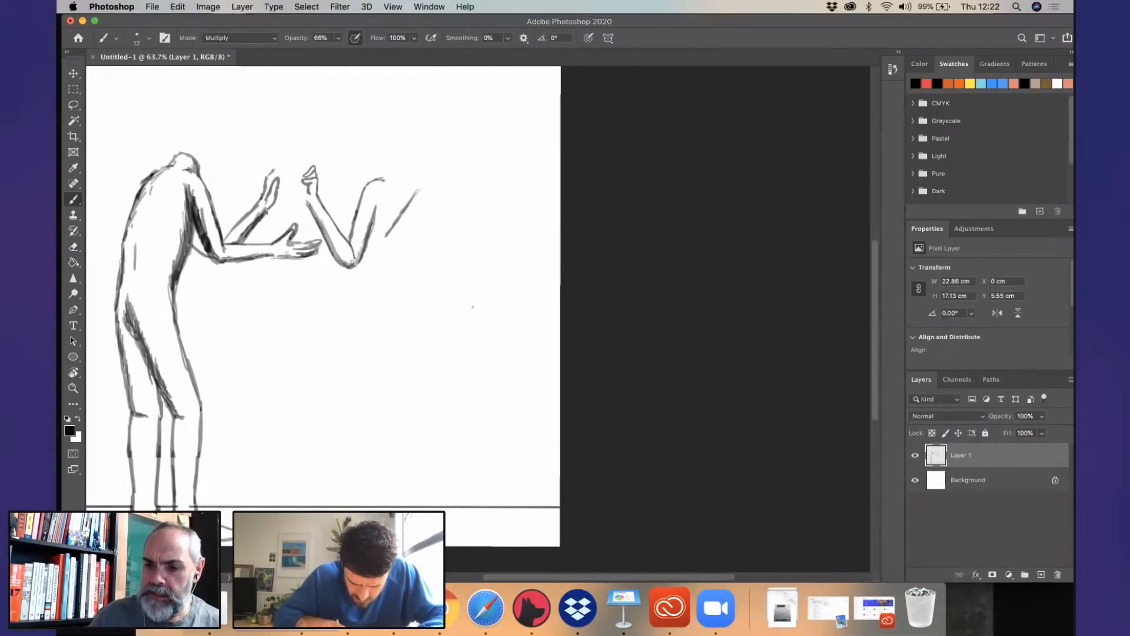
pyautogui.hscroll(-4, 473, 307)
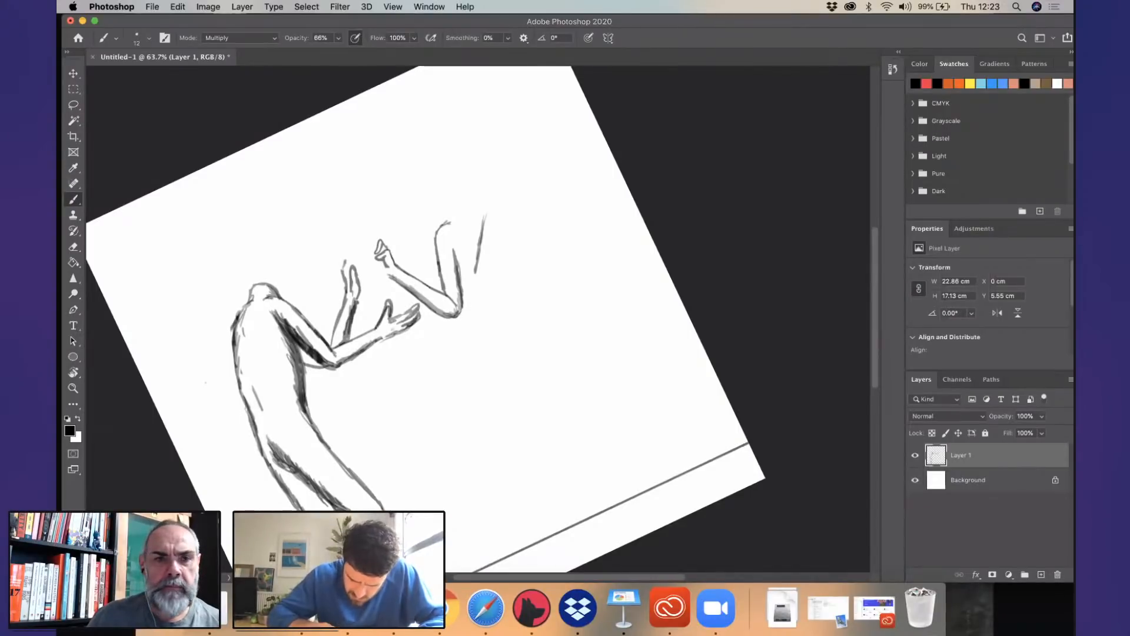
# - Remove the second figure's fist, forearm, upper arm and torso line completely from the sketch
pyautogui.scroll(5, 473, 307)
pyautogui.press('super+z')
pyautogui.press('super+z')
pyautogui.press('super+z')
pyautogui.press('super+z')
pyautogui.press('super+z')
pyautogui.press('super+z')
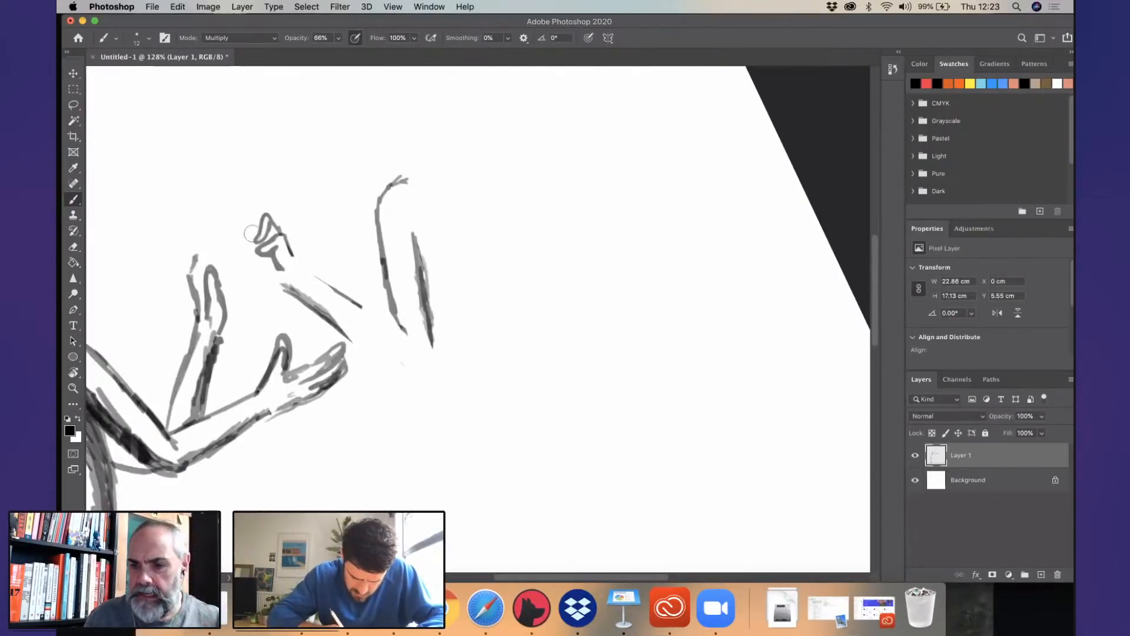
pyautogui.press('super+z')
pyautogui.press('super+z')
pyautogui.press('super+z')
pyautogui.press('super+z')
pyautogui.press('super+z')
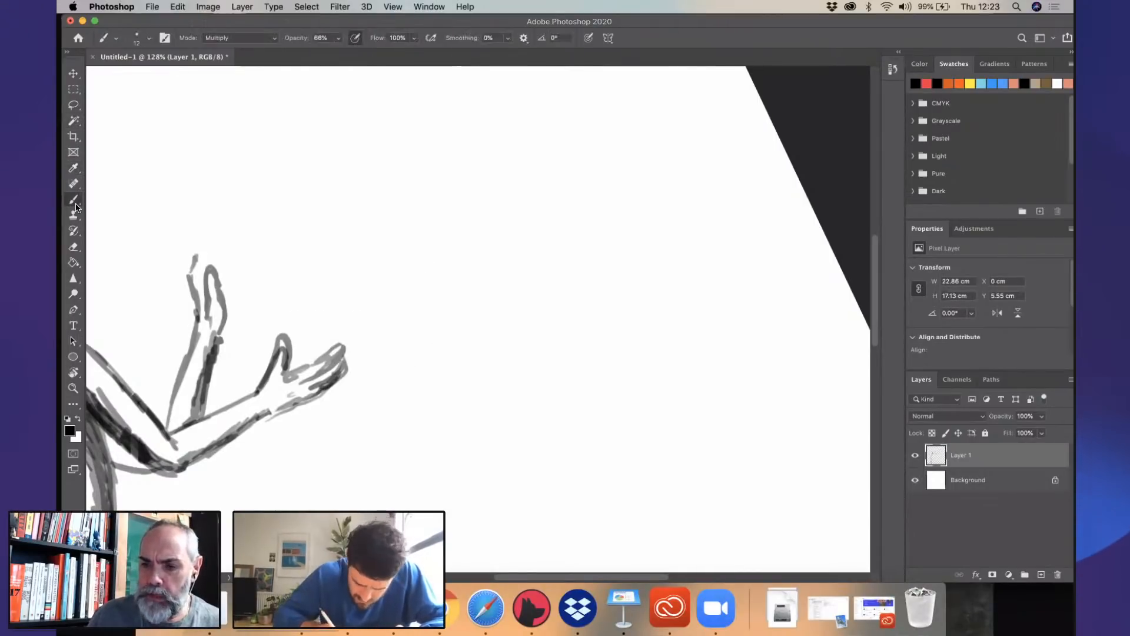
# - Draw a small peaked mark above the first figure's lower hand and curled fingers on the raised hand
pyautogui.moveTo(325, 319)
pyautogui.mouseDown()
pyautogui.moveTo(347, 326)
pyautogui.moveTo(310, 340)
pyautogui.mouseUp()
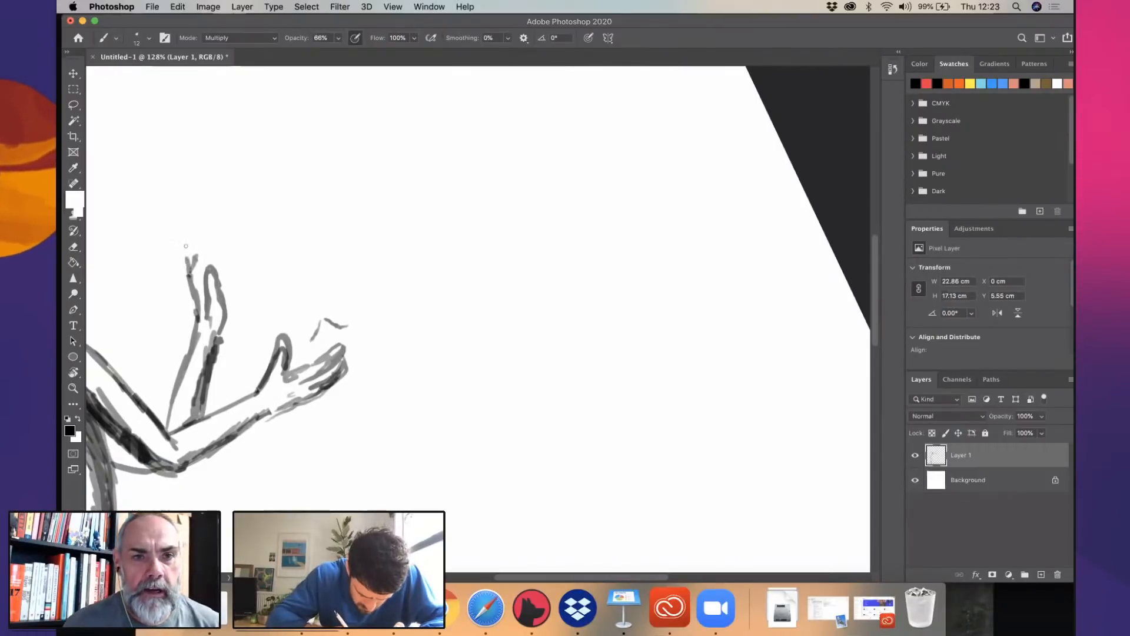
pyautogui.moveTo(189, 262)
pyautogui.mouseDown()
pyautogui.moveTo(227, 264)
pyautogui.moveTo(221, 240)
pyautogui.moveTo(235, 246)
pyautogui.moveTo(231, 257)
pyautogui.moveTo(191, 236)
pyautogui.moveTo(241, 246)
pyautogui.mouseUp()
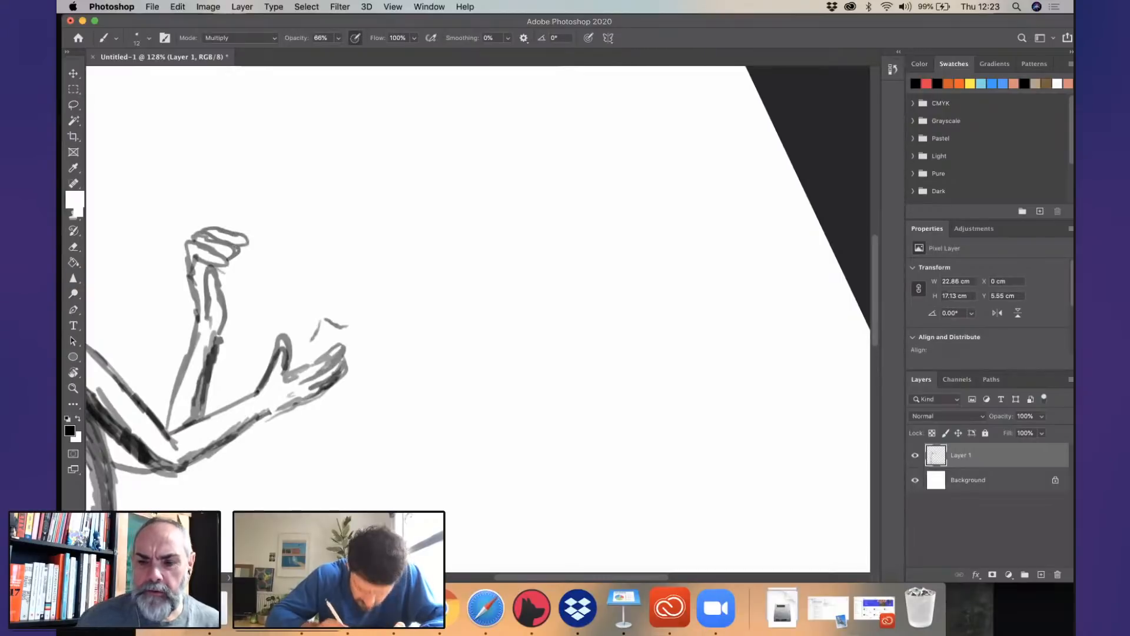
pyautogui.scroll(-5, 310, 271)
pyautogui.moveTo(379, 283); pyautogui.dragTo(536, 238)
pyautogui.scroll(5, 420, 216)
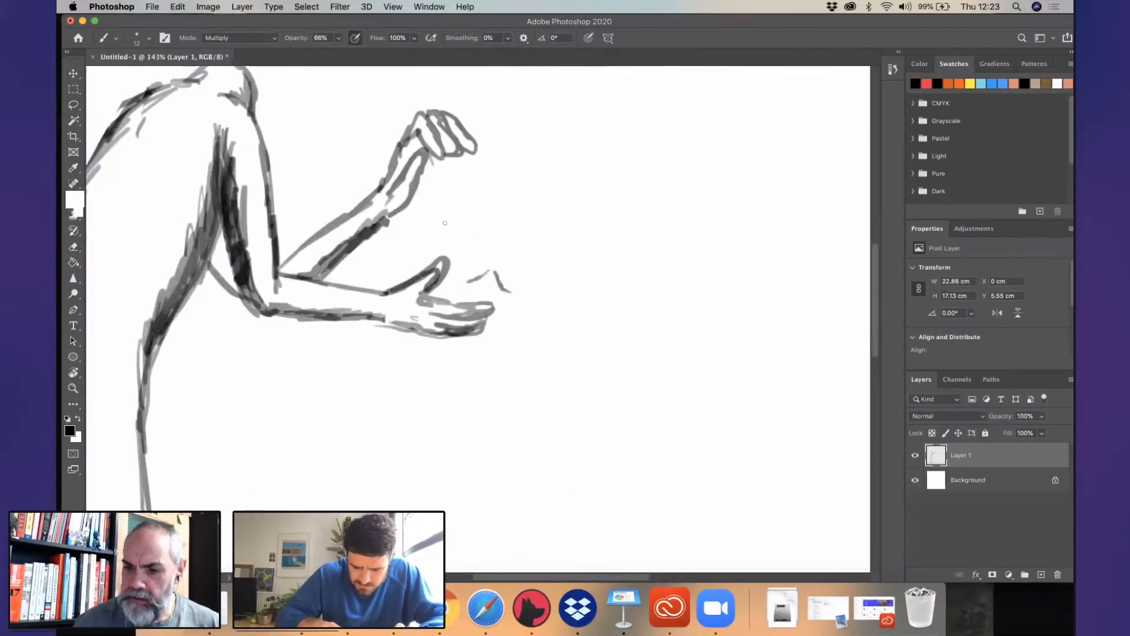
pyautogui.moveTo(544, 197); pyautogui.dragTo(510, 265)
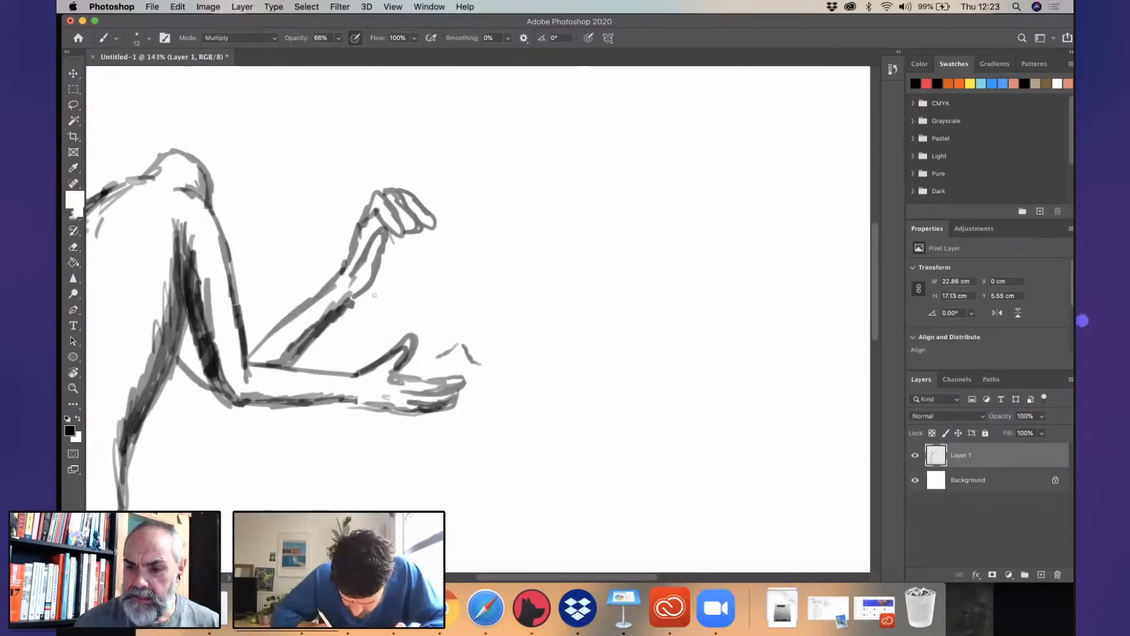
# - Draw an oval object held between the first figure's two hands and darken its near edge and the raised wrist
pyautogui.moveTo(371, 283); pyautogui.dragTo(396, 332)
pyautogui.moveTo(437, 322)
pyautogui.mouseDown()
pyautogui.moveTo(431, 332)
pyautogui.moveTo(438, 225)
pyautogui.moveTo(421, 334)
pyautogui.mouseUp()
pyautogui.moveTo(370, 291)
pyautogui.mouseDown()
pyautogui.moveTo(374, 317)
pyautogui.moveTo(396, 336)
pyautogui.mouseUp()
pyautogui.moveTo(403, 234)
pyautogui.mouseDown()
pyautogui.moveTo(376, 281)
pyautogui.moveTo(392, 332)
pyautogui.mouseUp()
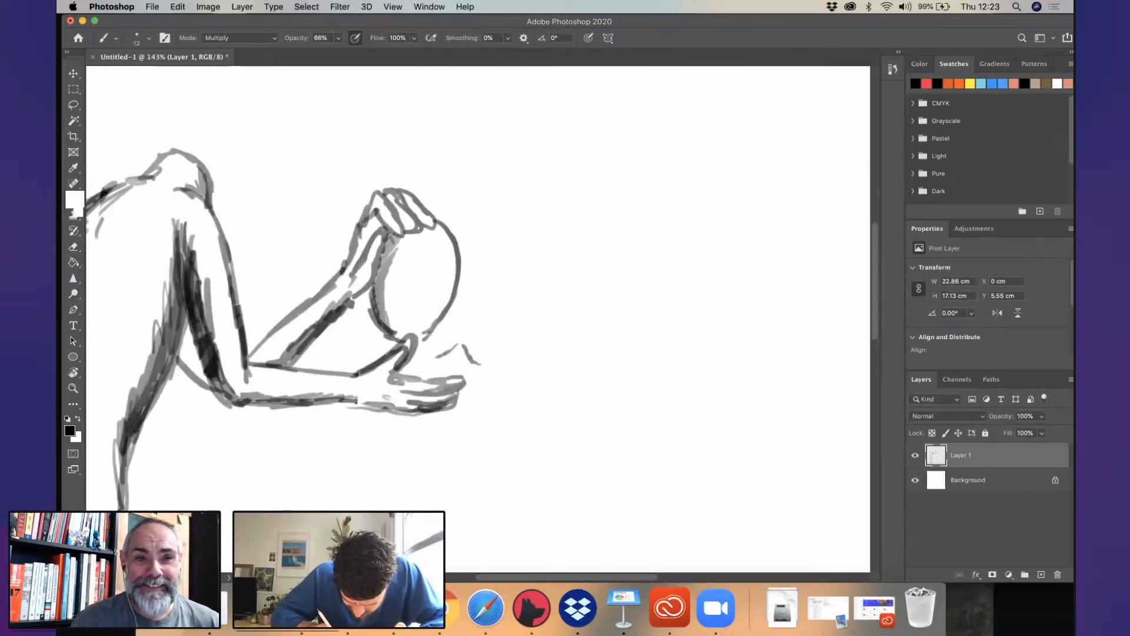
pyautogui.moveTo(394, 244); pyautogui.dragTo(386, 263)
pyautogui.moveTo(377, 214); pyautogui.dragTo(365, 249)
pyautogui.moveTo(372, 286); pyautogui.dragTo(365, 307)
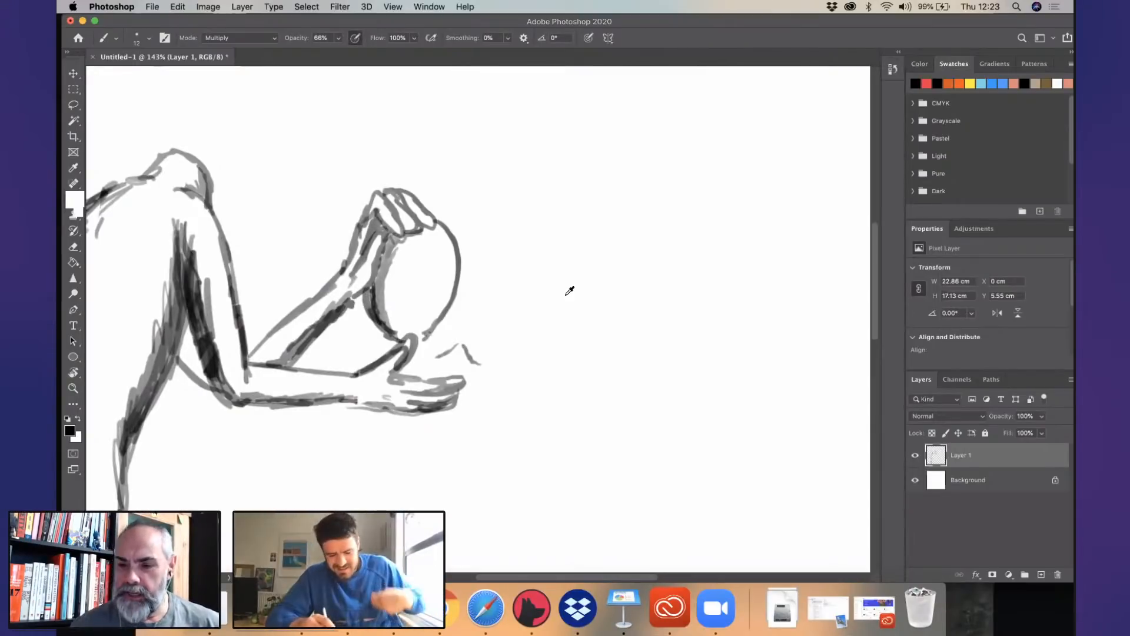
# - Draw the front line of the second figure's leg from the thigh down to the toes below the ground line
pyautogui.scroll(-5, 625, 363)
pyautogui.press('r')
pyautogui.moveTo(442, 403); pyautogui.dragTo(473, 410)
pyautogui.moveTo(588, 413); pyautogui.dragTo(431, 306)
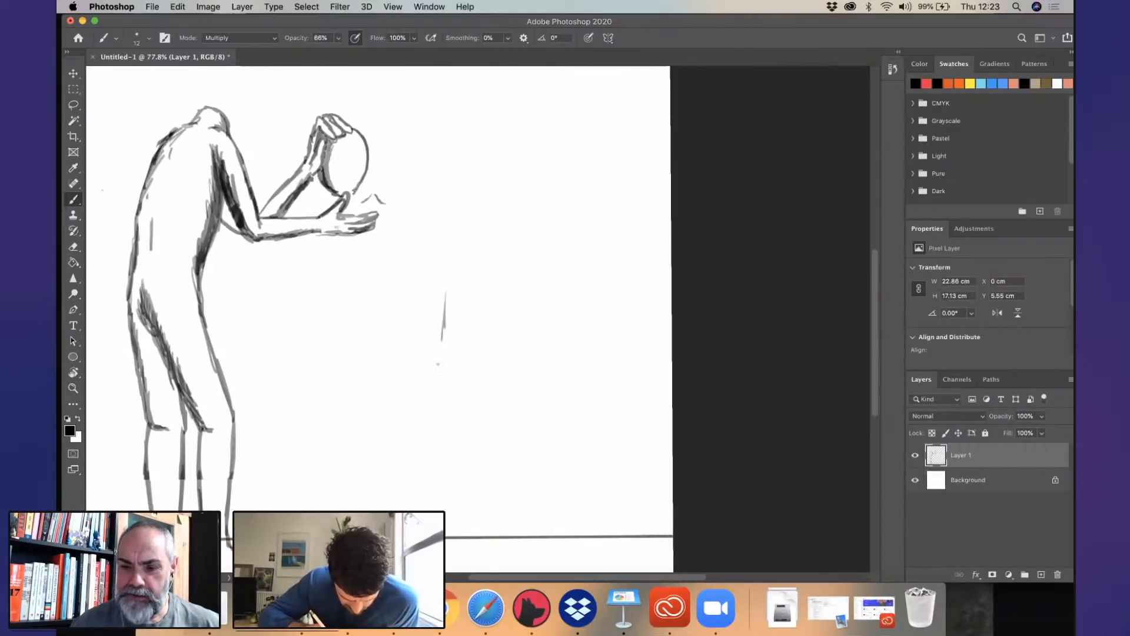
pyautogui.moveTo(438, 363)
pyautogui.mouseDown()
pyautogui.moveTo(433, 412)
pyautogui.moveTo(438, 371)
pyautogui.mouseUp()
pyautogui.moveTo(448, 293); pyautogui.dragTo(444, 332)
pyautogui.moveTo(435, 362)
pyautogui.mouseDown()
pyautogui.moveTo(433, 420)
pyautogui.moveTo(434, 328)
pyautogui.mouseUp()
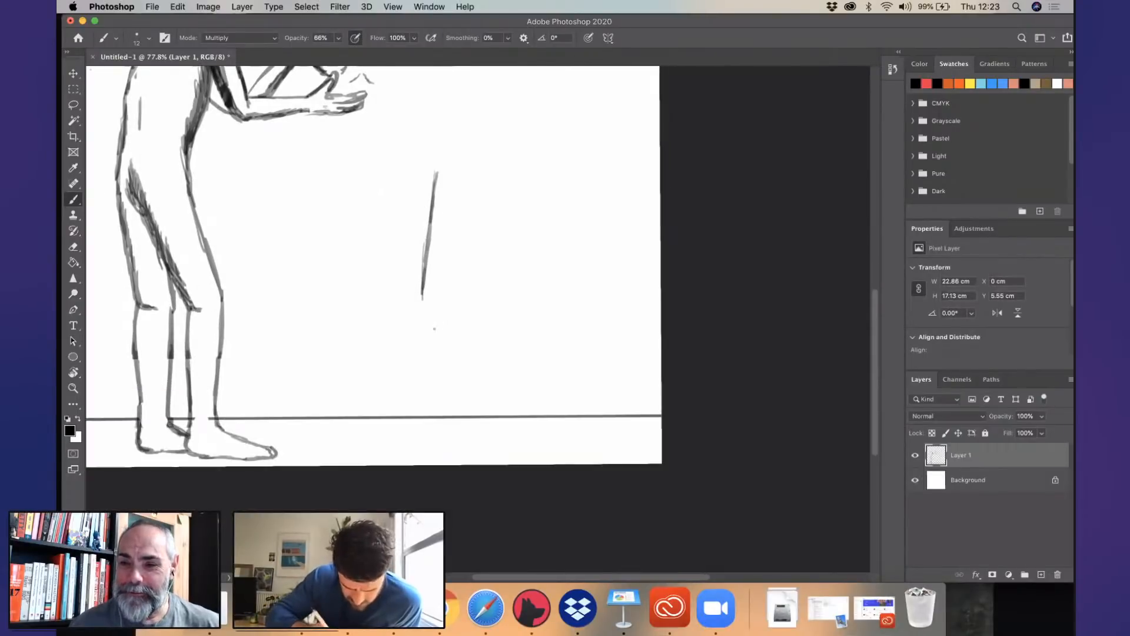
pyautogui.rightClick(420, 287)
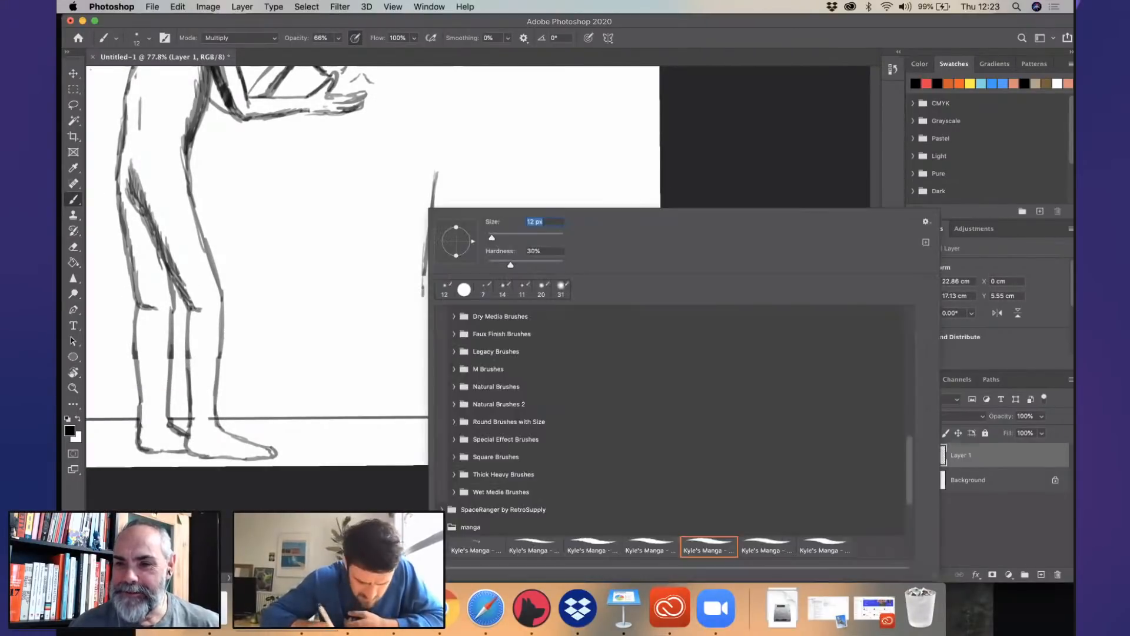
pyautogui.moveTo(424, 274); pyautogui.dragTo(425, 328)
pyautogui.moveTo(423, 293)
pyautogui.mouseDown()
pyautogui.moveTo(421, 426)
pyautogui.moveTo(378, 453)
pyautogui.mouseUp()
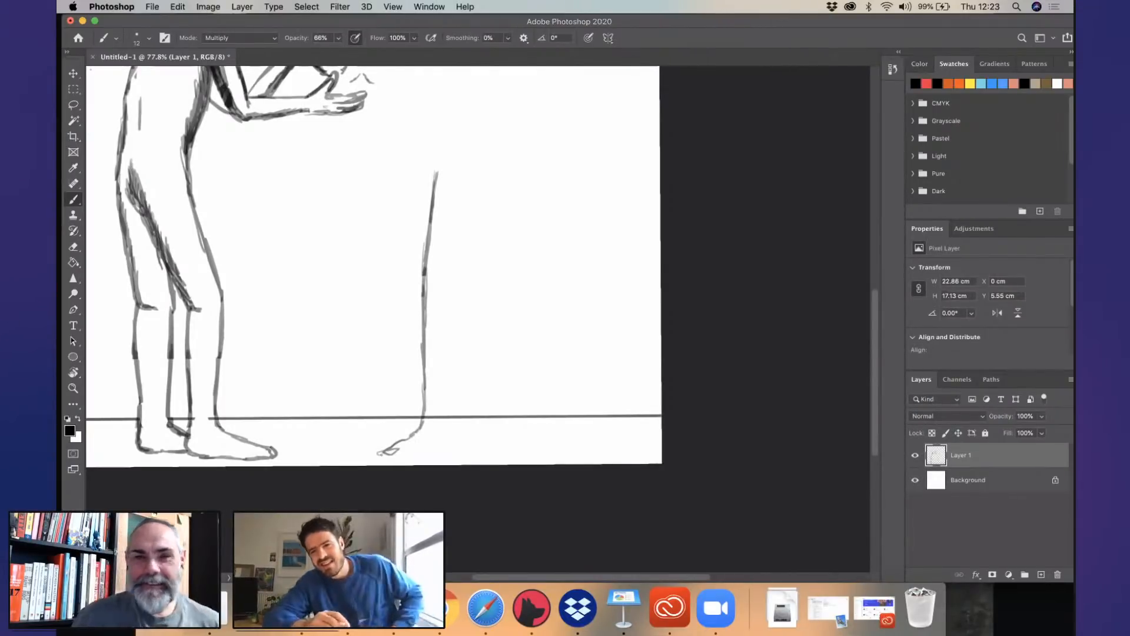
# - Set the brush size to 17 px and draw the second figure's sole, heel and back of the leg up to the thigh
pyautogui.click(147, 38)
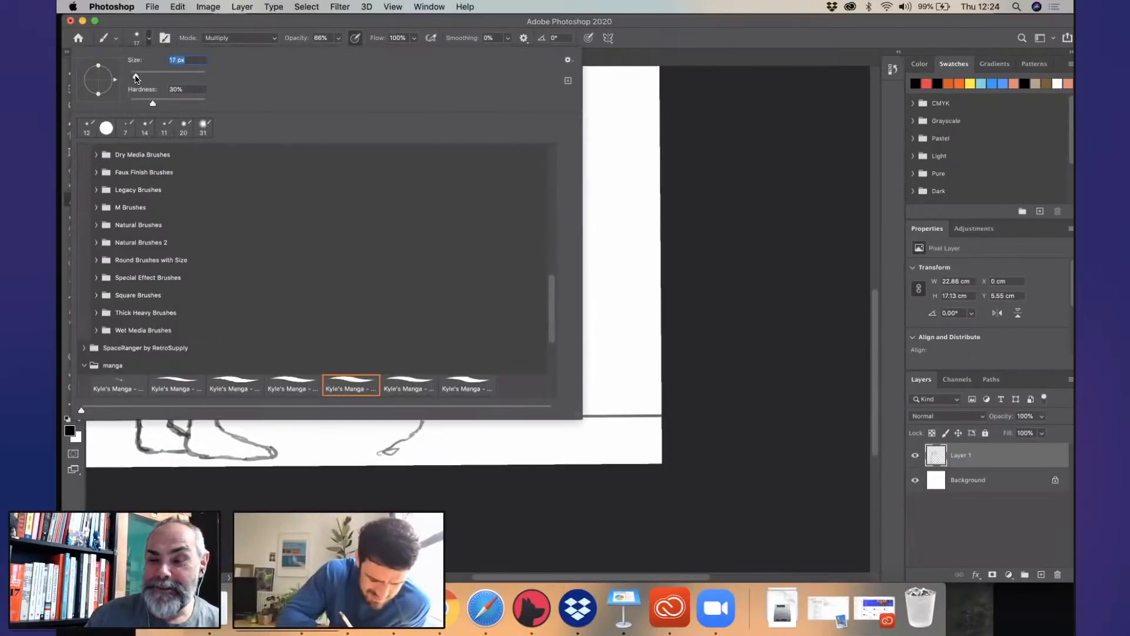
pyautogui.click(557, 22)
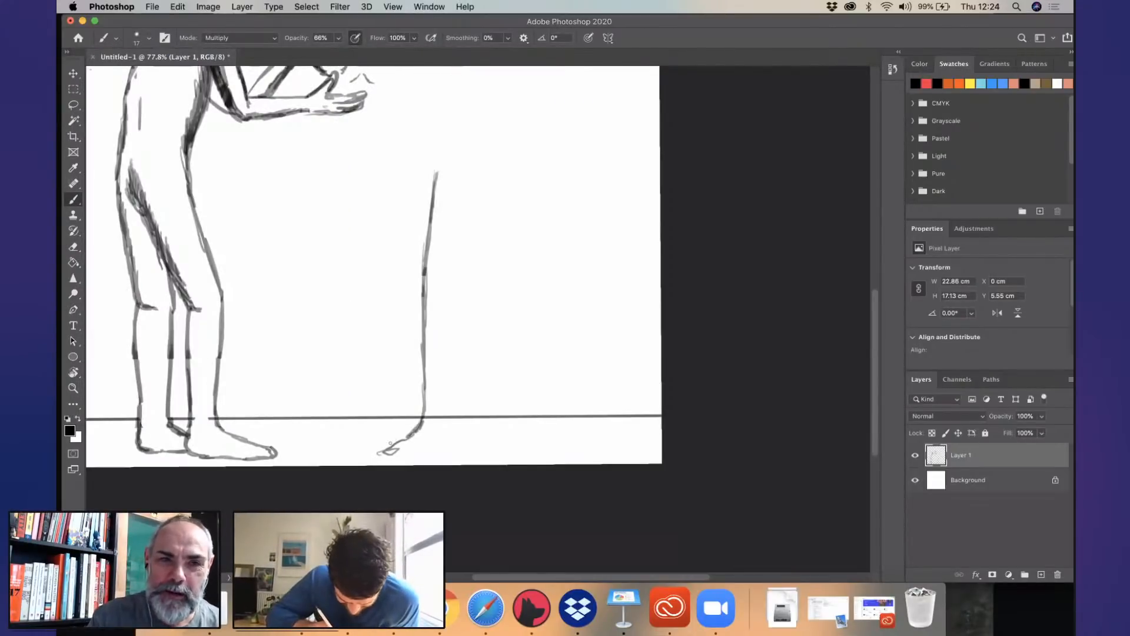
pyautogui.moveTo(381, 454); pyautogui.dragTo(443, 452)
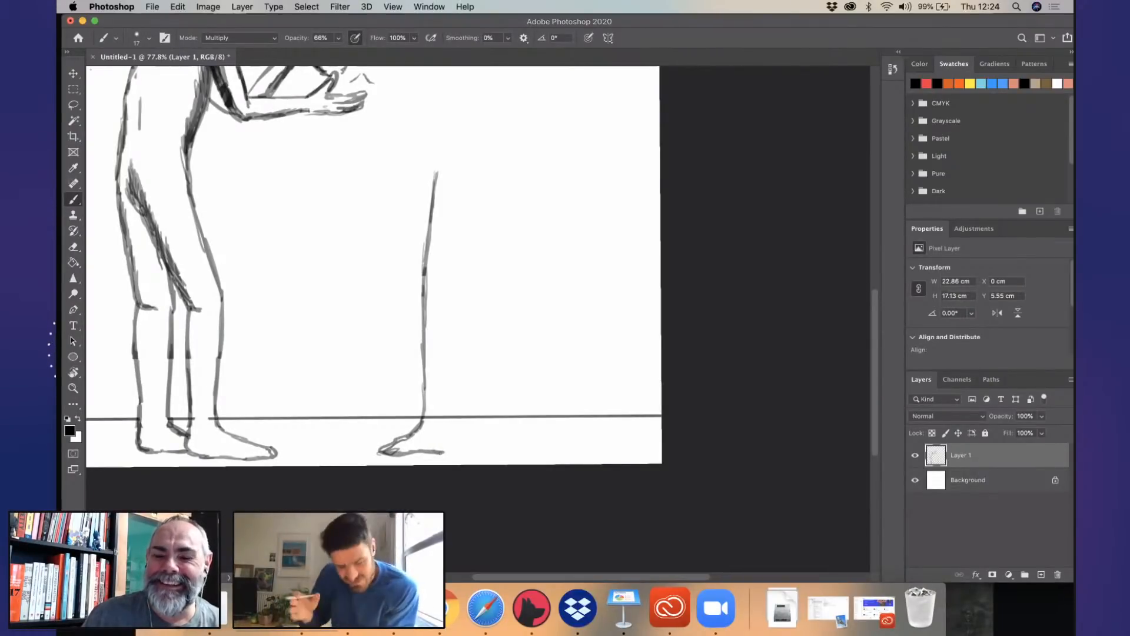
pyautogui.moveTo(444, 453)
pyautogui.mouseDown()
pyautogui.moveTo(460, 436)
pyautogui.moveTo(453, 282)
pyautogui.moveTo(478, 187)
pyautogui.mouseUp()
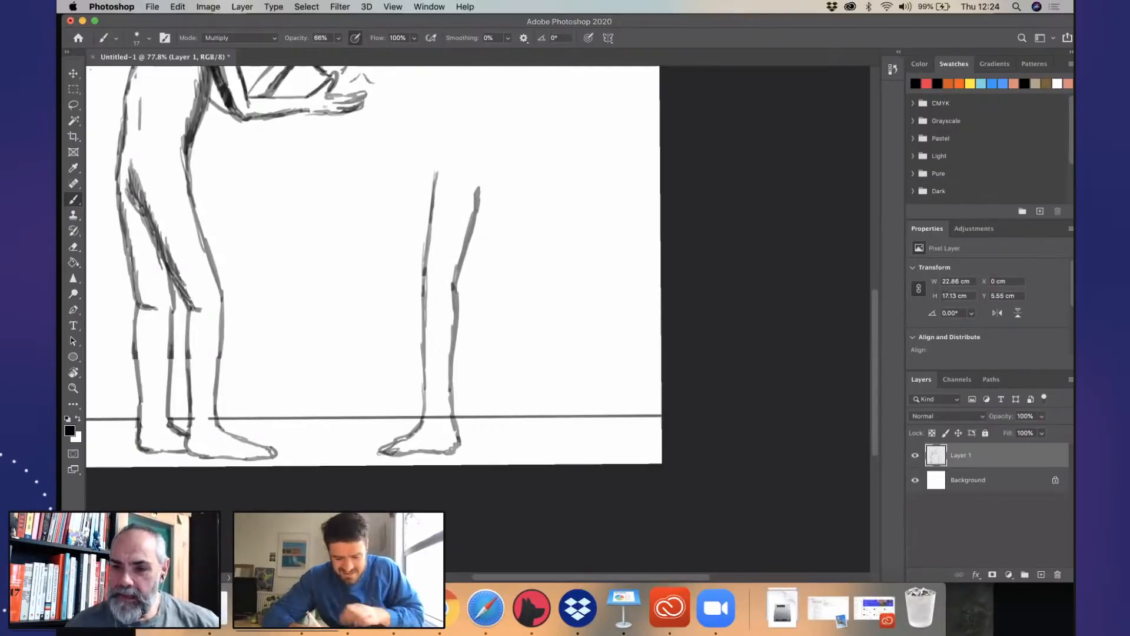
# - Remove the second figure's thigh and knee lines, keeping the lower calf and foot
pyautogui.press('super+z')
pyautogui.press('super+z')
pyautogui.press('super+z')
pyautogui.press('super+z')
pyautogui.press('super+z')
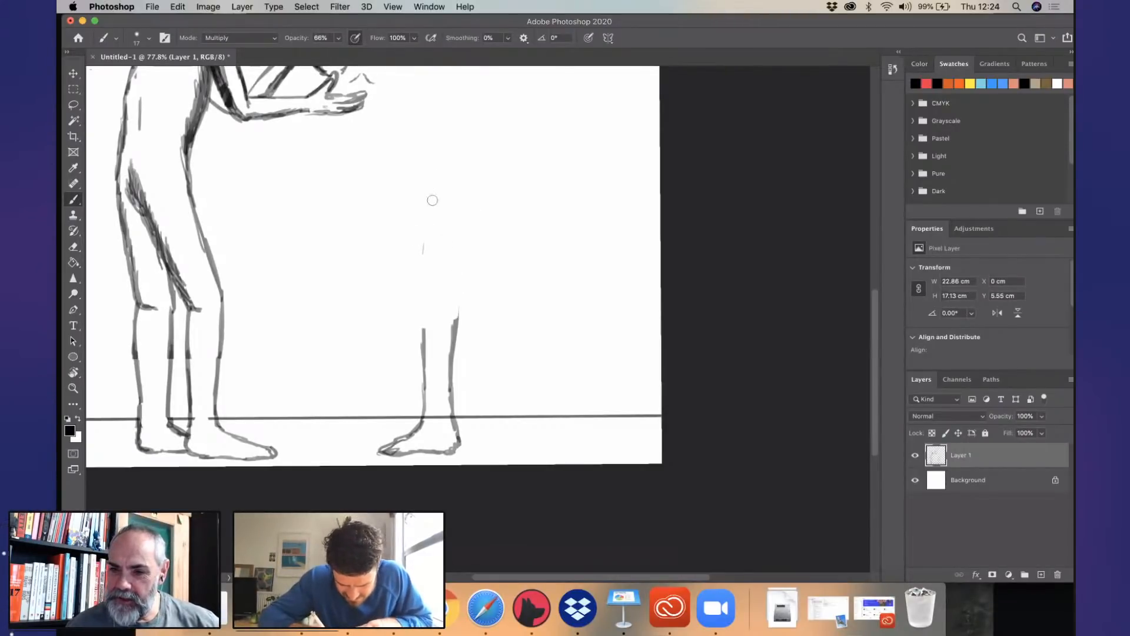
pyautogui.press('super+z')
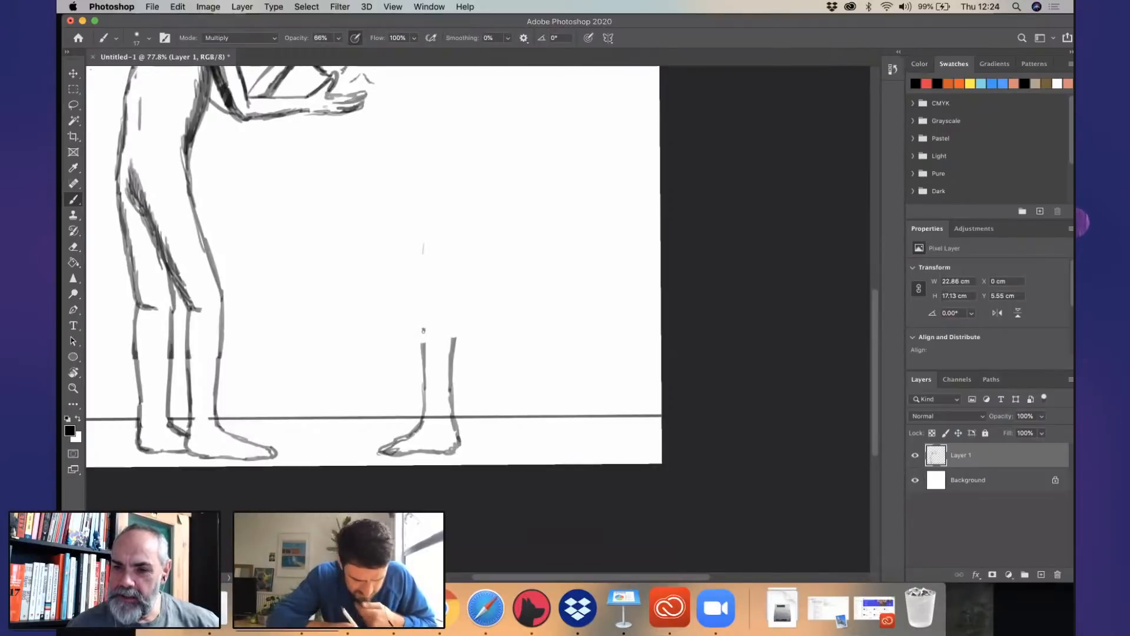
# - Redraw the second figure's knee and thigh with the brush, extending the back line up to the buttock
pyautogui.click(75, 167)
pyautogui.click(74, 200)
pyautogui.moveTo(424, 353); pyautogui.dragTo(425, 216)
pyautogui.moveTo(454, 311); pyautogui.dragTo(453, 348)
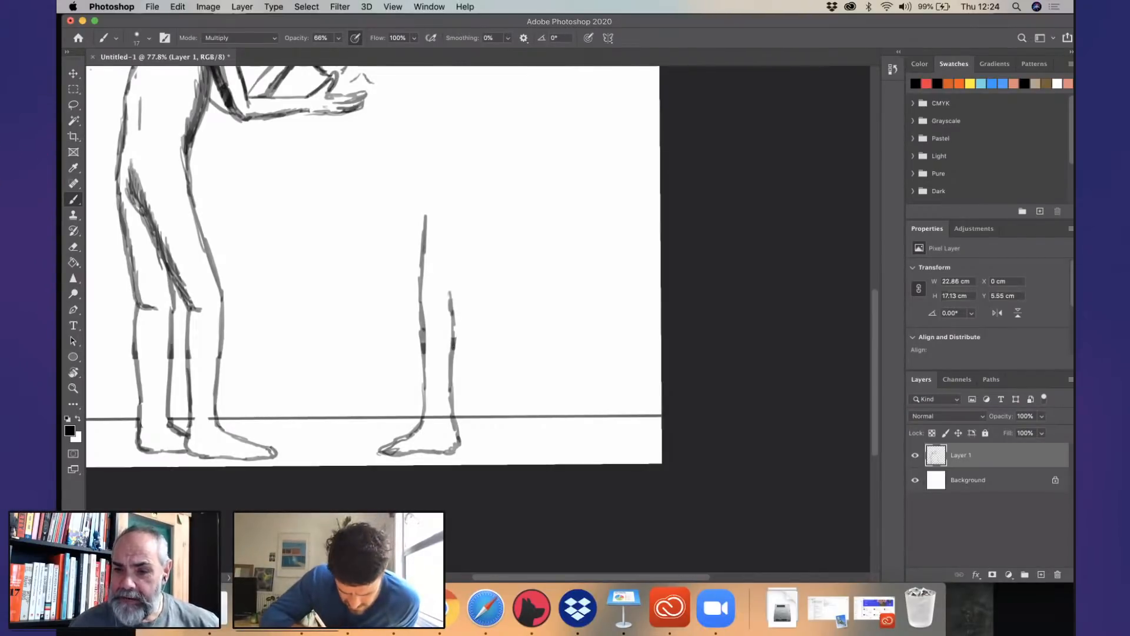
pyautogui.moveTo(456, 262); pyautogui.dragTo(478, 151)
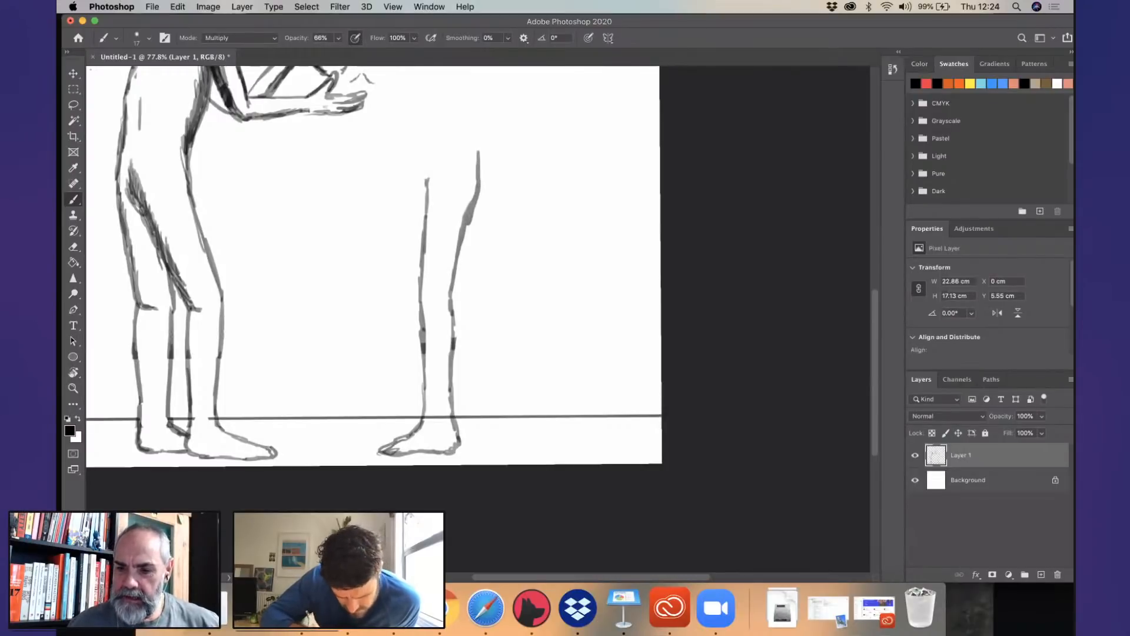
# - Draw the second figure's rear leg stepping back with a raised heel, and darken the back of its thigh
pyautogui.moveTo(476, 296); pyautogui.dragTo(486, 318)
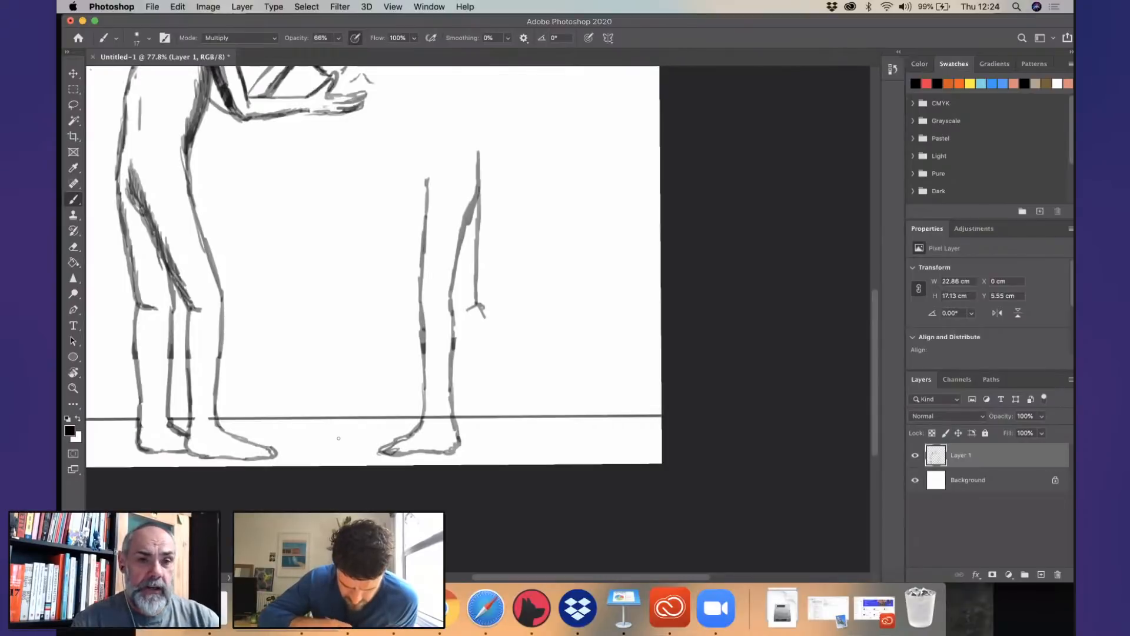
pyautogui.hscroll(5, 338, 438)
pyautogui.scroll(1, 338, 438)
pyautogui.moveTo(319, 336)
pyautogui.mouseDown()
pyautogui.moveTo(337, 395)
pyautogui.moveTo(318, 463)
pyautogui.moveTo(345, 478)
pyautogui.moveTo(353, 446)
pyautogui.moveTo(341, 406)
pyautogui.mouseUp()
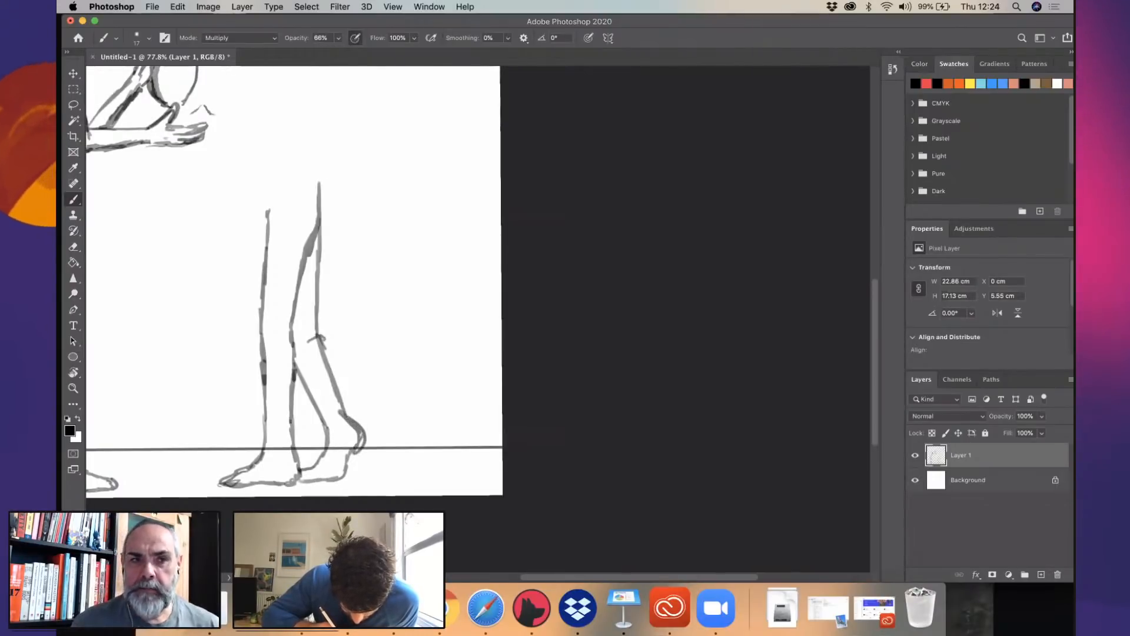
pyautogui.moveTo(324, 339)
pyautogui.mouseDown()
pyautogui.moveTo(309, 329)
pyautogui.moveTo(323, 179)
pyautogui.mouseUp()
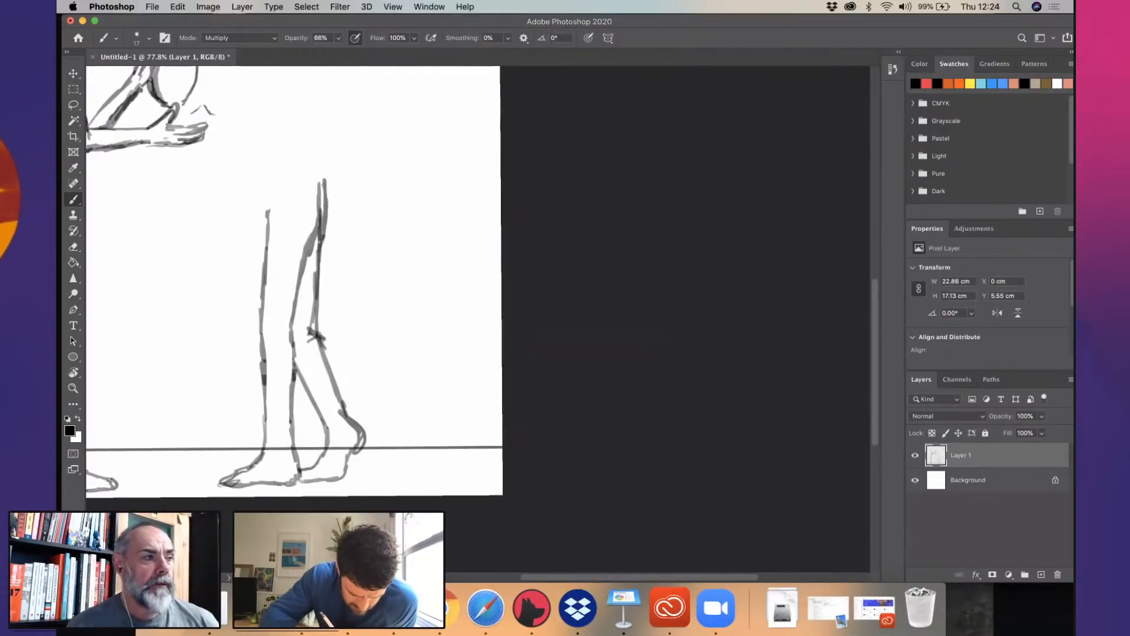
# - Draw the second figure's belly line and a long back line rising above the hips
pyautogui.moveTo(476, 344); pyautogui.dragTo(686, 382)
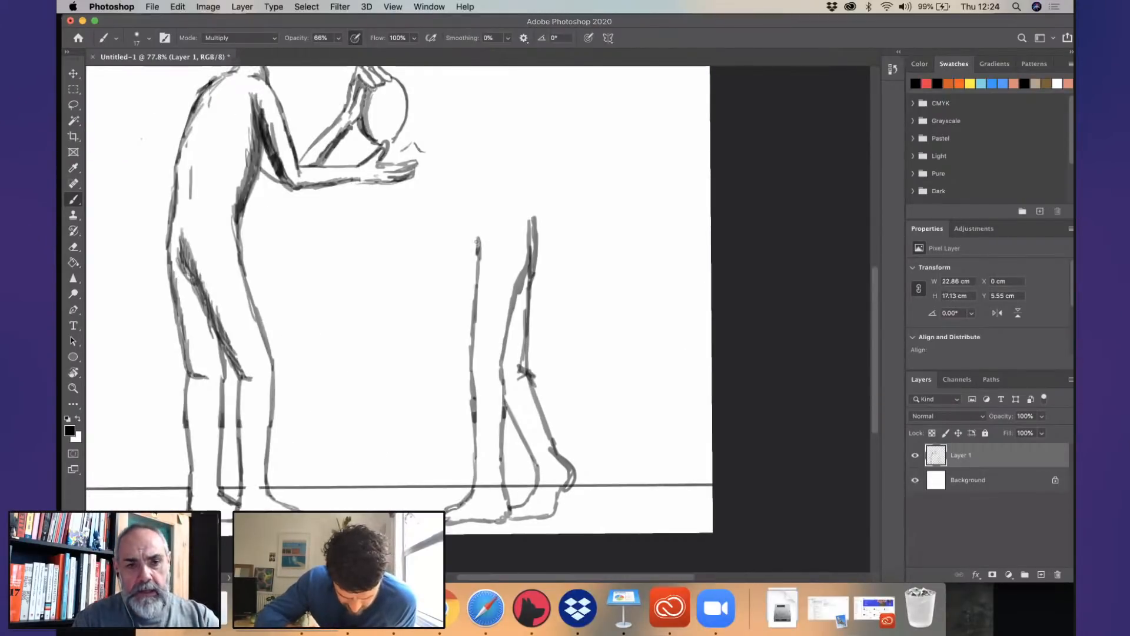
pyautogui.click(480, 298)
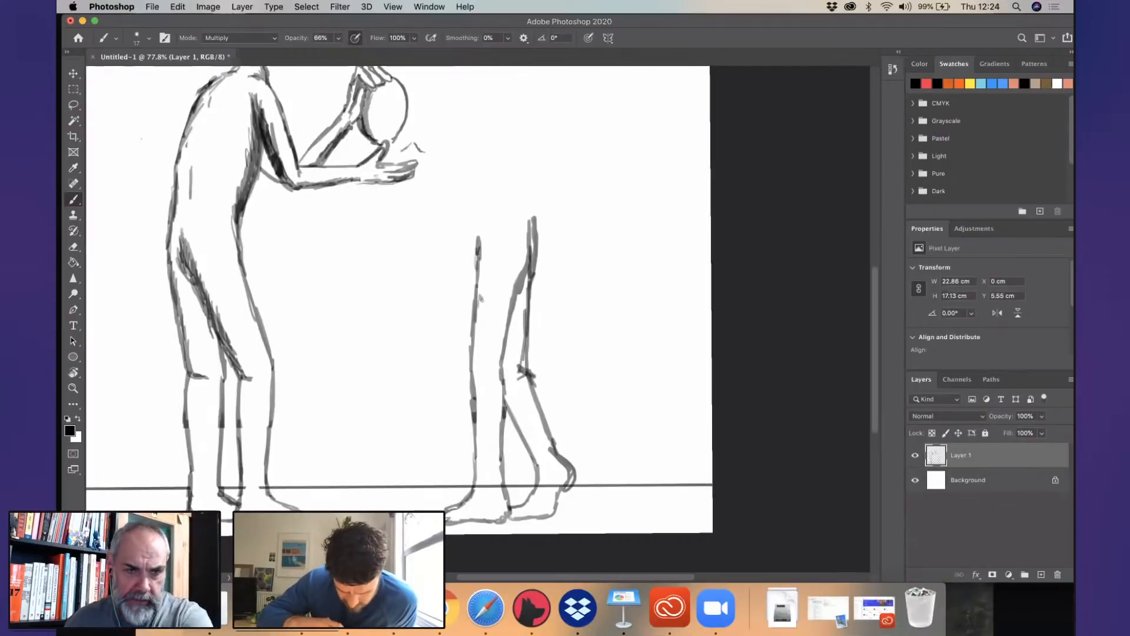
pyautogui.moveTo(476, 195); pyautogui.dragTo(496, 349)
pyautogui.moveTo(503, 388); pyautogui.dragTo(490, 338)
pyautogui.moveTo(554, 386); pyautogui.dragTo(549, 256)
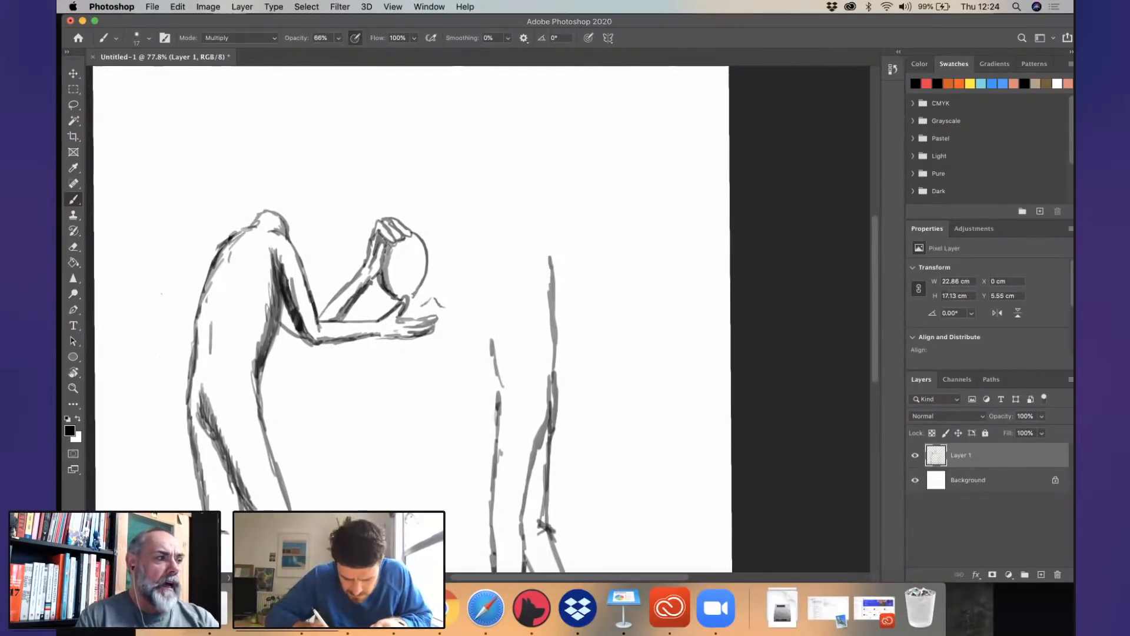
# - Erase the first figure's lower forearm and open hand, along with its upper arm and elbow, keeping the hand on the oval
pyautogui.moveTo(422, 339)
pyautogui.mouseDown()
pyautogui.moveTo(386, 311)
pyautogui.moveTo(405, 300)
pyautogui.moveTo(417, 336)
pyautogui.moveTo(437, 328)
pyautogui.moveTo(384, 322)
pyautogui.moveTo(326, 334)
pyautogui.mouseUp()
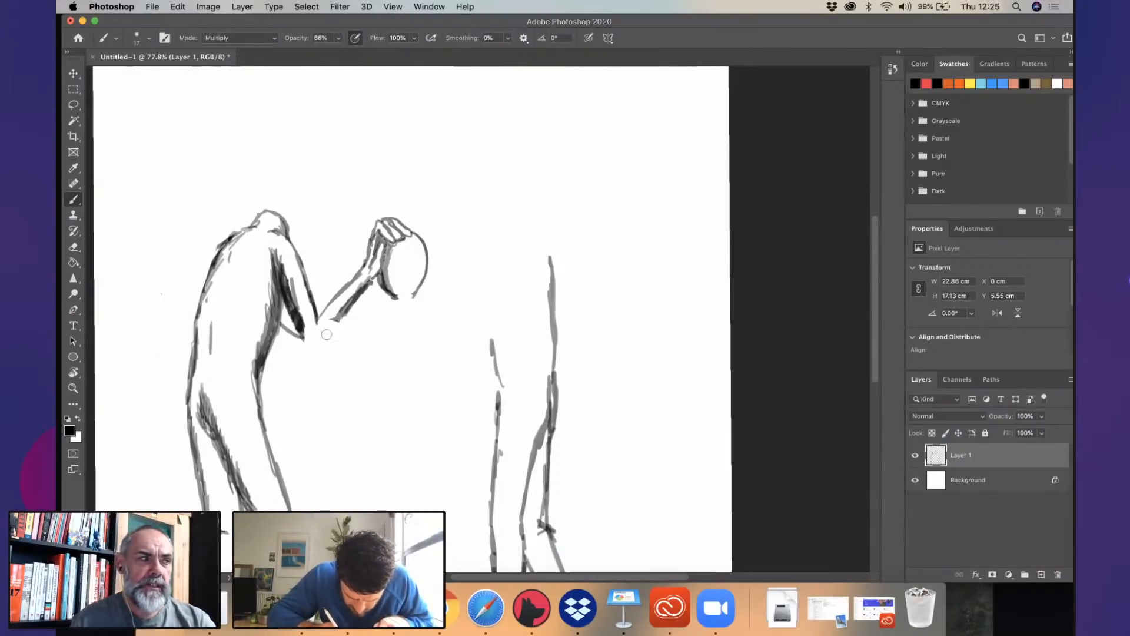
pyautogui.moveTo(292, 280); pyautogui.dragTo(296, 326)
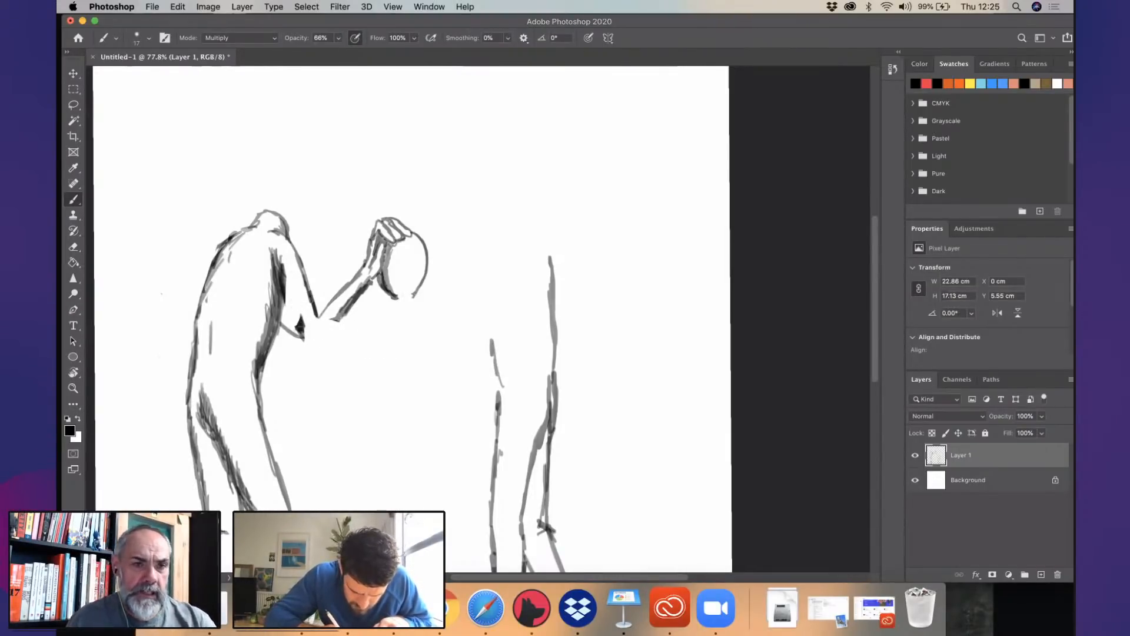
pyautogui.moveTo(293, 248); pyautogui.dragTo(311, 296)
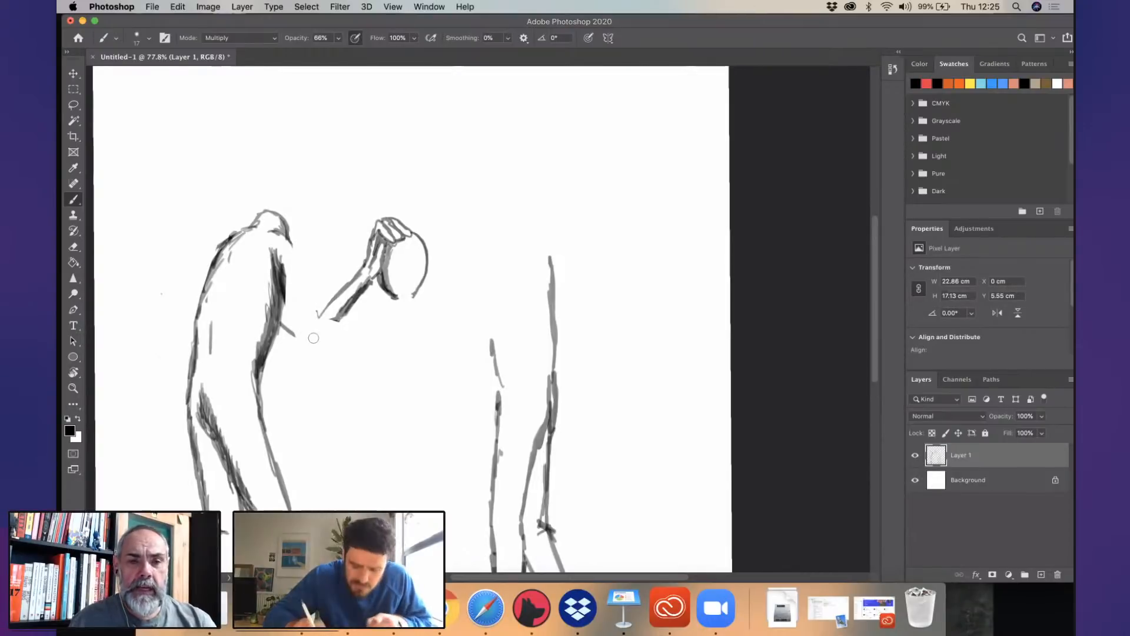
# - Redraw the first figure's upper arm and bend a forearm back to its hip, adding a hand there and shading under the arm
pyautogui.moveTo(287, 239)
pyautogui.mouseDown()
pyautogui.moveTo(325, 296)
pyautogui.moveTo(290, 305)
pyautogui.moveTo(316, 326)
pyautogui.mouseUp()
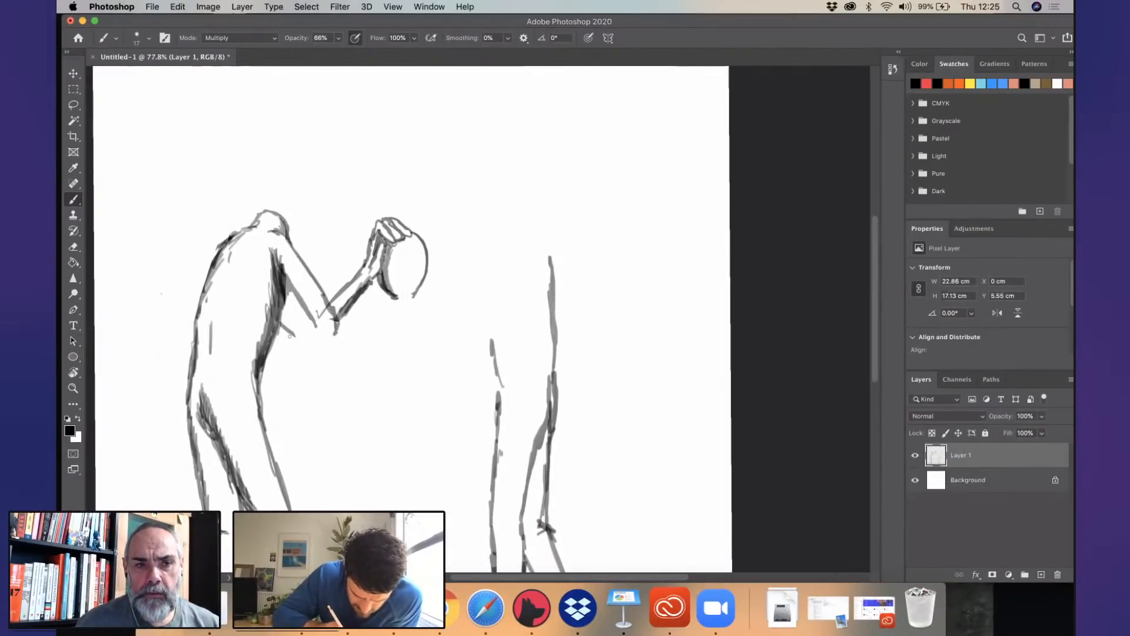
pyautogui.moveTo(269, 348)
pyautogui.mouseDown()
pyautogui.moveTo(242, 396)
pyautogui.moveTo(296, 358)
pyautogui.mouseUp()
pyautogui.moveTo(338, 323); pyautogui.dragTo(298, 355)
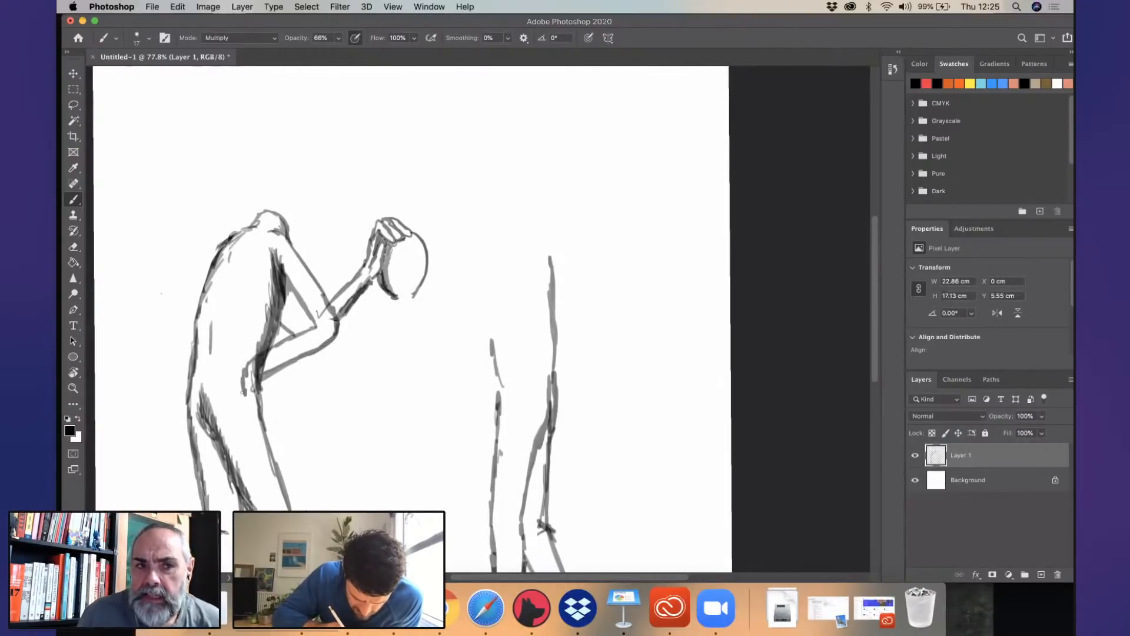
pyautogui.moveTo(242, 386)
pyautogui.mouseDown()
pyautogui.moveTo(245, 415)
pyautogui.moveTo(275, 412)
pyautogui.moveTo(255, 389)
pyautogui.moveTo(273, 402)
pyautogui.mouseUp()
pyautogui.moveTo(272, 403); pyautogui.dragTo(263, 394)
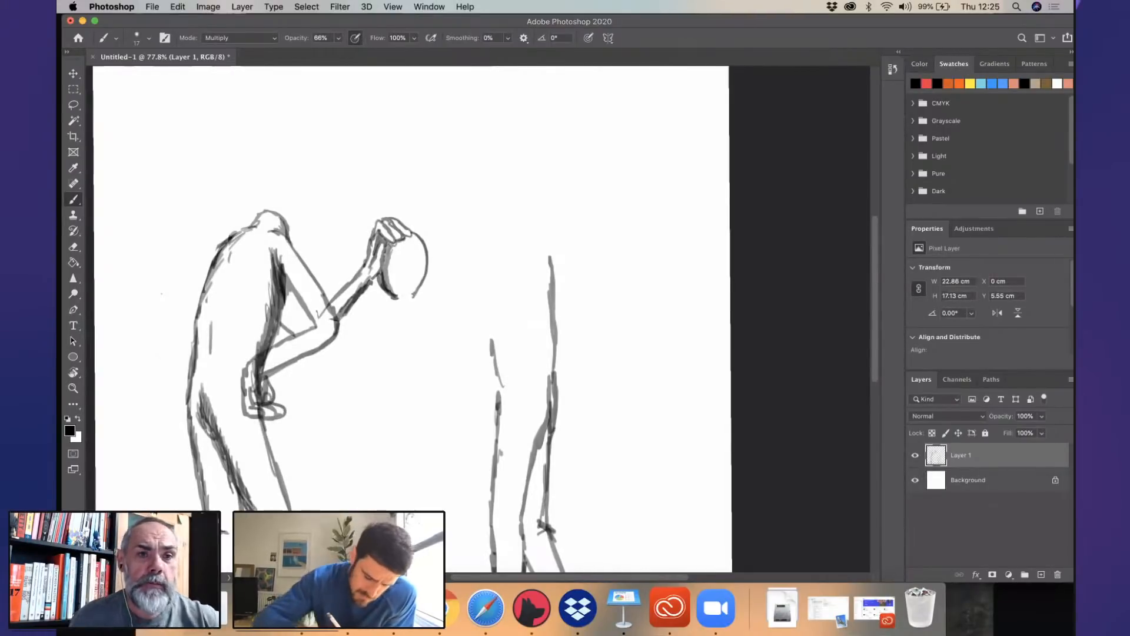
pyautogui.moveTo(272, 253)
pyautogui.mouseDown()
pyautogui.moveTo(281, 289)
pyautogui.moveTo(266, 314)
pyautogui.moveTo(288, 285)
pyautogui.mouseUp()
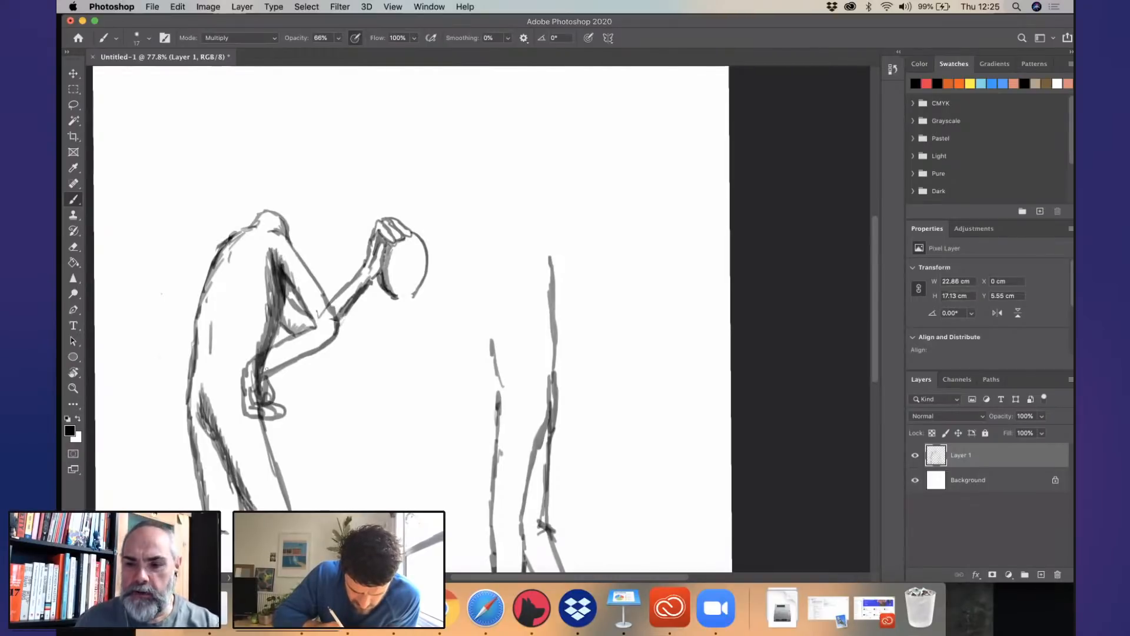
# - Erase the back line of the first figure's rear lower leg and redraw it from the knee to the heel
pyautogui.scroll(-5, 454, 349)
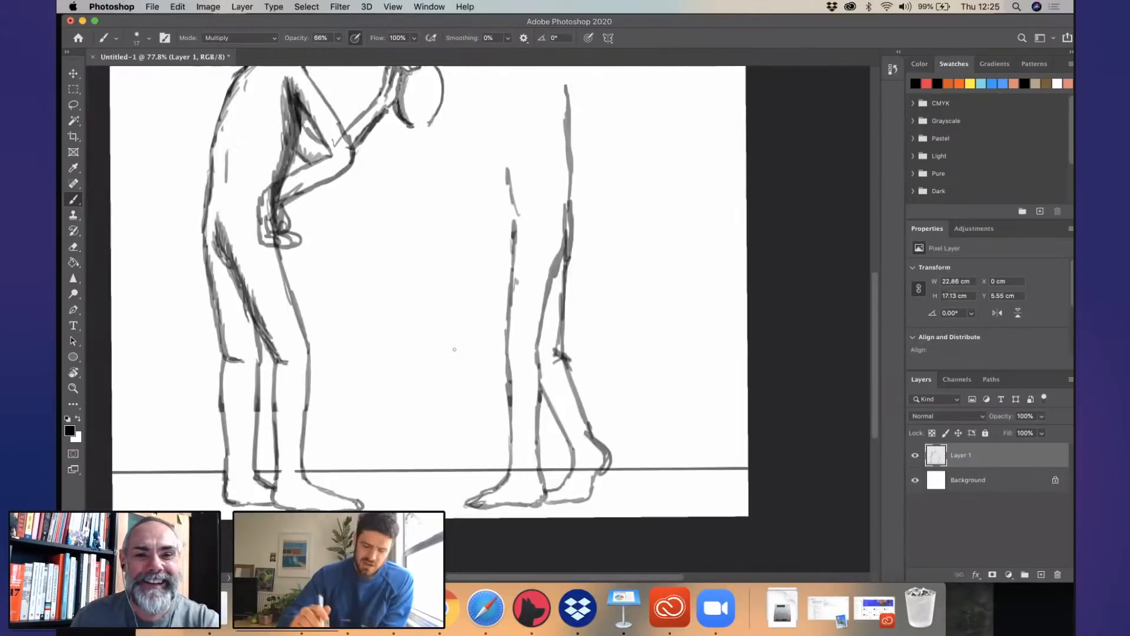
pyautogui.scroll(4, 459, 338)
pyautogui.scroll(-9, 458, 337)
pyautogui.hscroll(-5, 459, 337)
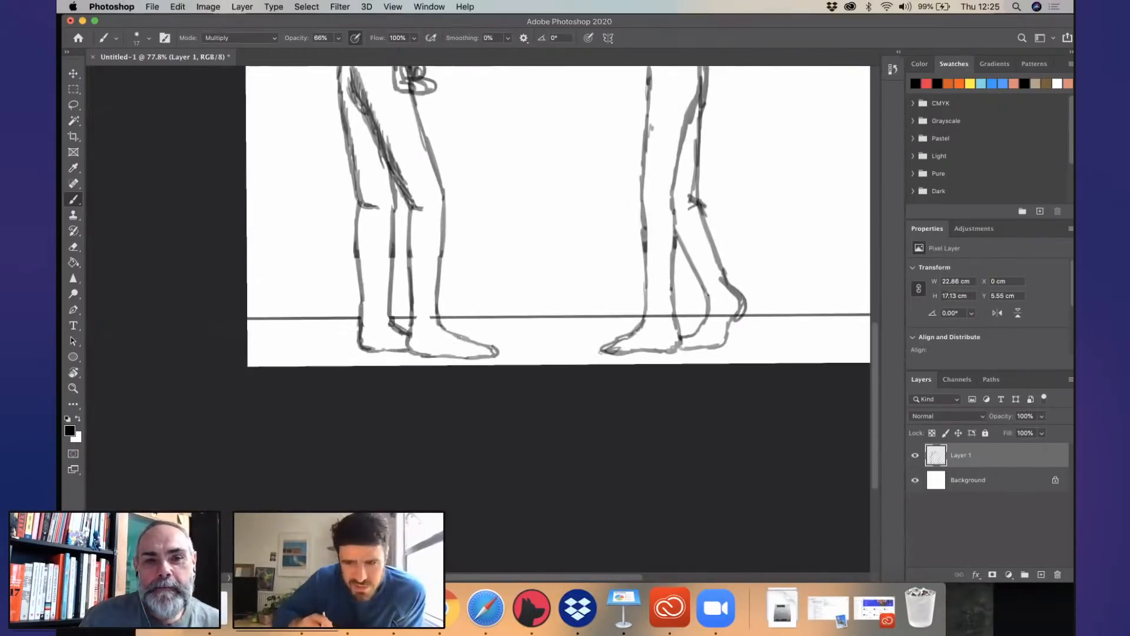
pyautogui.scroll(-5, 617, 263)
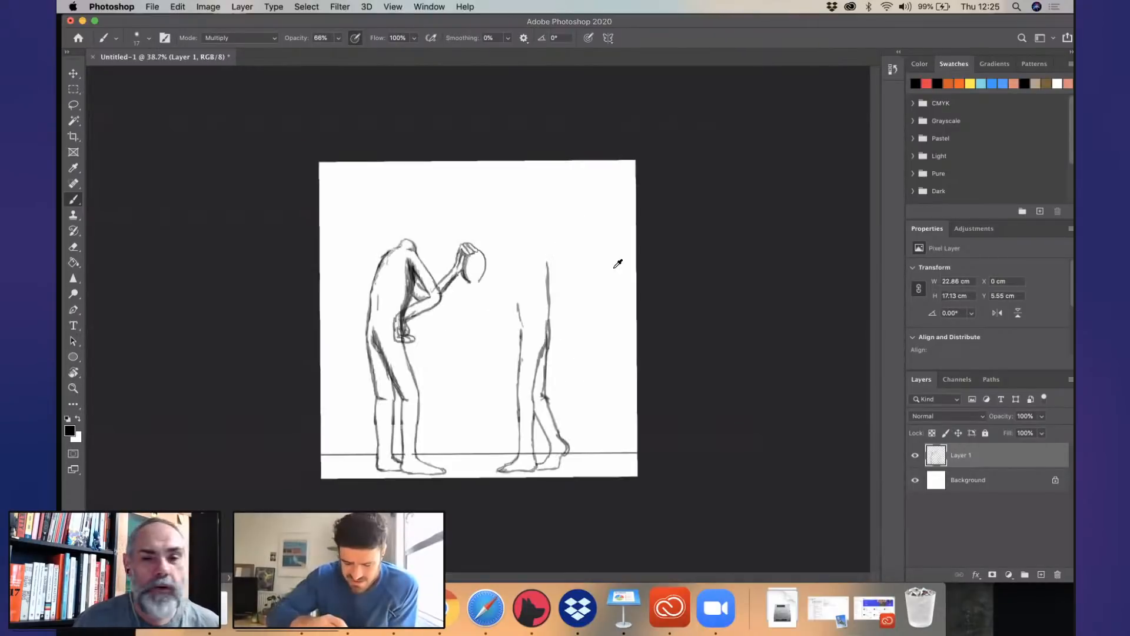
pyautogui.scroll(5, 428, 459)
pyautogui.scroll(-1, 428, 459)
pyautogui.moveTo(331, 435); pyautogui.dragTo(331, 317)
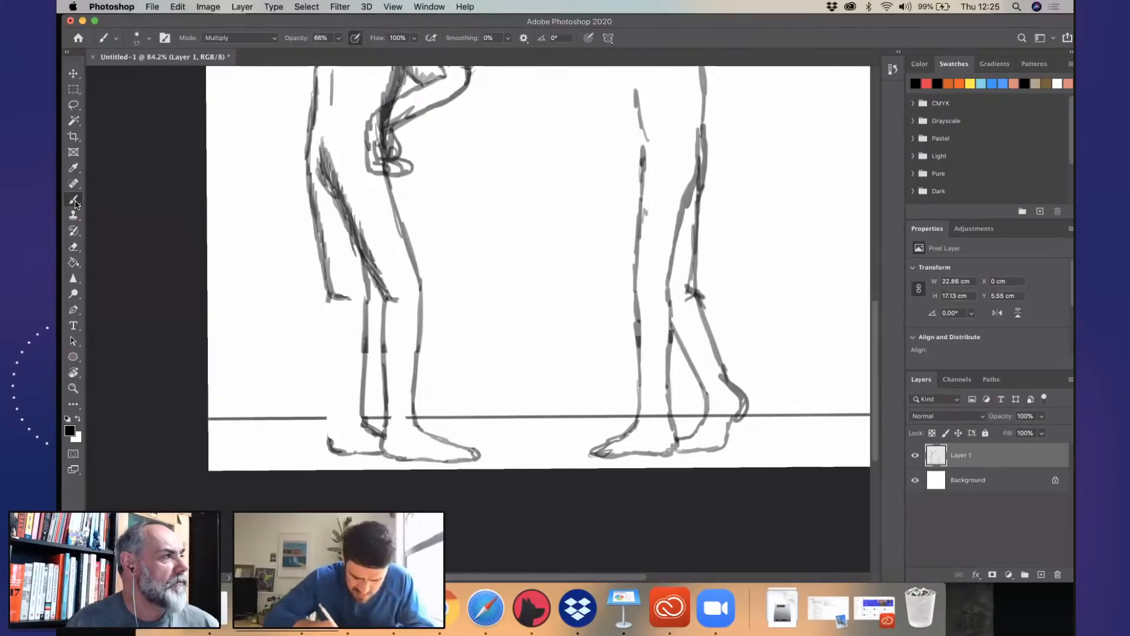
pyautogui.moveTo(326, 298); pyautogui.dragTo(331, 443)
pyautogui.click(329, 417)
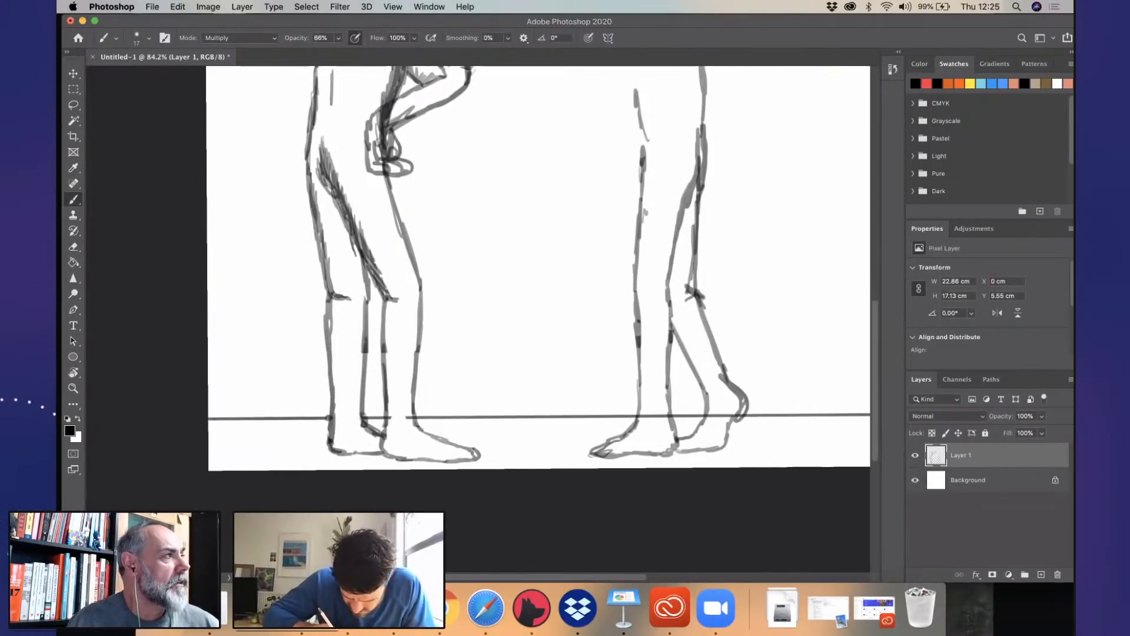
# - Hatch shading down the backs of both of the first figure's lower legs
pyautogui.scroll(3, 338, 349)
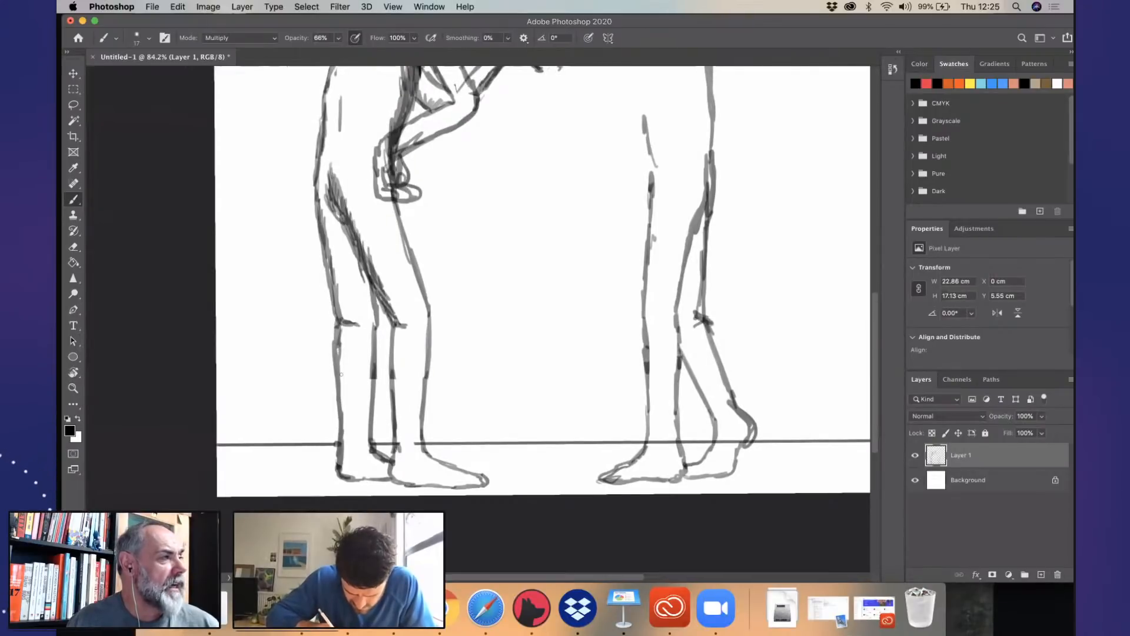
pyautogui.moveTo(344, 467); pyautogui.dragTo(340, 441)
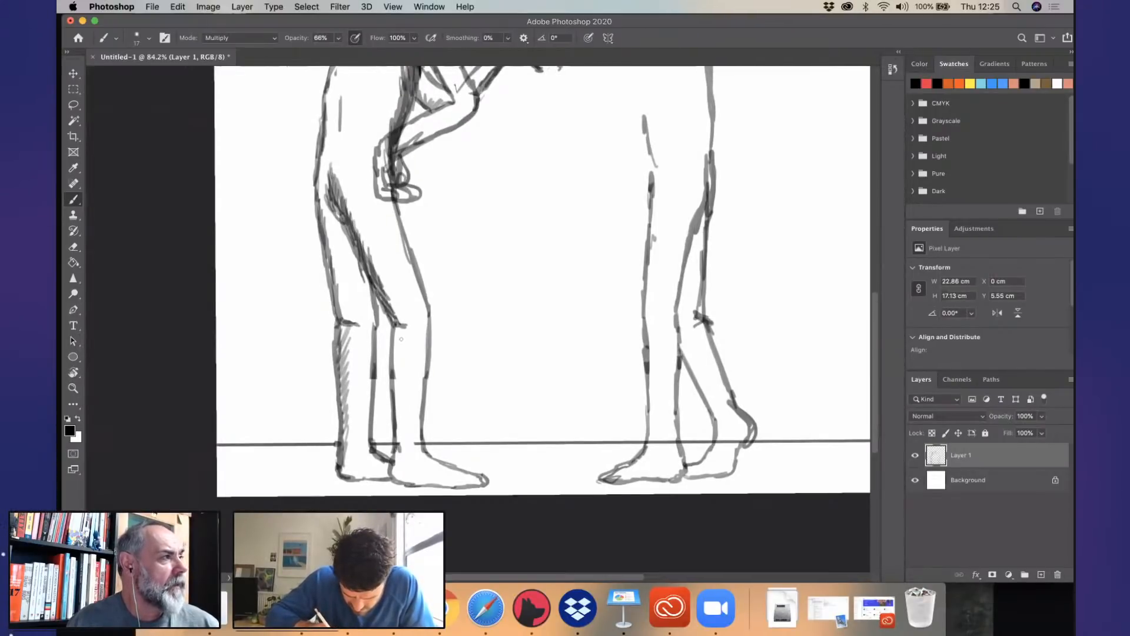
pyautogui.moveTo(400, 377); pyautogui.dragTo(400, 480)
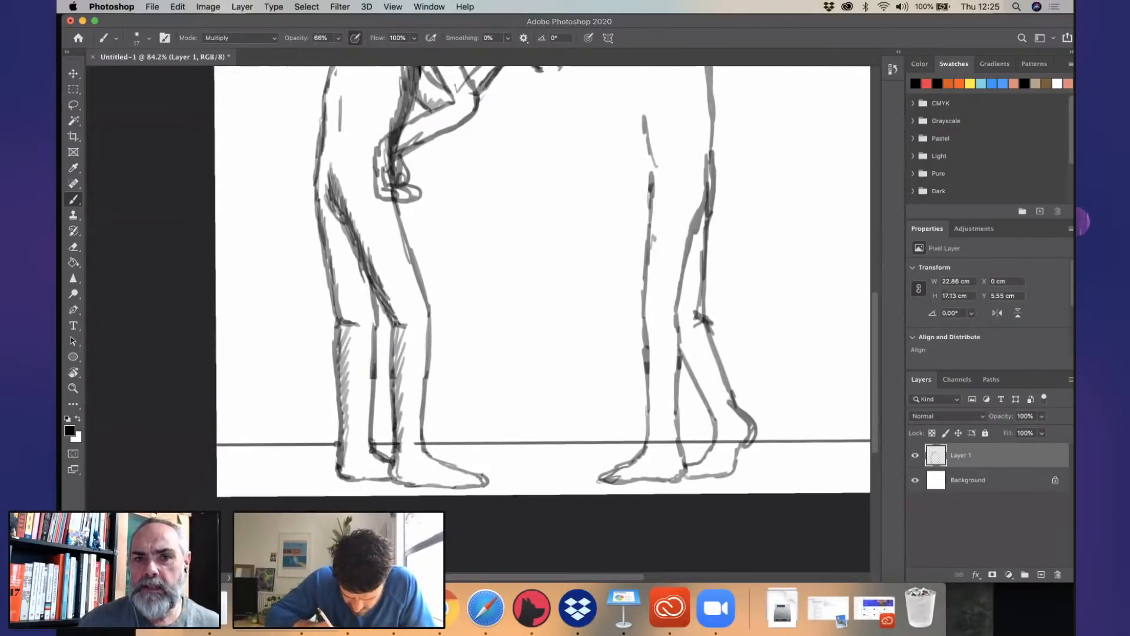
# - Darken the second figure's back line and extend it over the shoulder into a short neck outline
pyautogui.scroll(5, 565, 320)
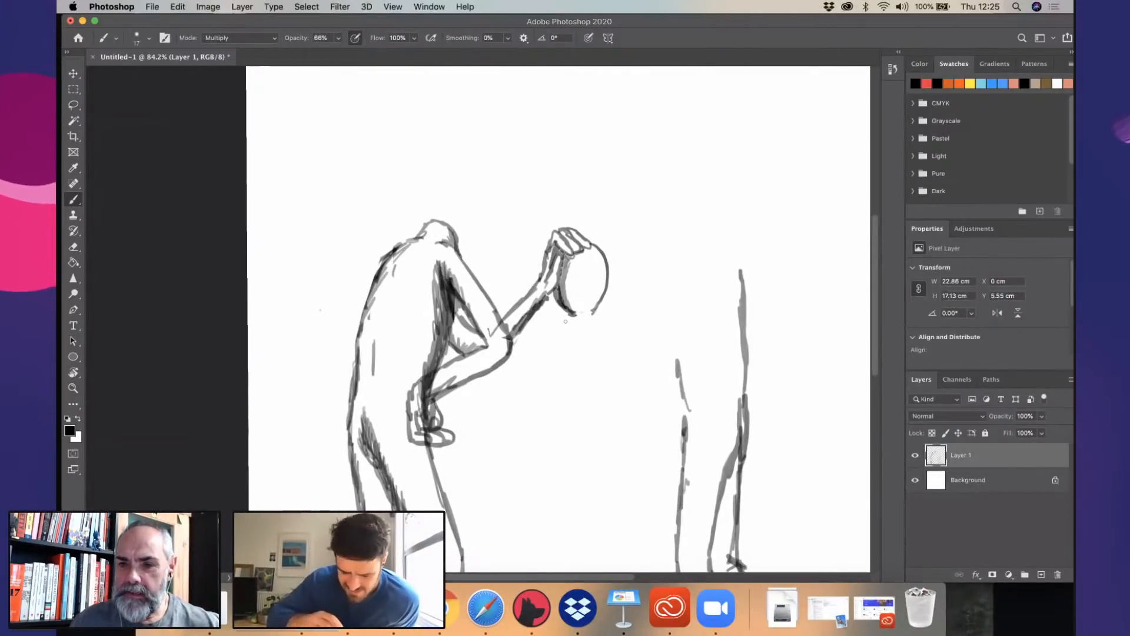
pyautogui.hscroll(5, 527, 429)
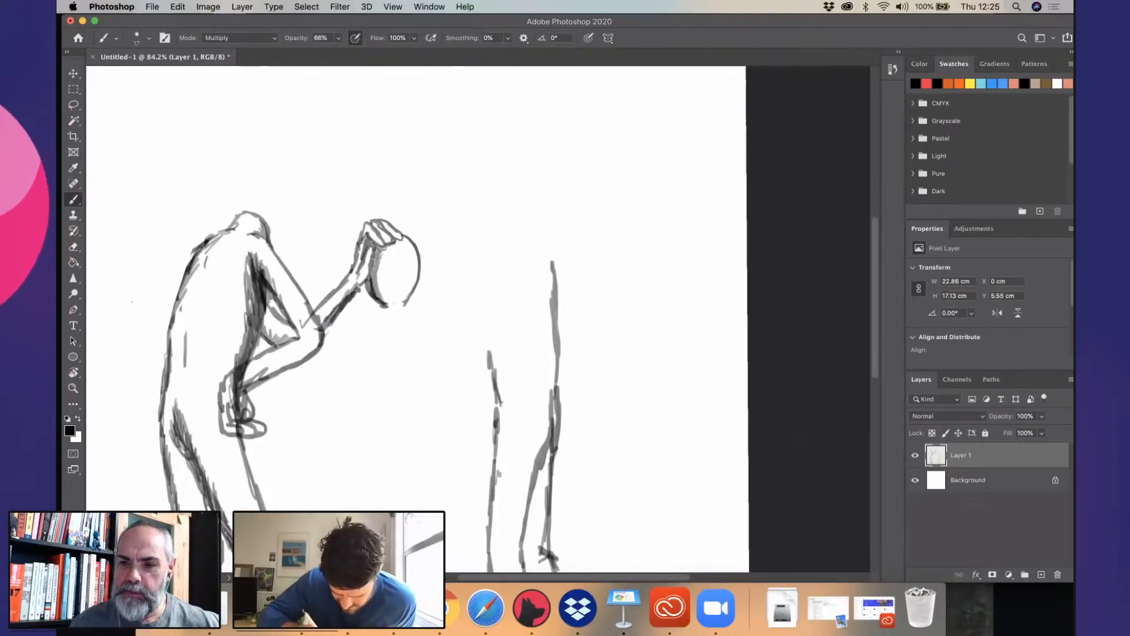
pyautogui.moveTo(559, 365); pyautogui.dragTo(552, 263)
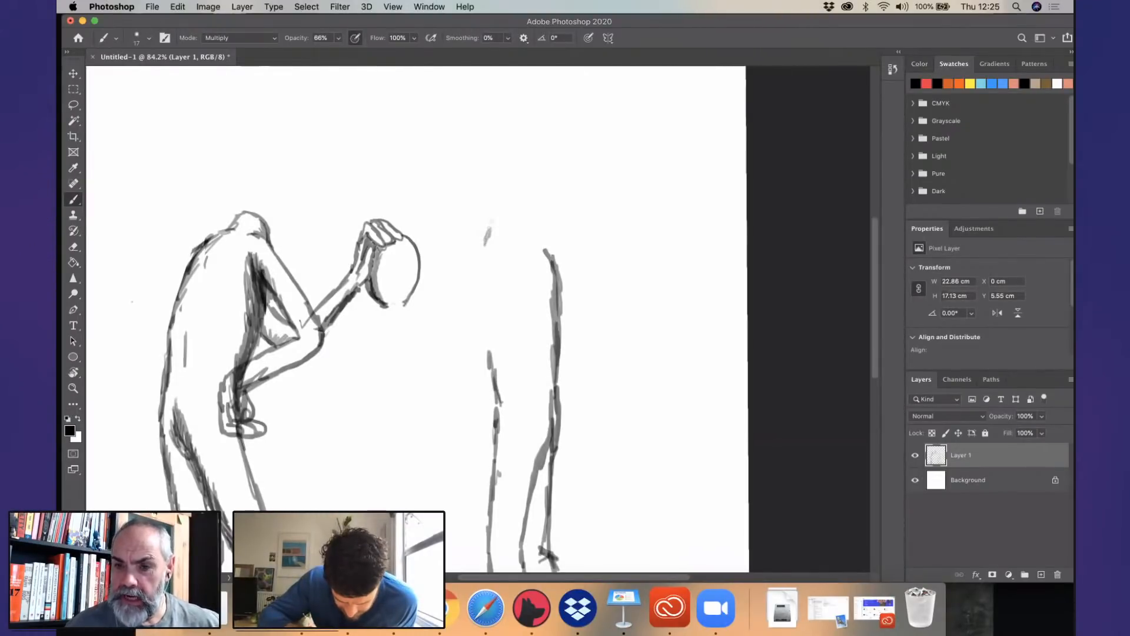
pyautogui.moveTo(491, 220)
pyautogui.mouseDown()
pyautogui.moveTo(525, 220)
pyautogui.moveTo(553, 260)
pyautogui.mouseUp()
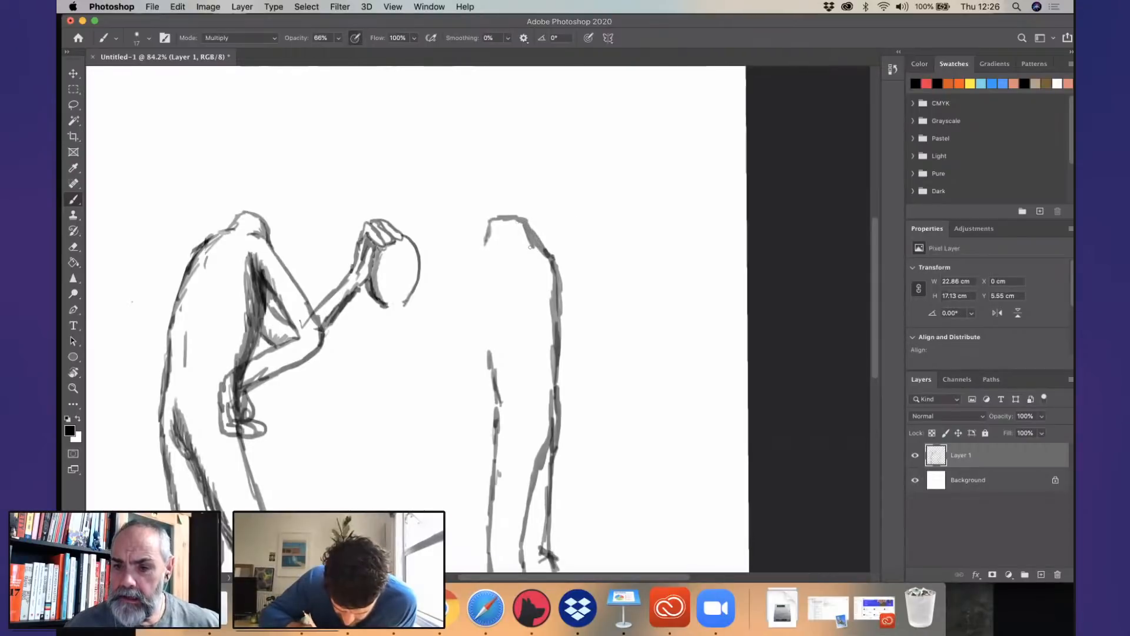
# - Erase the parts of the ground line that cross the second figure's feet
pyautogui.scroll(-10, 519, 339)
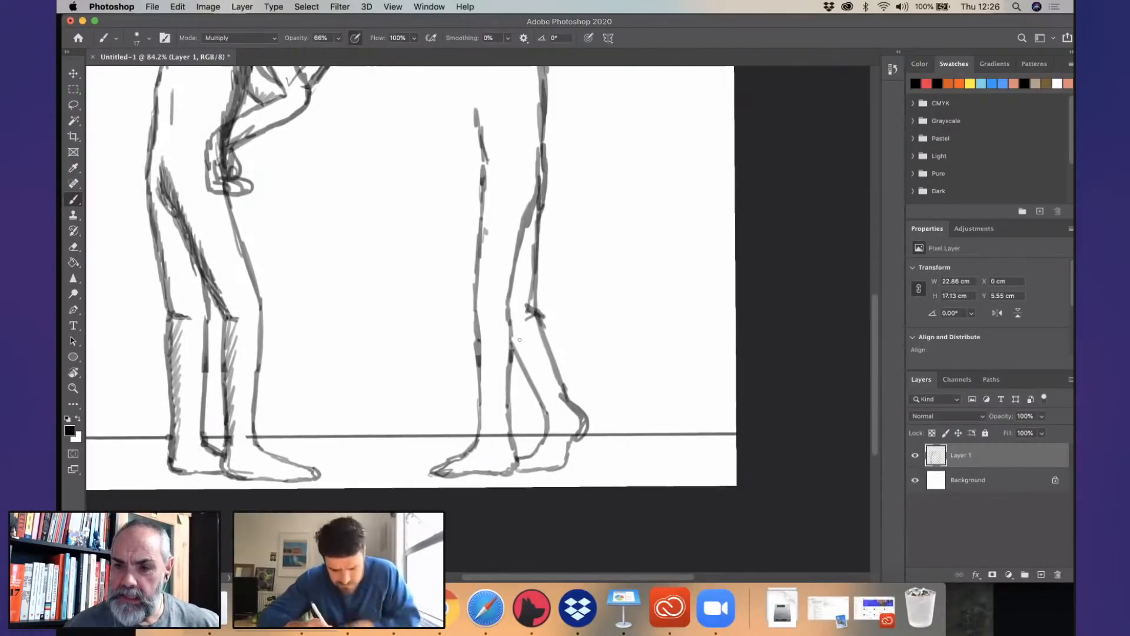
pyautogui.moveTo(487, 434); pyautogui.dragTo(560, 439)
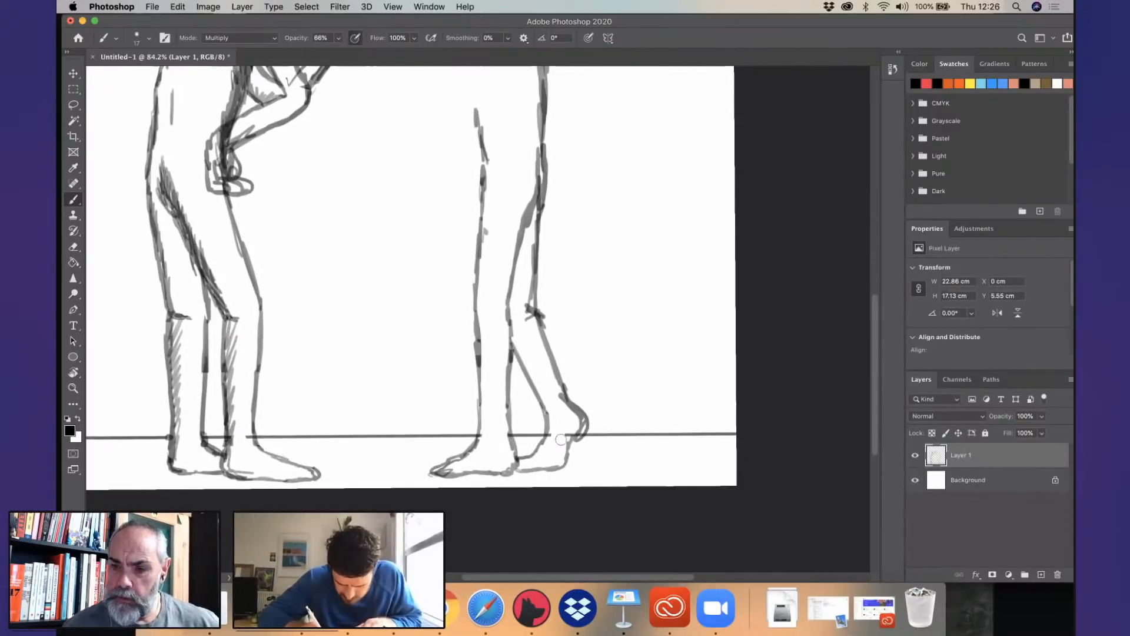
# - Draw the second figure's near upper arm sloping forward from the shoulder to a bent elbow
pyautogui.scroll(6, 436, 433)
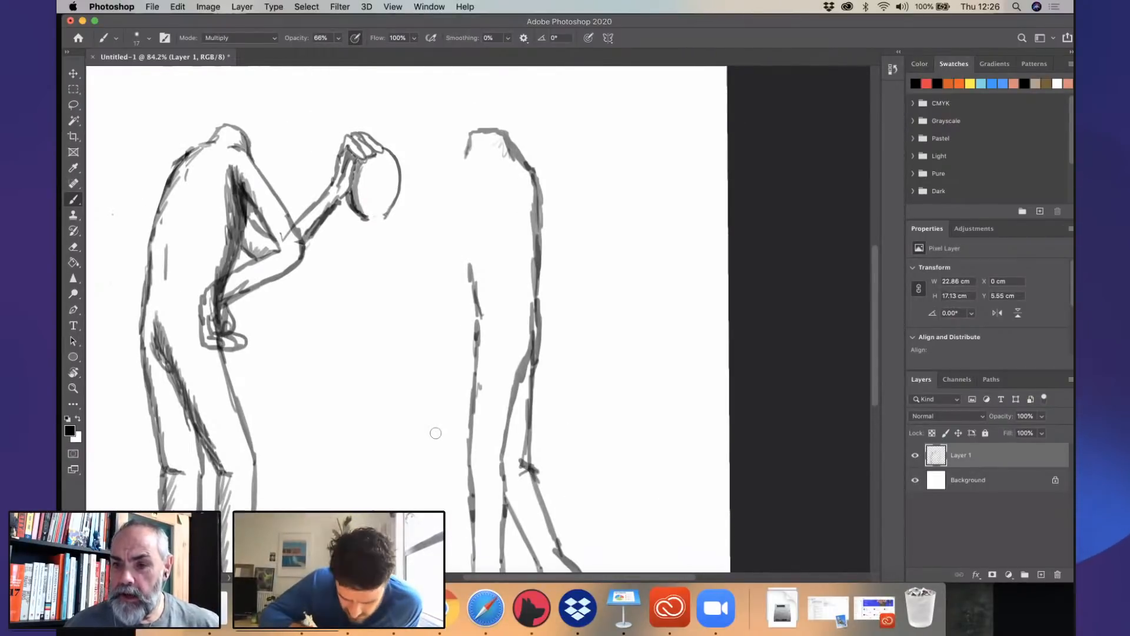
pyautogui.moveTo(498, 173)
pyautogui.mouseDown()
pyautogui.moveTo(471, 189)
pyautogui.moveTo(417, 279)
pyautogui.moveTo(443, 297)
pyautogui.mouseUp()
pyautogui.moveTo(483, 222); pyautogui.dragTo(439, 277)
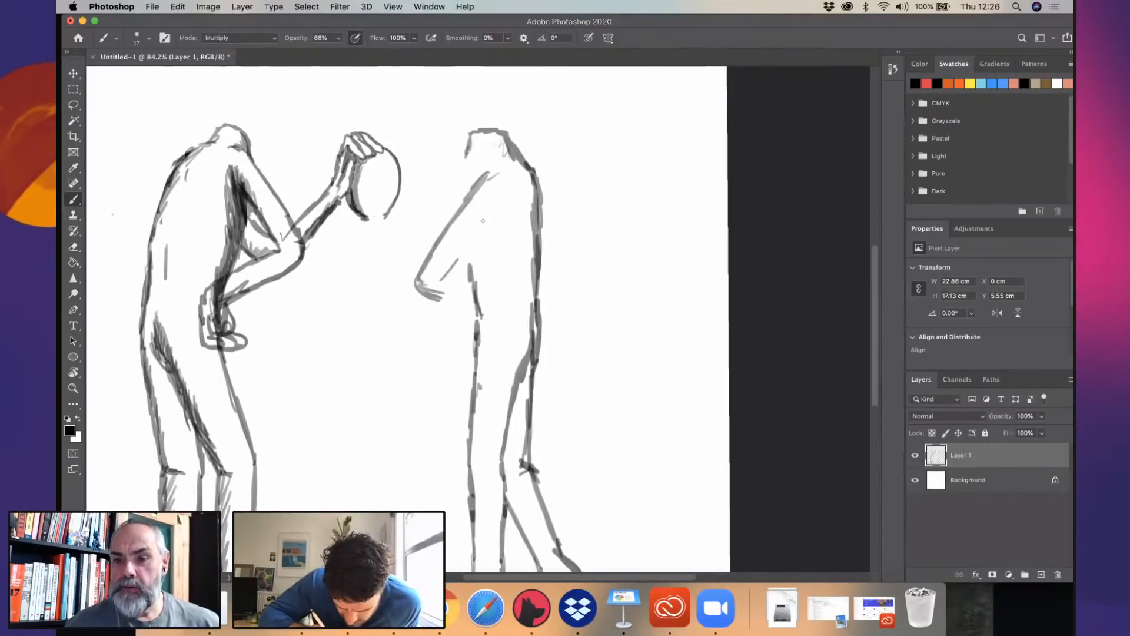
pyautogui.moveTo(505, 195); pyautogui.dragTo(466, 243)
pyautogui.moveTo(509, 184)
pyautogui.mouseDown()
pyautogui.moveTo(497, 208)
pyautogui.moveTo(456, 219)
pyautogui.mouseUp()
pyautogui.moveTo(439, 276)
pyautogui.mouseDown()
pyautogui.moveTo(469, 270)
pyautogui.moveTo(473, 284)
pyautogui.moveTo(492, 274)
pyautogui.mouseUp()
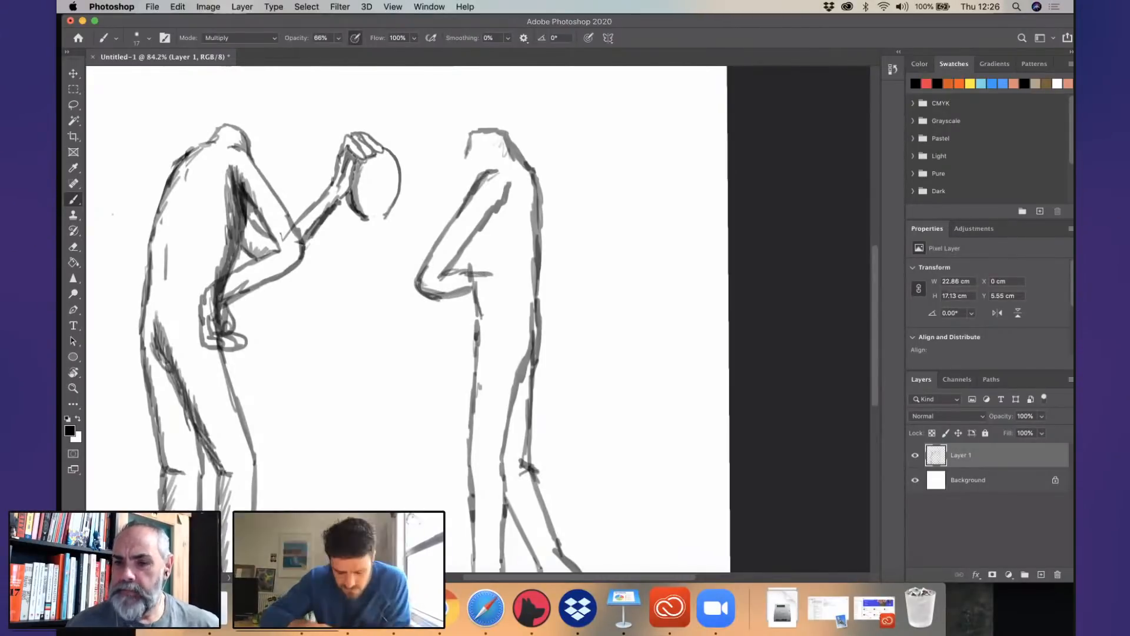
pyautogui.press('super+z')
pyautogui.press('super+z')
pyautogui.press('super+z')
pyautogui.press('super+z')
pyautogui.press('super+z')
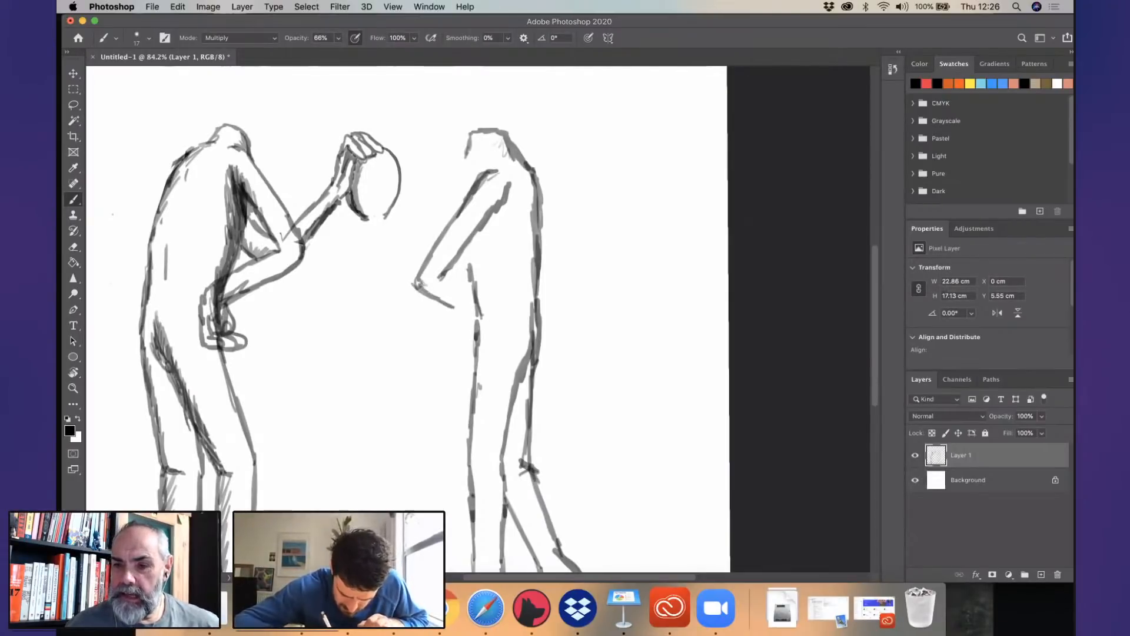
# - Draw the second figure's forearm angling down to its hip, and rework the neck, chest and belly lines around the arm
pyautogui.moveTo(419, 285)
pyautogui.mouseDown()
pyautogui.moveTo(481, 321)
pyautogui.moveTo(487, 305)
pyautogui.moveTo(507, 318)
pyautogui.moveTo(510, 352)
pyautogui.mouseUp()
pyautogui.moveTo(469, 136); pyautogui.dragTo(464, 194)
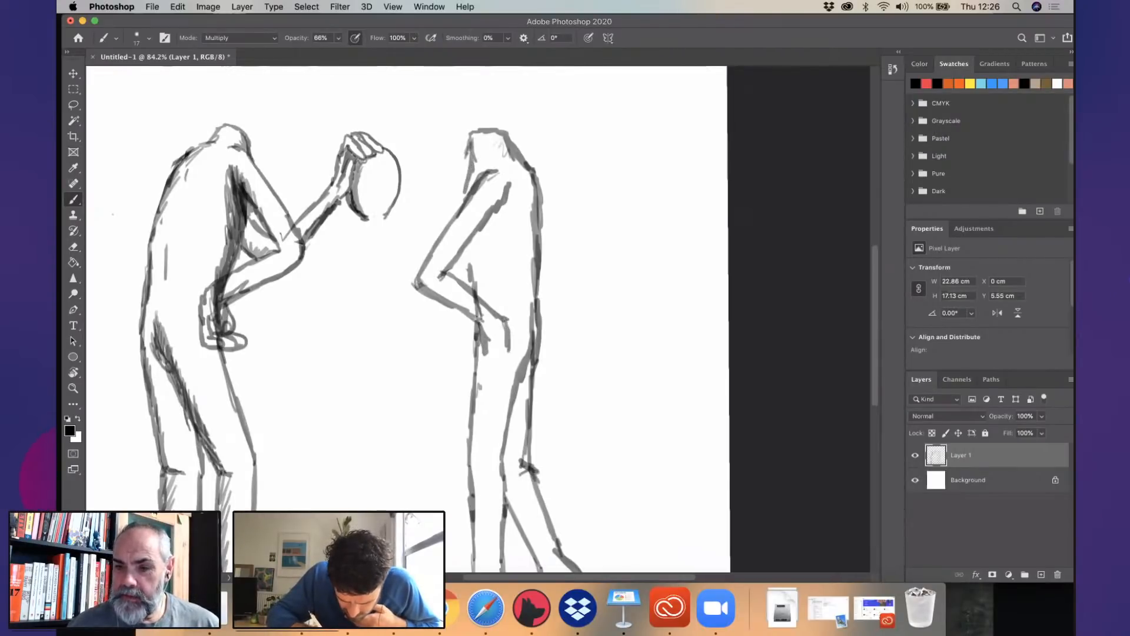
pyautogui.press('super+z')
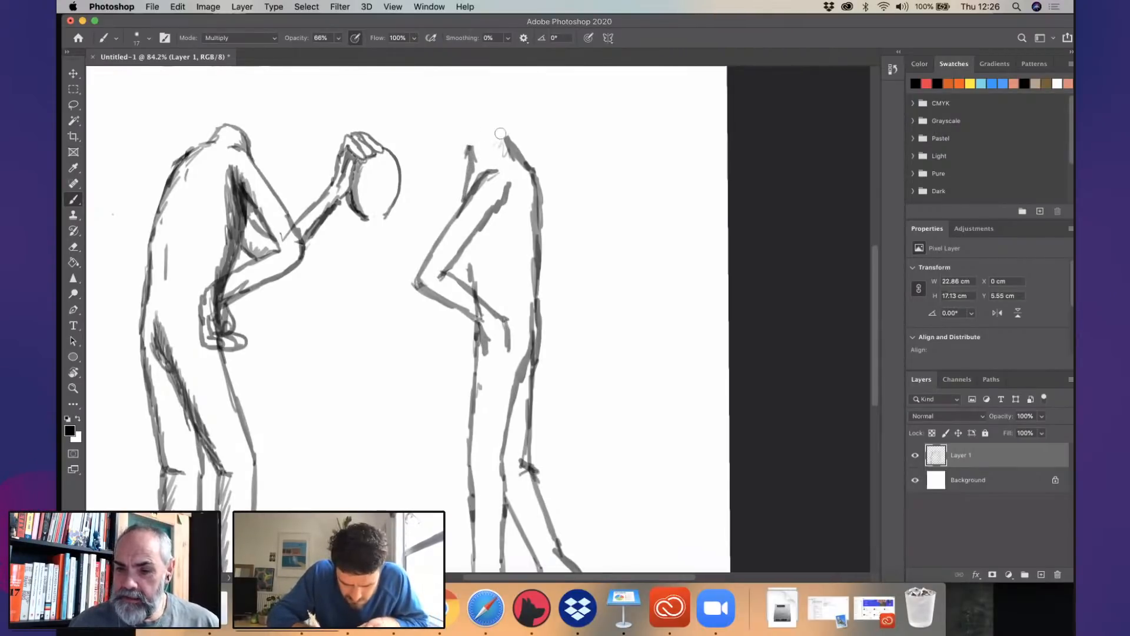
pyautogui.moveTo(508, 140)
pyautogui.mouseDown()
pyautogui.moveTo(484, 138)
pyautogui.moveTo(466, 196)
pyautogui.mouseUp()
pyautogui.moveTo(470, 243); pyautogui.dragTo(474, 292)
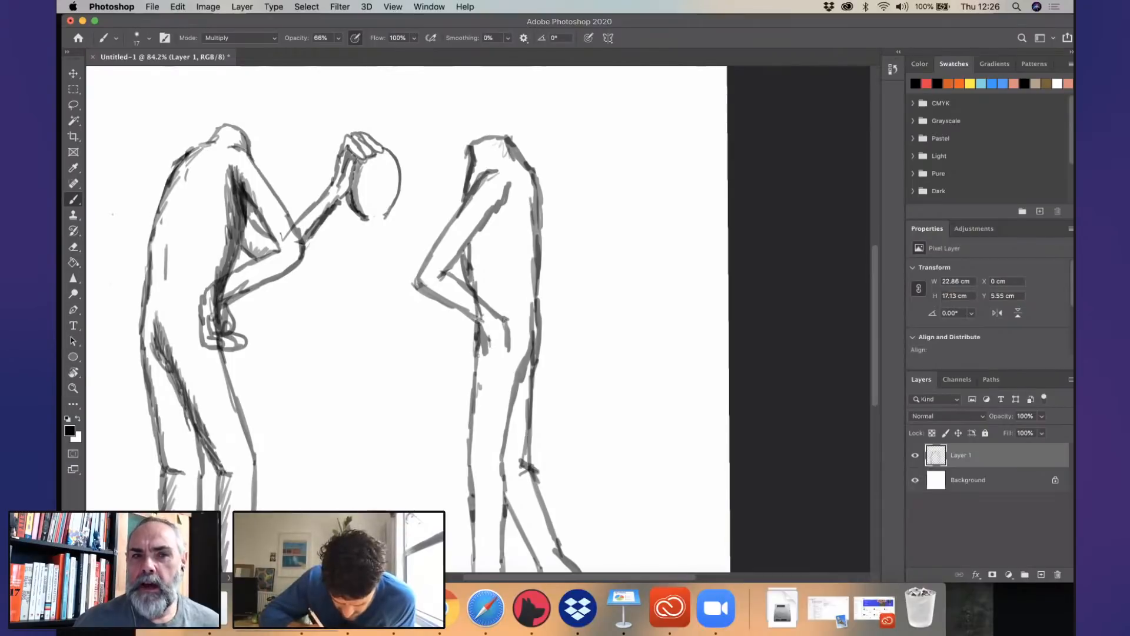
# - Draw the thumb and curled fingers of the second figure's hand resting at its hip
pyautogui.moveTo(488, 333); pyautogui.dragTo(489, 346)
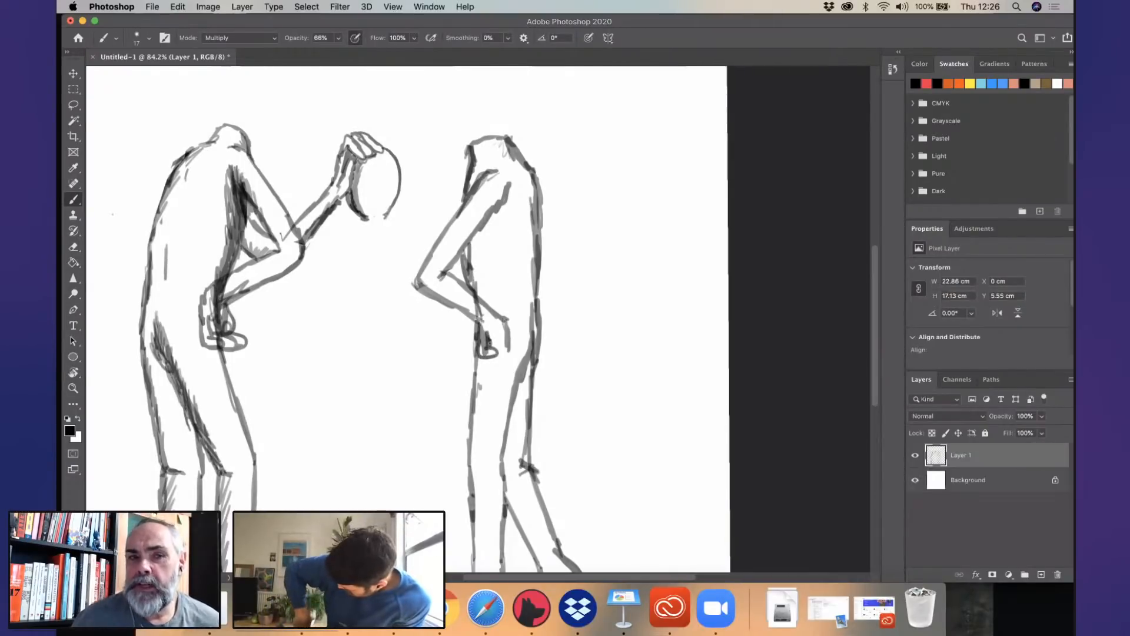
pyautogui.moveTo(502, 328)
pyautogui.mouseDown()
pyautogui.moveTo(503, 356)
pyautogui.moveTo(475, 372)
pyautogui.mouseUp()
pyautogui.moveTo(484, 363); pyautogui.dragTo(474, 375)
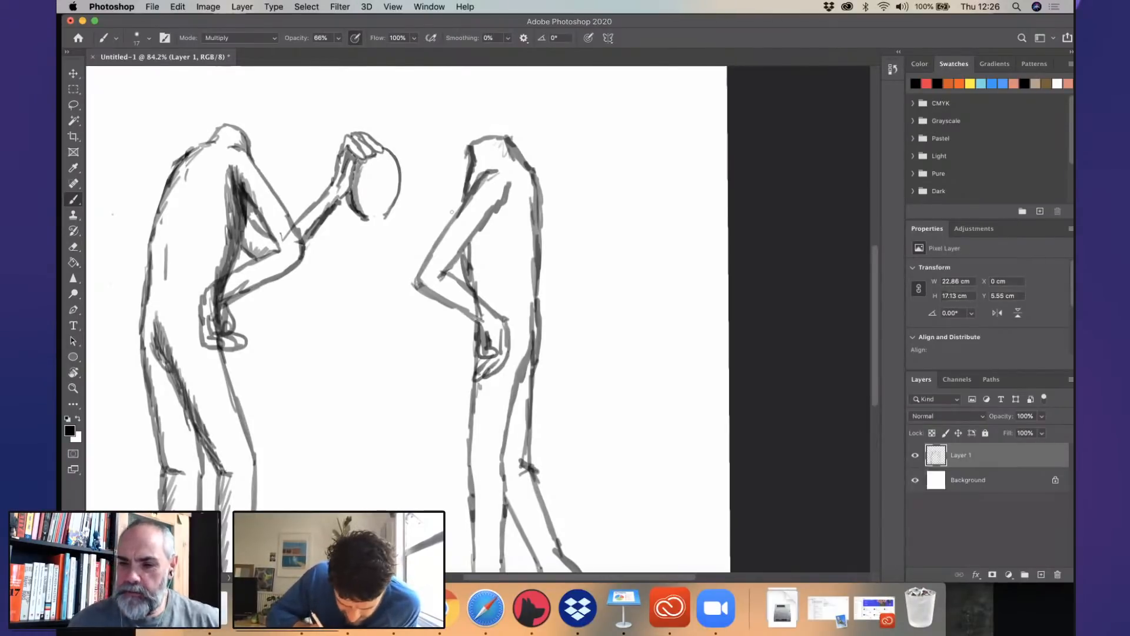
# - Draw the second figure's far arm reaching forward to an elbow, with the forearm raised to the oval object
pyautogui.moveTo(464, 198); pyautogui.dragTo(412, 263)
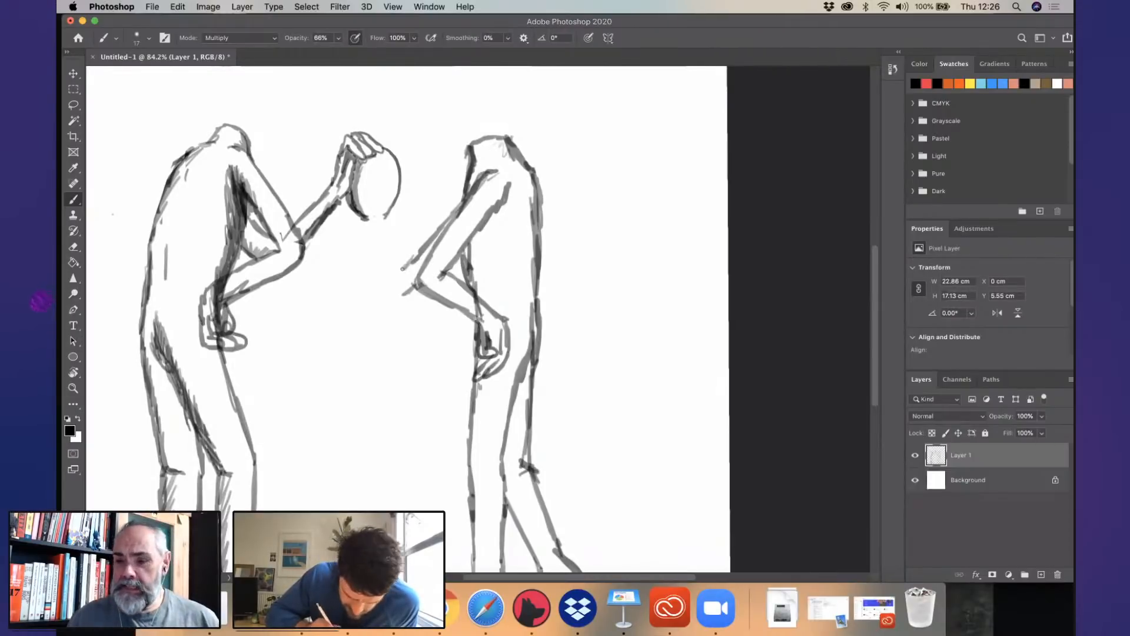
pyautogui.moveTo(393, 298); pyautogui.dragTo(389, 290)
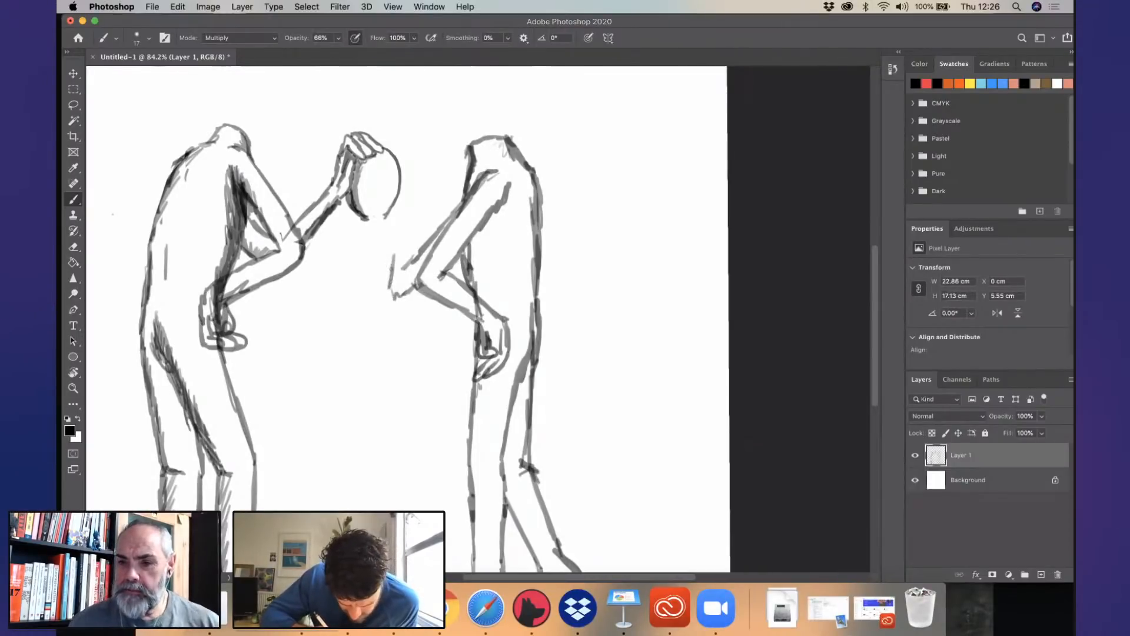
pyautogui.moveTo(398, 205); pyautogui.dragTo(392, 282)
pyautogui.moveTo(413, 241)
pyautogui.mouseDown()
pyautogui.moveTo(403, 280)
pyautogui.moveTo(409, 194)
pyautogui.mouseUp()
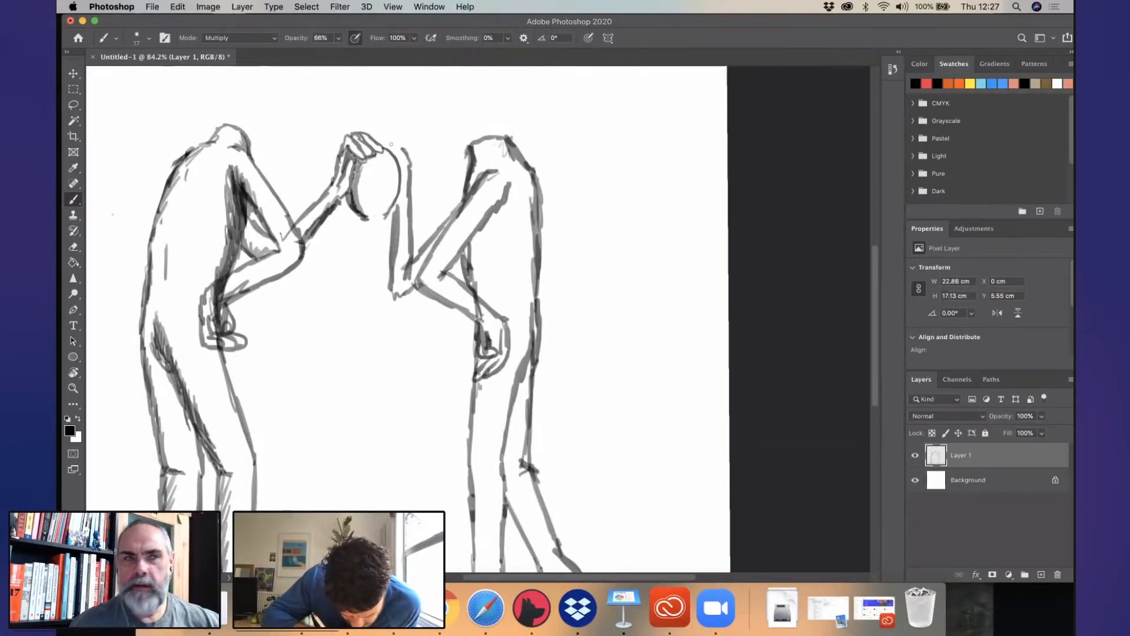
# - Draw the second figure's raised hand gripping the near side of the oval object, and darken its wrist outline
pyautogui.moveTo(391, 144); pyautogui.dragTo(406, 153)
pyautogui.moveTo(381, 143); pyautogui.dragTo(399, 148)
pyautogui.moveTo(397, 213)
pyautogui.mouseDown()
pyautogui.moveTo(388, 169)
pyautogui.moveTo(396, 203)
pyautogui.moveTo(403, 187)
pyautogui.mouseUp()
pyautogui.moveTo(406, 149); pyautogui.dragTo(412, 228)
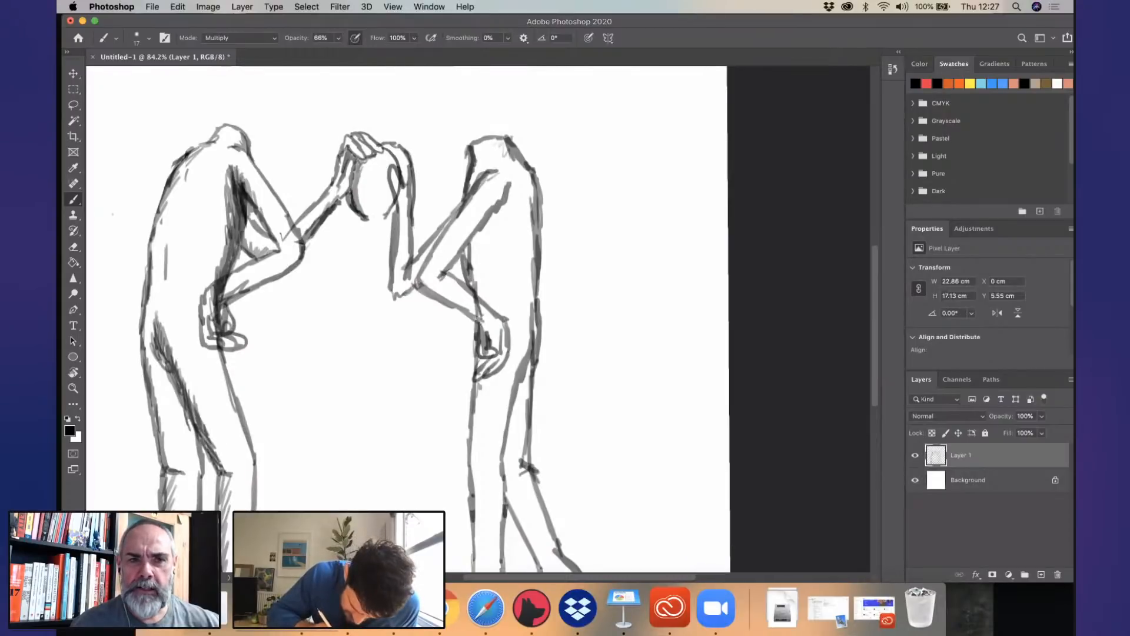
# - Darken the second figure's far elbow and hatch shading along its near arm, belly and lower back
pyautogui.moveTo(391, 281)
pyautogui.mouseDown()
pyautogui.moveTo(402, 296)
pyautogui.moveTo(464, 231)
pyautogui.mouseUp()
pyautogui.moveTo(449, 252); pyautogui.dragTo(437, 279)
pyautogui.moveTo(470, 232); pyautogui.dragTo(477, 292)
pyautogui.moveTo(521, 300)
pyautogui.mouseDown()
pyautogui.moveTo(527, 319)
pyautogui.moveTo(541, 195)
pyautogui.mouseUp()
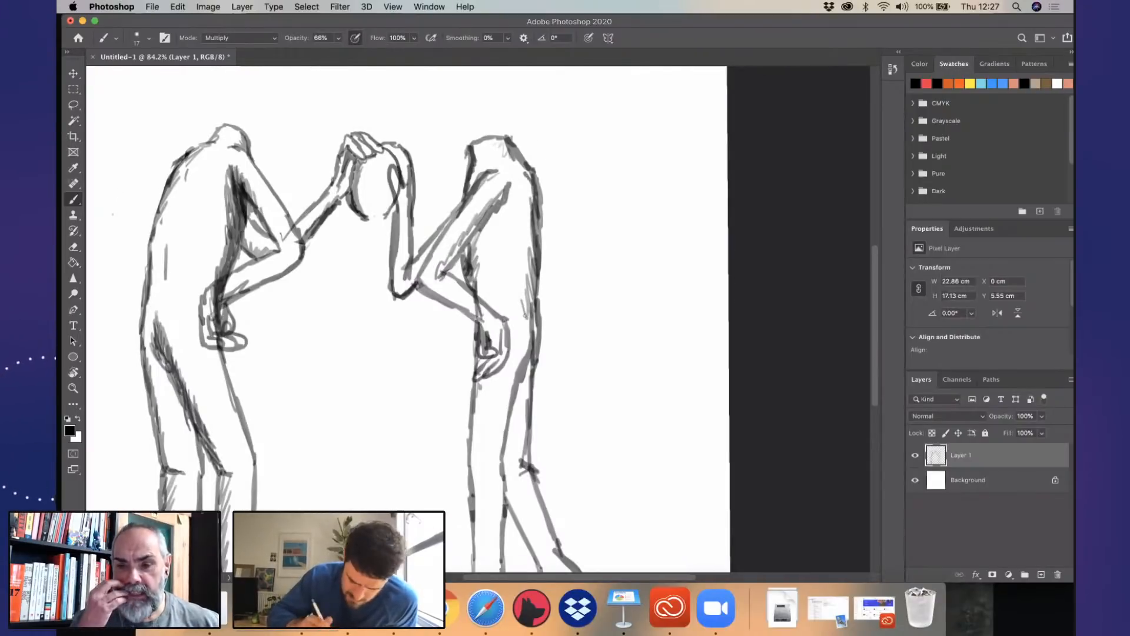
# - Darken the outlines of the second figure's lower legs, from the knees down to the heel and foot
pyautogui.scroll(-5, 406, 318)
pyautogui.moveTo(506, 288); pyautogui.dragTo(504, 367)
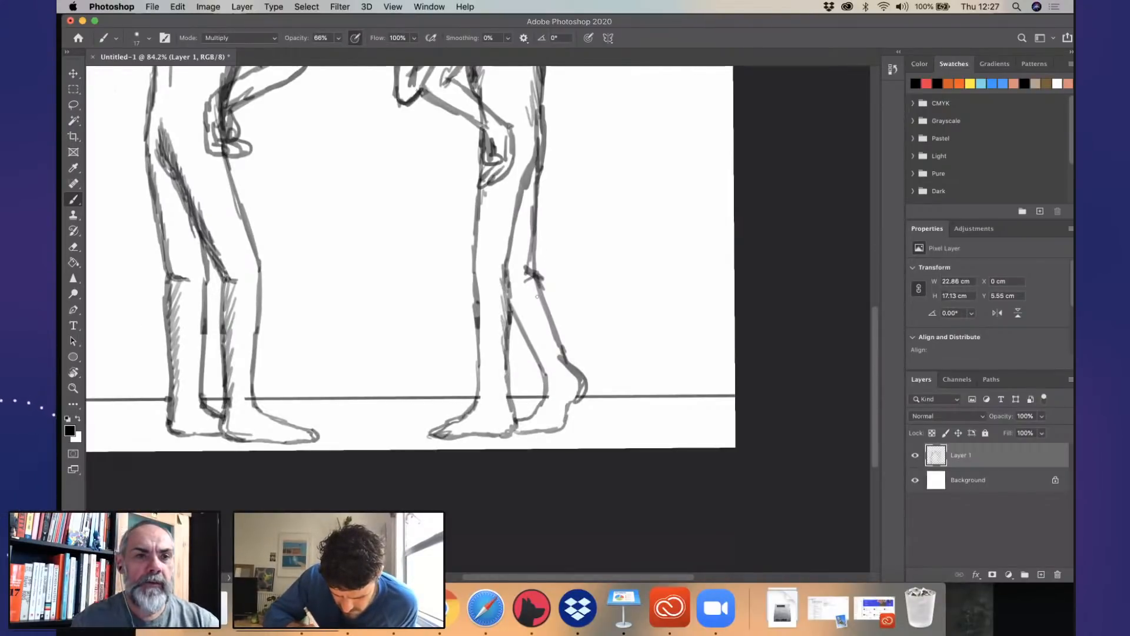
pyautogui.moveTo(530, 276)
pyautogui.mouseDown()
pyautogui.moveTo(562, 356)
pyautogui.moveTo(559, 430)
pyautogui.mouseUp()
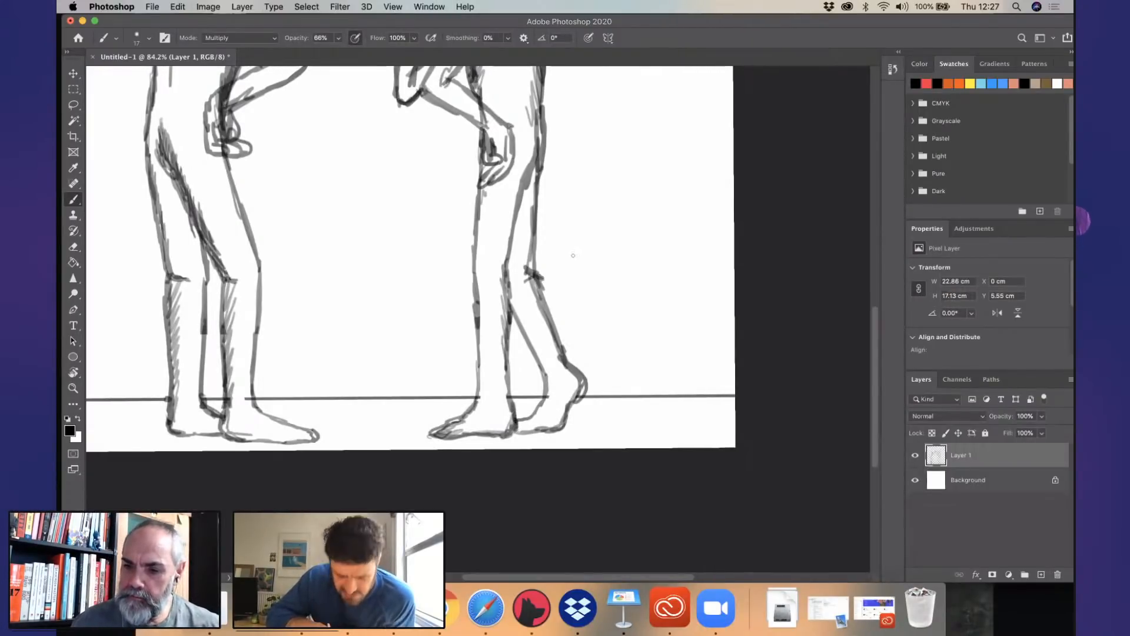
# - Close the lower edge of the oval object held between the two raised hands with a dark curved outline
pyautogui.scroll(8, 572, 254)
pyautogui.scroll(-1, 623, 319)
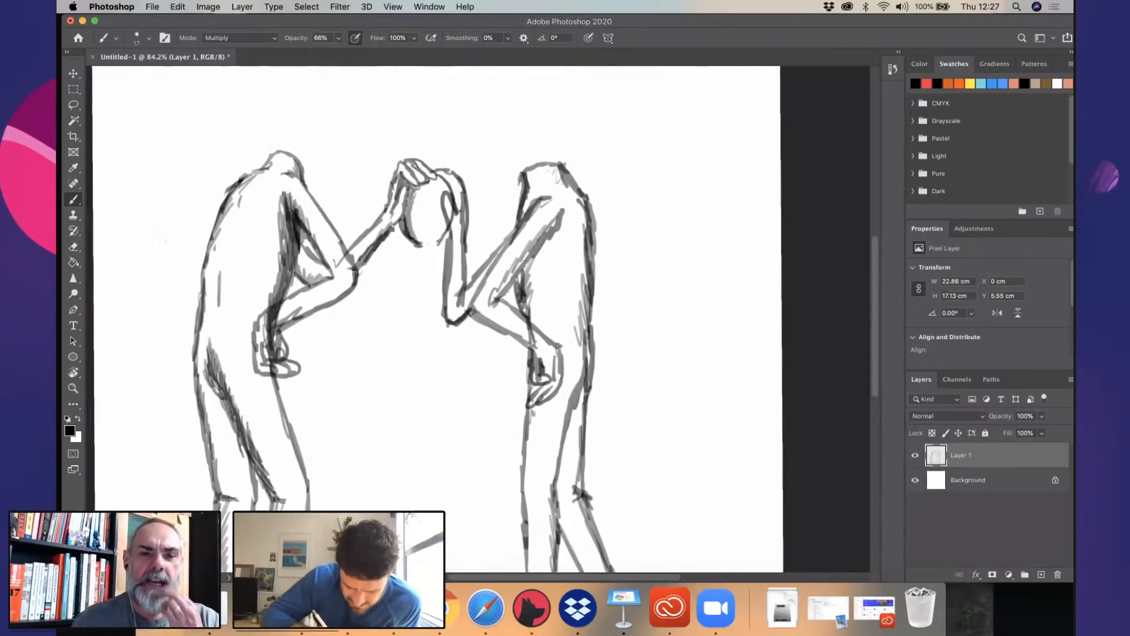
pyautogui.moveTo(436, 190); pyautogui.dragTo(451, 200)
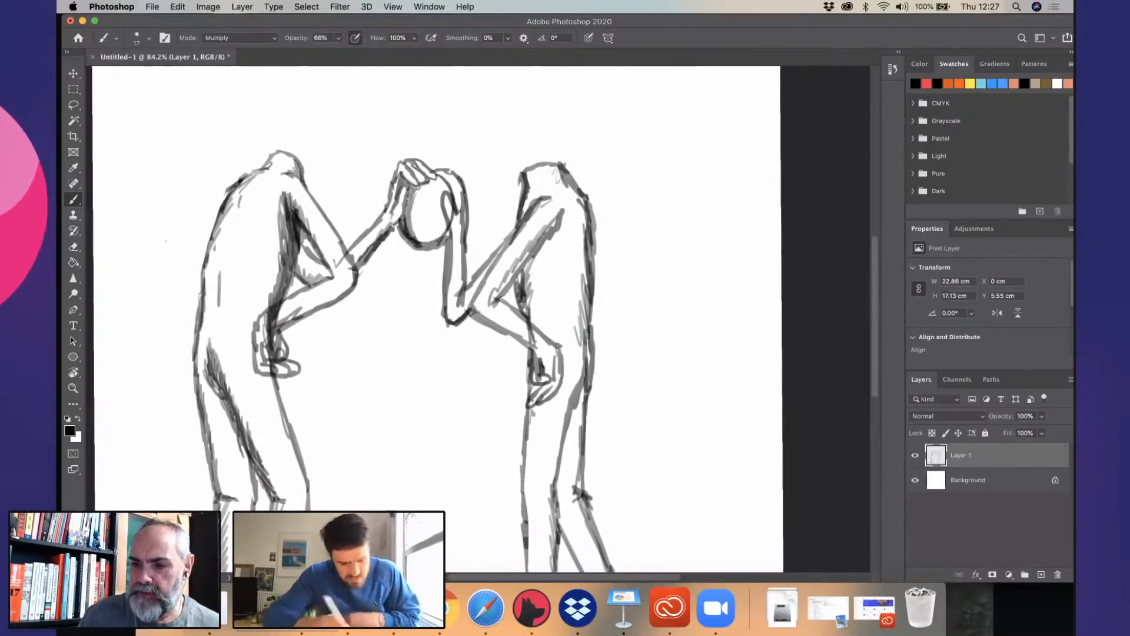
# - Set the eraser to 20 px and erase the body outlines that cross both figures' wrists at the hip
pyautogui.click(73, 246)
pyautogui.click(149, 38)
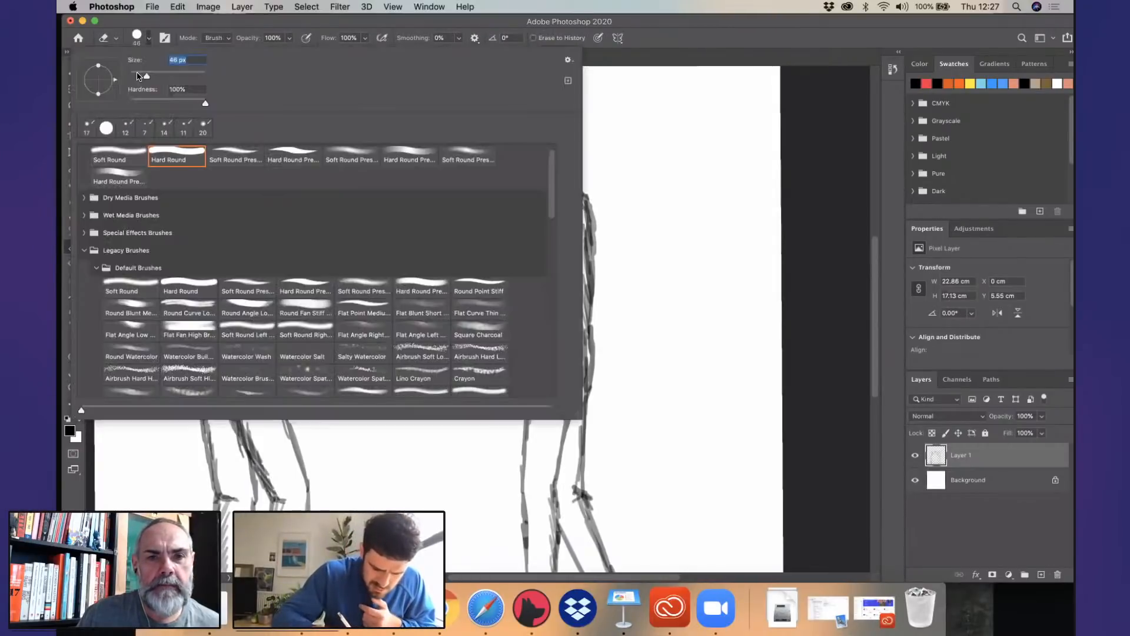
pyautogui.click(164, 459)
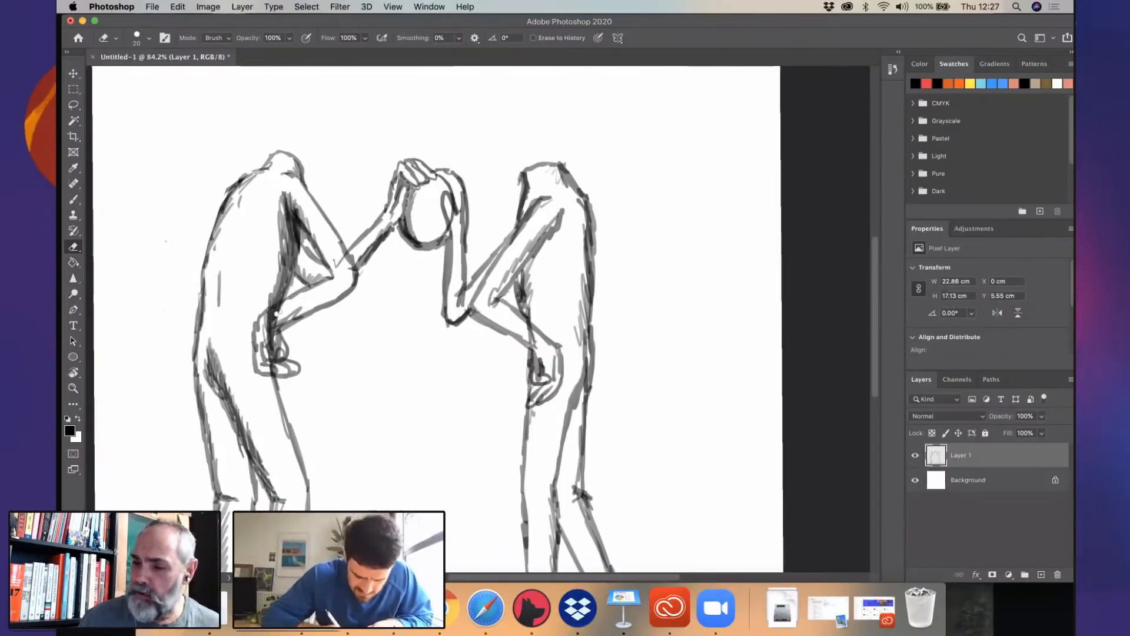
pyautogui.moveTo(270, 319); pyautogui.dragTo(277, 318)
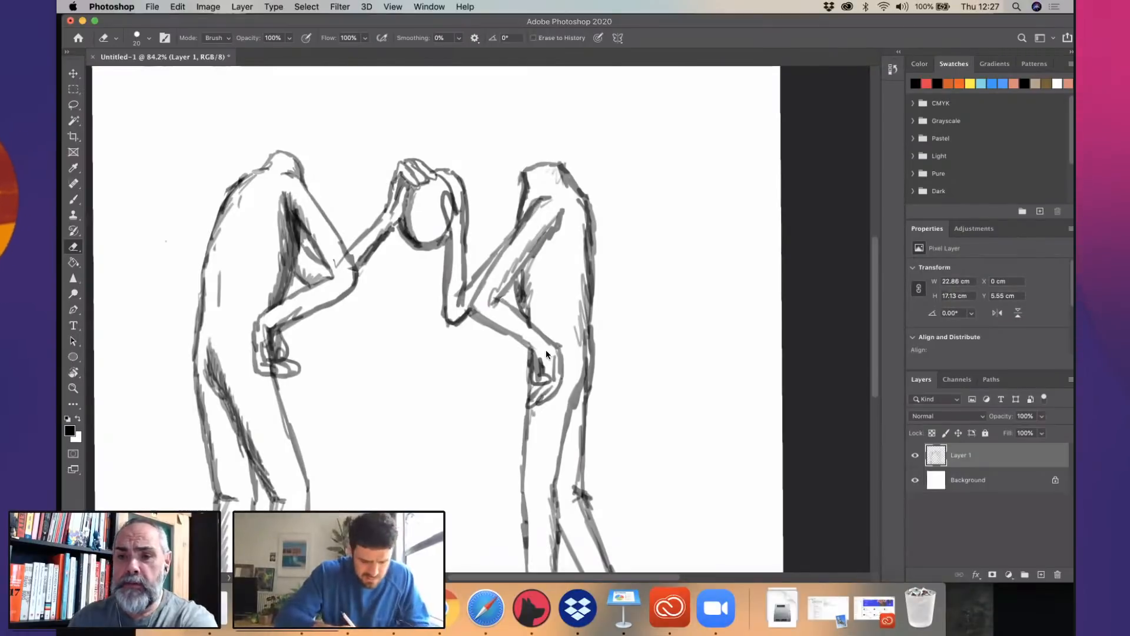
# - Brush darker shading onto the second figure's torso along the underside of its near upper arm
pyautogui.press('b')
pyautogui.moveTo(564, 222); pyautogui.dragTo(522, 265)
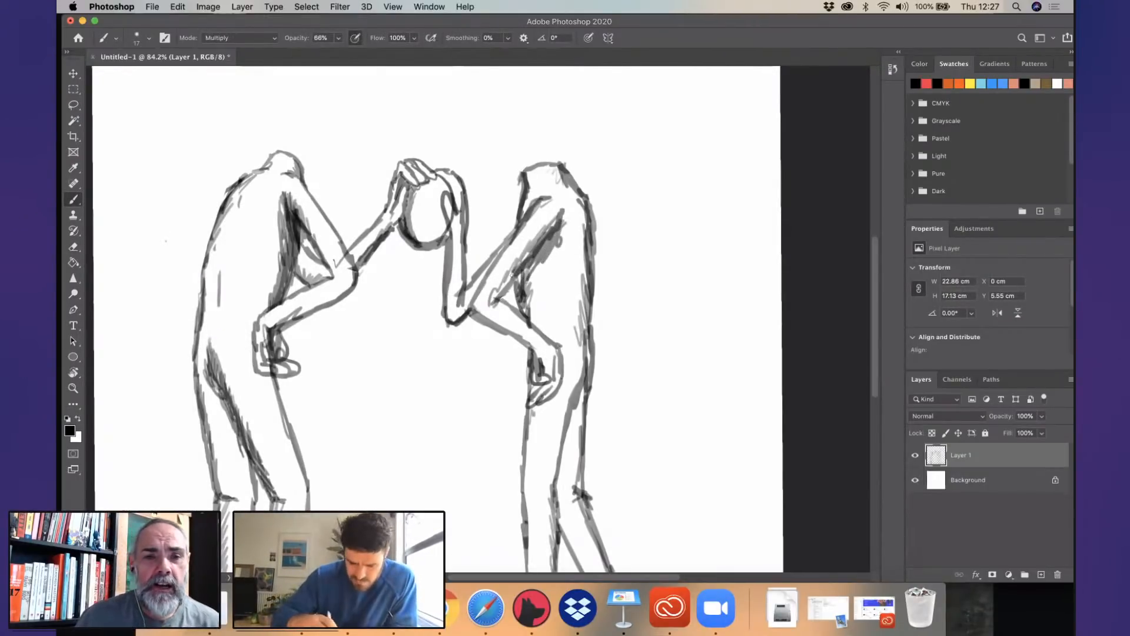
# - Draw a straight horizon line across the full page width at shin height, above the existing ground line
pyautogui.scroll(-5, 660, 343)
pyautogui.scroll(5, 659, 343)
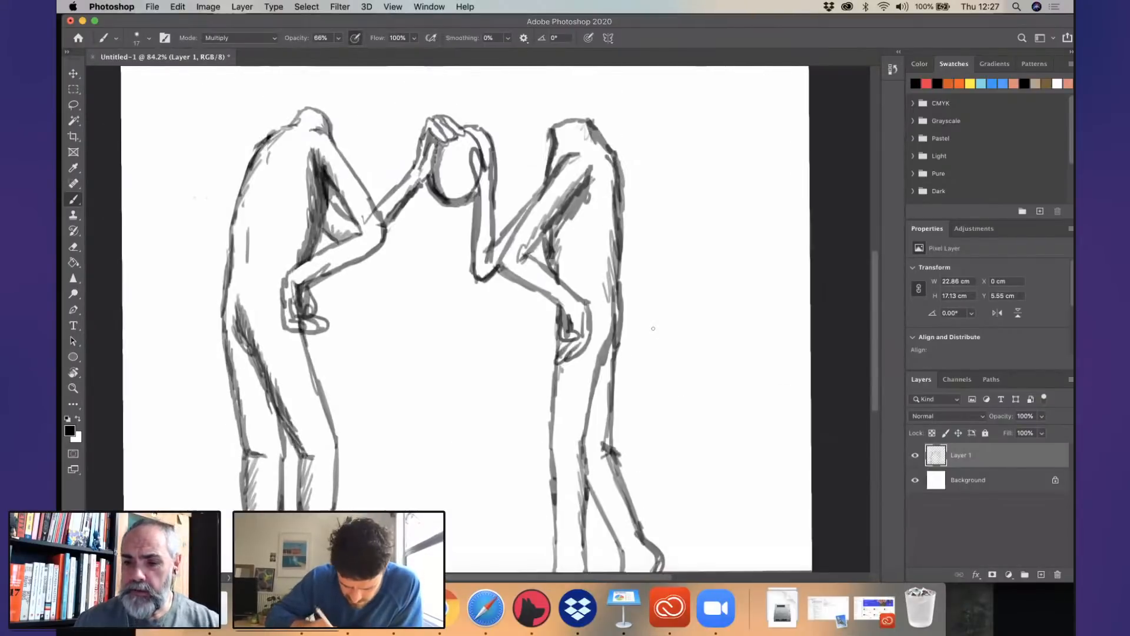
pyautogui.scroll(-5, 654, 329)
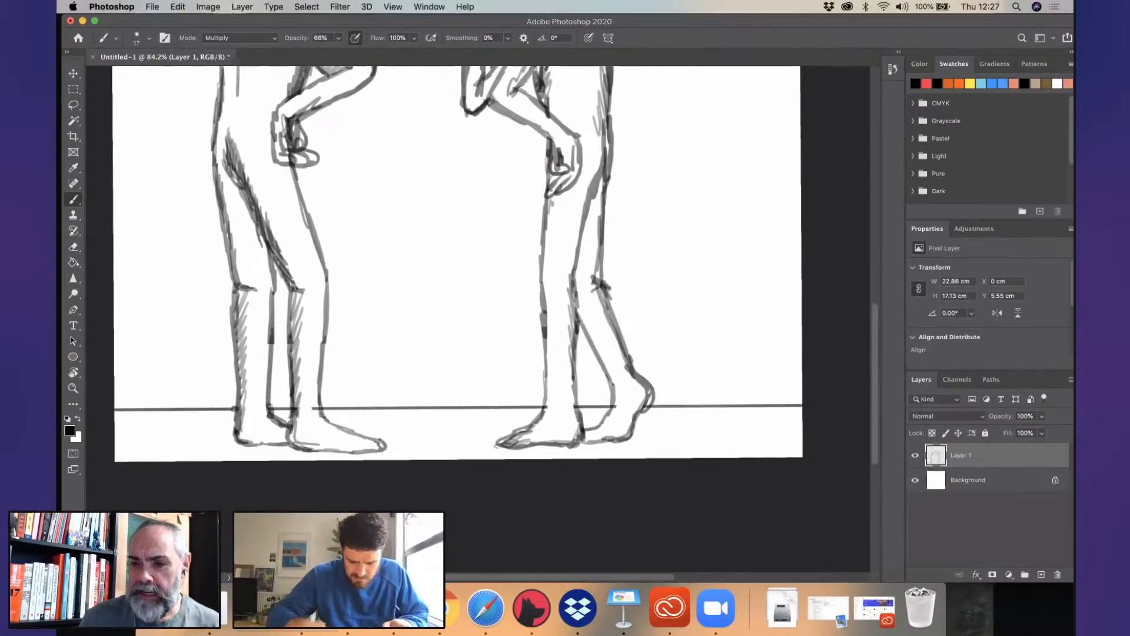
pyautogui.scroll(-3, 535, 328)
pyautogui.scroll(3, 534, 328)
pyautogui.scroll(5, 470, 318)
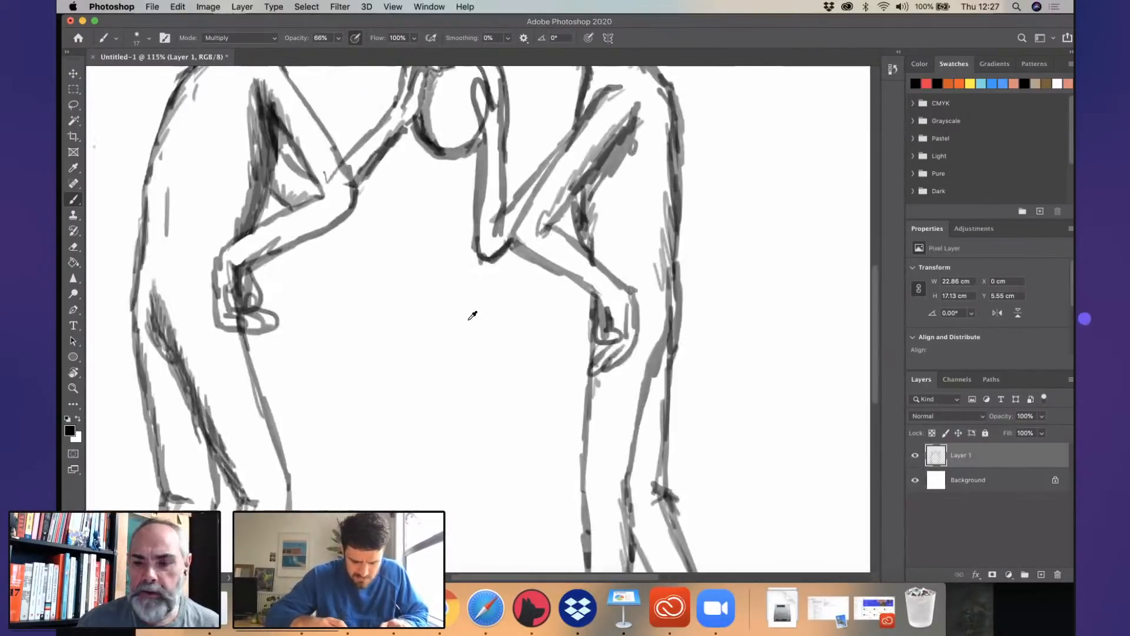
pyautogui.scroll(-4, 473, 316)
pyautogui.scroll(-4, 474, 316)
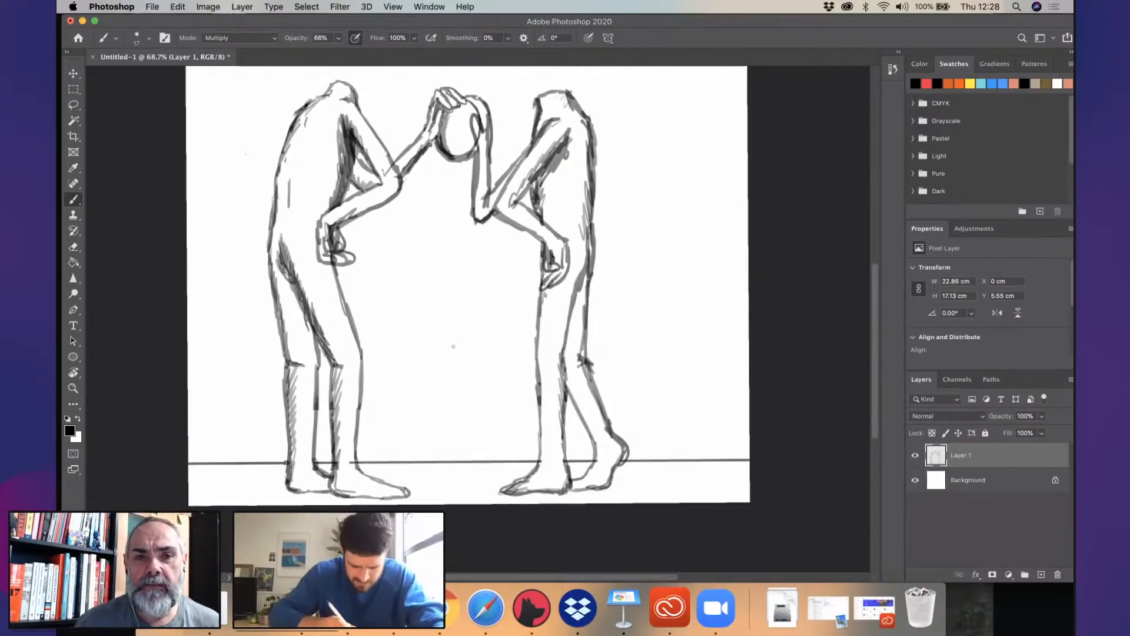
pyautogui.moveTo(189, 420); pyautogui.dragTo(749, 418)
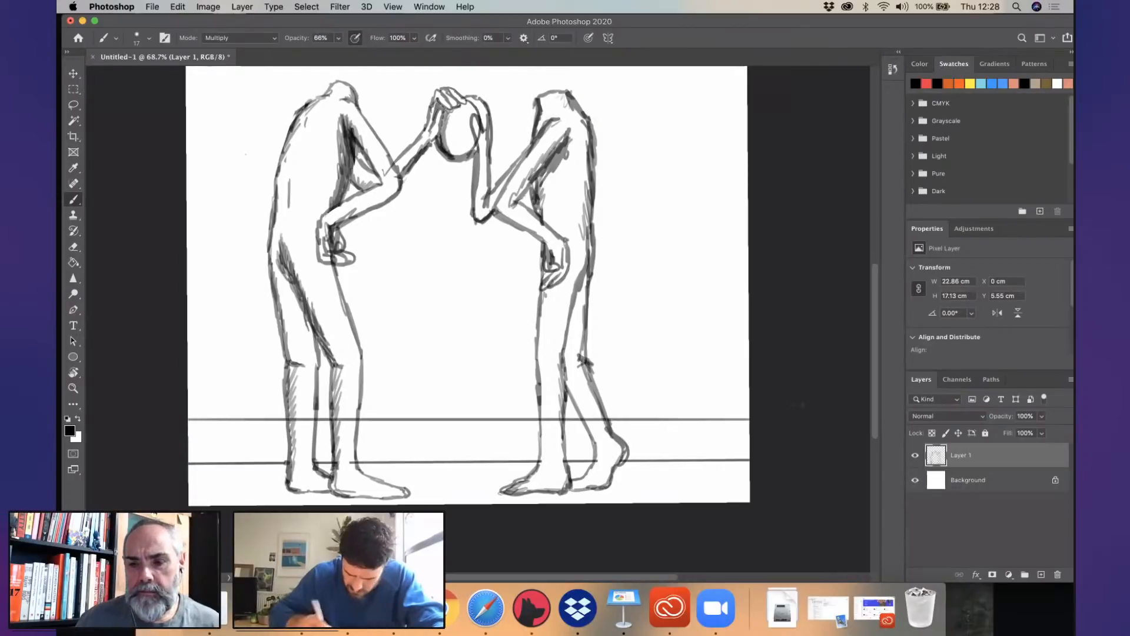
# - Draw a flat-topped mesa with flared sides on the horizon between the two figures, and hatch its side face in grey
pyautogui.scroll(-5, 508, 326)
pyautogui.scroll(3, 509, 326)
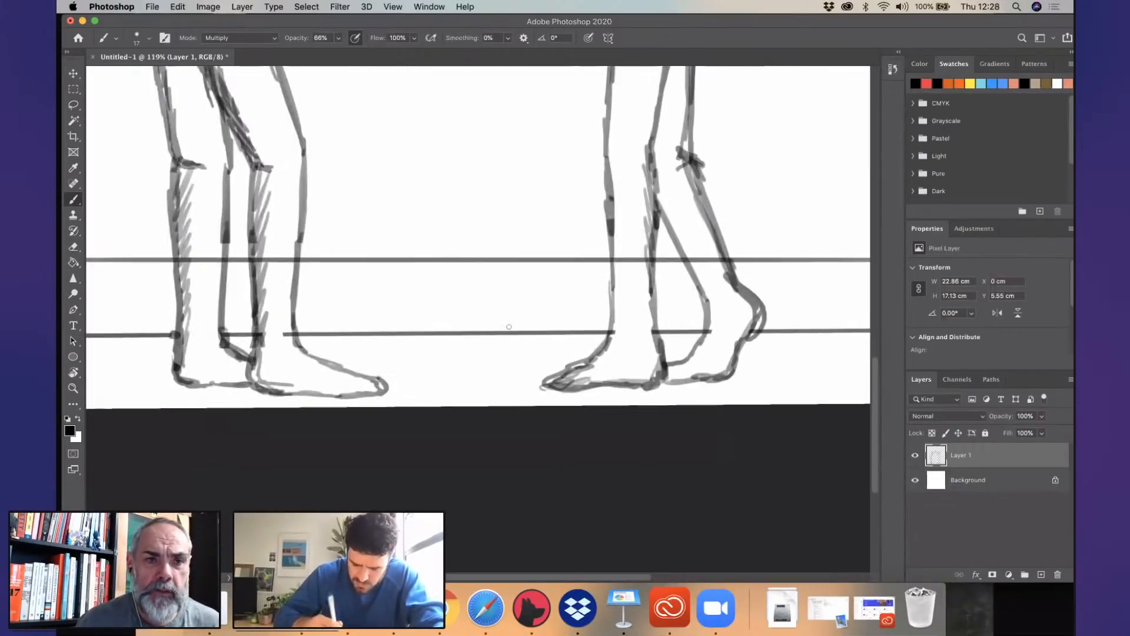
pyautogui.scroll(3, 508, 326)
pyautogui.moveTo(443, 393)
pyautogui.mouseDown()
pyautogui.moveTo(426, 448)
pyautogui.moveTo(453, 307)
pyautogui.moveTo(542, 277)
pyautogui.moveTo(565, 380)
pyautogui.moveTo(609, 453)
pyautogui.mouseUp()
pyautogui.moveTo(552, 276)
pyautogui.mouseDown()
pyautogui.moveTo(619, 315)
pyautogui.moveTo(631, 373)
pyautogui.moveTo(668, 448)
pyautogui.mouseUp()
pyautogui.moveTo(554, 279); pyautogui.dragTo(576, 377)
pyautogui.moveTo(564, 304); pyautogui.dragTo(586, 412)
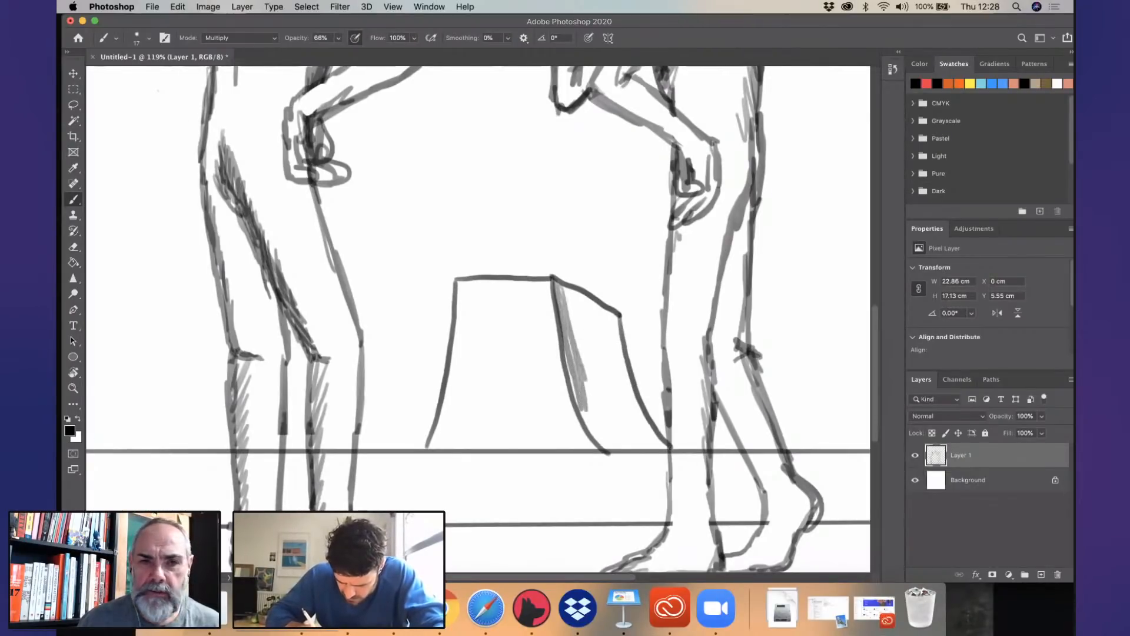
pyautogui.moveTo(561, 285)
pyautogui.mouseDown()
pyautogui.moveTo(585, 341)
pyautogui.moveTo(604, 309)
pyautogui.moveTo(620, 352)
pyautogui.moveTo(602, 441)
pyautogui.moveTo(621, 434)
pyautogui.moveTo(623, 377)
pyautogui.moveTo(667, 446)
pyautogui.moveTo(614, 441)
pyautogui.mouseUp()
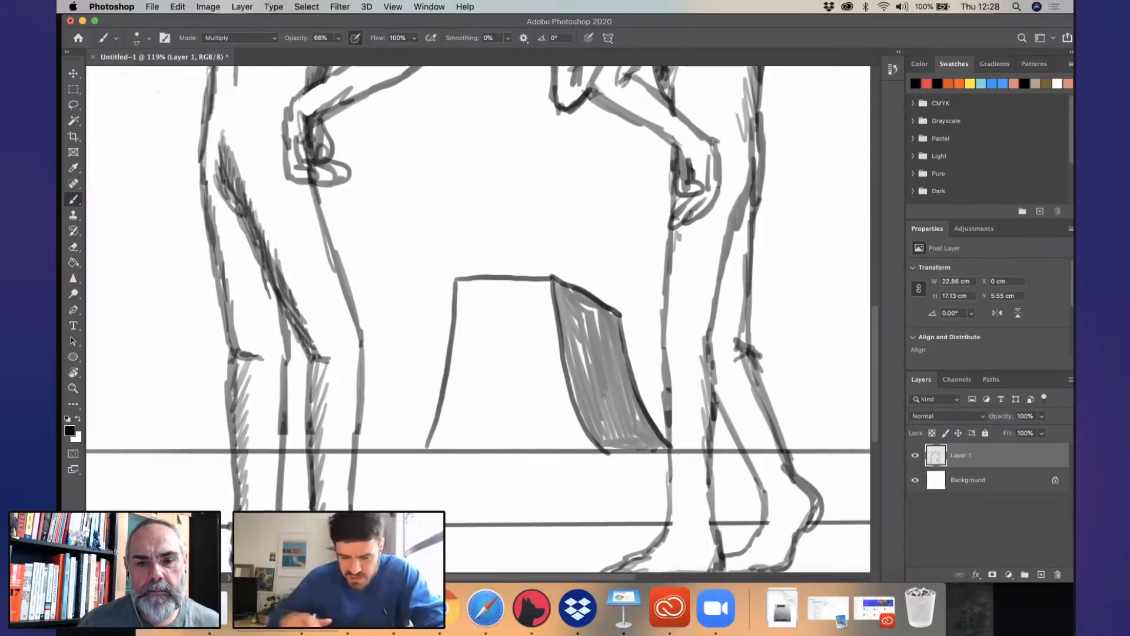
# - Draw a second flat-topped mesa behind the second figure, running off the page's edge, and hatch its side face in grey
pyautogui.hscroll(10, 562, 459)
pyautogui.scroll(2, 562, 458)
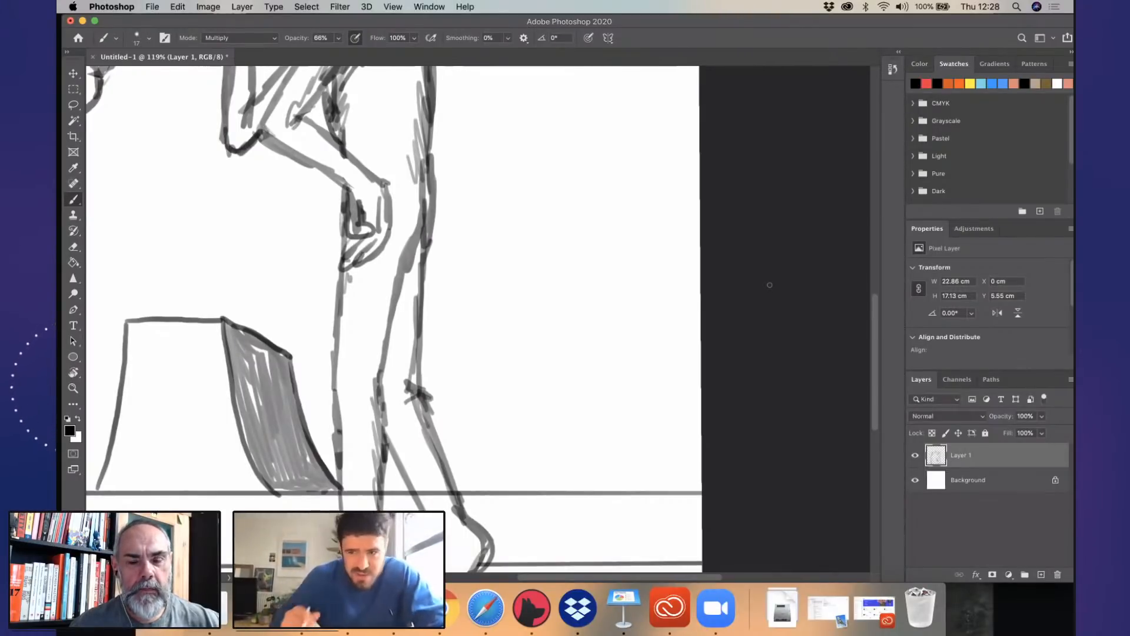
pyautogui.moveTo(404, 472); pyautogui.dragTo(393, 481)
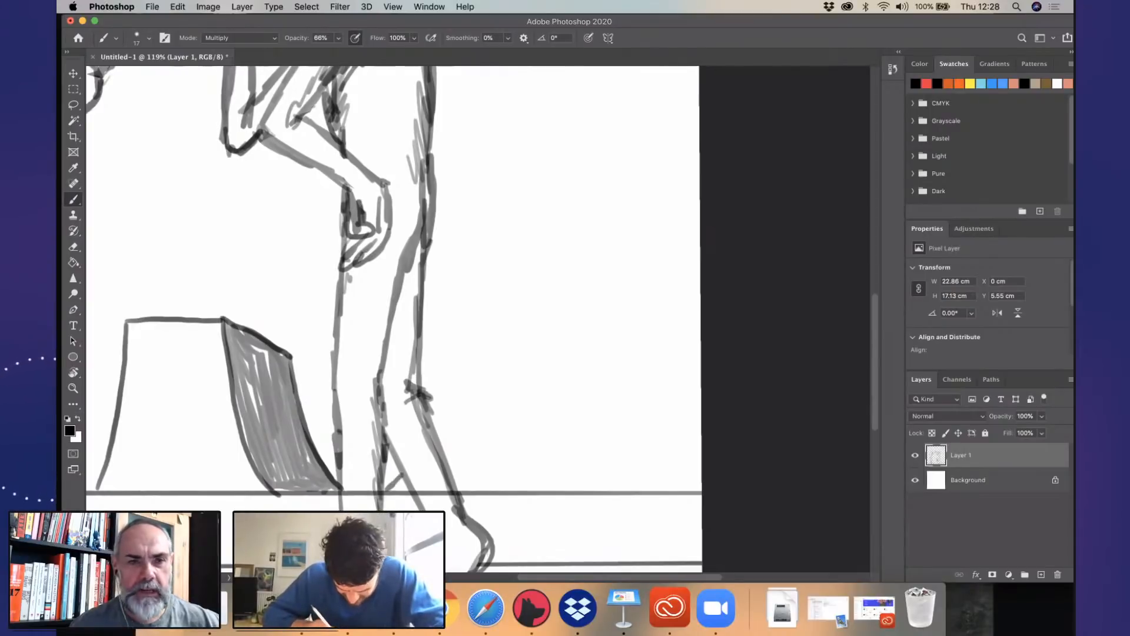
pyautogui.moveTo(433, 430)
pyautogui.mouseDown()
pyautogui.moveTo(480, 299)
pyautogui.moveTo(612, 299)
pyautogui.moveTo(658, 484)
pyautogui.moveTo(672, 494)
pyautogui.mouseUp()
pyautogui.moveTo(611, 298)
pyautogui.mouseDown()
pyautogui.moveTo(683, 327)
pyautogui.moveTo(700, 389)
pyautogui.mouseUp()
pyautogui.moveTo(612, 299)
pyautogui.mouseDown()
pyautogui.moveTo(627, 406)
pyautogui.moveTo(670, 492)
pyautogui.mouseUp()
pyautogui.moveTo(633, 395)
pyautogui.mouseDown()
pyautogui.moveTo(617, 318)
pyautogui.moveTo(680, 334)
pyautogui.moveTo(693, 376)
pyautogui.moveTo(667, 337)
pyautogui.moveTo(642, 348)
pyautogui.moveTo(658, 439)
pyautogui.moveTo(696, 347)
pyautogui.moveTo(698, 436)
pyautogui.moveTo(668, 481)
pyautogui.moveTo(647, 389)
pyautogui.moveTo(659, 335)
pyautogui.mouseUp()
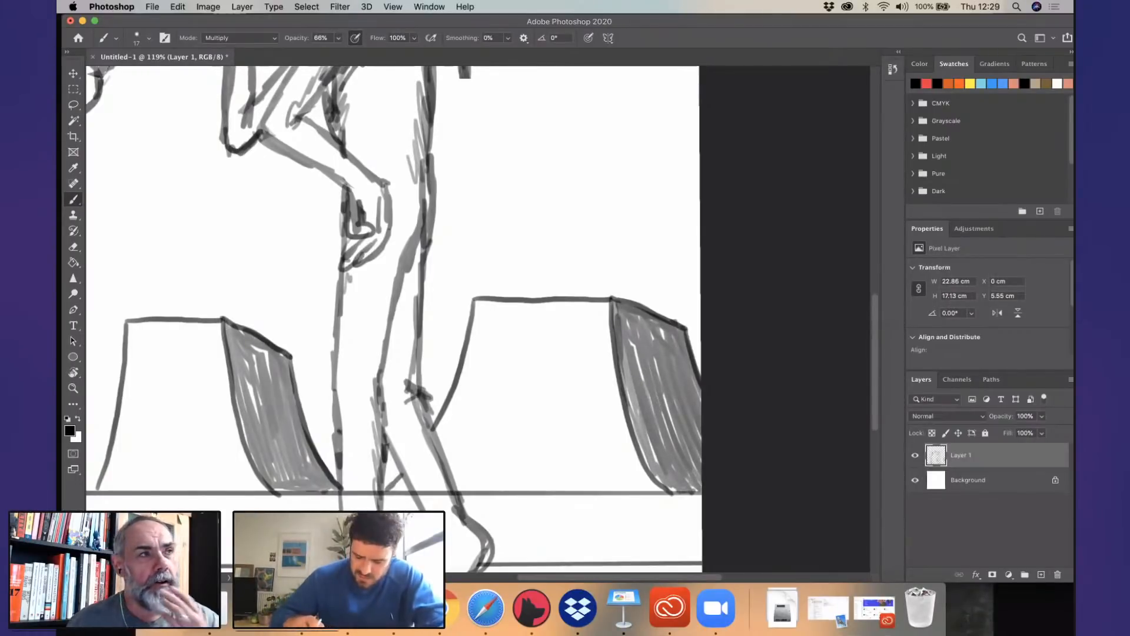
# - Draw a third flat-topped mesa behind the first figure at the page's edge, and hatch its side face in grey
pyautogui.moveTo(283, 396); pyautogui.dragTo(717, 321)
pyautogui.scroll(-4, 717, 320)
pyautogui.scroll(-2, 720, 317)
pyautogui.scroll(5, 297, 230)
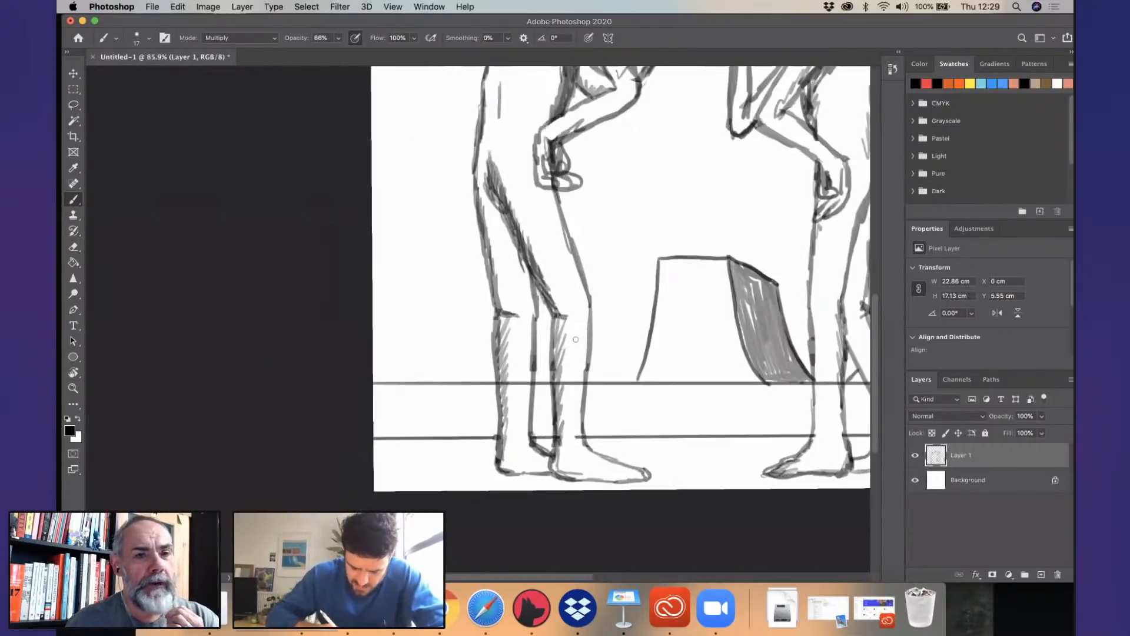
pyautogui.moveTo(286, 296); pyautogui.dragTo(293, 235)
pyautogui.moveTo(295, 235); pyautogui.dragTo(394, 236)
pyautogui.moveTo(399, 235)
pyautogui.mouseDown()
pyautogui.moveTo(425, 367)
pyautogui.moveTo(457, 403)
pyautogui.mouseUp()
pyautogui.moveTo(399, 234)
pyautogui.mouseDown()
pyautogui.moveTo(443, 254)
pyautogui.moveTo(414, 291)
pyautogui.moveTo(436, 373)
pyautogui.mouseUp()
pyautogui.moveTo(424, 294)
pyautogui.mouseDown()
pyautogui.moveTo(438, 259)
pyautogui.moveTo(450, 353)
pyautogui.moveTo(412, 243)
pyautogui.moveTo(444, 266)
pyautogui.mouseUp()
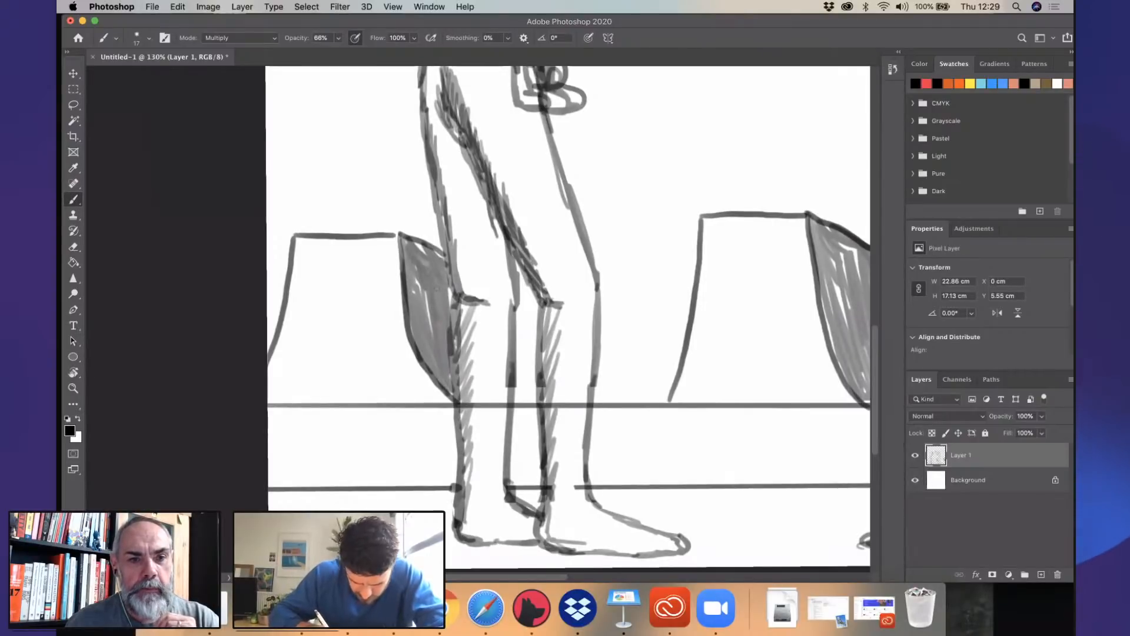
# - Add a smaller mesa between the first figure's knee and the central mesa, and hatch its side face dark
pyautogui.scroll(-5, 657, 300)
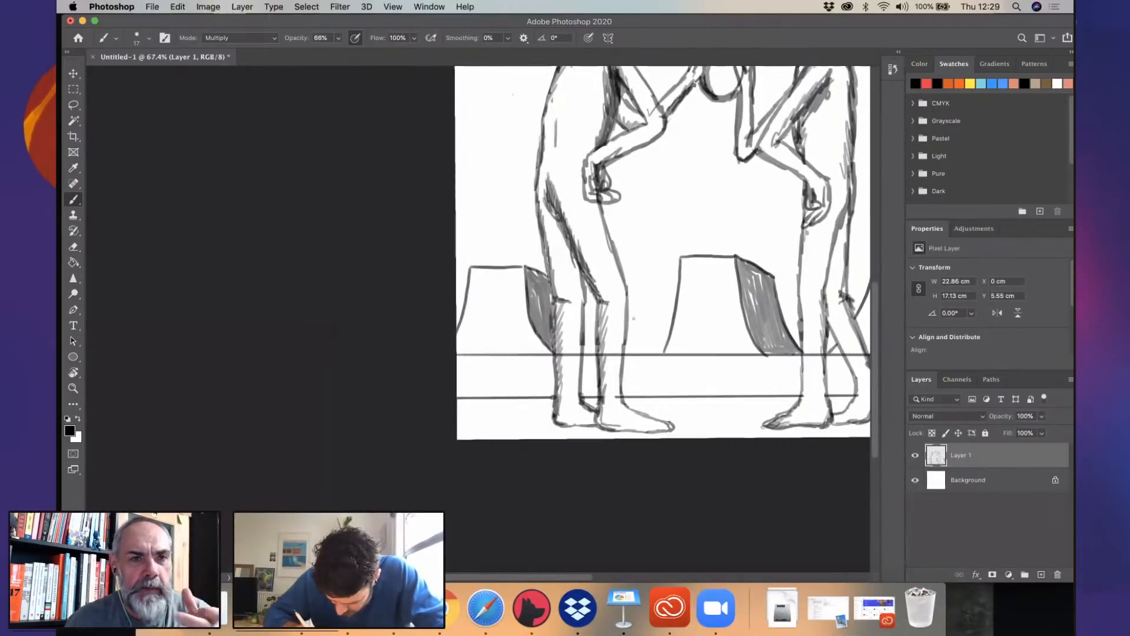
pyautogui.moveTo(626, 279)
pyautogui.mouseDown()
pyautogui.moveTo(651, 278)
pyautogui.moveTo(663, 353)
pyautogui.moveTo(677, 293)
pyautogui.moveTo(661, 339)
pyautogui.mouseUp()
pyautogui.moveTo(659, 289); pyautogui.dragTo(671, 303)
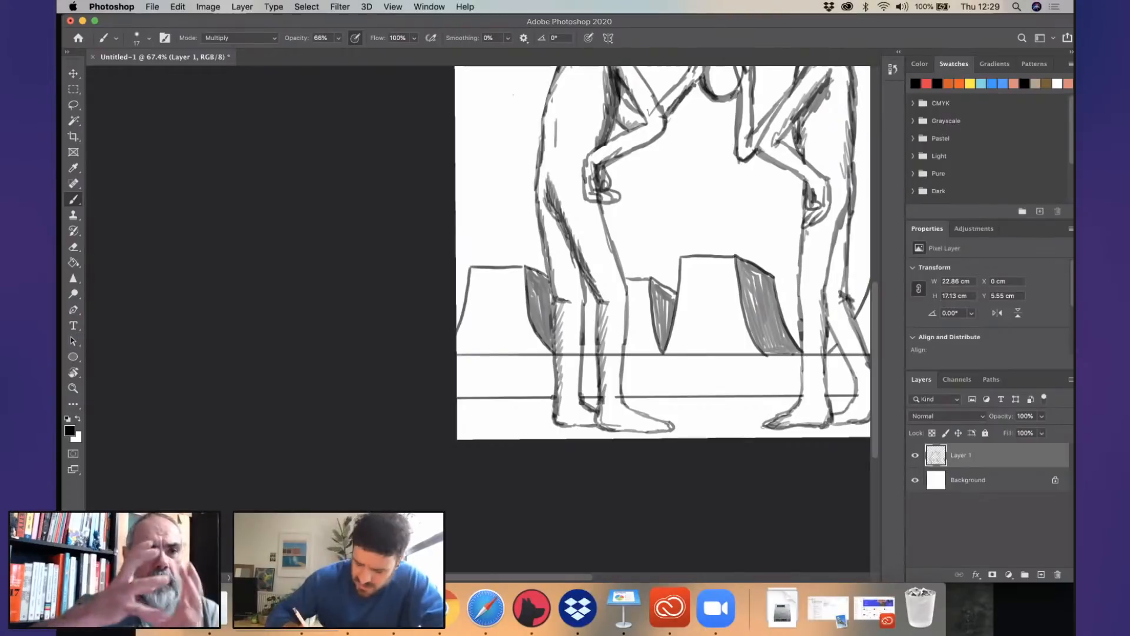
pyautogui.moveTo(657, 287)
pyautogui.mouseDown()
pyautogui.moveTo(675, 296)
pyautogui.moveTo(661, 337)
pyautogui.mouseUp()
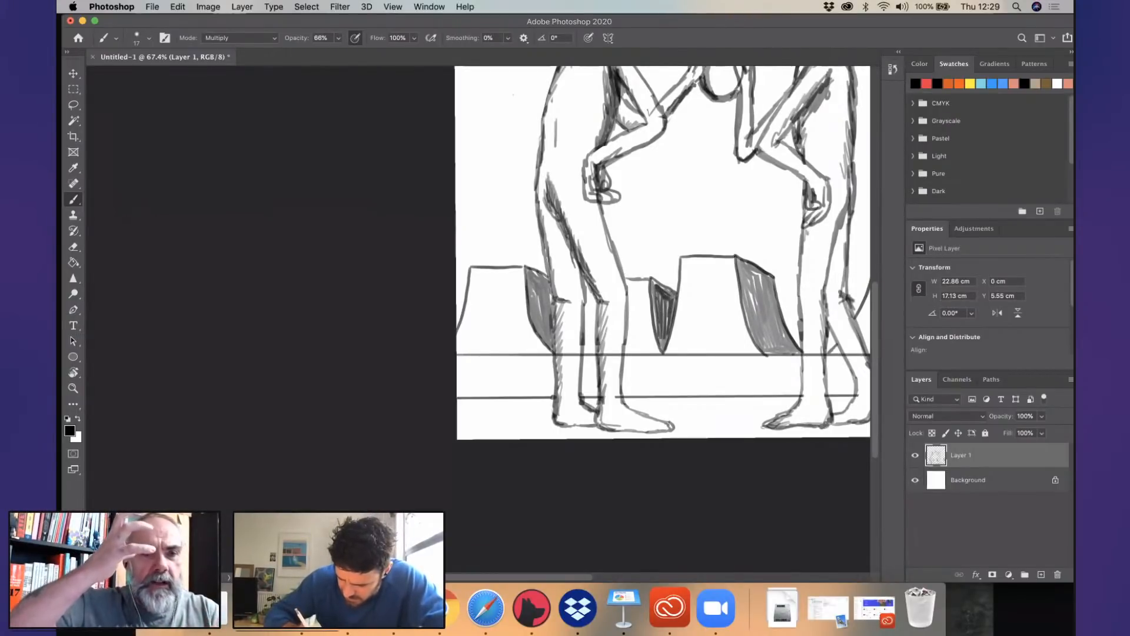
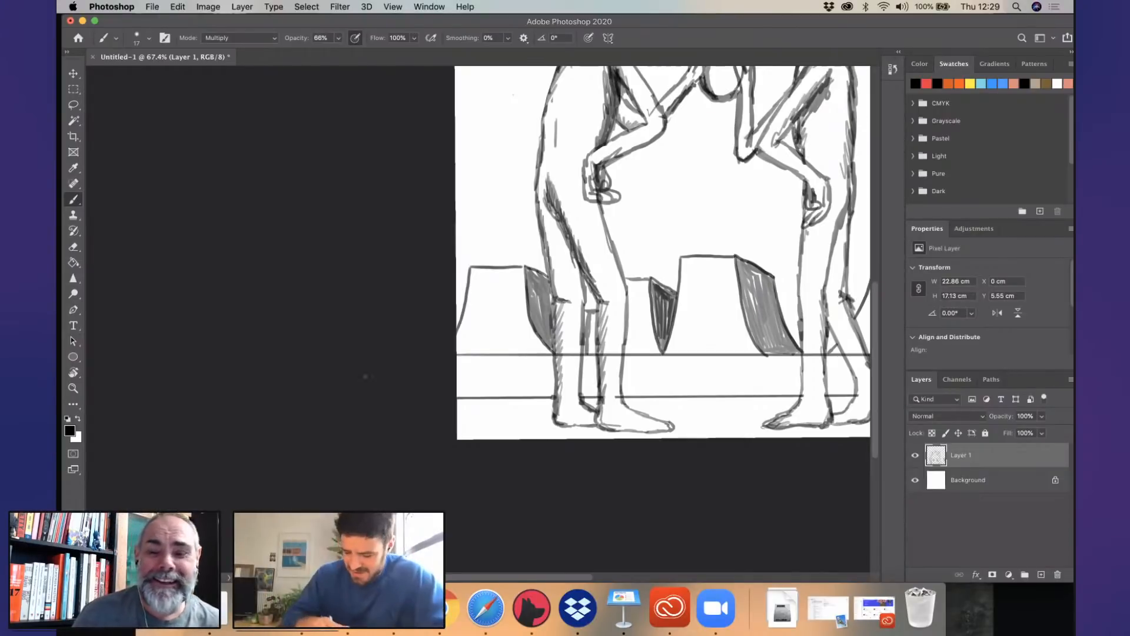
# - Darken the contours of the second figure's lower legs, from behind the knees down to the heels
pyautogui.moveTo(812, 306); pyautogui.dragTo(377, 340)
pyautogui.moveTo(551, 302)
pyautogui.mouseDown()
pyautogui.moveTo(545, 386)
pyautogui.moveTo(839, 354)
pyautogui.mouseUp()
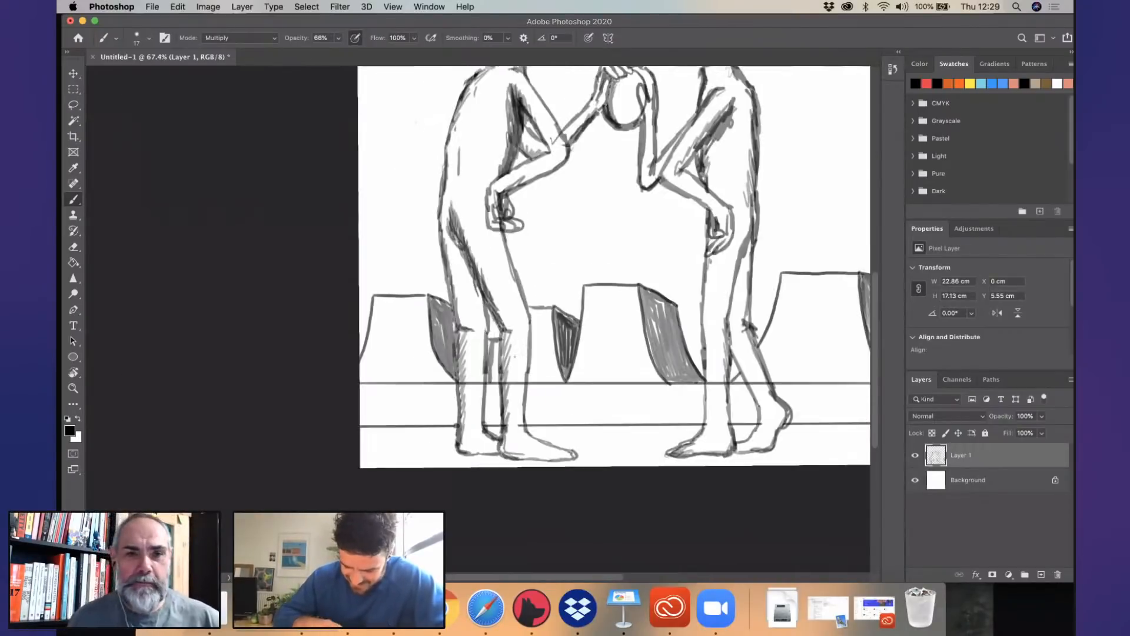
pyautogui.scroll(-5, 500, 330)
pyautogui.scroll(6, 500, 329)
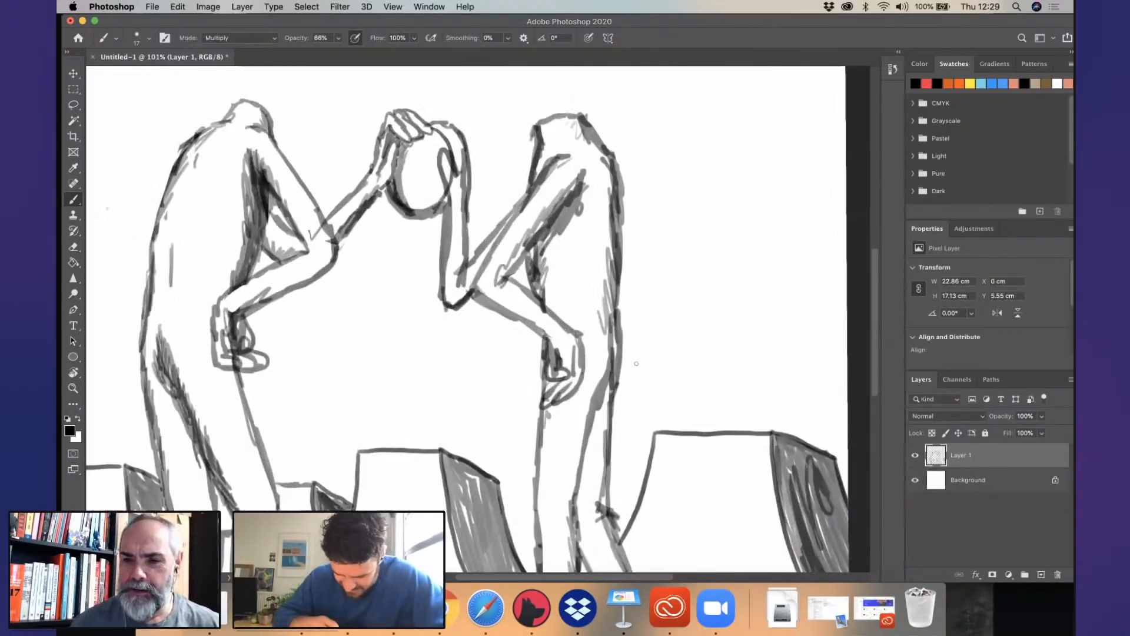
pyautogui.scroll(-6, 618, 353)
pyautogui.scroll(4, 619, 353)
pyautogui.hscroll(5, 618, 354)
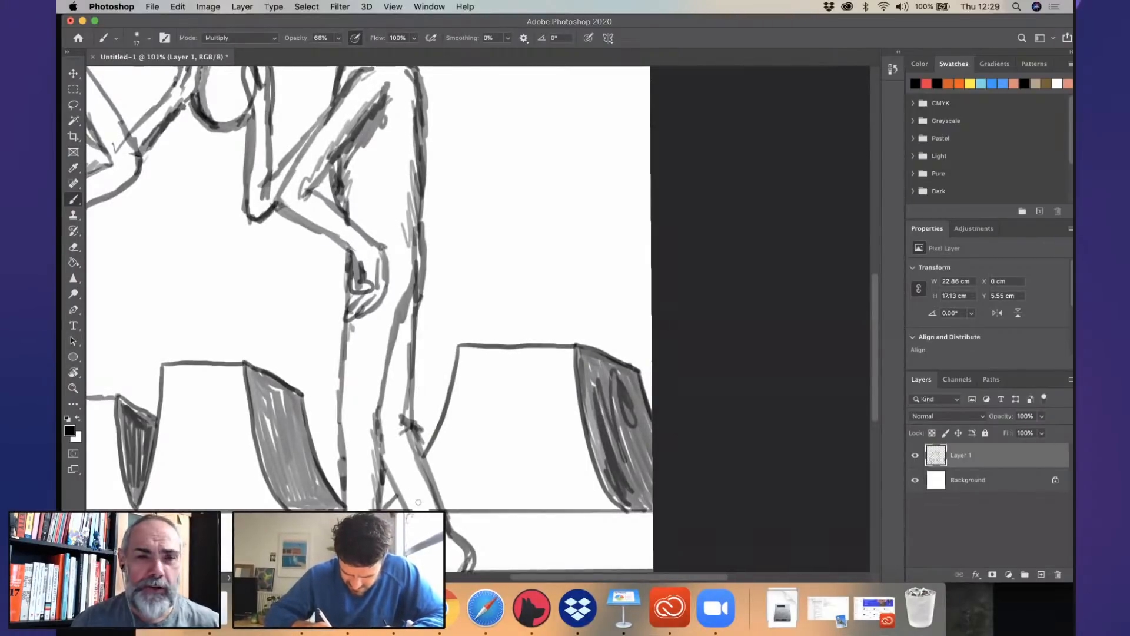
pyautogui.scroll(-5, 438, 407)
pyautogui.hscroll(-2, 439, 408)
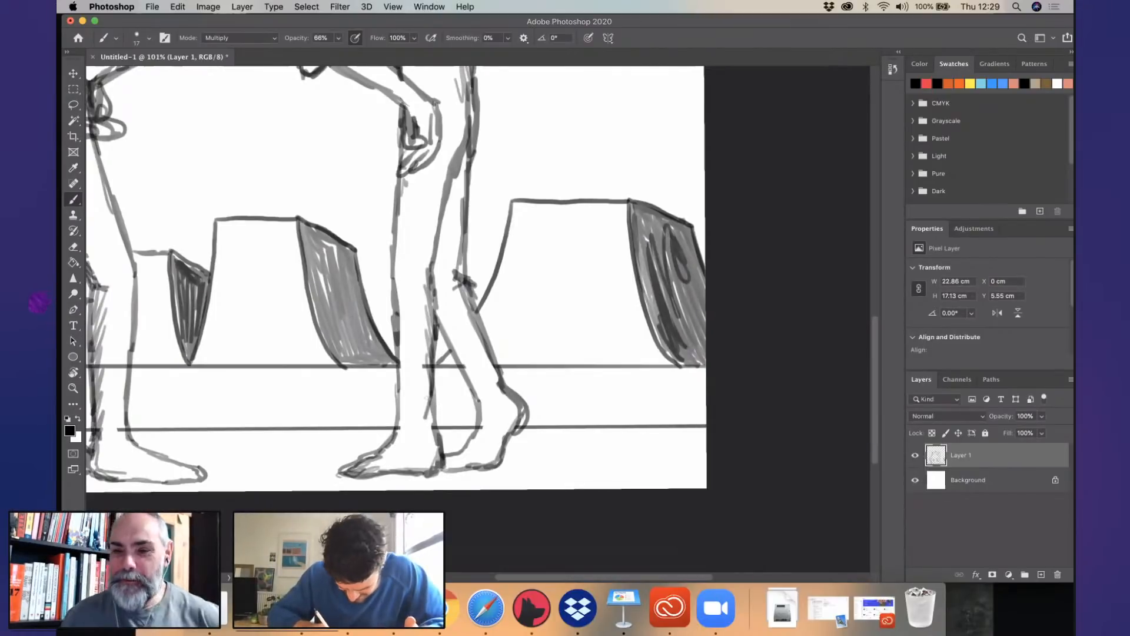
pyautogui.moveTo(429, 363); pyautogui.dragTo(440, 452)
pyautogui.moveTo(470, 291); pyautogui.dragTo(513, 406)
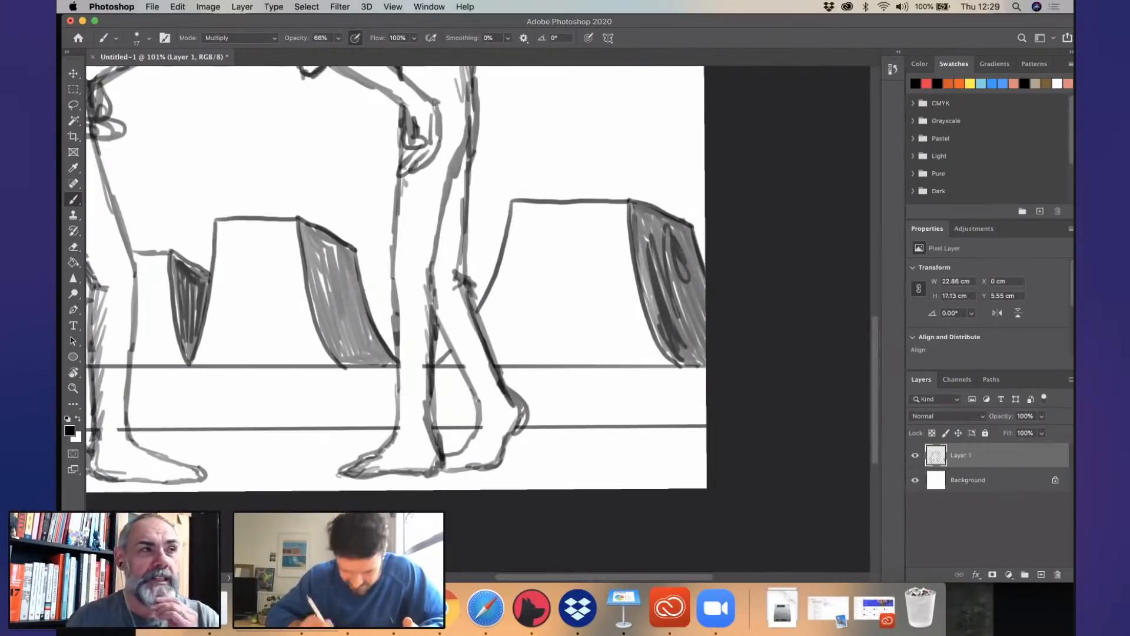
# - Shade the back of the second figure's thigh and darken the heel of the first figure's front foot
pyautogui.scroll(8, 417, 386)
pyautogui.hscroll(-3, 416, 386)
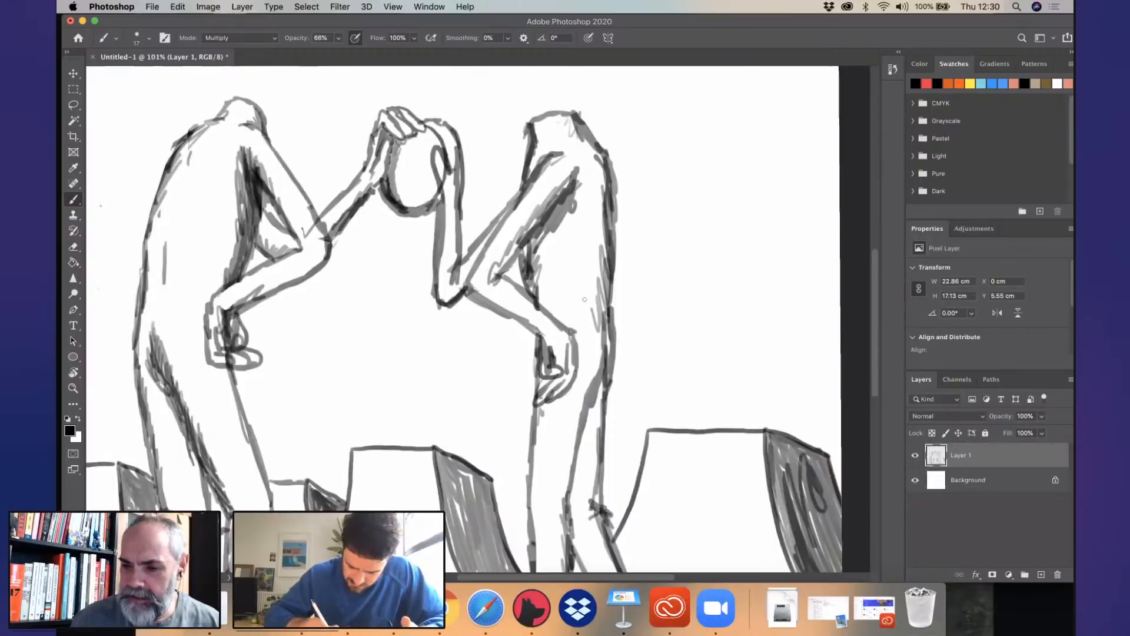
pyautogui.scroll(-3, 584, 299)
pyautogui.hscroll(-4, 584, 299)
pyautogui.scroll(6, 584, 299)
pyautogui.hscroll(2, 584, 299)
pyautogui.scroll(2, 500, 280)
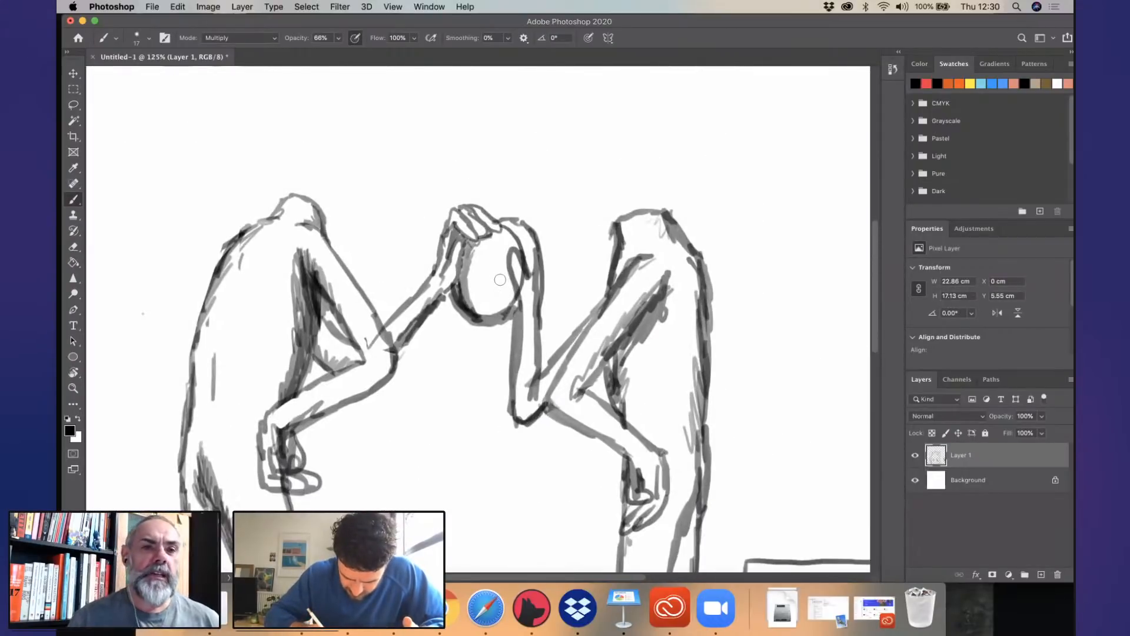
pyautogui.scroll(4, 499, 280)
pyautogui.scroll(-8, 480, 302)
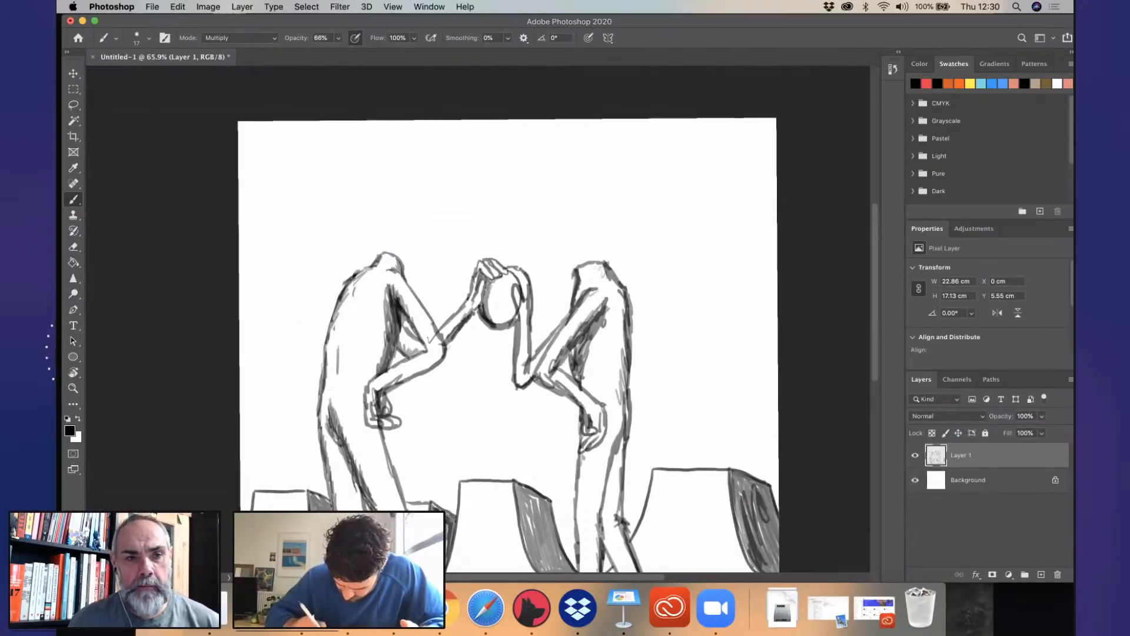
pyautogui.scroll(-8, 642, 365)
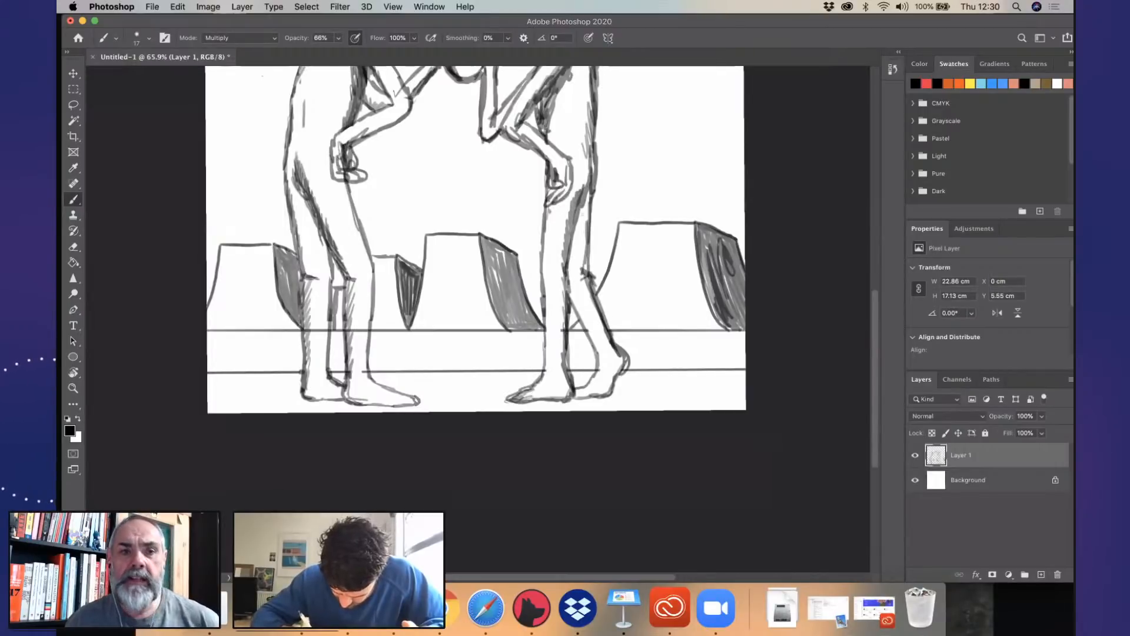
pyautogui.moveTo(586, 191); pyautogui.dragTo(576, 268)
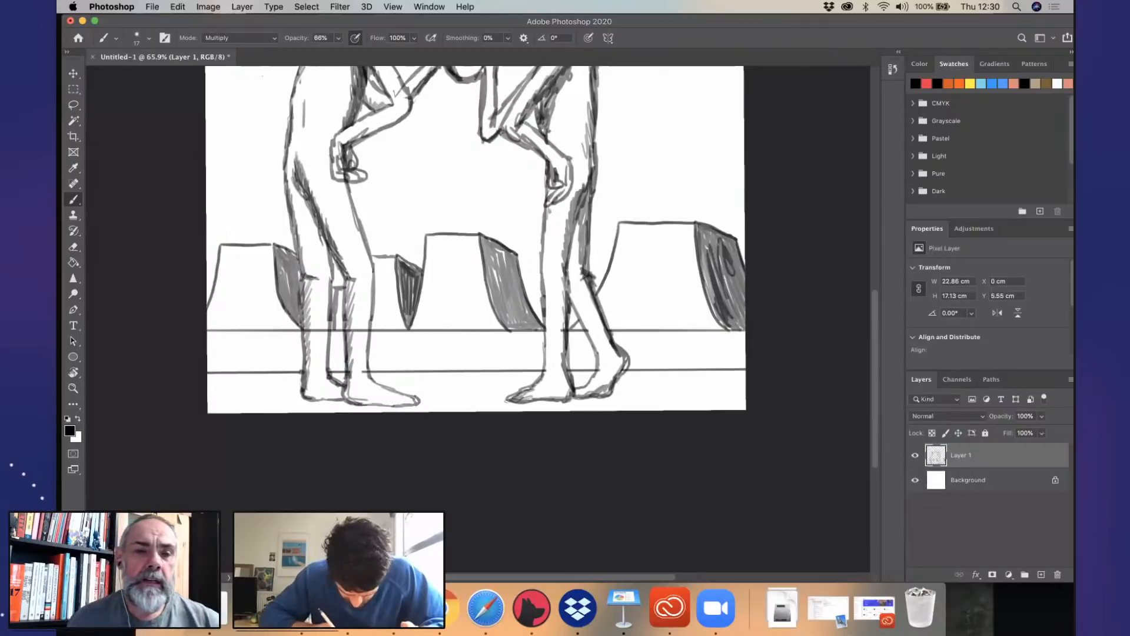
pyautogui.moveTo(348, 389); pyautogui.dragTo(369, 395)
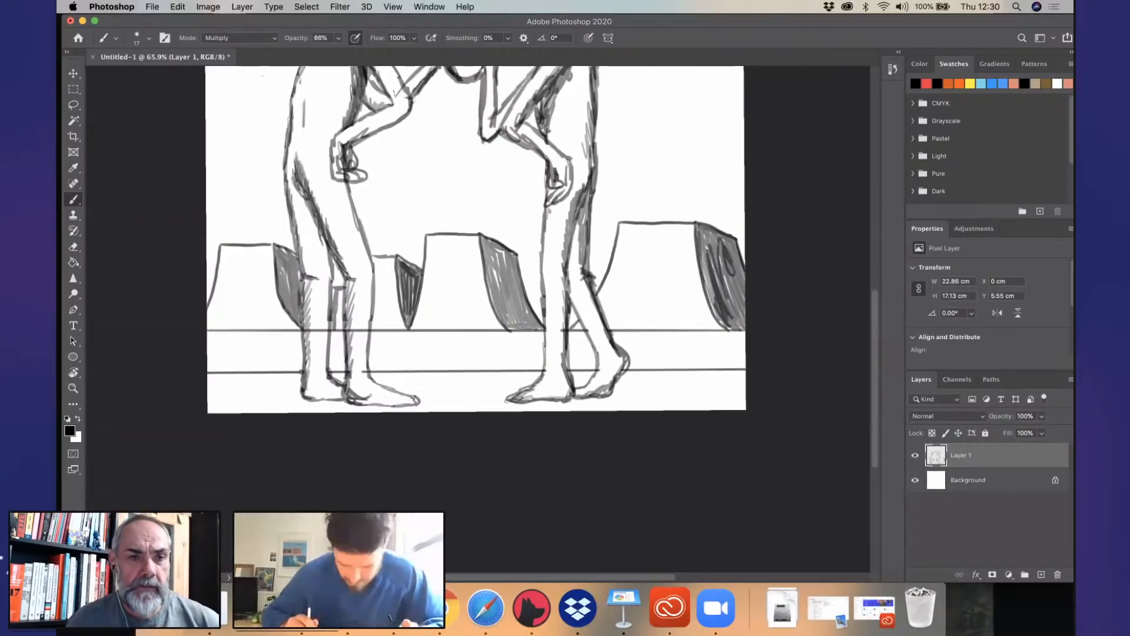
# - Draw a two-armed cactus with vertical rib lines in front of the mesa behind the second figure
pyautogui.scroll(1, 664, 324)
pyautogui.scroll(3, 669, 311)
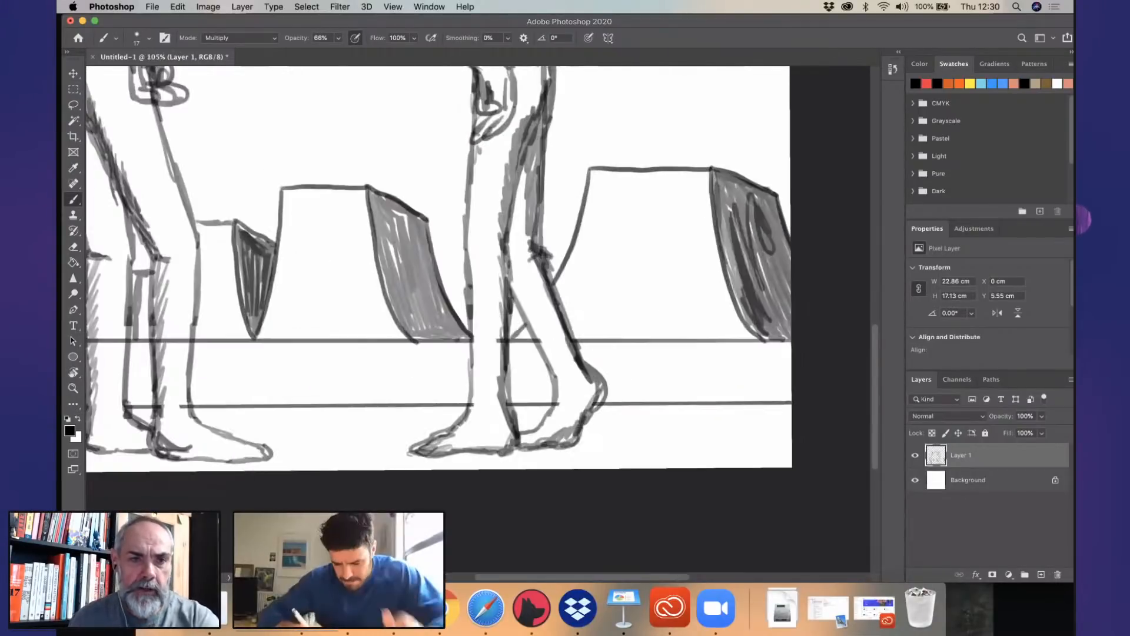
pyautogui.moveTo(655, 351)
pyautogui.mouseDown()
pyautogui.moveTo(677, 259)
pyautogui.moveTo(686, 361)
pyautogui.mouseUp()
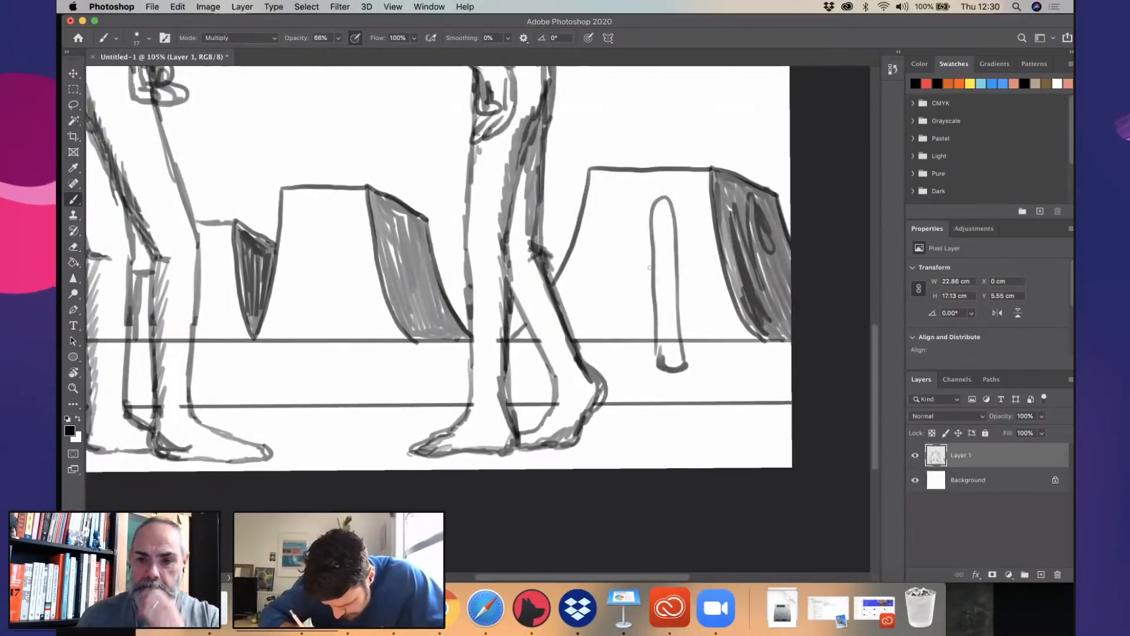
pyautogui.moveTo(647, 268)
pyautogui.mouseDown()
pyautogui.moveTo(631, 244)
pyautogui.moveTo(698, 258)
pyautogui.moveTo(693, 296)
pyautogui.moveTo(698, 258)
pyautogui.moveTo(696, 293)
pyautogui.moveTo(677, 309)
pyautogui.mouseUp()
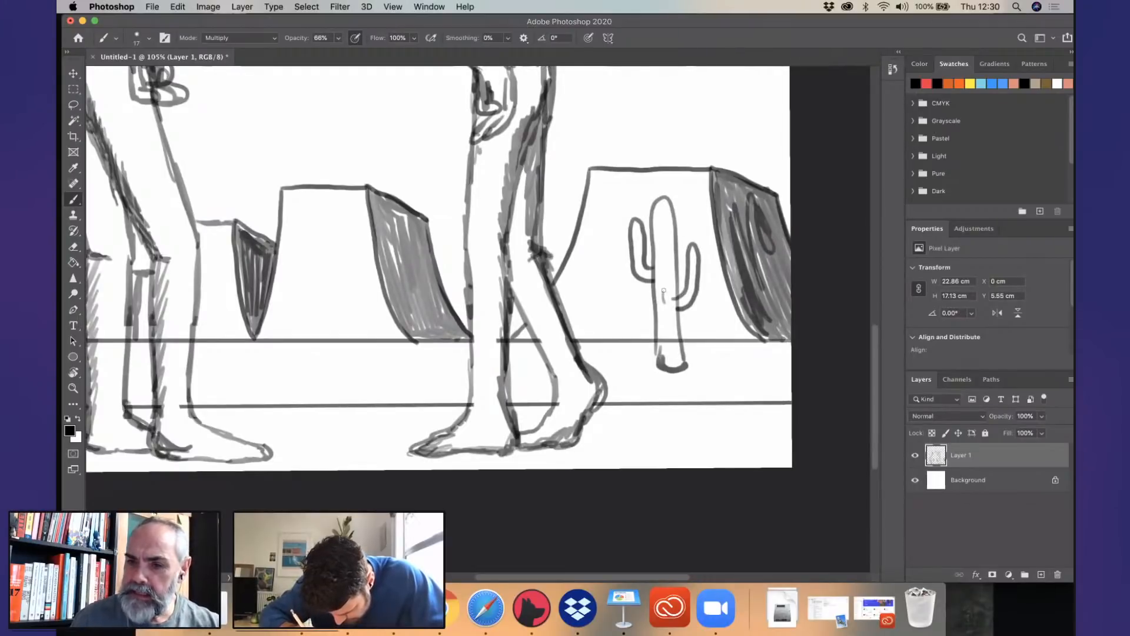
pyautogui.moveTo(660, 207); pyautogui.dragTo(663, 292)
pyautogui.moveTo(671, 364); pyautogui.dragTo(669, 302)
pyautogui.moveTo(668, 225); pyautogui.dragTo(668, 270)
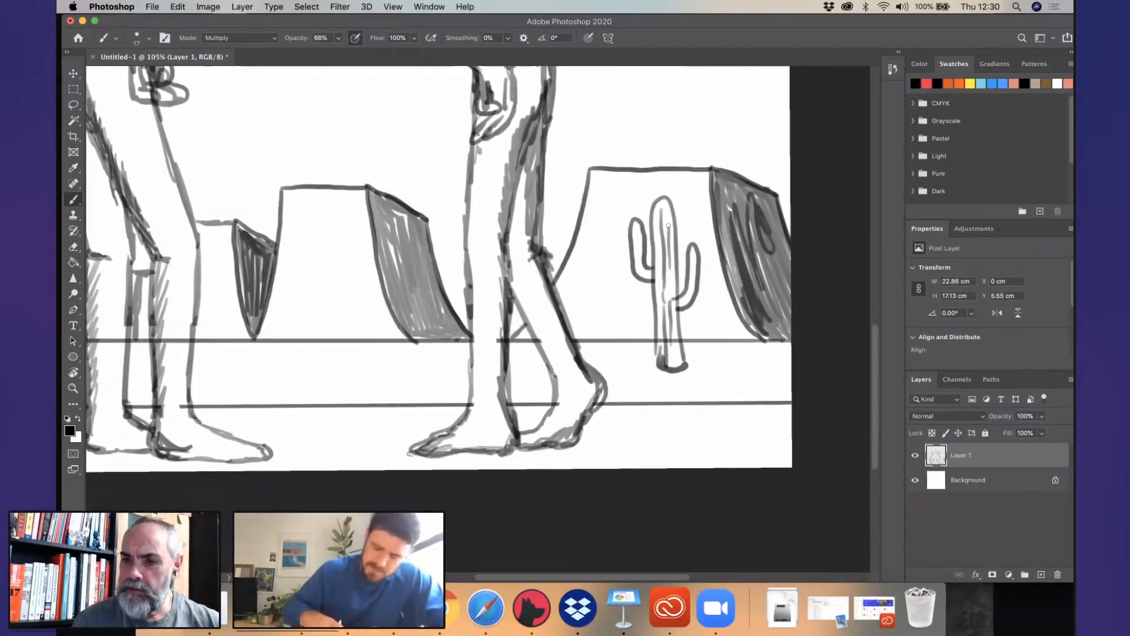
# - Draw a round-topped cactus trunk in front of the central mesa, with rib lines and a shaded side
pyautogui.moveTo(480, 342); pyautogui.dragTo(644, 382)
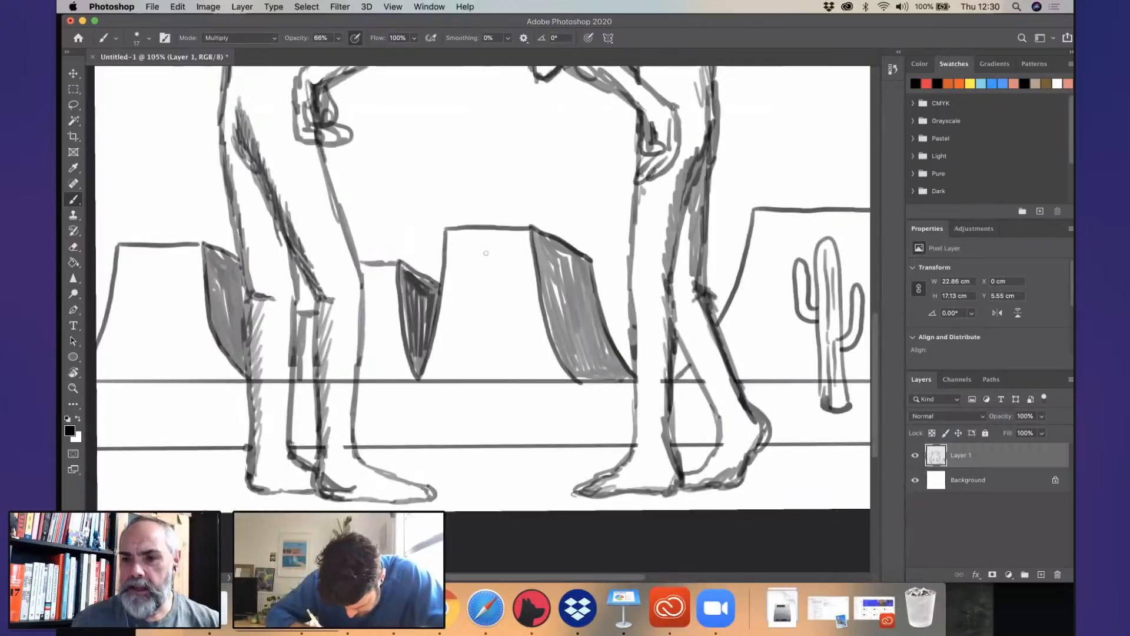
pyautogui.moveTo(480, 395)
pyautogui.mouseDown()
pyautogui.moveTo(501, 330)
pyautogui.moveTo(508, 399)
pyautogui.moveTo(509, 390)
pyautogui.moveTo(483, 393)
pyautogui.mouseUp()
pyautogui.moveTo(486, 253)
pyautogui.mouseDown()
pyautogui.moveTo(486, 387)
pyautogui.moveTo(501, 406)
pyautogui.mouseUp()
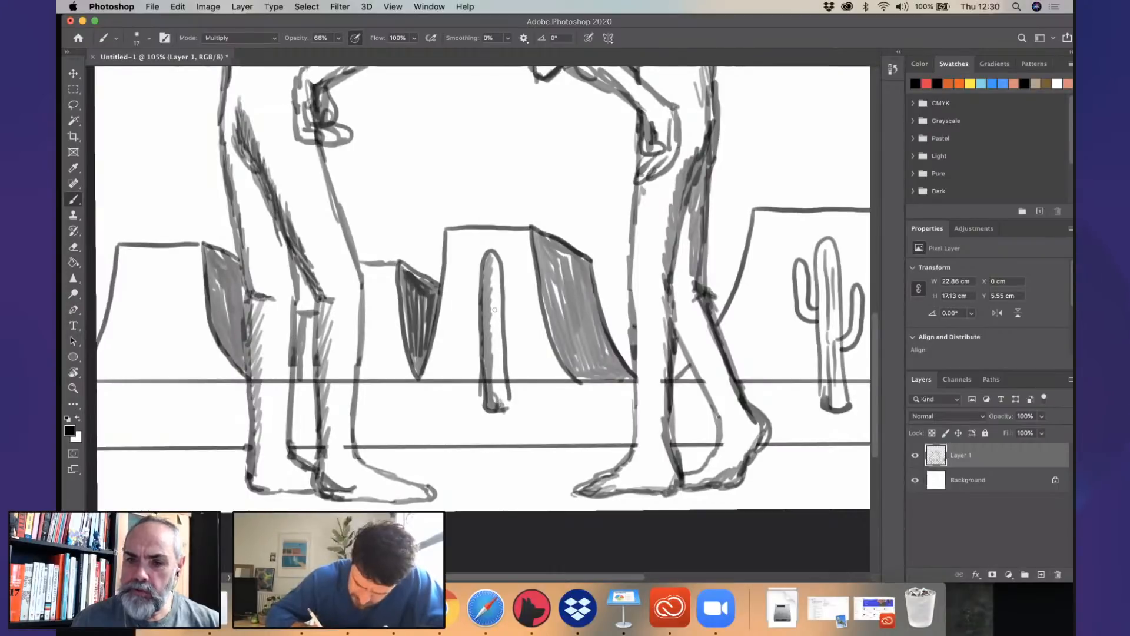
pyautogui.moveTo(498, 355); pyautogui.dragTo(498, 387)
# - Draw a third cactus trunk in front of the mesa behind the first figure and darken one side of it
pyautogui.moveTo(142, 342); pyautogui.dragTo(142, 392)
pyautogui.moveTo(137, 273)
pyautogui.mouseDown()
pyautogui.moveTo(160, 310)
pyautogui.moveTo(165, 401)
pyautogui.moveTo(145, 405)
pyautogui.moveTo(159, 403)
pyautogui.moveTo(149, 315)
pyautogui.moveTo(150, 397)
pyautogui.mouseUp()
pyautogui.moveTo(145, 303); pyautogui.dragTo(150, 335)
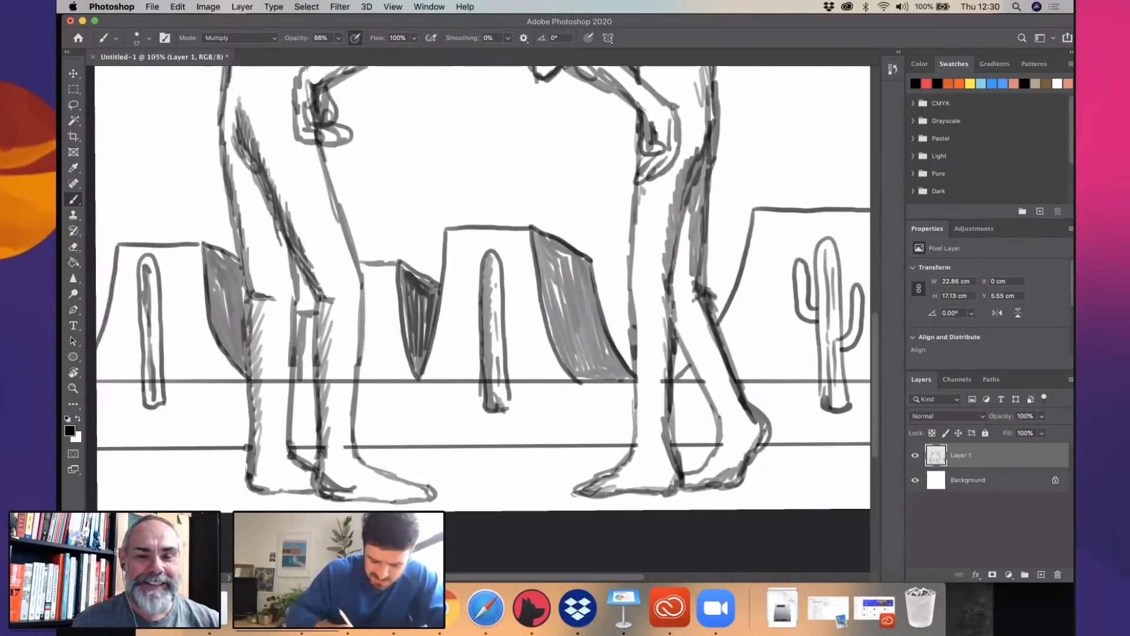
pyautogui.moveTo(146, 357); pyautogui.dragTo(147, 396)
pyautogui.moveTo(151, 370); pyautogui.dragTo(154, 404)
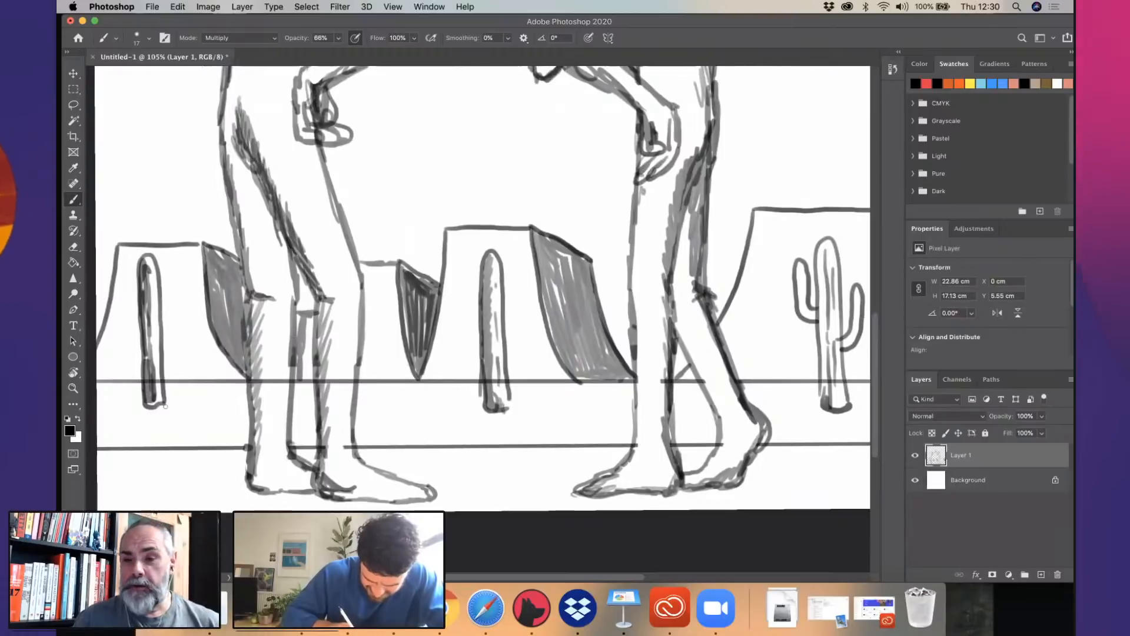
# - Add two upturned arms to the cactus in front of the central mesa, one on each side
pyautogui.scroll(-5, 586, 365)
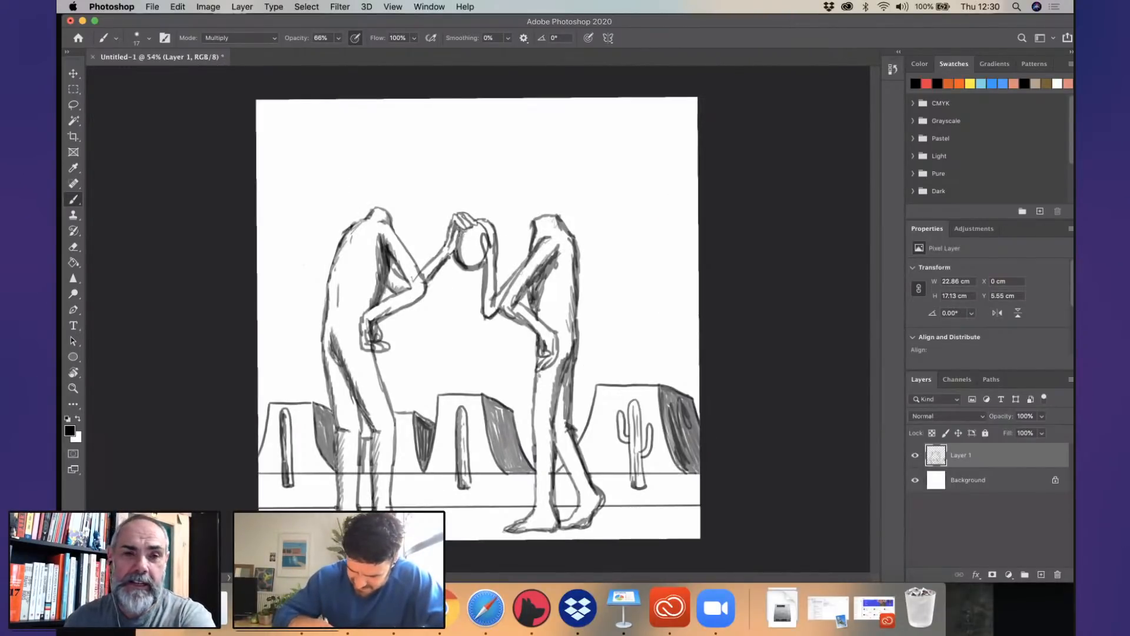
pyautogui.scroll(3, 521, 272)
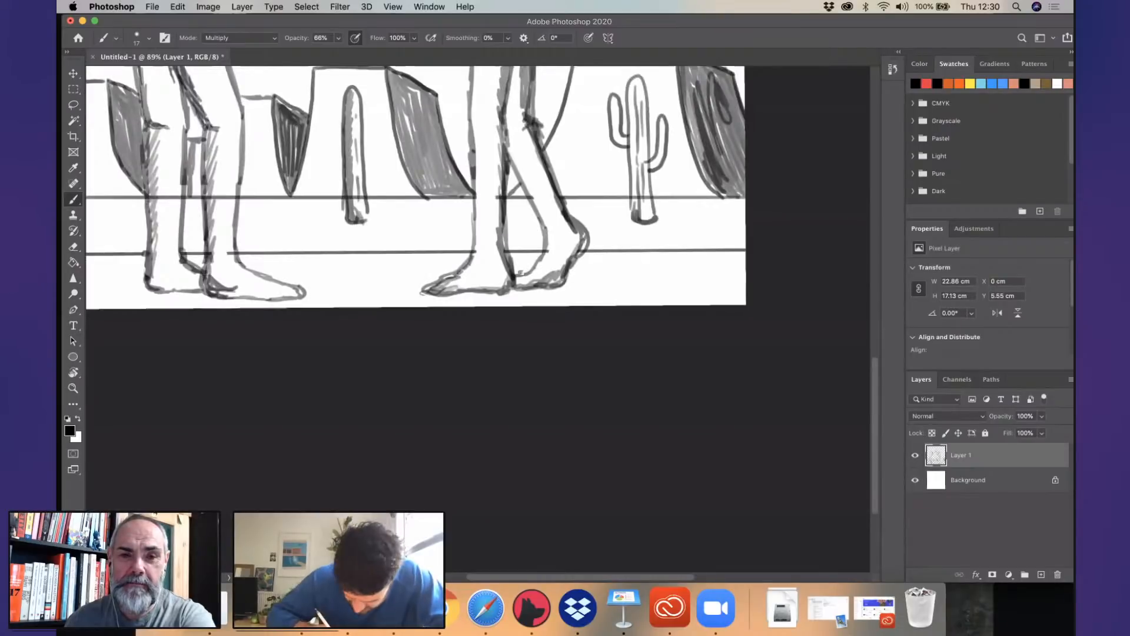
pyautogui.moveTo(521, 273)
pyautogui.mouseDown()
pyautogui.moveTo(247, 495)
pyautogui.moveTo(463, 493)
pyautogui.mouseUp()
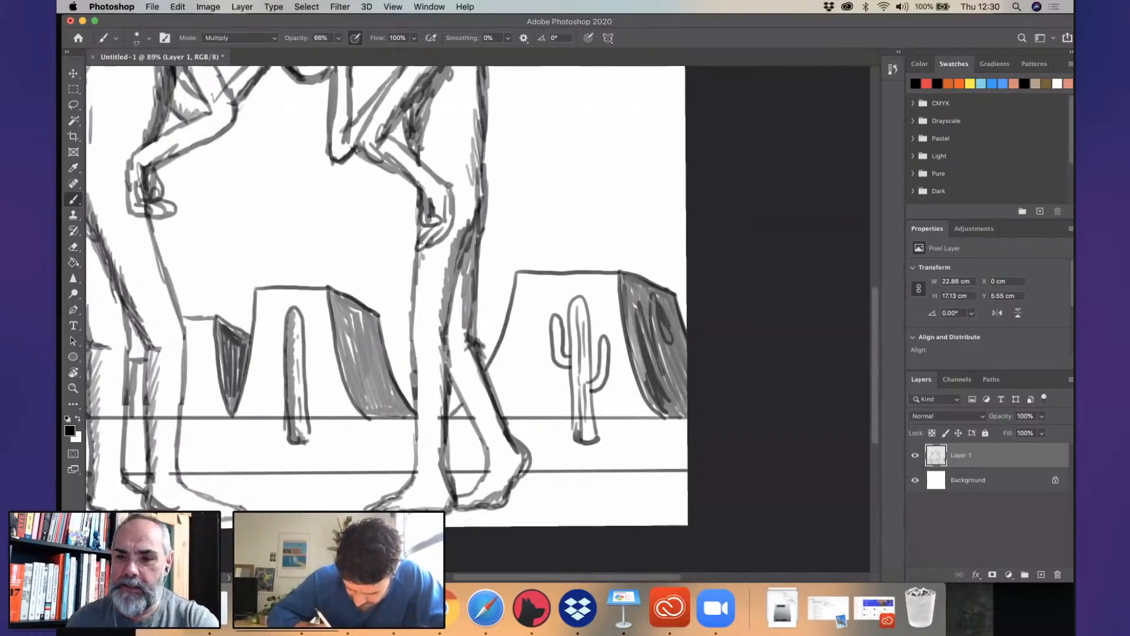
pyautogui.moveTo(365, 353)
pyautogui.mouseDown()
pyautogui.moveTo(468, 359)
pyautogui.moveTo(406, 371)
pyautogui.moveTo(382, 352)
pyautogui.mouseUp()
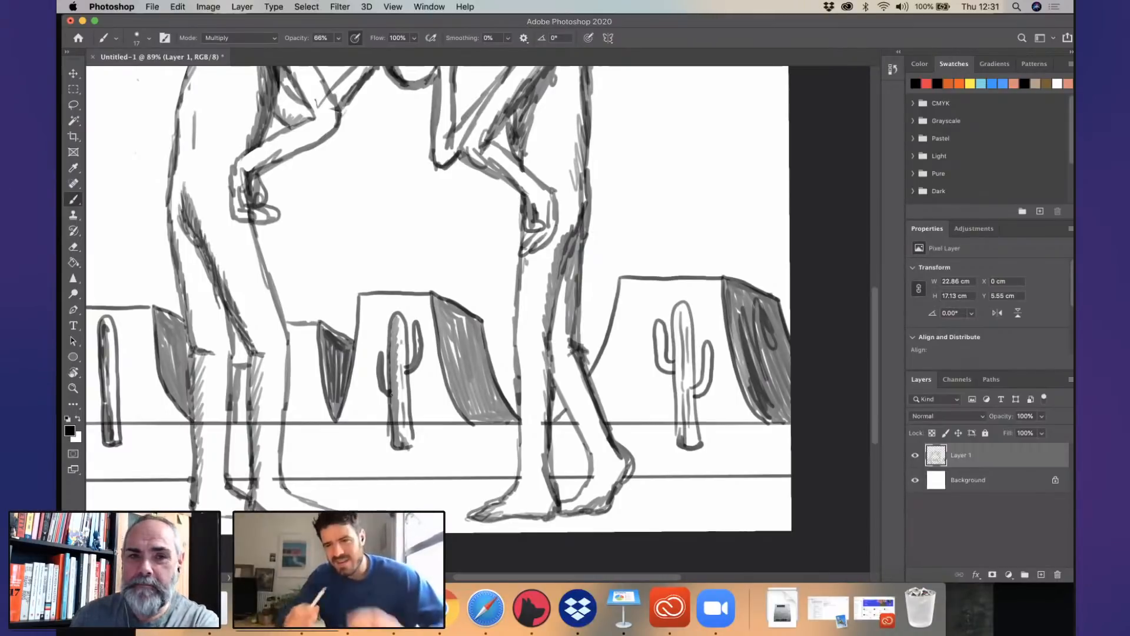
# - Add two short arms to the cactus behind the first figure, with the one nearer the page's edge set lower
pyautogui.moveTo(474, 375); pyautogui.dragTo(512, 367)
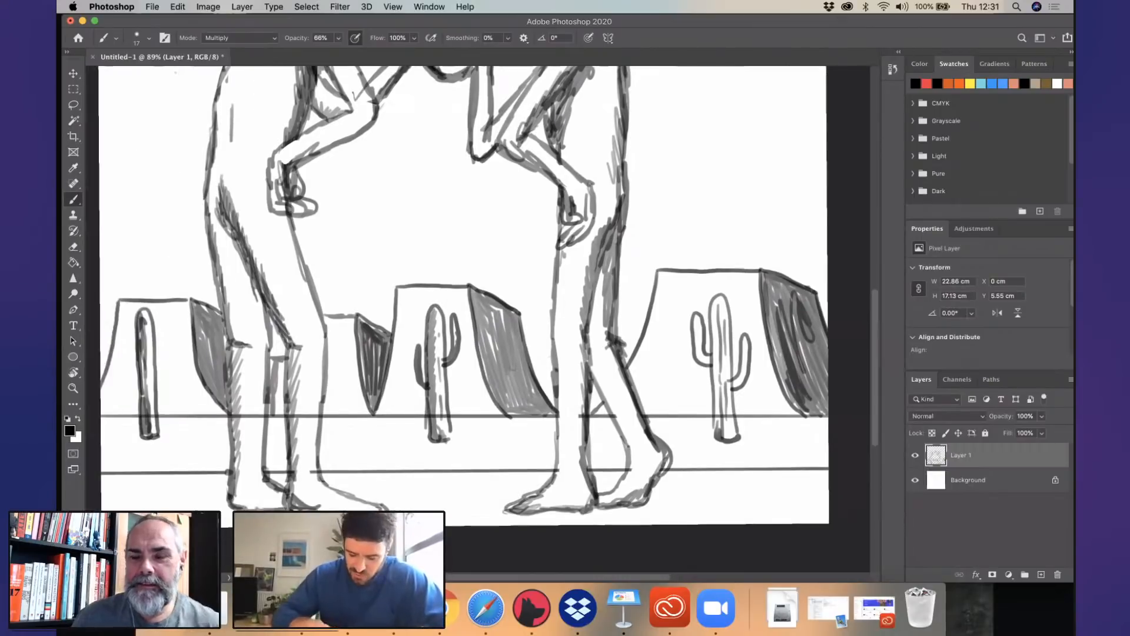
pyautogui.hscroll(-10, 512, 368)
pyautogui.scroll(5, 512, 367)
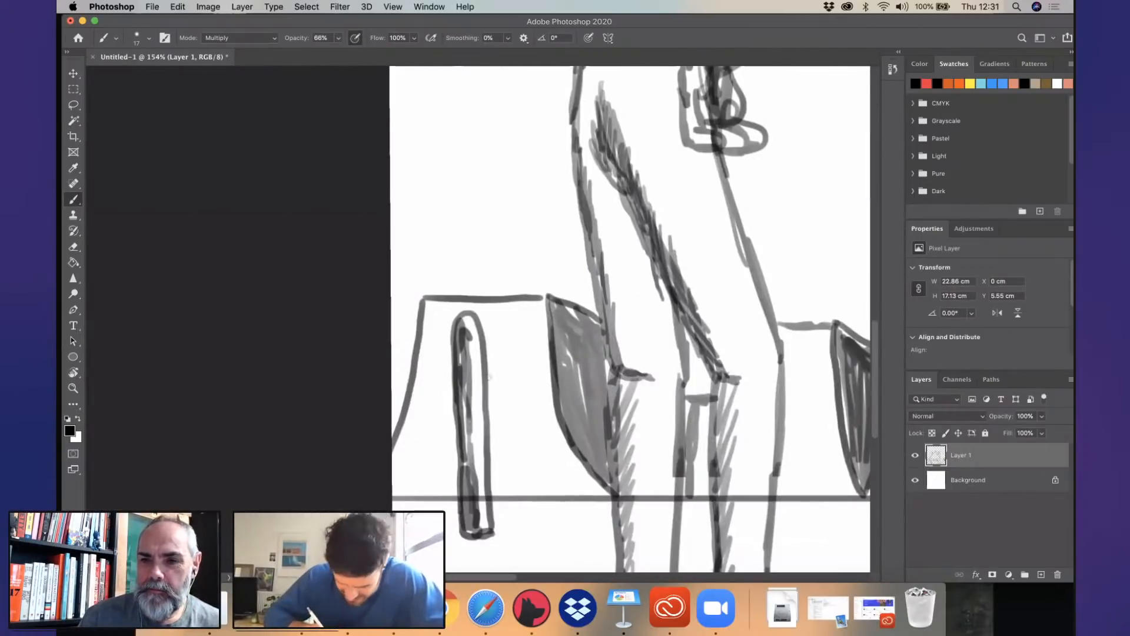
pyautogui.moveTo(488, 380)
pyautogui.mouseDown()
pyautogui.moveTo(505, 332)
pyautogui.moveTo(512, 368)
pyautogui.moveTo(490, 397)
pyautogui.mouseUp()
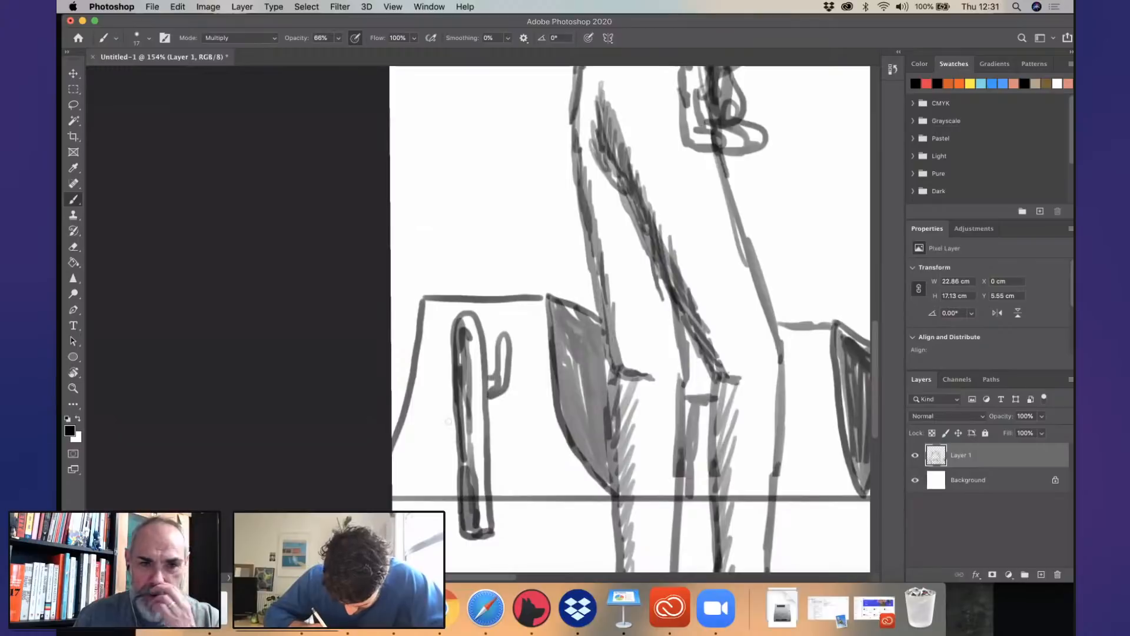
pyautogui.moveTo(452, 451); pyautogui.dragTo(455, 438)
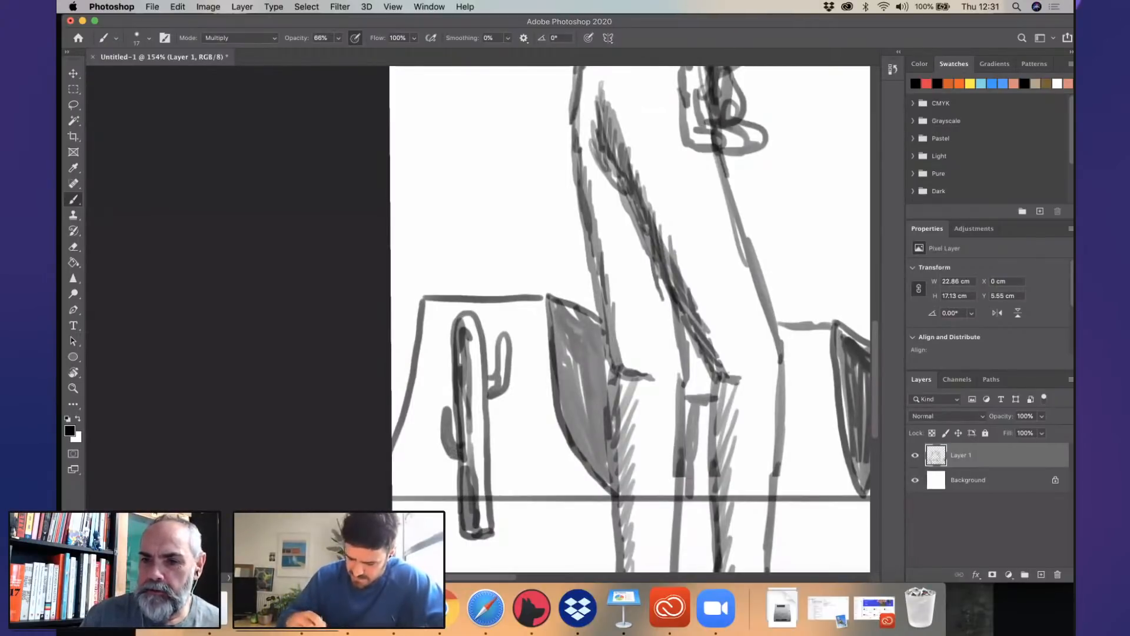
pyautogui.scroll(-5, 622, 357)
pyautogui.hscroll(5, 428, 418)
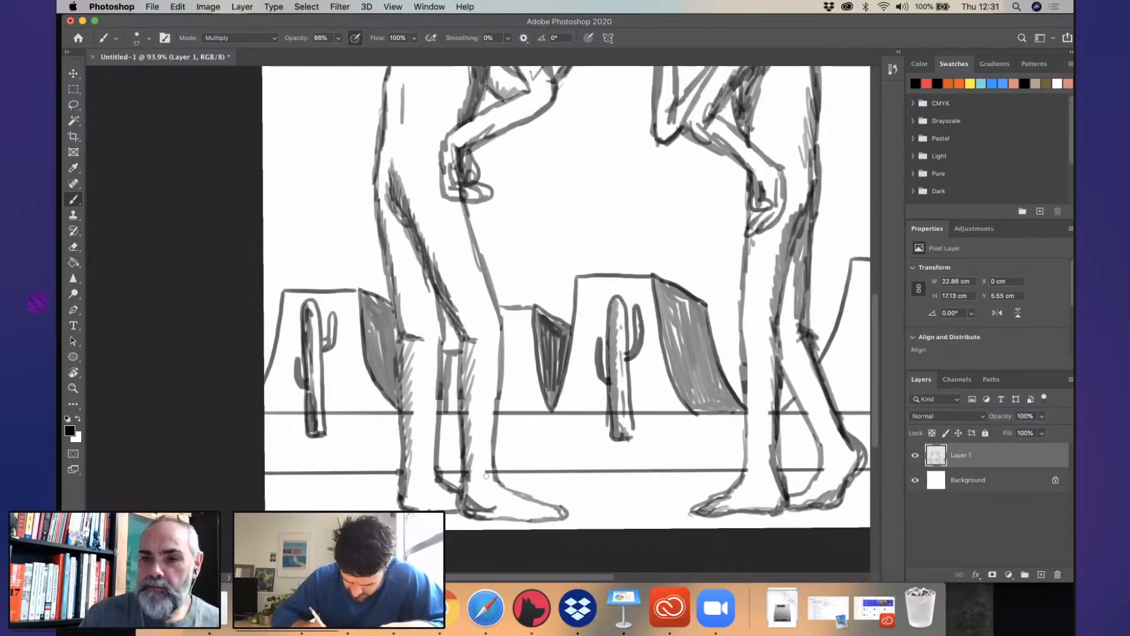
pyautogui.scroll(-3, 593, 396)
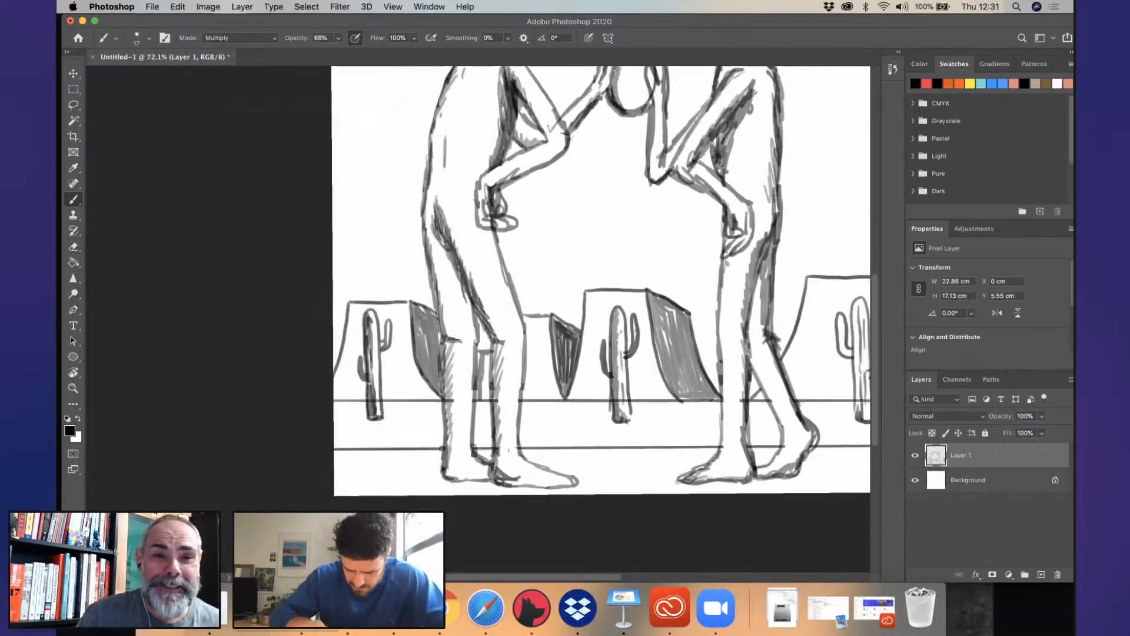
pyautogui.scroll(4, 470, 381)
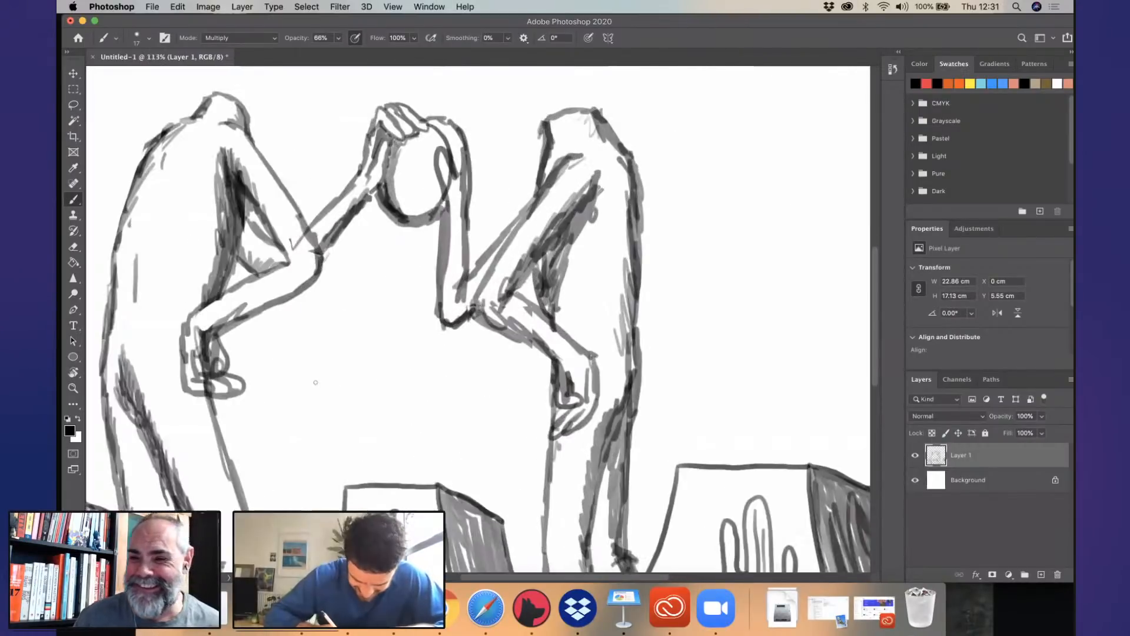
pyautogui.scroll(-3, 320, 383)
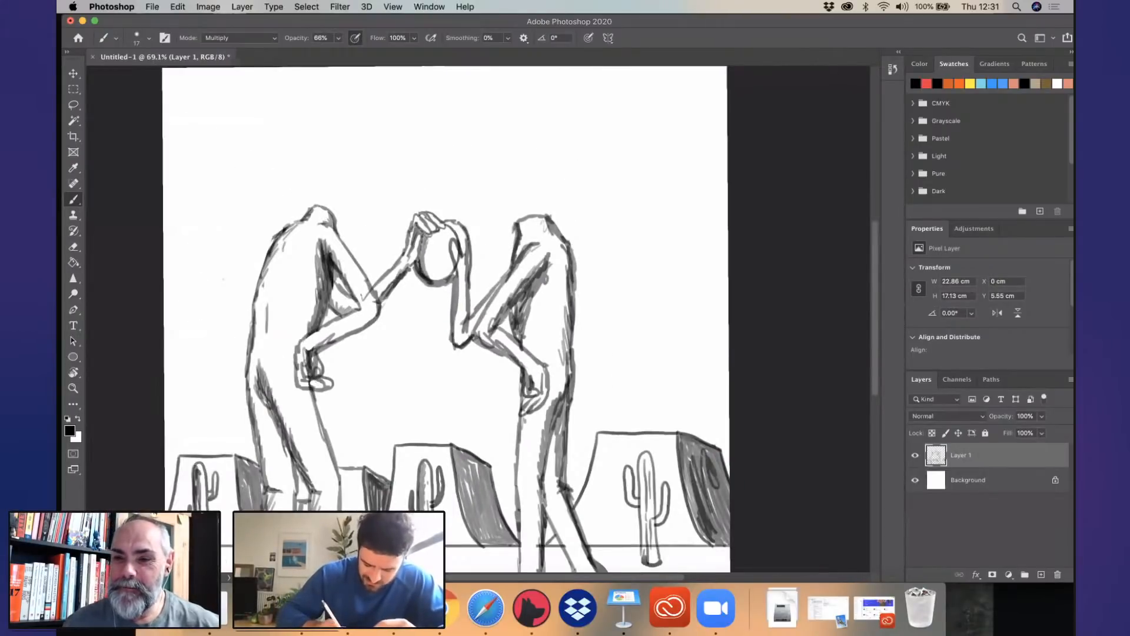
pyautogui.scroll(-2, 547, 251)
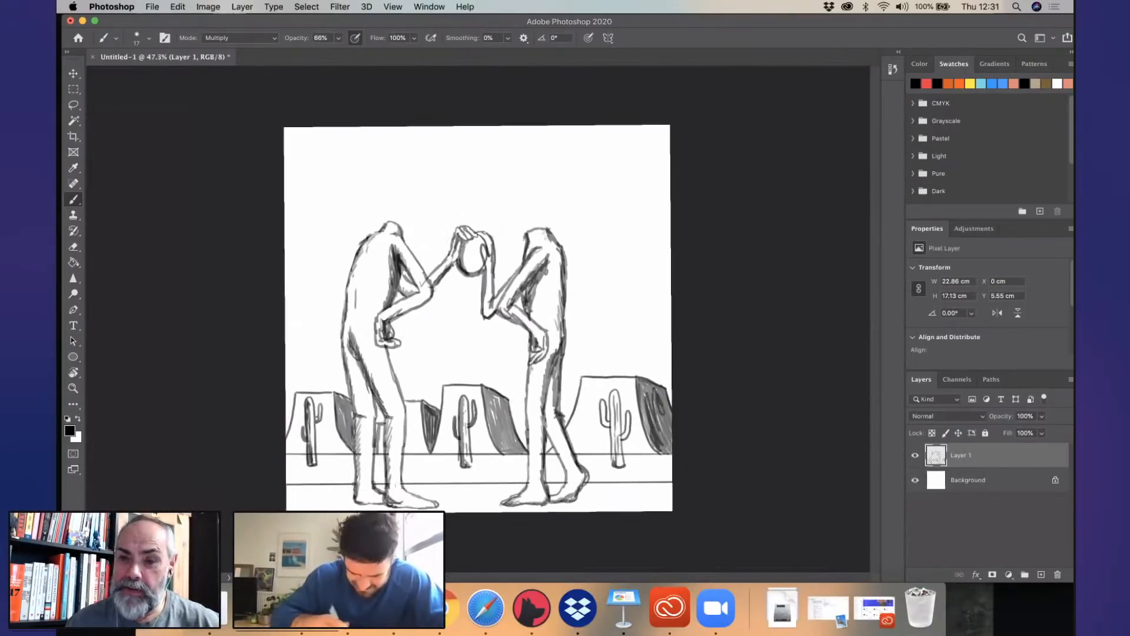
# - Add a new blank layer above the sketch layer, keeping the default settings
pyautogui.scroll(4, 538, 331)
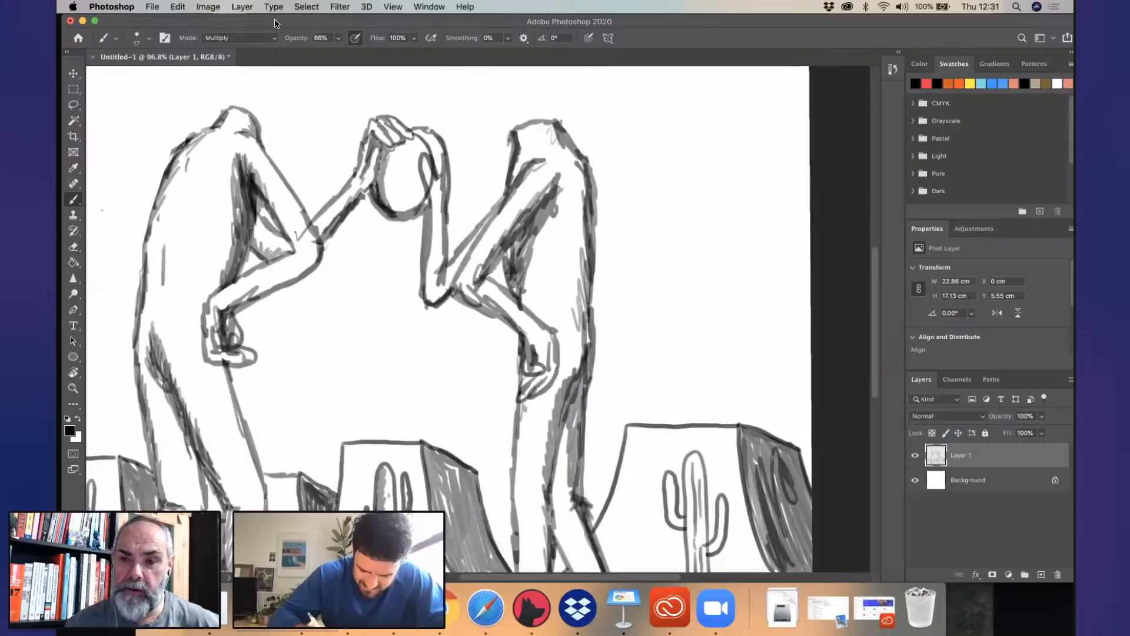
pyautogui.click(244, 11)
pyautogui.moveTo(275, 22)
pyautogui.click(435, 26)
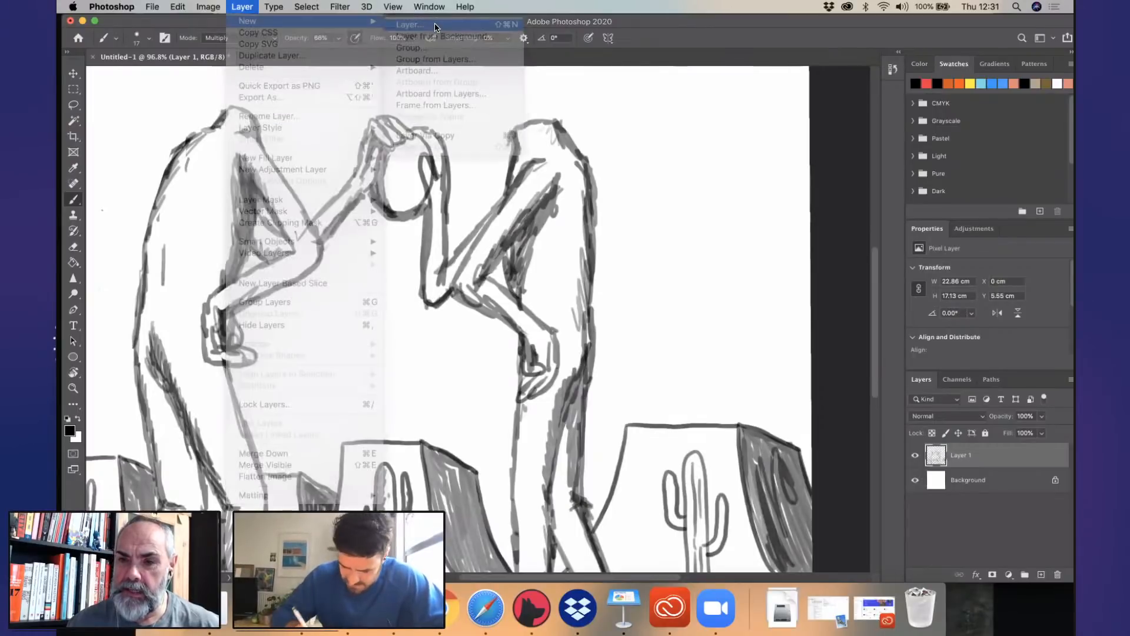
pyautogui.click(675, 252)
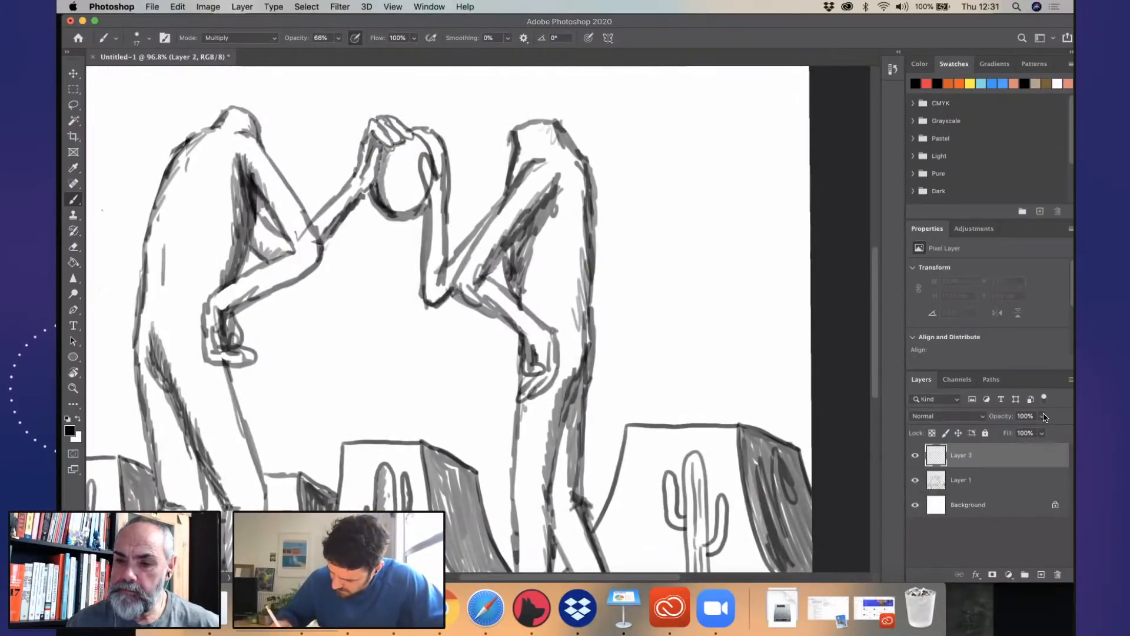
# - Lower the sketch layer's opacity to about 46% and make the blank layer above it active
pyautogui.click(962, 479)
pyautogui.moveTo(1041, 416)
pyautogui.mouseDown()
pyautogui.moveTo(1016, 434)
pyautogui.moveTo(994, 430)
pyautogui.moveTo(1011, 434)
pyautogui.mouseUp()
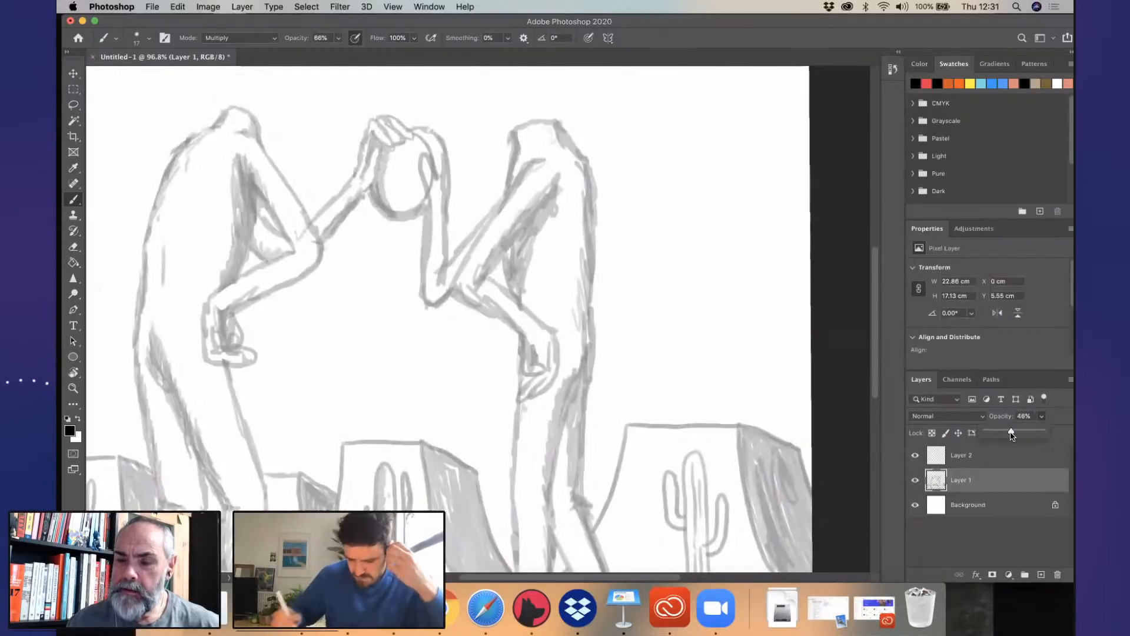
pyautogui.click(988, 453)
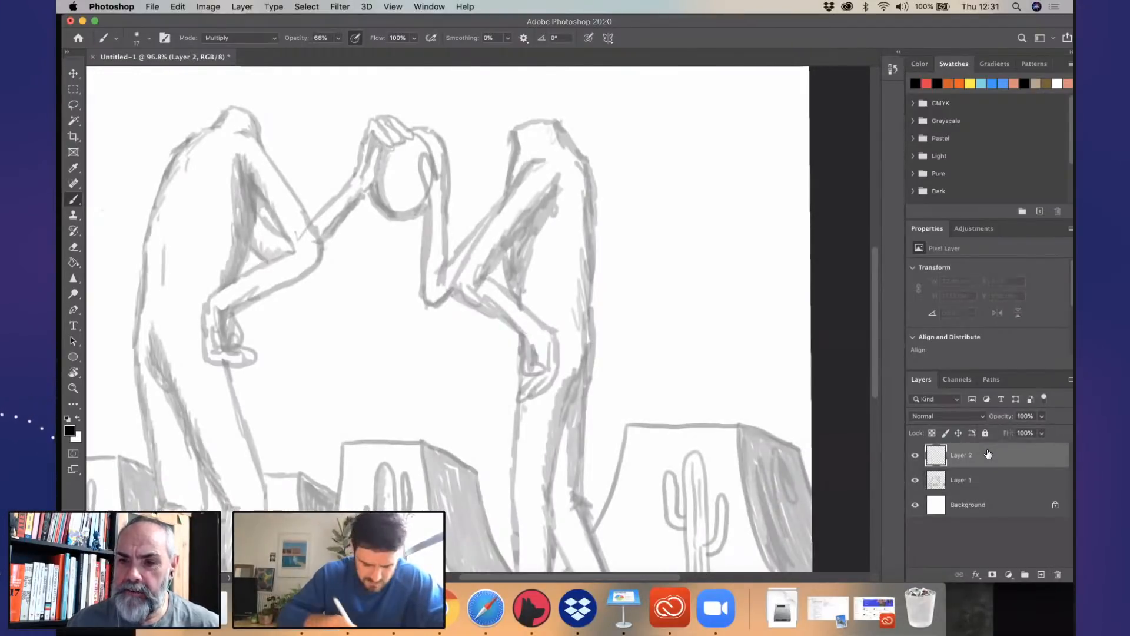
# - Choose the second brush in the first row of the manga brush set, keeping its 12 px size
pyautogui.press('F5')
pyautogui.click(107, 40)
pyautogui.click(166, 38)
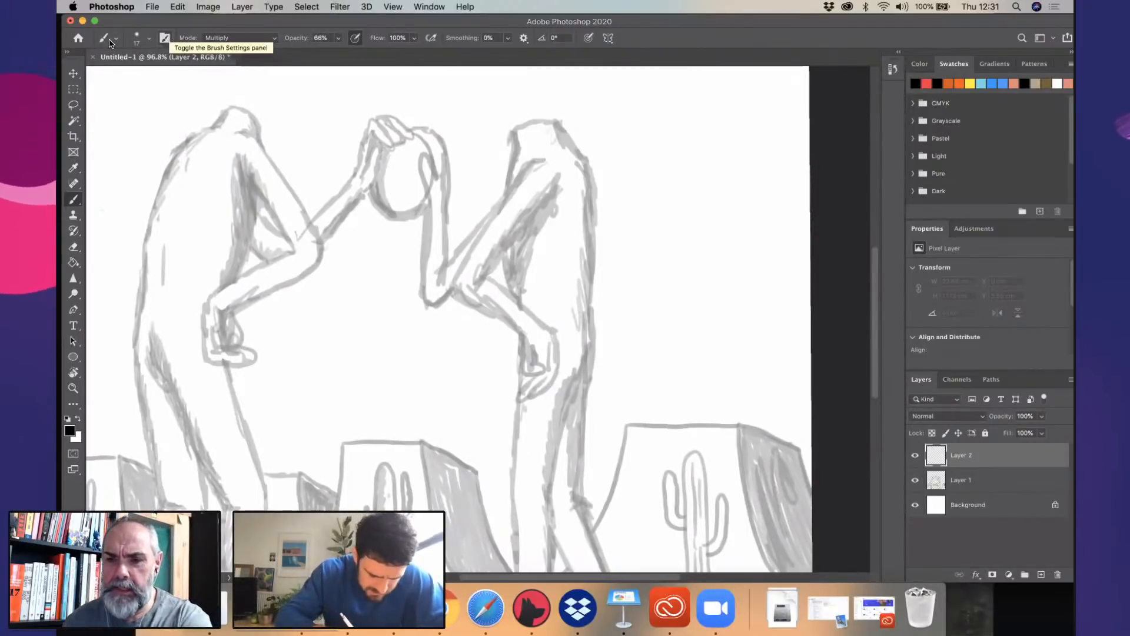
pyautogui.click(111, 41)
pyautogui.click(149, 38)
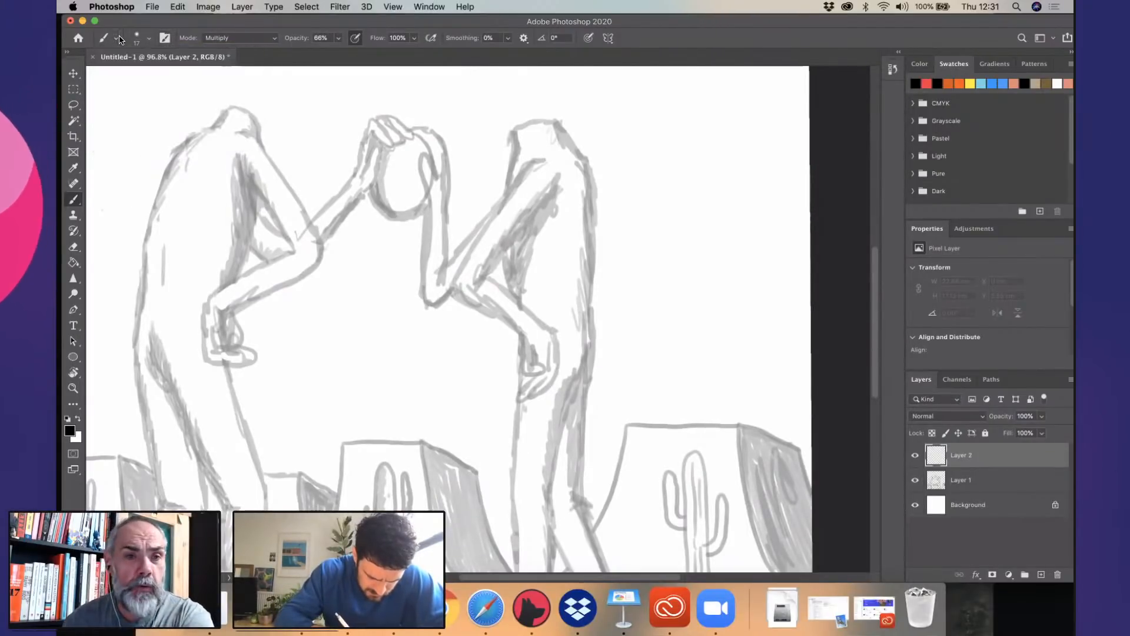
pyautogui.click(149, 39)
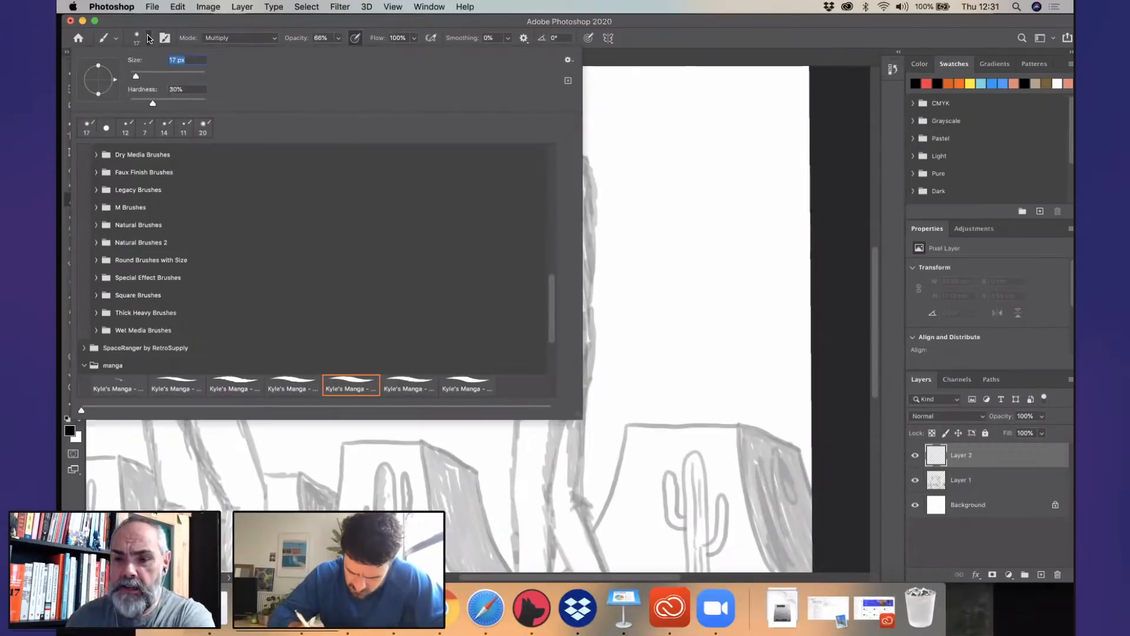
pyautogui.scroll(-5, 177, 306)
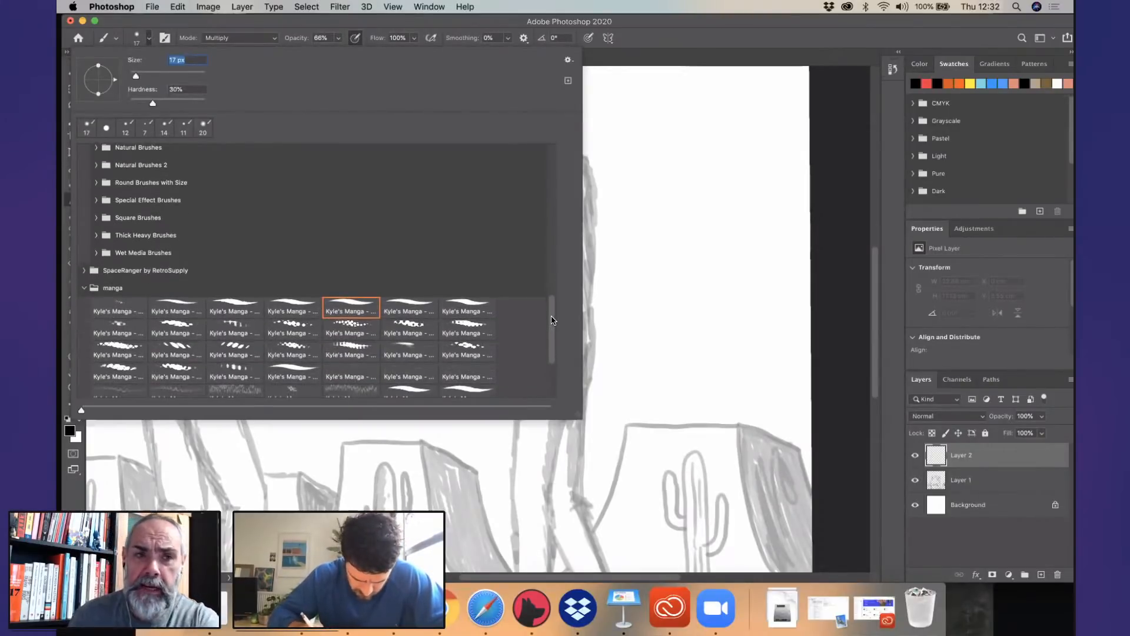
pyautogui.click(176, 305)
pyautogui.click(843, 114)
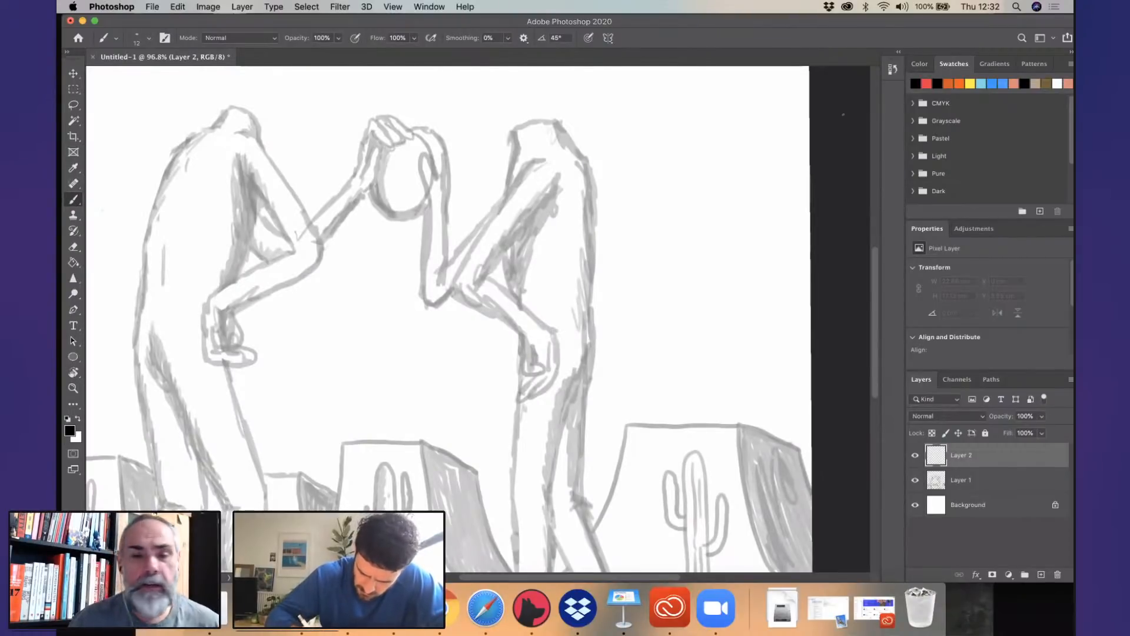
pyautogui.click(510, 38)
pyautogui.click(510, 40)
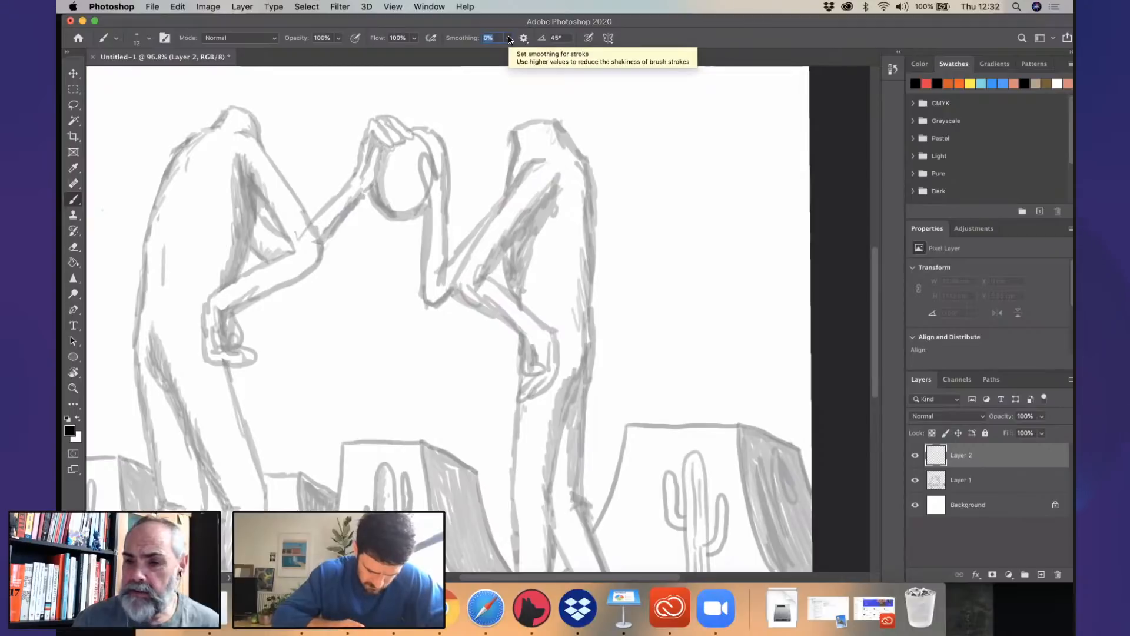
# - Ink the first figure's outline over the sketch, from the neck along the back and rear thigh to the knee
pyautogui.scroll(5, 438, 235)
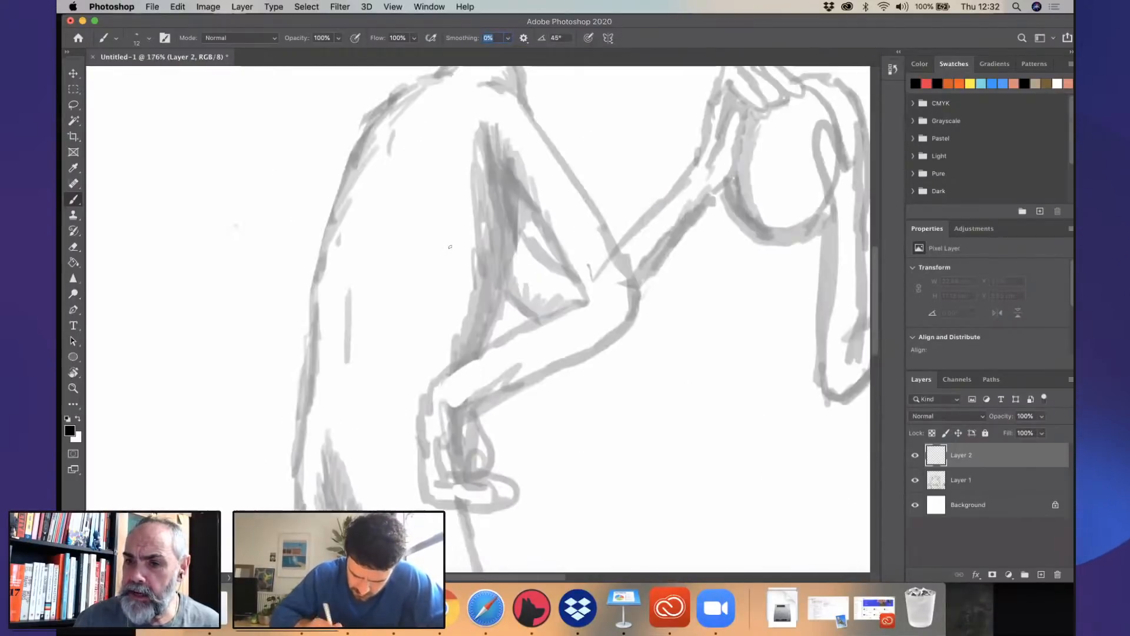
pyautogui.scroll(3, 450, 246)
pyautogui.moveTo(509, 131)
pyautogui.mouseDown()
pyautogui.moveTo(407, 209)
pyautogui.moveTo(378, 253)
pyautogui.moveTo(355, 315)
pyautogui.moveTo(320, 539)
pyautogui.mouseUp()
pyautogui.scroll(-2, 477, 307)
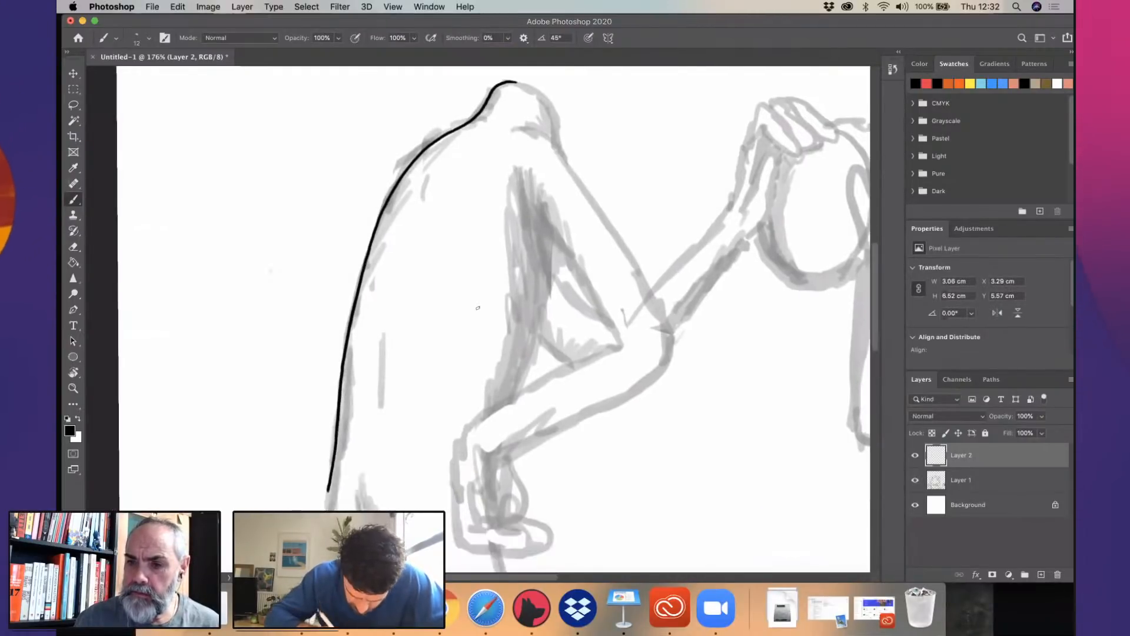
pyautogui.scroll(-10, 477, 307)
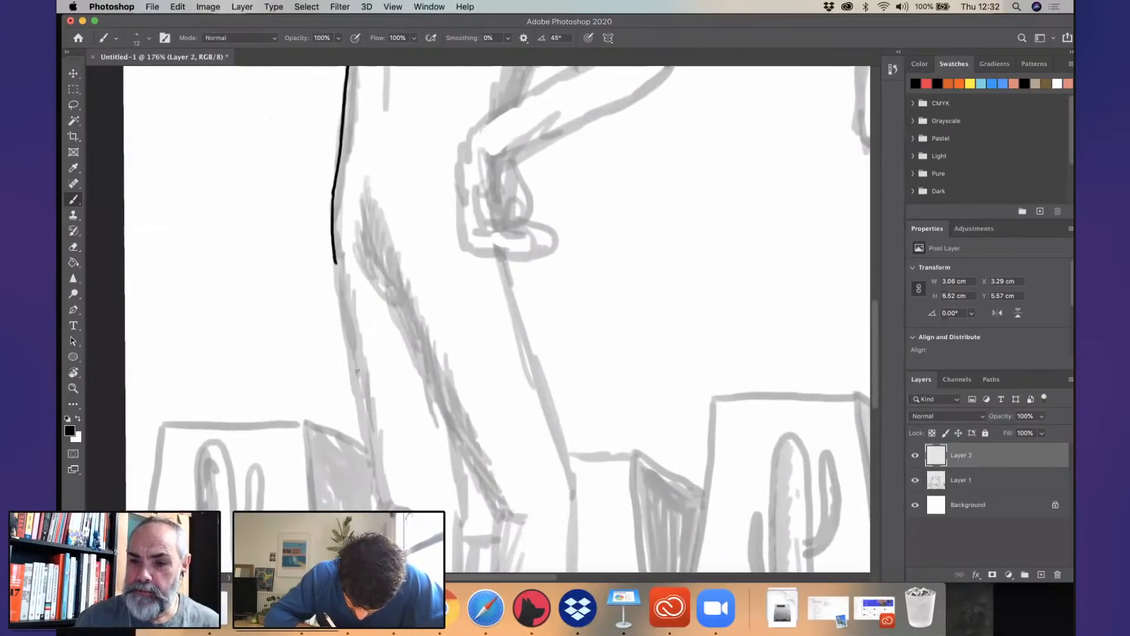
pyautogui.moveTo(335, 263); pyautogui.dragTo(375, 459)
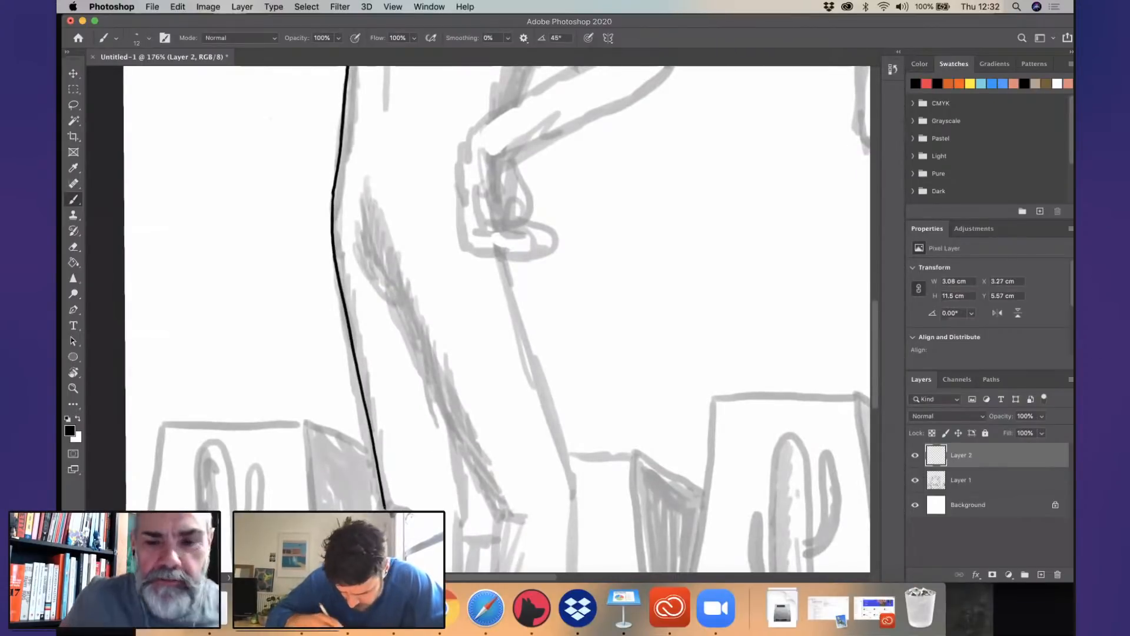
pyautogui.scroll(-7, 477, 308)
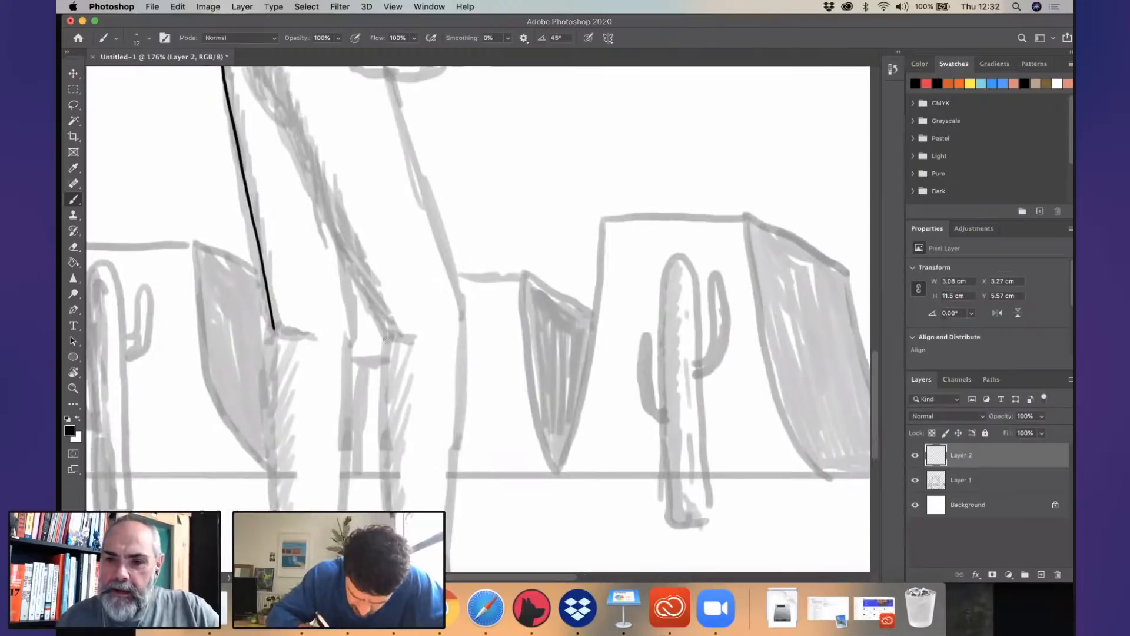
# - Ink a short curved line across the first figure's rear leg at the knee
pyautogui.scroll(-7, 384, 339)
pyautogui.moveTo(383, 158); pyautogui.dragTo(385, 160)
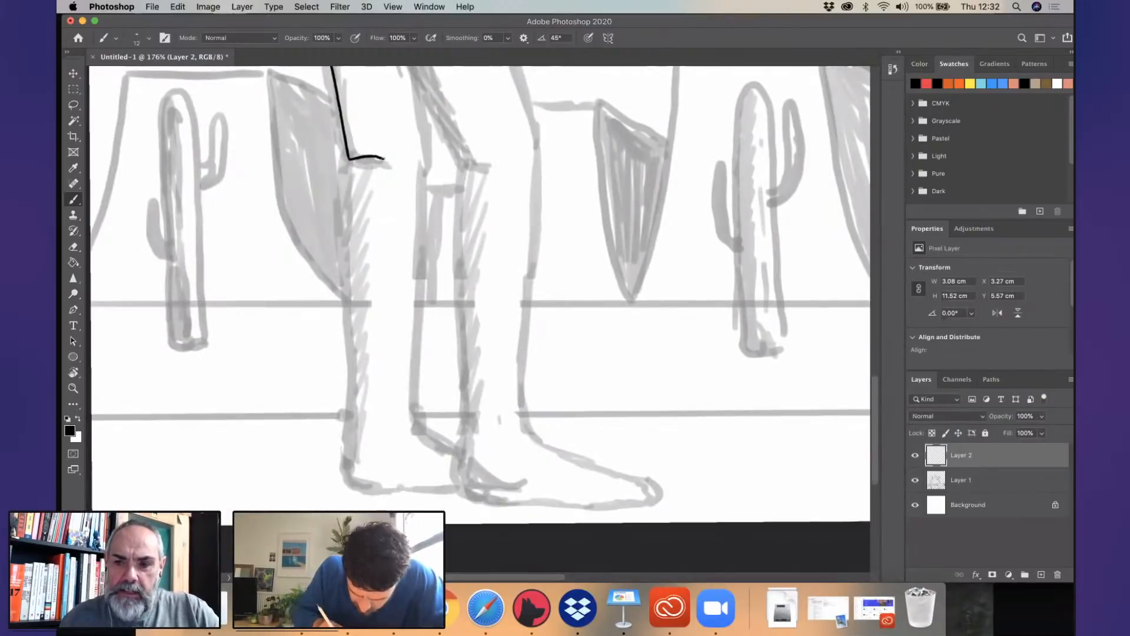
pyautogui.press('super+z')
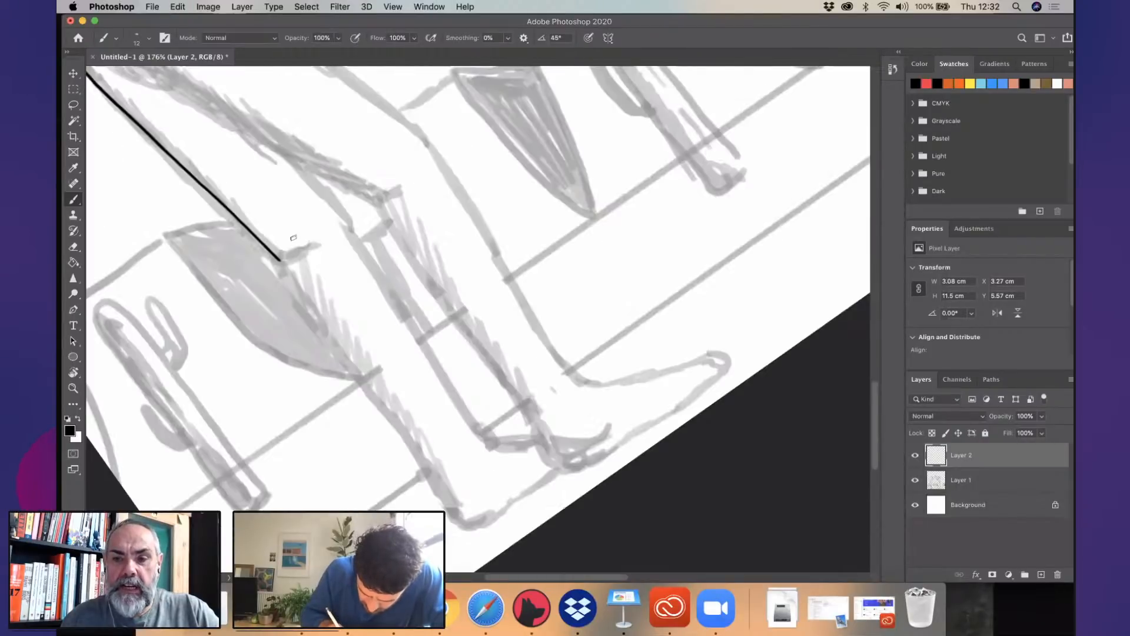
pyautogui.scroll(4, 278, 246)
pyautogui.moveTo(306, 234); pyautogui.dragTo(257, 264)
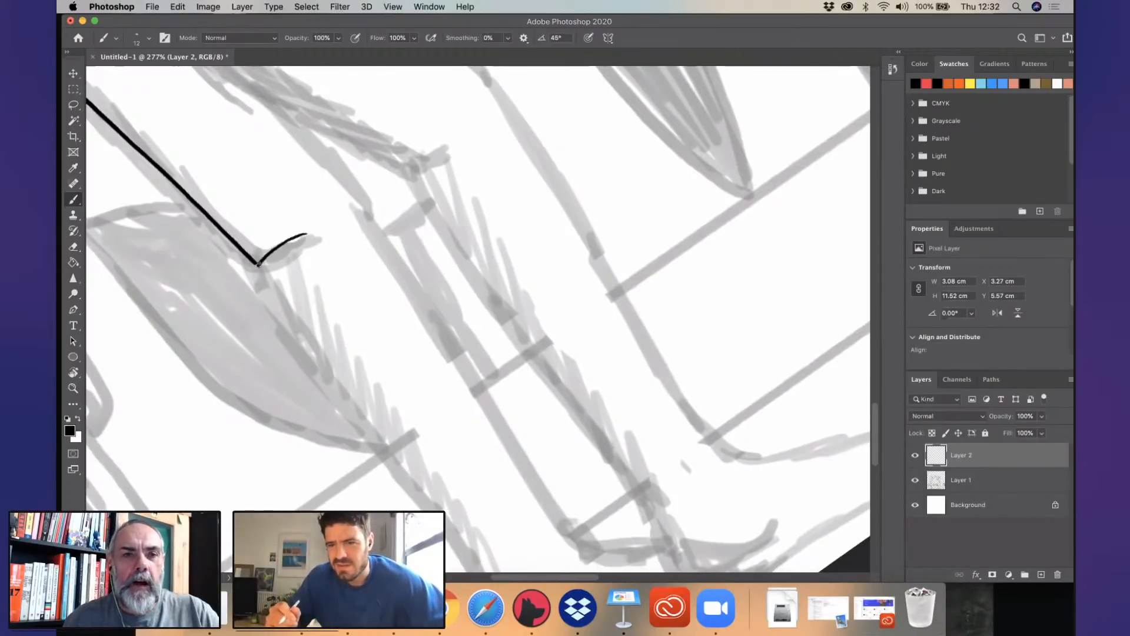
# - Ink the back of the first figure's rear lower leg from the knee to the heel
pyautogui.moveTo(466, 296); pyautogui.dragTo(488, 295)
pyautogui.scroll(-4, 455, 233)
pyautogui.scroll(-1, 624, 289)
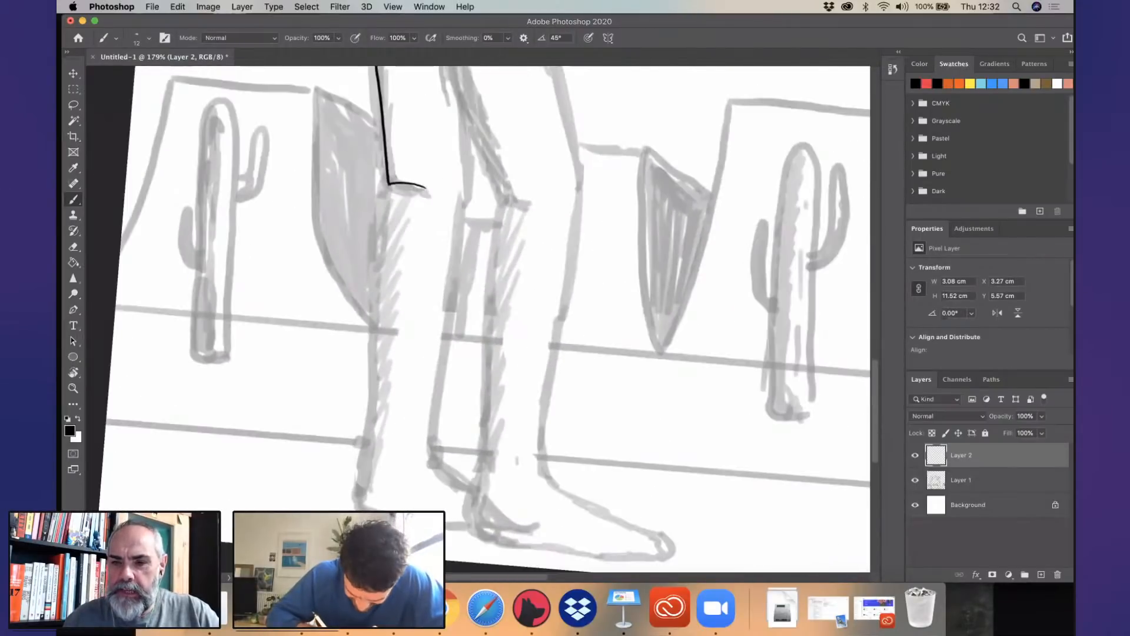
pyautogui.moveTo(391, 185)
pyautogui.mouseDown()
pyautogui.moveTo(378, 240)
pyautogui.moveTo(383, 368)
pyautogui.moveTo(362, 488)
pyautogui.mouseUp()
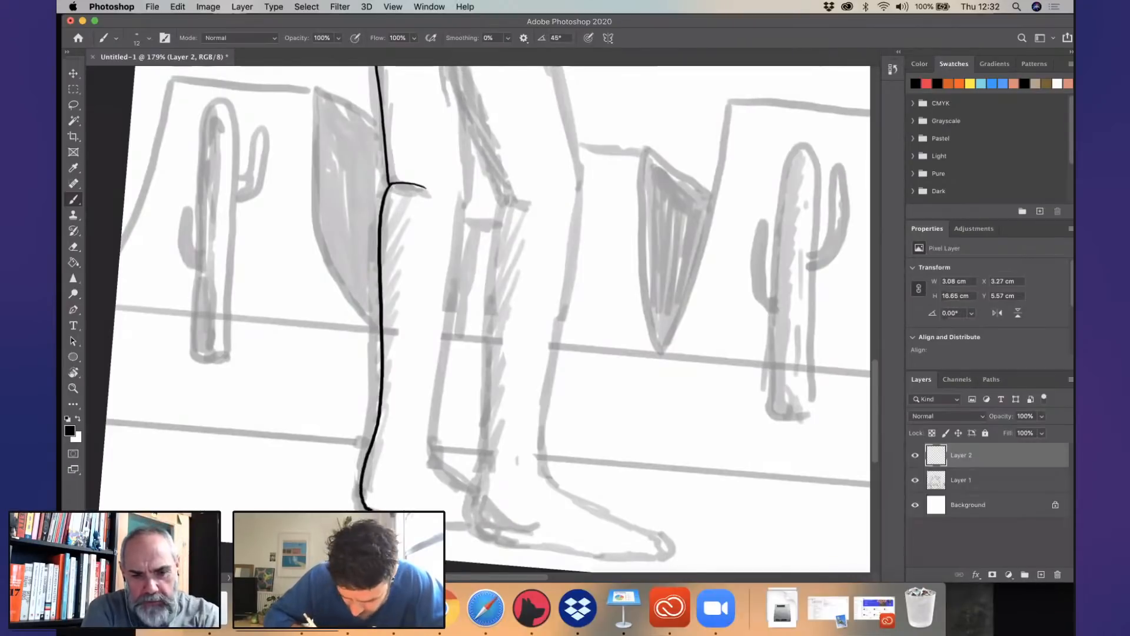
pyautogui.moveTo(468, 165); pyautogui.dragTo(446, 305)
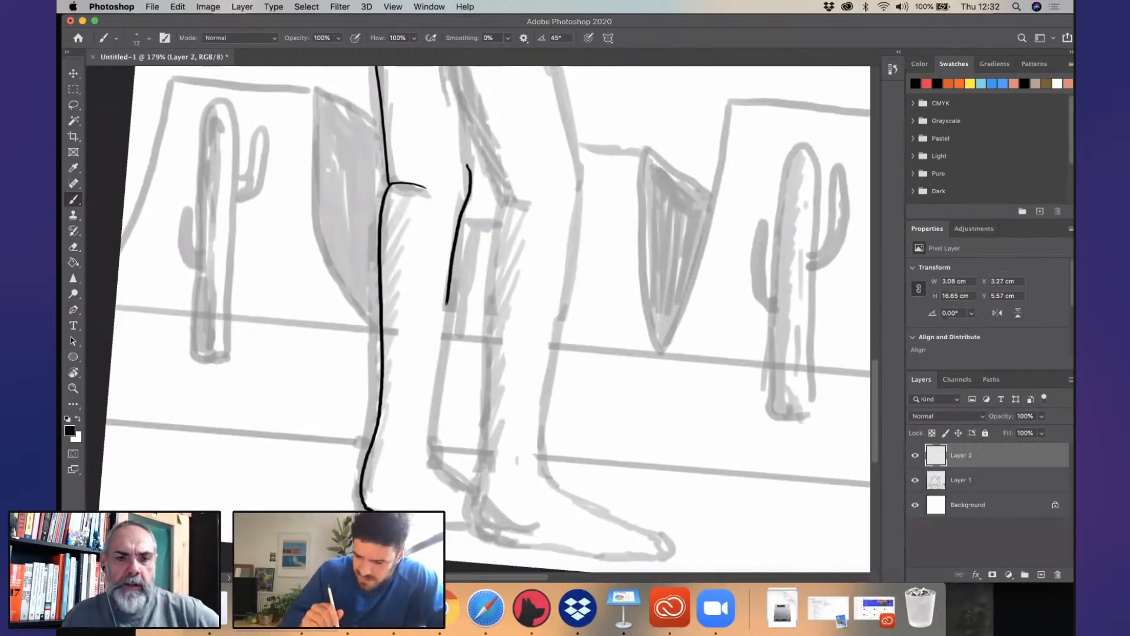
pyautogui.rightClick(444, 302)
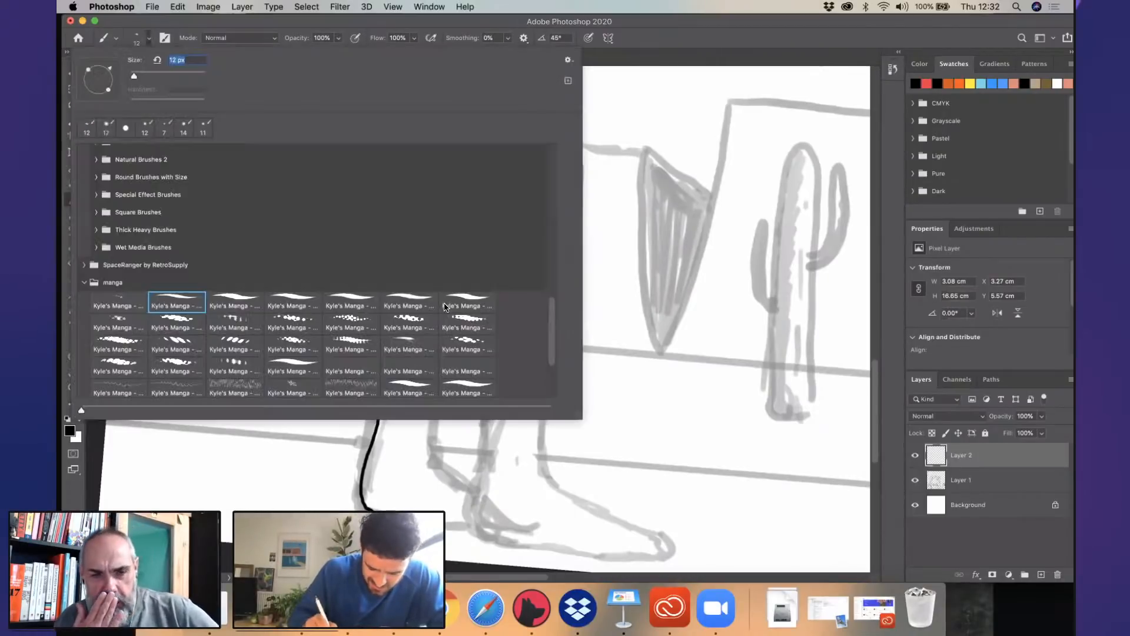
pyautogui.scroll(1, 555, 322)
pyautogui.scroll(-5, 555, 322)
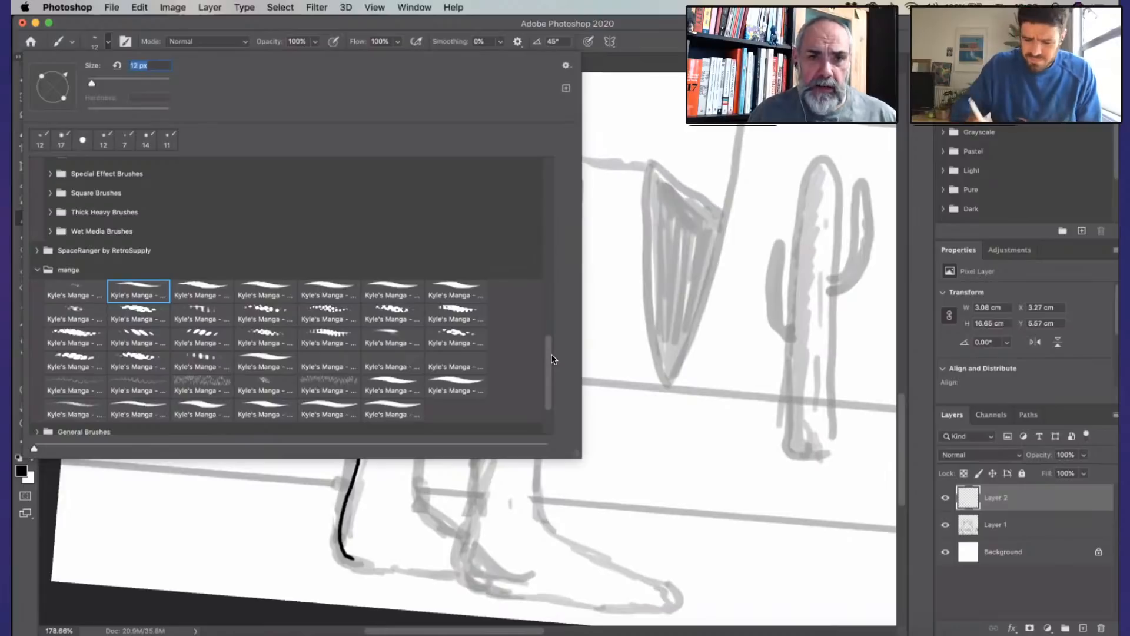
pyautogui.press('Escape')
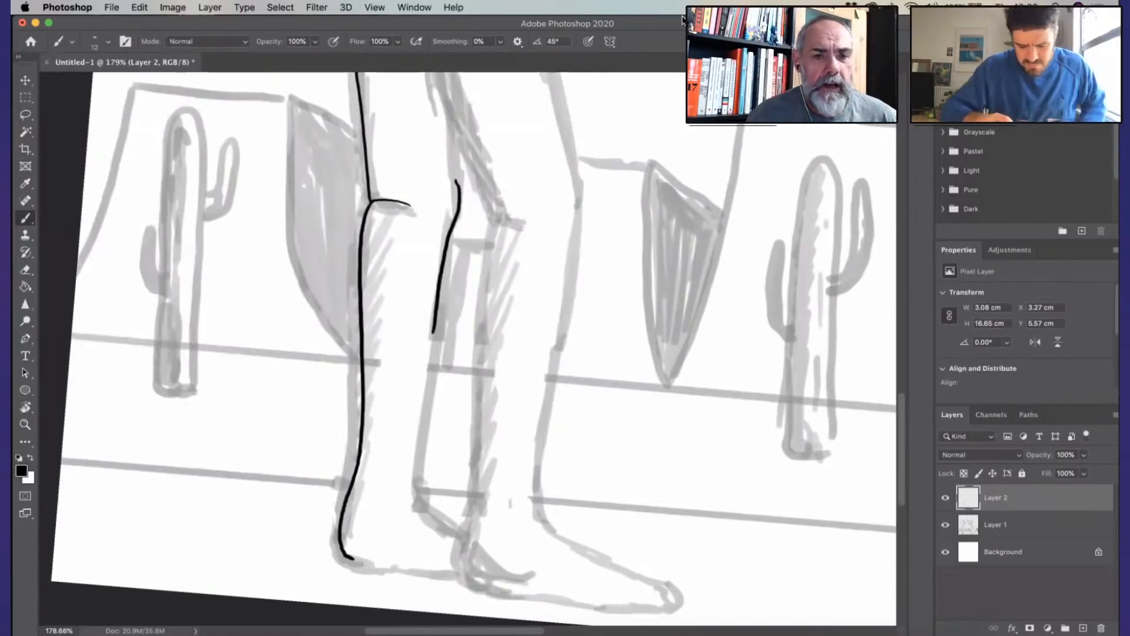
pyautogui.press('super+z')
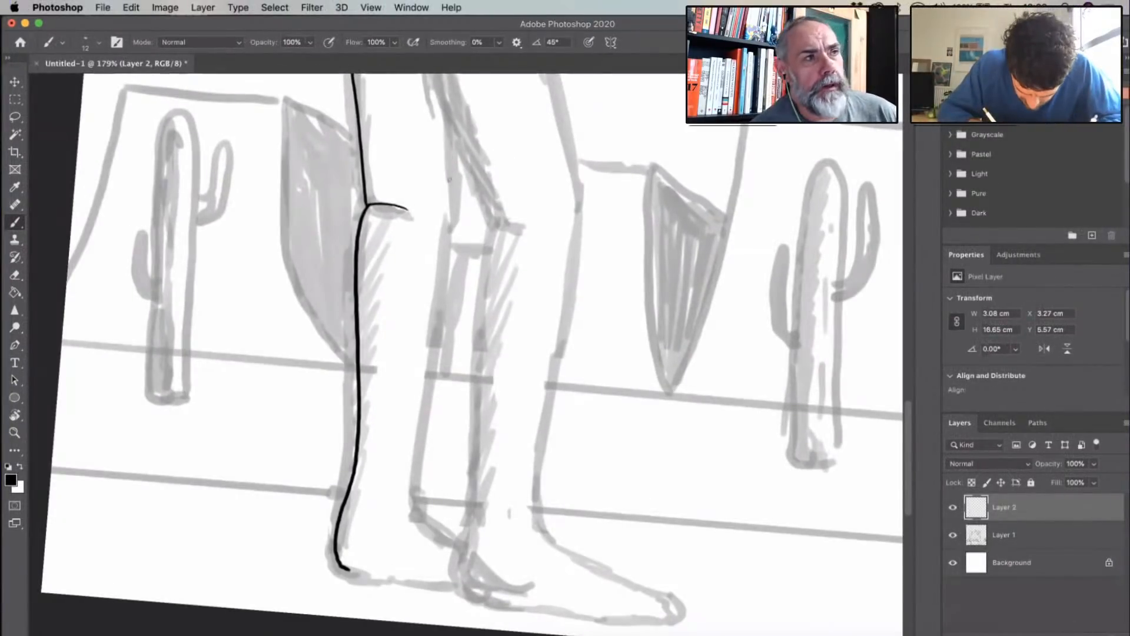
# - Ink the front edge of the first figure's rear leg in one line from above the knee to the ankle
pyautogui.moveTo(450, 127)
pyautogui.mouseDown()
pyautogui.moveTo(451, 237)
pyautogui.moveTo(413, 510)
pyautogui.mouseUp()
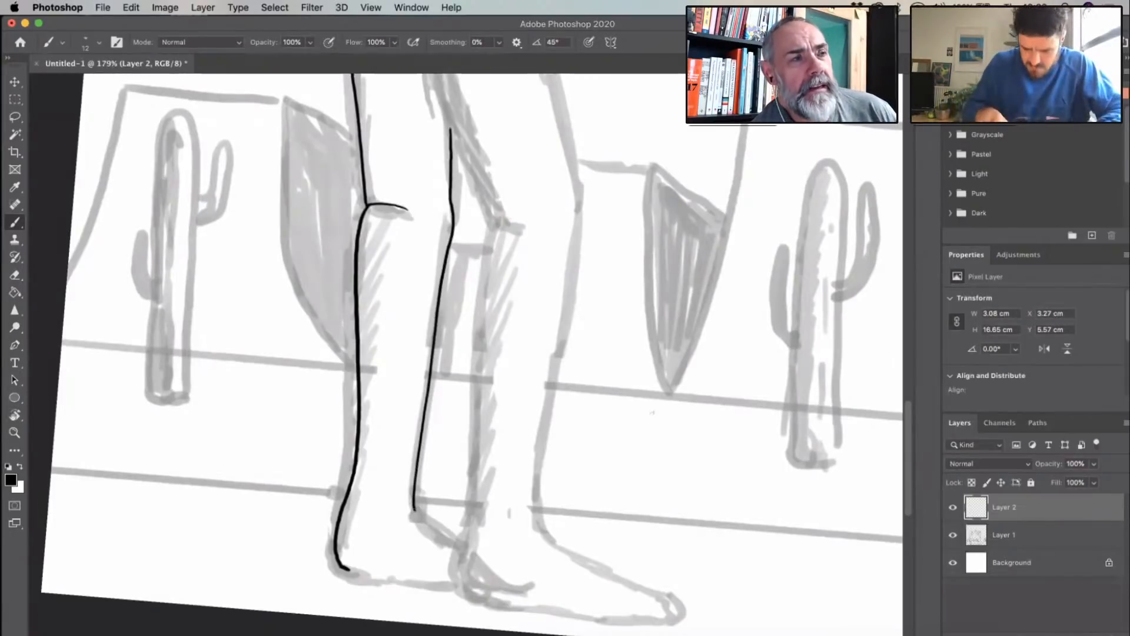
# - Undo the lower end of the rear calf line and redraw it with a smoother curve down to the heel
pyautogui.press('r')
pyautogui.moveTo(586, 480)
pyautogui.mouseDown()
pyautogui.moveTo(619, 439)
pyautogui.moveTo(589, 463)
pyautogui.mouseUp()
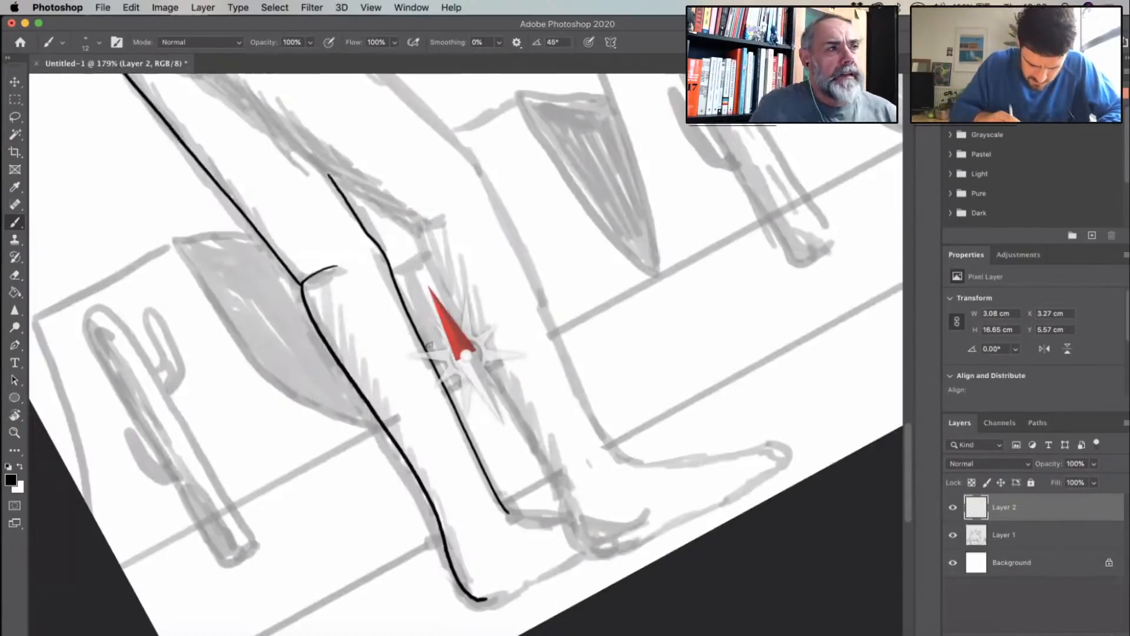
pyautogui.scroll(-4, 429, 345)
pyautogui.hscroll(3, 429, 345)
pyautogui.scroll(4, 429, 344)
pyautogui.press('super+z')
pyautogui.press('super+z')
pyautogui.press('super+z')
pyautogui.press('super+z')
pyautogui.press('super+z')
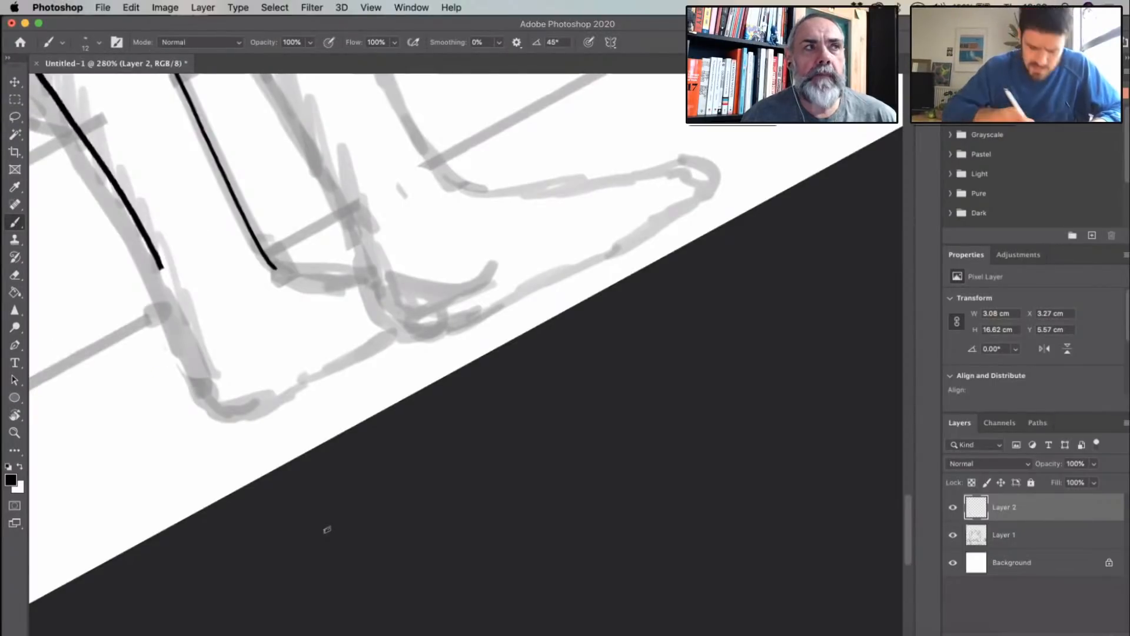
pyautogui.moveTo(161, 268); pyautogui.dragTo(190, 349)
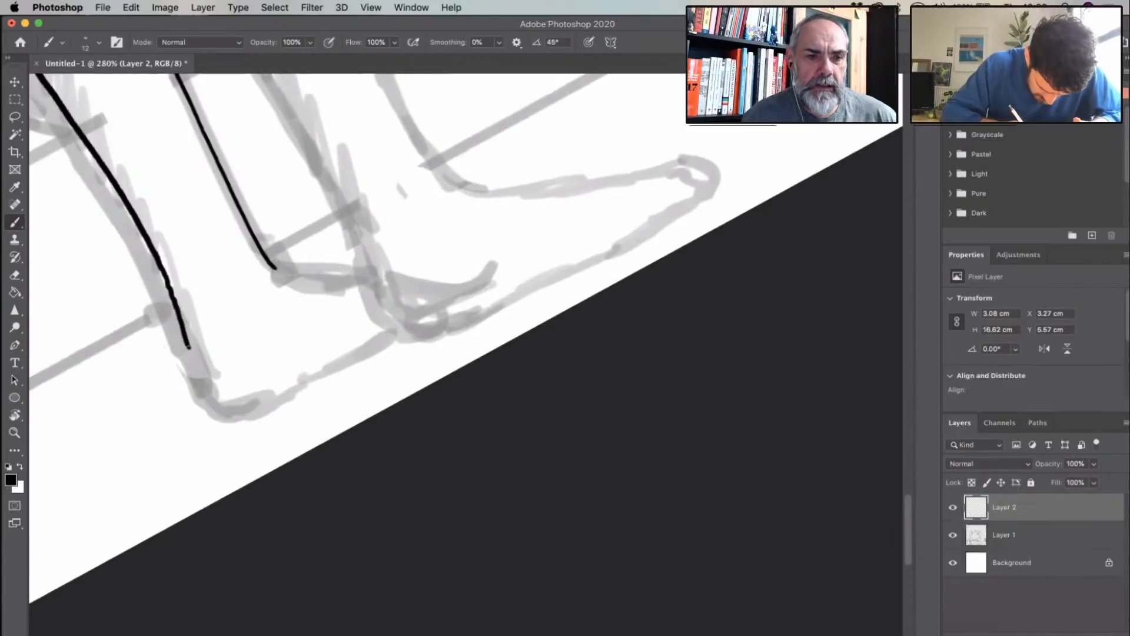
pyautogui.hscroll(-2, 366, 312)
pyautogui.scroll(5, 365, 312)
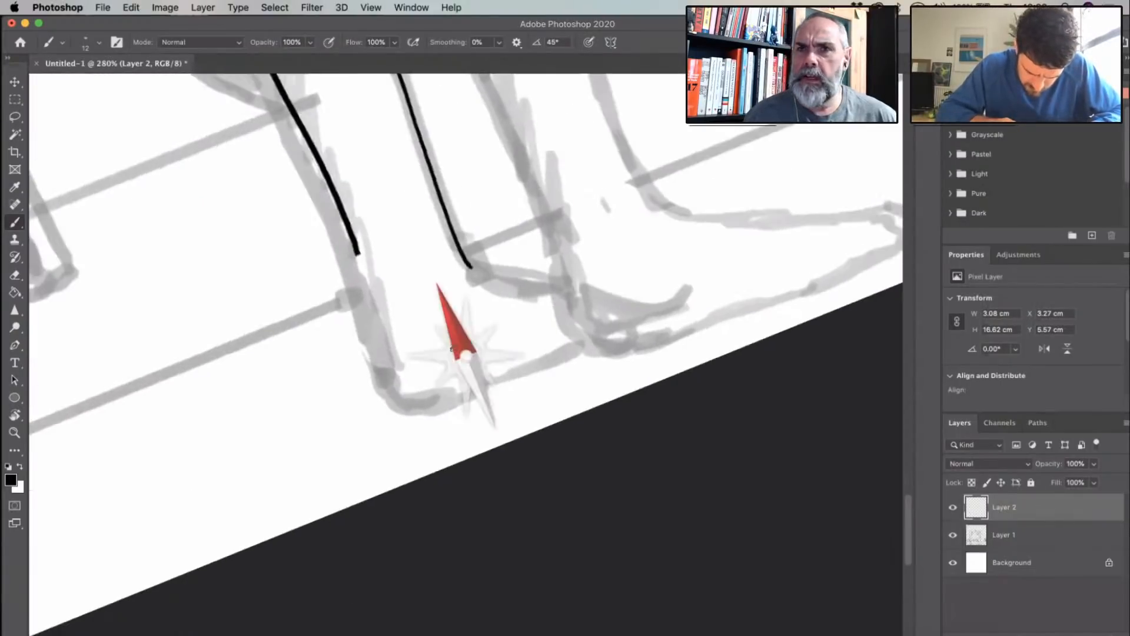
pyautogui.moveTo(313, 235)
pyautogui.mouseDown()
pyautogui.moveTo(335, 499)
pyautogui.moveTo(359, 528)
pyautogui.mouseUp()
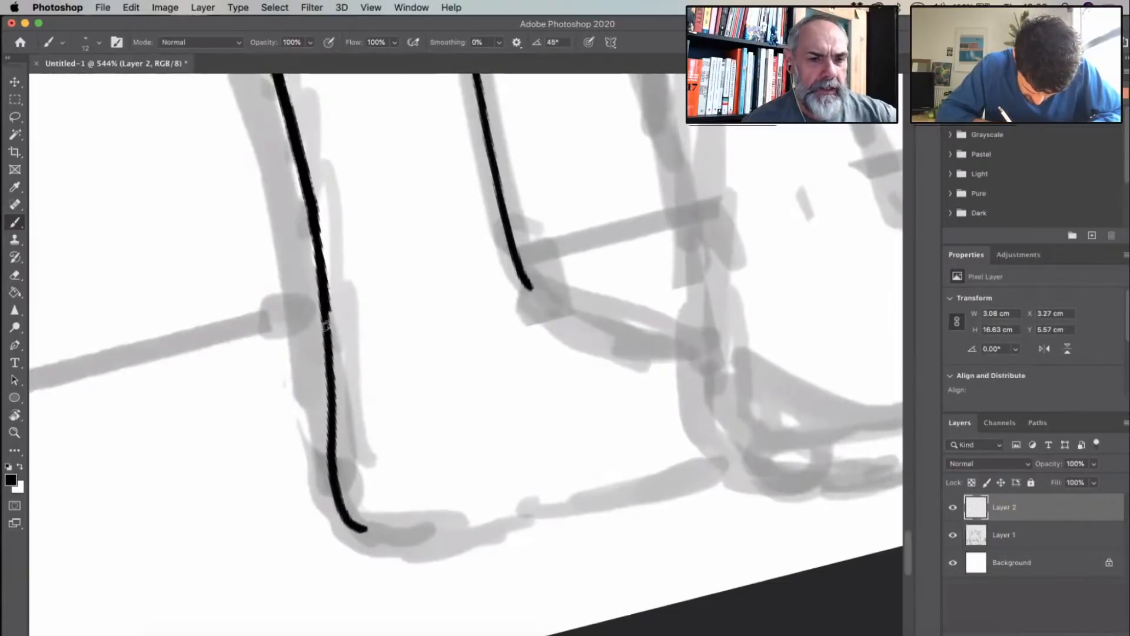
# - Ink the sole of the first figure's rear foot from the heel to where it meets the front foot
pyautogui.scroll(-2, 695, 360)
pyautogui.moveTo(527, 455); pyautogui.dragTo(591, 426)
pyautogui.moveTo(560, 470); pyautogui.dragTo(393, 399)
pyautogui.moveTo(335, 424)
pyautogui.mouseDown()
pyautogui.moveTo(380, 403)
pyautogui.moveTo(563, 241)
pyautogui.mouseUp()
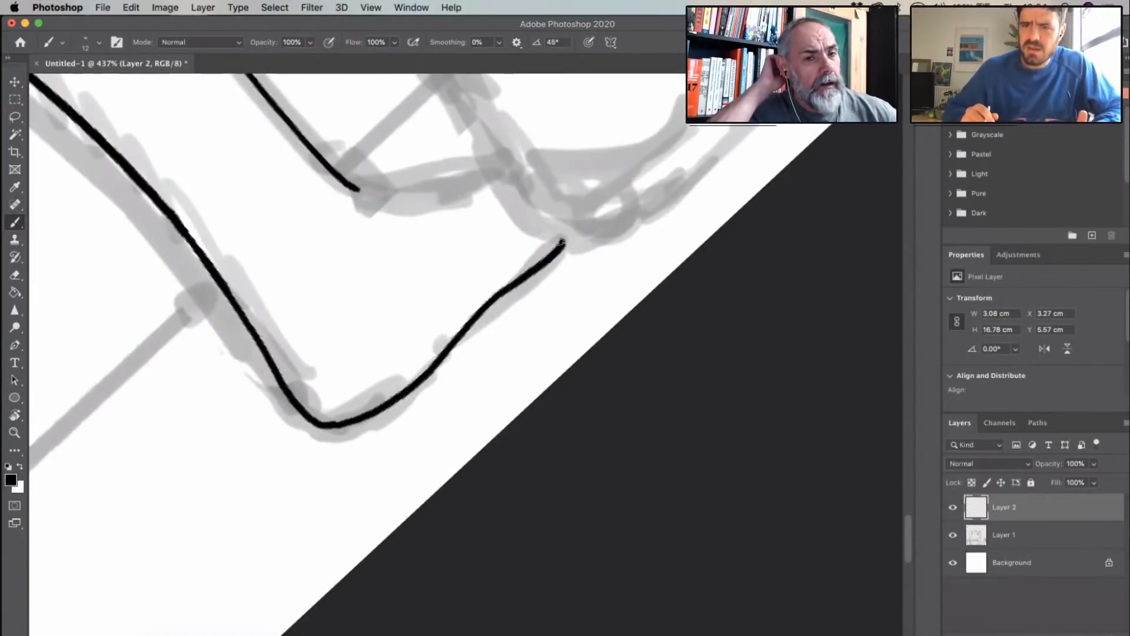
# - Ink the top of the rear foot from the ankle to the front leg, replacing the first attempt
pyautogui.moveTo(355, 189)
pyautogui.mouseDown()
pyautogui.moveTo(417, 190)
pyautogui.moveTo(494, 166)
pyautogui.mouseUp()
pyautogui.press('super+z')
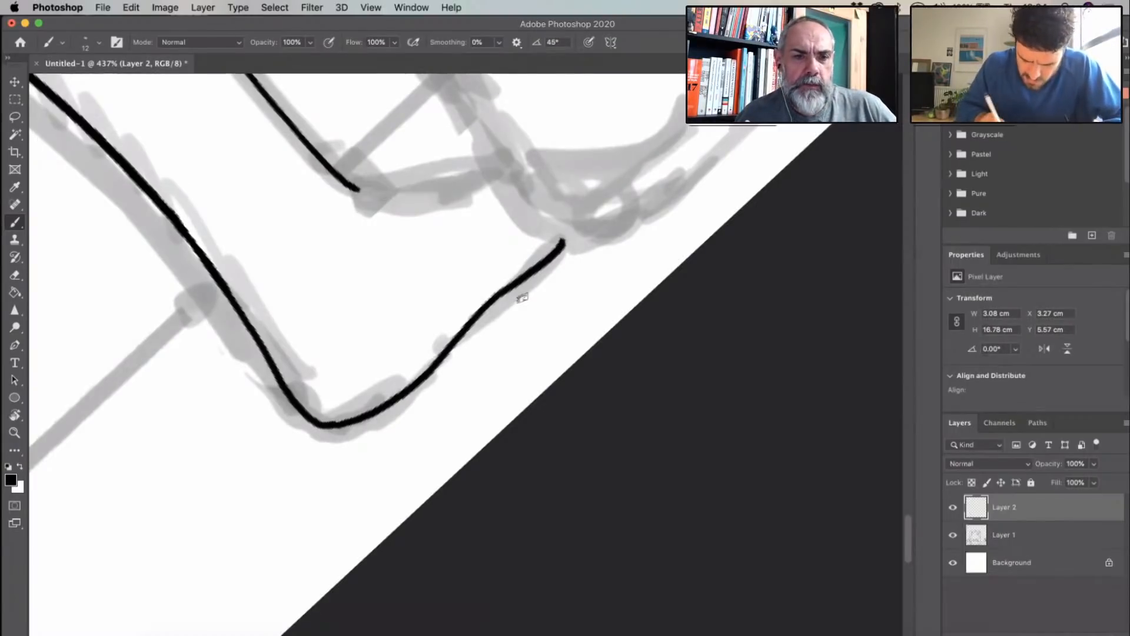
pyautogui.scroll(4, 523, 298)
pyautogui.hscroll(-4, 523, 299)
pyautogui.moveTo(460, 299); pyautogui.dragTo(591, 276)
# - Erase the short knee line and the upper part of the calf line on the first figure's rear leg
pyautogui.scroll(-5, 711, 357)
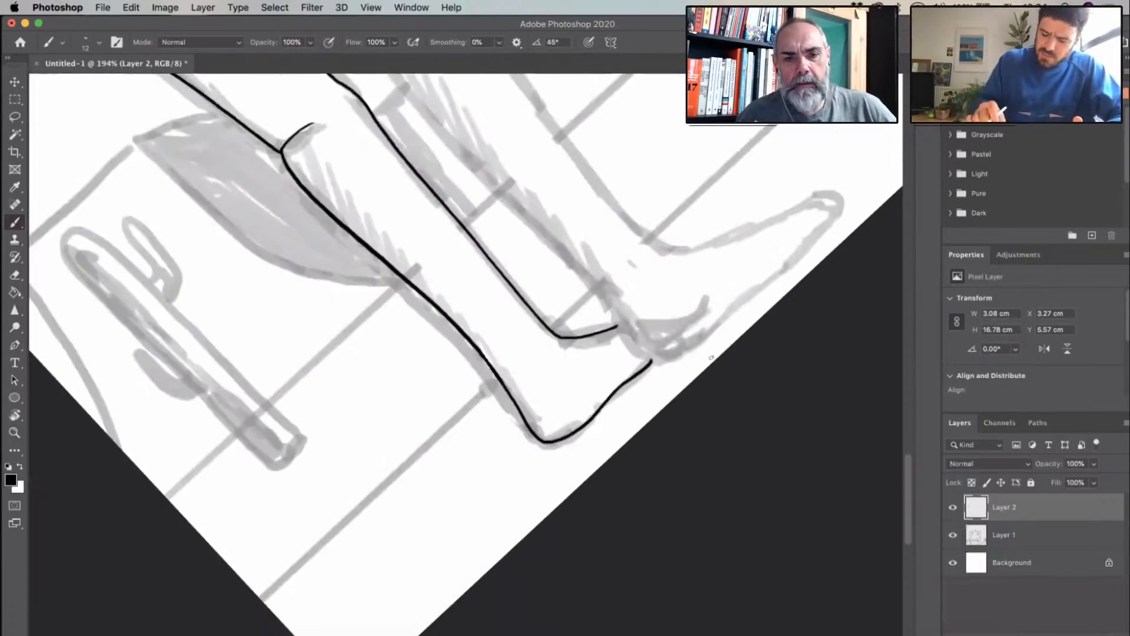
pyautogui.scroll(-1, 641, 180)
pyautogui.scroll(1, 640, 180)
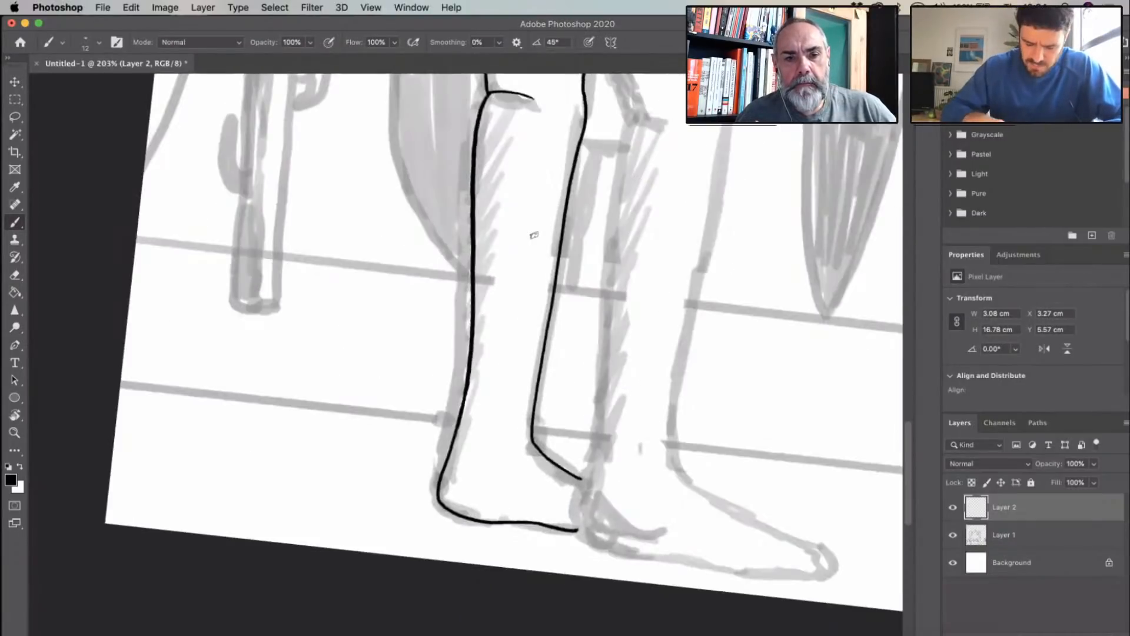
pyautogui.scroll(3, 502, 263)
pyautogui.scroll(-4, 489, 249)
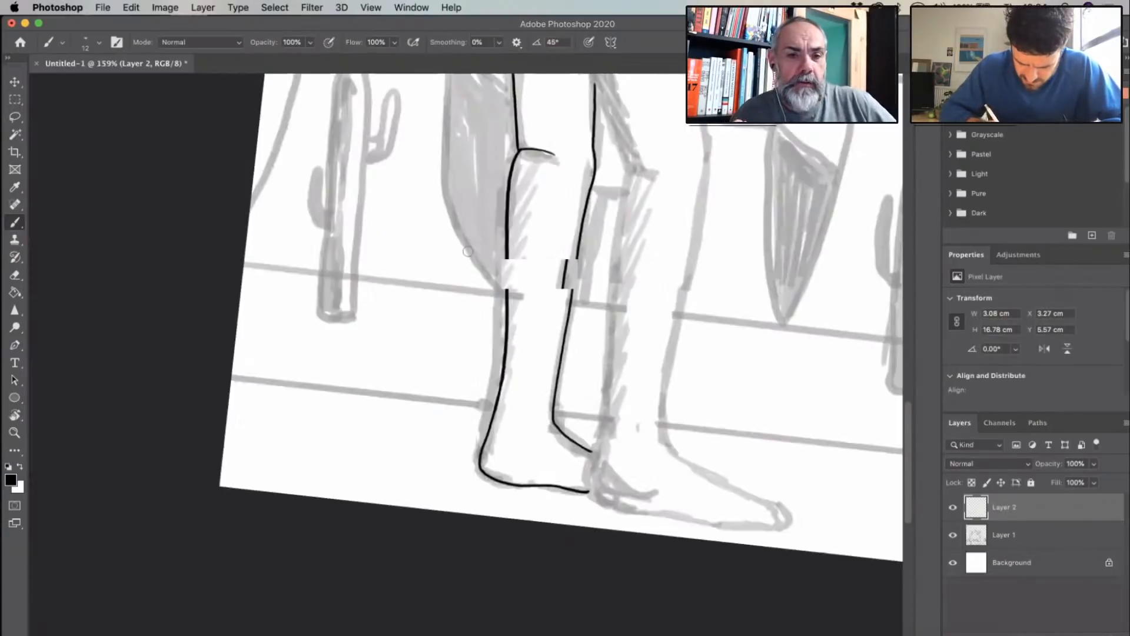
pyautogui.scroll(3, 473, 250)
pyautogui.press('super+z')
pyautogui.moveTo(460, 248); pyautogui.dragTo(442, 369)
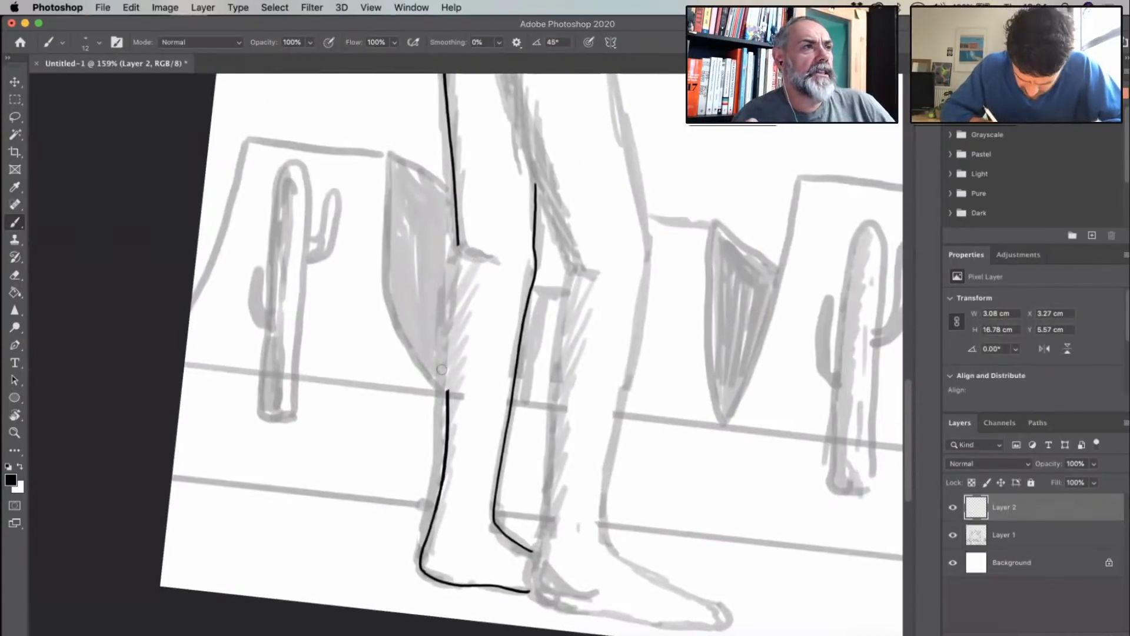
# - Redraw the upper calf line on the first figure's rear leg, and ink the back edge of the front thigh down to the knee
pyautogui.moveTo(457, 248); pyautogui.dragTo(447, 395)
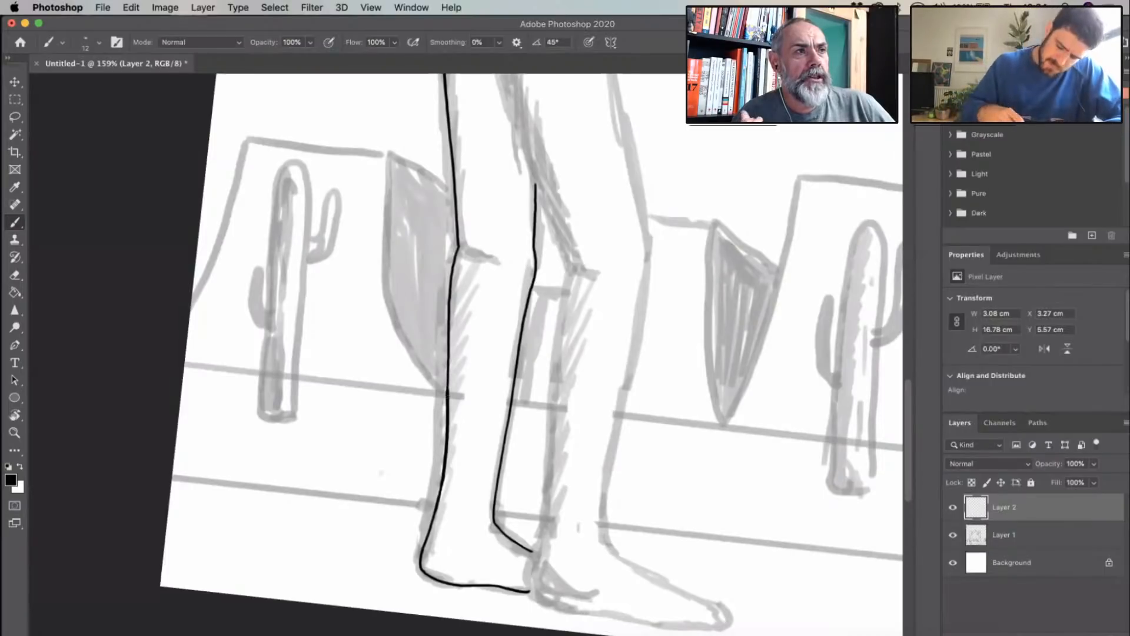
pyautogui.moveTo(631, 222); pyautogui.dragTo(381, 473)
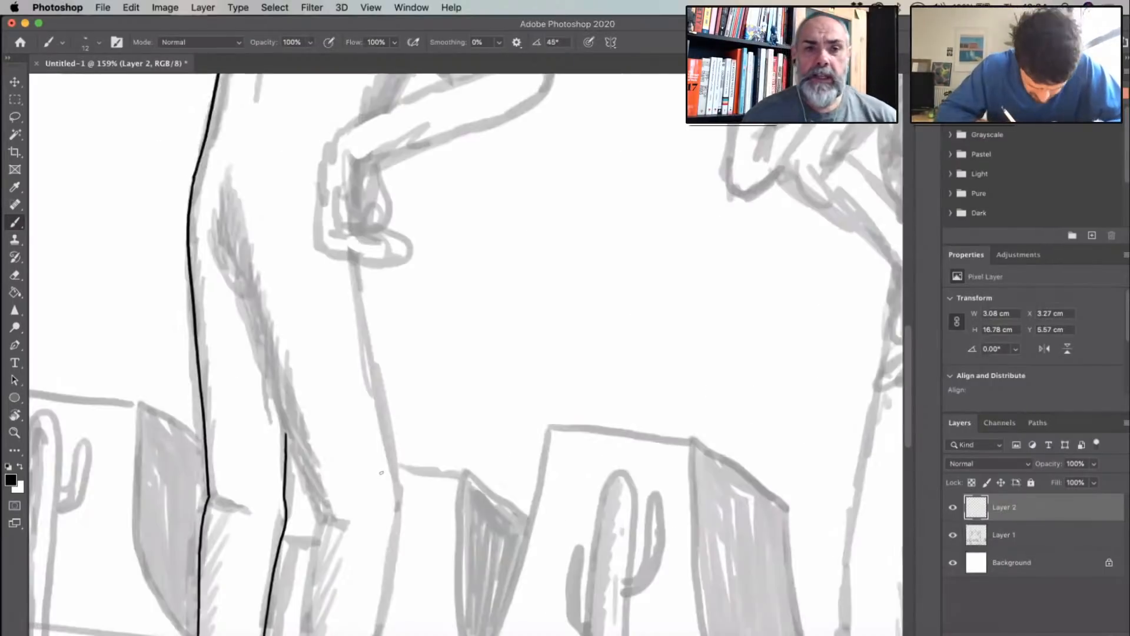
pyautogui.moveTo(224, 202)
pyautogui.mouseDown()
pyautogui.moveTo(242, 288)
pyautogui.moveTo(320, 512)
pyautogui.mouseUp()
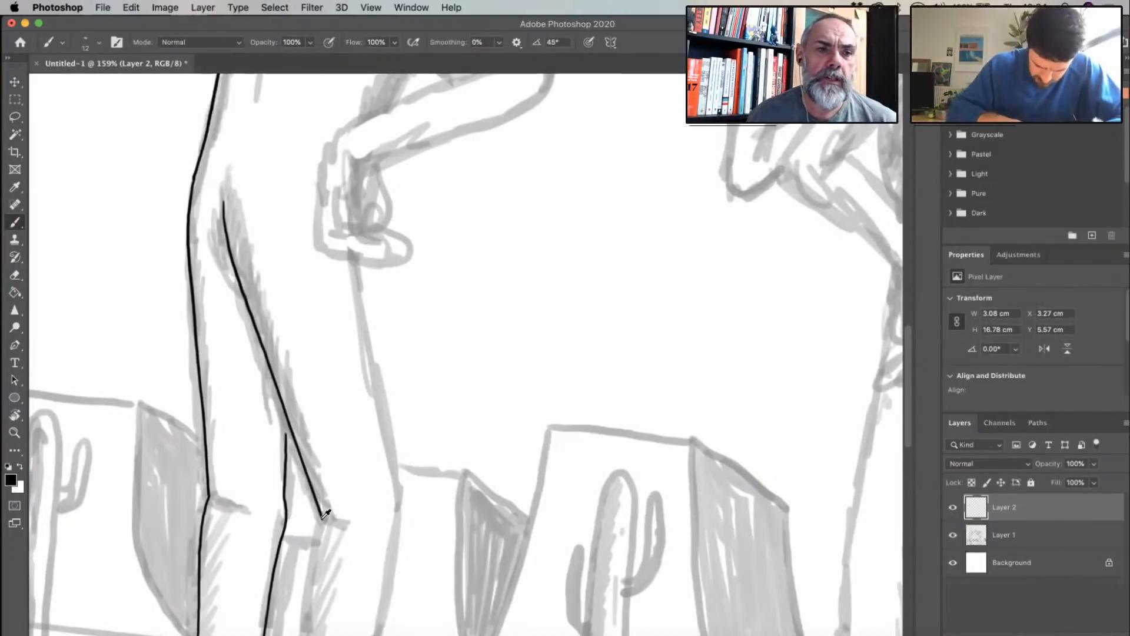
# - Undo the last stroke by the front knee and set the brush smoothing to 40%
pyautogui.scroll(5, 291, 414)
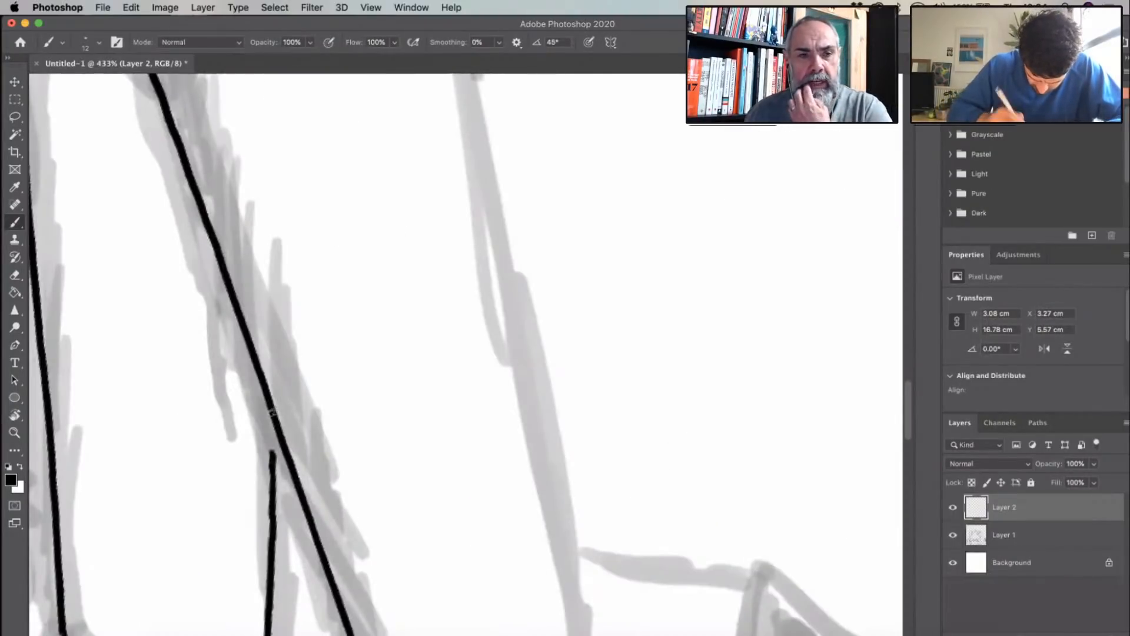
pyautogui.scroll(-10, 392, 375)
pyautogui.scroll(-3, 392, 375)
pyautogui.moveTo(321, 153); pyautogui.dragTo(400, 167)
pyautogui.moveTo(558, 253); pyautogui.dragTo(559, 255)
pyautogui.press('super+z')
pyautogui.click(499, 43)
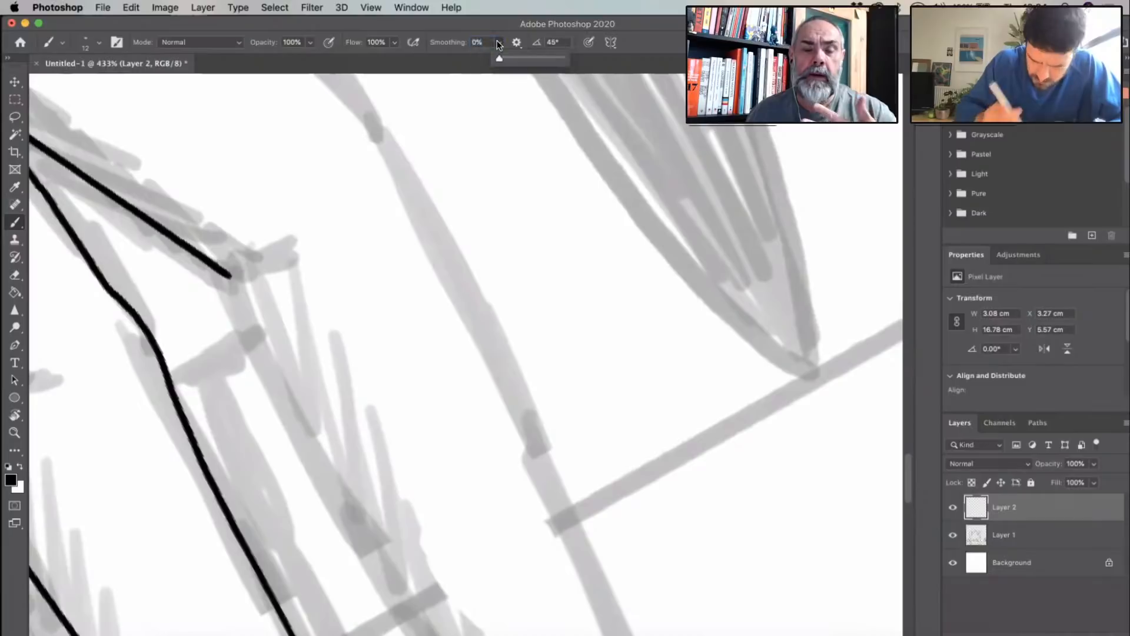
pyautogui.click(481, 41)
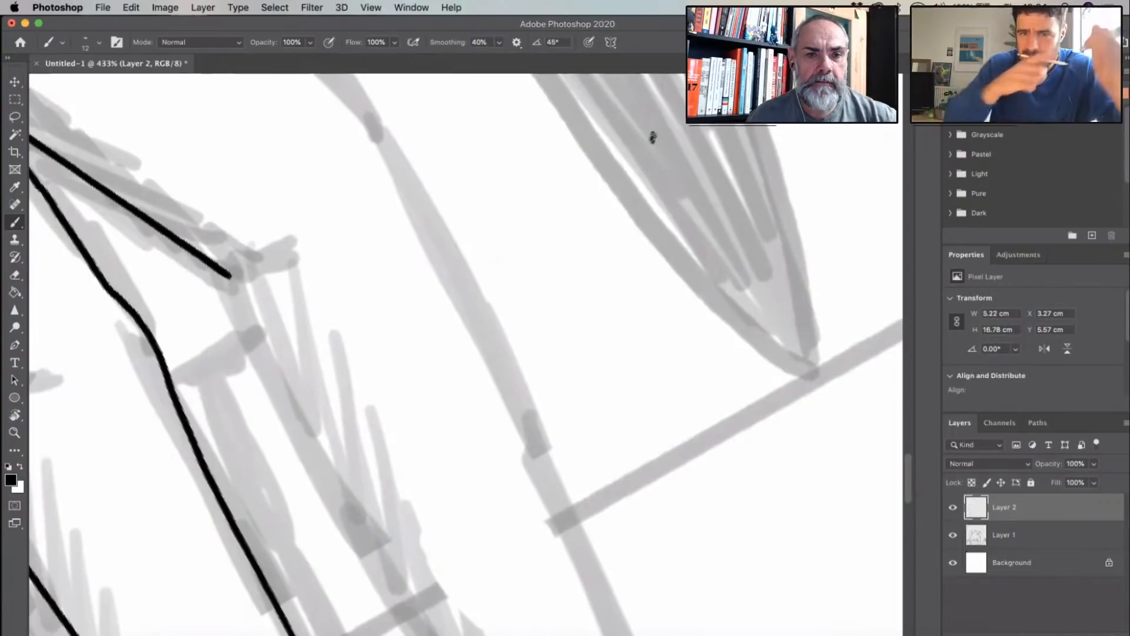
# - Ink the first figure's front knee crease and the back line of the front calf down to the heel
pyautogui.moveTo(460, 331); pyautogui.dragTo(666, 220)
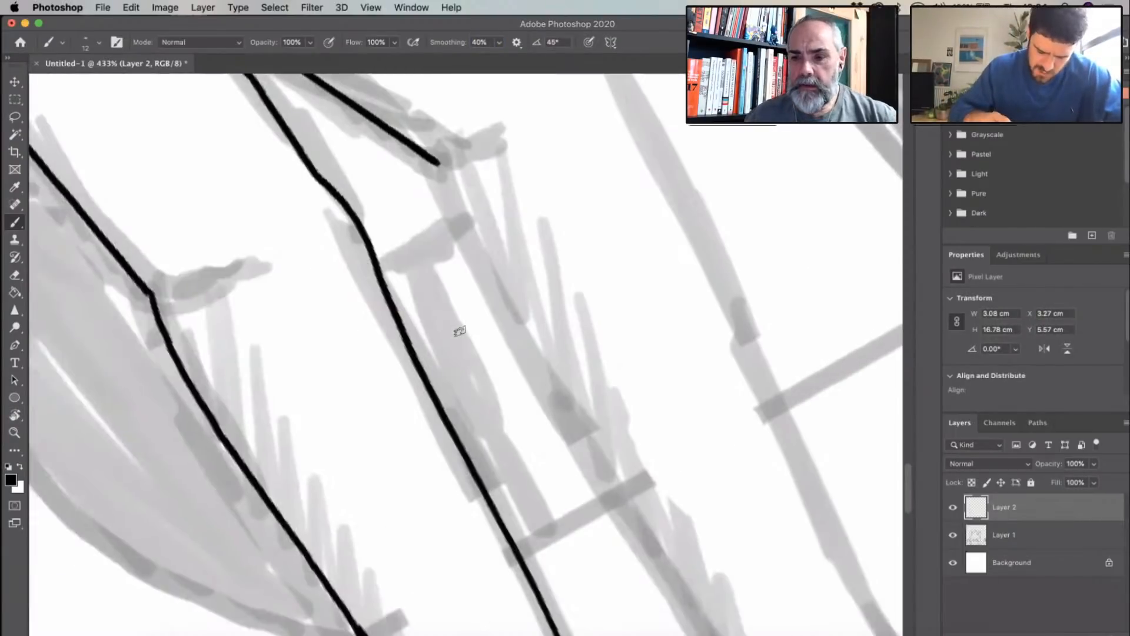
pyautogui.press('r')
pyautogui.moveTo(544, 279); pyautogui.dragTo(573, 338)
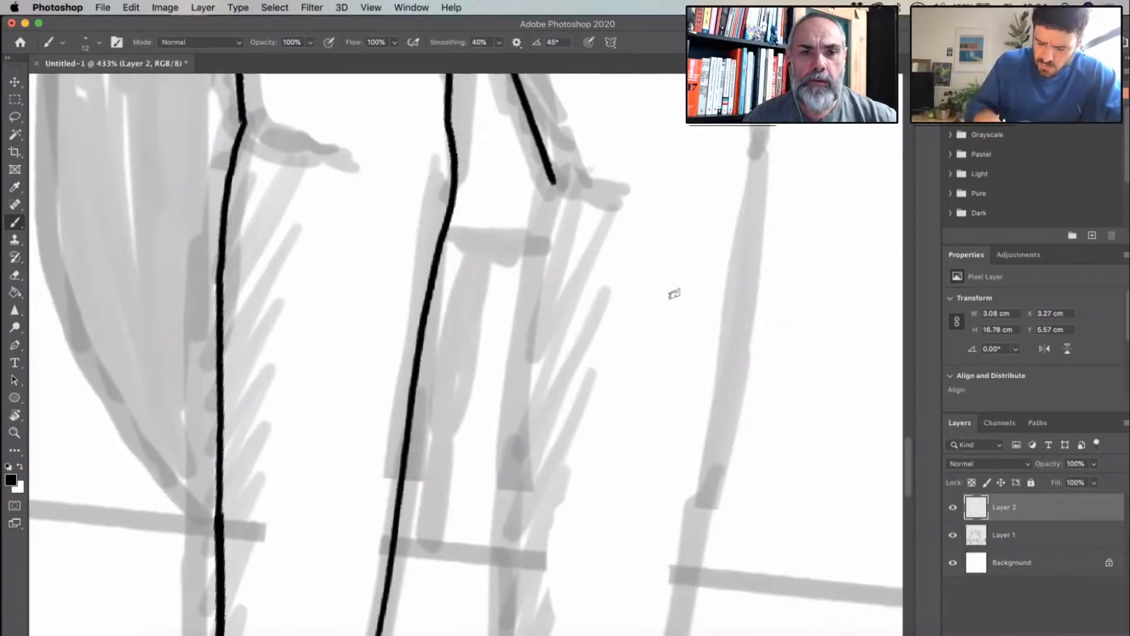
pyautogui.moveTo(673, 291); pyautogui.dragTo(544, 391)
pyautogui.moveTo(708, 382); pyautogui.dragTo(529, 285)
pyautogui.scroll(3, 529, 285)
pyautogui.hscroll(-2, 529, 285)
pyautogui.moveTo(517, 195)
pyautogui.mouseDown()
pyautogui.moveTo(459, 211)
pyautogui.moveTo(453, 239)
pyautogui.moveTo(447, 330)
pyautogui.moveTo(480, 573)
pyautogui.mouseUp()
pyautogui.moveTo(453, 201); pyautogui.dragTo(460, 212)
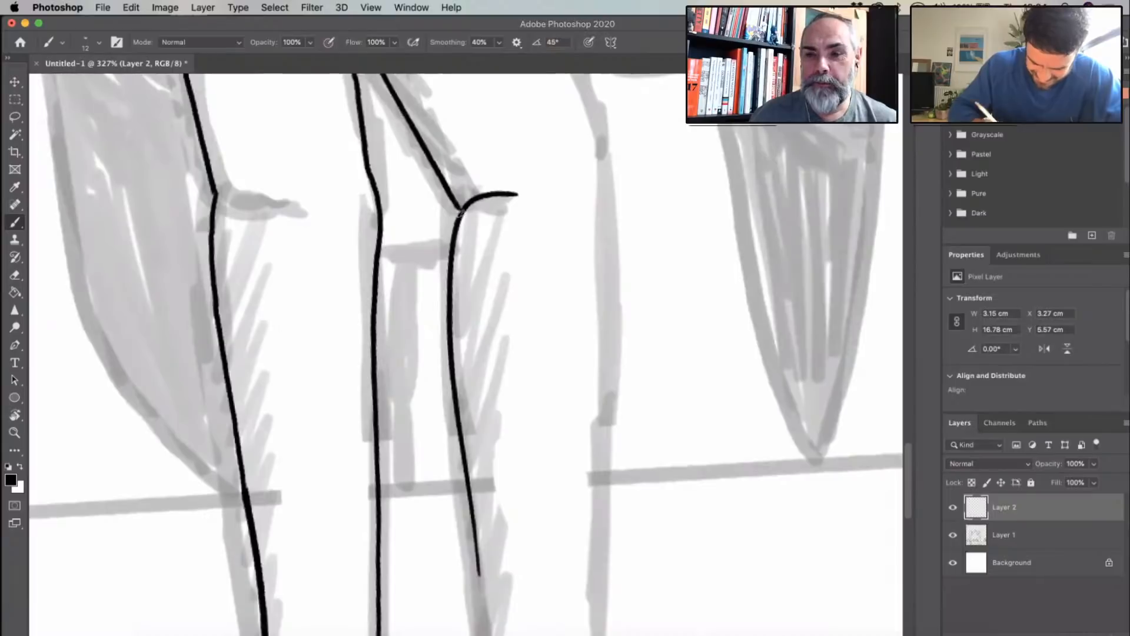
pyautogui.scroll(-6, 528, 370)
pyautogui.hscroll(2, 528, 370)
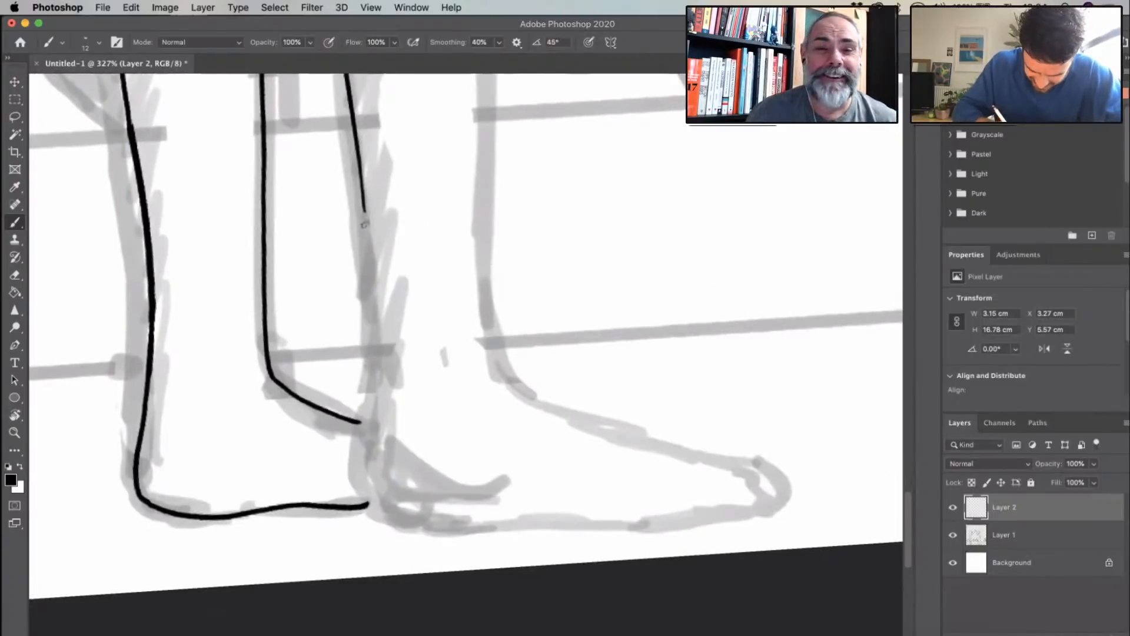
pyautogui.moveTo(365, 210)
pyautogui.mouseDown()
pyautogui.moveTo(363, 476)
pyautogui.moveTo(367, 504)
pyautogui.moveTo(391, 523)
pyautogui.mouseUp()
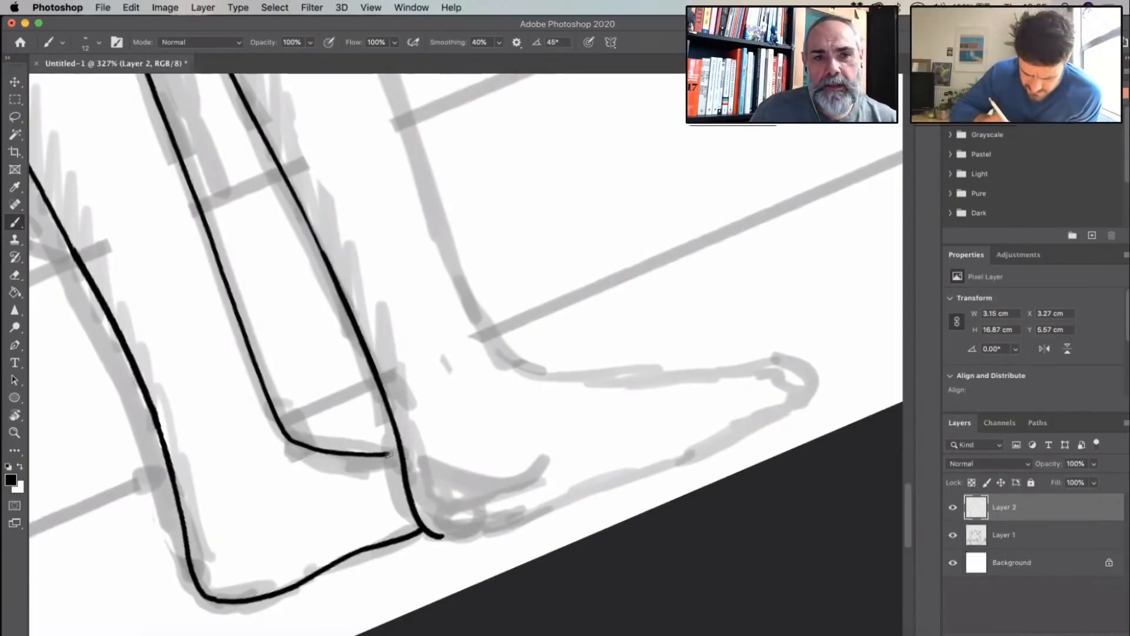
# - Join the rear foot's top line to the front leg, and ink the front foot's sole from heel to toe tip
pyautogui.moveTo(388, 454); pyautogui.dragTo(398, 452)
pyautogui.moveTo(440, 535)
pyautogui.mouseDown()
pyautogui.moveTo(483, 530)
pyautogui.moveTo(798, 406)
pyautogui.mouseUp()
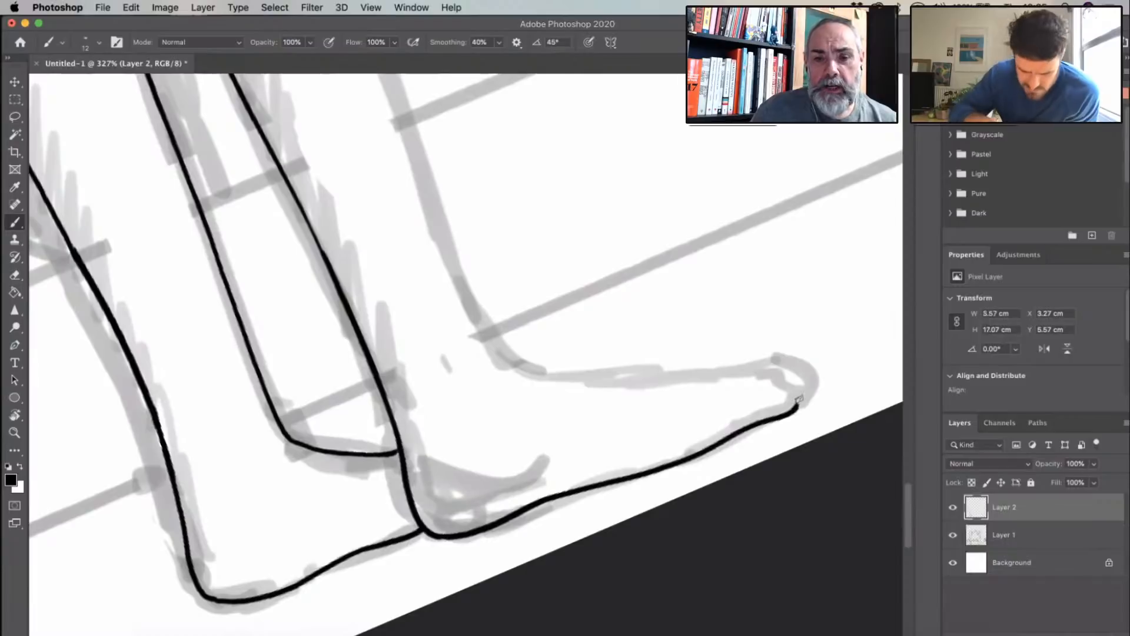
pyautogui.scroll(-5, 680, 358)
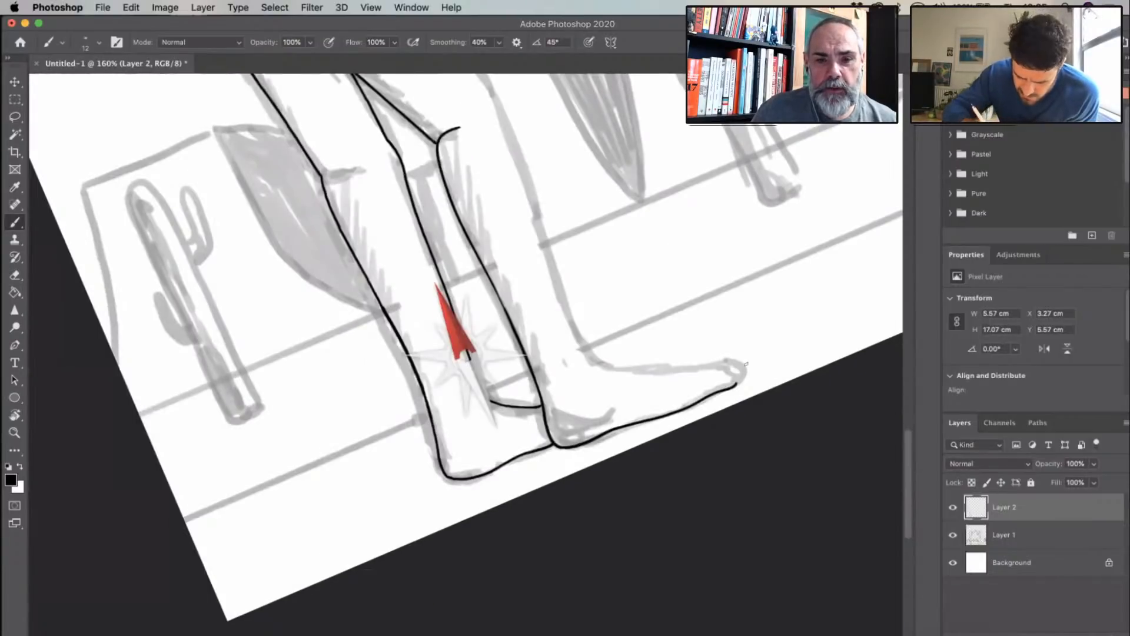
# - Ink the rear knee crease and the front edge of the front leg from the ankle up to the hanging hand
pyautogui.moveTo(745, 365); pyautogui.dragTo(619, 194)
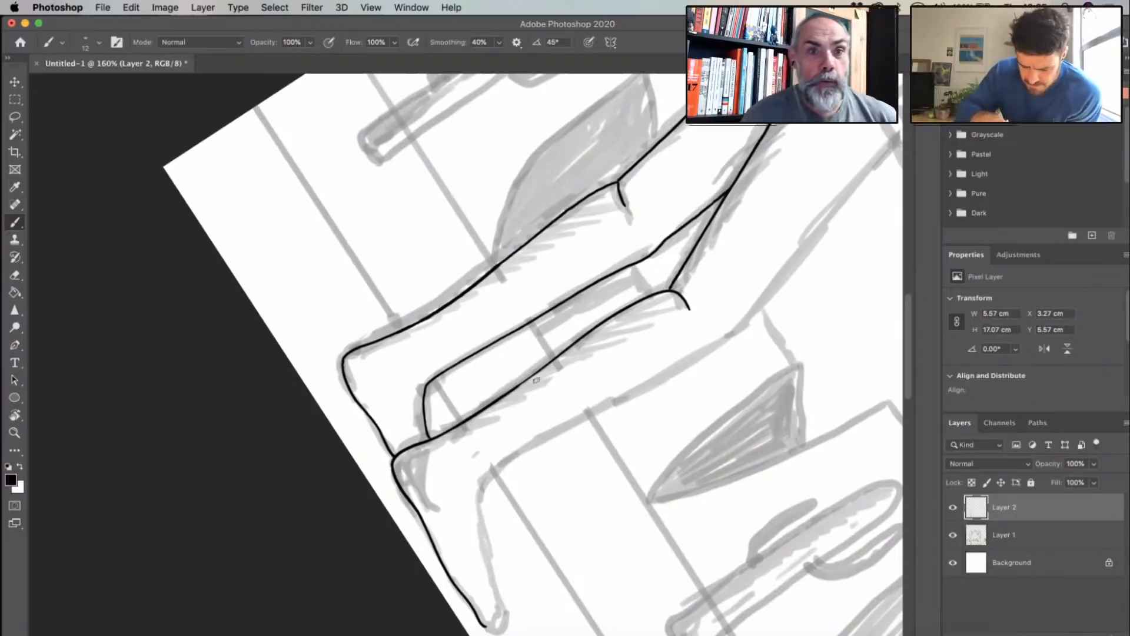
pyautogui.scroll(3, 536, 380)
pyautogui.scroll(-3, 528, 352)
pyautogui.hscroll(3, 527, 352)
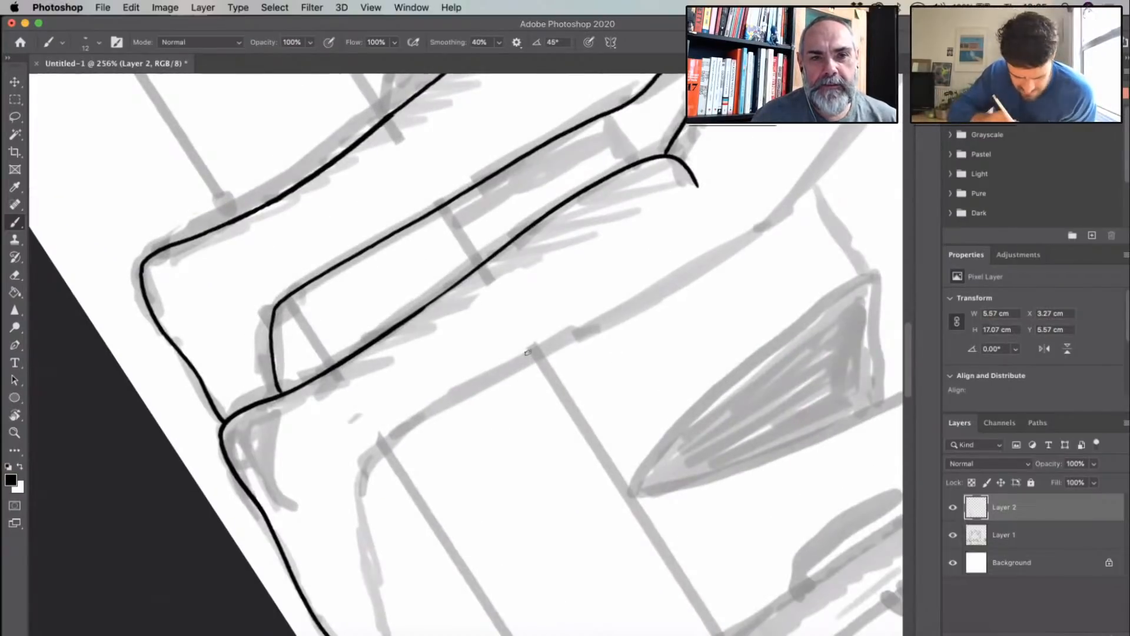
pyautogui.moveTo(358, 459)
pyautogui.mouseDown()
pyautogui.moveTo(756, 239)
pyautogui.moveTo(786, 201)
pyautogui.mouseUp()
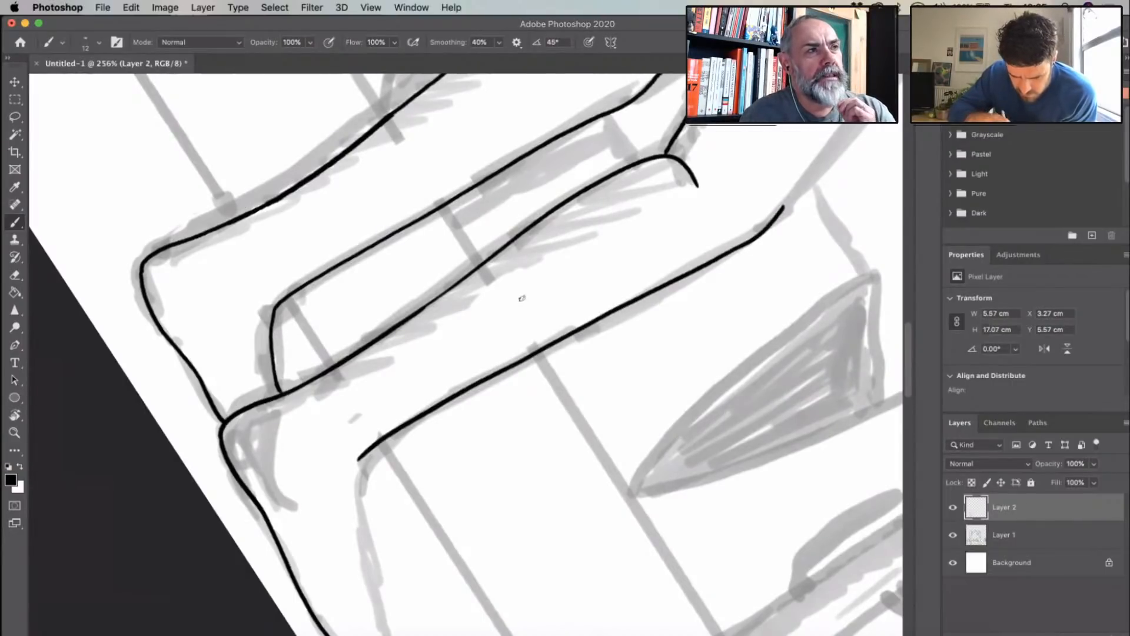
pyautogui.scroll(5, 522, 299)
pyautogui.hscroll(5, 521, 298)
pyautogui.moveTo(365, 529); pyautogui.dragTo(601, 243)
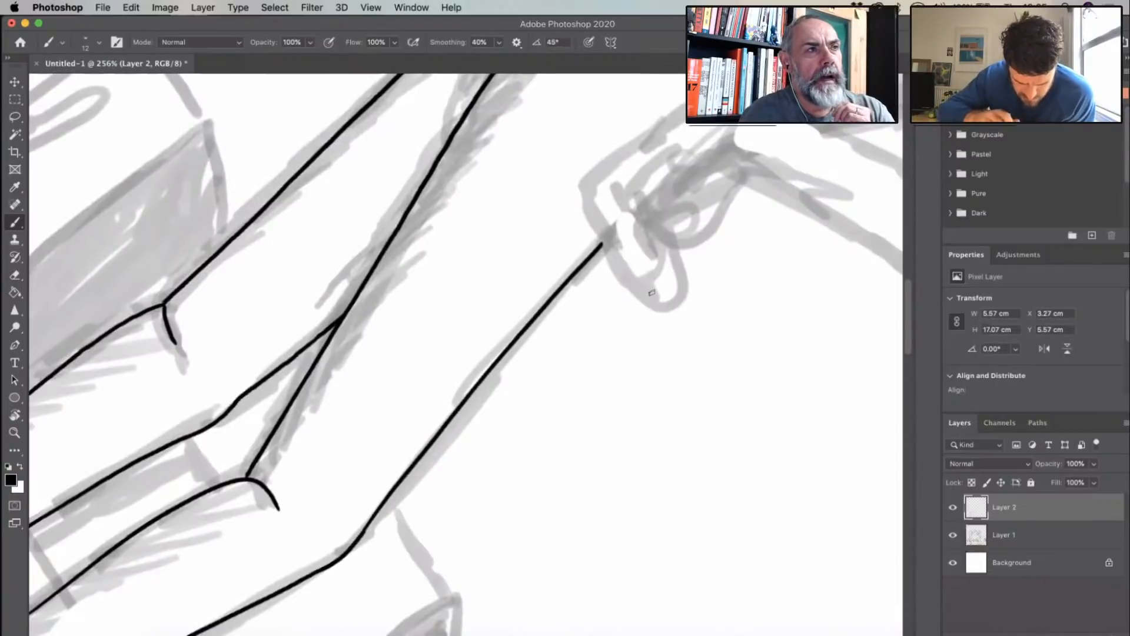
# - Ink the top of the front foot from the ankle toward the toes, and take back the stroke's end at the toes
pyautogui.scroll(-10, 568, 406)
pyautogui.scroll(-10, 639, 371)
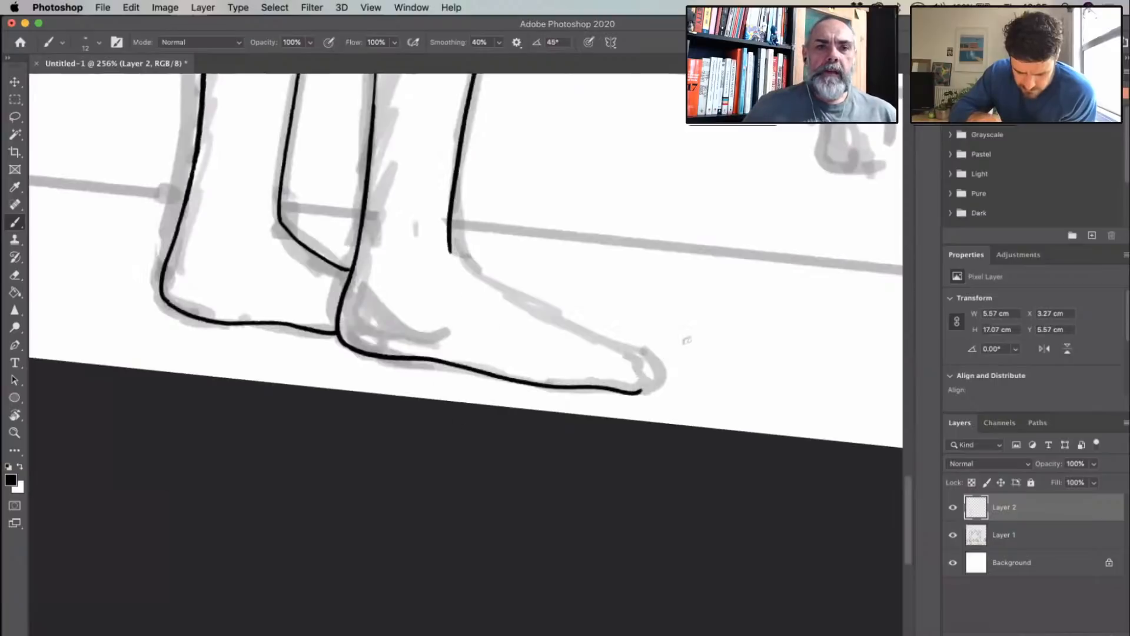
pyautogui.scroll(3, 518, 362)
pyautogui.hscroll(-3, 422, 397)
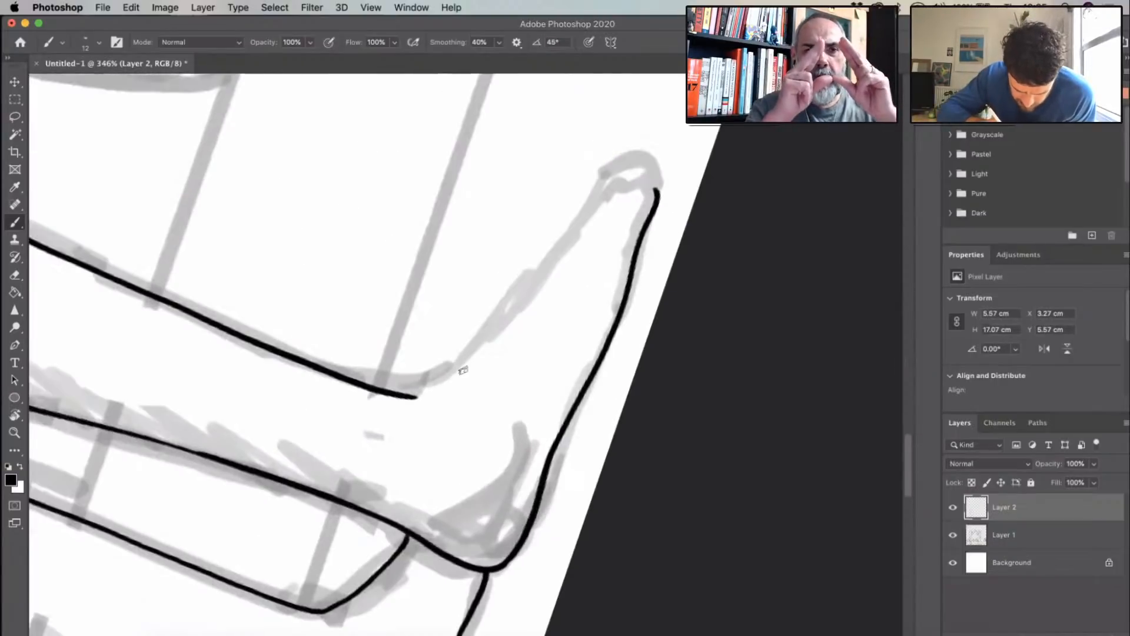
pyautogui.moveTo(417, 397); pyautogui.dragTo(615, 183)
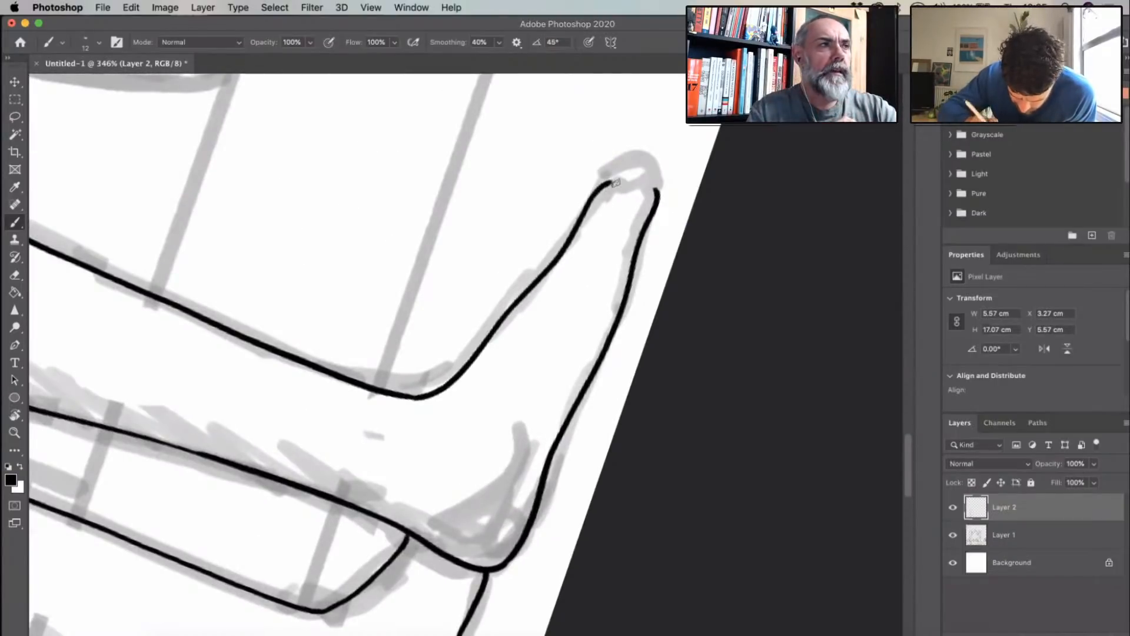
pyautogui.press('super+z')
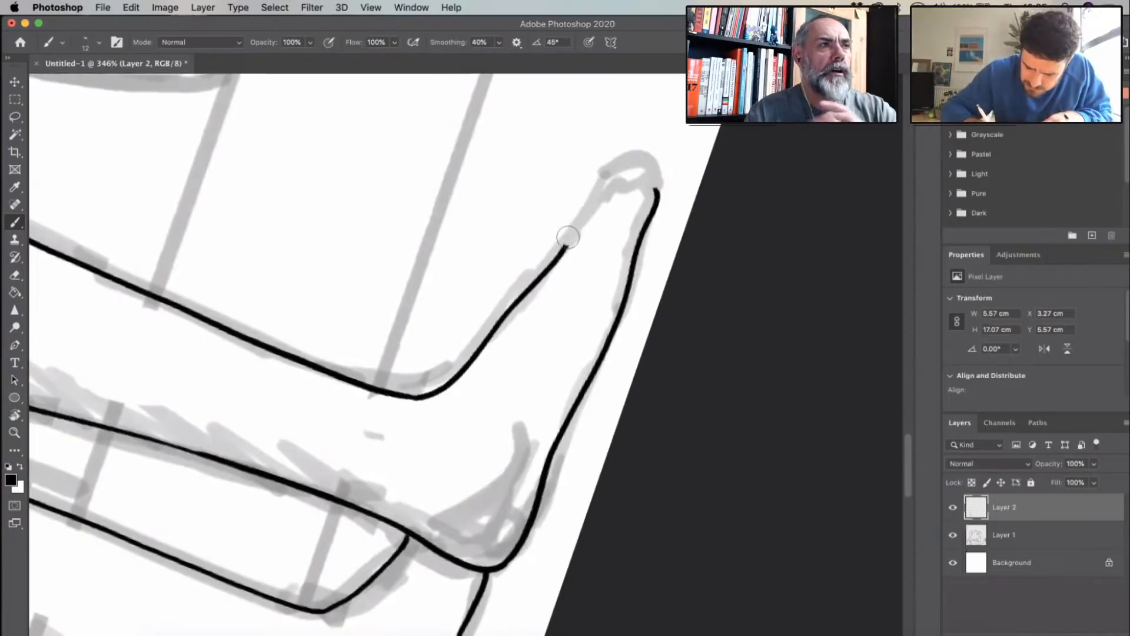
# - Ink the small toes as short curved strokes and round the big toe into the top of the front foot
pyautogui.moveTo(652, 187); pyautogui.dragTo(629, 221)
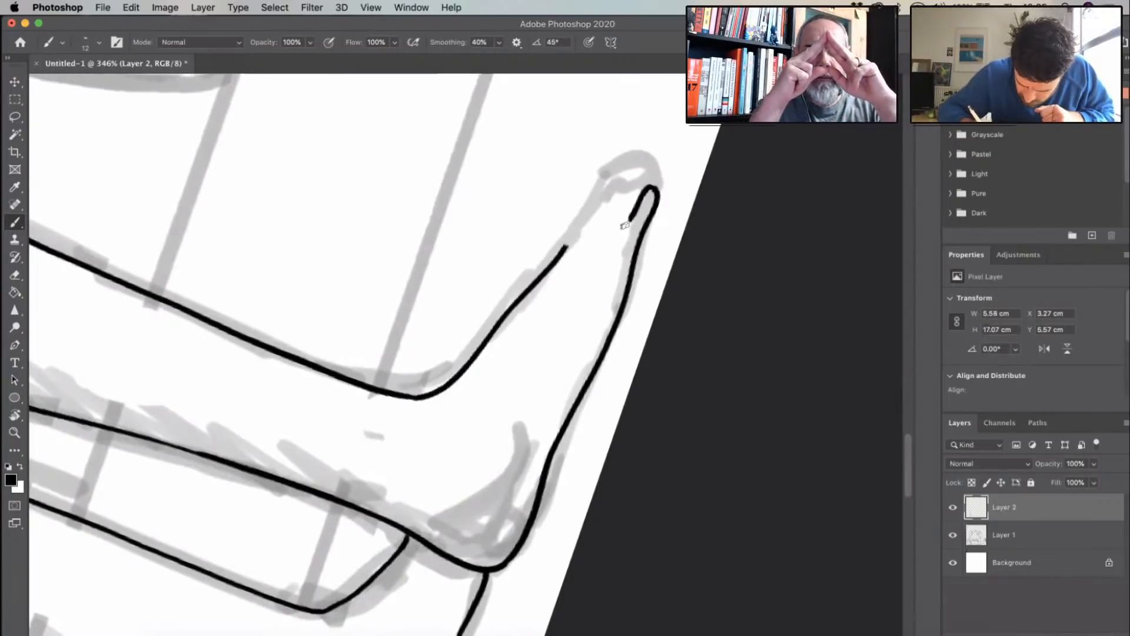
pyautogui.moveTo(650, 185); pyautogui.dragTo(618, 216)
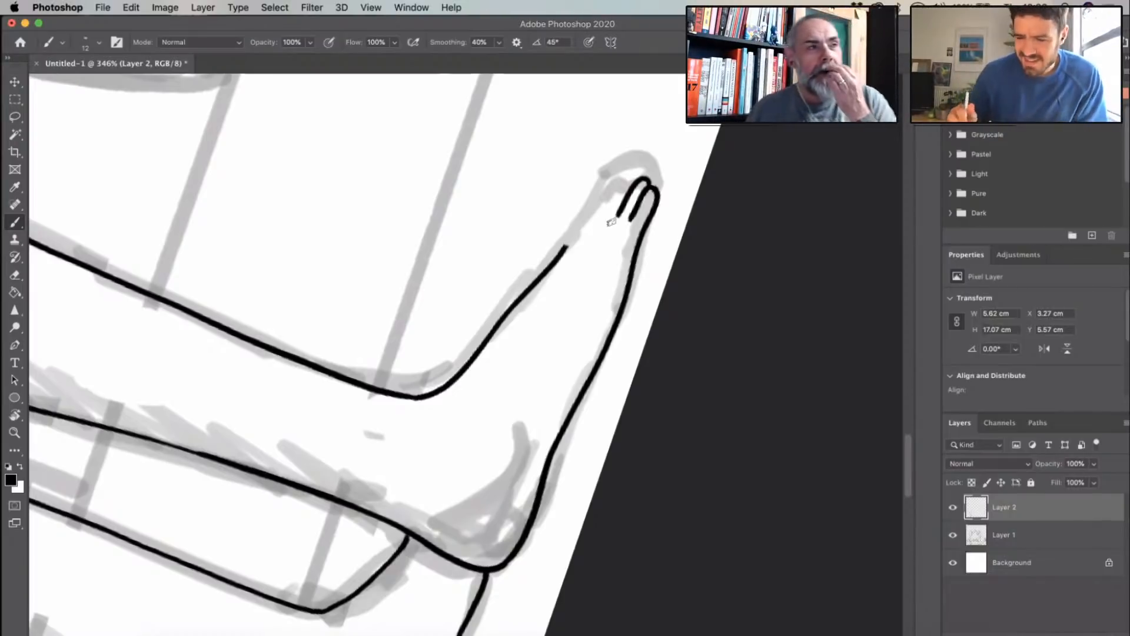
pyautogui.moveTo(646, 175)
pyautogui.mouseDown()
pyautogui.moveTo(621, 179)
pyautogui.moveTo(611, 215)
pyautogui.moveTo(574, 226)
pyautogui.moveTo(612, 164)
pyautogui.moveTo(641, 169)
pyautogui.mouseUp()
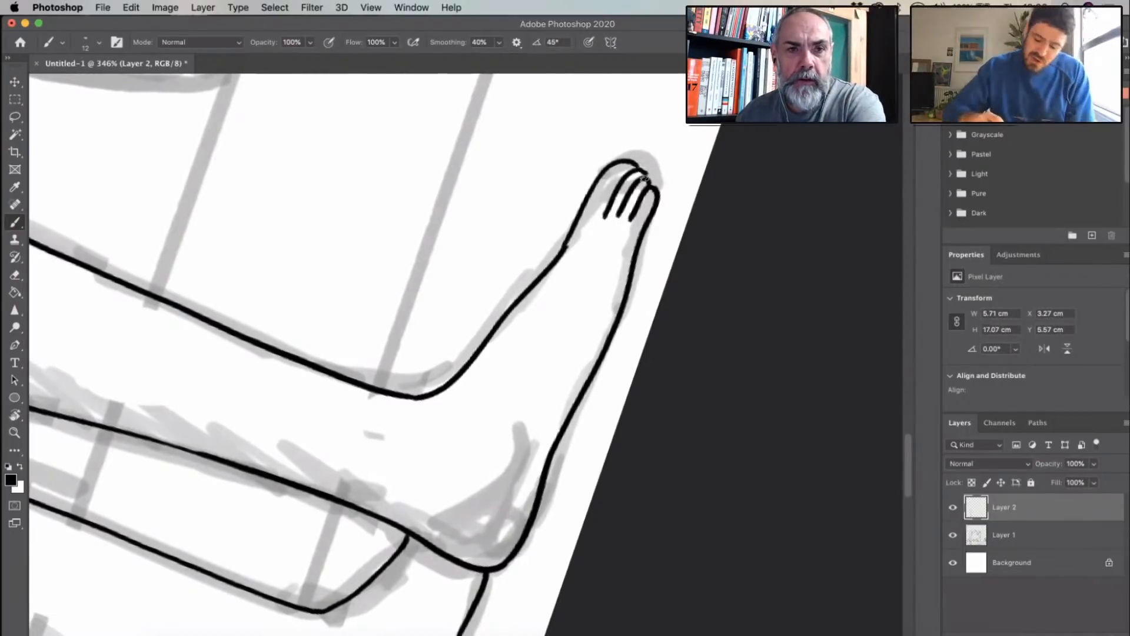
# - Remove the toes and the front ends of the foot outline, and redraw the toes closer in for a shorter front foot
pyautogui.press('r')
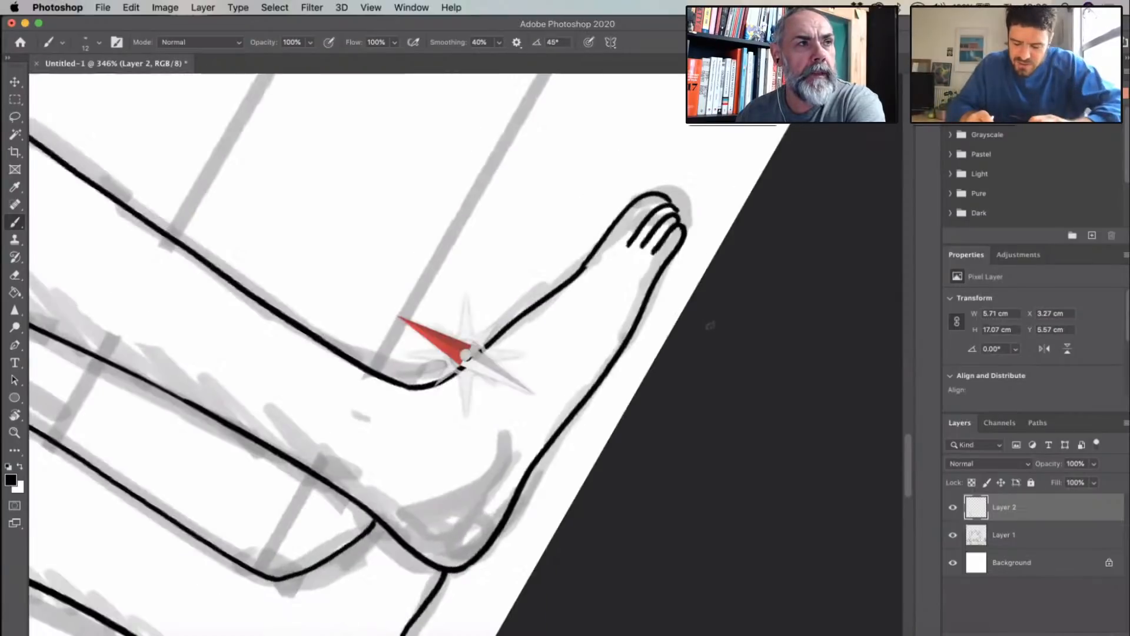
pyautogui.moveTo(710, 325); pyautogui.dragTo(703, 421)
pyautogui.press('super+z')
pyautogui.press('super+z')
pyautogui.press('super+z')
pyautogui.press('super+z')
pyautogui.press('super+z')
pyautogui.press('super+z')
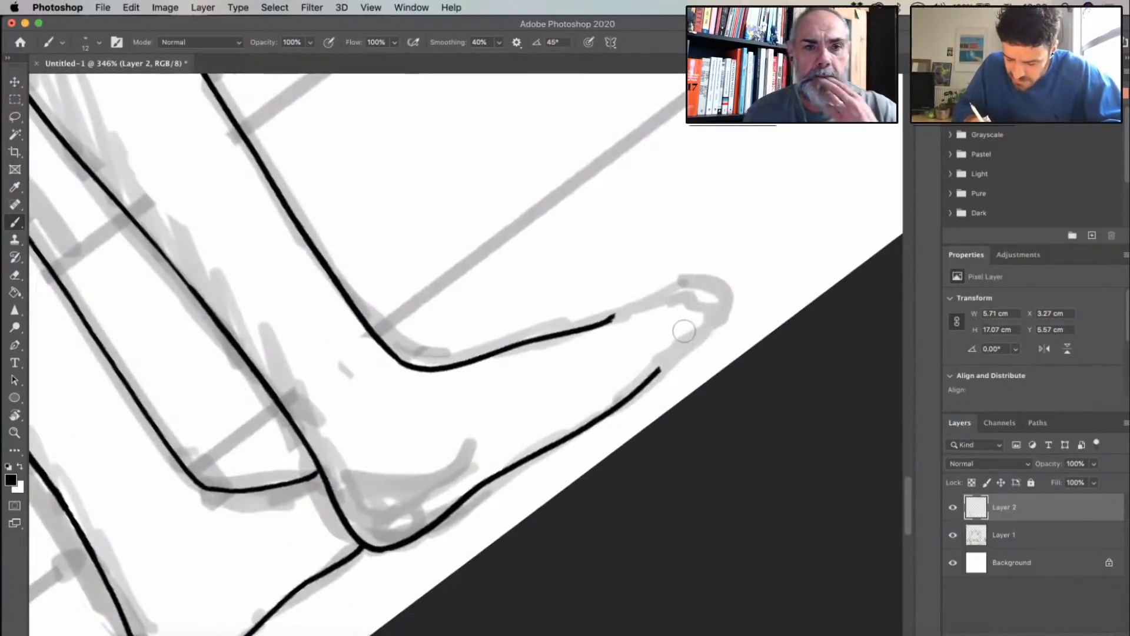
pyautogui.press('super+z')
pyautogui.press('super+z')
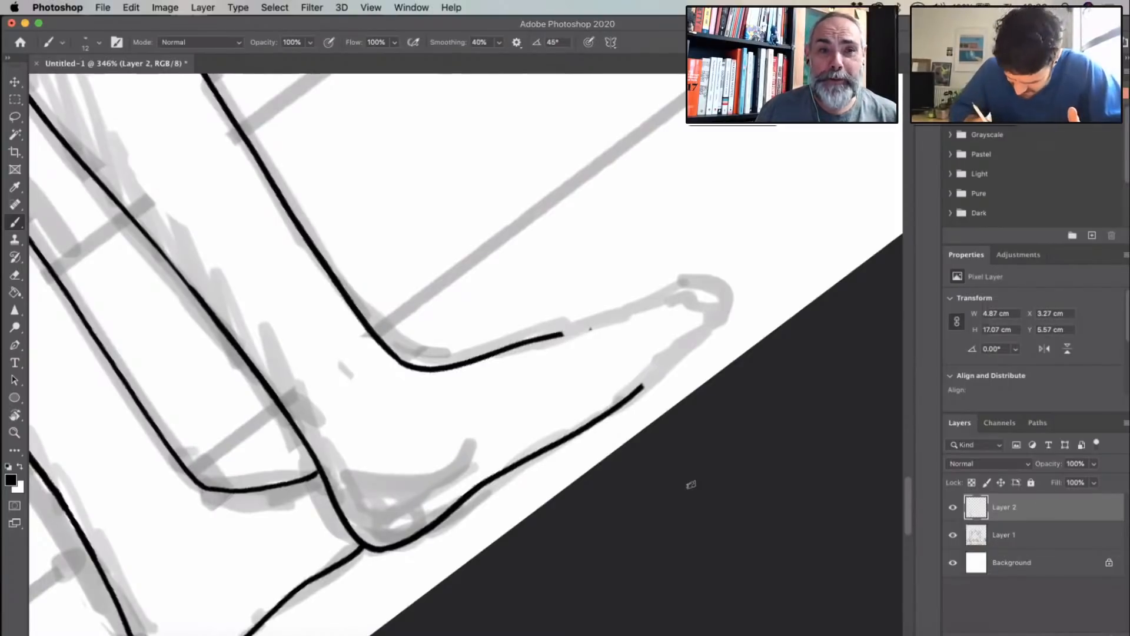
pyautogui.moveTo(642, 386)
pyautogui.mouseDown()
pyautogui.moveTo(688, 350)
pyautogui.moveTo(650, 355)
pyautogui.moveTo(697, 330)
pyautogui.moveTo(648, 337)
pyautogui.moveTo(677, 309)
pyautogui.moveTo(698, 322)
pyautogui.moveTo(658, 296)
pyautogui.moveTo(554, 336)
pyautogui.mouseUp()
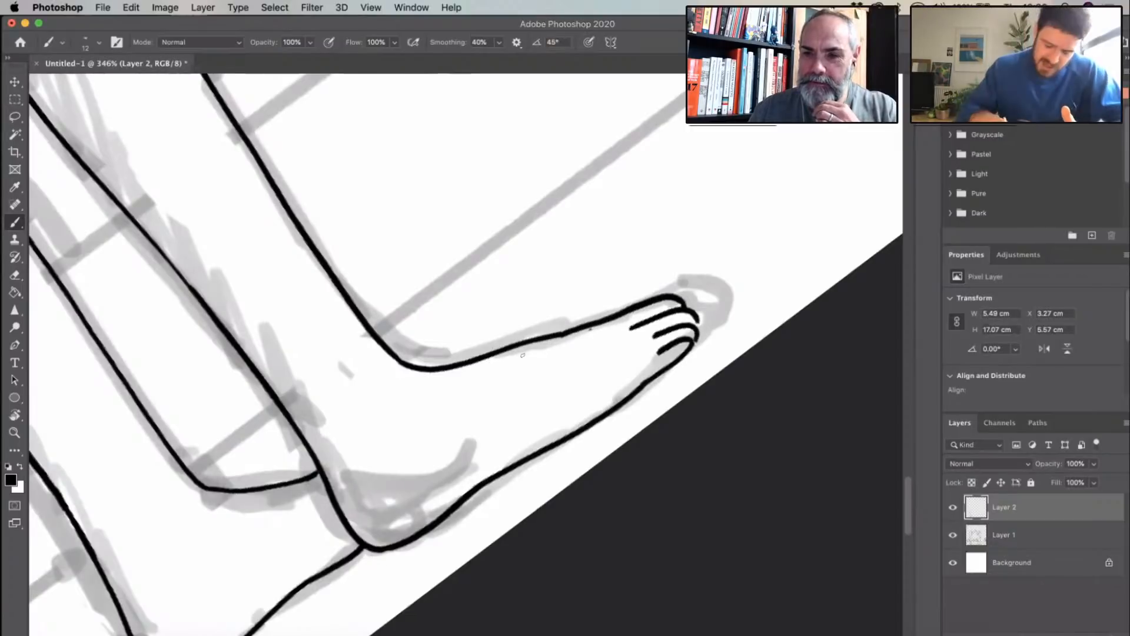
# - Erase the lower part of the rear leg's calf line above the heel and redraw it as a smooth curve
pyautogui.scroll(-4, 553, 337)
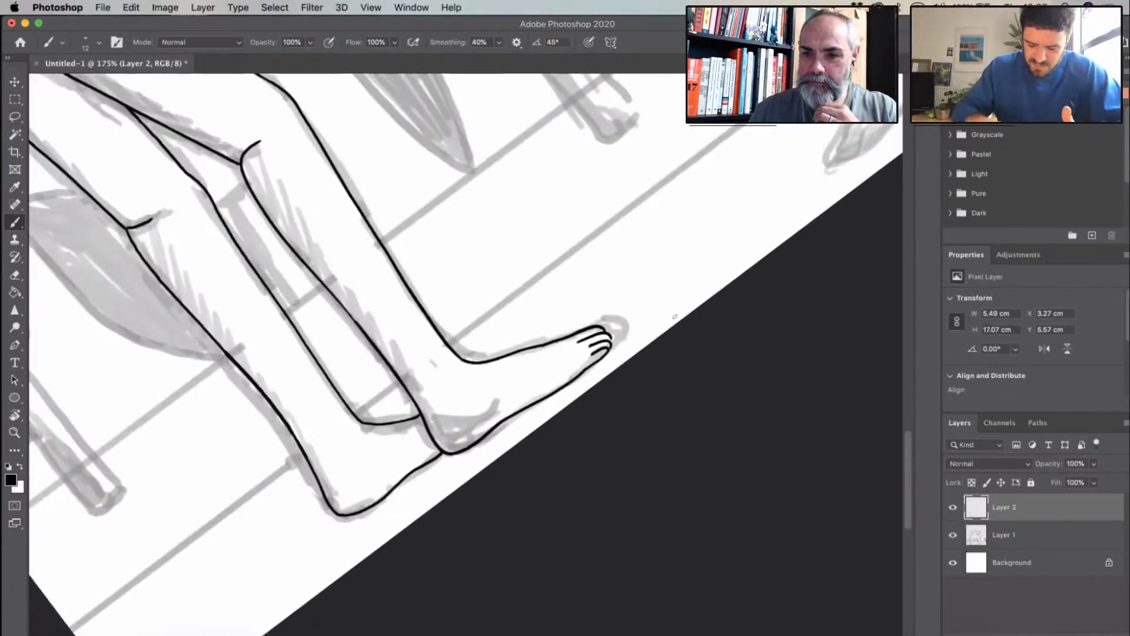
pyautogui.scroll(-5, 675, 316)
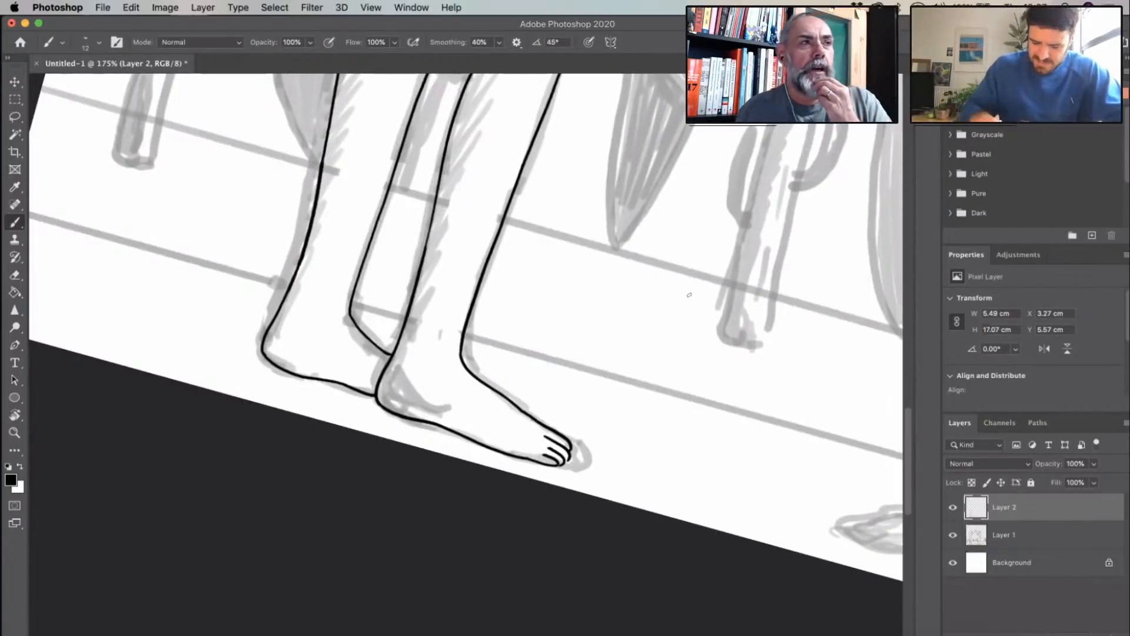
pyautogui.scroll(2, 689, 295)
pyautogui.scroll(2, 689, 294)
pyautogui.scroll(3, 689, 295)
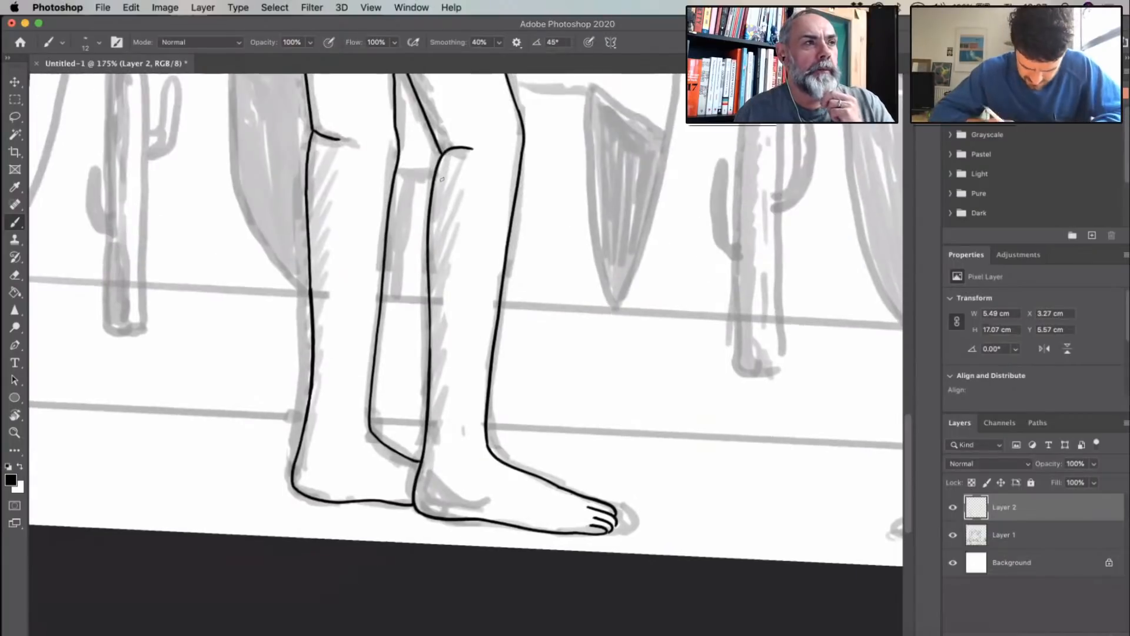
pyautogui.moveTo(300, 441)
pyautogui.mouseDown()
pyautogui.moveTo(302, 144)
pyautogui.moveTo(334, 141)
pyautogui.moveTo(321, 138)
pyautogui.moveTo(307, 188)
pyautogui.mouseUp()
pyautogui.moveTo(321, 139)
pyautogui.mouseDown()
pyautogui.moveTo(347, 136)
pyautogui.moveTo(315, 139)
pyautogui.moveTo(301, 445)
pyautogui.moveTo(313, 377)
pyautogui.mouseUp()
pyautogui.moveTo(336, 416); pyautogui.dragTo(397, 334)
pyautogui.click(15, 189)
pyautogui.click(15, 223)
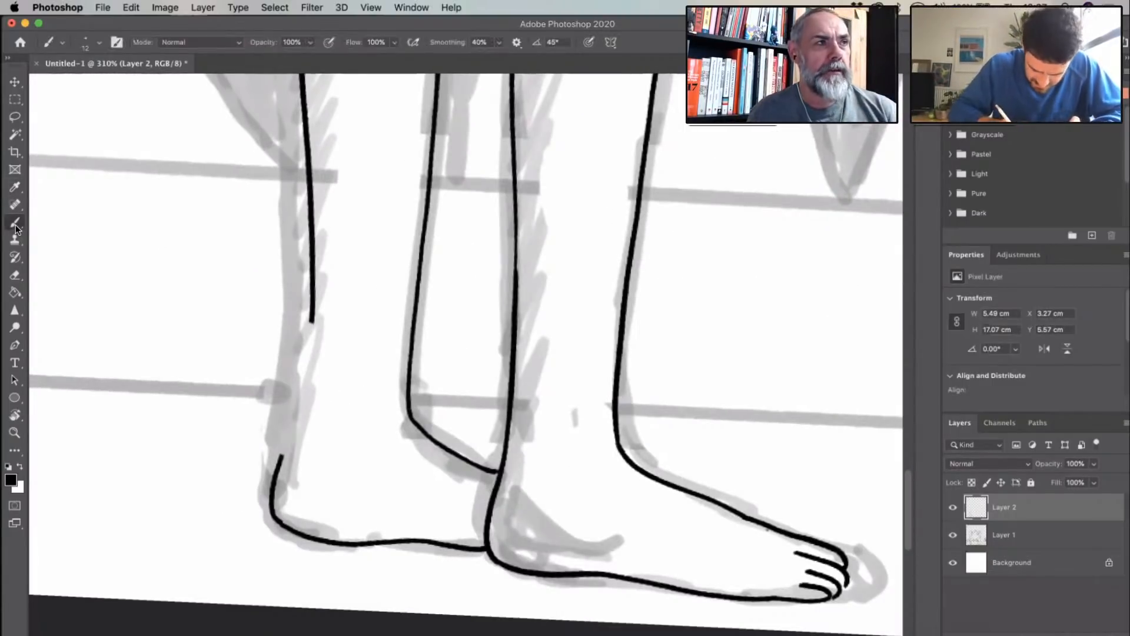
pyautogui.moveTo(312, 320); pyautogui.dragTo(280, 463)
# - Ink the left figure's neck stump from its top around the front and down to the shoulder
pyautogui.moveTo(571, 369); pyautogui.dragTo(500, 371)
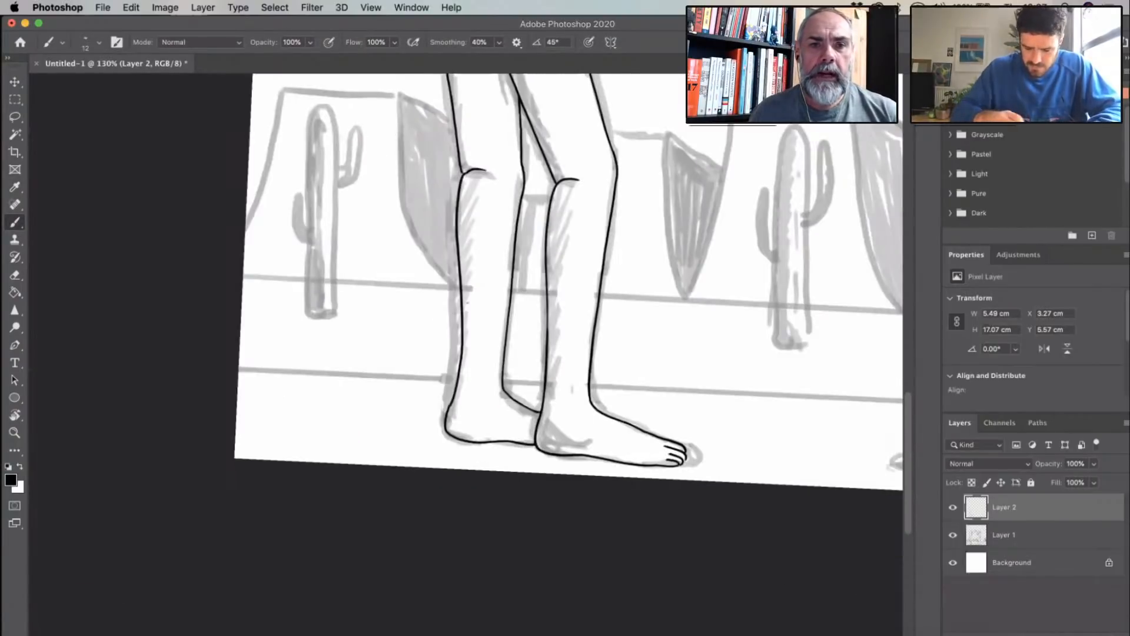
pyautogui.moveTo(624, 268); pyautogui.dragTo(585, 267)
pyautogui.moveTo(618, 171); pyautogui.dragTo(356, 519)
pyautogui.moveTo(406, 244); pyautogui.dragTo(441, 244)
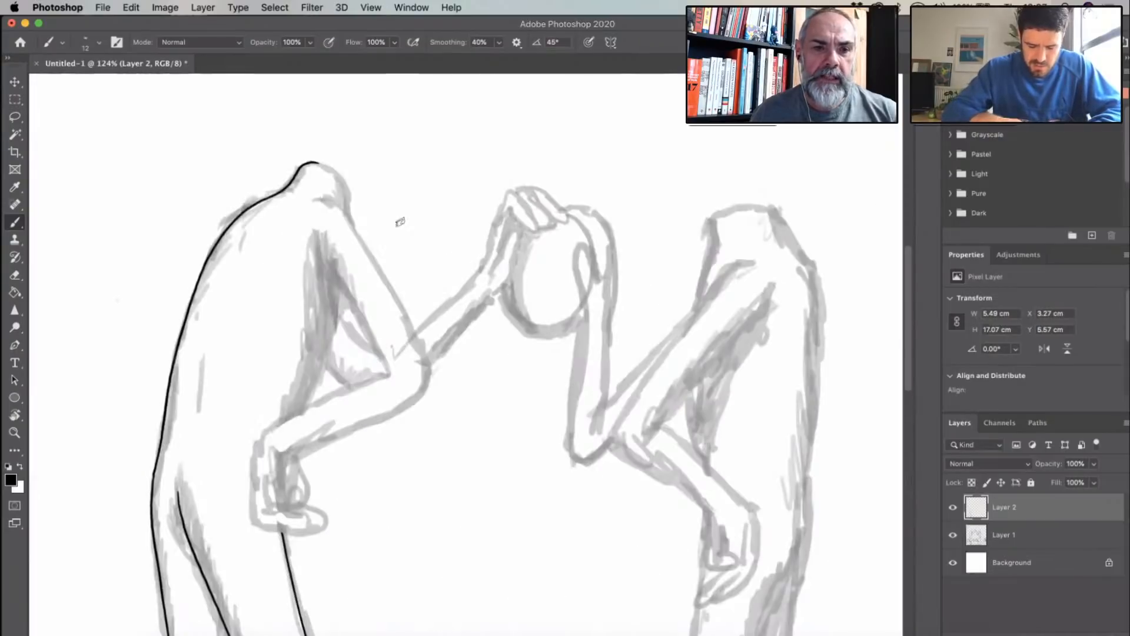
pyautogui.scroll(10, 400, 222)
pyautogui.hscroll(-4, 400, 222)
pyautogui.scroll(3, 400, 223)
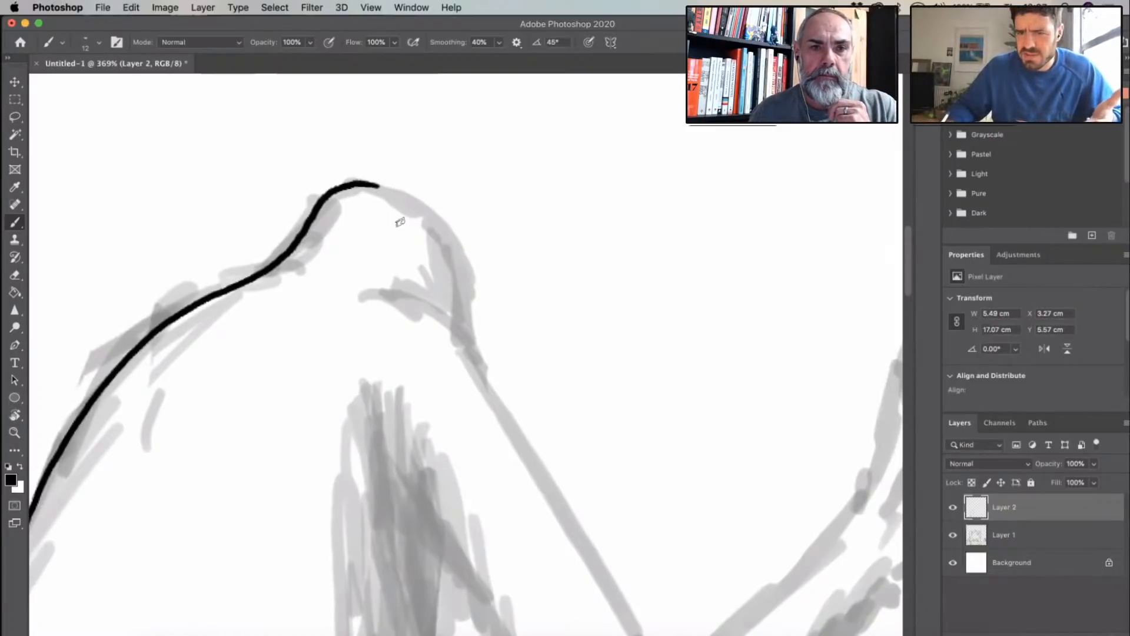
pyautogui.press('r')
pyautogui.moveTo(476, 201)
pyautogui.mouseDown()
pyautogui.moveTo(510, 283)
pyautogui.moveTo(478, 356)
pyautogui.mouseUp()
pyautogui.scroll(-6, 527, 321)
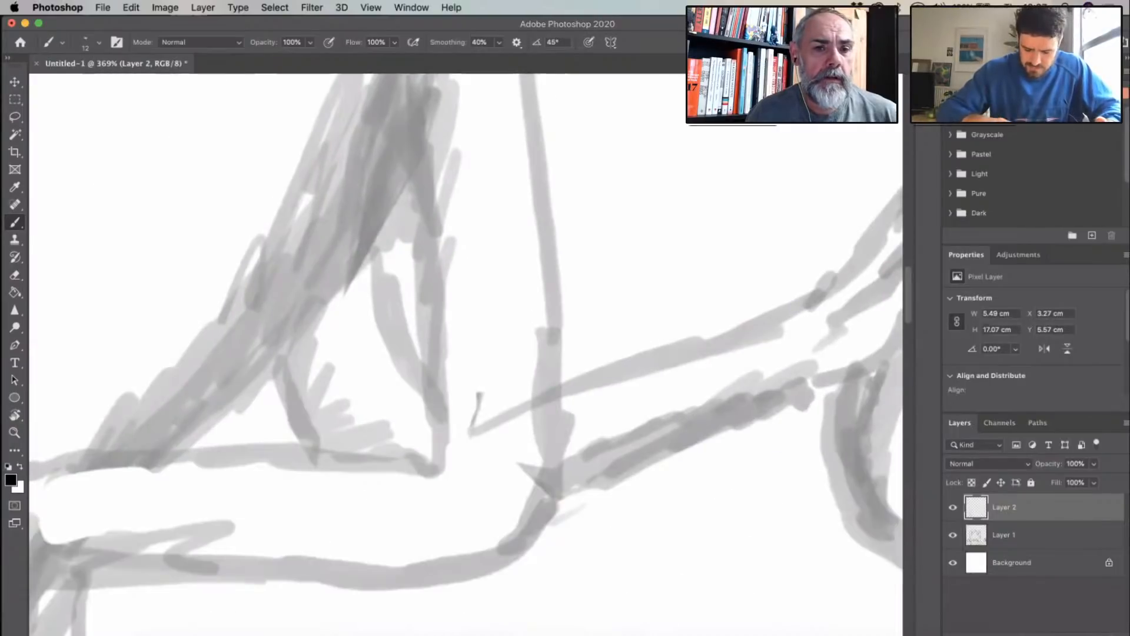
pyautogui.scroll(-5, 526, 321)
pyautogui.scroll(3, 529, 193)
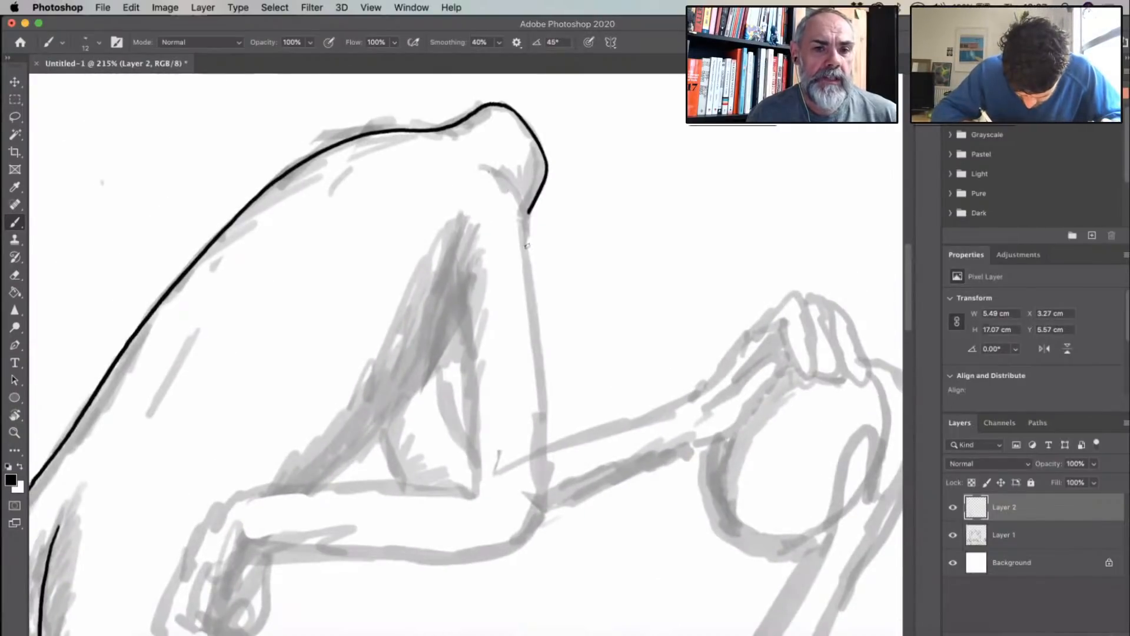
# - Ink the left figure's lowered upper arm with its shoulder curve, outer and inner edges, and round the outer line around the elbow
pyautogui.moveTo(486, 172)
pyautogui.mouseDown()
pyautogui.moveTo(533, 318)
pyautogui.moveTo(545, 469)
pyautogui.mouseUp()
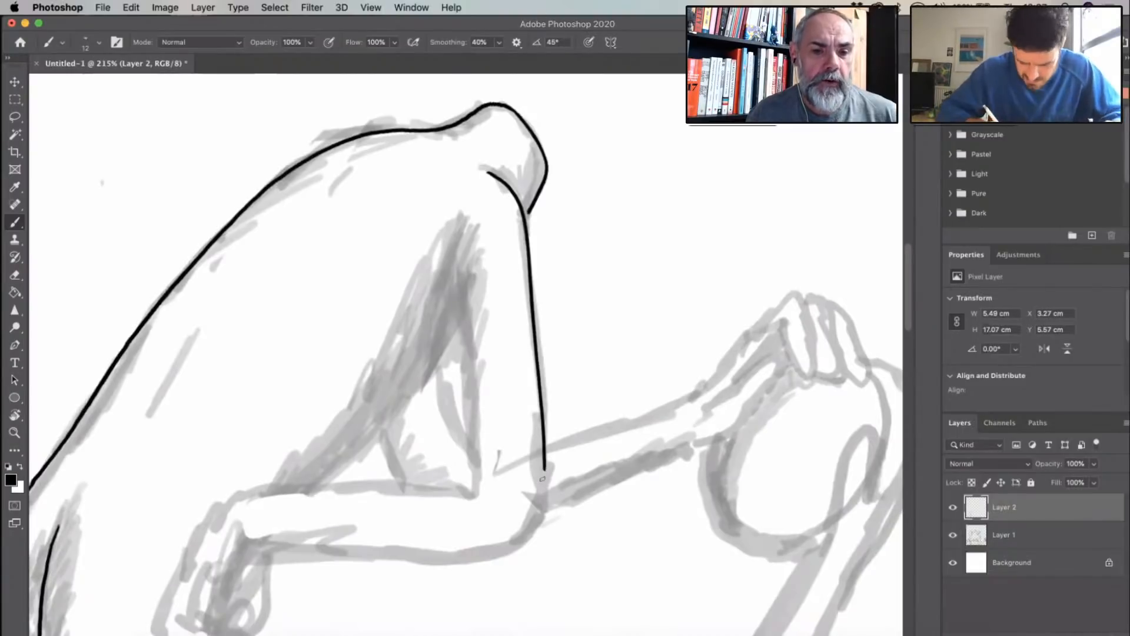
pyautogui.moveTo(456, 246); pyautogui.dragTo(485, 508)
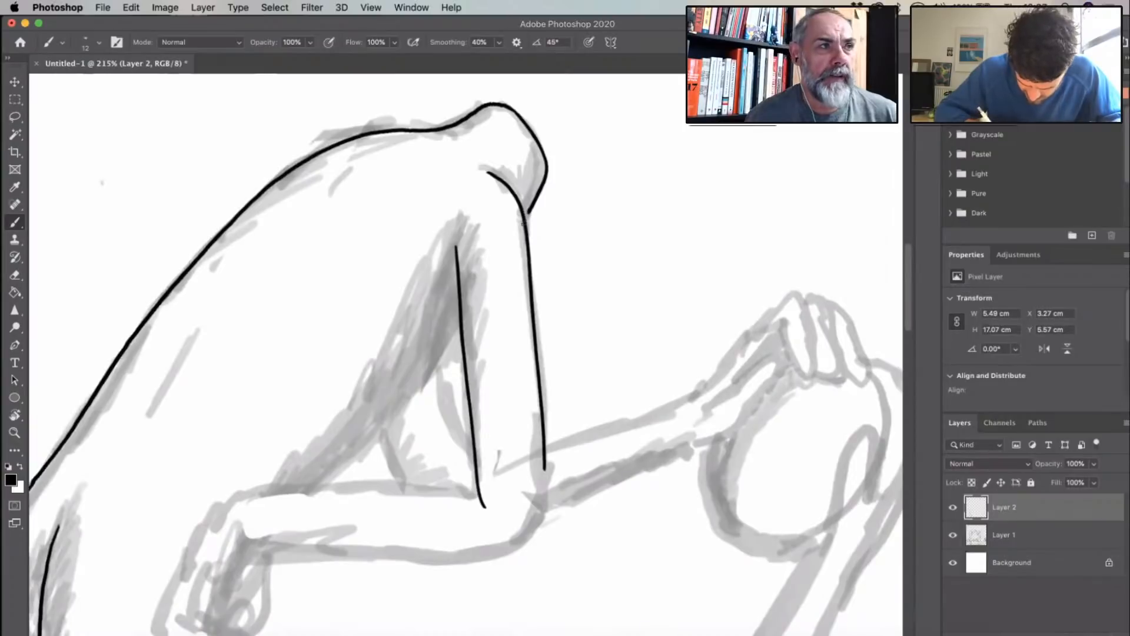
pyautogui.press('r')
pyautogui.moveTo(601, 436); pyautogui.dragTo(622, 338)
pyautogui.press('space')
pyautogui.moveTo(599, 281); pyautogui.dragTo(547, 3)
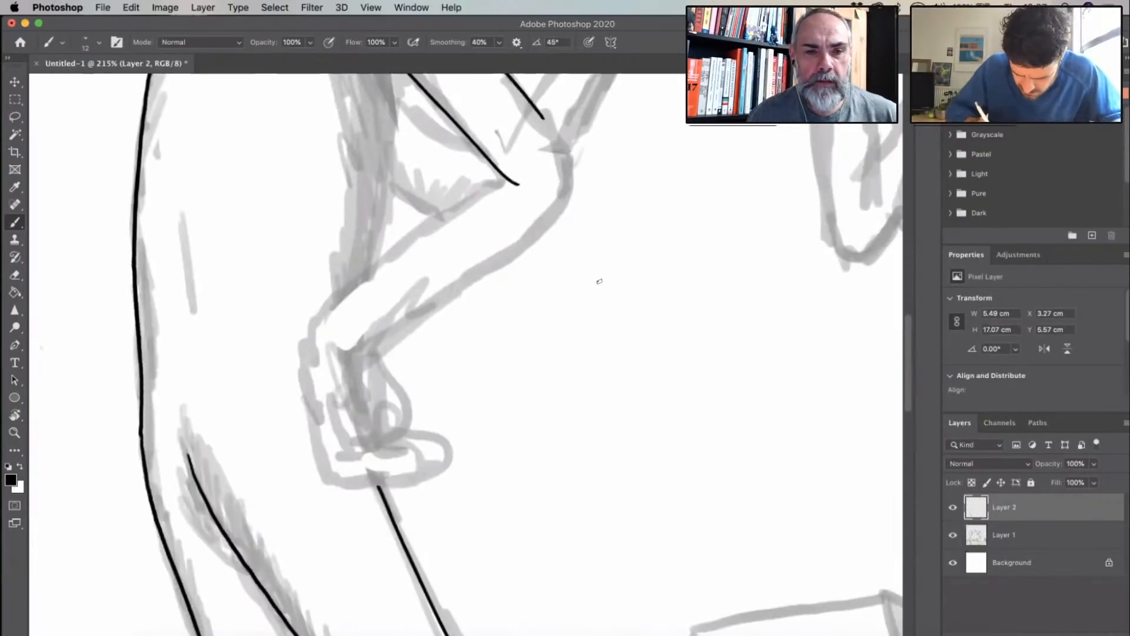
pyautogui.scroll(3, 599, 281)
pyautogui.hscroll(-2, 599, 282)
pyautogui.moveTo(584, 179)
pyautogui.mouseDown()
pyautogui.moveTo(602, 263)
pyautogui.moveTo(592, 277)
pyautogui.mouseUp()
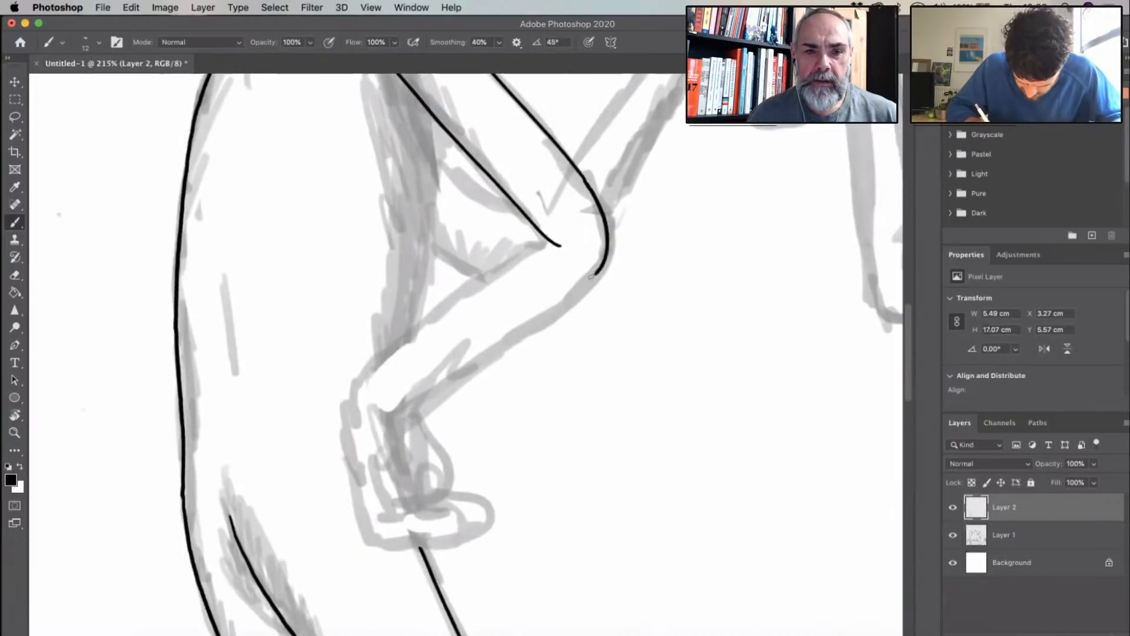
# - Ink the upper and lower edges of the left figure's lowered forearm from the elbow to the wrist
pyautogui.moveTo(545, 240); pyautogui.dragTo(419, 327)
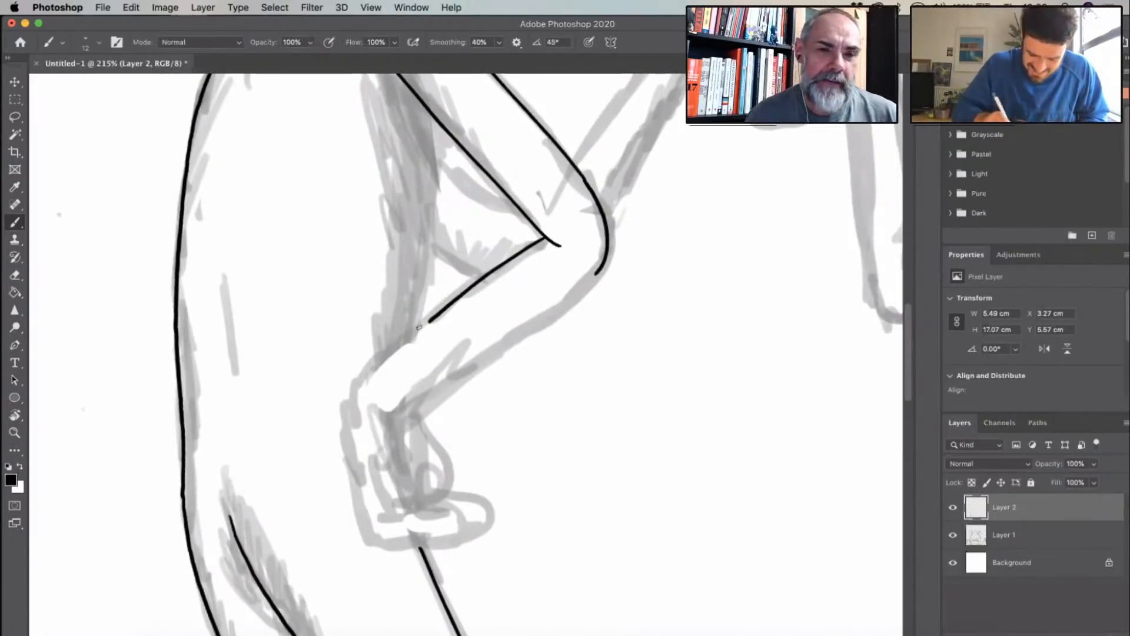
pyautogui.scroll(3, 419, 327)
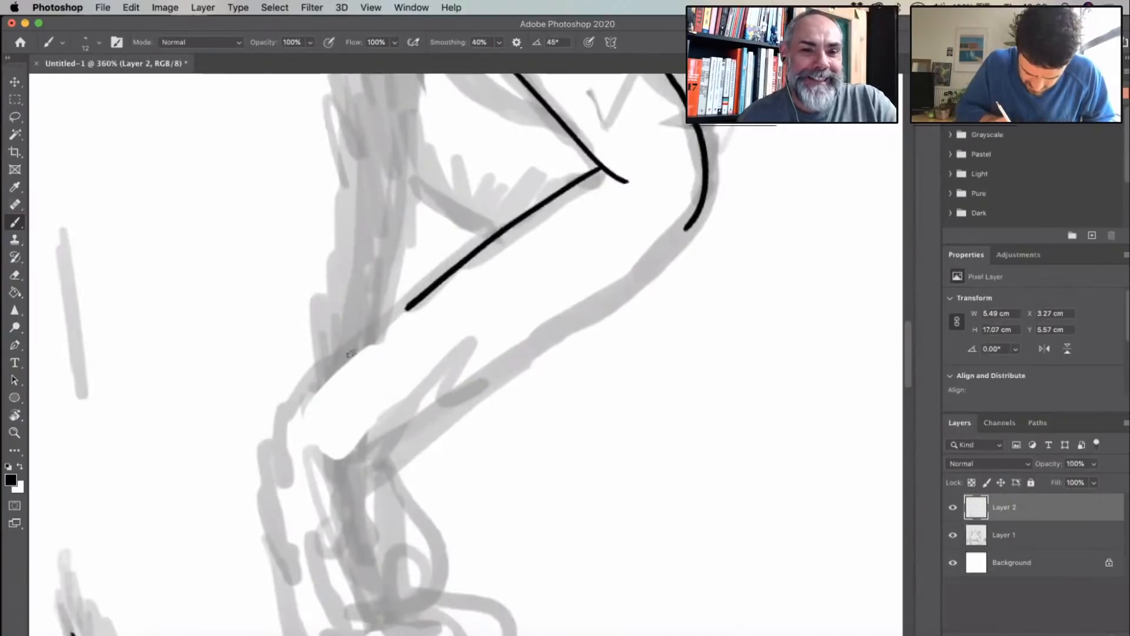
pyautogui.moveTo(405, 307); pyautogui.dragTo(287, 410)
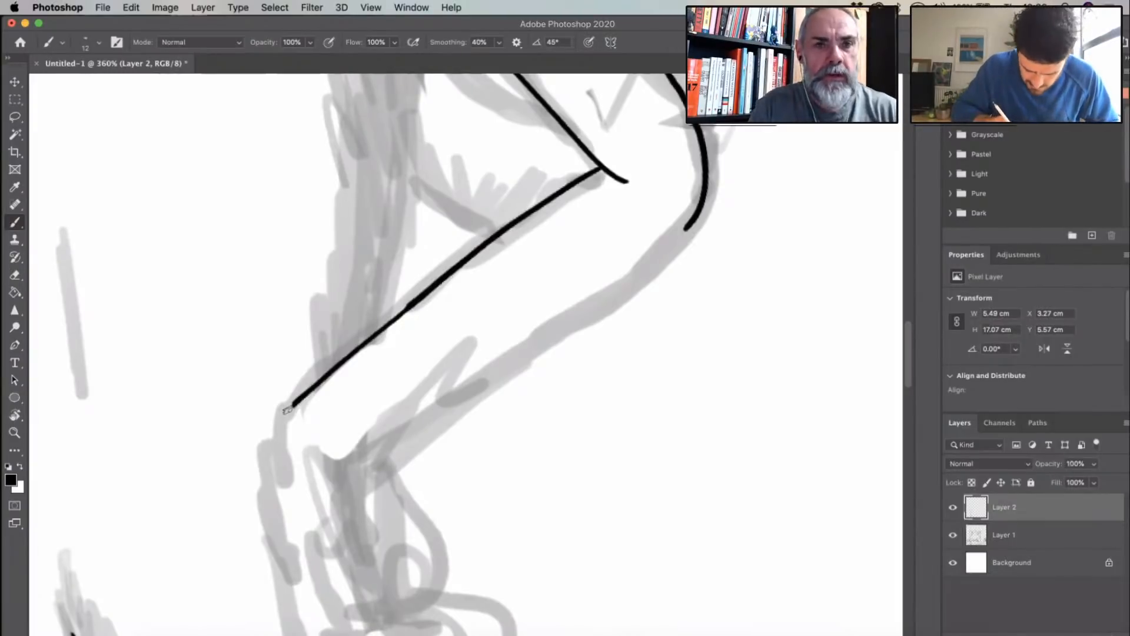
pyautogui.moveTo(352, 456); pyautogui.dragTo(689, 225)
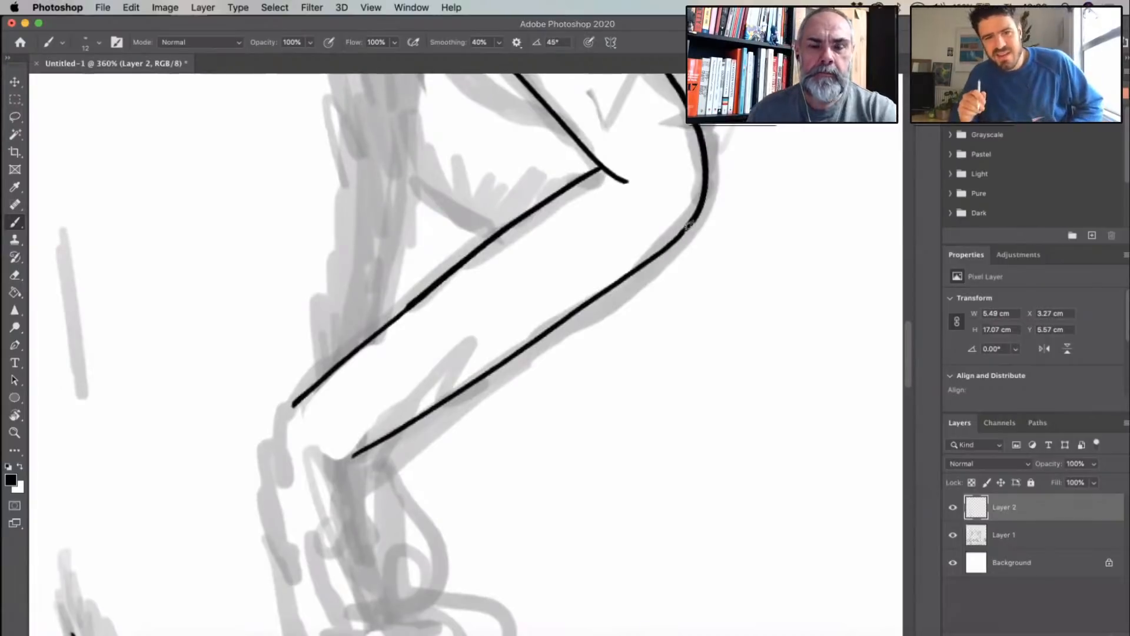
# - Trim the armpit end of the upper arm's inner line and redraw it extending a little higher
pyautogui.scroll(-5, 549, 341)
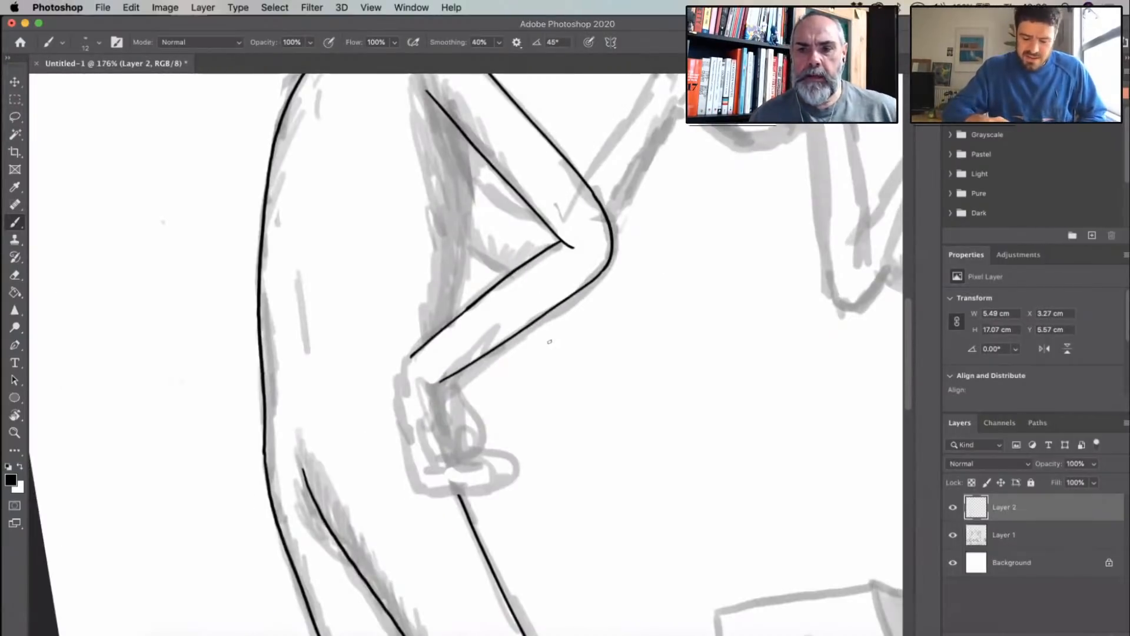
pyautogui.scroll(4, 548, 224)
pyautogui.scroll(5, 528, 230)
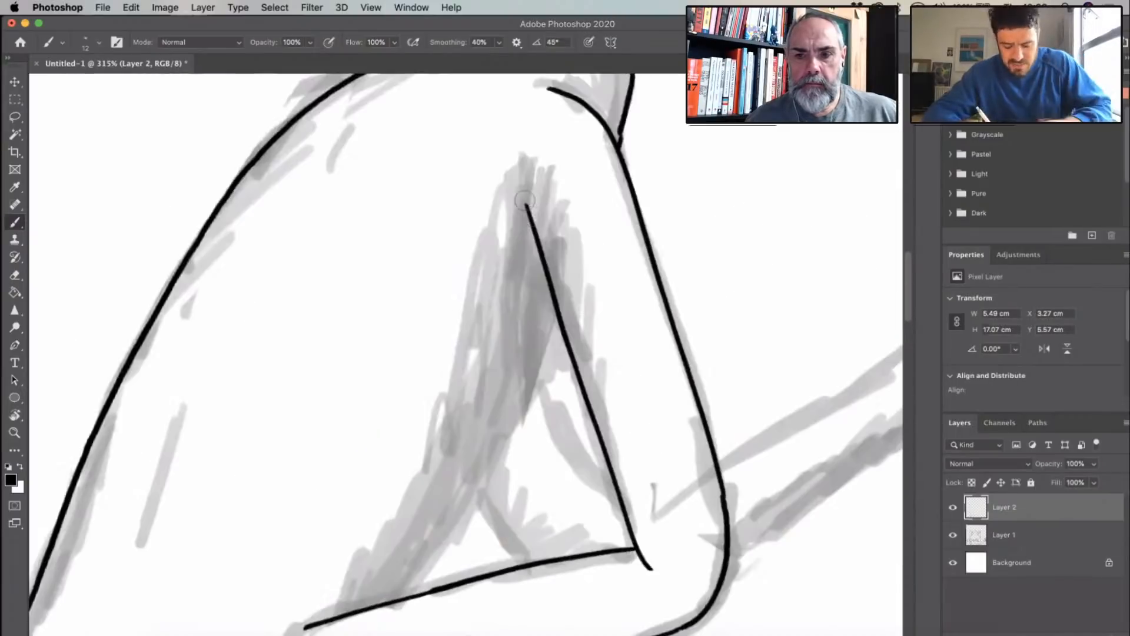
pyautogui.moveTo(535, 234); pyautogui.dragTo(530, 187)
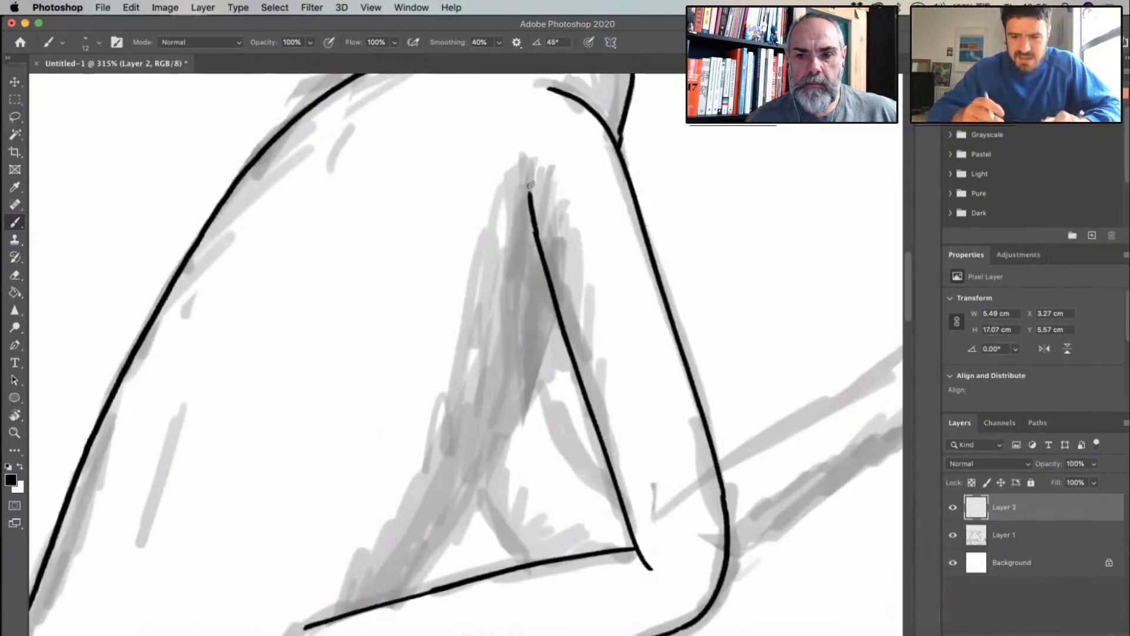
pyautogui.press('super+z')
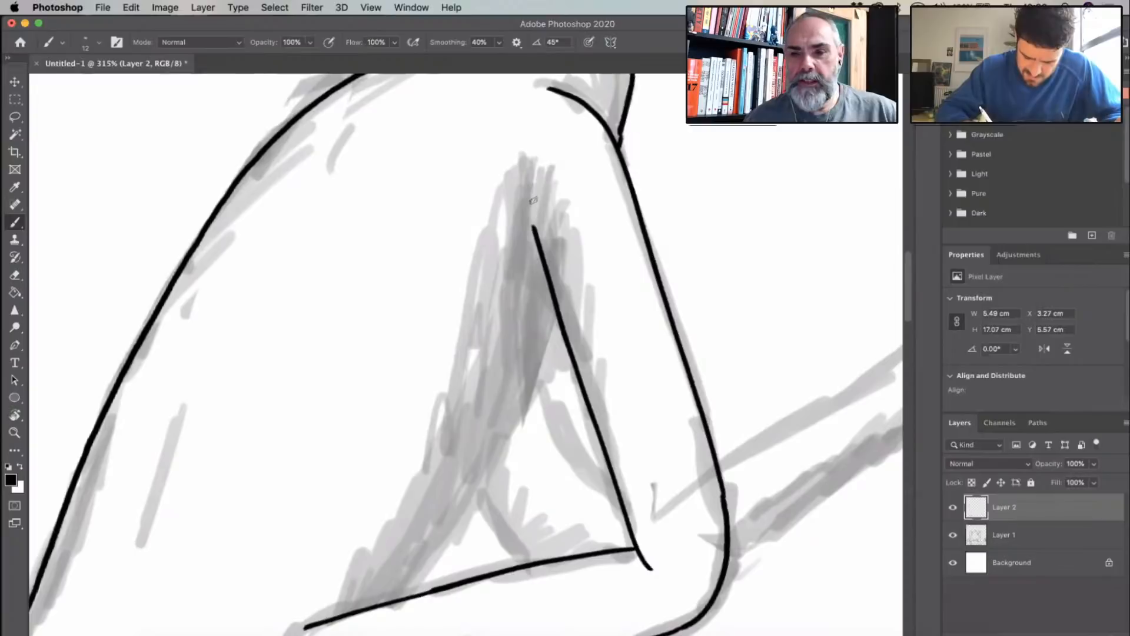
pyautogui.moveTo(535, 230); pyautogui.dragTo(535, 197)
# - Ink the torso's front edge as a curve from the upper arm's inner line down to the forearm
pyautogui.scroll(-2, 588, 321)
pyautogui.scroll(-4, 589, 322)
pyautogui.hscroll(-3, 588, 322)
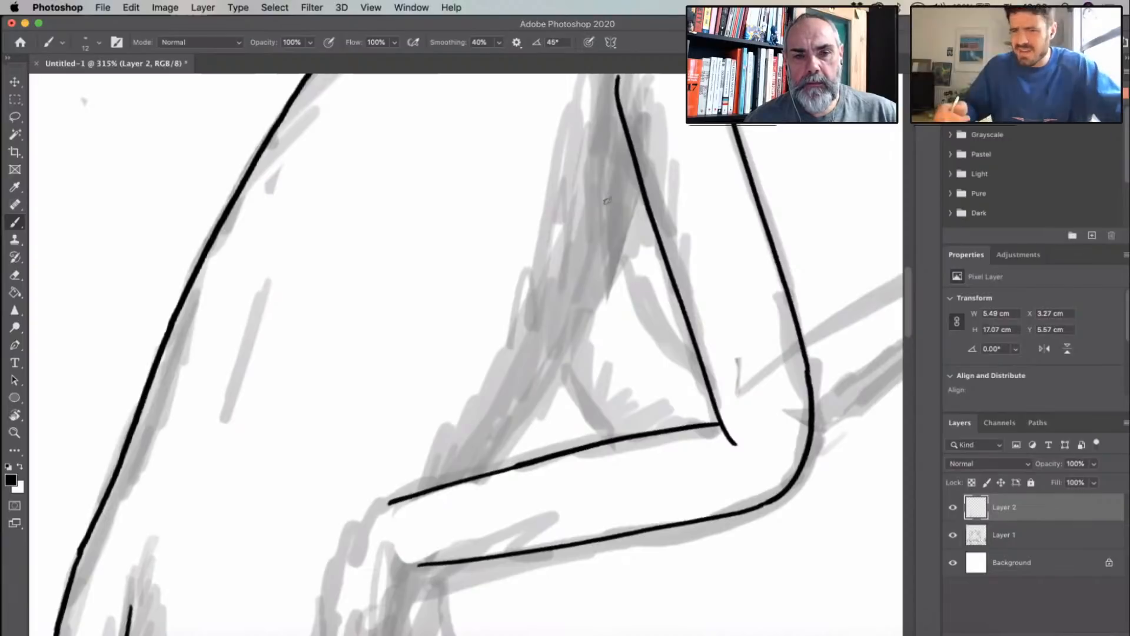
pyautogui.moveTo(639, 177); pyautogui.dragTo(542, 377)
pyautogui.moveTo(512, 417); pyautogui.dragTo(460, 483)
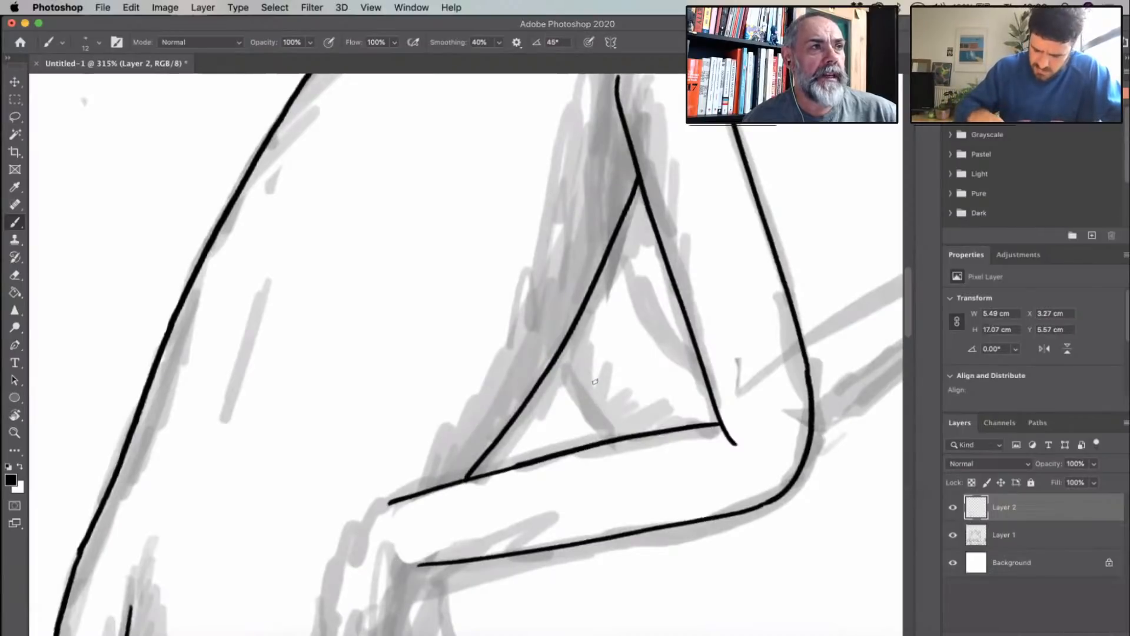
# - Ink the lowered hand's back edge, thumb and fingers at the end of the forearm, reworking the short line above the thumb
pyautogui.scroll(-3, 445, 401)
pyautogui.scroll(-8, 444, 402)
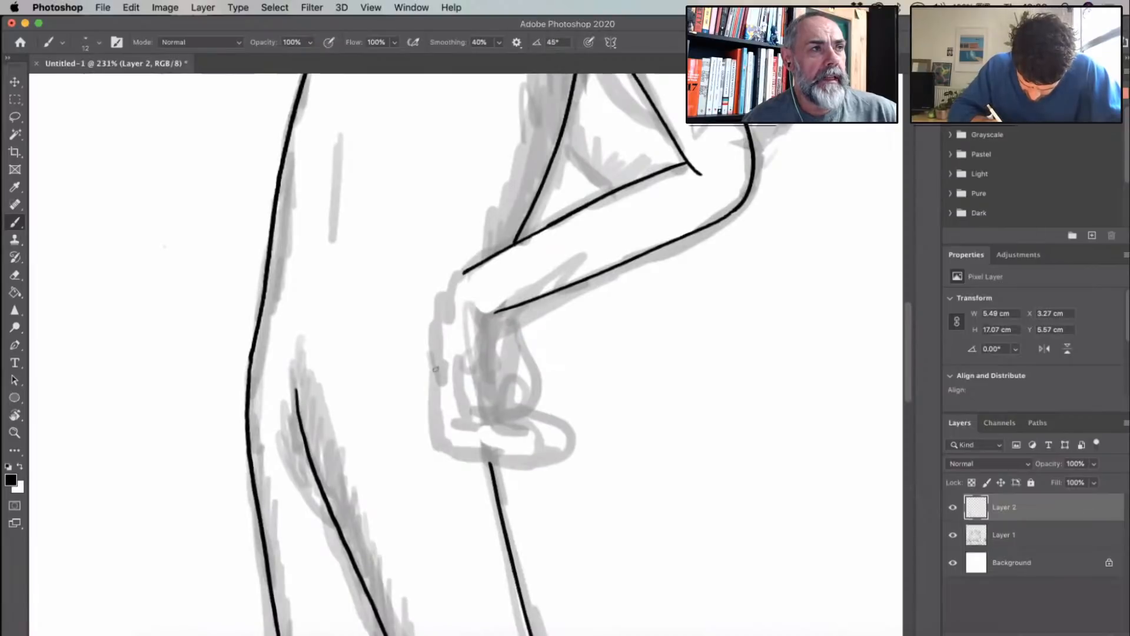
pyautogui.moveTo(465, 272)
pyautogui.mouseDown()
pyautogui.moveTo(436, 345)
pyautogui.moveTo(434, 405)
pyautogui.mouseUp()
pyautogui.moveTo(497, 312)
pyautogui.mouseDown()
pyautogui.moveTo(520, 394)
pyautogui.moveTo(465, 398)
pyautogui.moveTo(510, 386)
pyautogui.moveTo(487, 376)
pyautogui.moveTo(480, 333)
pyautogui.mouseUp()
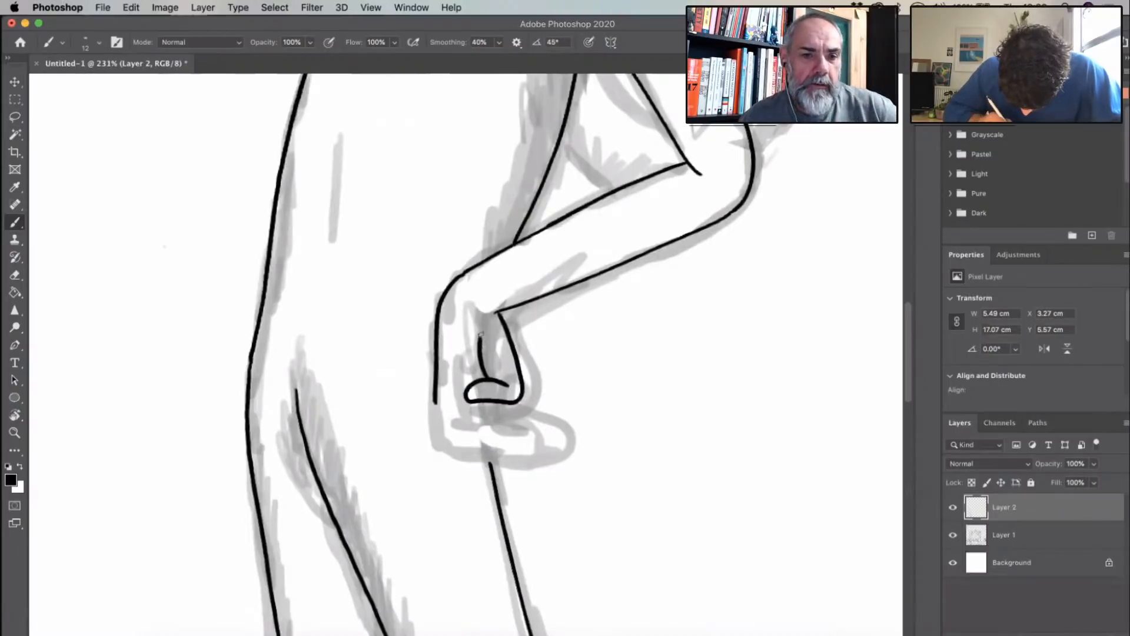
pyautogui.press('super+z')
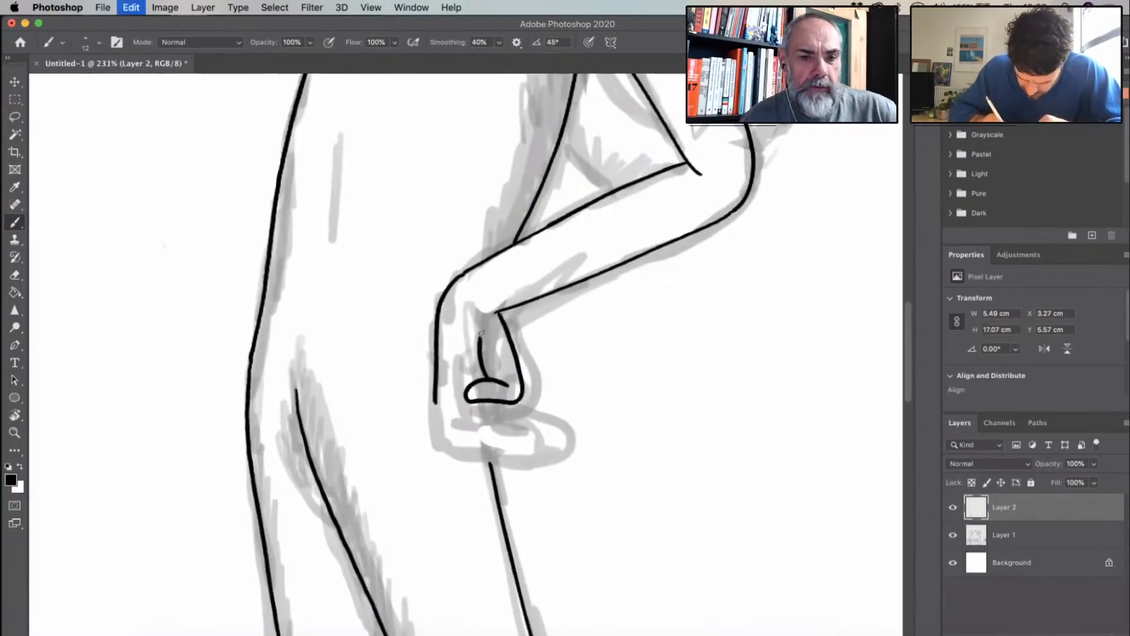
pyautogui.press('super+z')
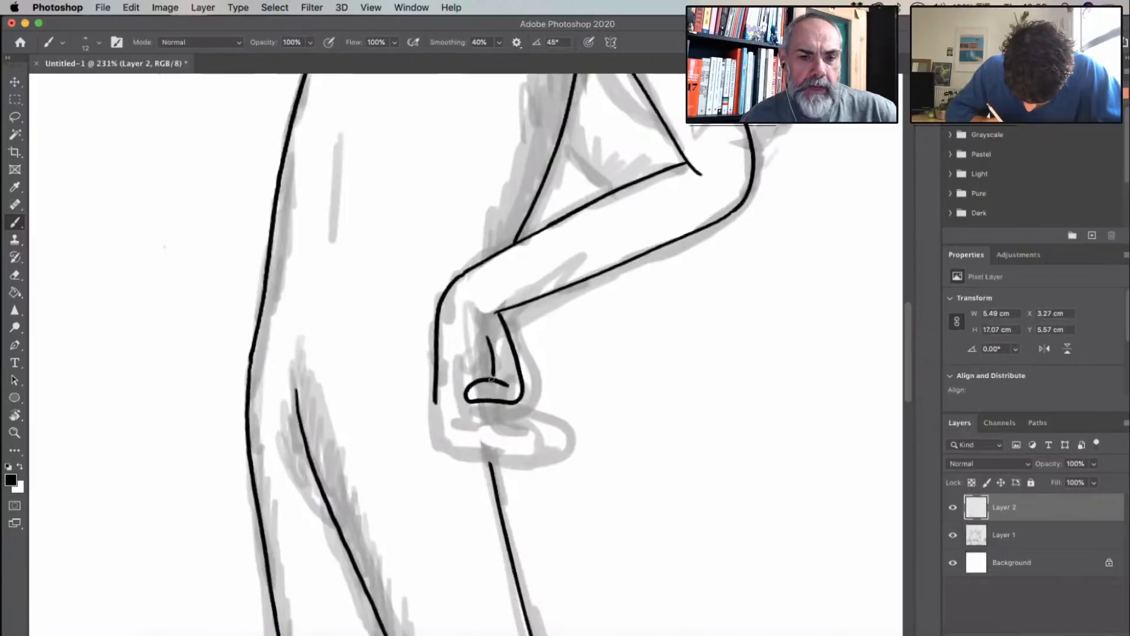
pyautogui.moveTo(434, 403)
pyautogui.mouseDown()
pyautogui.moveTo(438, 423)
pyautogui.moveTo(477, 454)
pyautogui.moveTo(531, 452)
pyautogui.moveTo(507, 438)
pyautogui.moveTo(455, 440)
pyautogui.mouseUp()
pyautogui.moveTo(530, 454)
pyautogui.mouseDown()
pyautogui.moveTo(549, 448)
pyautogui.moveTo(500, 428)
pyautogui.moveTo(460, 432)
pyautogui.moveTo(556, 429)
pyautogui.moveTo(492, 420)
pyautogui.moveTo(492, 403)
pyautogui.mouseUp()
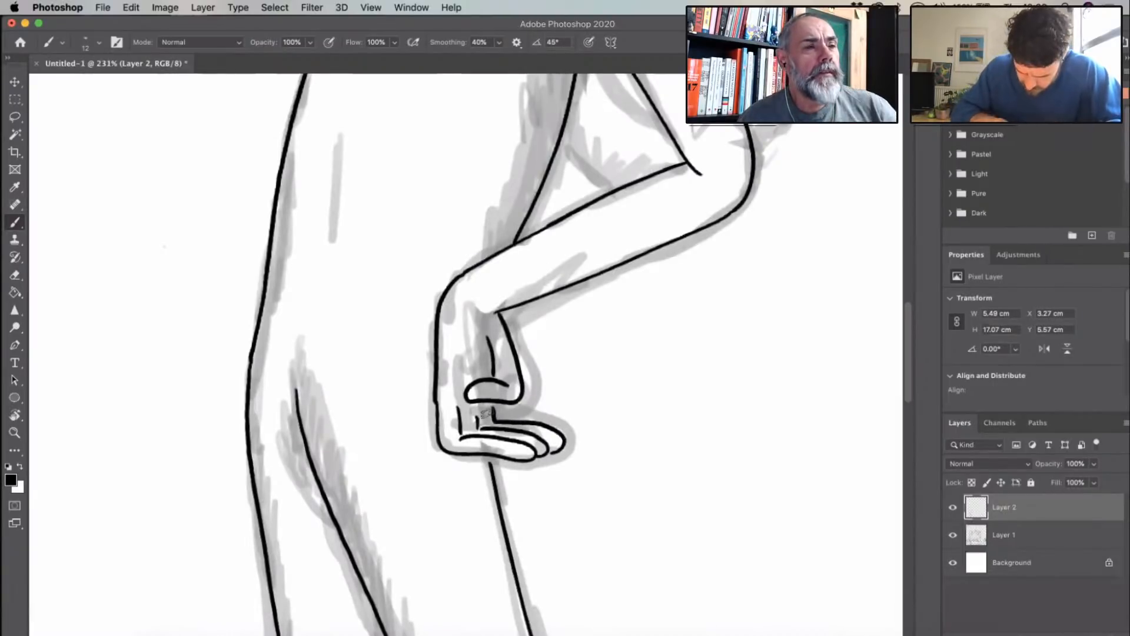
# - Redraw the uppermost finger shorter, extend the finger lines up to the thumb, and add short crease lines at the hand and wrist
pyautogui.scroll(5, 492, 406)
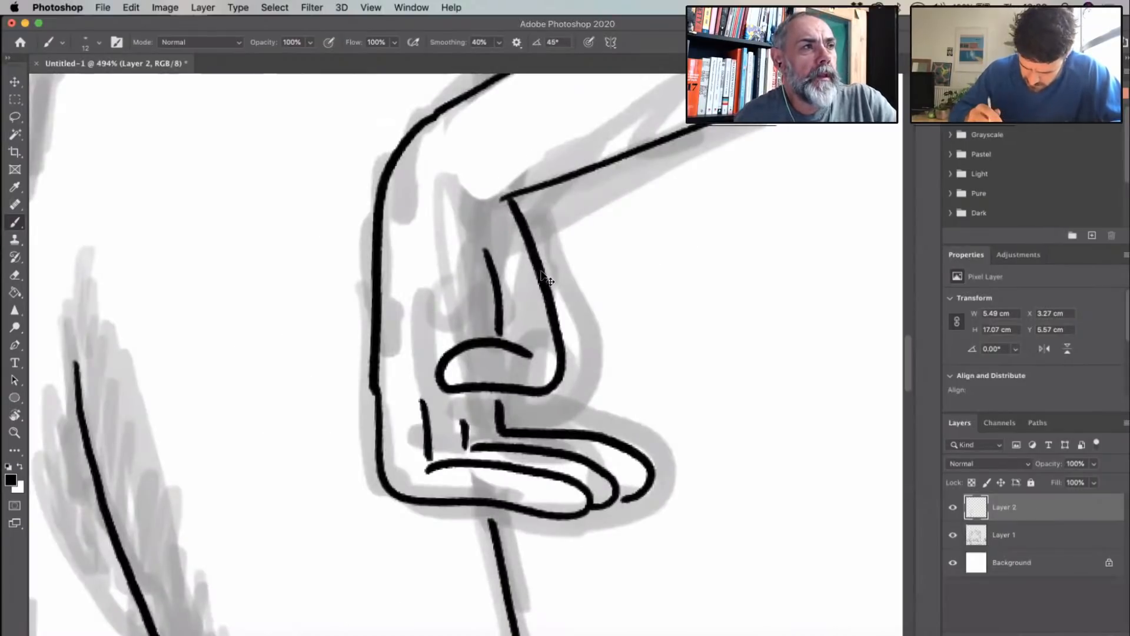
pyautogui.press('super+z')
pyautogui.press('super+z')
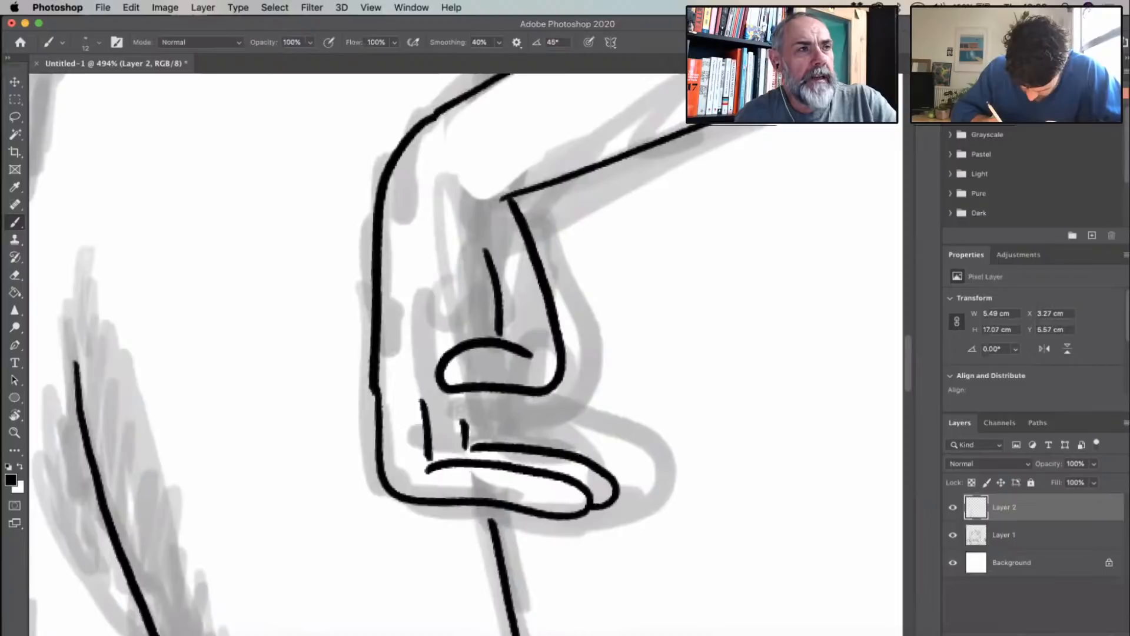
pyautogui.moveTo(461, 393); pyautogui.dragTo(465, 428)
pyautogui.moveTo(490, 392)
pyautogui.mouseDown()
pyautogui.moveTo(518, 434)
pyautogui.moveTo(563, 436)
pyautogui.moveTo(624, 494)
pyautogui.mouseUp()
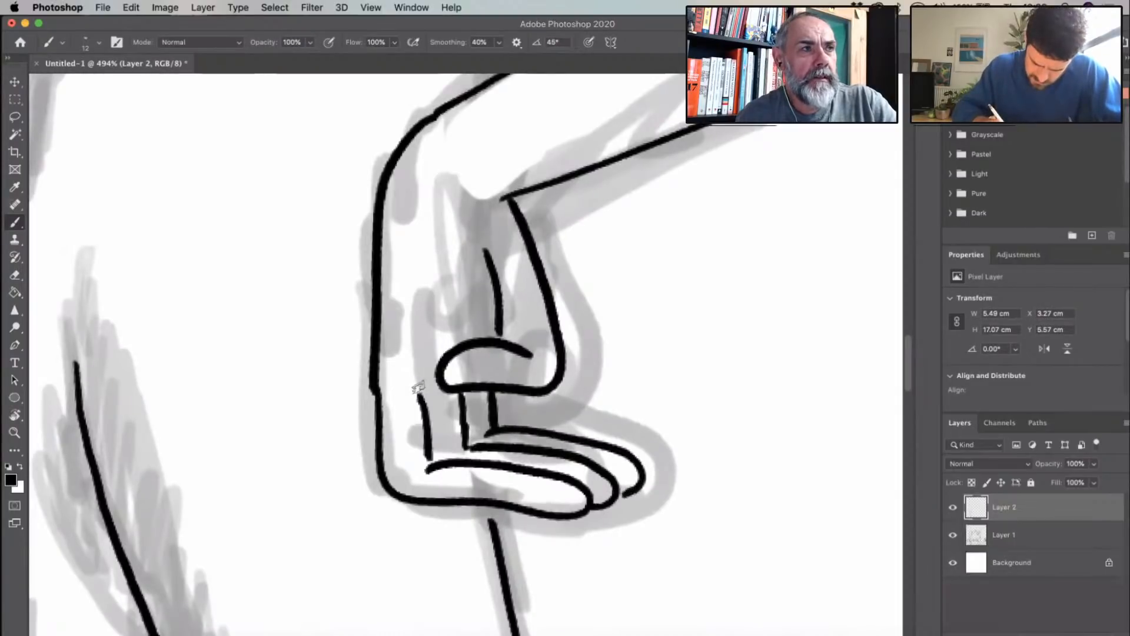
pyautogui.moveTo(399, 389); pyautogui.dragTo(432, 389)
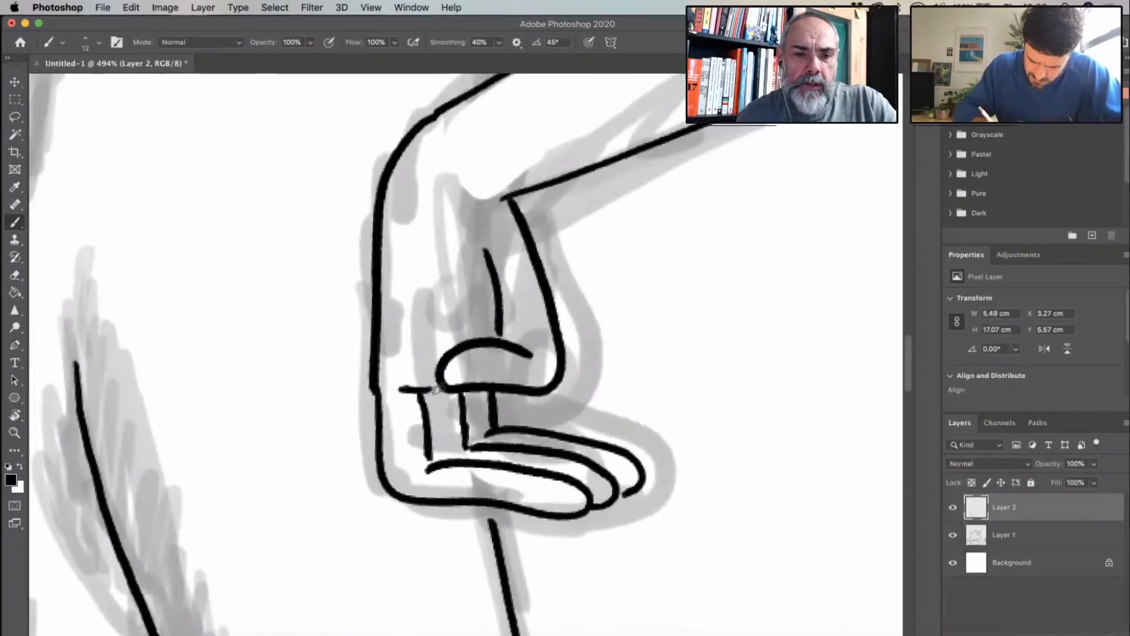
pyautogui.moveTo(450, 193); pyautogui.dragTo(506, 197)
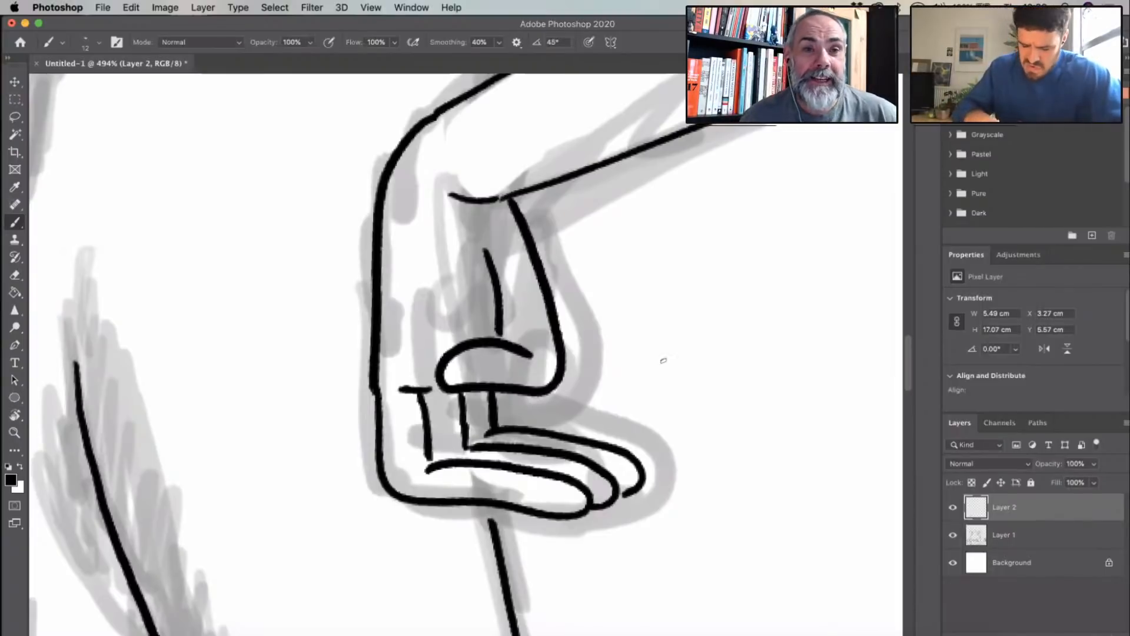
# - Erase the outer wrist and back-of-hand line and redraw it as one smooth curve joining the forearm to the hand
pyautogui.scroll(-5, 664, 359)
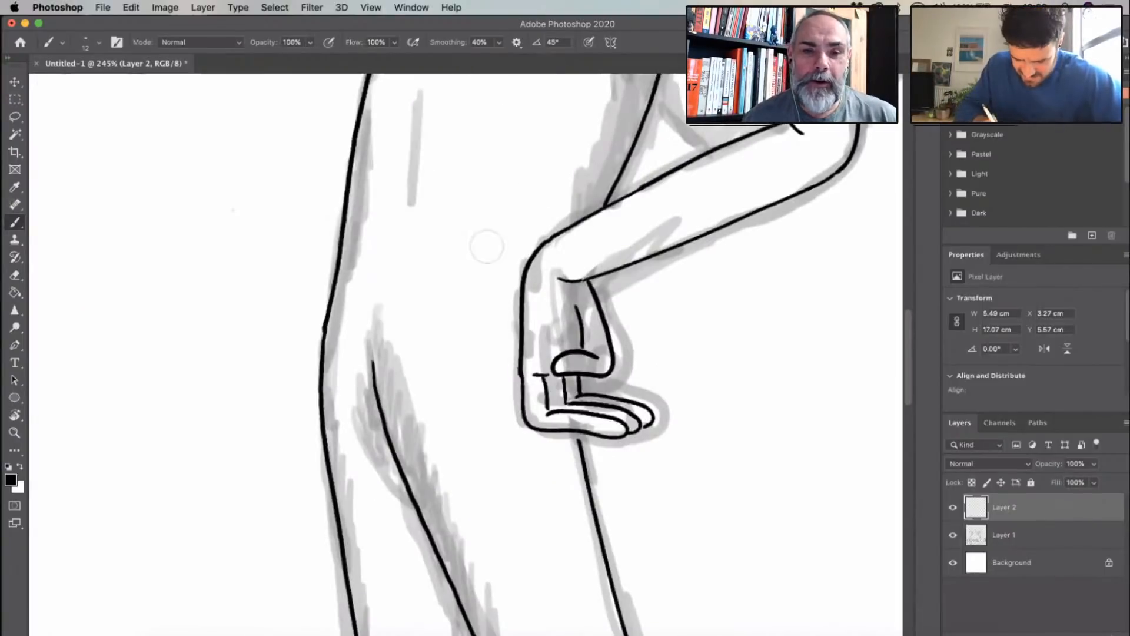
pyautogui.scroll(5, 474, 301)
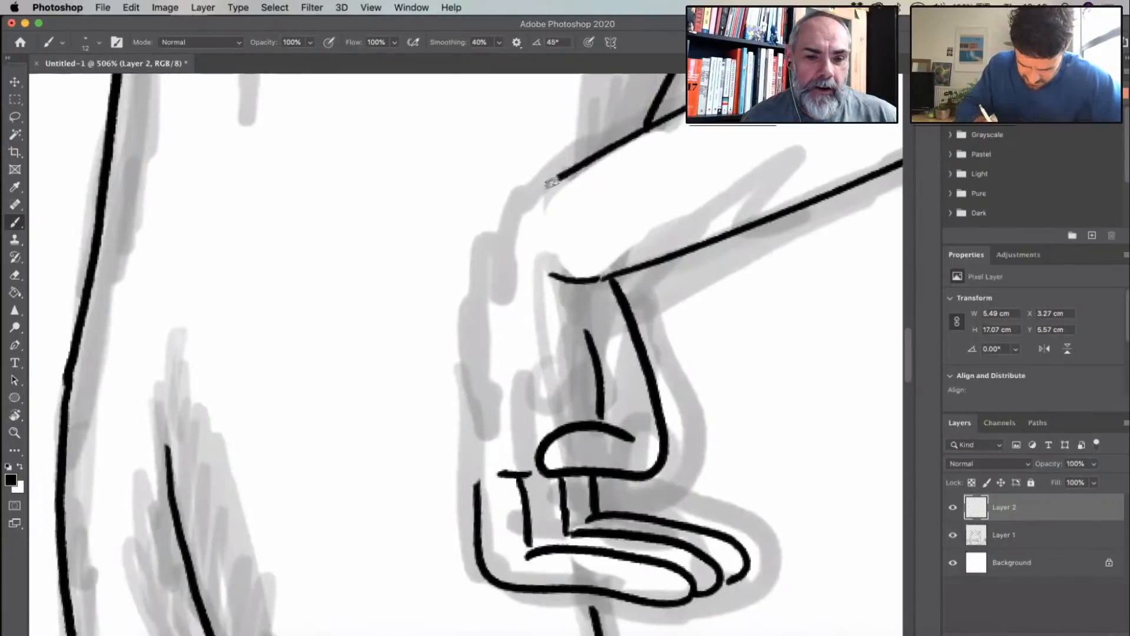
pyautogui.moveTo(552, 182)
pyautogui.mouseDown()
pyautogui.moveTo(509, 223)
pyautogui.moveTo(479, 388)
pyautogui.mouseUp()
pyautogui.moveTo(474, 437); pyautogui.dragTo(472, 440)
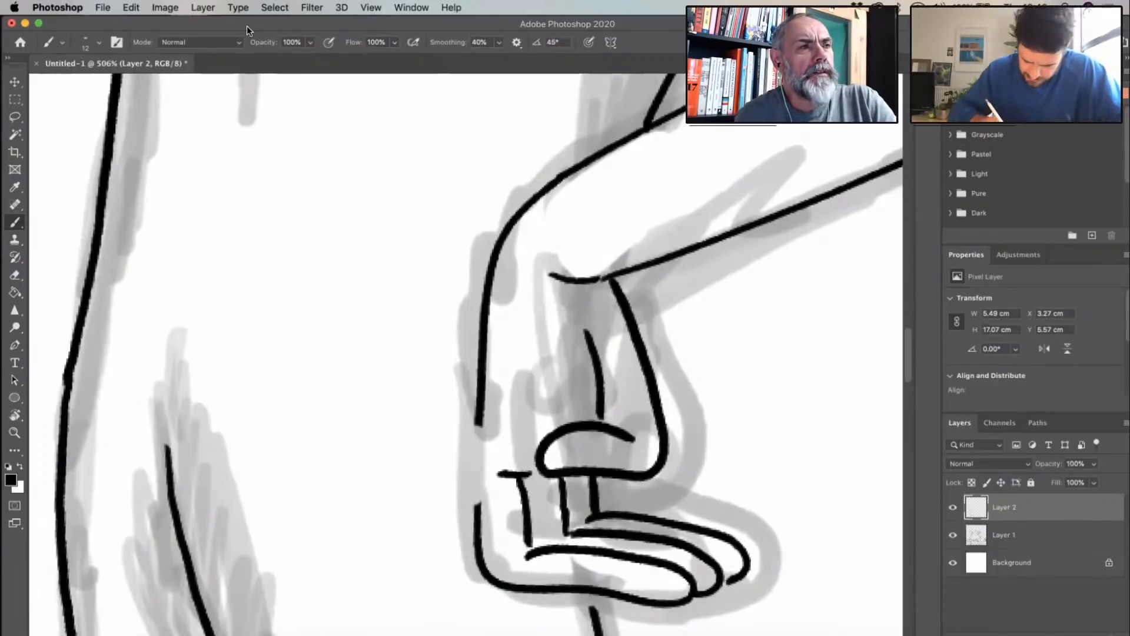
pyautogui.moveTo(479, 421); pyautogui.dragTo(477, 515)
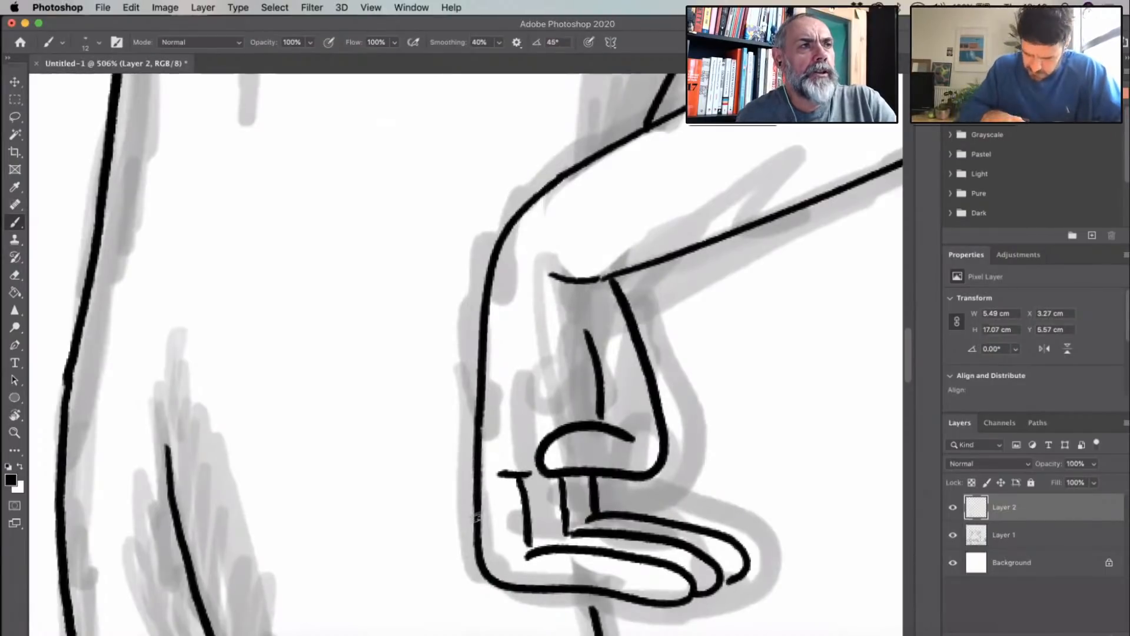
pyautogui.scroll(-5, 478, 517)
pyautogui.scroll(1, 531, 415)
pyautogui.hscroll(1, 531, 416)
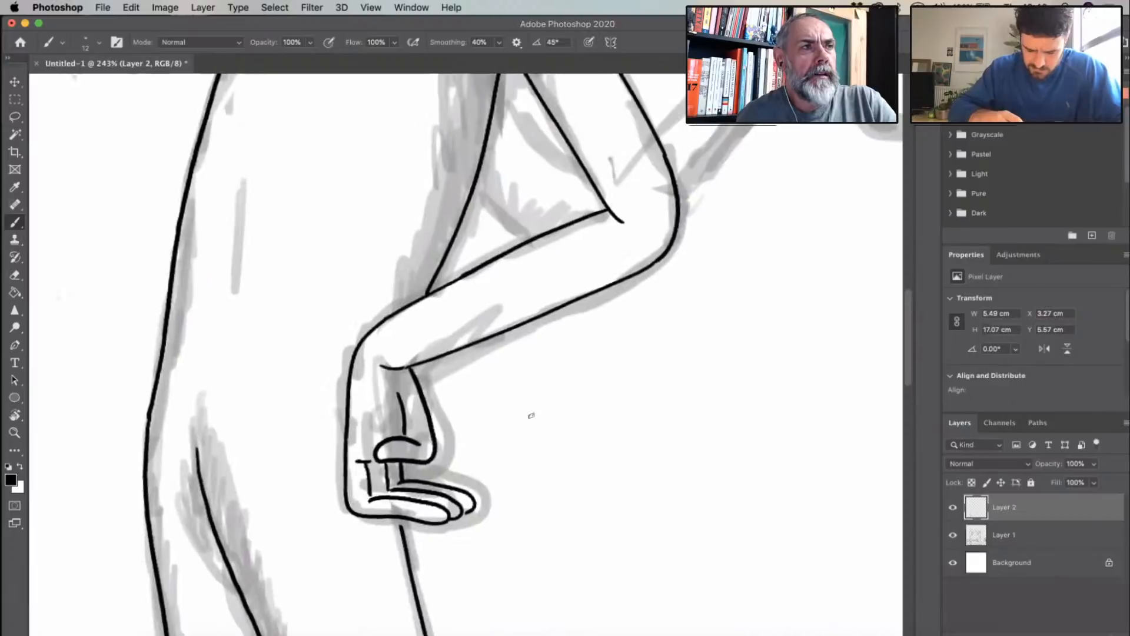
pyautogui.scroll(4, 449, 302)
pyautogui.hscroll(3, 448, 302)
pyautogui.moveTo(666, 274); pyautogui.dragTo(682, 352)
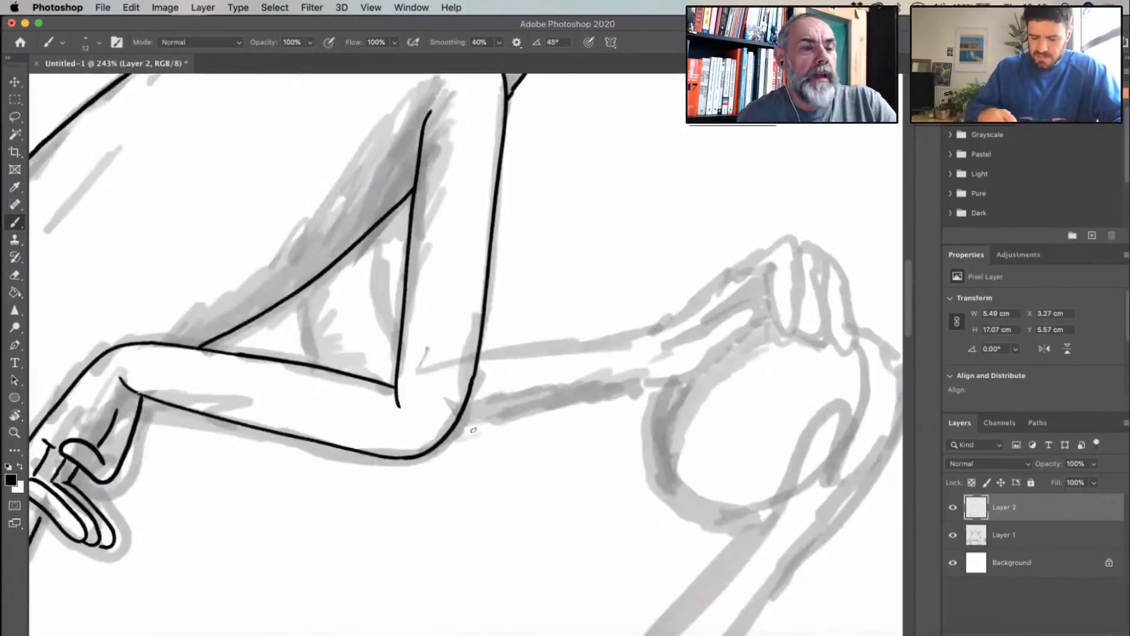
# - Ink a long inner contour line down the left figure's back, from the shoulder to the lower back
pyautogui.moveTo(473, 430); pyautogui.dragTo(521, 406)
pyautogui.moveTo(647, 353); pyautogui.dragTo(299, 356)
pyautogui.scroll(-3, 465, 353)
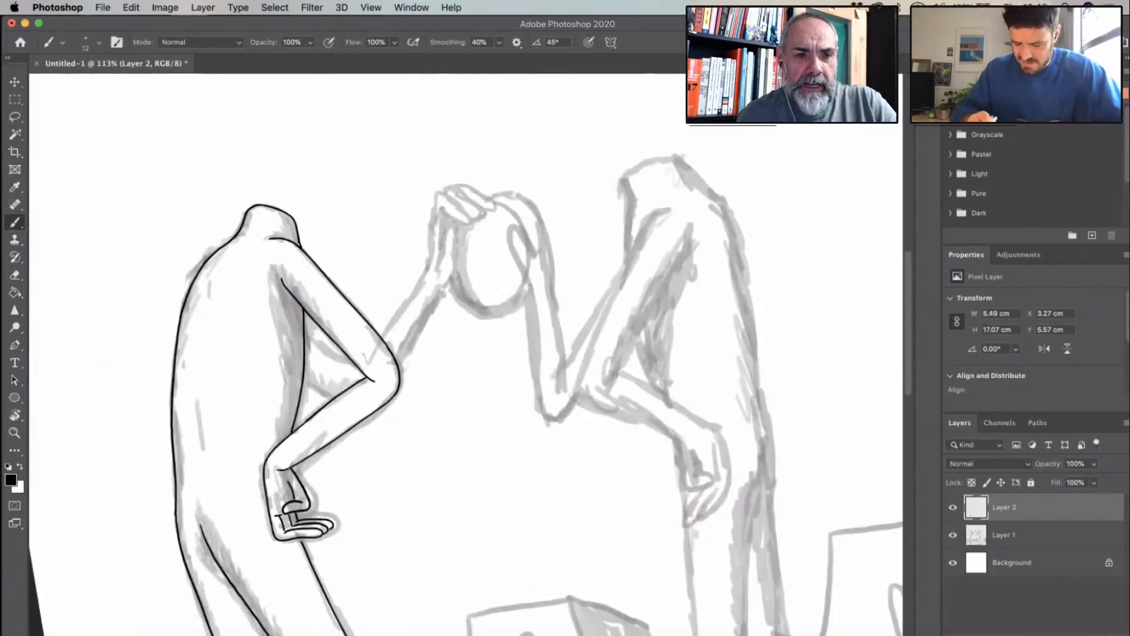
pyautogui.scroll(-5, 551, 421)
pyautogui.hscroll(2, 551, 420)
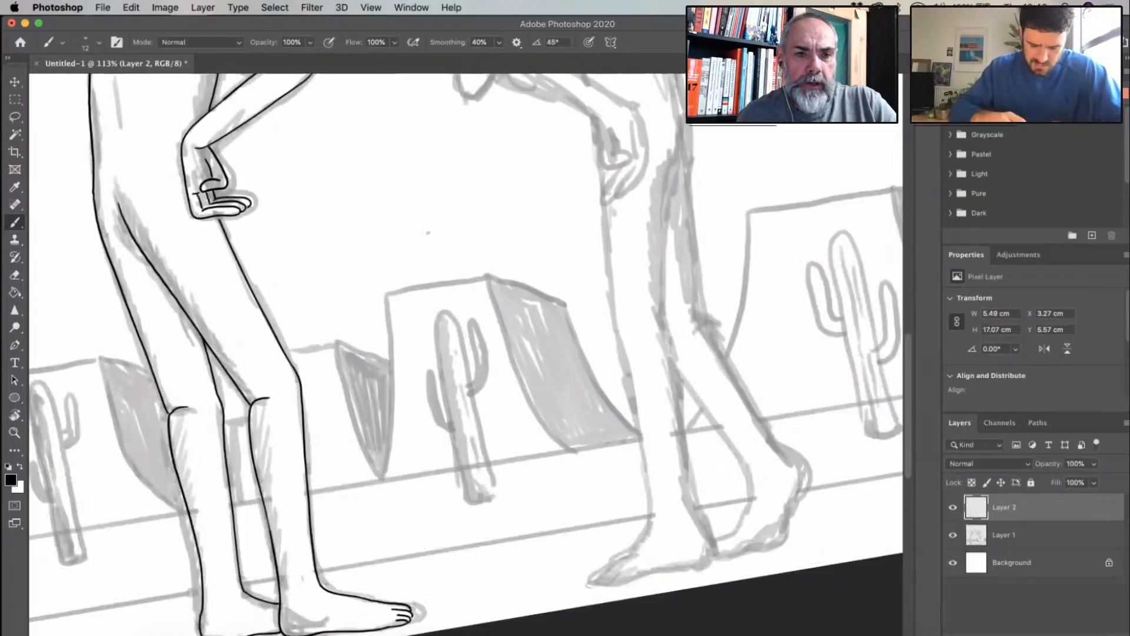
pyautogui.hscroll(-3, 428, 233)
pyautogui.scroll(1, 428, 233)
pyautogui.scroll(5, 428, 233)
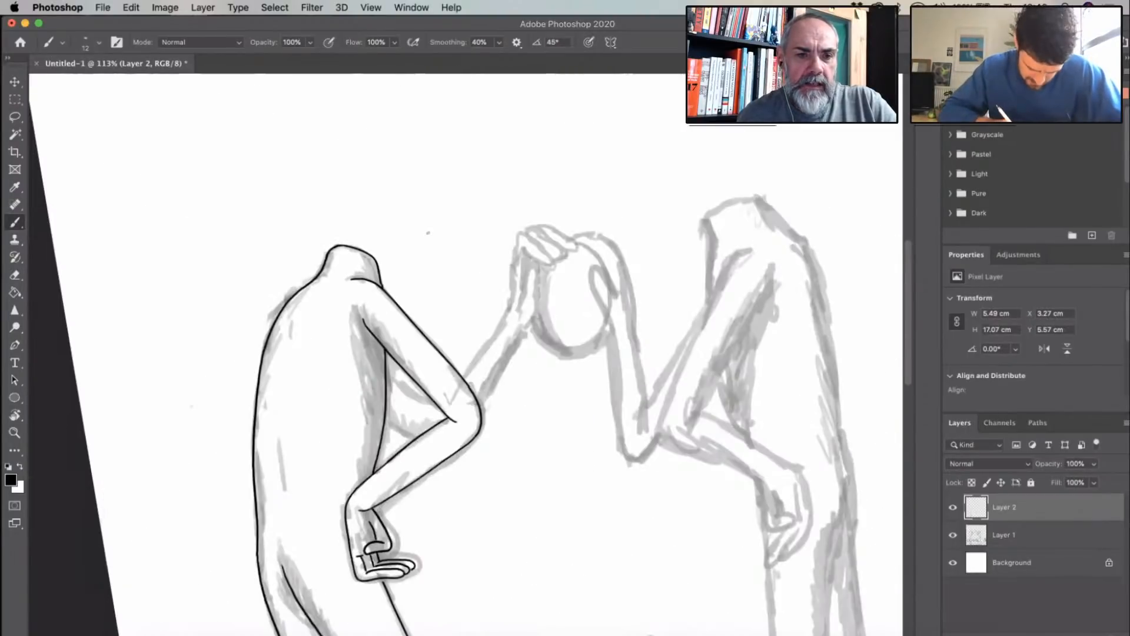
pyautogui.moveTo(303, 297)
pyautogui.mouseDown()
pyautogui.moveTo(285, 339)
pyautogui.moveTo(279, 519)
pyautogui.mouseUp()
pyautogui.scroll(-5, 268, 372)
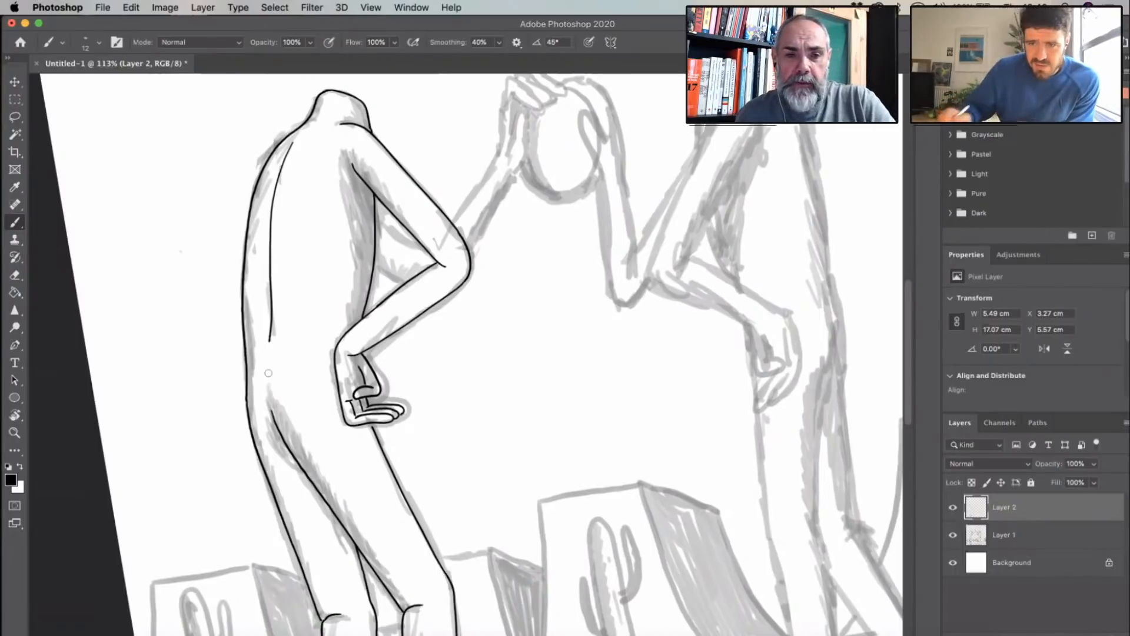
# - Ink the top of the right figure's neck and the line from the neck over the shoulder down the upper back
pyautogui.hscroll(10, 597, 340)
pyautogui.scroll(-5, 597, 340)
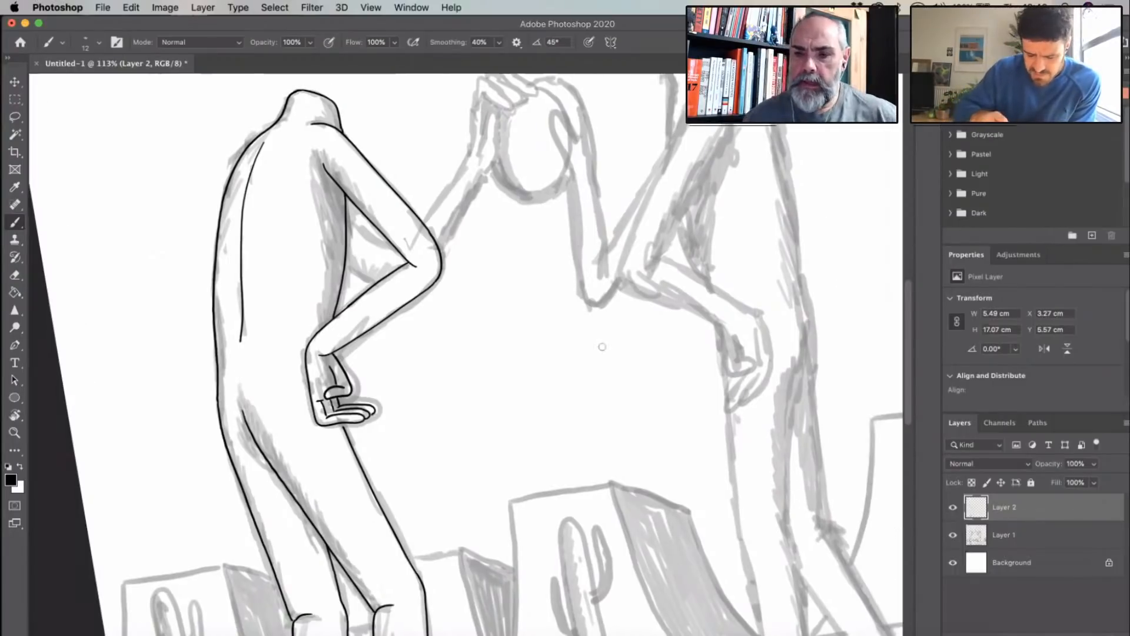
pyautogui.scroll(4, 548, 333)
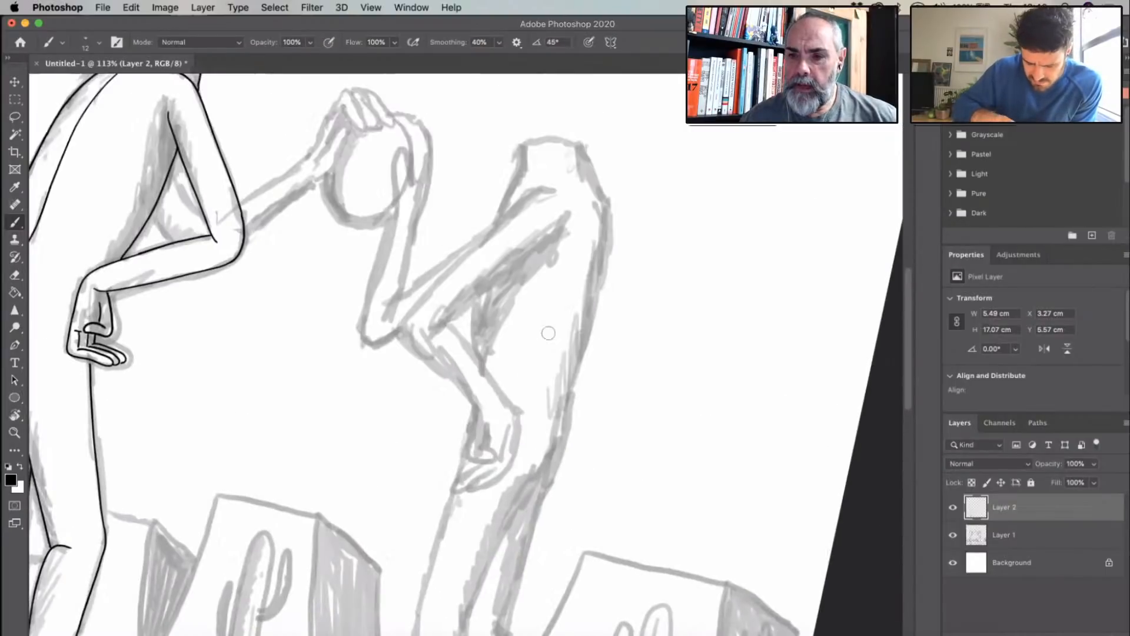
pyautogui.scroll(13, 548, 333)
pyautogui.scroll(-5, 548, 334)
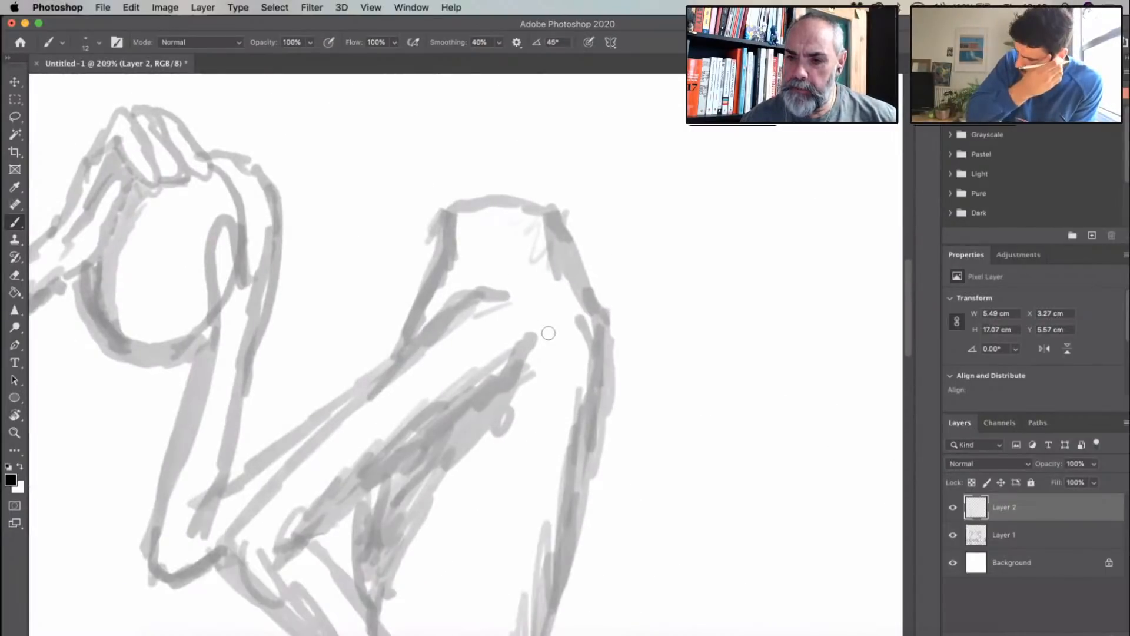
pyautogui.click(16, 134)
pyautogui.click(16, 188)
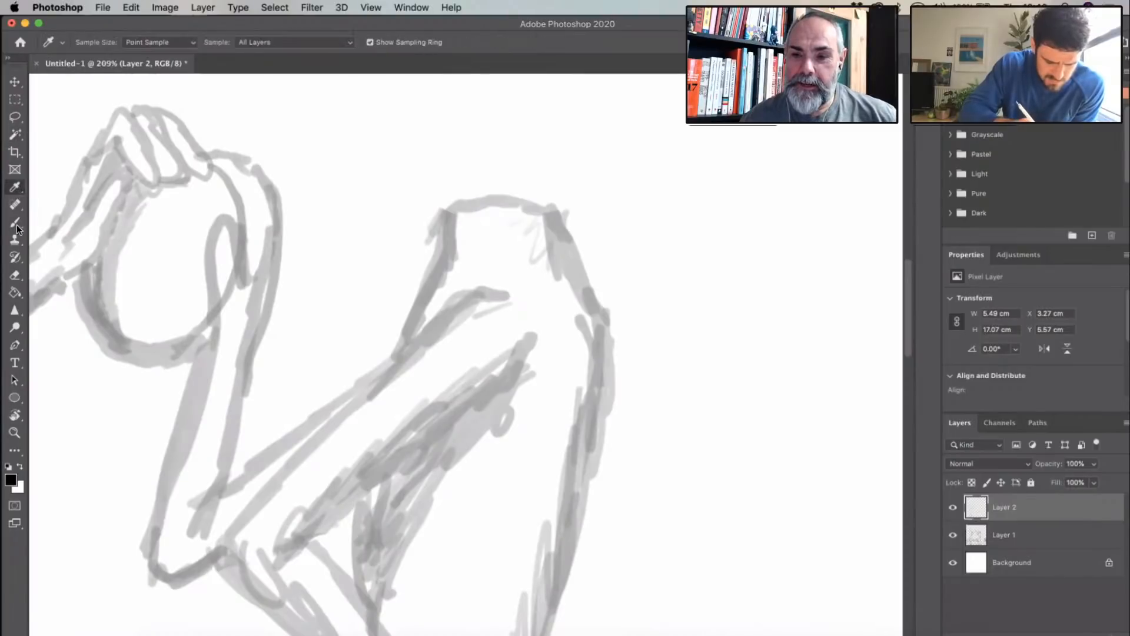
pyautogui.click(17, 226)
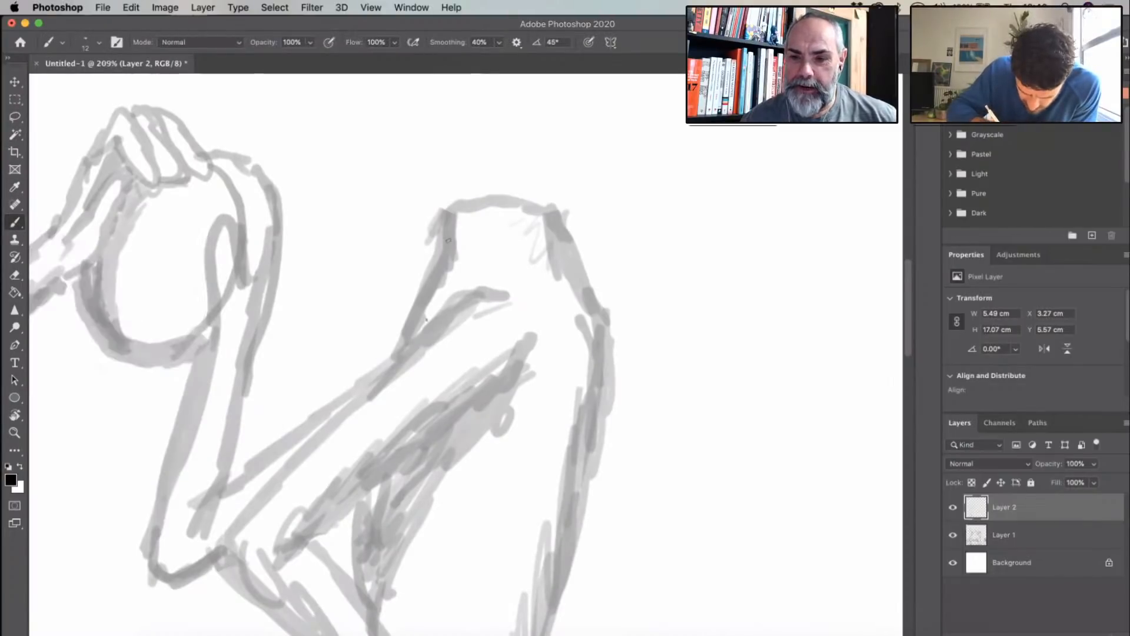
pyautogui.moveTo(427, 320); pyautogui.dragTo(449, 230)
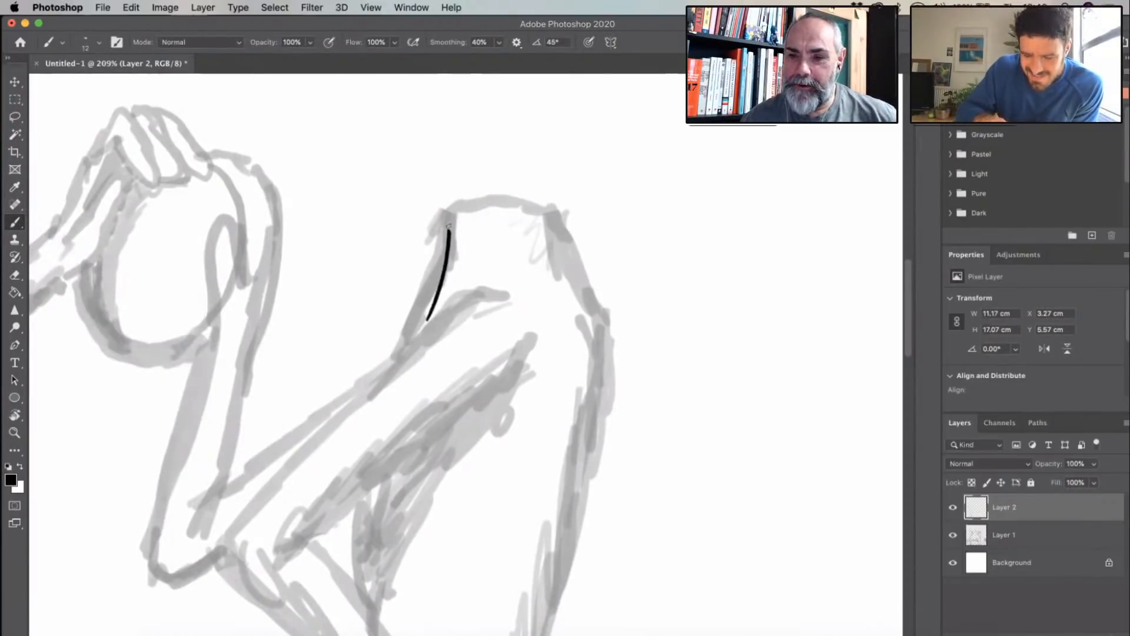
pyautogui.hotkey('ctrl', 'z')
pyautogui.moveTo(446, 222); pyautogui.dragTo(547, 208)
pyautogui.moveTo(559, 248)
pyautogui.mouseDown()
pyautogui.moveTo(599, 337)
pyautogui.moveTo(601, 433)
pyautogui.moveTo(572, 531)
pyautogui.mouseUp()
pyautogui.scroll(-10, 641, 325)
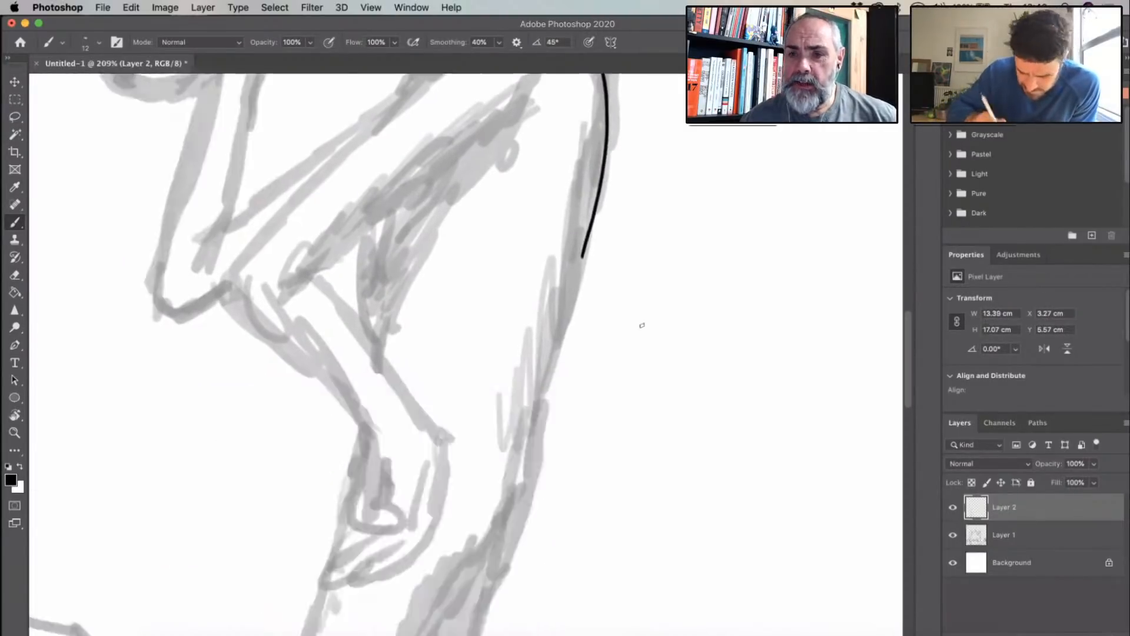
# - Extend the right figure's back line smoothly down over the lower back to the buttock, redoing uneven strokes
pyautogui.moveTo(580, 180); pyautogui.dragTo(546, 296)
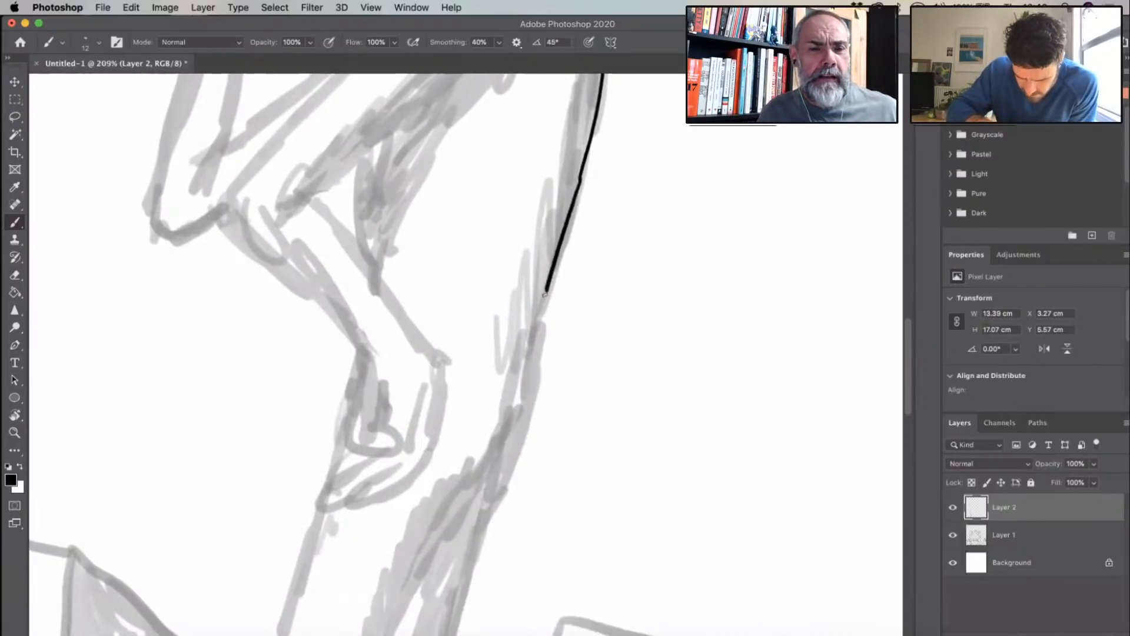
pyautogui.hotkey('ctrl', 'z')
pyautogui.moveTo(568, 218); pyautogui.dragTo(568, 217)
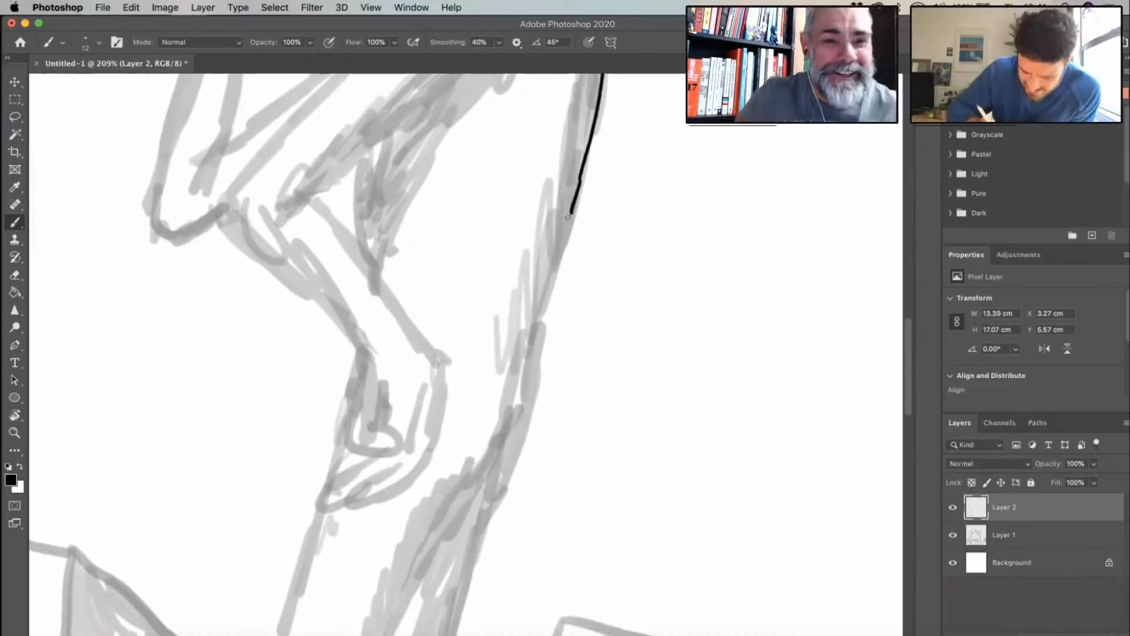
pyautogui.hotkey('ctrl', 'z')
pyautogui.moveTo(580, 180); pyautogui.dragTo(507, 455)
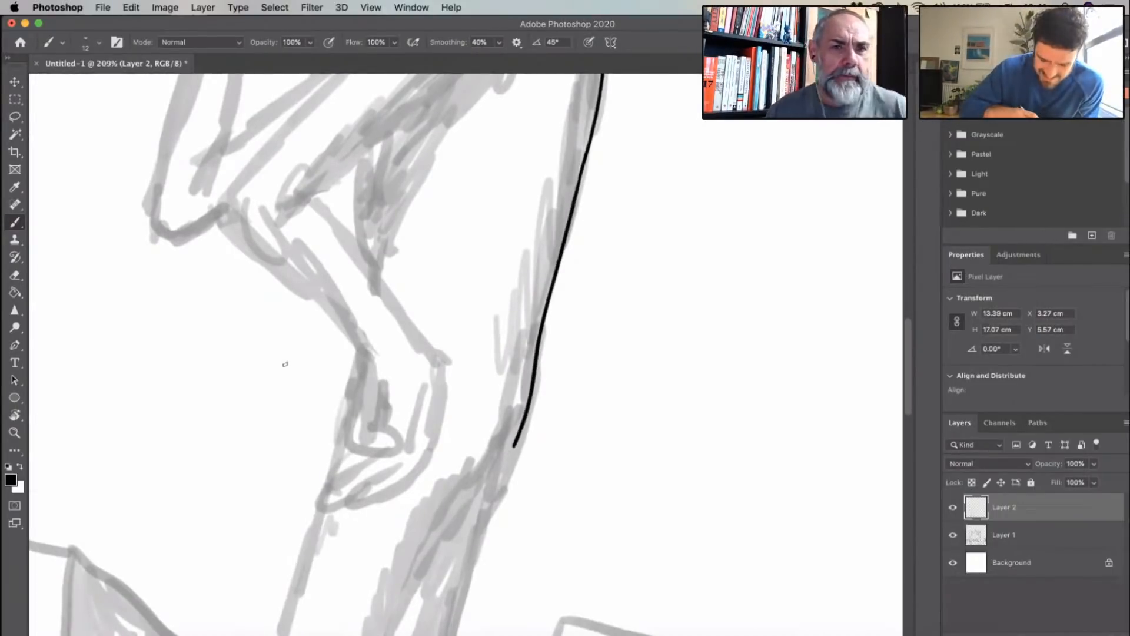
# - Ink the right figure's belly line beneath the bent arm and the front and back edges of the forward thigh
pyautogui.scroll(6, 285, 364)
pyautogui.moveTo(352, 360); pyautogui.dragTo(337, 465)
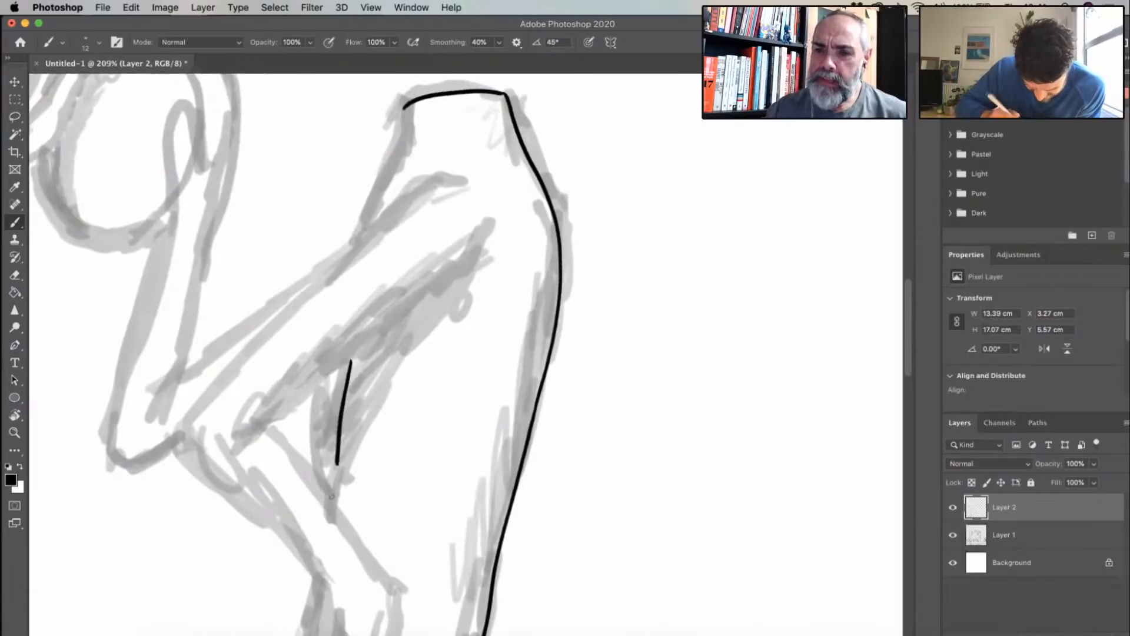
pyautogui.scroll(-10, 331, 496)
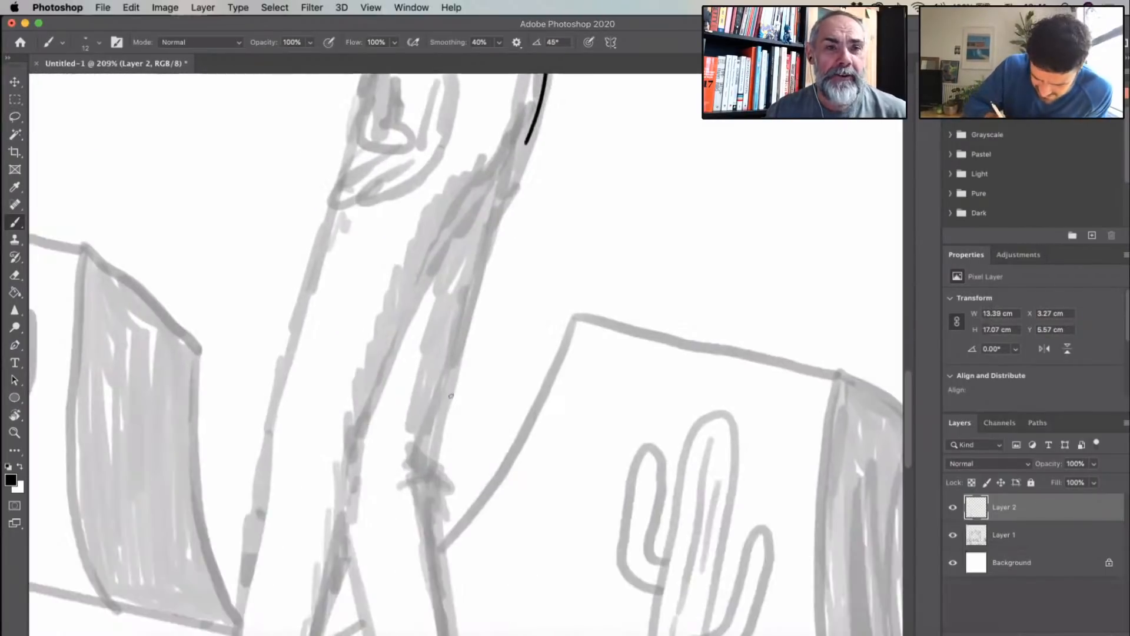
pyautogui.moveTo(503, 167)
pyautogui.mouseDown()
pyautogui.moveTo(422, 283)
pyautogui.moveTo(360, 443)
pyautogui.mouseUp()
pyautogui.moveTo(334, 208); pyautogui.dragTo(271, 431)
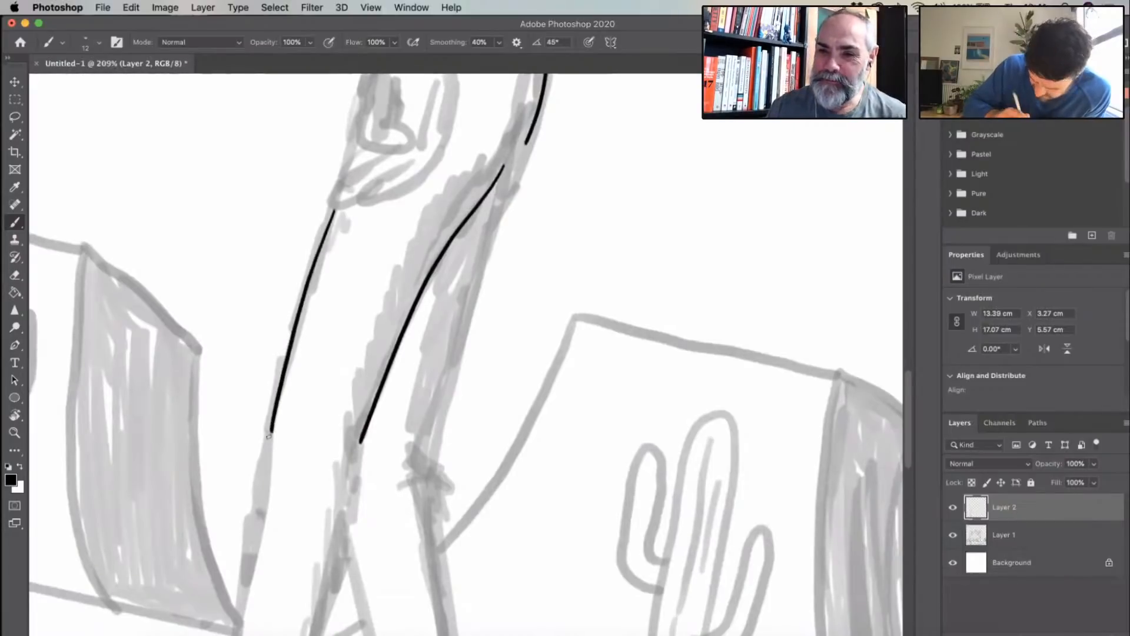
# - Ink the forward lower leg's back edge from the knee to the heel and its front edge down the shin
pyautogui.scroll(-9, 474, 330)
pyautogui.hscroll(-4, 474, 330)
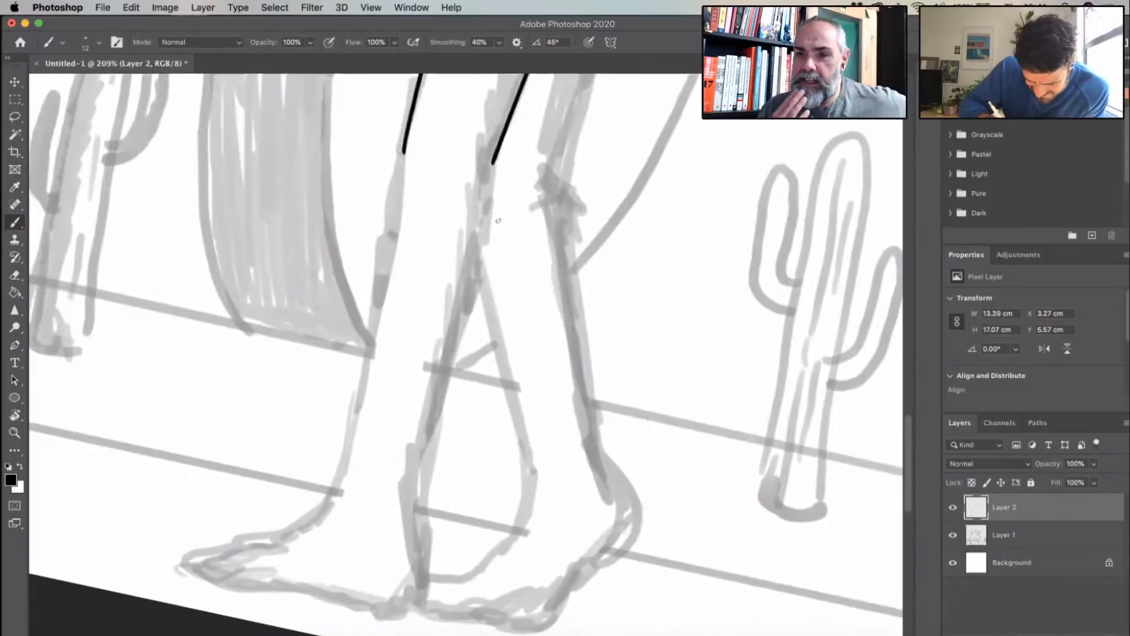
pyautogui.scroll(1, 498, 220)
pyautogui.moveTo(498, 194)
pyautogui.mouseDown()
pyautogui.moveTo(427, 520)
pyautogui.moveTo(426, 582)
pyautogui.mouseUp()
pyautogui.moveTo(427, 538); pyautogui.dragTo(428, 594)
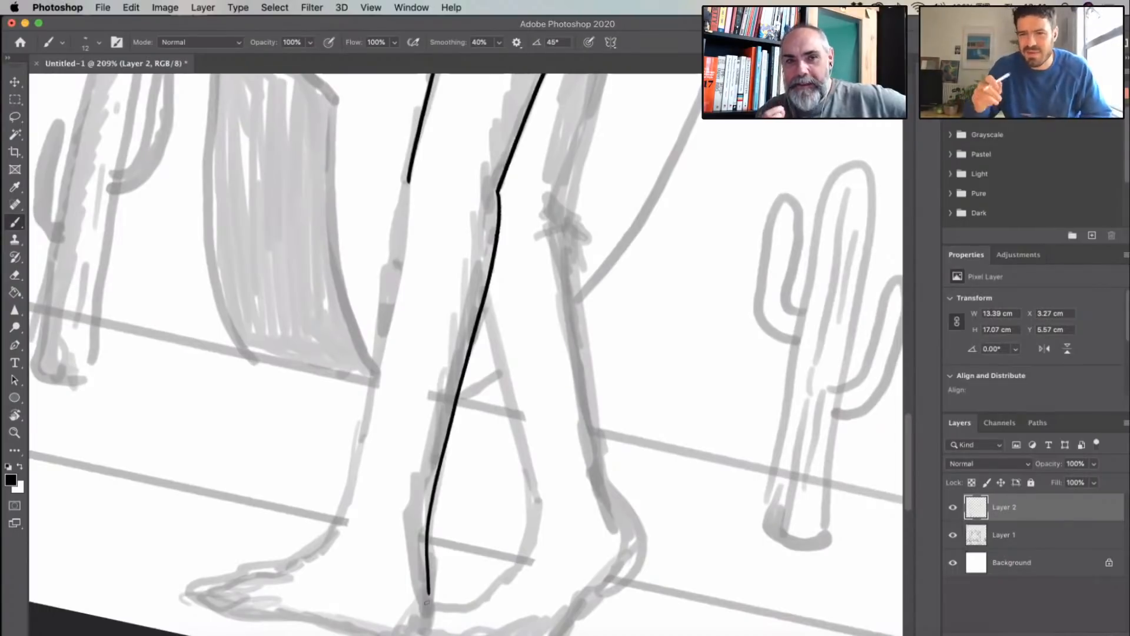
pyautogui.press('r')
pyautogui.moveTo(588, 372); pyautogui.dragTo(588, 340)
pyautogui.moveTo(365, 202); pyautogui.dragTo(404, 549)
# - Ink the right figure's forward foot with its instep, separate toes, sole and heel joined to the leg
pyautogui.scroll(-5, 609, 389)
pyautogui.press('r')
pyautogui.moveTo(608, 389); pyautogui.dragTo(694, 333)
pyautogui.moveTo(391, 256)
pyautogui.mouseDown()
pyautogui.moveTo(388, 344)
pyautogui.moveTo(340, 438)
pyautogui.moveTo(355, 428)
pyautogui.moveTo(358, 440)
pyautogui.mouseUp()
pyautogui.moveTo(378, 408); pyautogui.dragTo(371, 437)
pyautogui.moveTo(387, 409)
pyautogui.mouseDown()
pyautogui.moveTo(375, 436)
pyautogui.moveTo(437, 355)
pyautogui.moveTo(502, 300)
pyautogui.moveTo(509, 249)
pyautogui.moveTo(486, 231)
pyautogui.mouseUp()
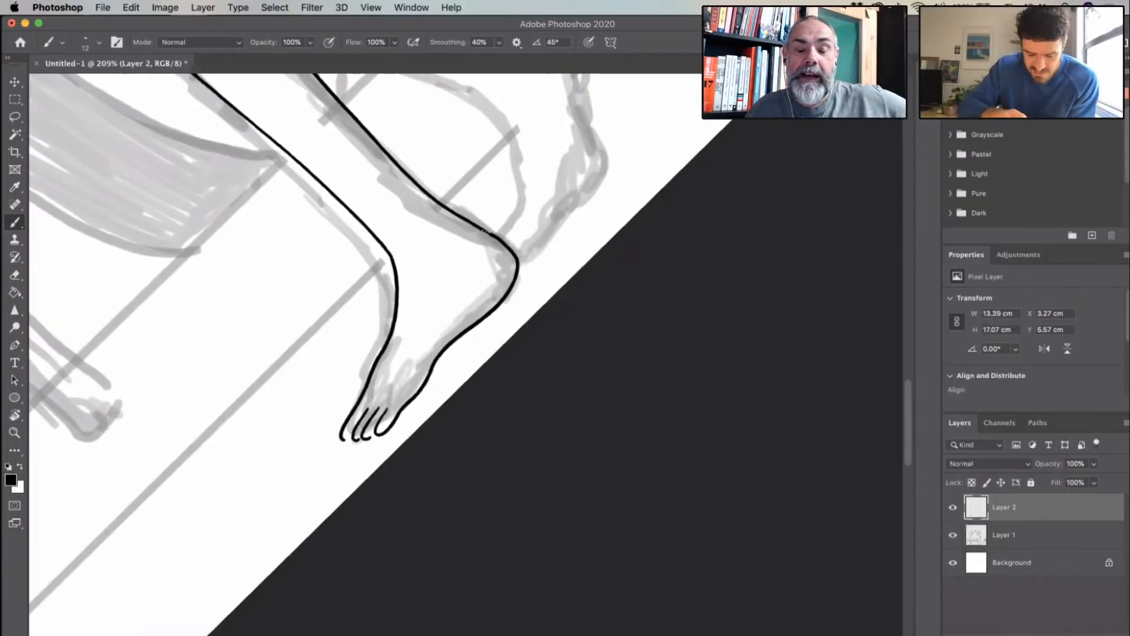
# - Close the open tips of the forward foot's toes with short rounded strokes
pyautogui.scroll(5, 411, 396)
pyautogui.moveTo(329, 480); pyautogui.dragTo(343, 472)
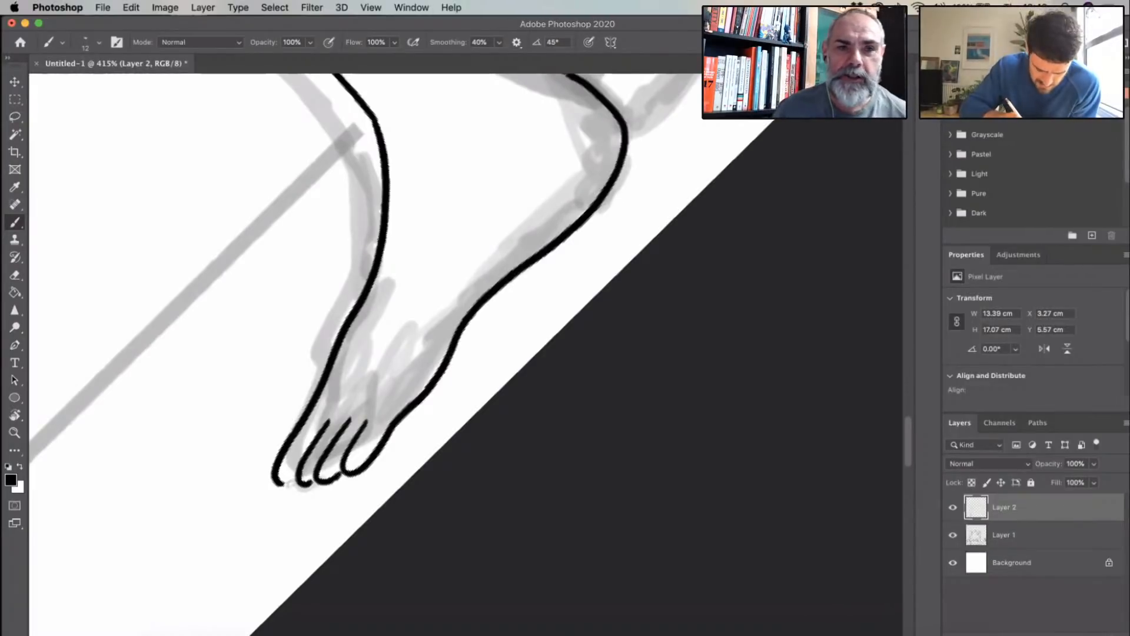
pyautogui.moveTo(282, 483); pyautogui.dragTo(299, 479)
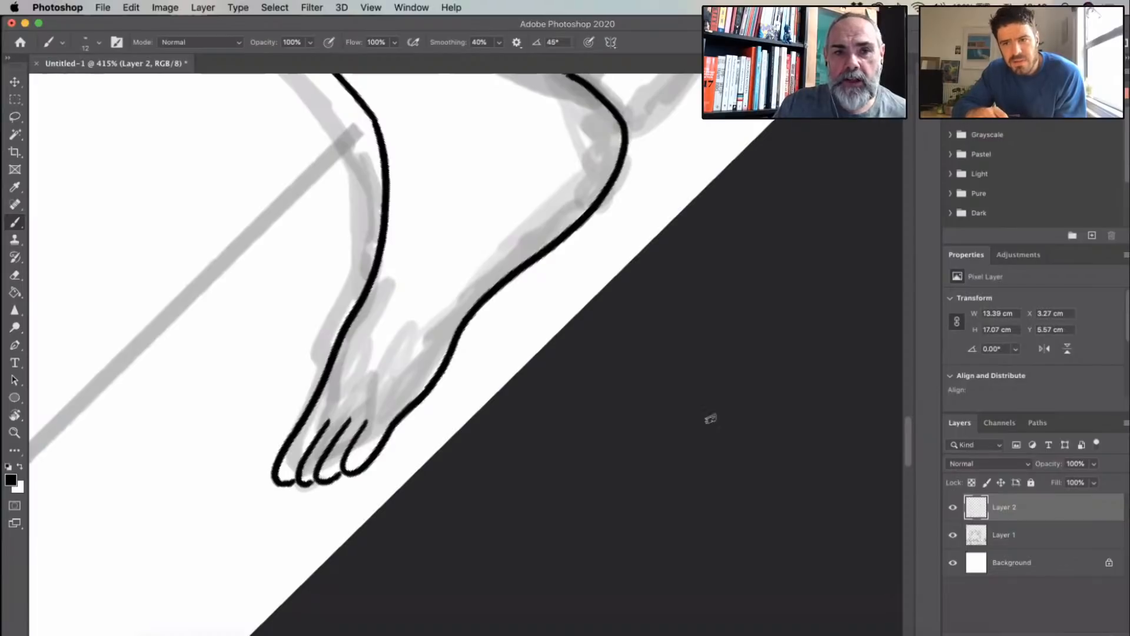
# - Ink the back edge of the right figure's trailing thigh down to the knee
pyautogui.scroll(10, 709, 419)
pyautogui.scroll(-5, 645, 424)
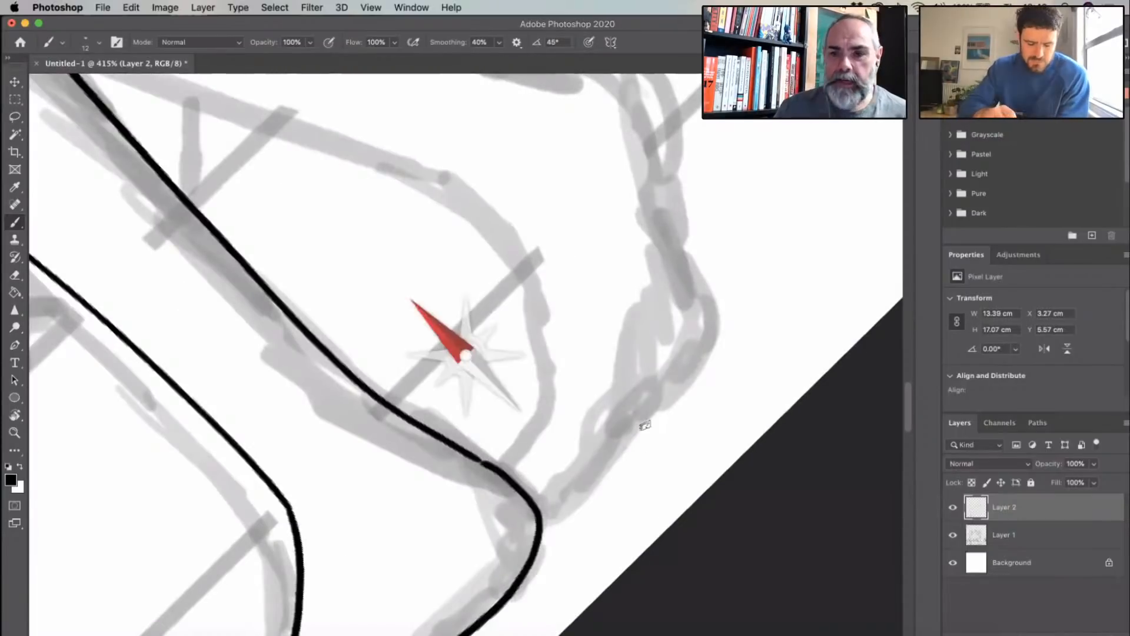
pyautogui.scroll(10, 558, 336)
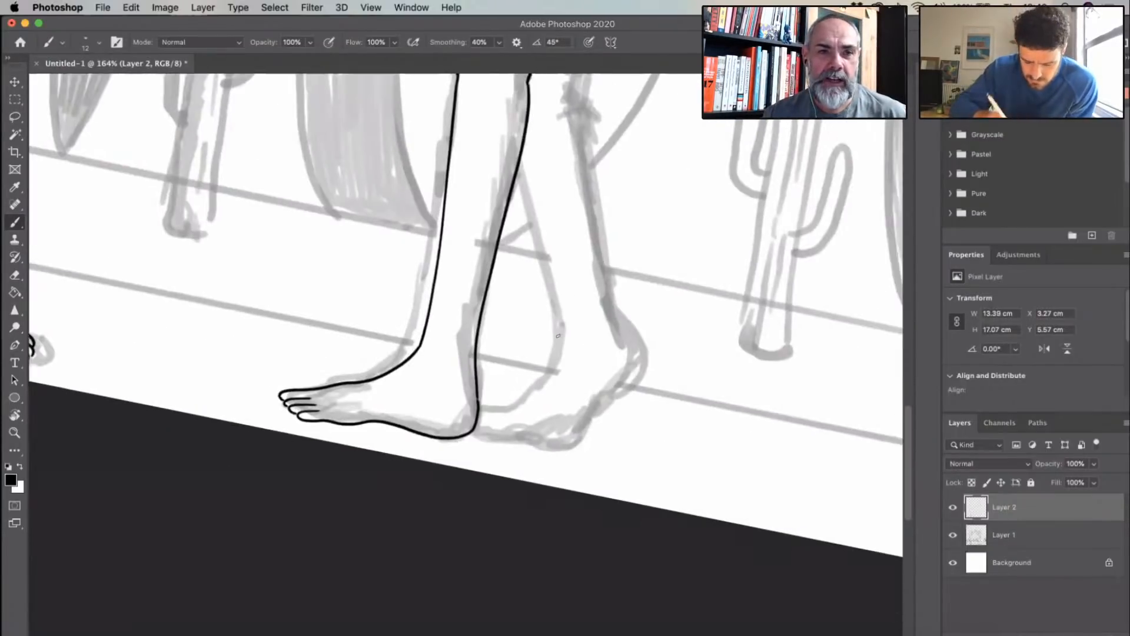
pyautogui.moveTo(502, 290); pyautogui.dragTo(473, 406)
pyautogui.scroll(-5, 495, 391)
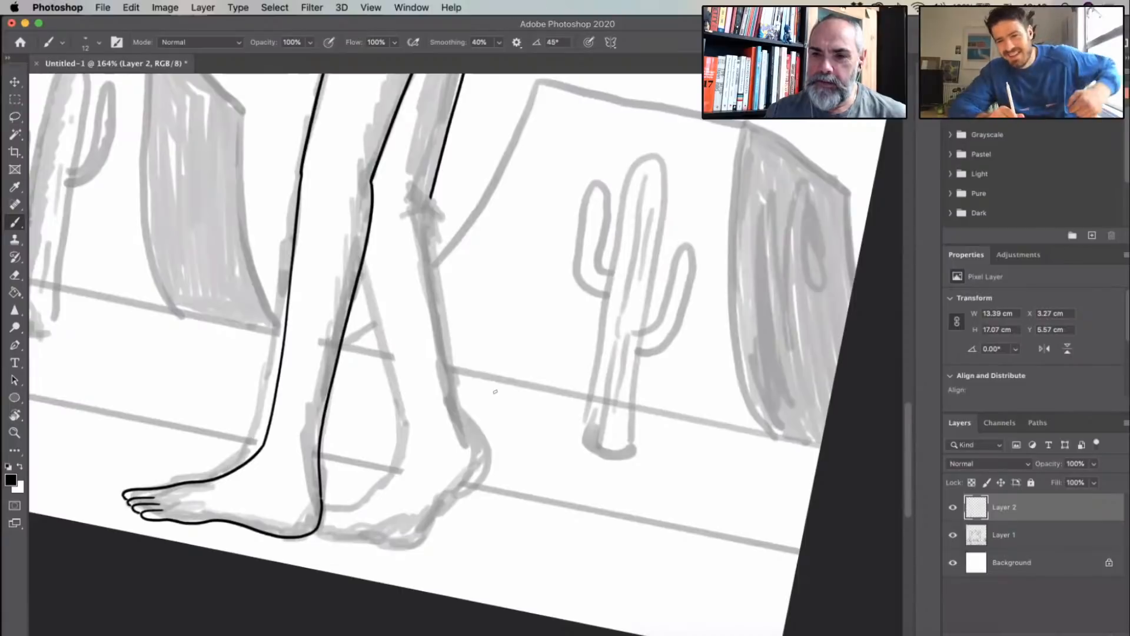
# - Shorten the end of the trailing thigh line and ink the knee crease and calf edge down to the ankle
pyautogui.press('super+z')
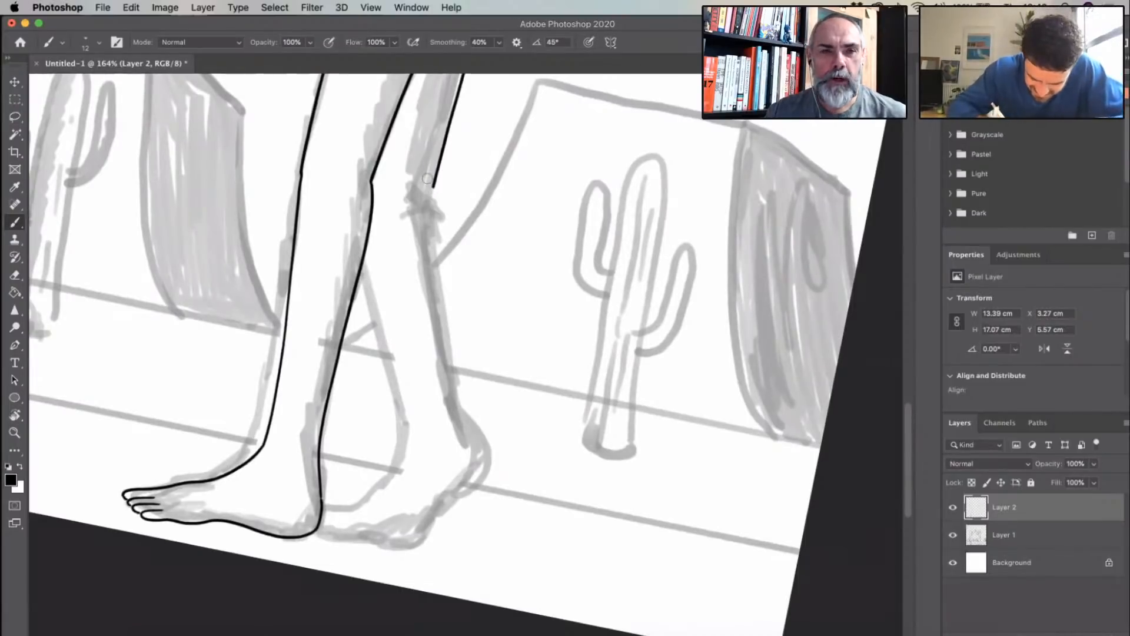
pyautogui.moveTo(427, 178); pyautogui.dragTo(434, 186)
pyautogui.moveTo(438, 245); pyautogui.dragTo(459, 419)
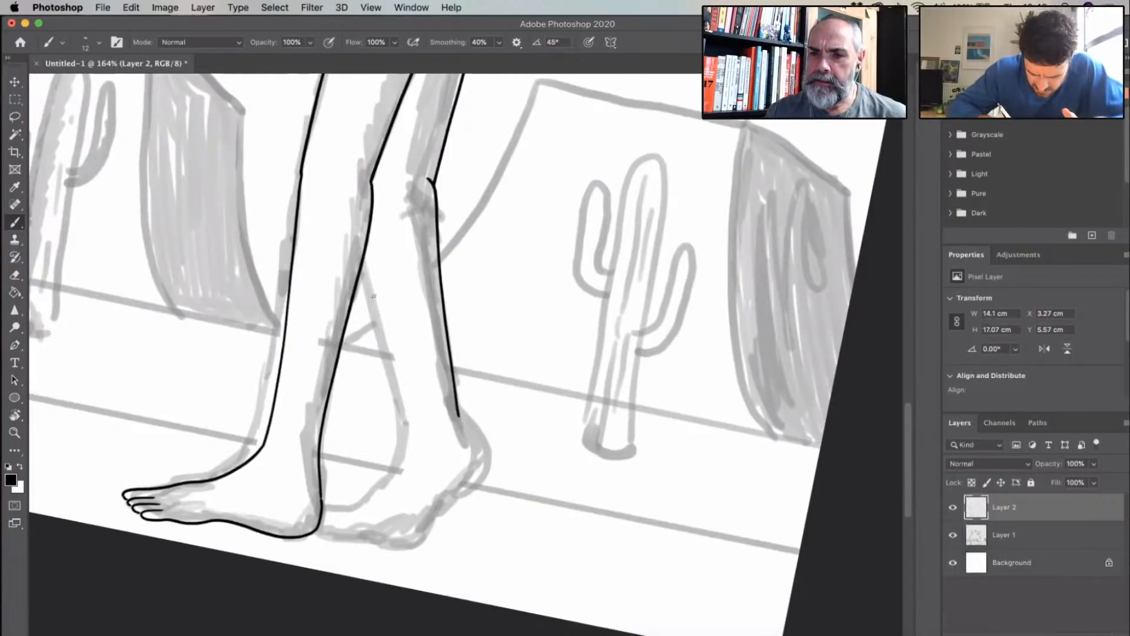
pyautogui.moveTo(365, 255); pyautogui.dragTo(378, 305)
pyautogui.moveTo(386, 347); pyautogui.dragTo(398, 387)
pyautogui.press('super+z')
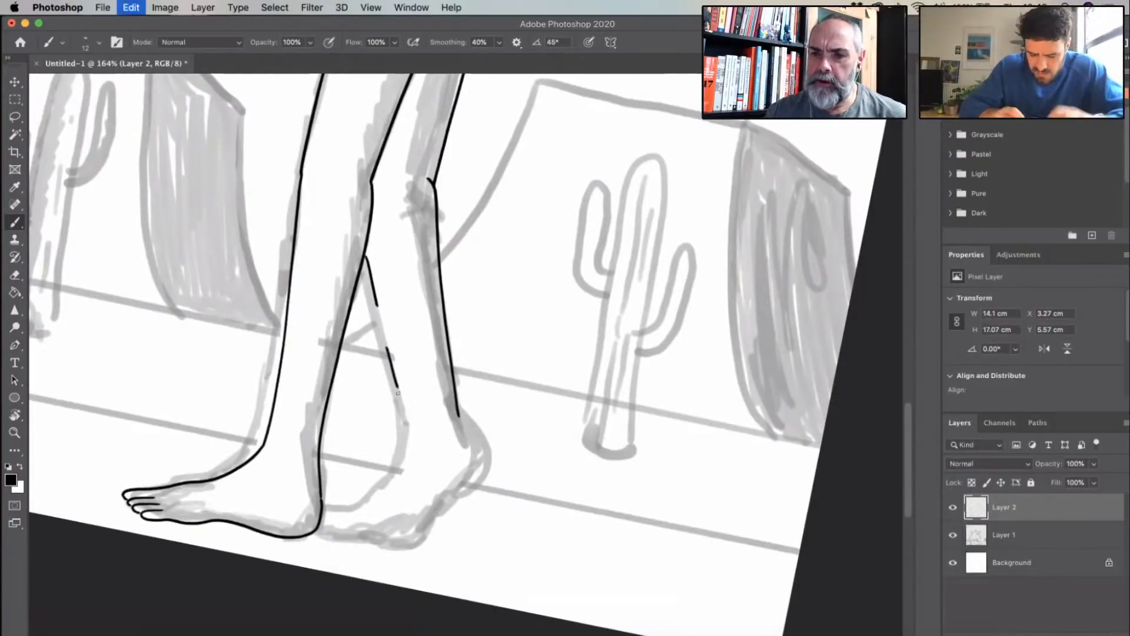
pyautogui.press('super+z')
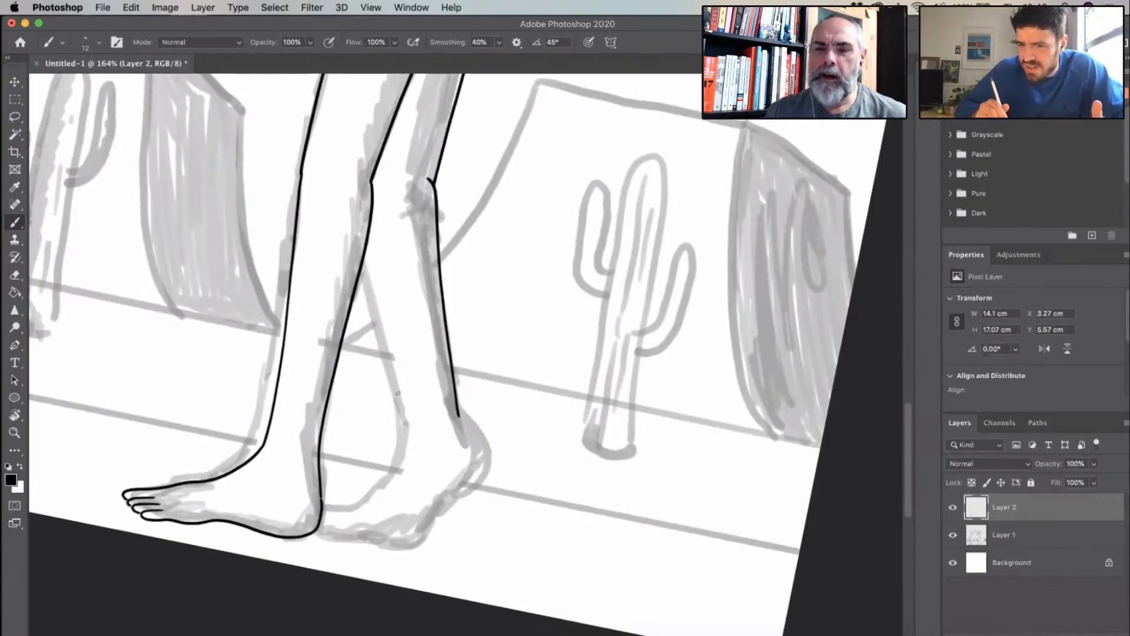
# - Ink the trailing leg's shin as one smooth line and curve it over the instep to the forward foot's heel
pyautogui.moveTo(366, 250); pyautogui.dragTo(408, 419)
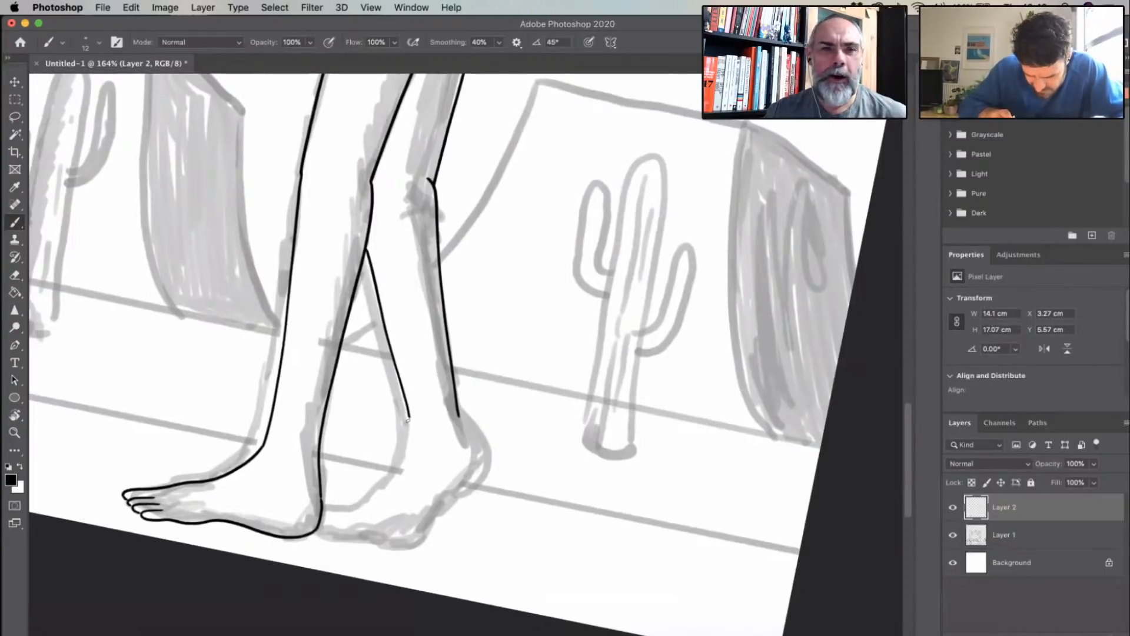
pyautogui.press('r')
pyautogui.moveTo(507, 352)
pyautogui.mouseDown()
pyautogui.moveTo(498, 348)
pyautogui.moveTo(506, 335)
pyautogui.mouseUp()
pyautogui.moveTo(511, 444); pyautogui.dragTo(438, 333)
pyautogui.moveTo(378, 266)
pyautogui.mouseDown()
pyautogui.moveTo(412, 278)
pyautogui.moveTo(442, 328)
pyautogui.moveTo(408, 416)
pyautogui.mouseUp()
pyautogui.moveTo(402, 472); pyautogui.dragTo(380, 504)
# - Ink the trailing foot's rounded heel and its sole up to the forward foot's heel
pyautogui.press('r')
pyautogui.moveTo(565, 374); pyautogui.dragTo(502, 349)
pyautogui.scroll(-5, 502, 348)
pyautogui.moveTo(263, 251); pyautogui.dragTo(323, 344)
pyautogui.moveTo(313, 430)
pyautogui.mouseDown()
pyautogui.moveTo(287, 467)
pyautogui.moveTo(328, 482)
pyautogui.moveTo(434, 384)
pyautogui.mouseUp()
# - Undo the trailing leg's knee crease and calf edge, keeping the inked heel and foot
pyautogui.scroll(4, 422, 339)
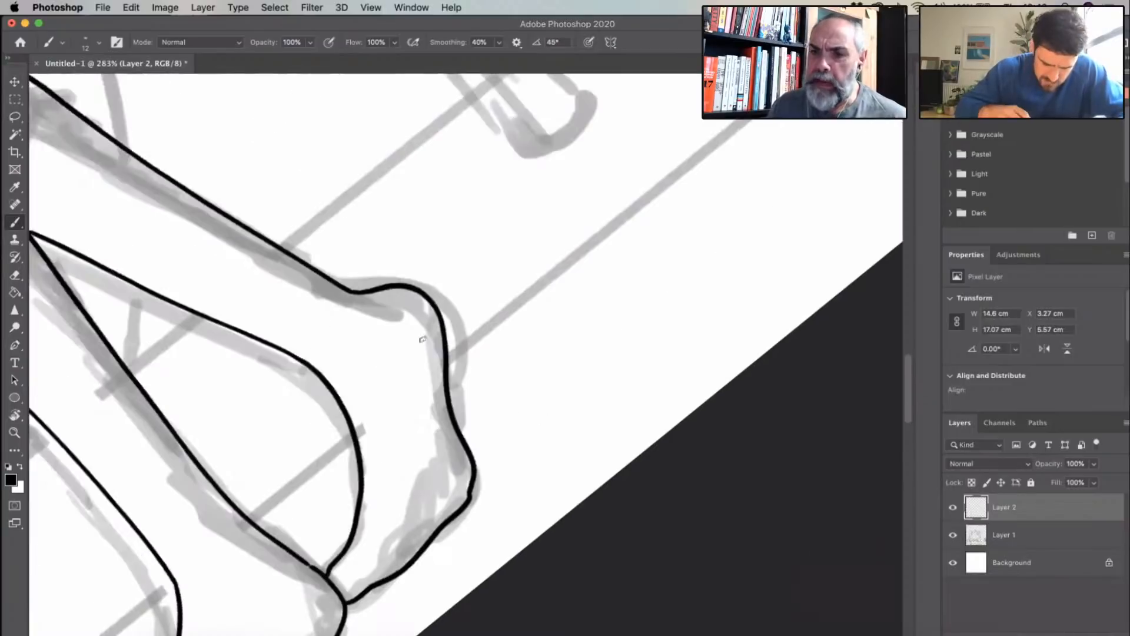
pyautogui.scroll(4, 545, 418)
pyautogui.moveTo(545, 419); pyautogui.dragTo(429, 338)
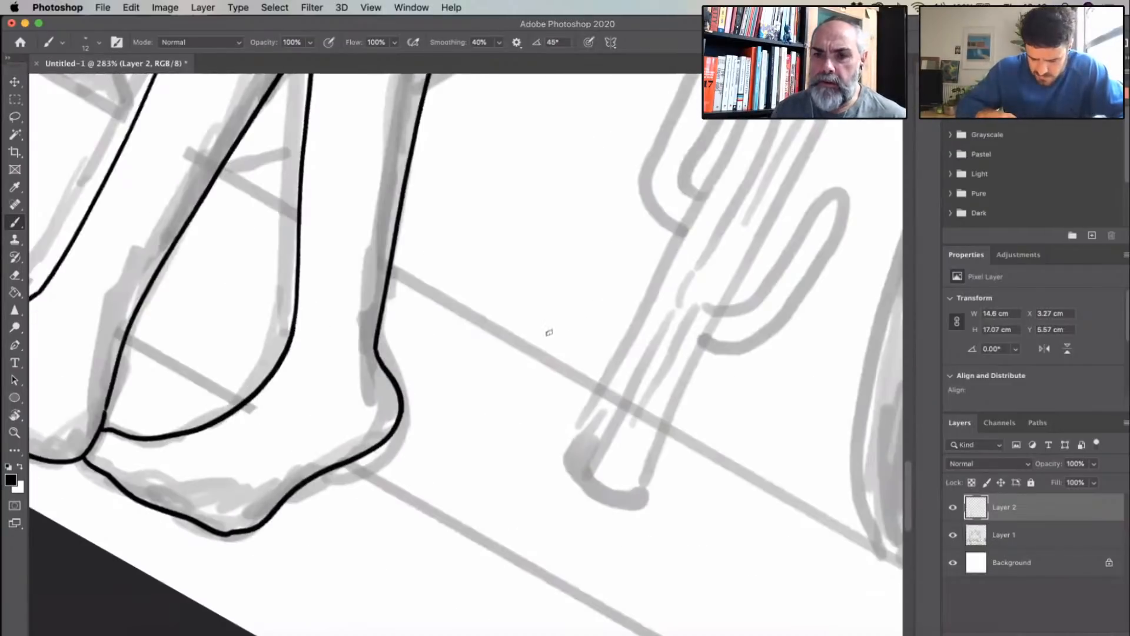
pyautogui.moveTo(548, 332); pyautogui.dragTo(455, 474)
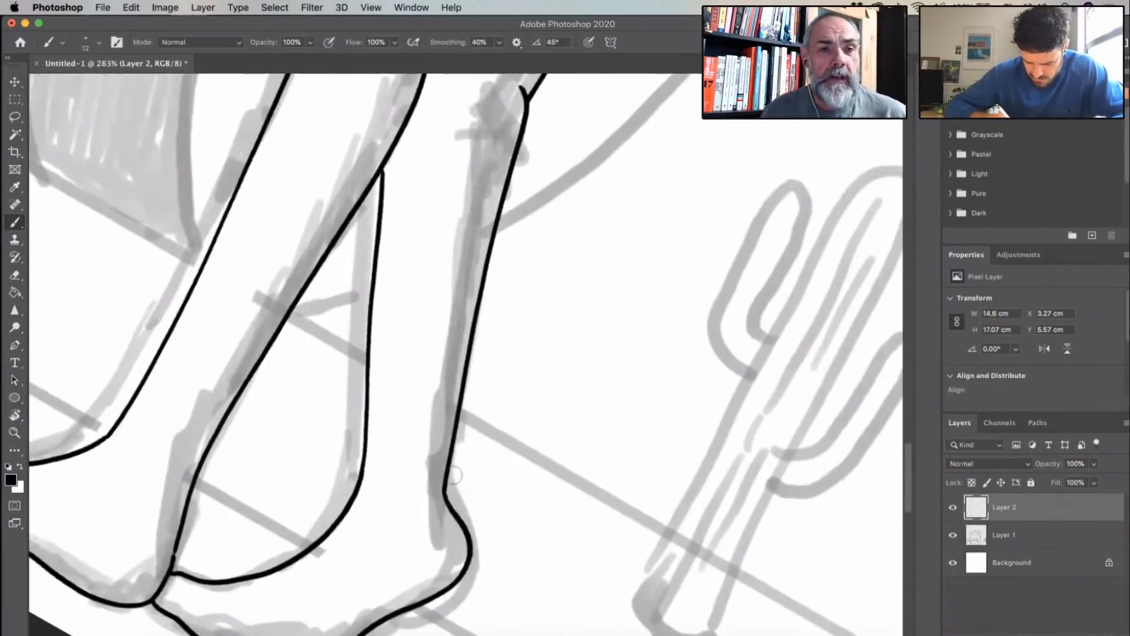
pyautogui.scroll(3, 474, 389)
pyautogui.press('super+z')
pyautogui.press('super+z')
pyautogui.press('super+z')
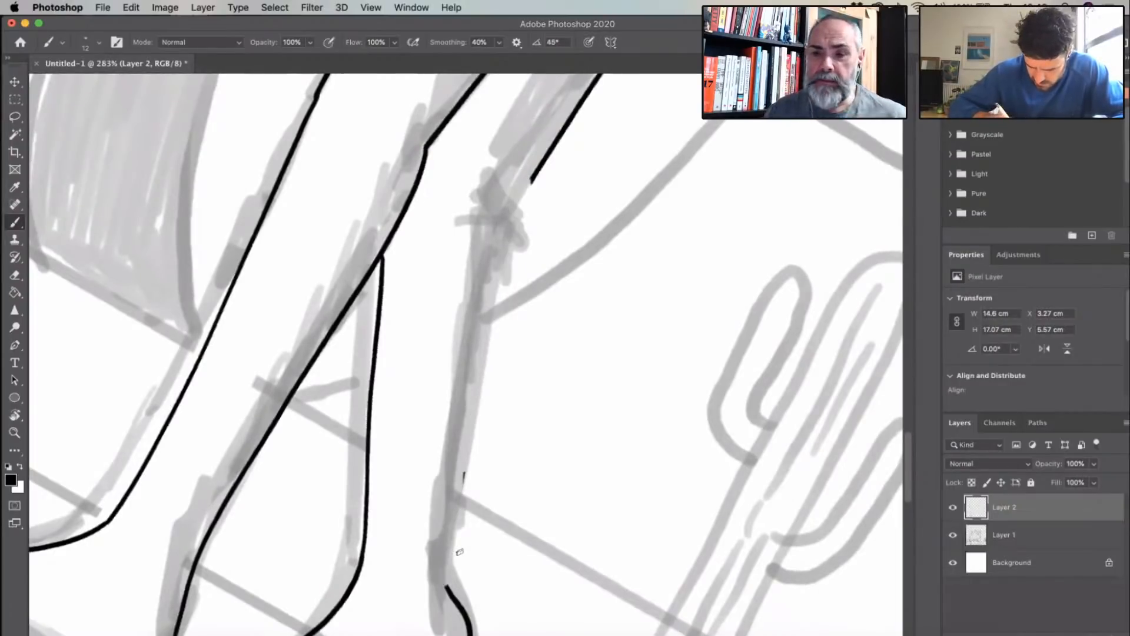
pyautogui.press('super+z')
# - Re-ink the trailing leg's knee and calf edge as one smooth line down to the ankle, and extend the thigh line to meet it
pyautogui.moveTo(491, 376); pyautogui.dragTo(460, 535)
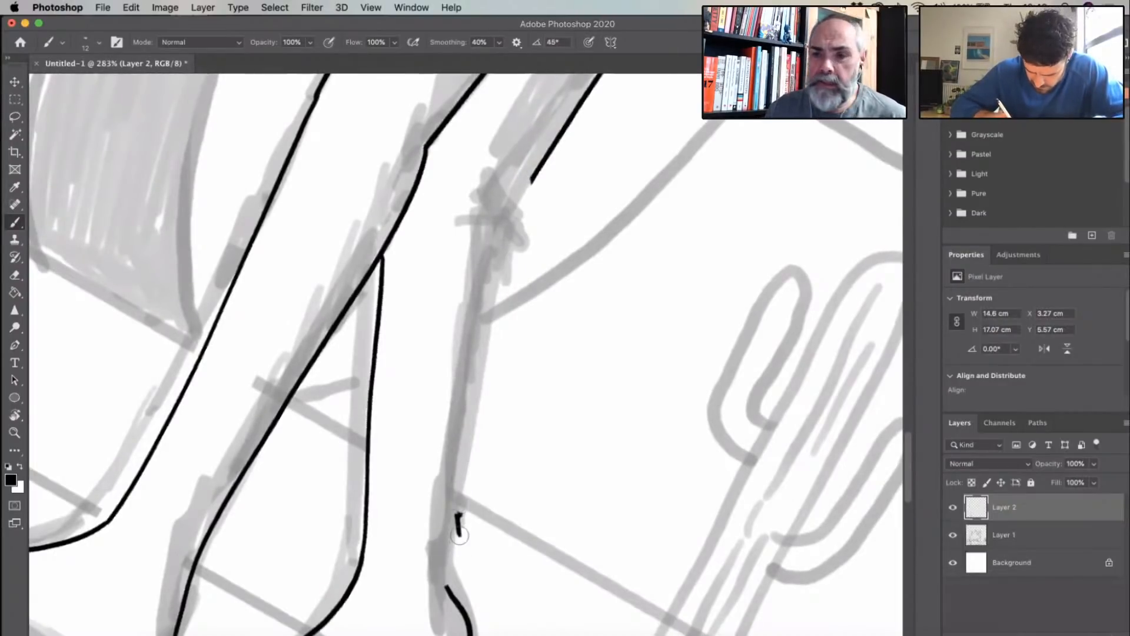
pyautogui.press('super+z')
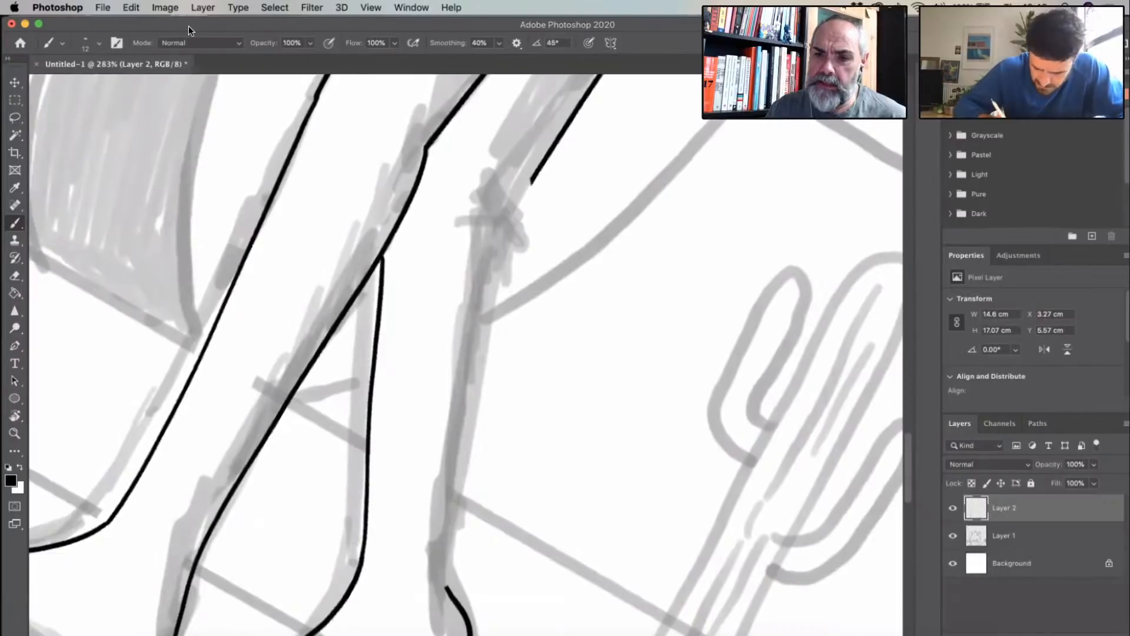
pyautogui.moveTo(482, 164)
pyautogui.mouseDown()
pyautogui.moveTo(499, 320)
pyautogui.moveTo(445, 589)
pyautogui.mouseUp()
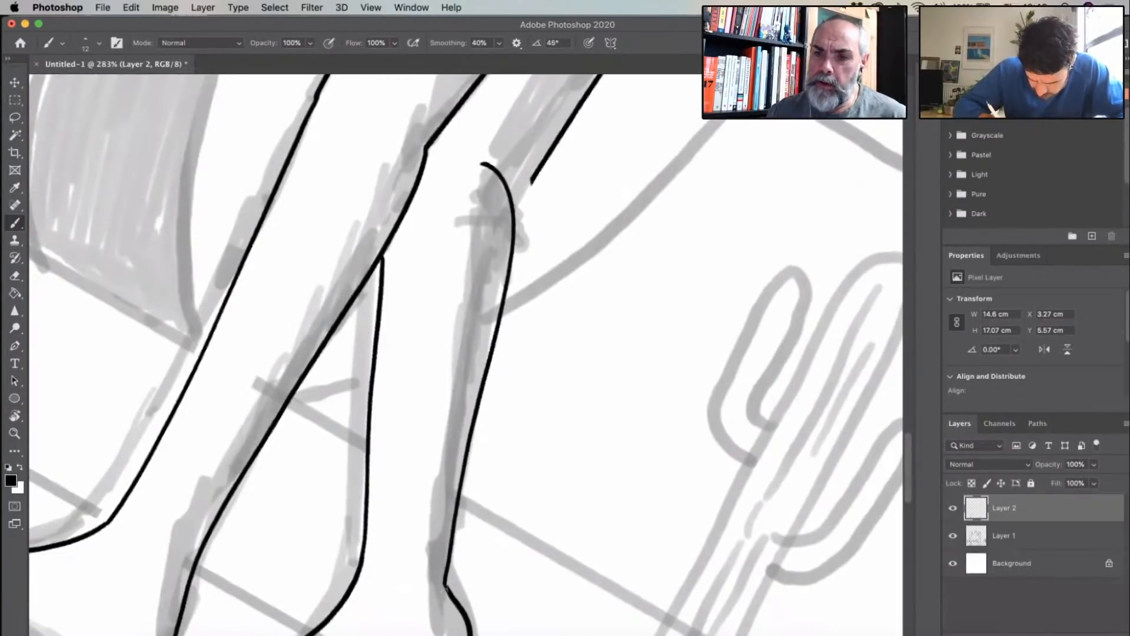
pyautogui.moveTo(531, 183); pyautogui.dragTo(514, 210)
# - Ink the short torso line inside the bent arm's gap and both long edges of the right figure's near upper arm
pyautogui.scroll(-5, 505, 324)
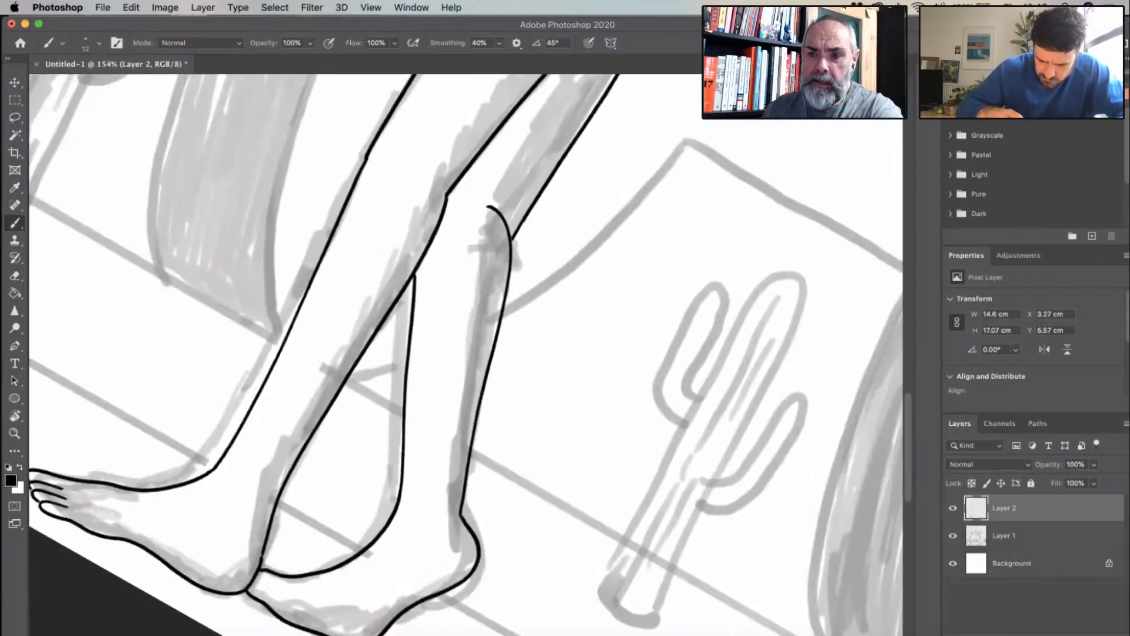
pyautogui.moveTo(422, 309); pyautogui.dragTo(377, 306)
pyautogui.moveTo(518, 170); pyautogui.dragTo(391, 411)
pyautogui.moveTo(471, 330); pyautogui.dragTo(445, 343)
pyautogui.scroll(4, 445, 343)
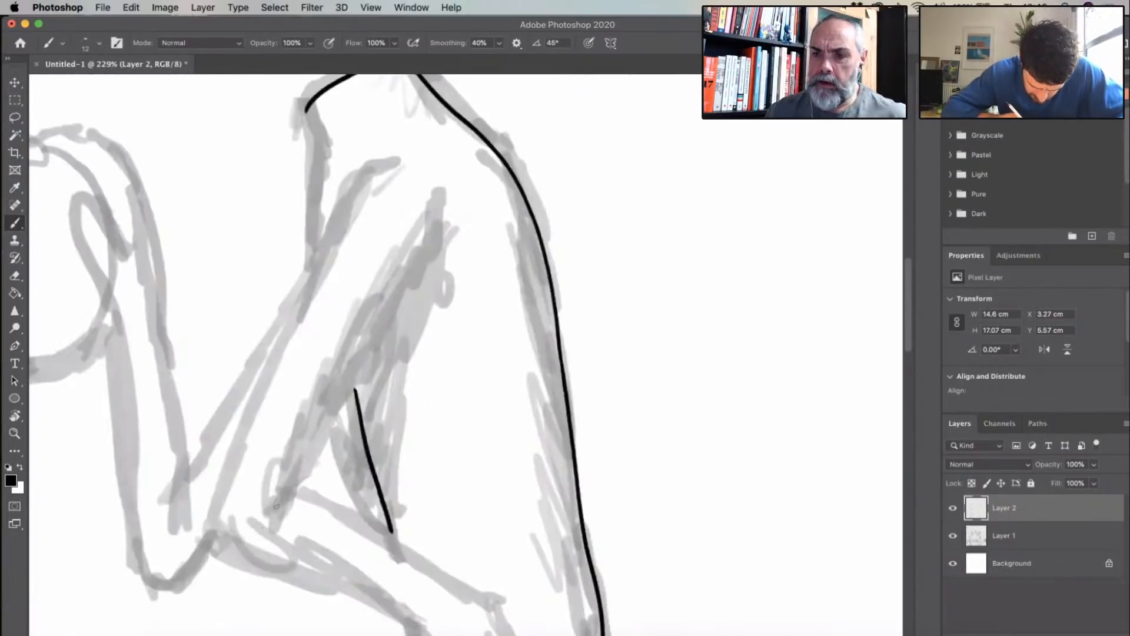
pyautogui.moveTo(252, 537); pyautogui.dragTo(441, 193)
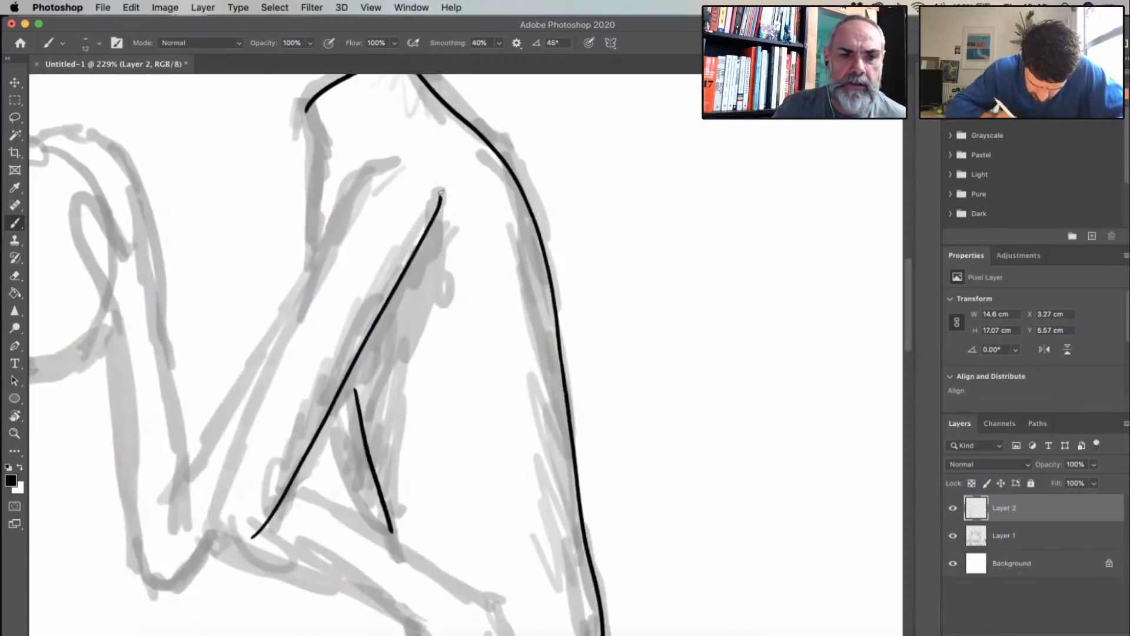
pyautogui.moveTo(390, 161)
pyautogui.mouseDown()
pyautogui.moveTo(268, 348)
pyautogui.moveTo(200, 516)
pyautogui.moveTo(203, 541)
pyautogui.mouseUp()
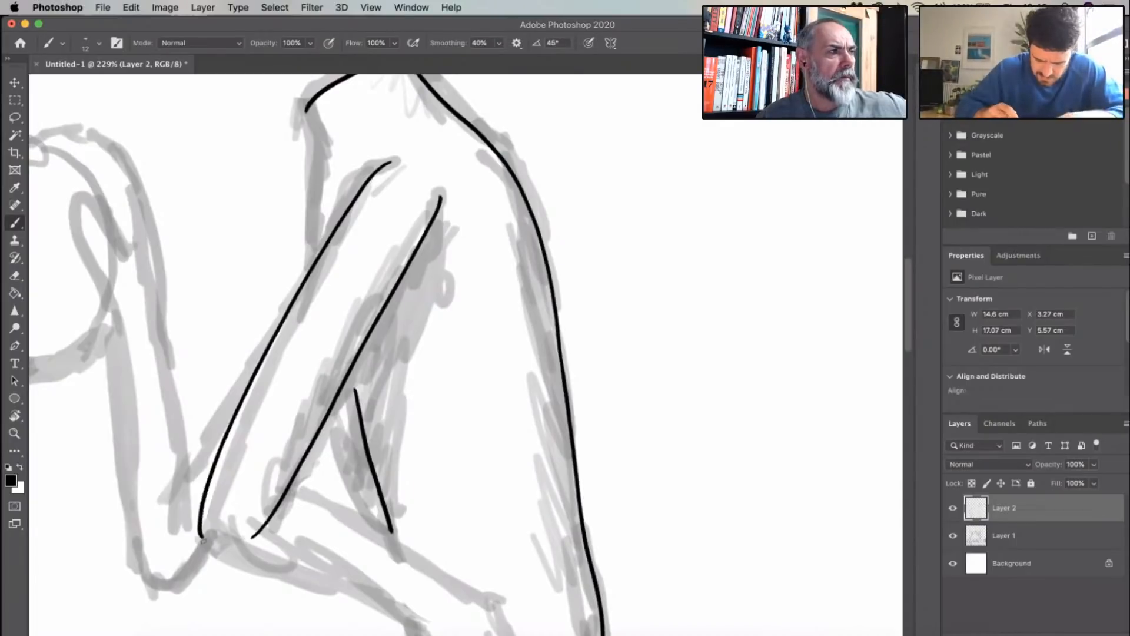
# - Ink the near arm's elbow and both forearm edges down to the wrist, and extend the short torso line to meet the arm at both ends
pyautogui.press('r')
pyautogui.moveTo(272, 248); pyautogui.dragTo(346, 172)
pyautogui.scroll(-5, 393, 353)
pyautogui.hscroll(-3, 393, 353)
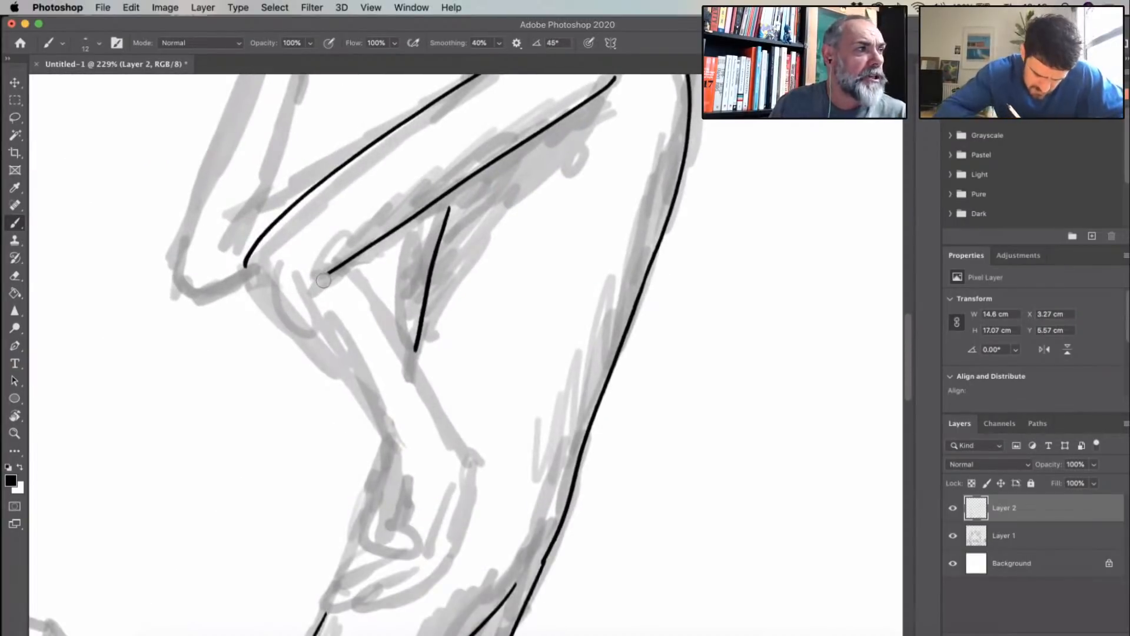
pyautogui.moveTo(245, 266); pyautogui.dragTo(403, 449)
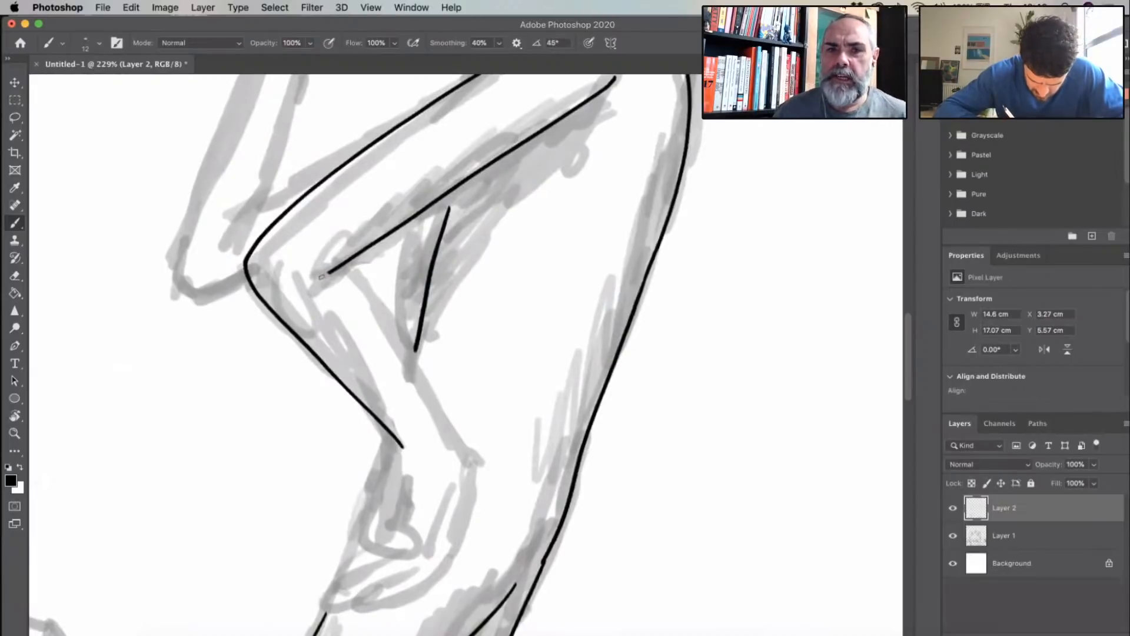
pyautogui.moveTo(328, 272)
pyautogui.mouseDown()
pyautogui.moveTo(360, 301)
pyautogui.moveTo(469, 481)
pyautogui.mouseUp()
pyautogui.moveTo(415, 353); pyautogui.dragTo(408, 377)
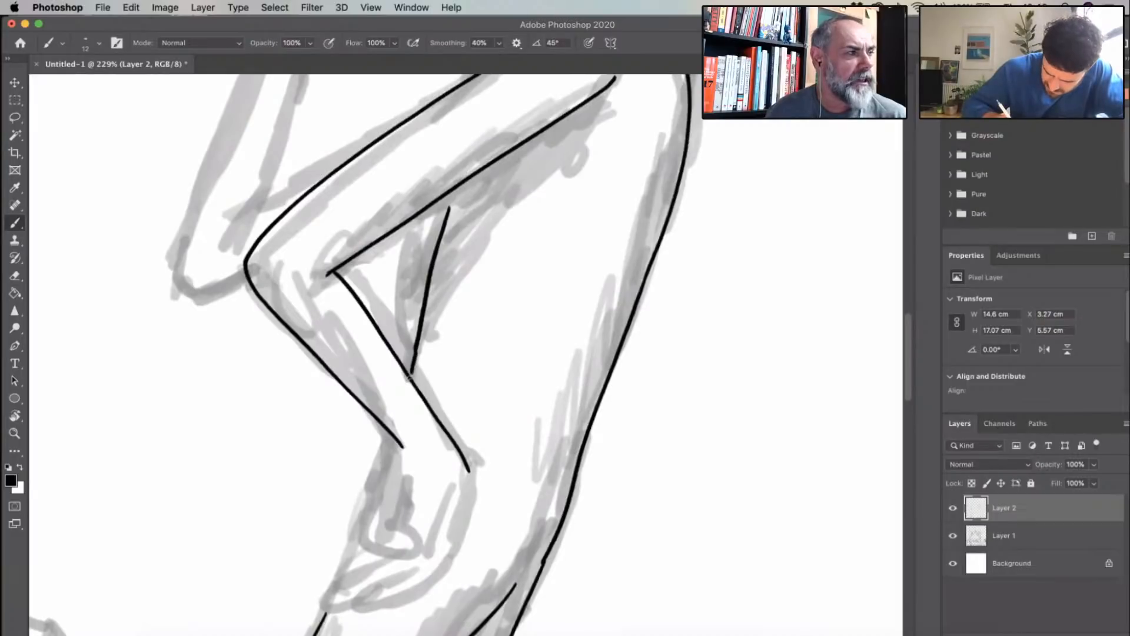
pyautogui.moveTo(448, 208); pyautogui.dragTo(455, 188)
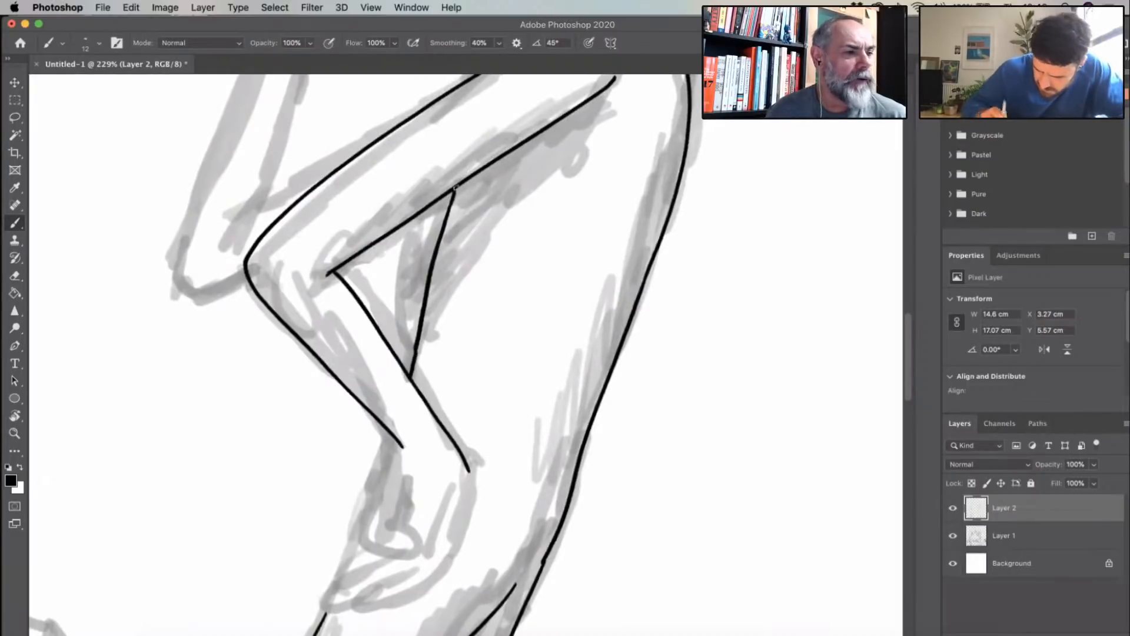
# - Erase part of the right figure's neck top edge and re-ink it as one clean curve
pyautogui.scroll(6, 533, 252)
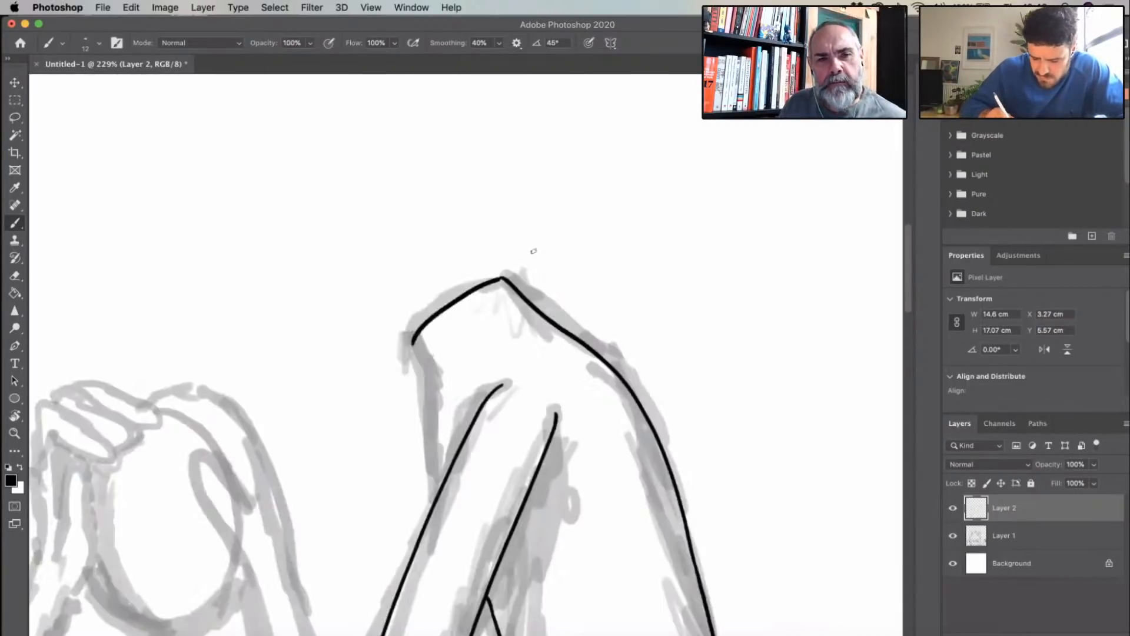
pyautogui.moveTo(506, 279); pyautogui.dragTo(462, 296)
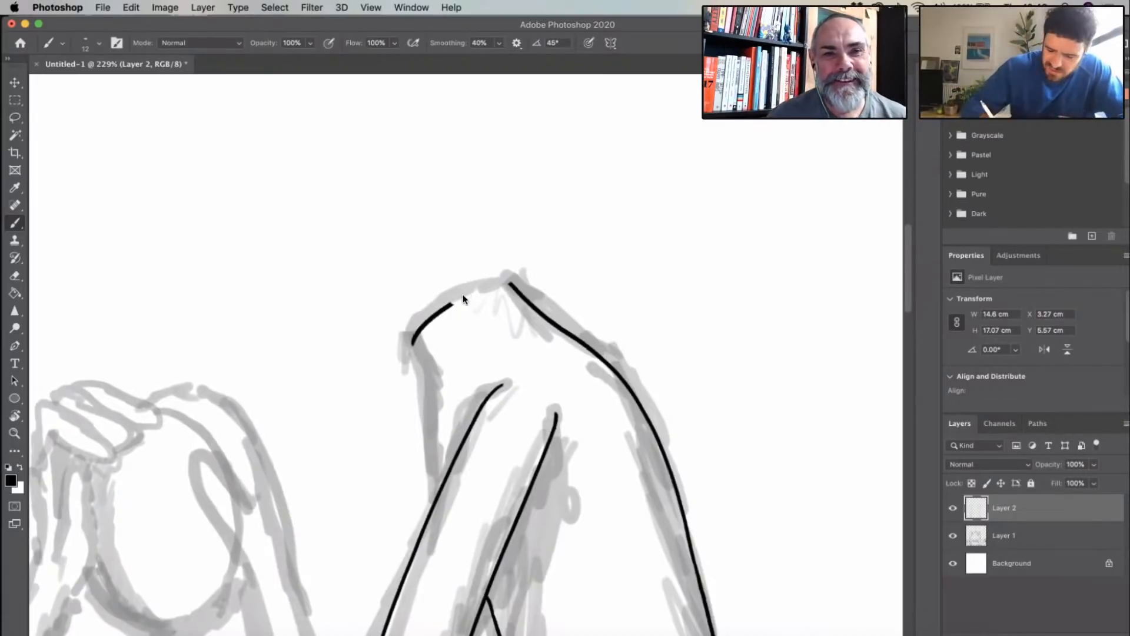
pyautogui.scroll(5, 504, 298)
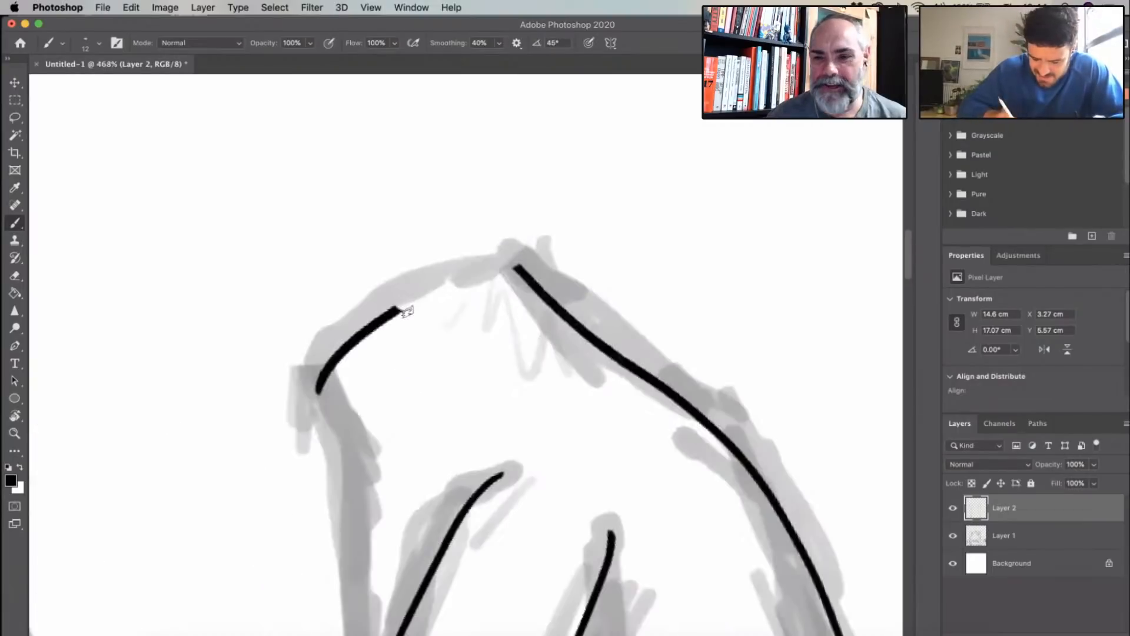
pyautogui.press('super+z')
pyautogui.moveTo(511, 262)
pyautogui.mouseDown()
pyautogui.moveTo(419, 288)
pyautogui.moveTo(322, 372)
pyautogui.mouseUp()
# - Ink the front edge of the right figure's neck and continue the chest line down to the near upper arm
pyautogui.scroll(-8, 507, 372)
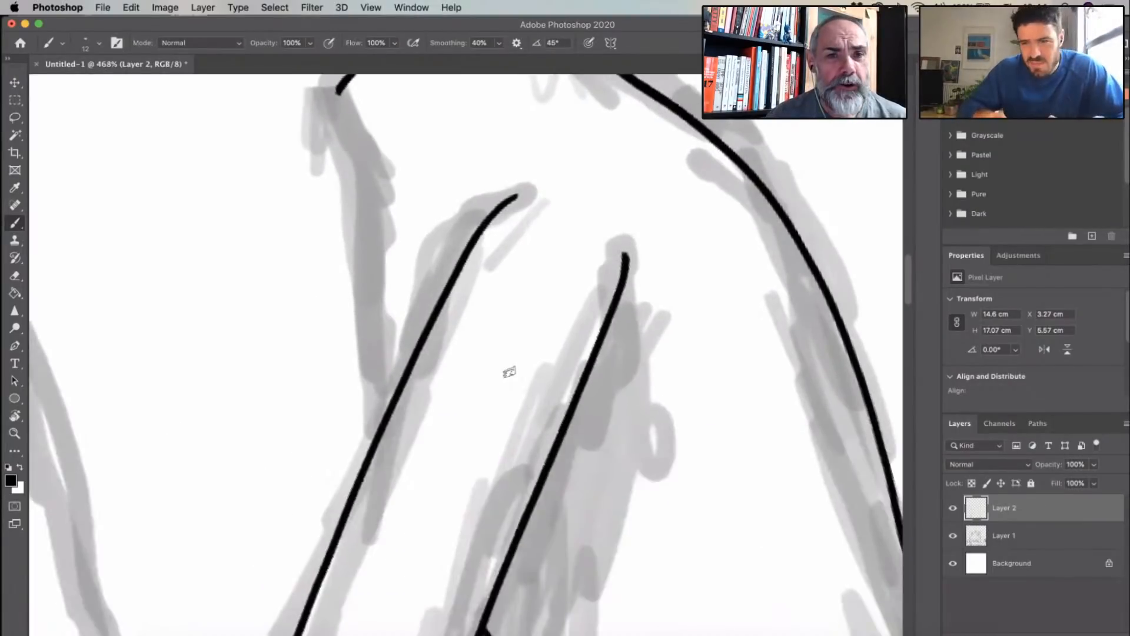
pyautogui.scroll(-5, 626, 352)
pyautogui.press('Escape')
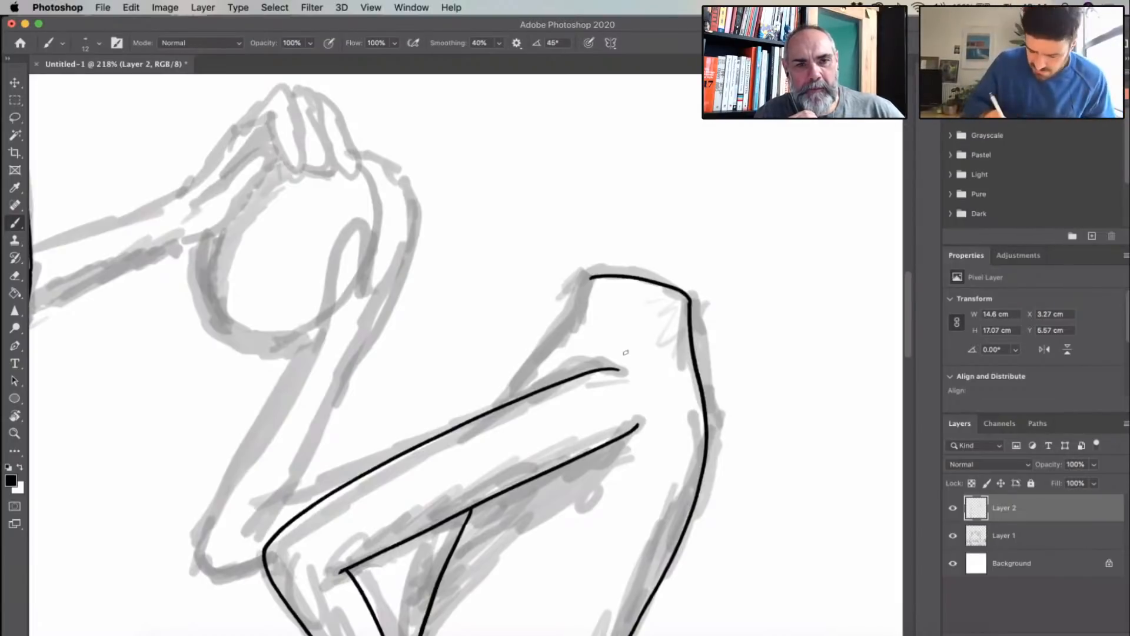
pyautogui.moveTo(591, 277); pyautogui.dragTo(579, 322)
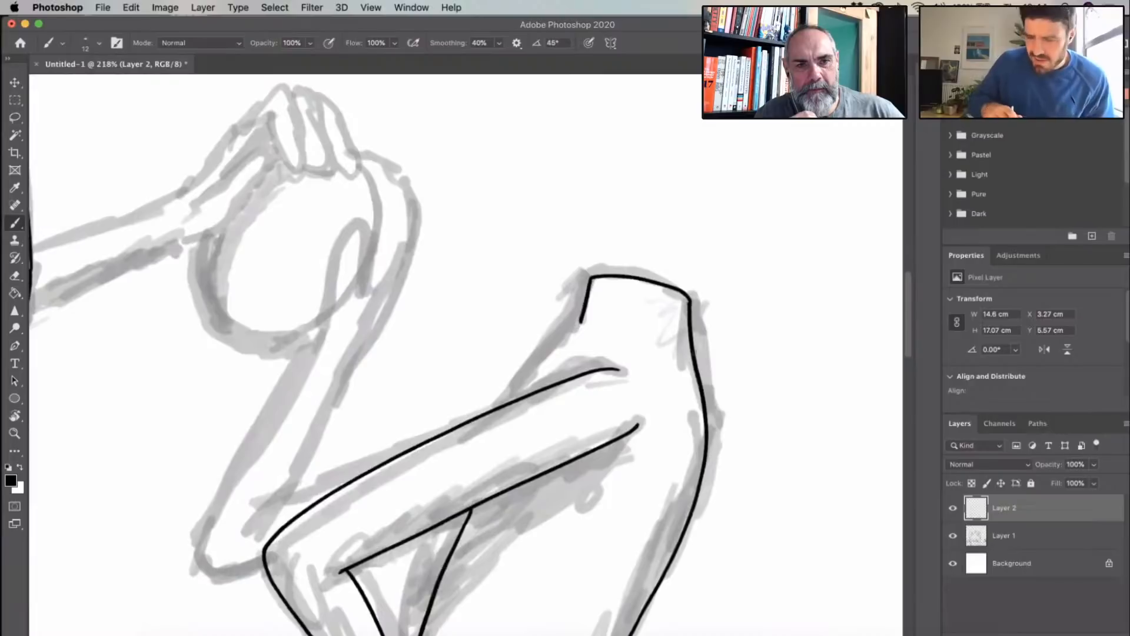
pyautogui.scroll(-2, 719, 309)
pyautogui.hscroll(-1, 719, 308)
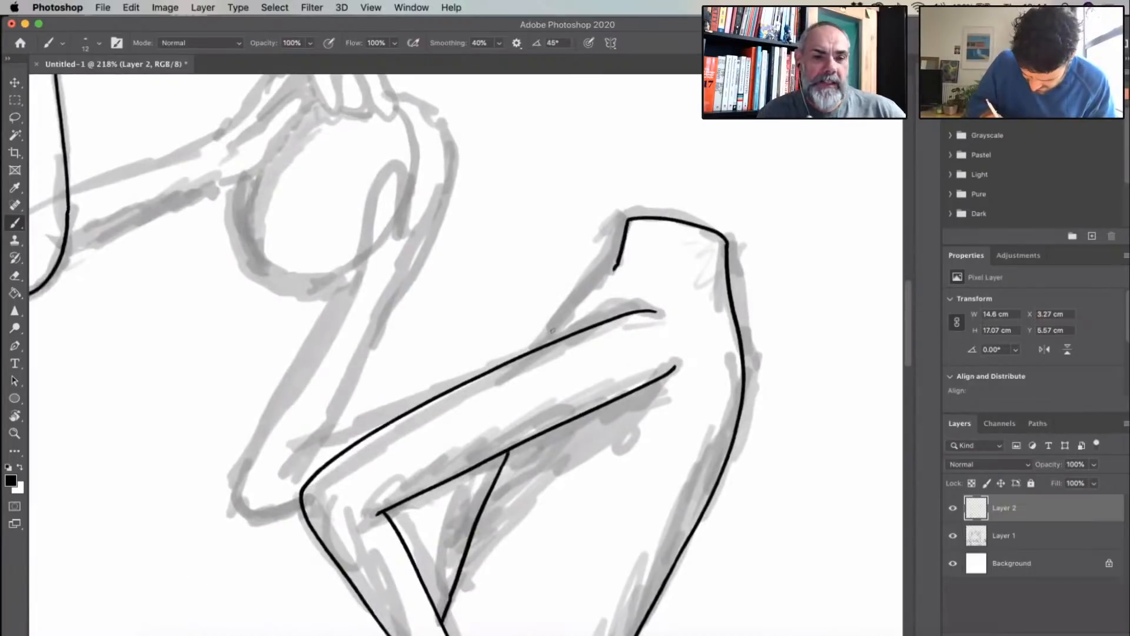
pyautogui.moveTo(618, 264); pyautogui.dragTo(542, 348)
# - Clean up the back outline at the right figure's hip and extend the forward leg's rear thigh line up to join it
pyautogui.scroll(-10, 655, 430)
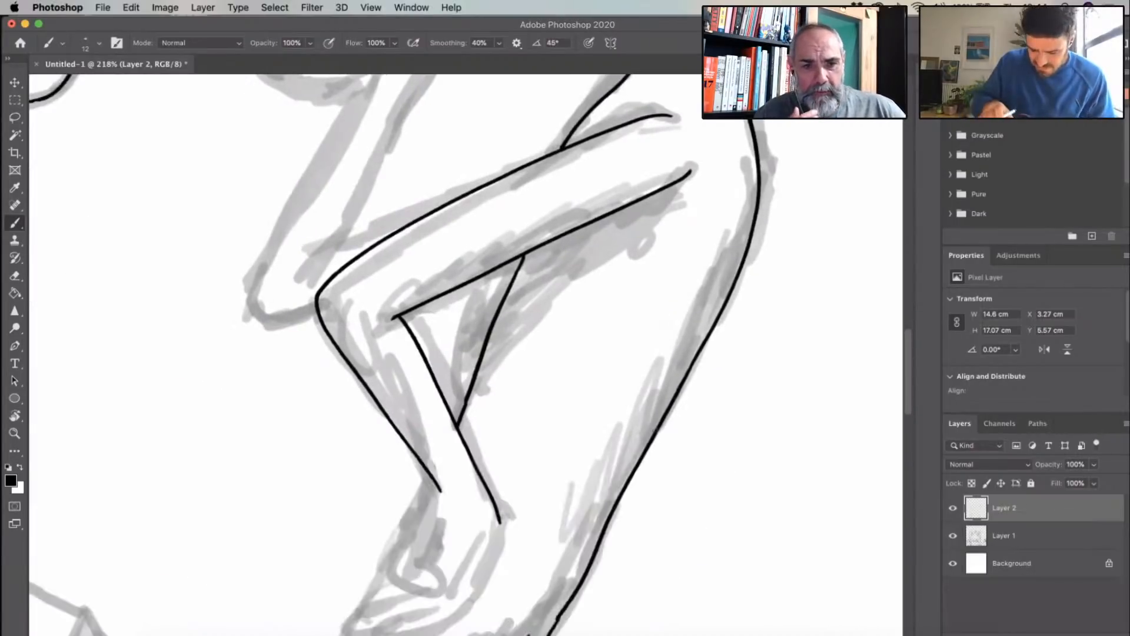
pyautogui.scroll(5, 529, 213)
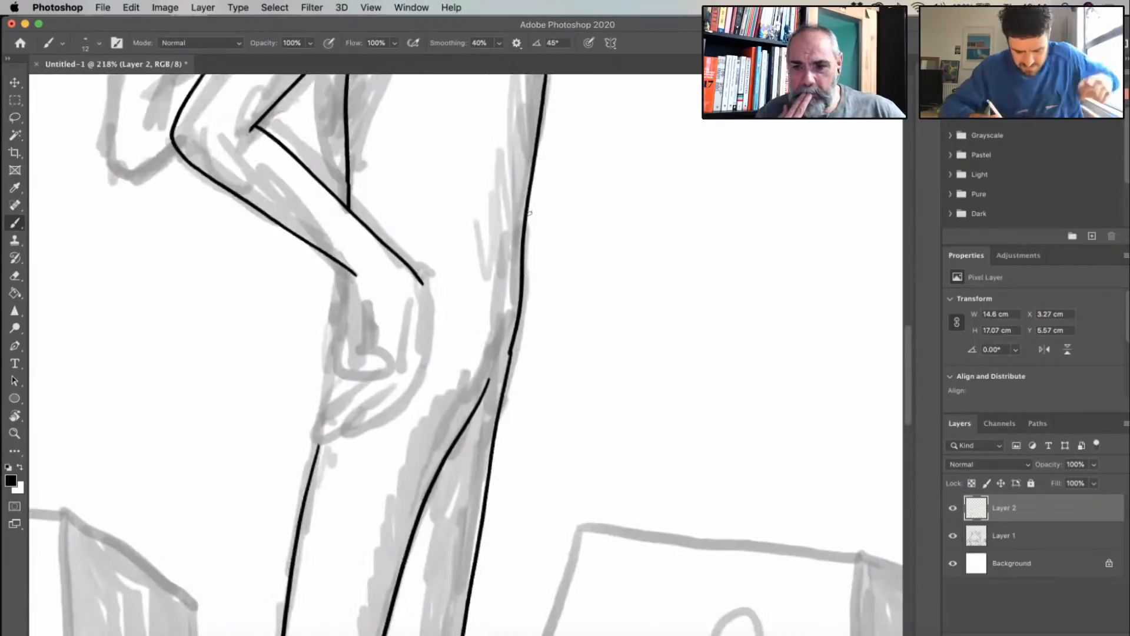
pyautogui.moveTo(515, 297)
pyautogui.mouseDown()
pyautogui.moveTo(502, 413)
pyautogui.moveTo(532, 206)
pyautogui.moveTo(510, 311)
pyautogui.mouseUp()
pyautogui.moveTo(494, 436); pyautogui.dragTo(514, 307)
pyautogui.scroll(2, 436, 318)
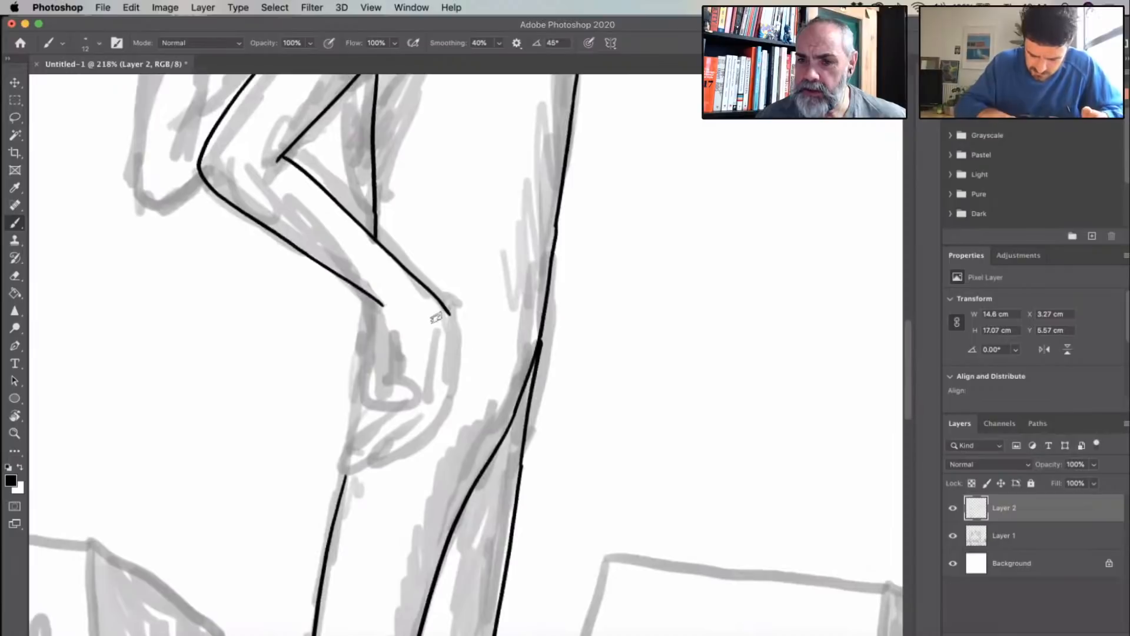
# - Try to ink the thumb, a finger and the outer edge of the right figure's near hand, and undo those strokes
pyautogui.scroll(5, 436, 317)
pyautogui.moveTo(327, 292)
pyautogui.mouseDown()
pyautogui.moveTo(290, 442)
pyautogui.moveTo(348, 467)
pyautogui.moveTo(399, 443)
pyautogui.moveTo(332, 422)
pyautogui.moveTo(355, 350)
pyautogui.mouseUp()
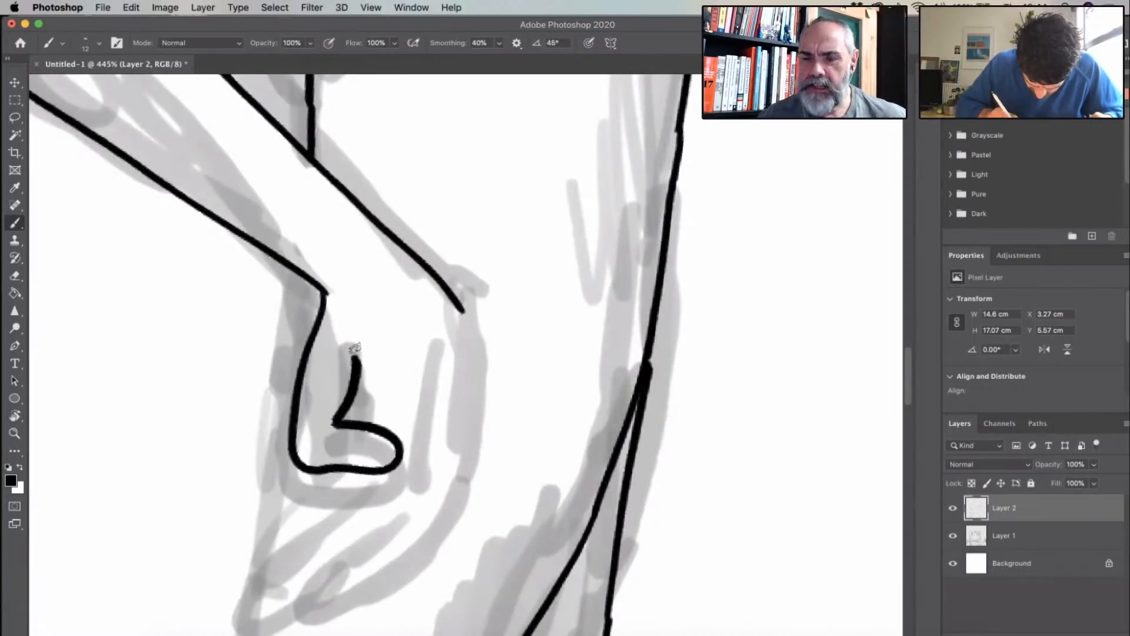
pyautogui.moveTo(457, 312)
pyautogui.mouseDown()
pyautogui.moveTo(471, 373)
pyautogui.moveTo(457, 524)
pyautogui.mouseUp()
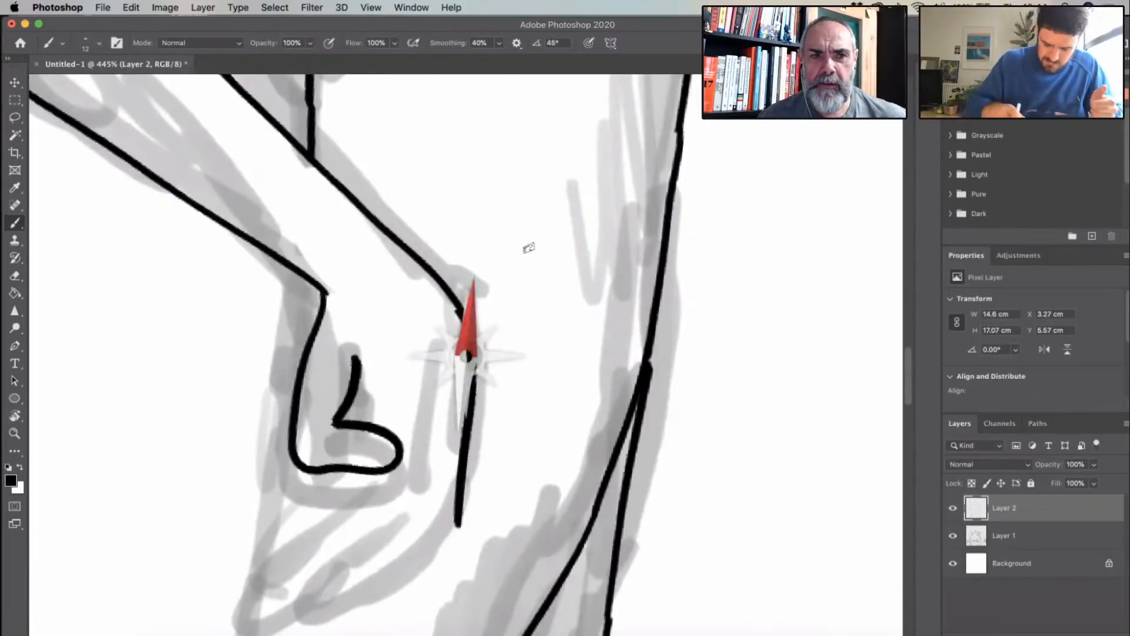
pyautogui.scroll(-5, 527, 247)
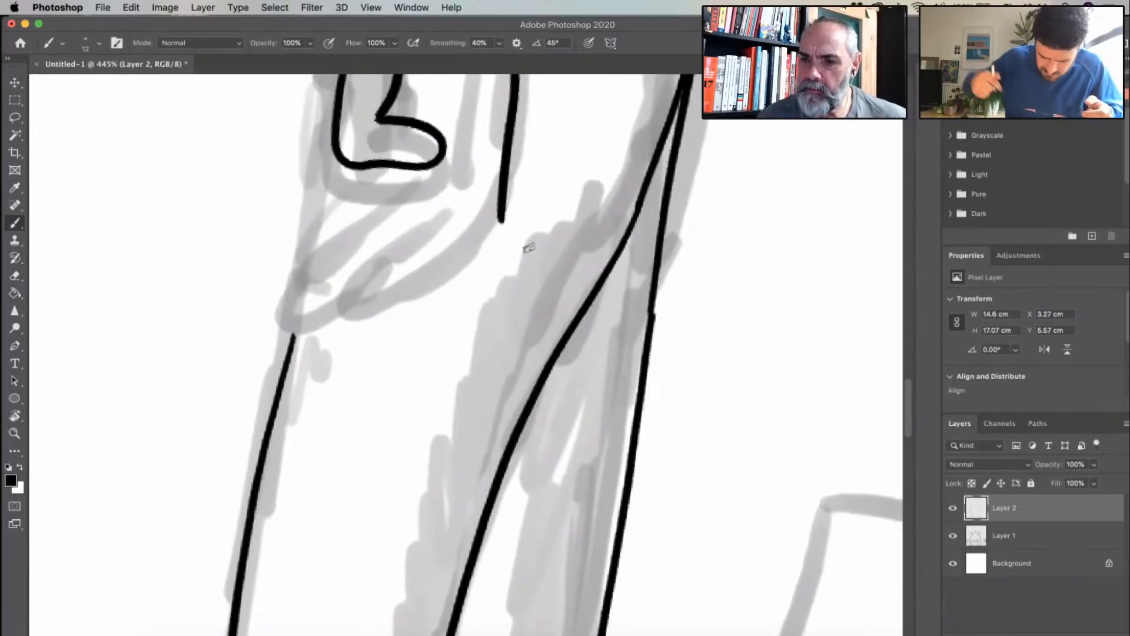
pyautogui.scroll(3, 298, 326)
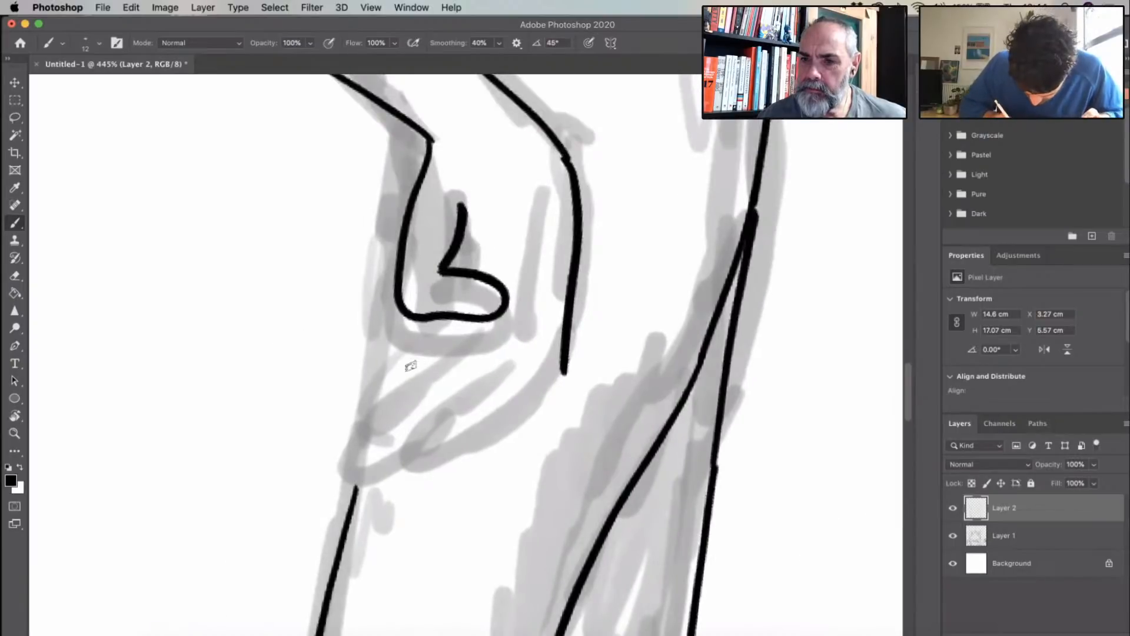
pyautogui.moveTo(422, 321)
pyautogui.mouseDown()
pyautogui.moveTo(419, 344)
pyautogui.moveTo(376, 377)
pyautogui.moveTo(347, 432)
pyautogui.moveTo(368, 423)
pyautogui.mouseUp()
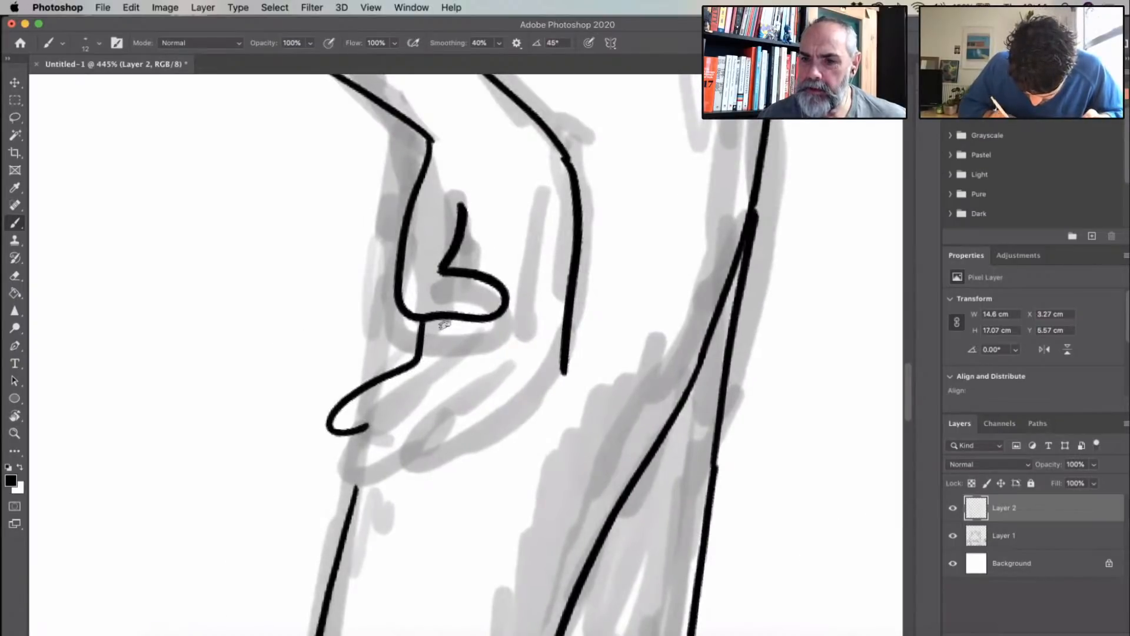
pyautogui.press('super+z')
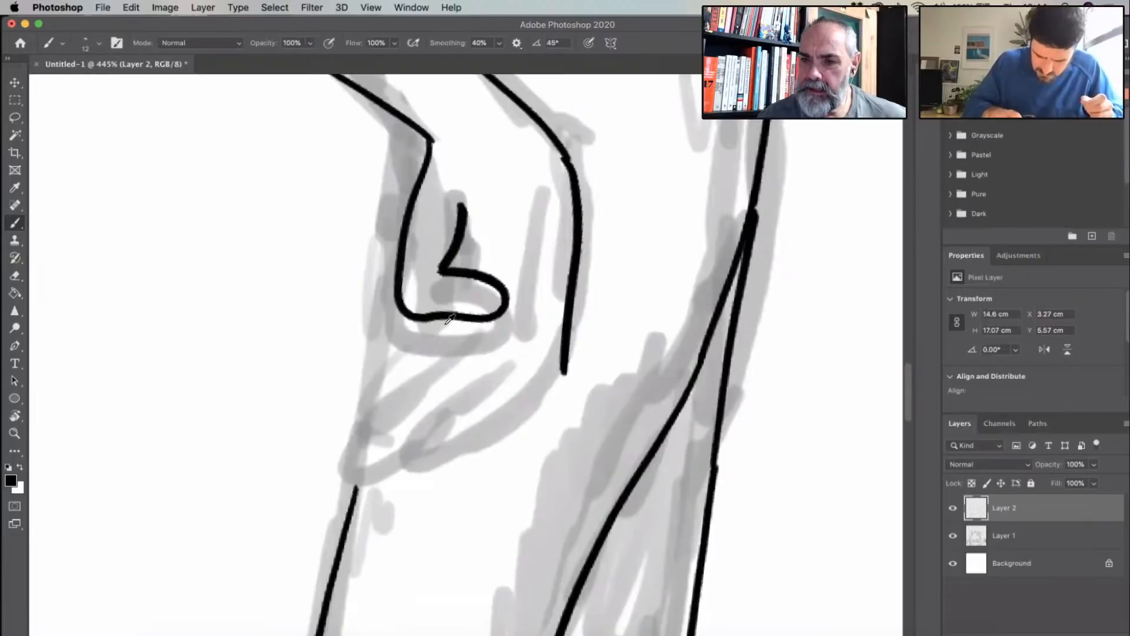
pyautogui.press('super+z')
pyautogui.scroll(-5, 463, 291)
pyautogui.moveTo(445, 238)
pyautogui.mouseDown()
pyautogui.moveTo(434, 301)
pyautogui.moveTo(473, 304)
pyautogui.mouseUp()
pyautogui.moveTo(462, 251); pyautogui.dragTo(475, 285)
pyautogui.press('super+z')
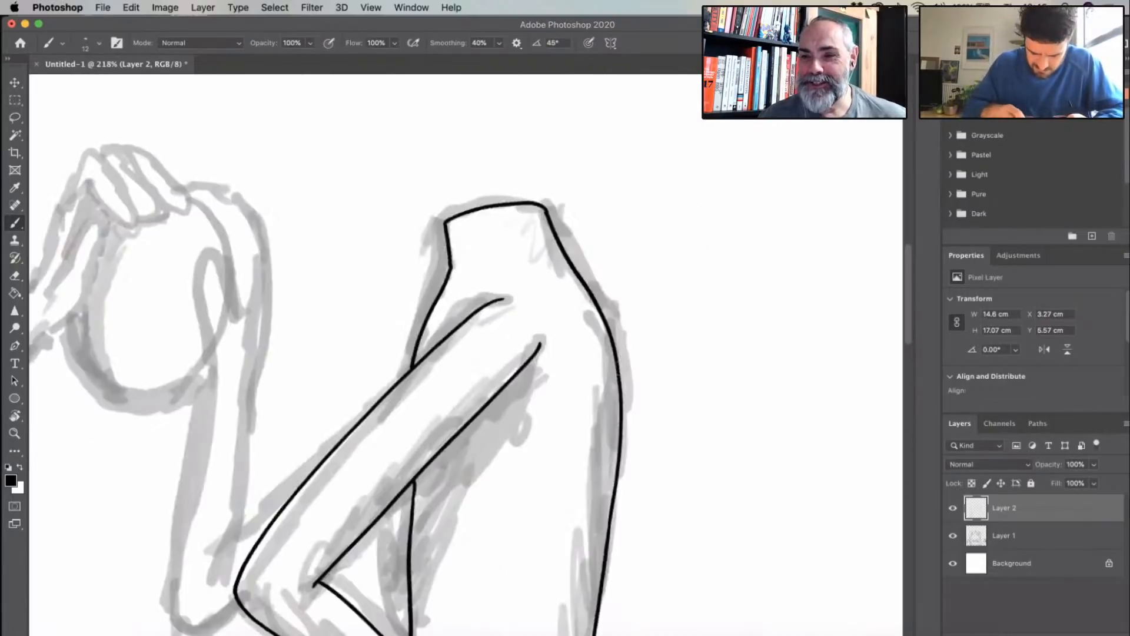
# - Ink the right figure's far arm, with the upper arm edge behind the near arm, both raised forearm edges and the rounded elbow
pyautogui.hscroll(-5, 620, 368)
pyautogui.scroll(-4, 620, 368)
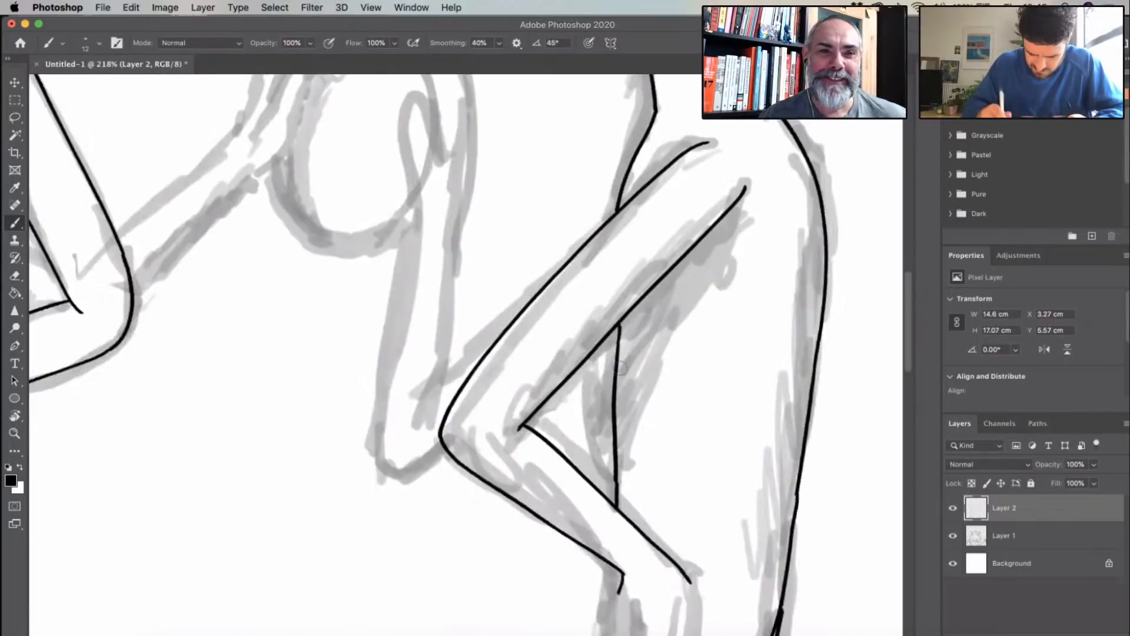
pyautogui.moveTo(618, 191); pyautogui.dragTo(449, 334)
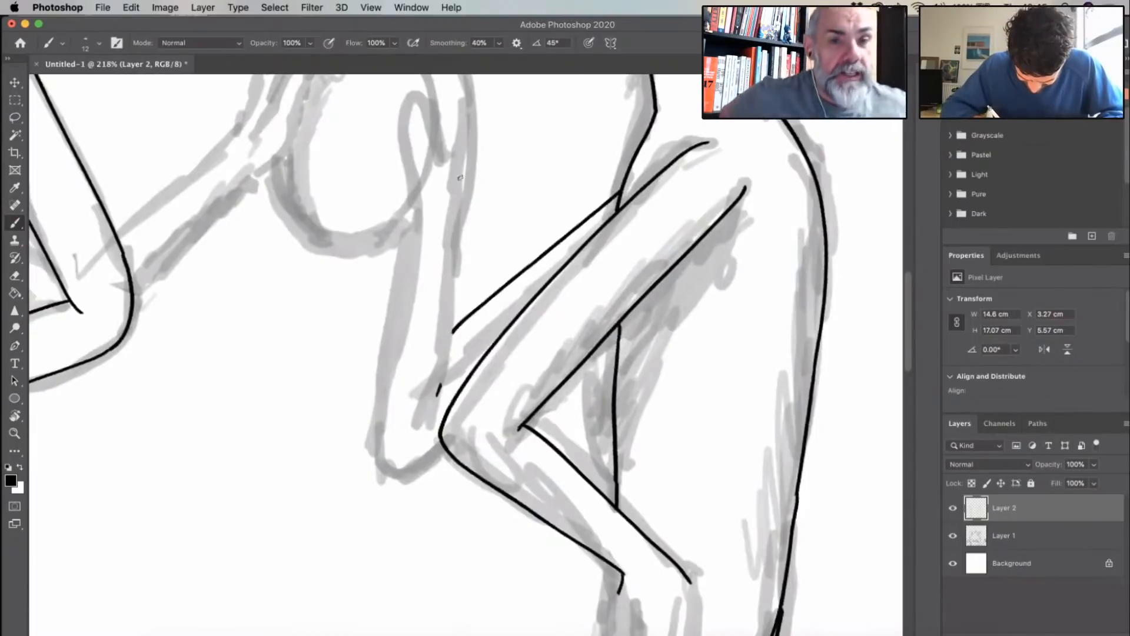
pyautogui.moveTo(436, 395)
pyautogui.mouseDown()
pyautogui.moveTo(456, 229)
pyautogui.moveTo(393, 353)
pyautogui.moveTo(410, 439)
pyautogui.moveTo(439, 436)
pyautogui.mouseUp()
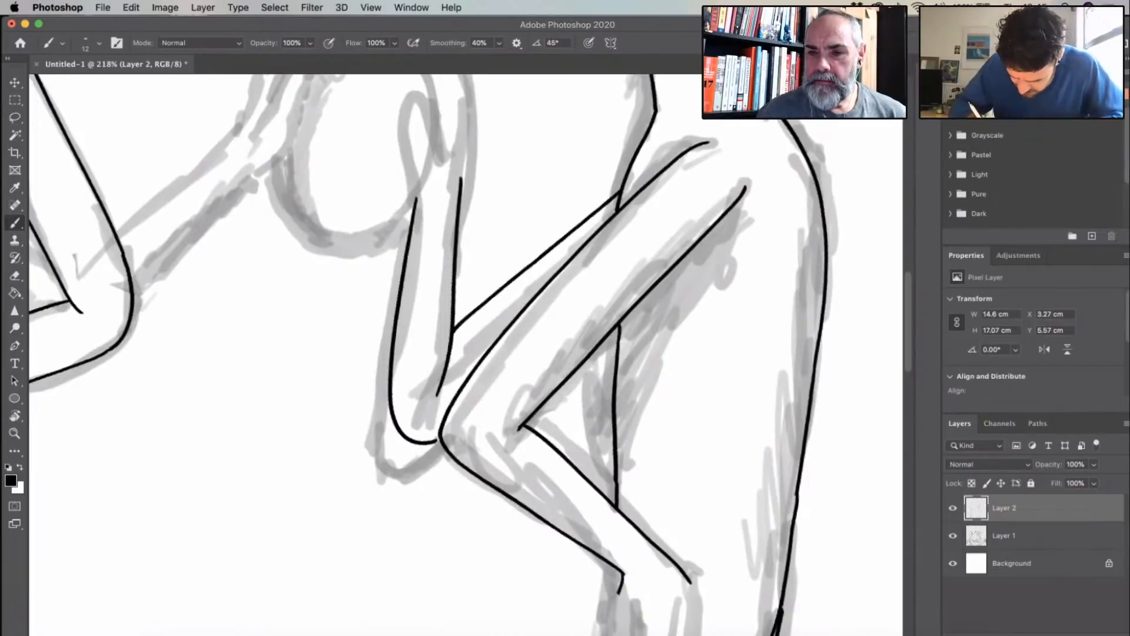
# - Extend the armpit end of the right figure's near upper arm line and ink a curved contour down the torso below it
pyautogui.moveTo(735, 200); pyautogui.dragTo(746, 176)
pyautogui.moveTo(718, 257); pyautogui.dragTo(774, 417)
# - Ink the lower edge of the left figure's raised far forearm and continue it up through the wrist and around the thumb
pyautogui.scroll(4, 498, 402)
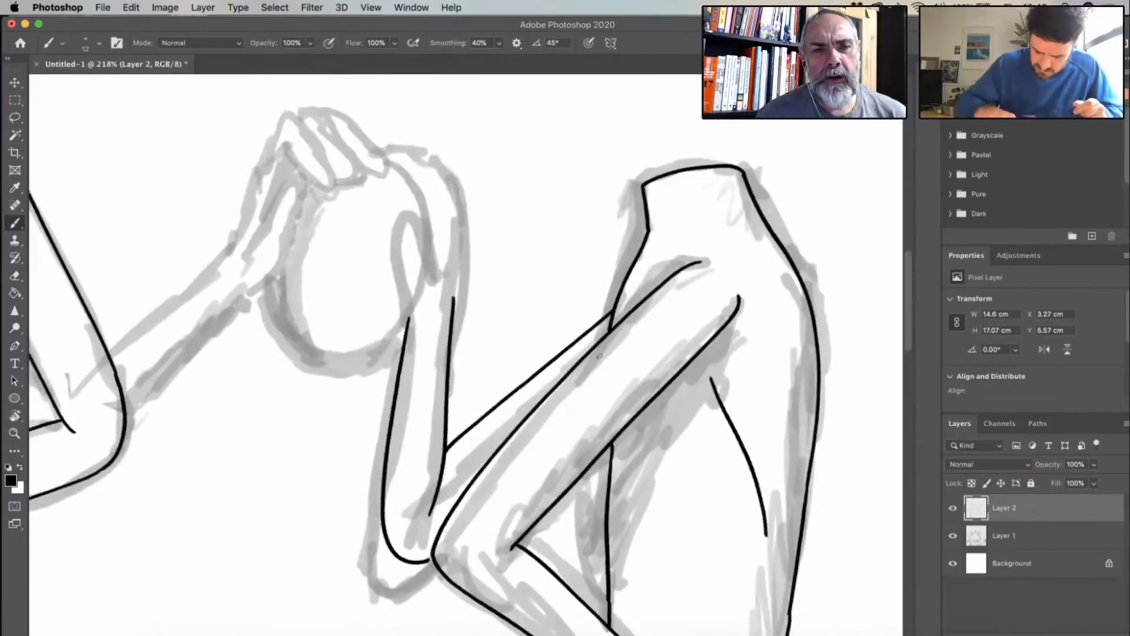
pyautogui.scroll(5, 599, 356)
pyautogui.scroll(-5, 599, 355)
pyautogui.scroll(-10, 599, 356)
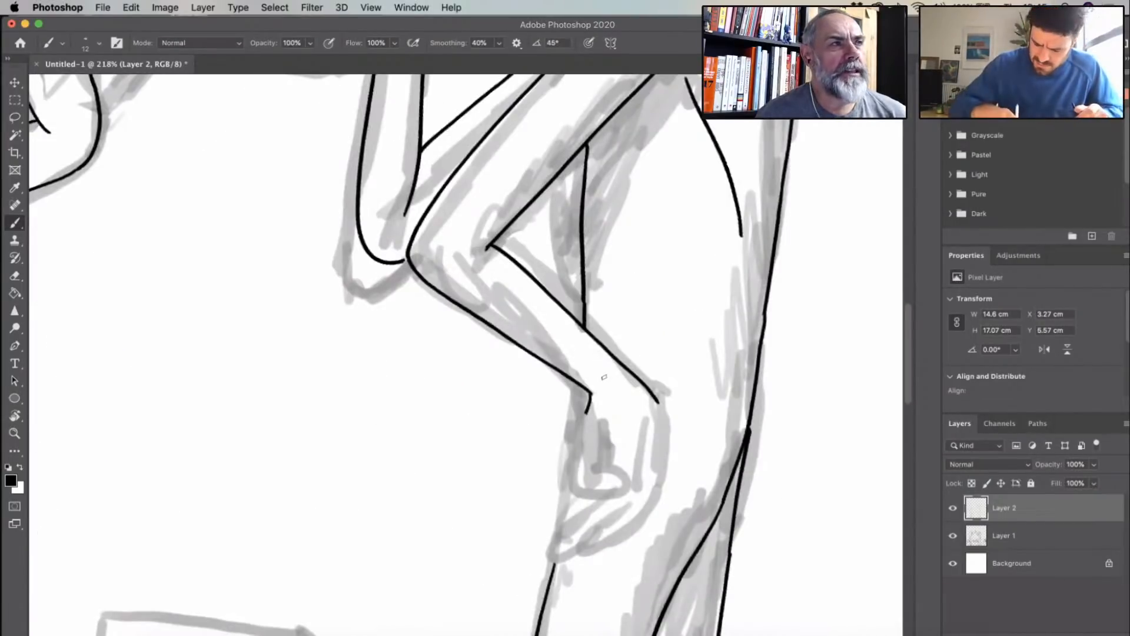
pyautogui.scroll(-2, 604, 377)
pyautogui.scroll(-15, 673, 316)
pyautogui.press('r')
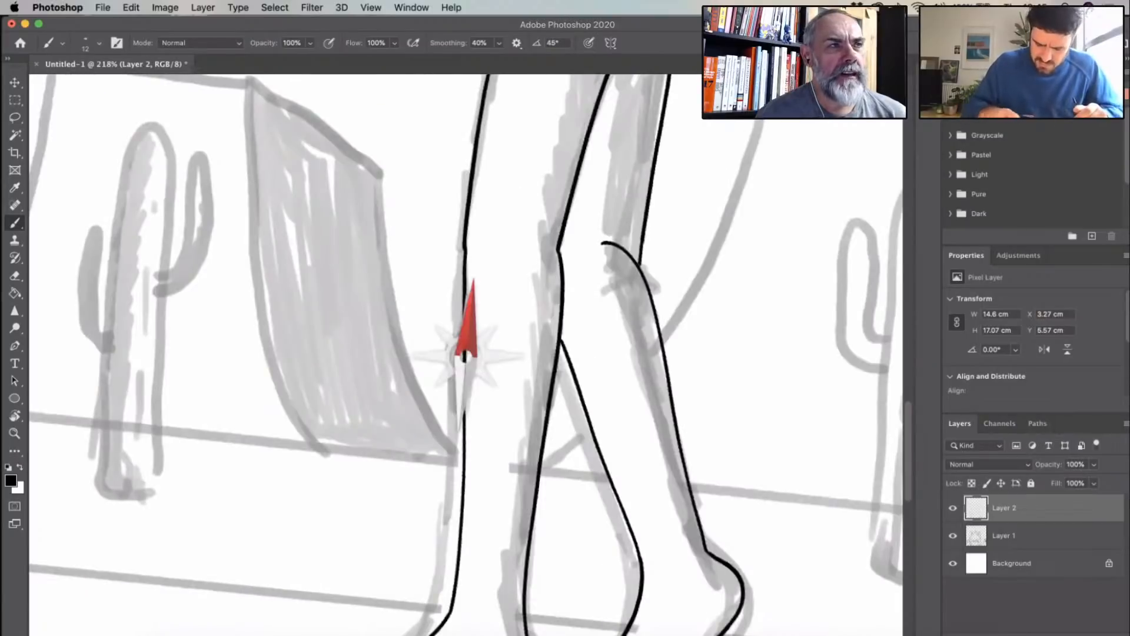
pyautogui.moveTo(493, 283); pyautogui.dragTo(469, 279)
pyautogui.press('super+1')
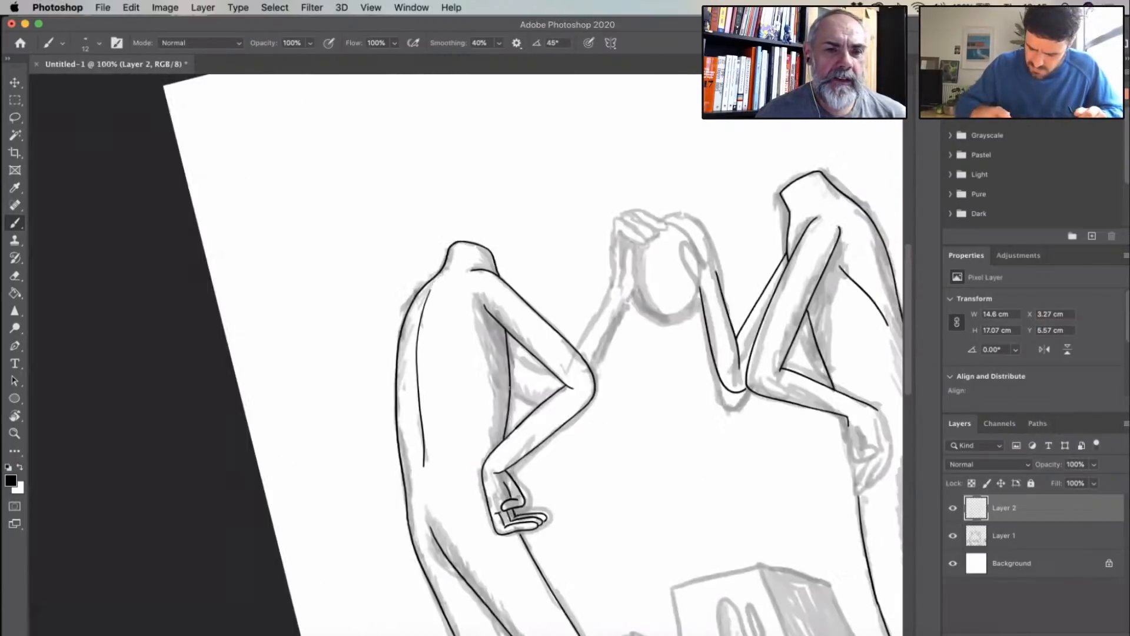
pyautogui.scroll(5, 511, 387)
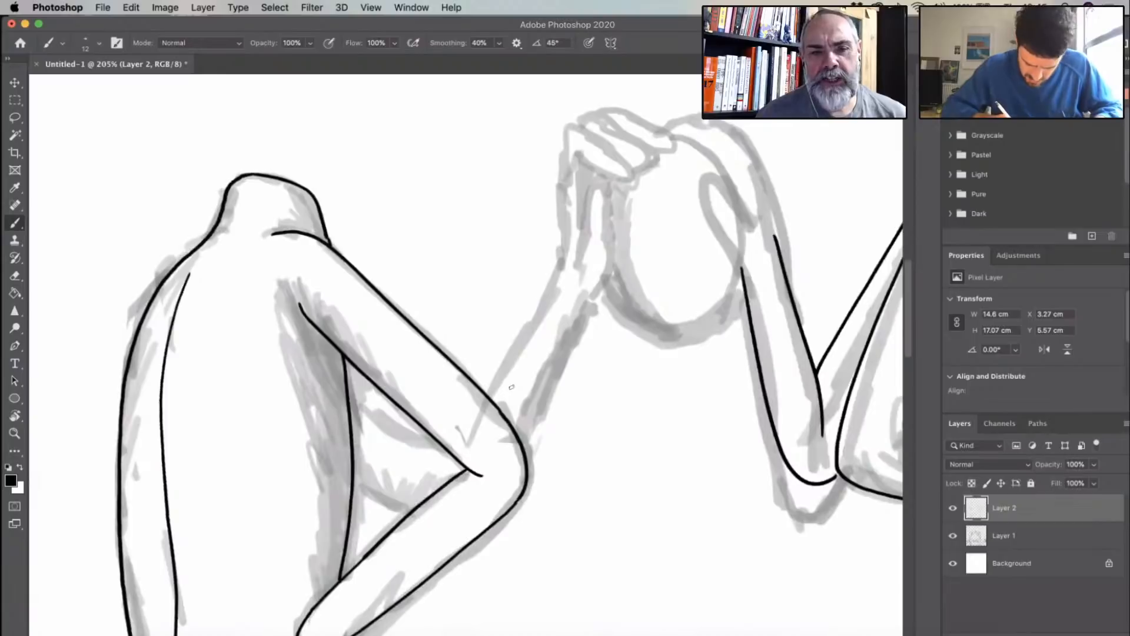
pyautogui.hscroll(4, 511, 387)
pyautogui.scroll(1, 512, 386)
pyautogui.moveTo(412, 480)
pyautogui.mouseDown()
pyautogui.moveTo(493, 305)
pyautogui.moveTo(500, 258)
pyautogui.moveTo(492, 311)
pyautogui.mouseUp()
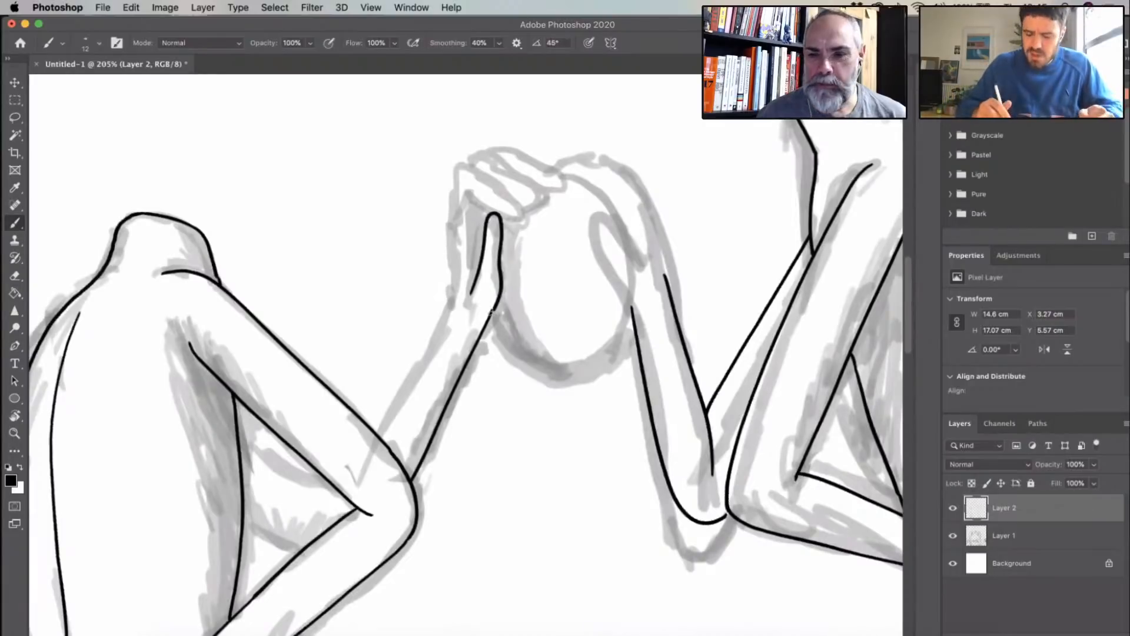
# - Ink the nested bent fingers of the left figure's raised hand over the oval and shorten the line between two of them
pyautogui.scroll(5, 556, 250)
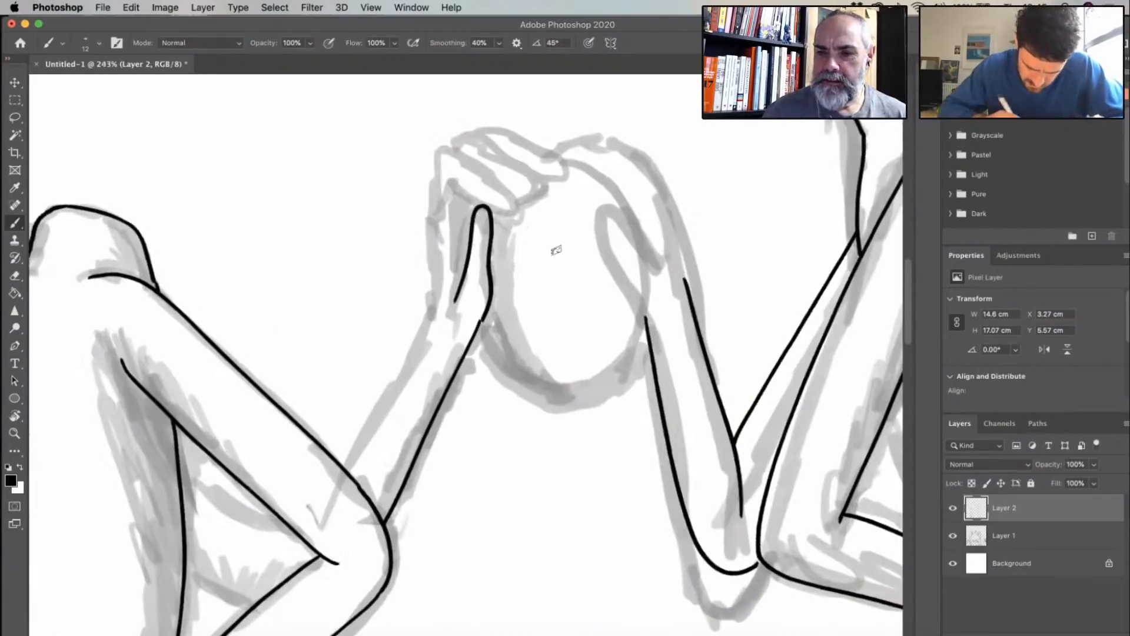
pyautogui.scroll(2, 437, 393)
pyautogui.scroll(3, 445, 318)
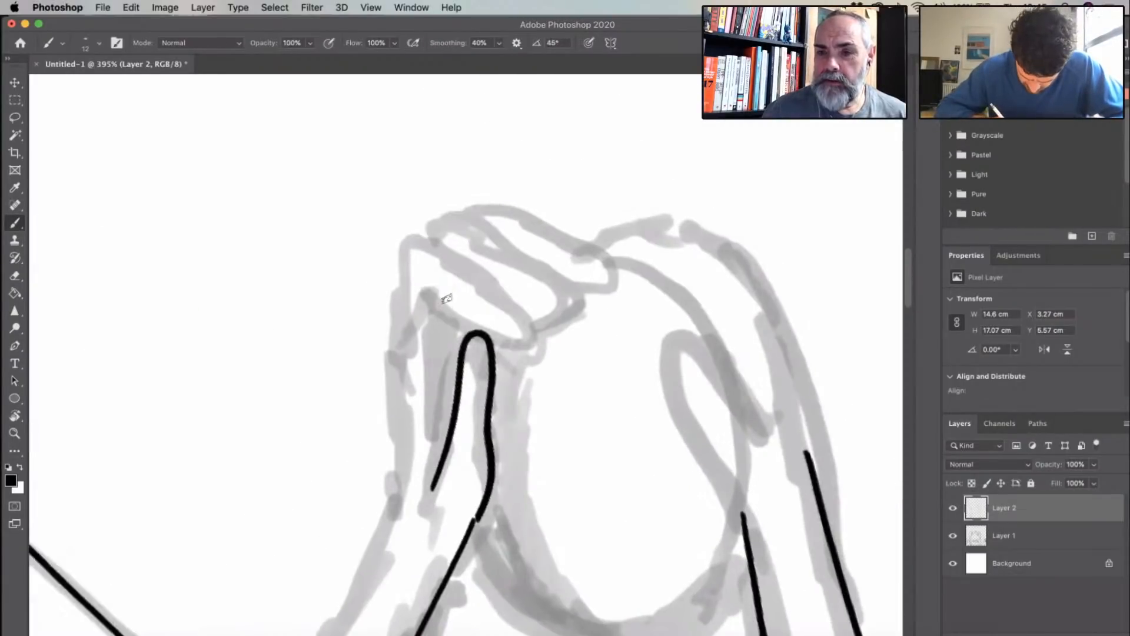
pyautogui.moveTo(429, 438)
pyautogui.mouseDown()
pyautogui.moveTo(439, 353)
pyautogui.moveTo(474, 283)
pyautogui.mouseUp()
pyautogui.moveTo(569, 286)
pyautogui.mouseDown()
pyautogui.moveTo(533, 308)
pyautogui.moveTo(488, 307)
pyautogui.moveTo(471, 331)
pyautogui.mouseUp()
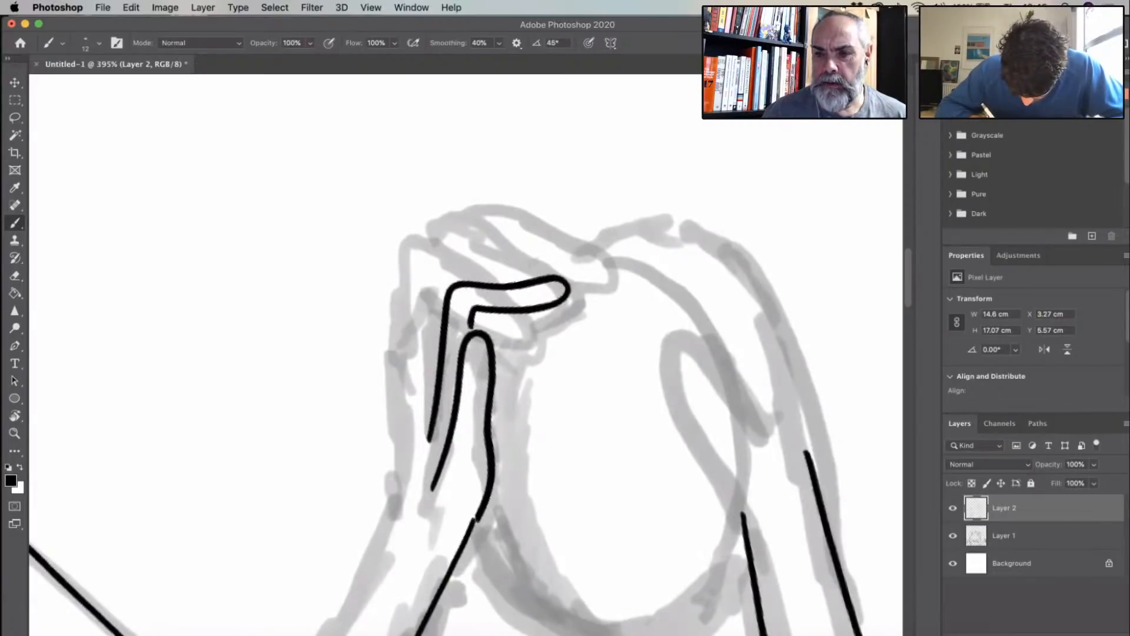
pyautogui.moveTo(571, 287)
pyautogui.mouseDown()
pyautogui.moveTo(524, 264)
pyautogui.moveTo(438, 277)
pyautogui.moveTo(431, 304)
pyautogui.mouseUp()
pyautogui.moveTo(420, 368); pyautogui.dragTo(416, 411)
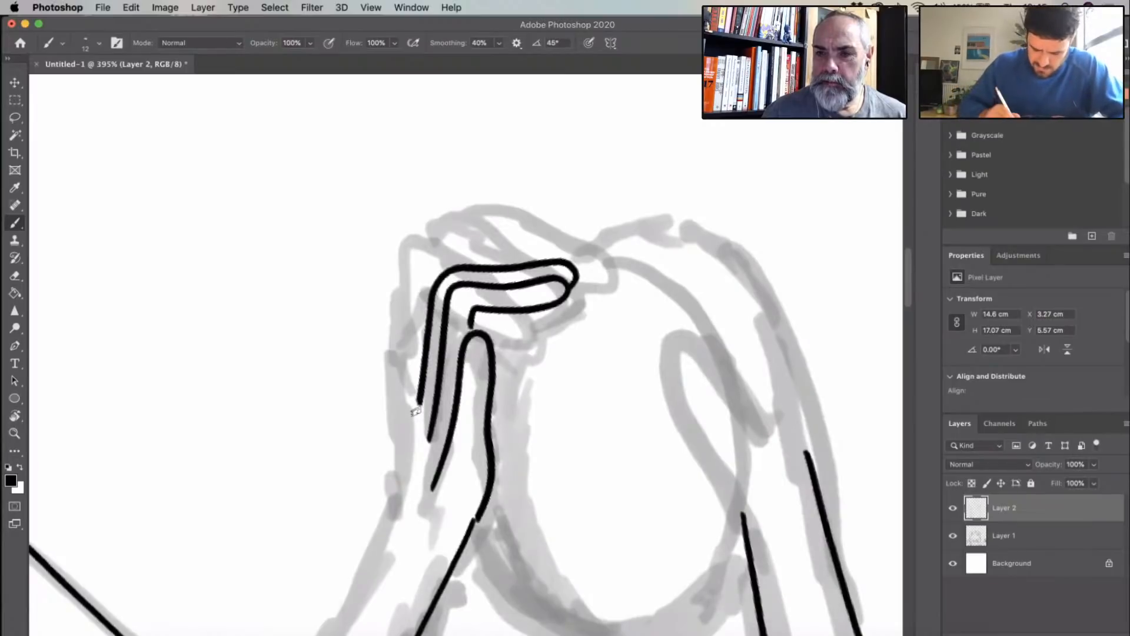
pyautogui.moveTo(422, 440); pyautogui.dragTo(428, 430)
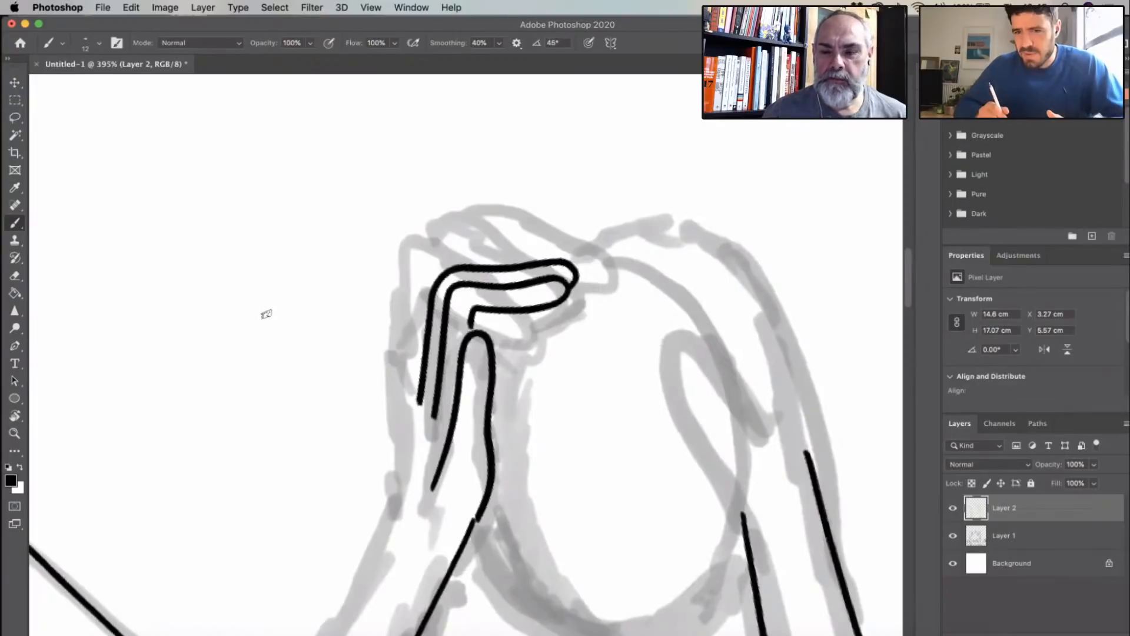
pyautogui.moveTo(576, 272)
pyautogui.mouseDown()
pyautogui.moveTo(530, 248)
pyautogui.moveTo(433, 263)
pyautogui.moveTo(414, 297)
pyautogui.moveTo(405, 388)
pyautogui.mouseUp()
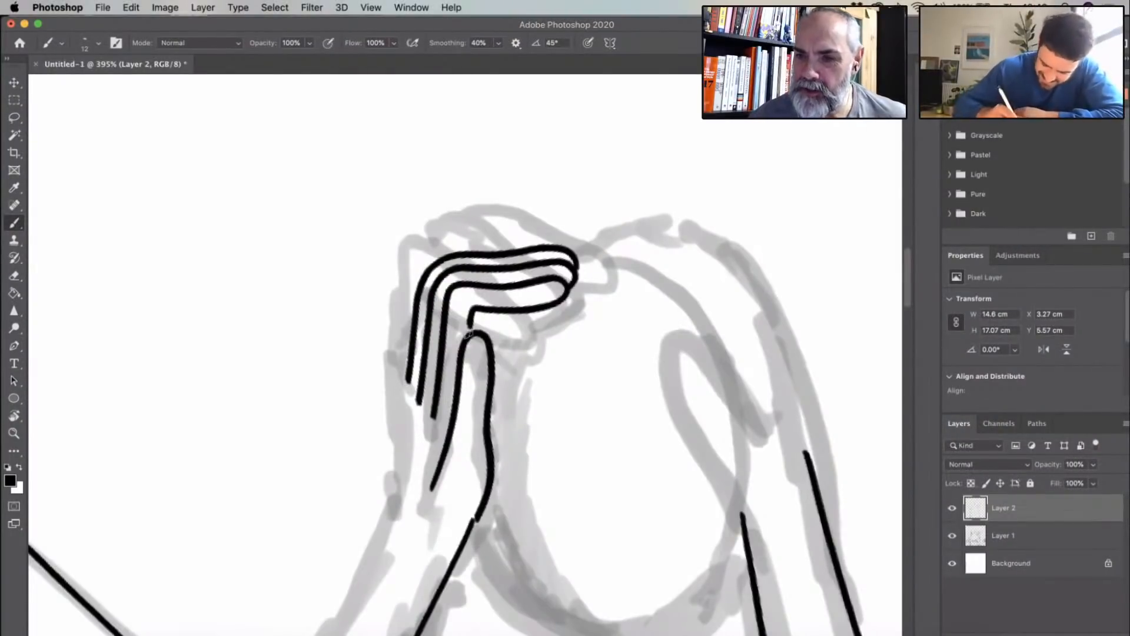
# - Ink the outer edge of the left figure's raised hand and forearm down to the near arm, and shorten the thumb's inner line
pyautogui.scroll(-5, 532, 377)
pyautogui.hscroll(-3, 533, 376)
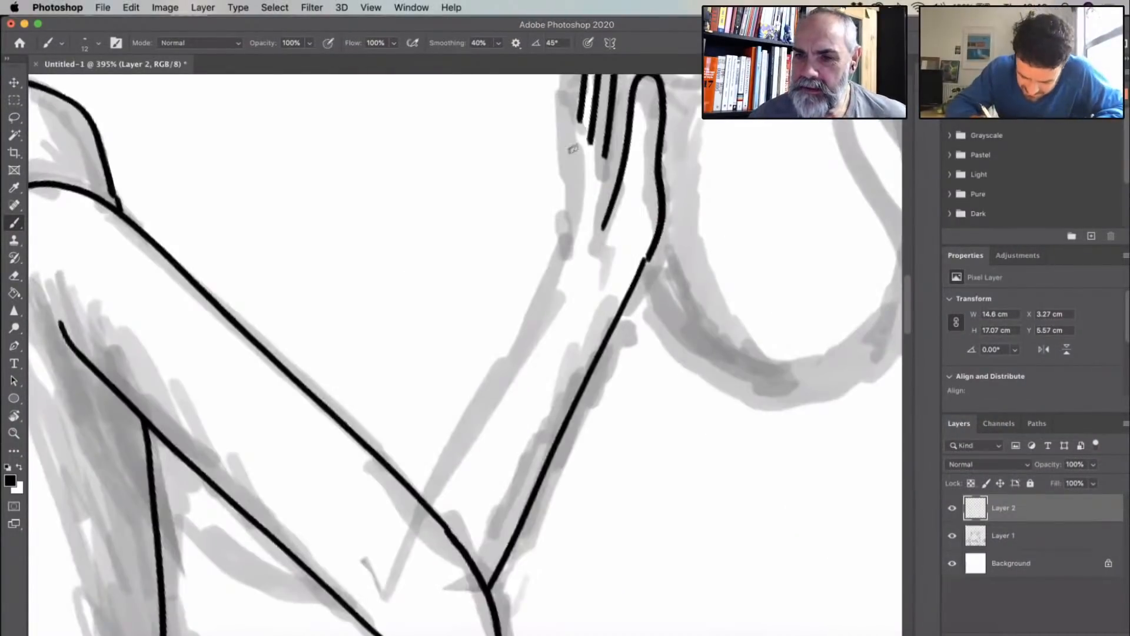
pyautogui.moveTo(579, 121)
pyautogui.mouseDown()
pyautogui.moveTo(550, 303)
pyautogui.moveTo(430, 505)
pyautogui.mouseUp()
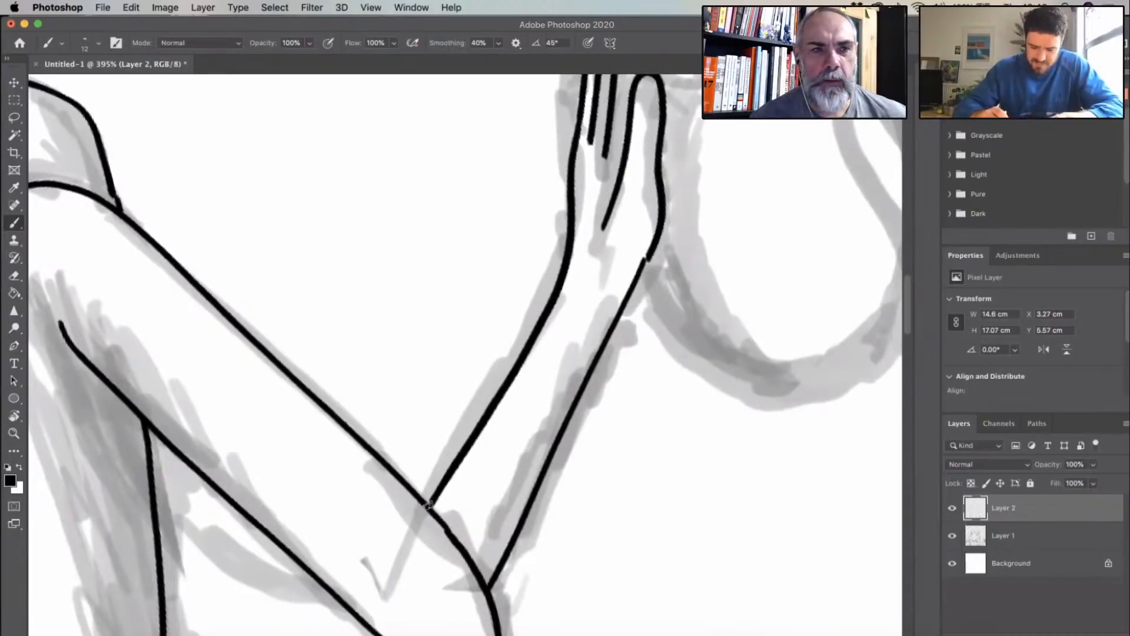
pyautogui.moveTo(605, 225)
pyautogui.mouseDown()
pyautogui.moveTo(618, 192)
pyautogui.moveTo(612, 215)
pyautogui.mouseUp()
pyautogui.press('super+z')
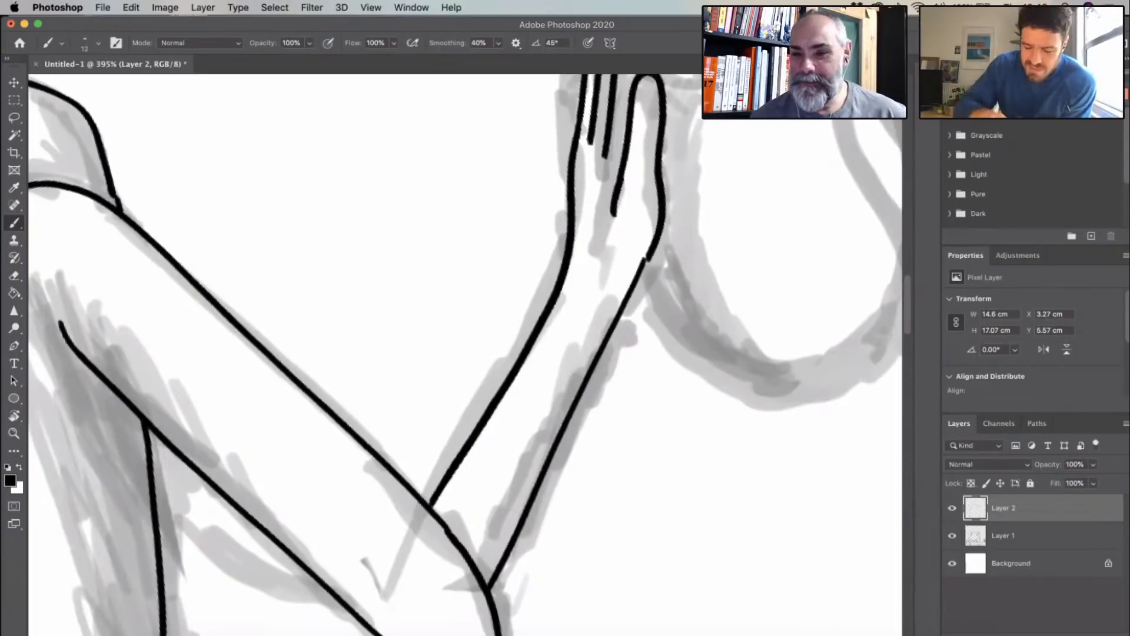
# - Ink the left figure's far upper arm edge across the gap between the torso and the bent near arm
pyautogui.scroll(-5, 509, 314)
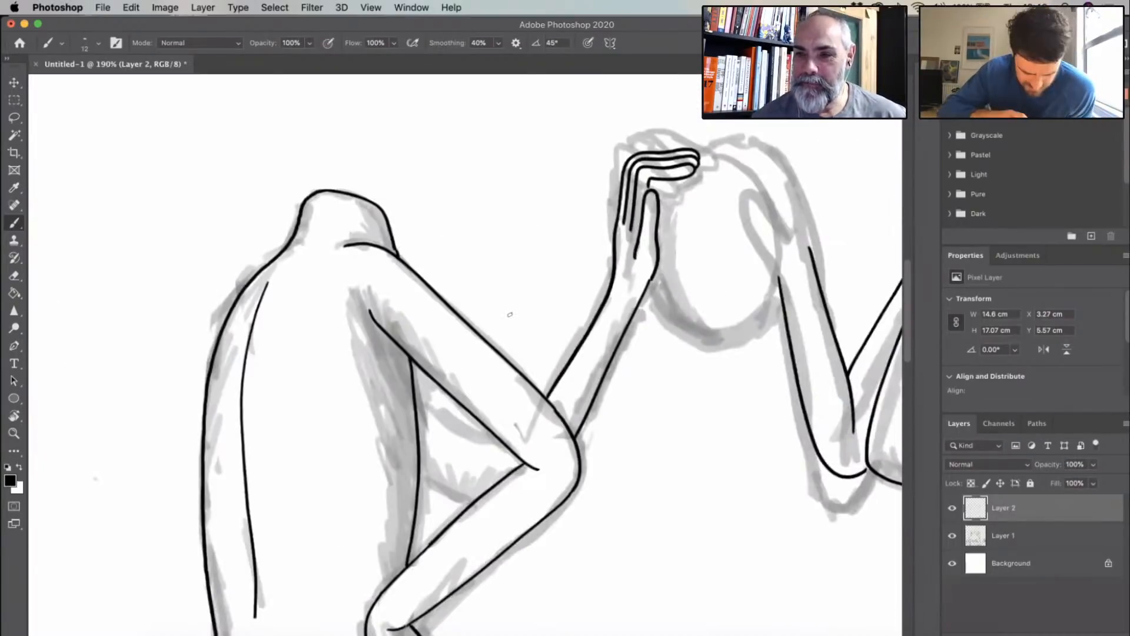
pyautogui.moveTo(509, 314); pyautogui.dragTo(435, 342)
pyautogui.moveTo(503, 417); pyautogui.dragTo(490, 269)
pyautogui.scroll(5, 489, 270)
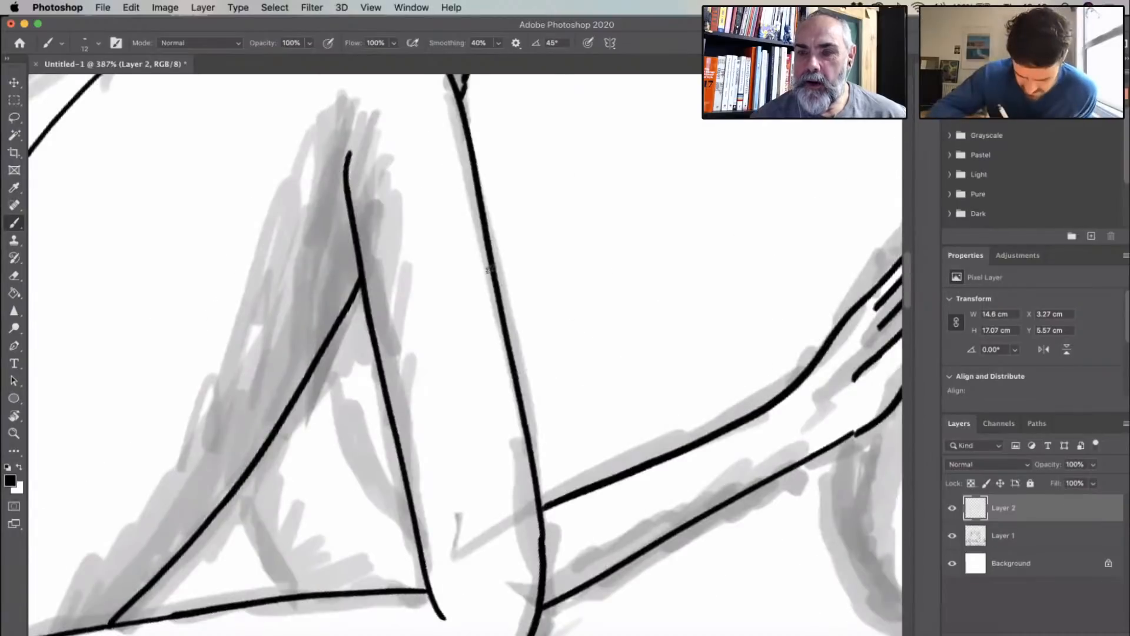
pyautogui.scroll(-4, 489, 269)
pyautogui.hscroll(-1, 489, 270)
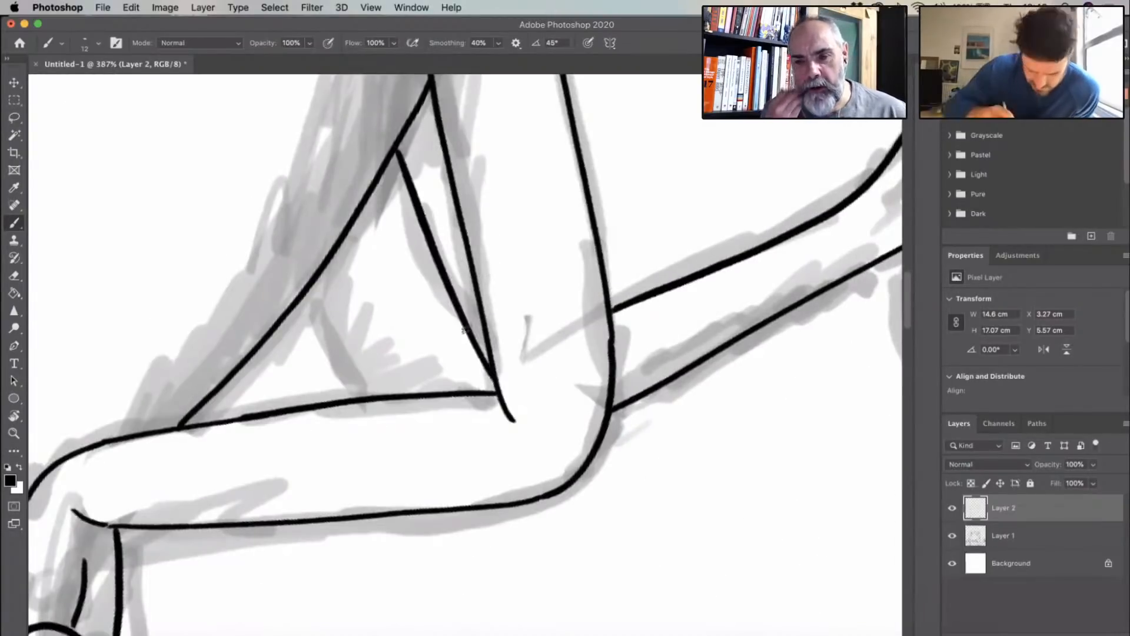
# - Replace the right figure's torso contour with a longer curve running from just below the armpit down along the back
pyautogui.scroll(-2, 752, 353)
pyautogui.scroll(-2, 678, 234)
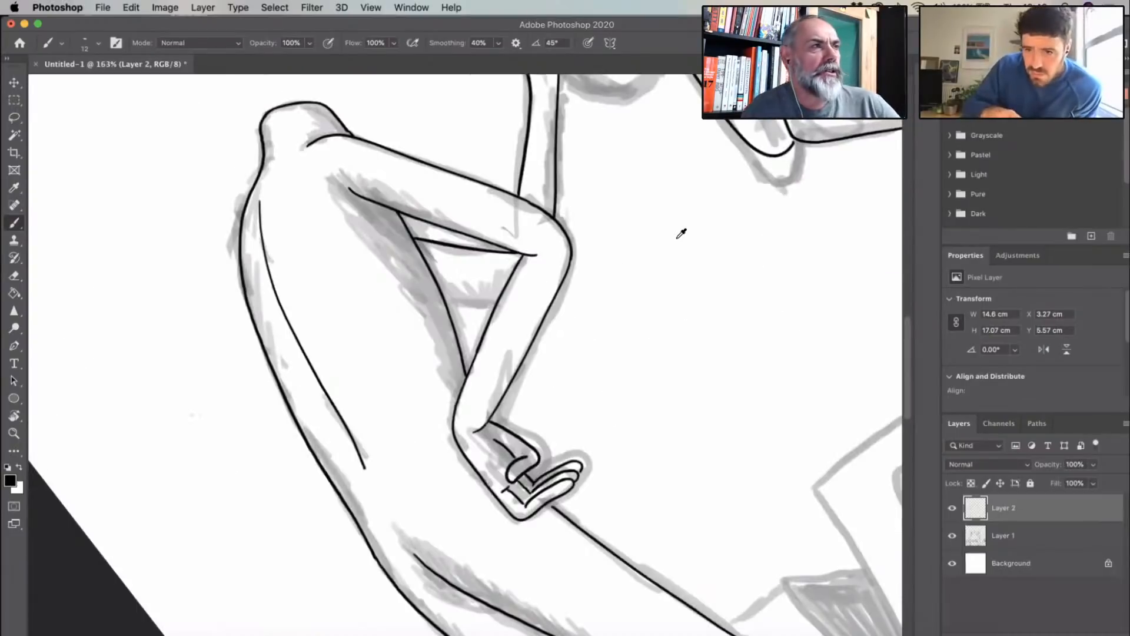
pyautogui.scroll(2, 586, 271)
pyautogui.hscroll(4, 586, 272)
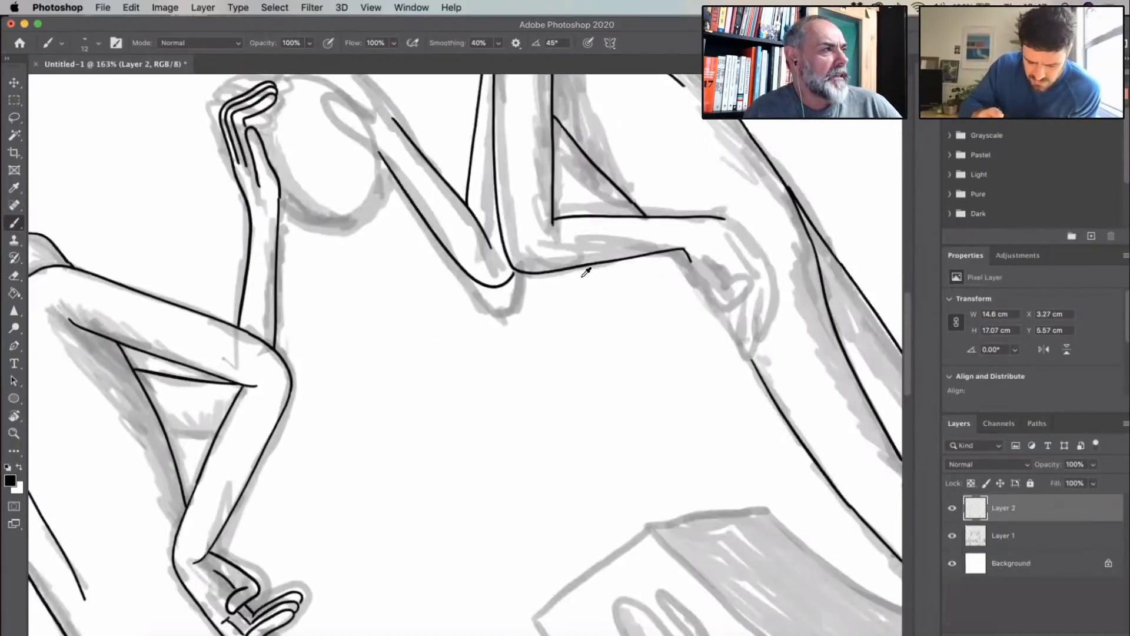
pyautogui.scroll(3, 585, 272)
pyautogui.hscroll(5, 586, 272)
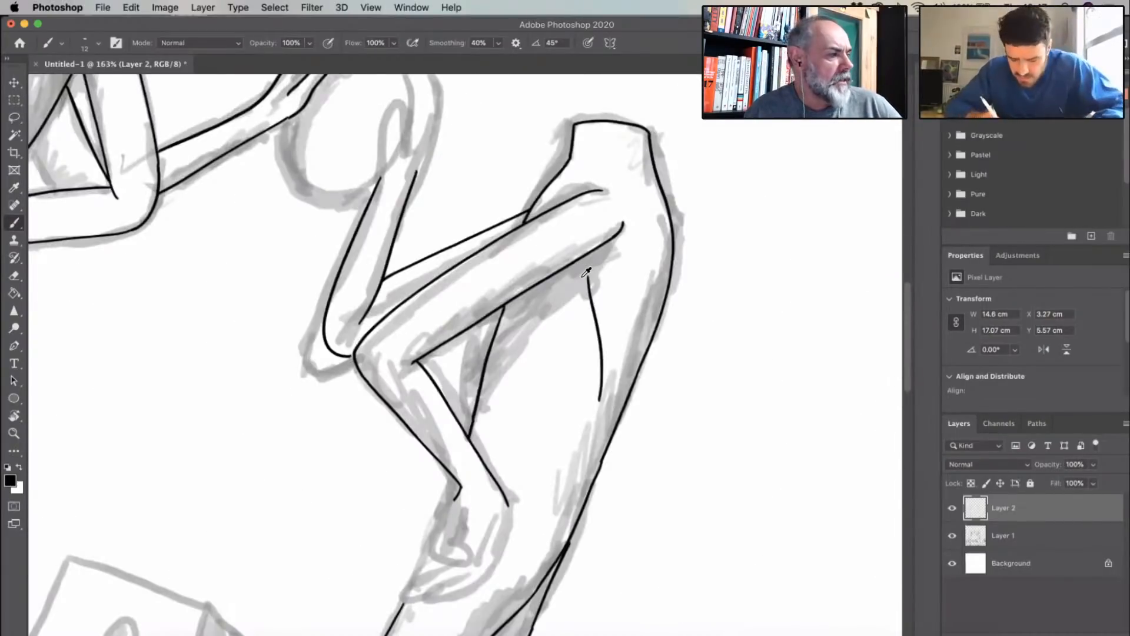
pyautogui.press('super+z')
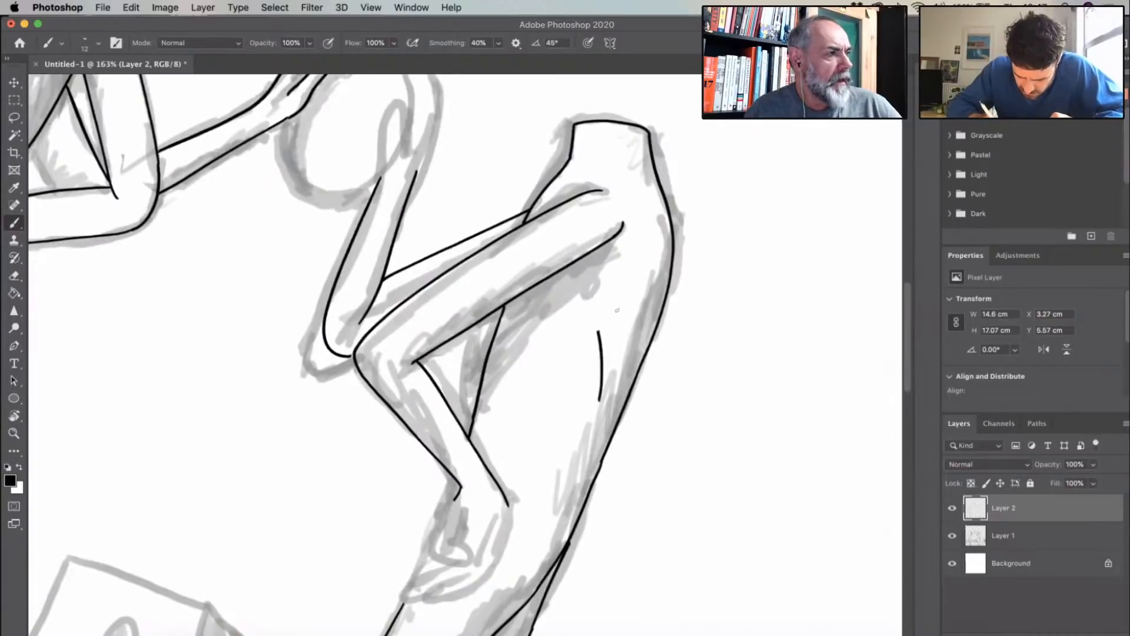
pyautogui.press('super+z')
pyautogui.moveTo(614, 253); pyautogui.dragTo(609, 388)
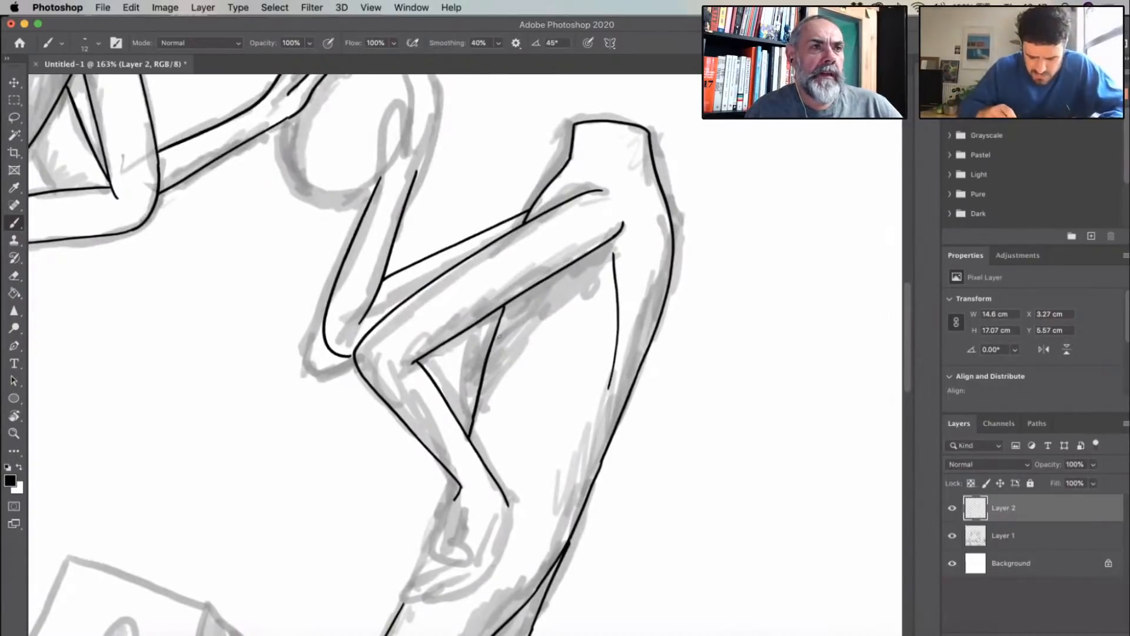
# - Try to ink the thumb and outer wrist edge of the right figure's raised hand, and undo the thumb strokes
pyautogui.scroll(-5, 650, 328)
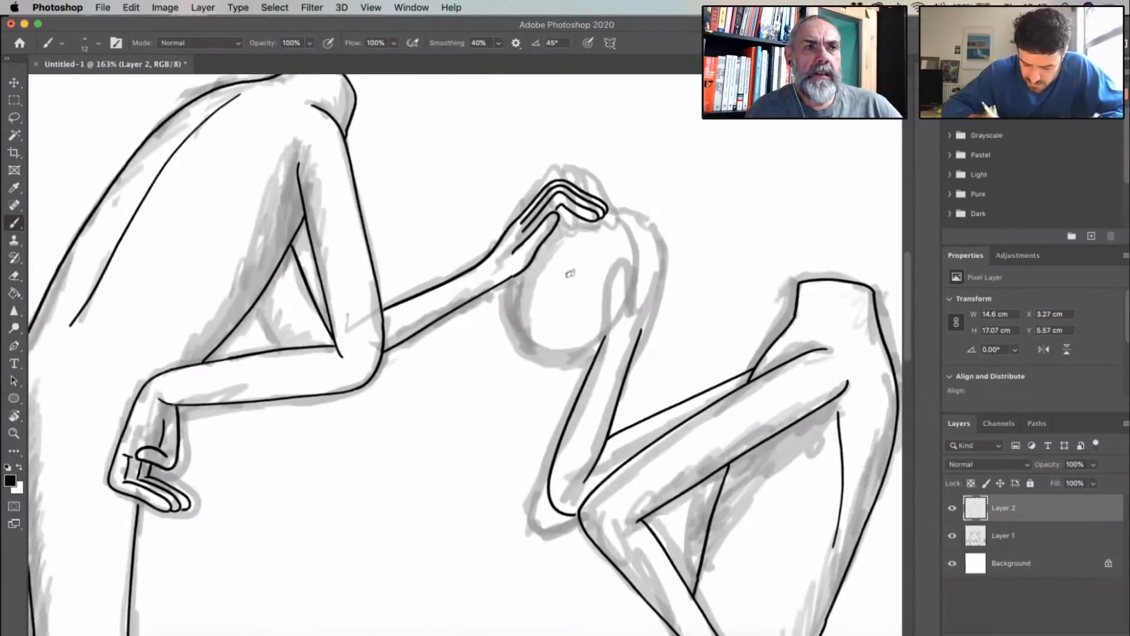
pyautogui.scroll(8, 568, 224)
pyautogui.moveTo(589, 158); pyautogui.dragTo(547, 347)
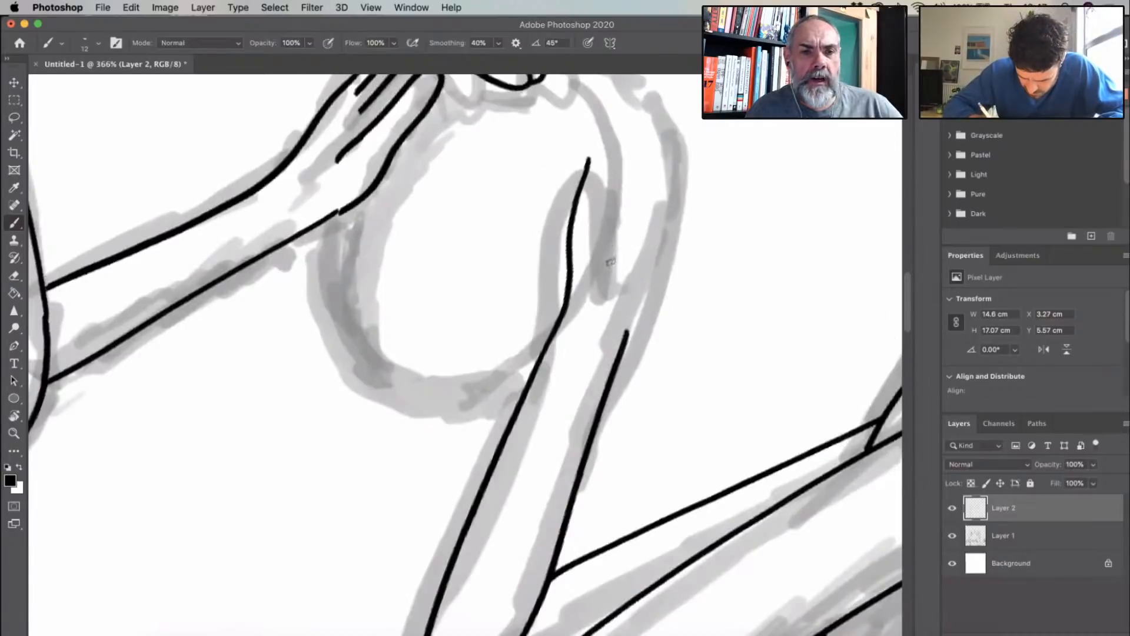
pyautogui.moveTo(588, 158); pyautogui.dragTo(613, 259)
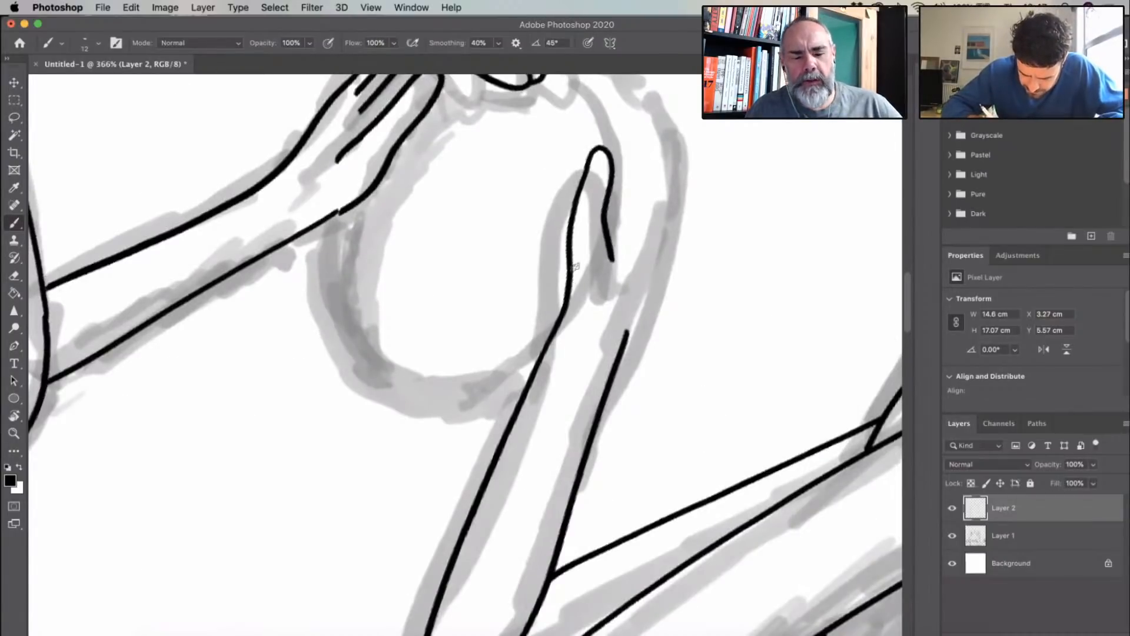
pyautogui.press('super+z')
pyautogui.press('super+z')
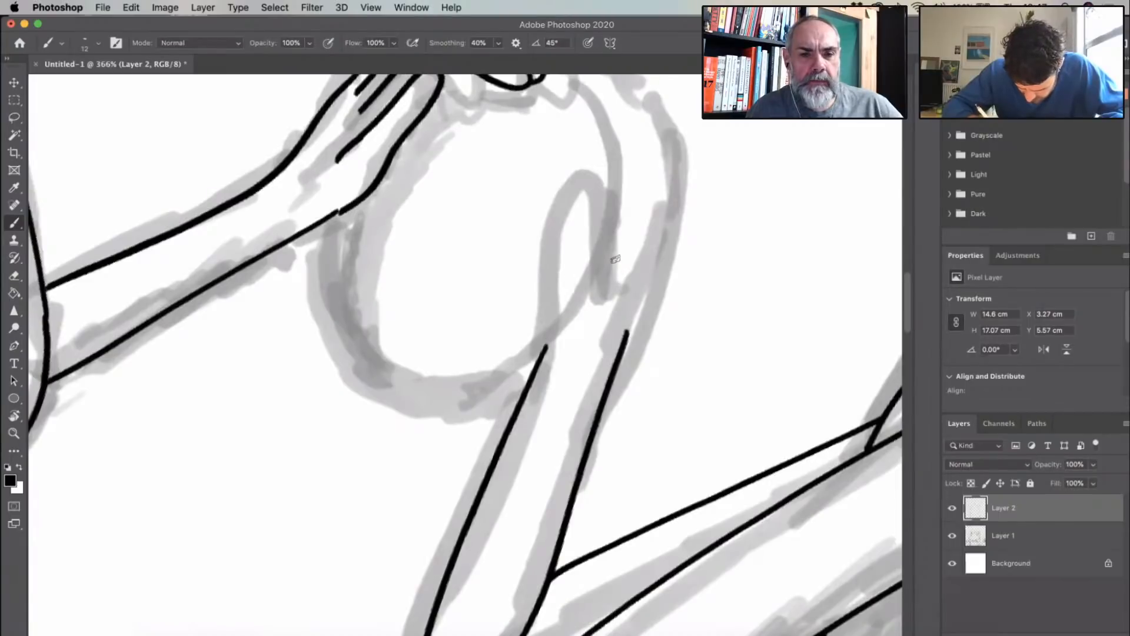
pyautogui.press('super+shift+z')
pyautogui.press('super+shift+z')
pyautogui.moveTo(676, 231); pyautogui.dragTo(624, 335)
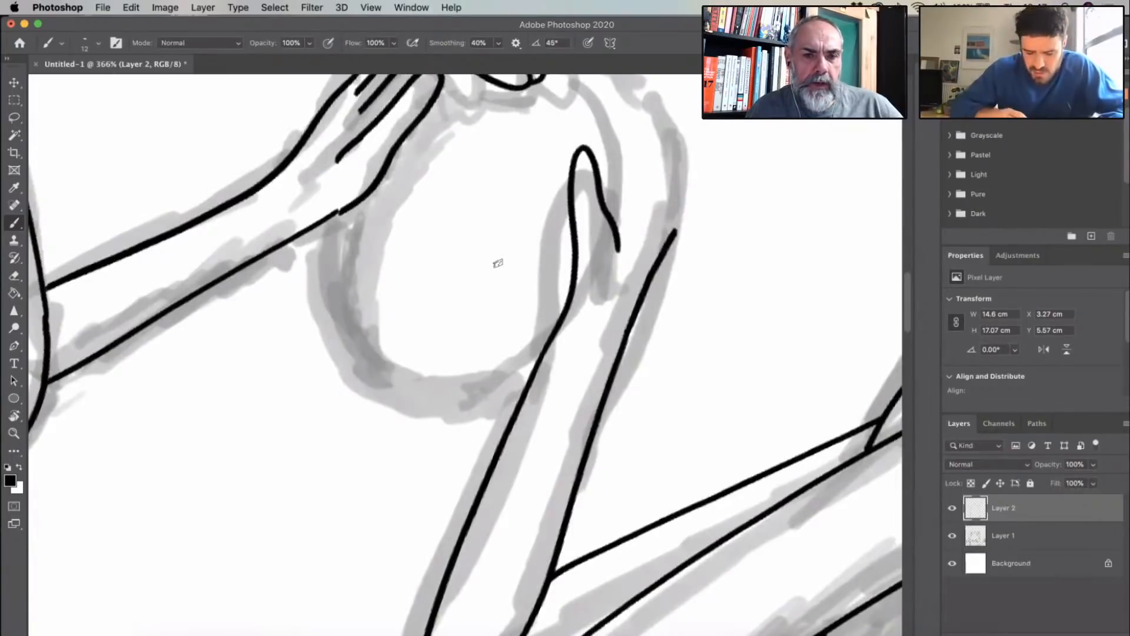
pyautogui.moveTo(498, 264); pyautogui.dragTo(291, 478)
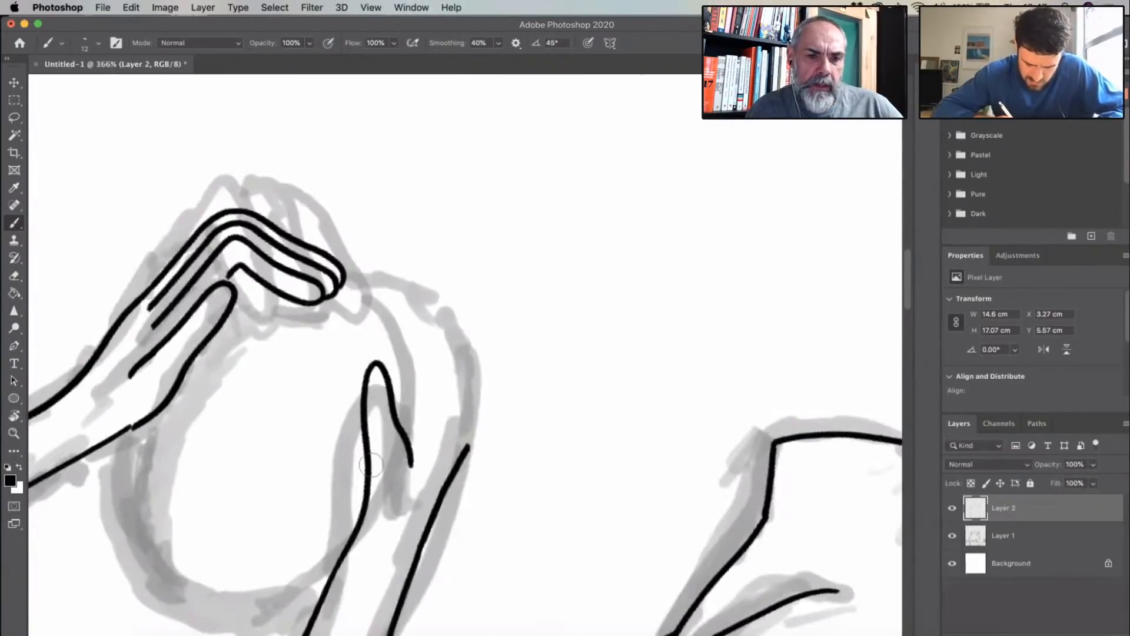
pyautogui.press('super+z')
pyautogui.press('super+z')
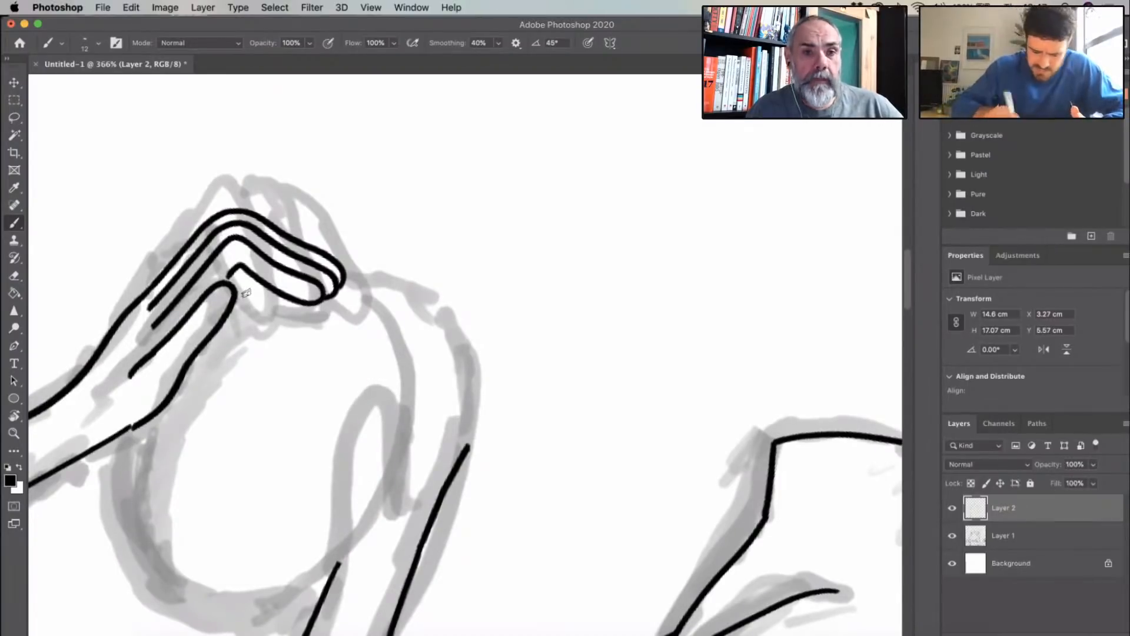
# - Ink the thumb, the upright fingers and the outer edge of the right figure's raised hand beside the oval
pyautogui.moveTo(225, 283); pyautogui.dragTo(372, 82)
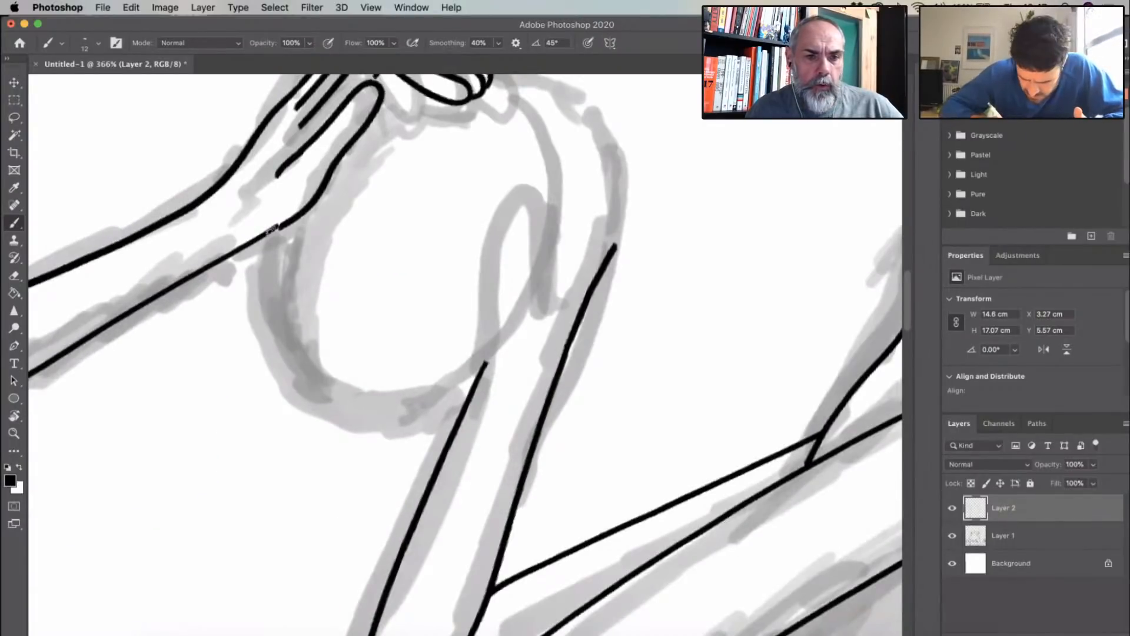
pyautogui.moveTo(486, 362)
pyautogui.mouseDown()
pyautogui.moveTo(506, 206)
pyautogui.moveTo(541, 288)
pyautogui.moveTo(562, 207)
pyautogui.moveTo(558, 141)
pyautogui.moveTo(576, 135)
pyautogui.mouseUp()
pyautogui.moveTo(584, 184)
pyautogui.mouseDown()
pyautogui.moveTo(556, 264)
pyautogui.moveTo(606, 199)
pyautogui.moveTo(581, 117)
pyautogui.moveTo(569, 121)
pyautogui.moveTo(606, 134)
pyautogui.moveTo(622, 200)
pyautogui.moveTo(622, 246)
pyautogui.moveTo(608, 259)
pyautogui.moveTo(624, 189)
pyautogui.mouseUp()
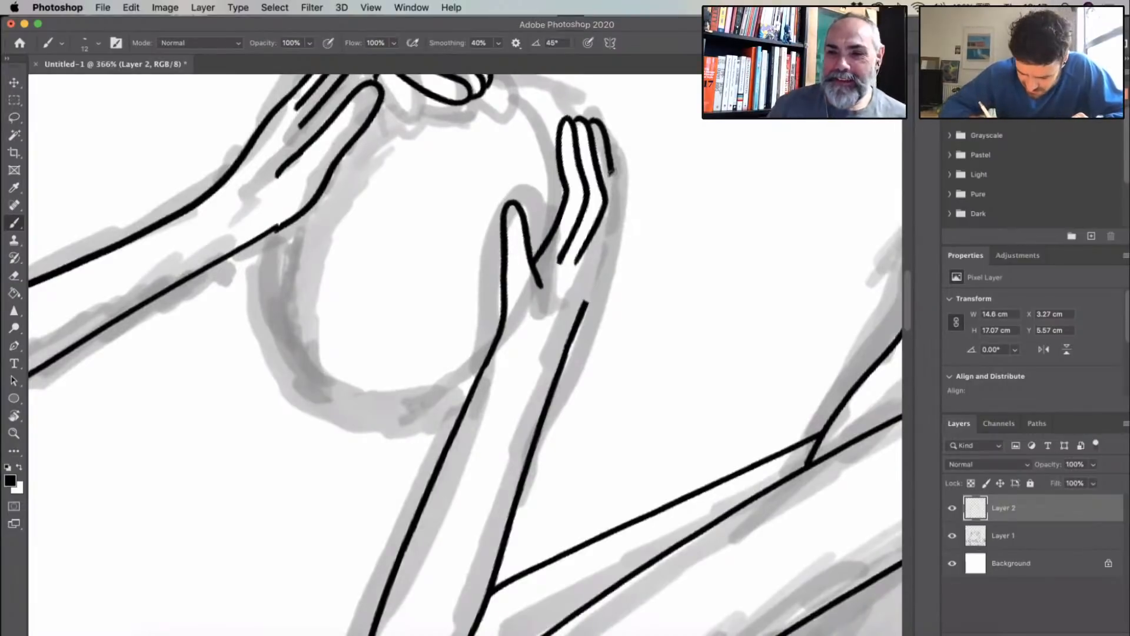
pyautogui.moveTo(593, 284)
pyautogui.mouseDown()
pyautogui.moveTo(628, 216)
pyautogui.moveTo(615, 139)
pyautogui.mouseUp()
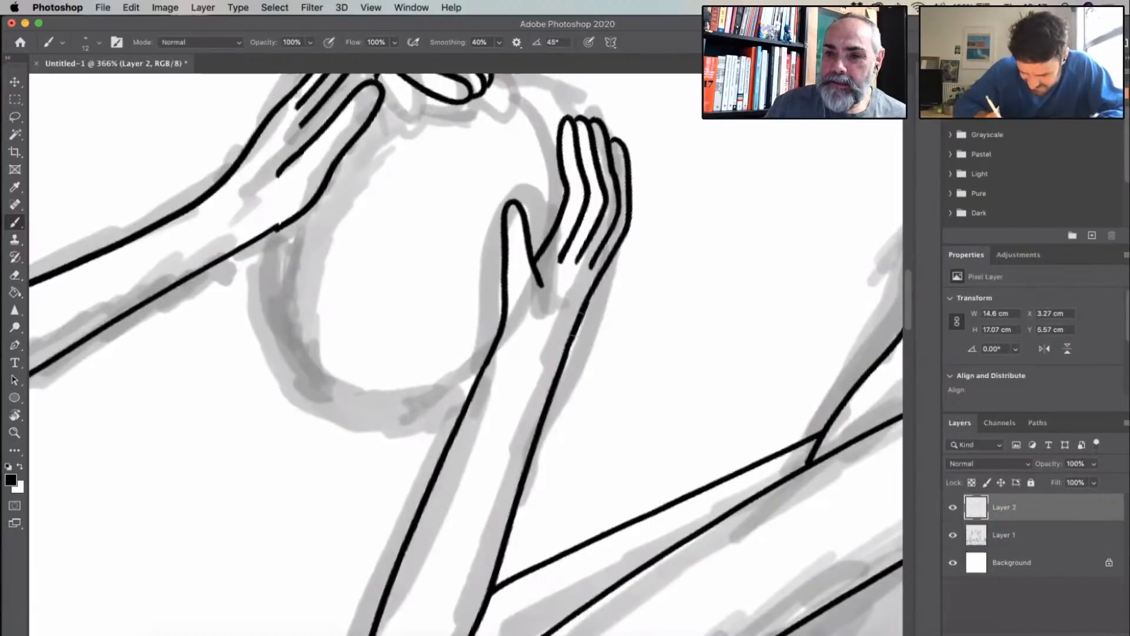
# - Erase the thumb overshoot on the right figure's raised hand and redraw the outer wrist edge down from the little finger
pyautogui.moveTo(595, 286); pyautogui.dragTo(569, 340)
pyautogui.moveTo(540, 285); pyautogui.dragTo(536, 271)
pyautogui.moveTo(564, 352); pyautogui.dragTo(546, 402)
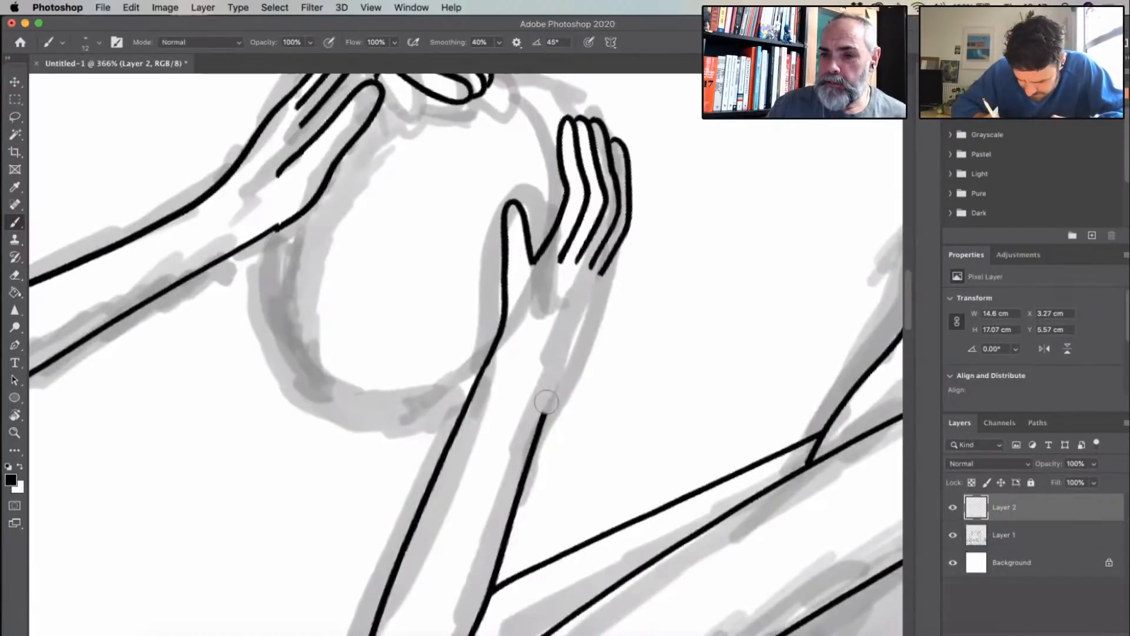
pyautogui.moveTo(600, 270); pyautogui.dragTo(545, 400)
# - Re-ink the outer edge of the right figure's raised forearm down to the elbow and trim where it meets the upper arm line
pyautogui.scroll(-1, 223, 298)
pyautogui.scroll(-5, 492, 303)
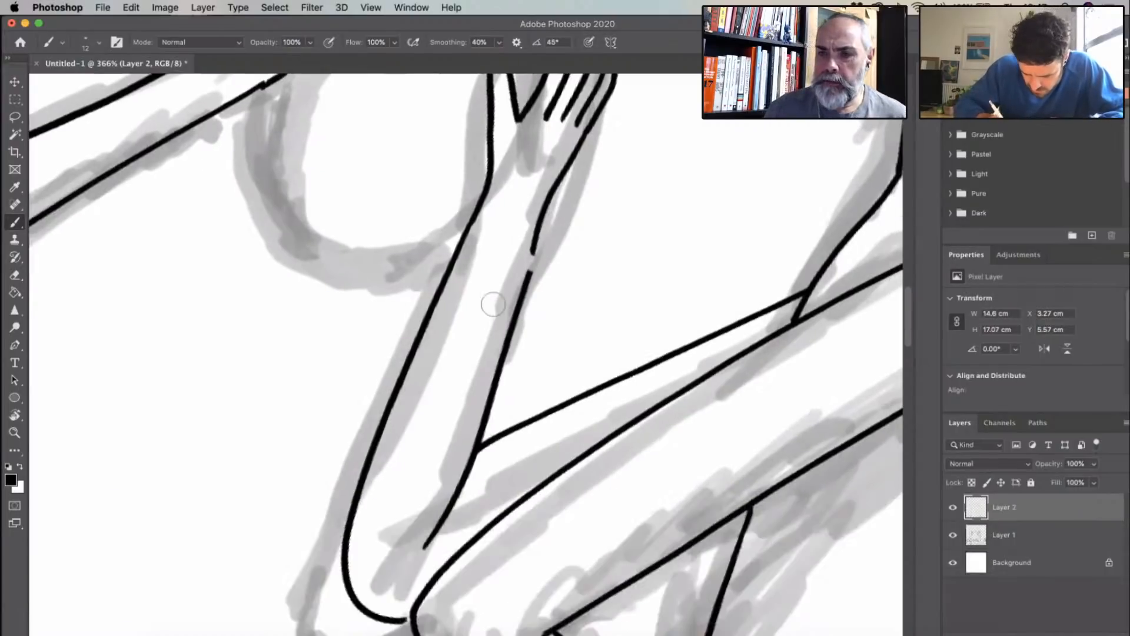
pyautogui.scroll(-2, 500, 271)
pyautogui.moveTo(521, 226); pyautogui.dragTo(417, 510)
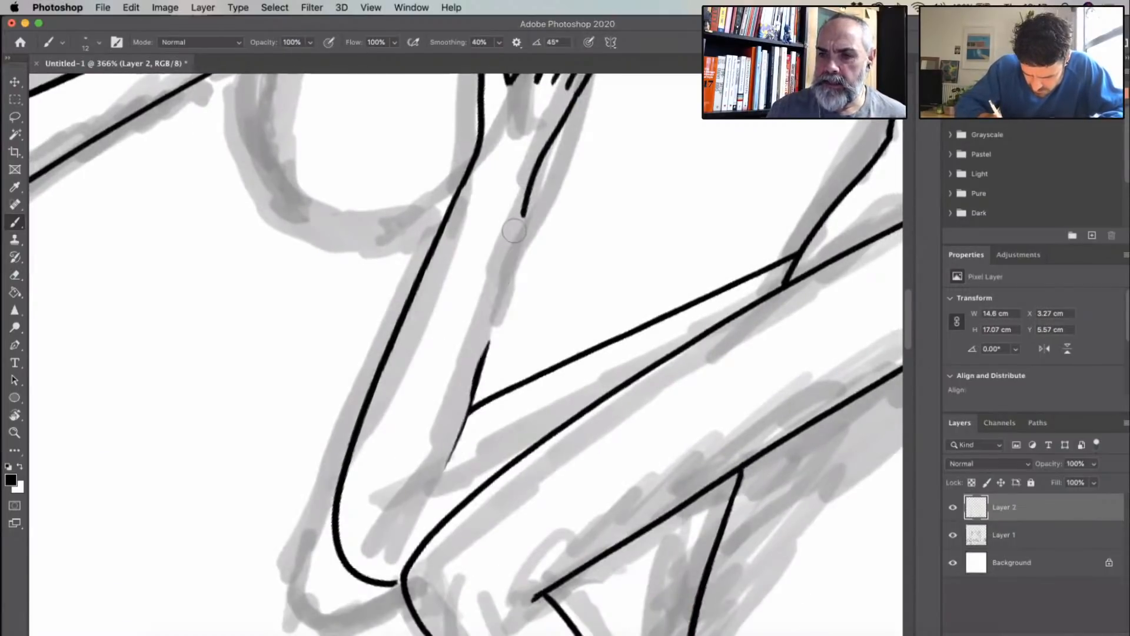
pyautogui.moveTo(452, 461)
pyautogui.mouseDown()
pyautogui.moveTo(532, 178)
pyautogui.moveTo(424, 513)
pyautogui.mouseUp()
pyautogui.moveTo(472, 412); pyautogui.dragTo(483, 404)
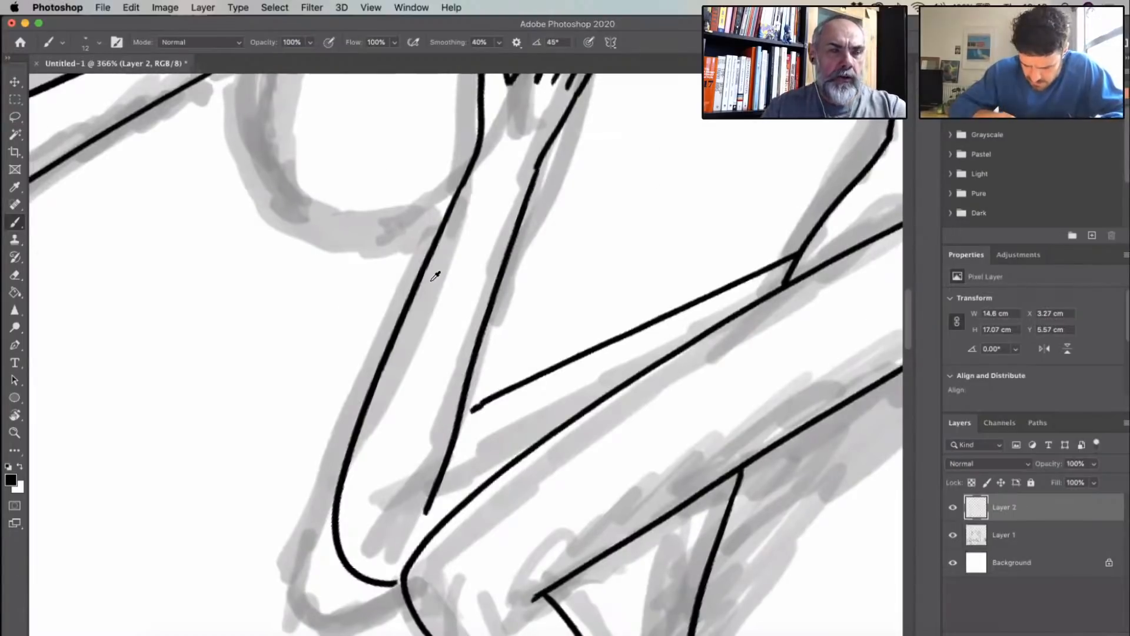
# - Replace the right figure's raised thumb and fingers with a simpler side-view hand showing one finger, the palm edge and the outer wrist
pyautogui.scroll(-3, 439, 270)
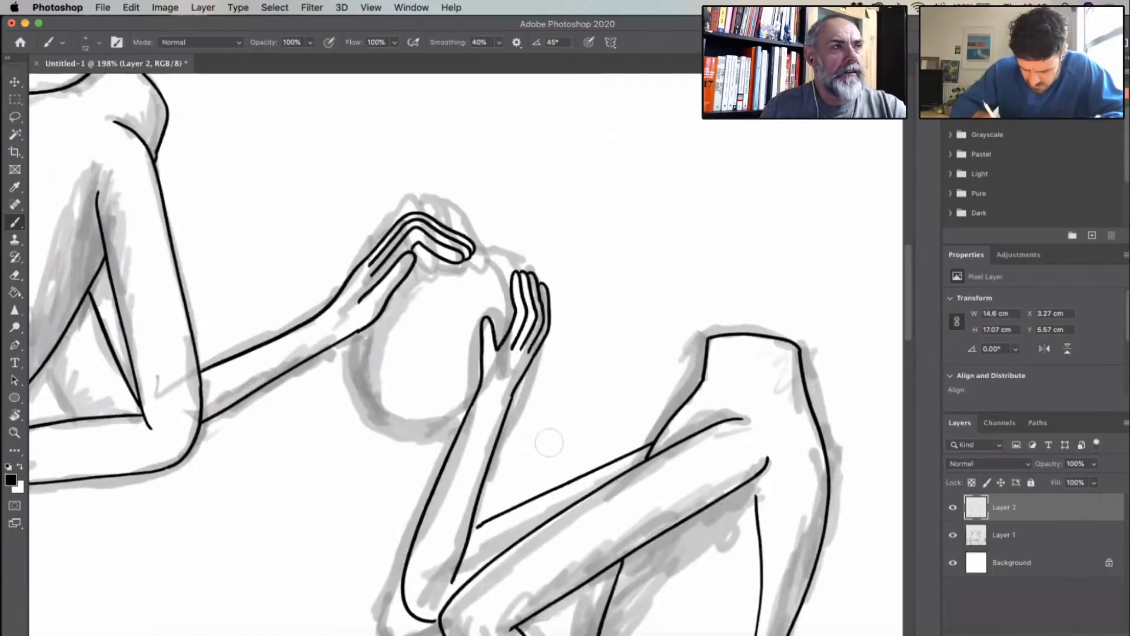
pyautogui.scroll(4, 510, 323)
pyautogui.moveTo(578, 224); pyautogui.dragTo(521, 223)
pyautogui.press('super+z')
pyautogui.press('super+z')
pyautogui.press('super+z')
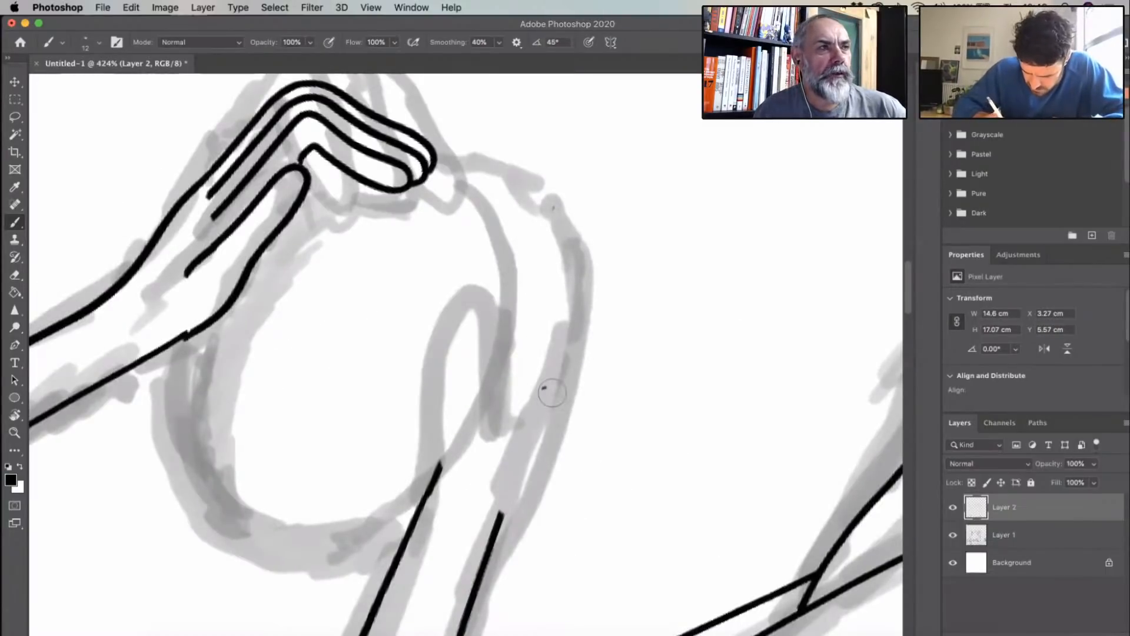
pyautogui.moveTo(518, 443)
pyautogui.mouseDown()
pyautogui.moveTo(558, 279)
pyautogui.moveTo(551, 251)
pyautogui.moveTo(532, 264)
pyautogui.moveTo(527, 305)
pyautogui.moveTo(540, 343)
pyautogui.moveTo(528, 331)
pyautogui.moveTo(501, 358)
pyautogui.moveTo(478, 421)
pyautogui.mouseUp()
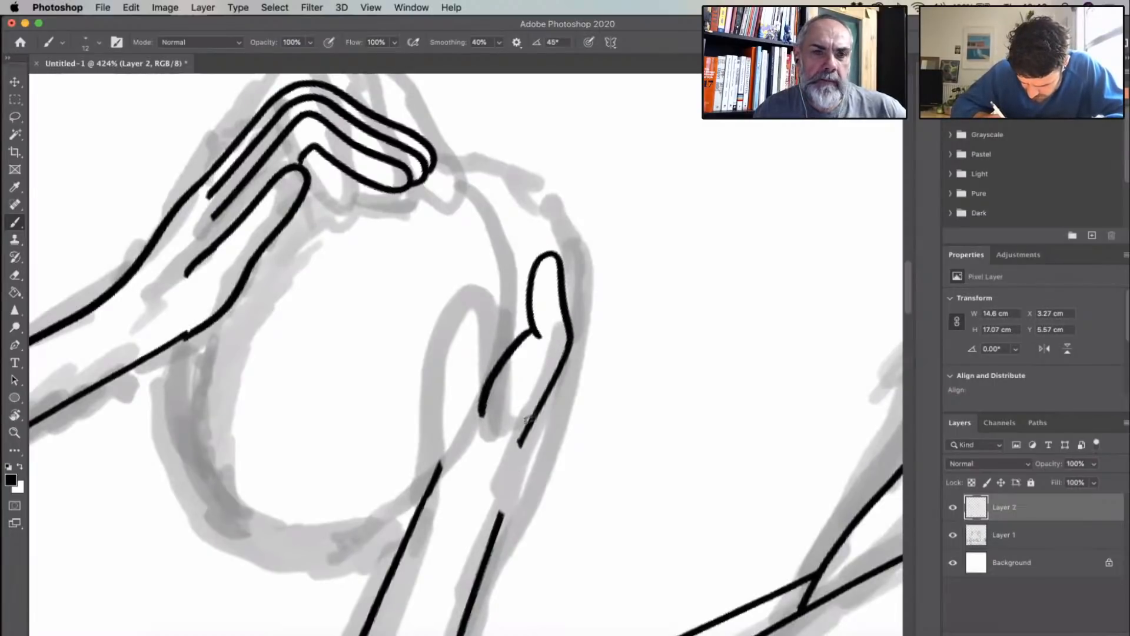
pyautogui.moveTo(520, 442); pyautogui.dragTo(501, 511)
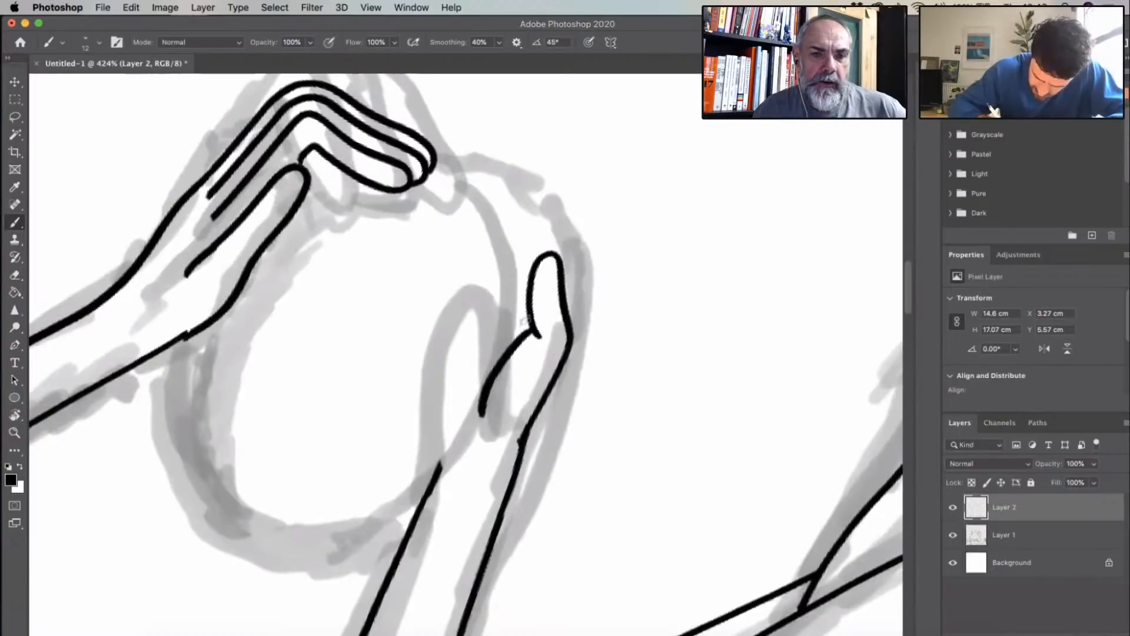
# - Ink the oval's upper edge between the two hands and its lower edge from the left figure's wrist to the right forearm
pyautogui.moveTo(434, 167); pyautogui.dragTo(533, 334)
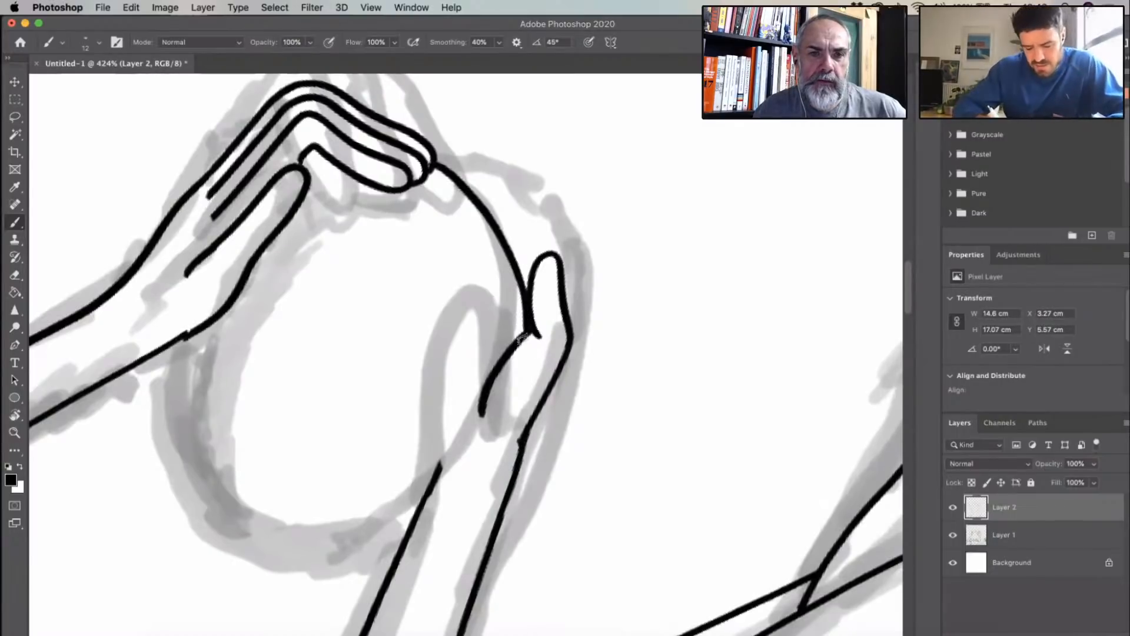
pyautogui.press('super+z')
pyautogui.moveTo(436, 156)
pyautogui.mouseDown()
pyautogui.moveTo(502, 206)
pyautogui.moveTo(533, 260)
pyautogui.mouseUp()
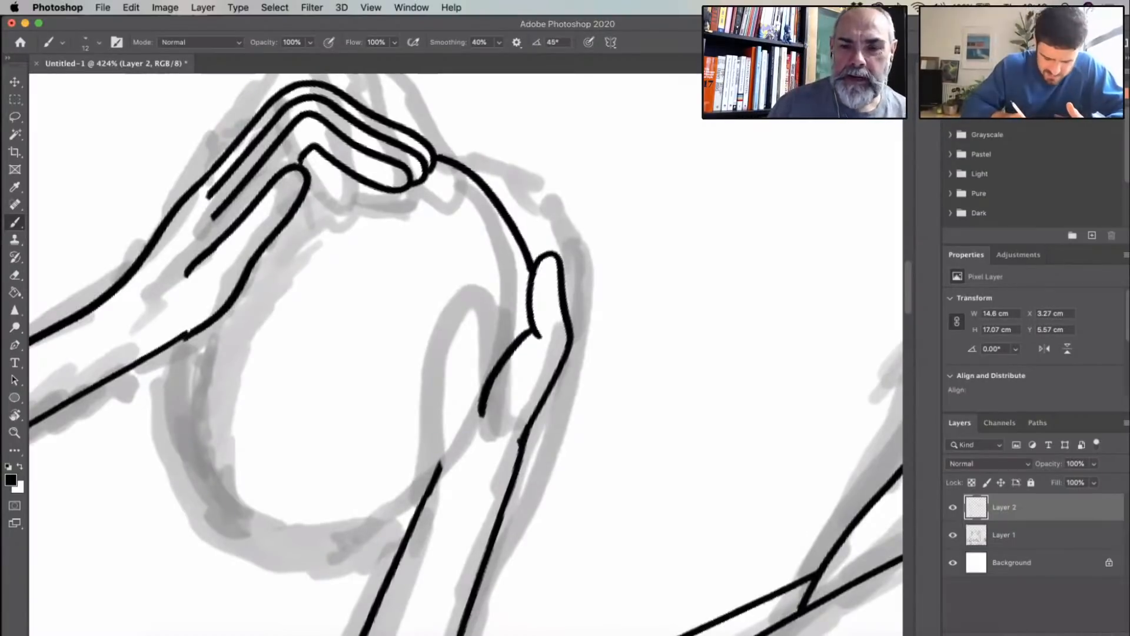
pyautogui.moveTo(187, 336)
pyautogui.mouseDown()
pyautogui.moveTo(197, 481)
pyautogui.moveTo(303, 546)
pyautogui.moveTo(371, 546)
pyautogui.moveTo(411, 525)
pyautogui.mouseUp()
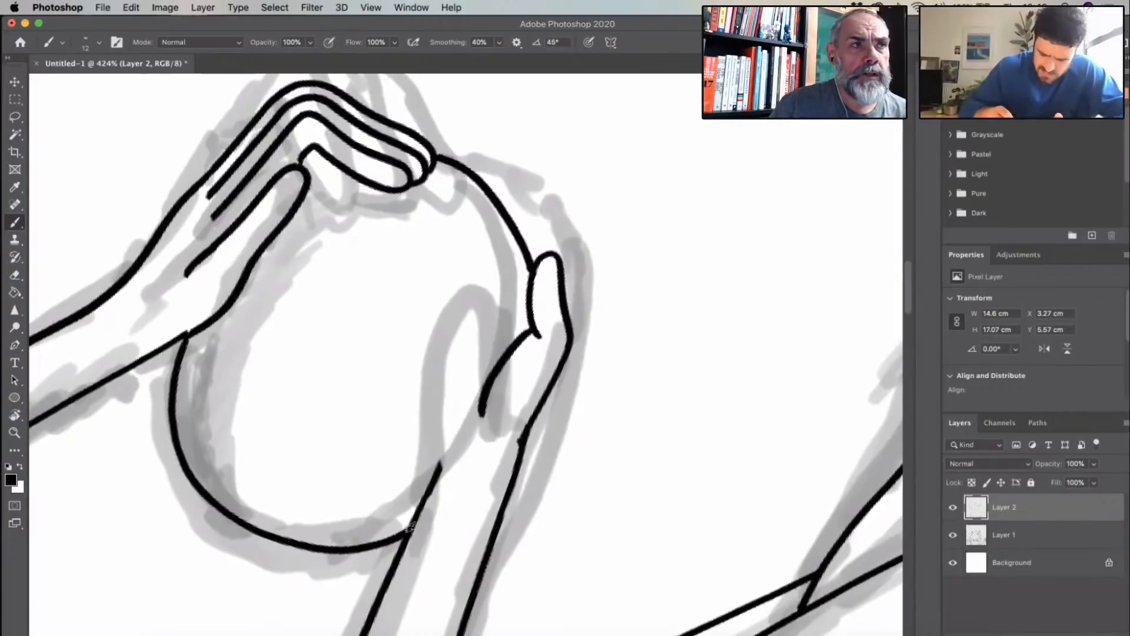
# - Redraw the oval's lower edge as one curve from the left figure's wrist around to the right figure's palm
pyautogui.scroll(-4, 609, 336)
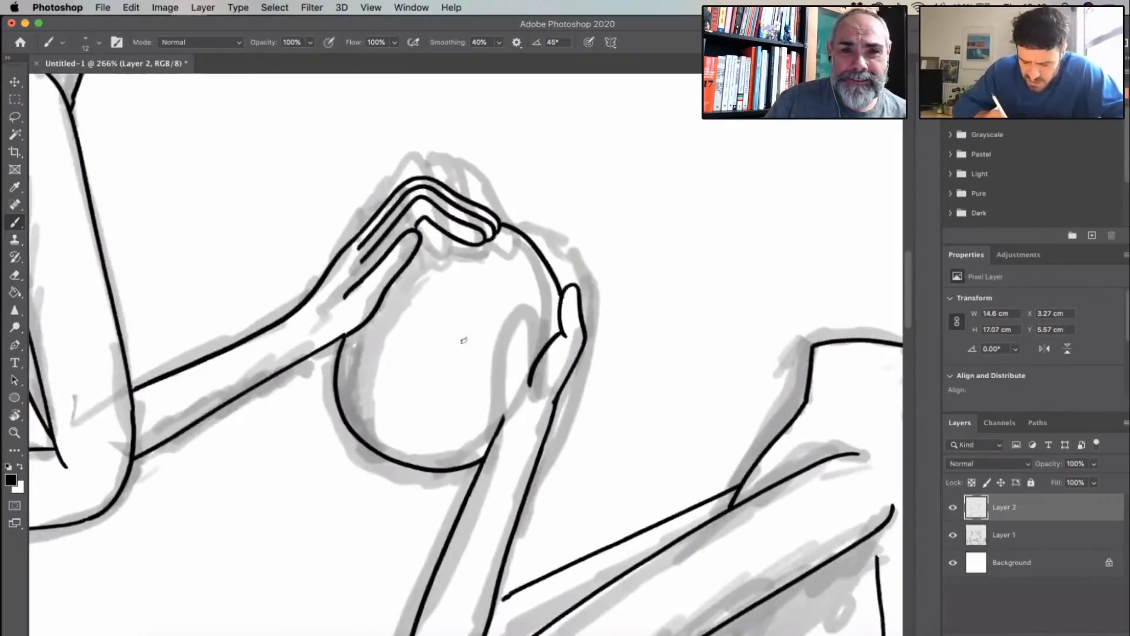
pyautogui.scroll(-5, 464, 340)
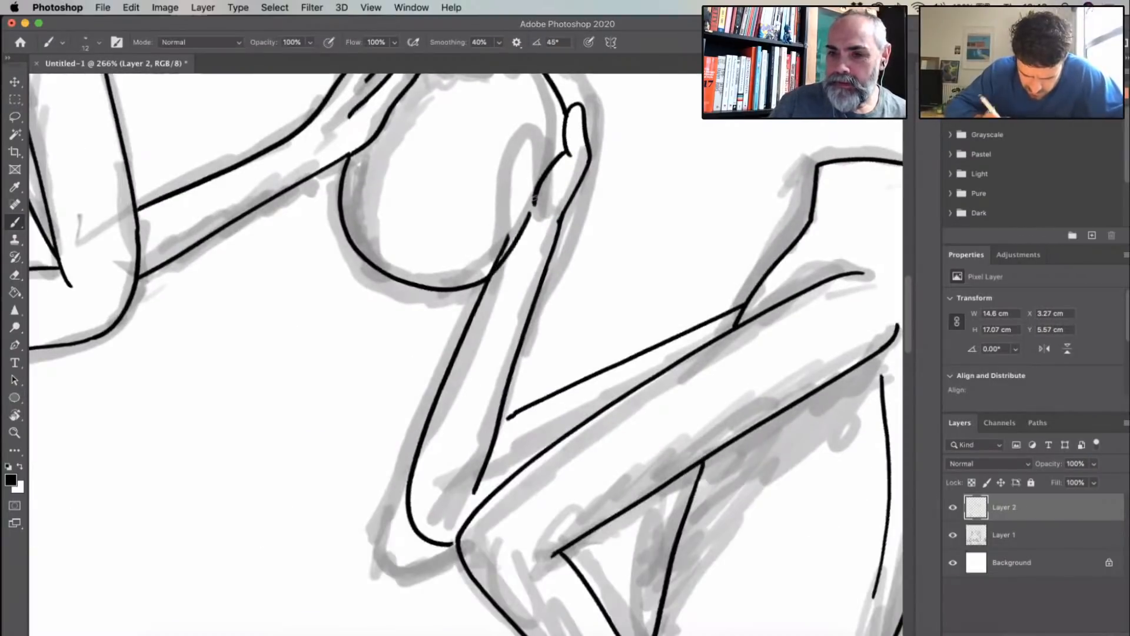
pyautogui.moveTo(534, 199)
pyautogui.mouseDown()
pyautogui.moveTo(483, 282)
pyautogui.moveTo(469, 286)
pyautogui.moveTo(434, 289)
pyautogui.moveTo(379, 267)
pyautogui.moveTo(349, 227)
pyautogui.mouseUp()
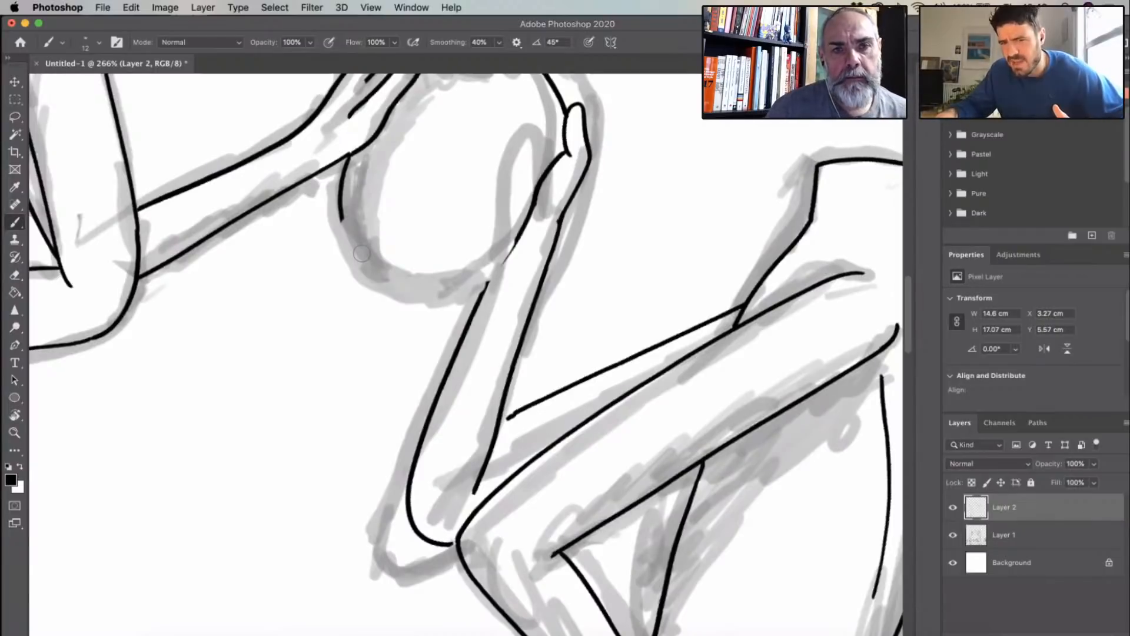
pyautogui.press('super+z')
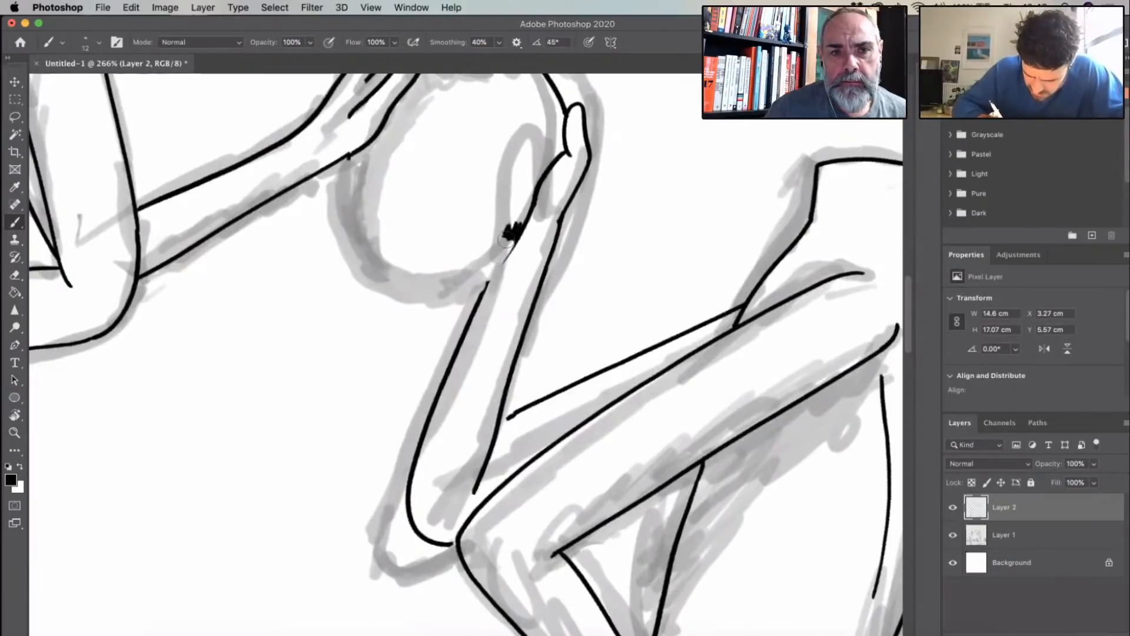
pyautogui.press('super+z')
pyautogui.moveTo(537, 197)
pyautogui.mouseDown()
pyautogui.moveTo(511, 259)
pyautogui.moveTo(483, 282)
pyautogui.mouseUp()
pyautogui.moveTo(349, 154)
pyautogui.mouseDown()
pyautogui.moveTo(341, 183)
pyautogui.moveTo(376, 280)
pyautogui.moveTo(465, 297)
pyautogui.moveTo(492, 278)
pyautogui.mouseUp()
# - Ink a second finger of the right figure's raised hand curving over the oval's upper edge
pyautogui.moveTo(570, 92); pyautogui.dragTo(460, 291)
pyautogui.moveTo(435, 249); pyautogui.dragTo(464, 302)
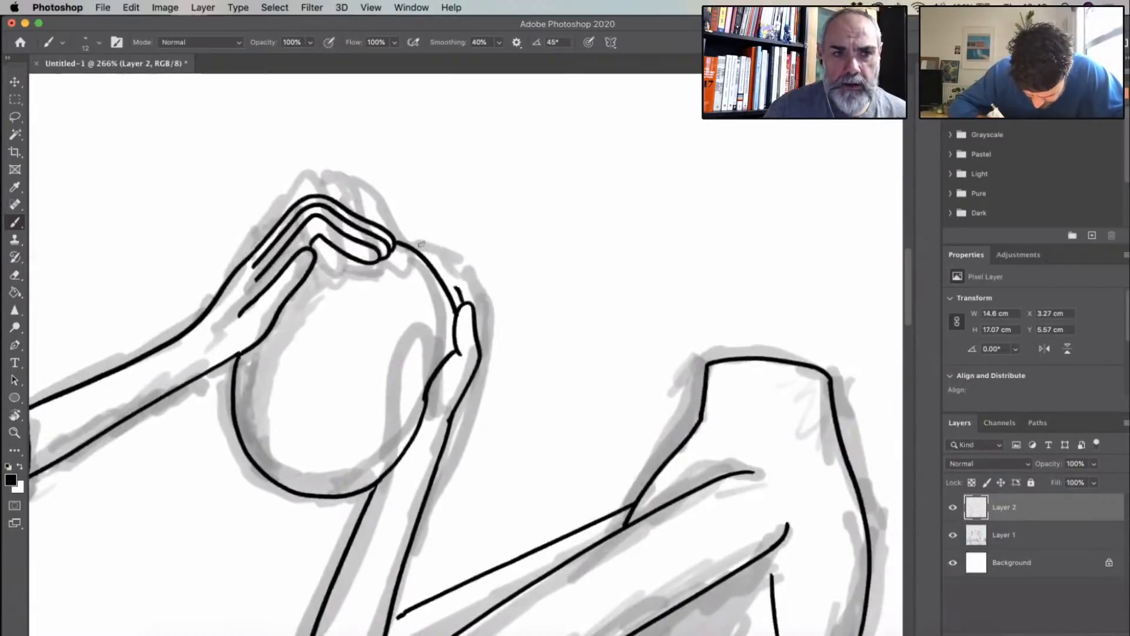
pyautogui.moveTo(432, 248); pyautogui.dragTo(418, 251)
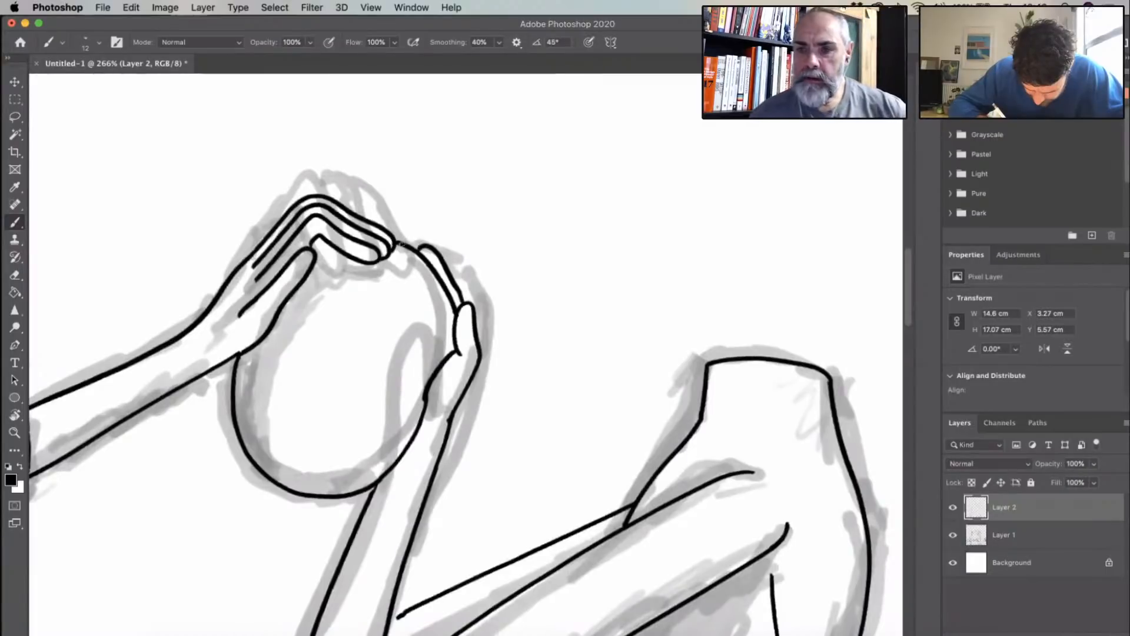
# - Re-ink the right figure's far upper arm edge at a lower angle so it joins the raised forearm's outer line
pyautogui.scroll(-5, 610, 328)
pyautogui.hscroll(-5, 610, 328)
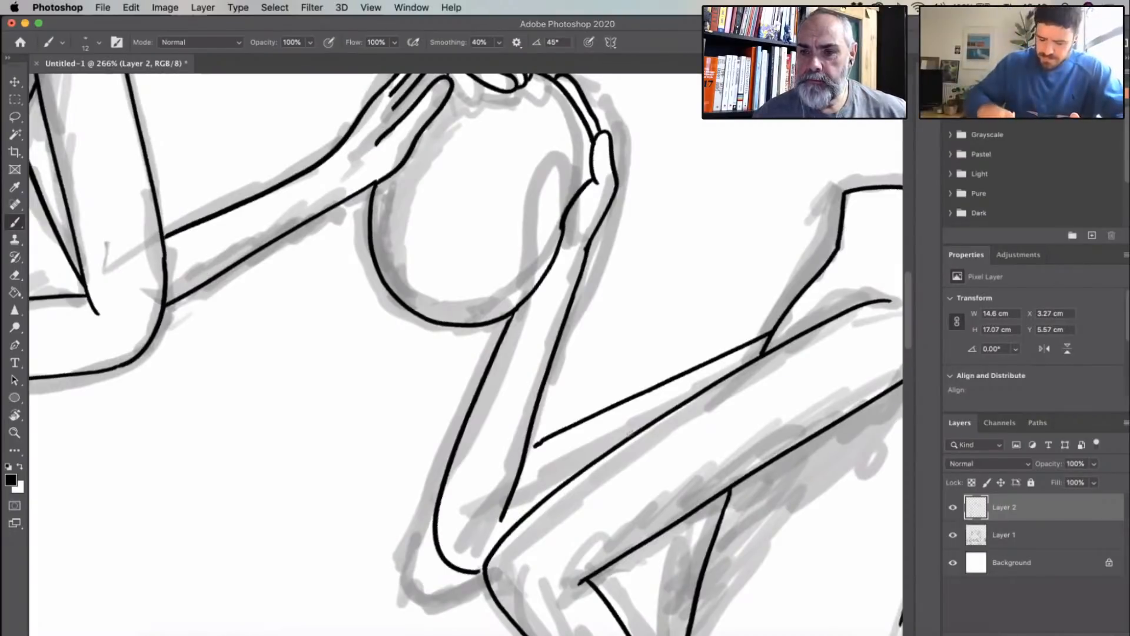
pyautogui.scroll(-5, 518, 414)
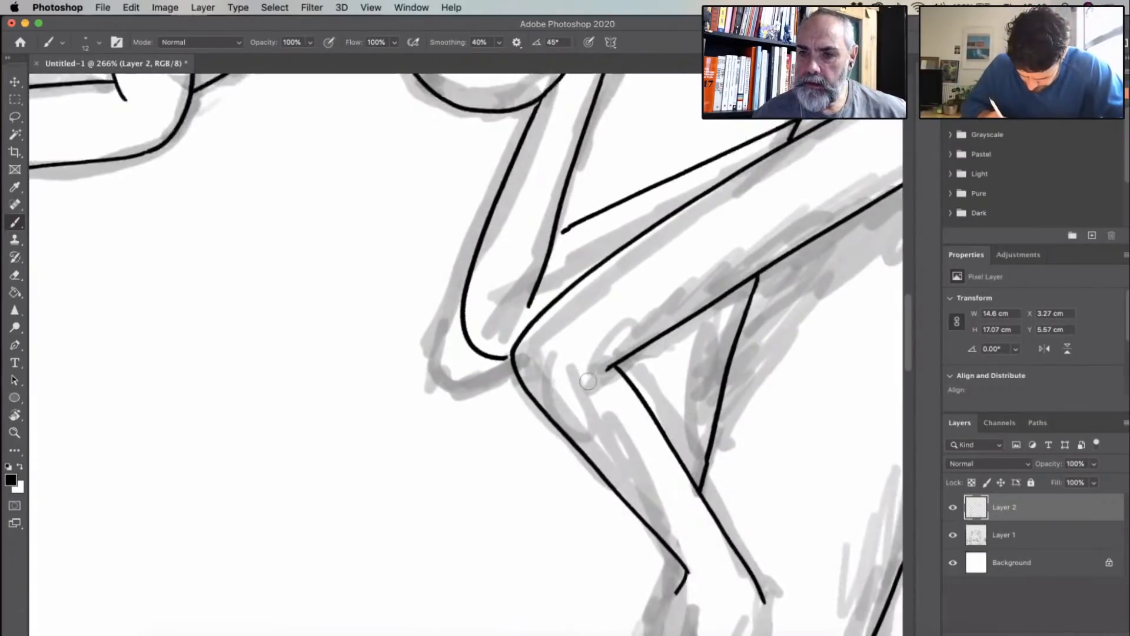
pyautogui.scroll(4, 667, 343)
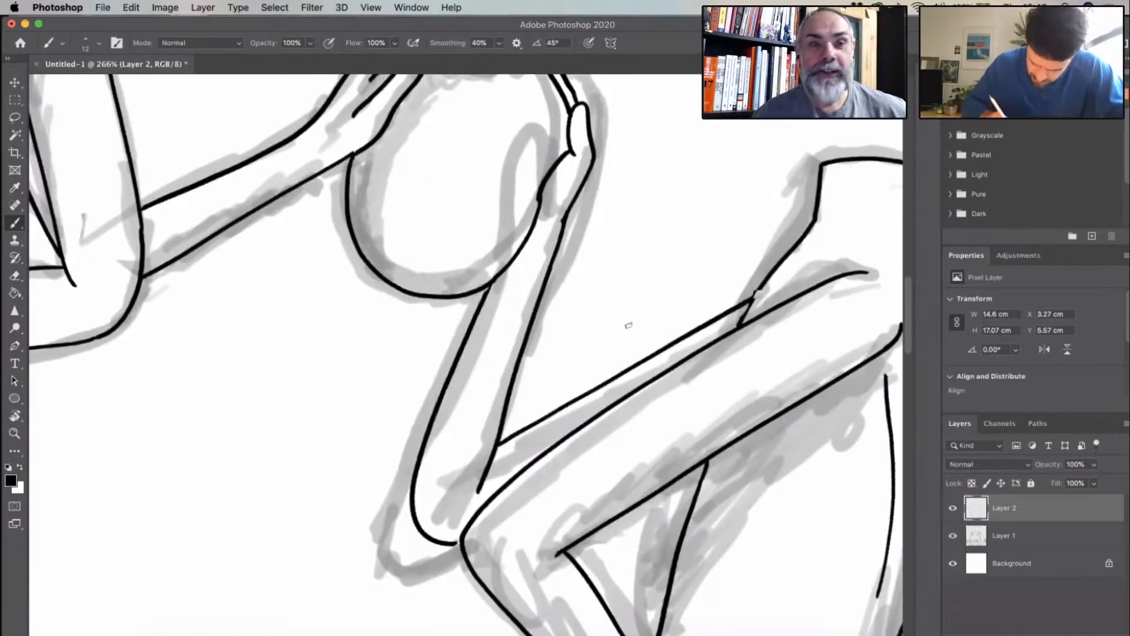
pyautogui.scroll(-2, 492, 413)
pyautogui.scroll(-1, 492, 413)
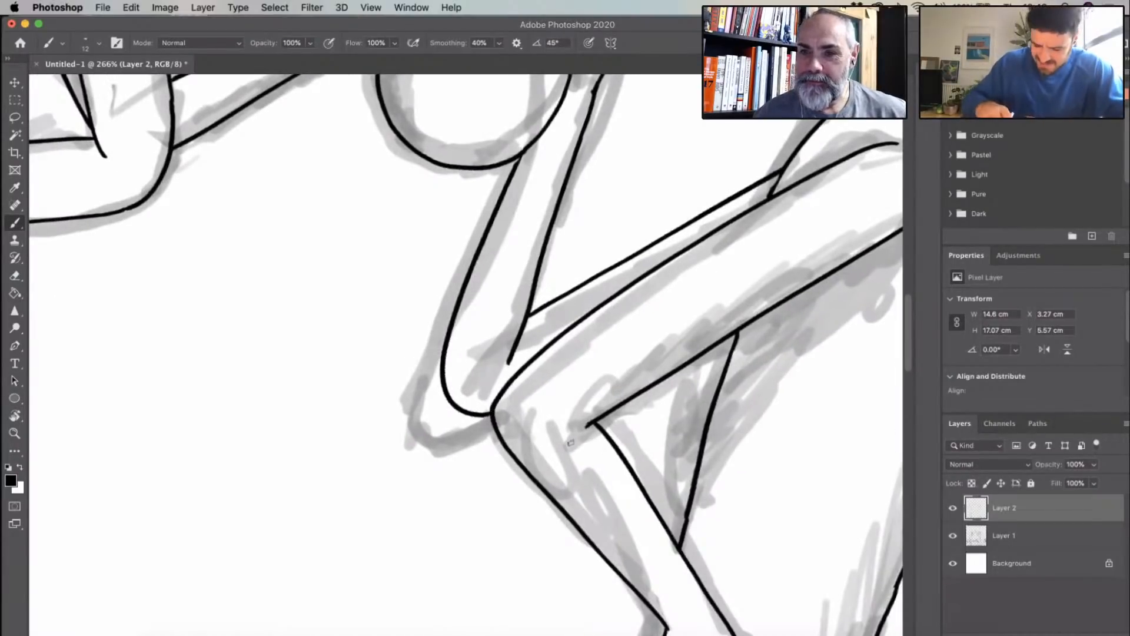
# - Remove the right figure's inner torso contour and shorten the near arm's lines at the armpit and shoulder
pyautogui.scroll(-7, 570, 443)
pyautogui.hscroll(7, 570, 443)
pyautogui.scroll(-4, 469, 295)
pyautogui.scroll(5, 469, 295)
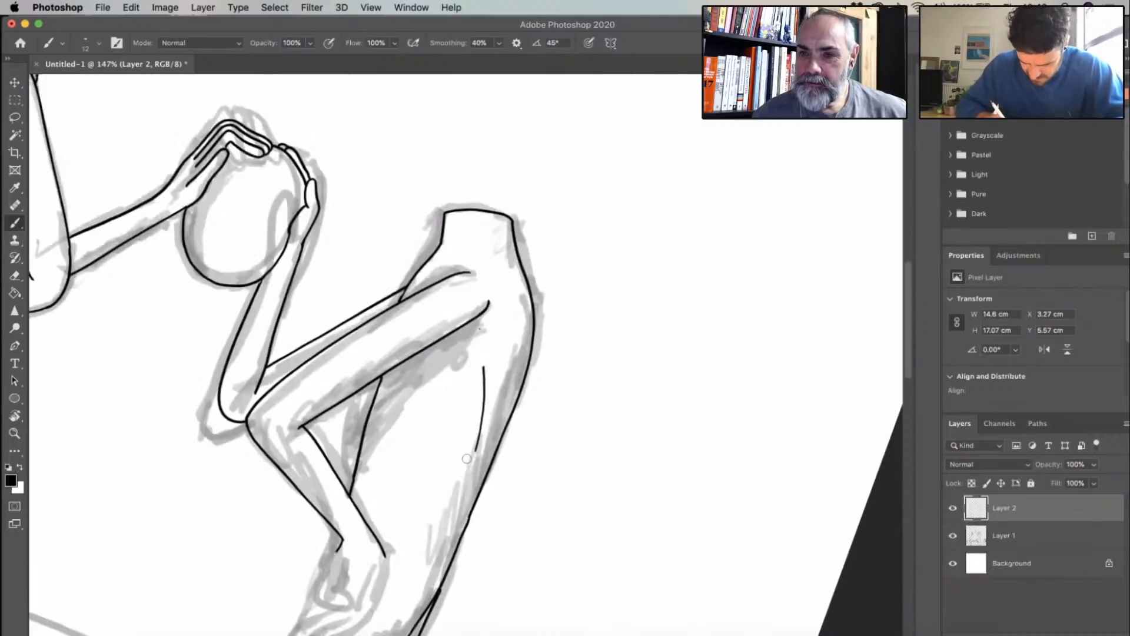
pyautogui.press('super+z')
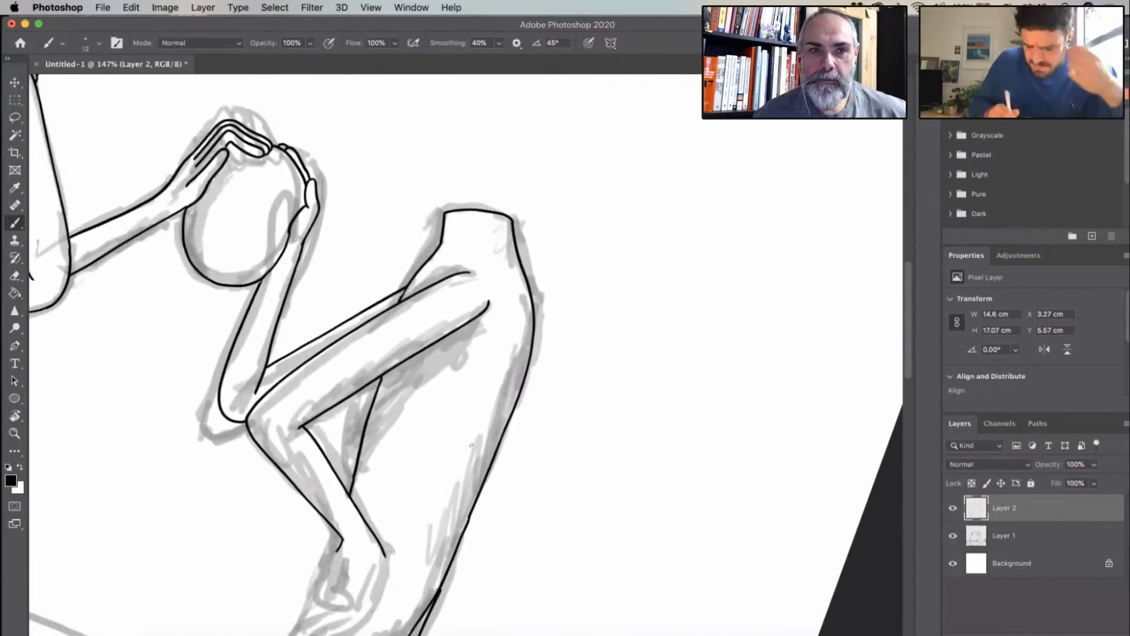
pyautogui.press('super+z')
pyautogui.press('super+z')
pyautogui.press('super+z')
pyautogui.press('super+z')
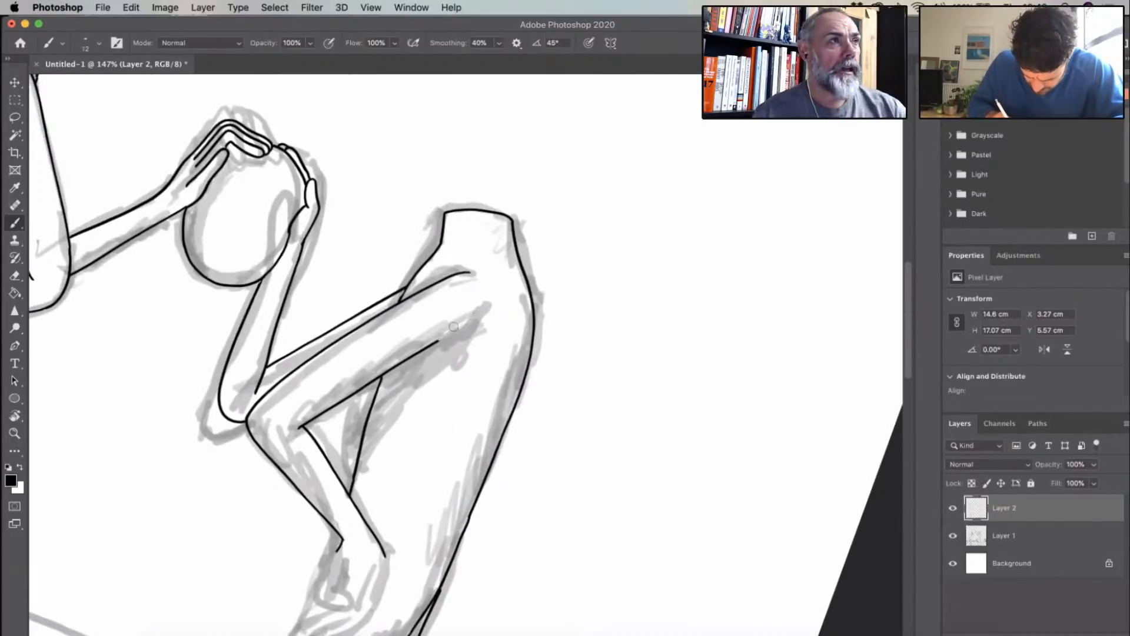
pyautogui.press('super+z')
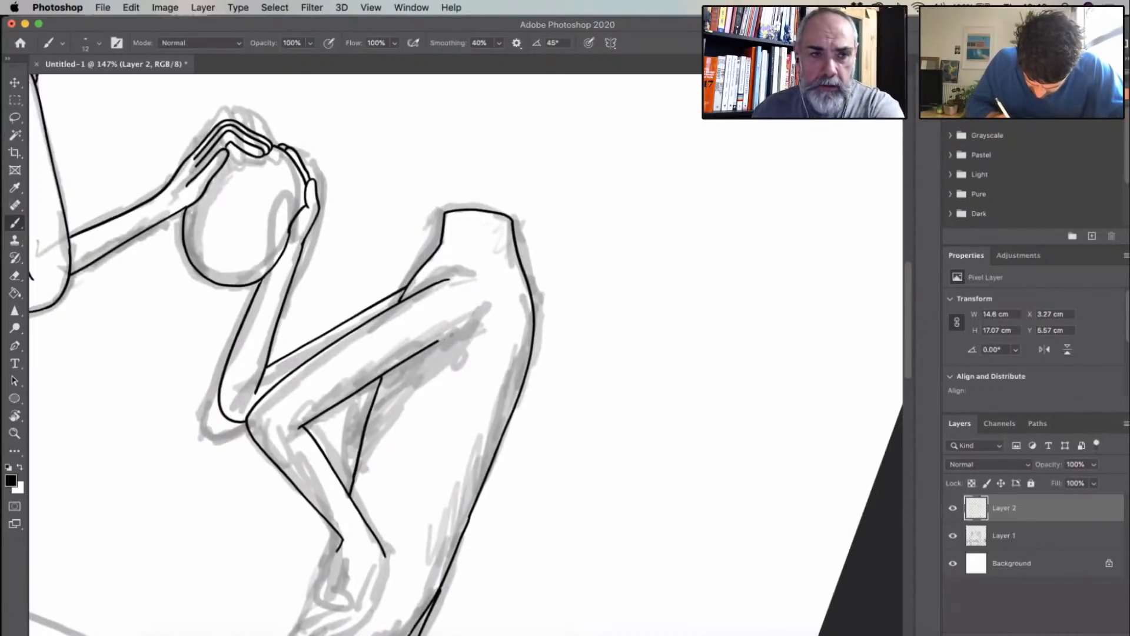
# - Ink a short crease at the inner bend of the right figure's near elbow
pyautogui.scroll(-10, 447, 277)
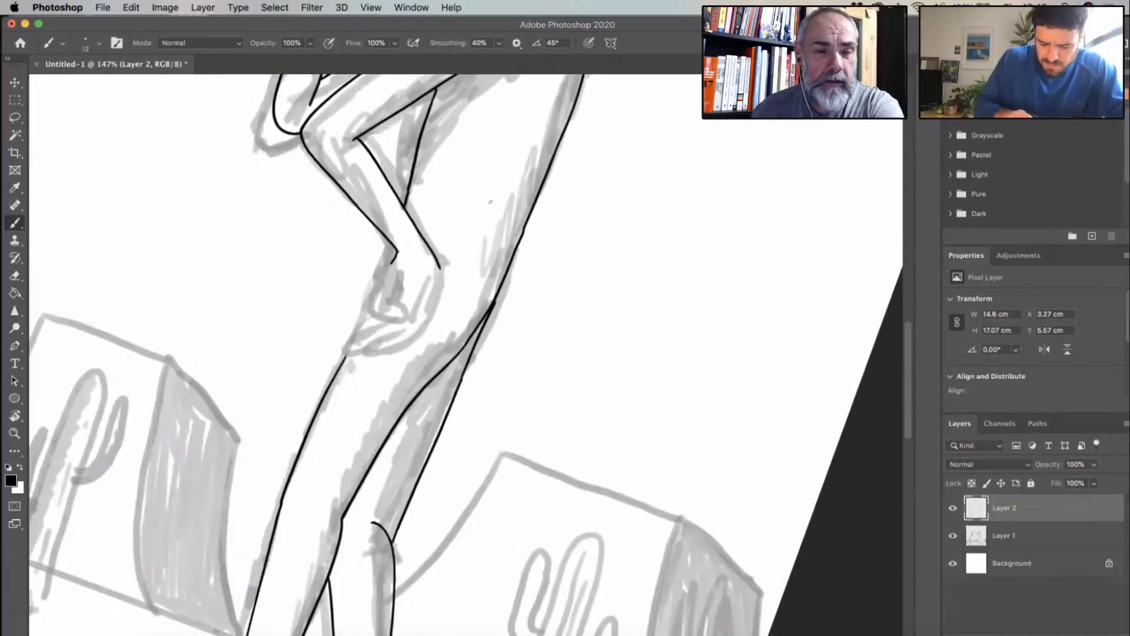
pyautogui.moveTo(311, 300); pyautogui.dragTo(335, 453)
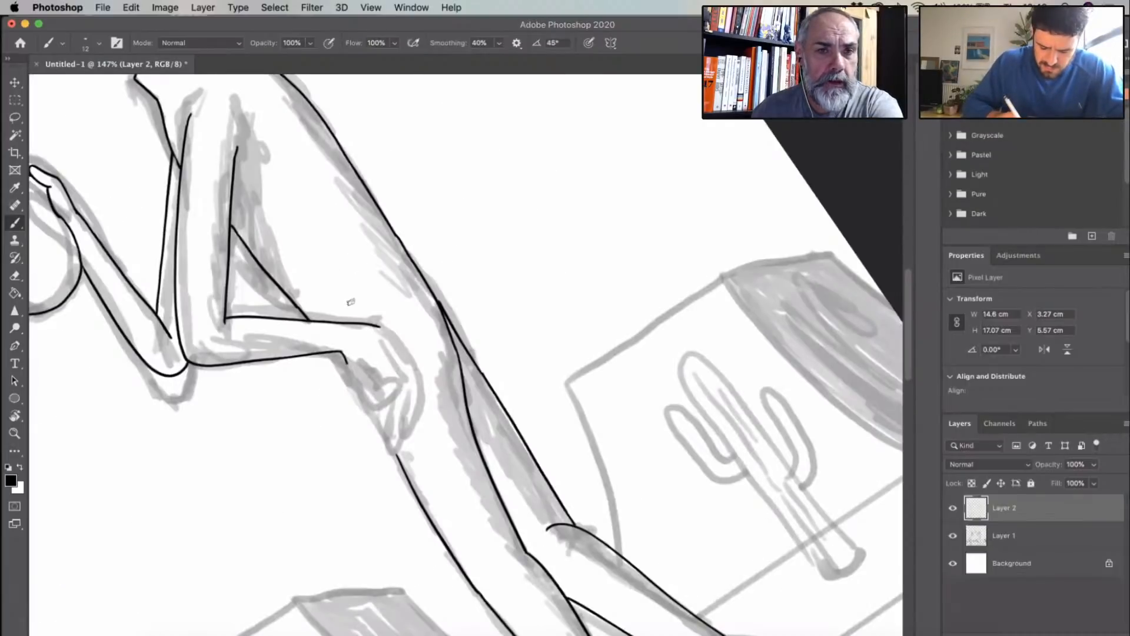
pyautogui.hotkey('ctrl', '+')
pyautogui.hotkey('ctrl', '+')
pyautogui.moveTo(354, 289); pyautogui.dragTo(339, 345)
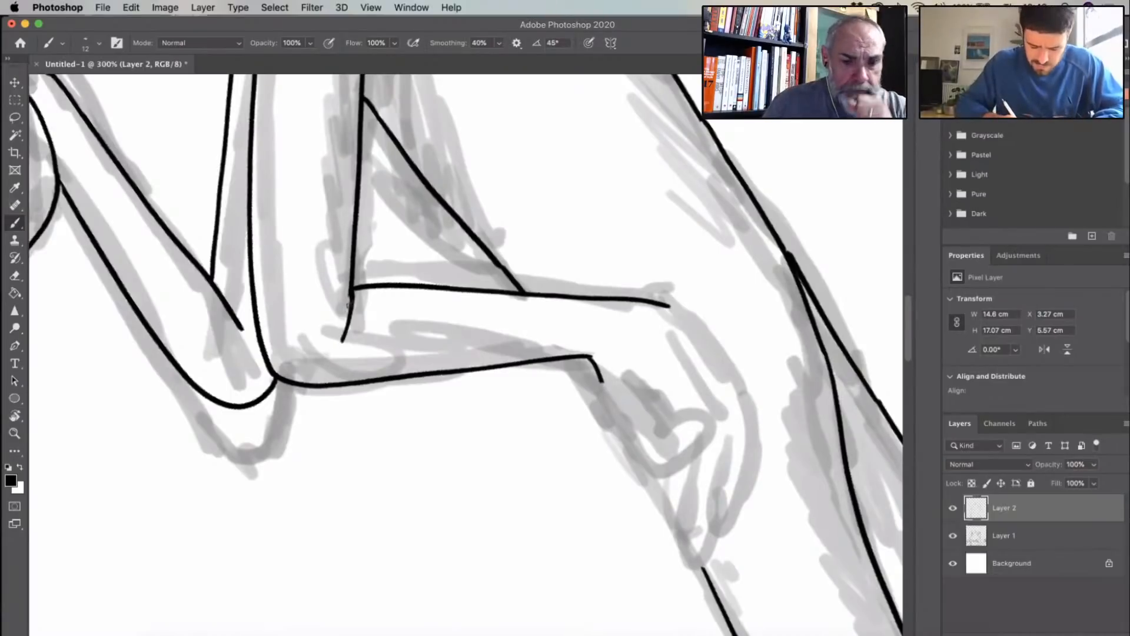
pyautogui.moveTo(350, 305); pyautogui.dragTo(341, 342)
pyautogui.press('super+z')
pyautogui.press('super+z')
pyautogui.press('super+z')
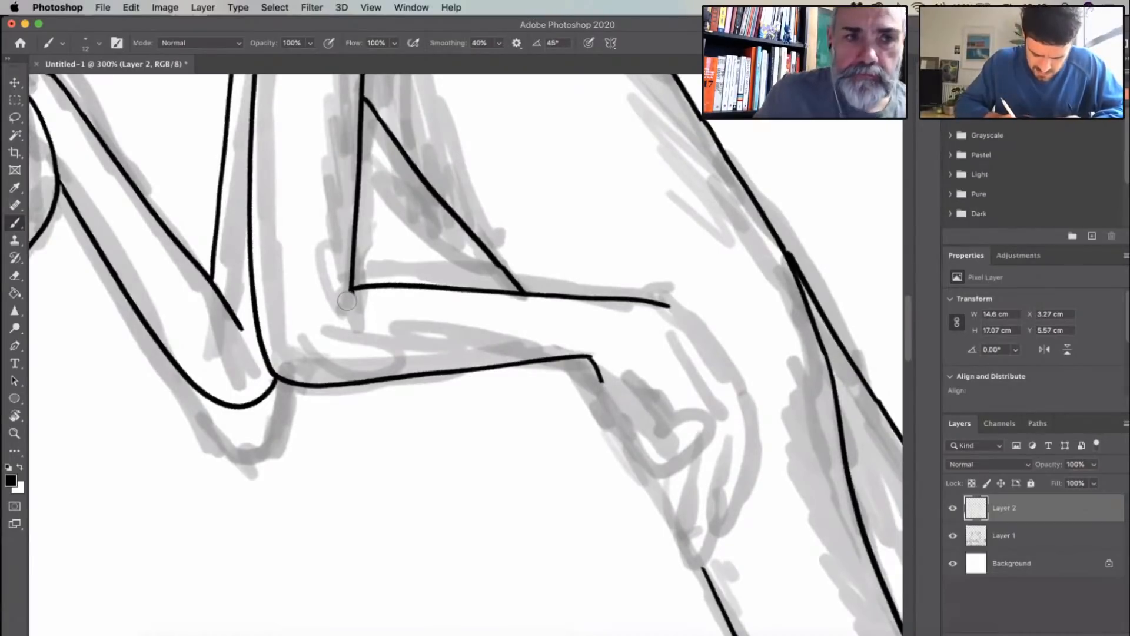
pyautogui.moveTo(352, 290); pyautogui.dragTo(339, 335)
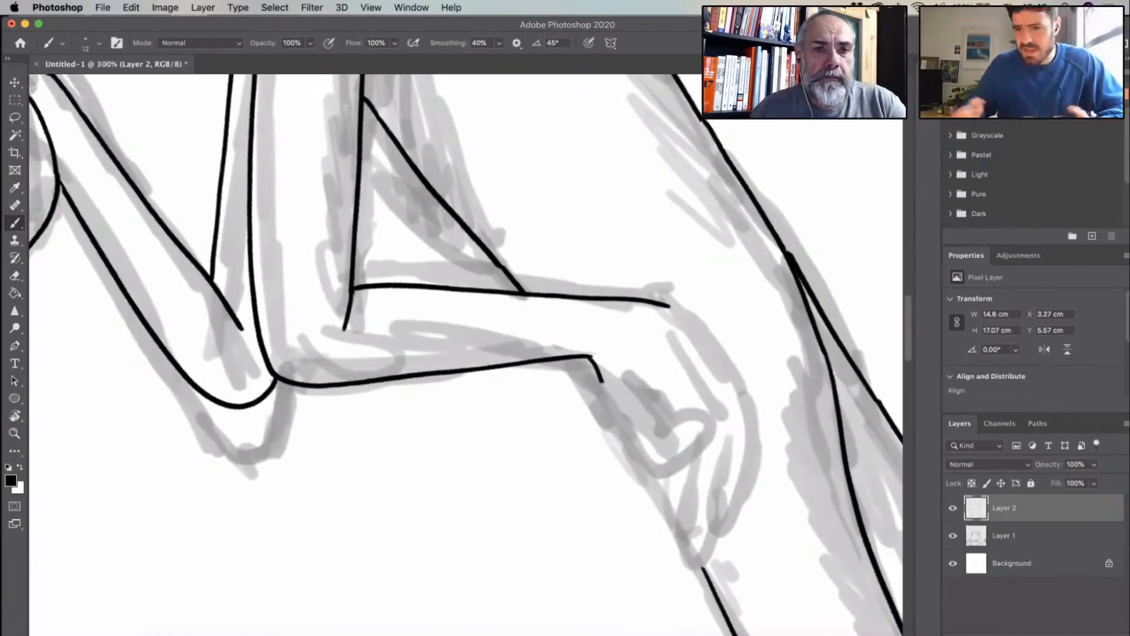
# - Ink both edges of the right figure's lowered hand from the wrist, redrawing the outer edge from the end of the forearm
pyautogui.scroll(-3, 612, 323)
pyautogui.scroll(-2, 608, 321)
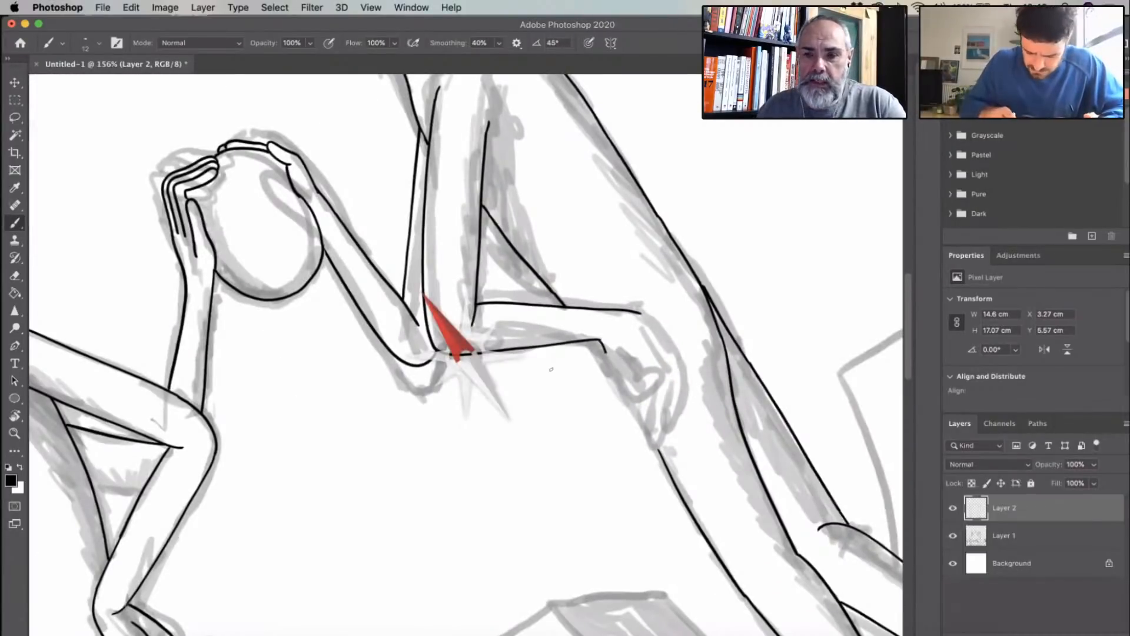
pyautogui.moveTo(551, 369); pyautogui.dragTo(542, 390)
pyautogui.scroll(-3, 529, 377)
pyautogui.scroll(6, 429, 261)
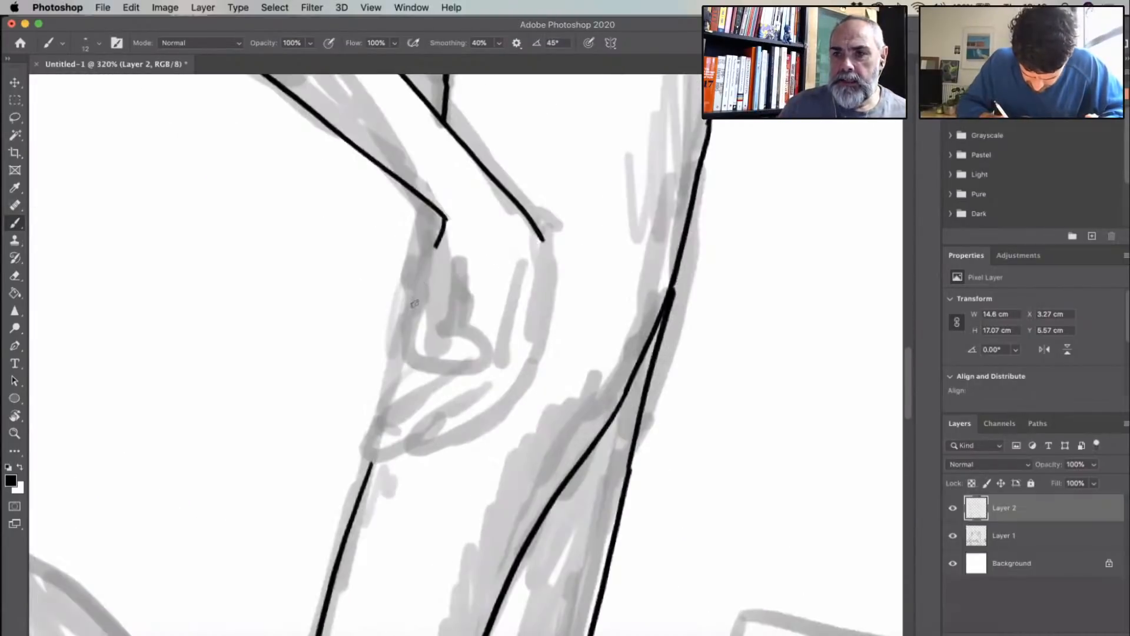
pyautogui.moveTo(445, 221)
pyautogui.mouseDown()
pyautogui.moveTo(418, 310)
pyautogui.moveTo(438, 324)
pyautogui.mouseUp()
pyautogui.moveTo(541, 240); pyautogui.dragTo(530, 353)
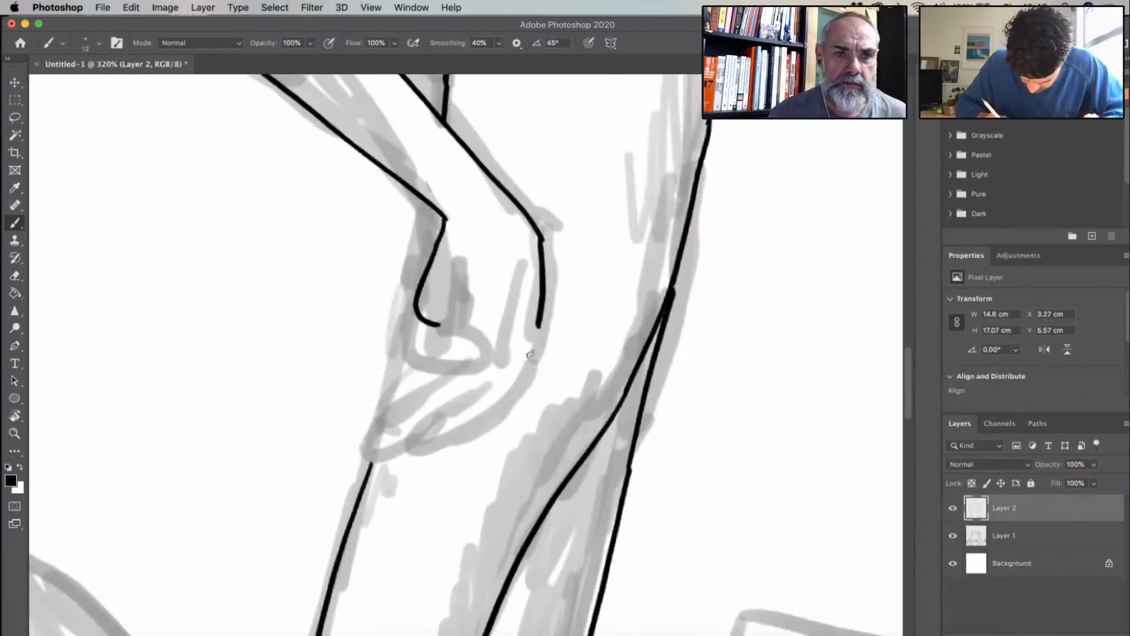
pyautogui.press('super+z')
pyautogui.press('super+z')
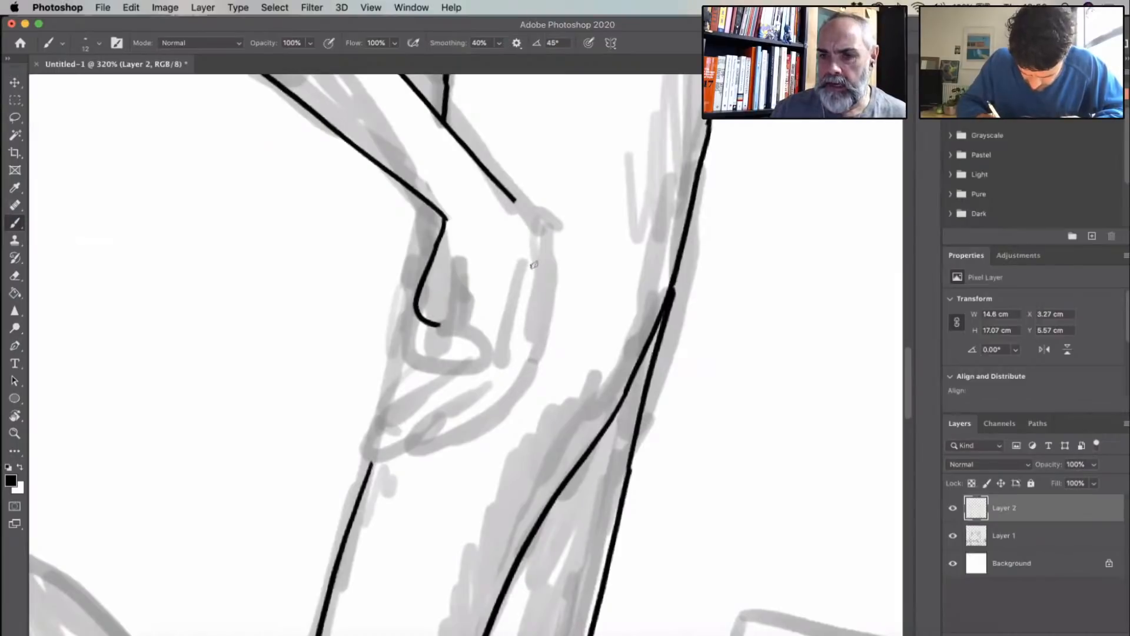
pyautogui.moveTo(515, 201)
pyautogui.mouseDown()
pyautogui.moveTo(534, 281)
pyautogui.moveTo(518, 365)
pyautogui.mouseUp()
pyautogui.moveTo(406, 565); pyautogui.dragTo(653, 278)
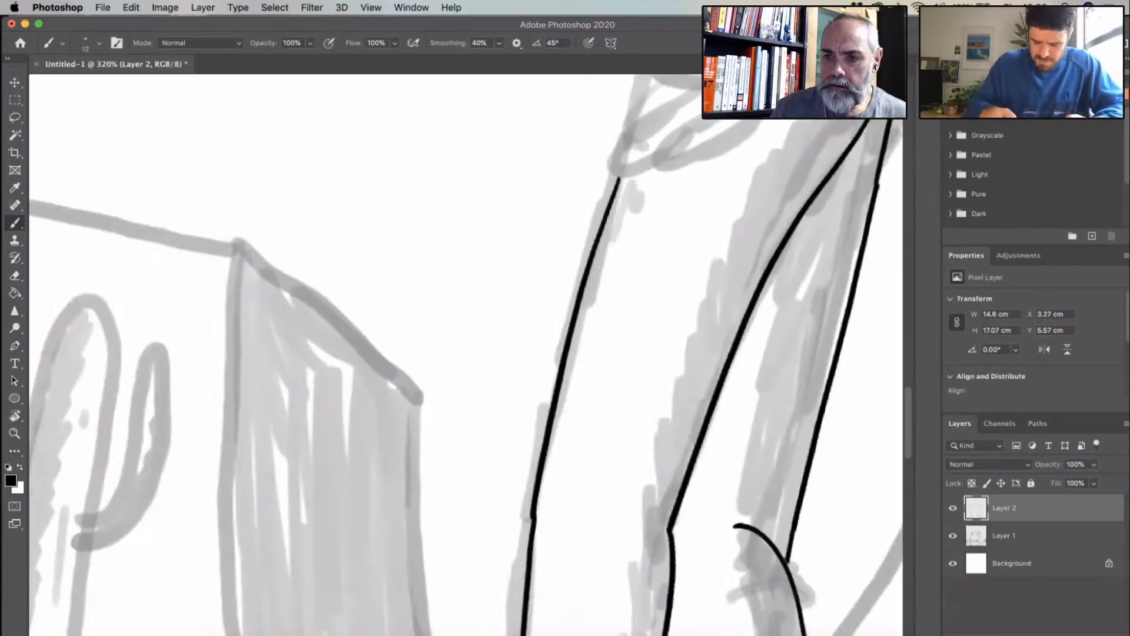
# - Redraw the lowest finger of the left figure's raised hand on the oval so it bends down to meet the thumb
pyautogui.moveTo(636, 406); pyautogui.dragTo(663, 366)
pyautogui.scroll(-5, 663, 366)
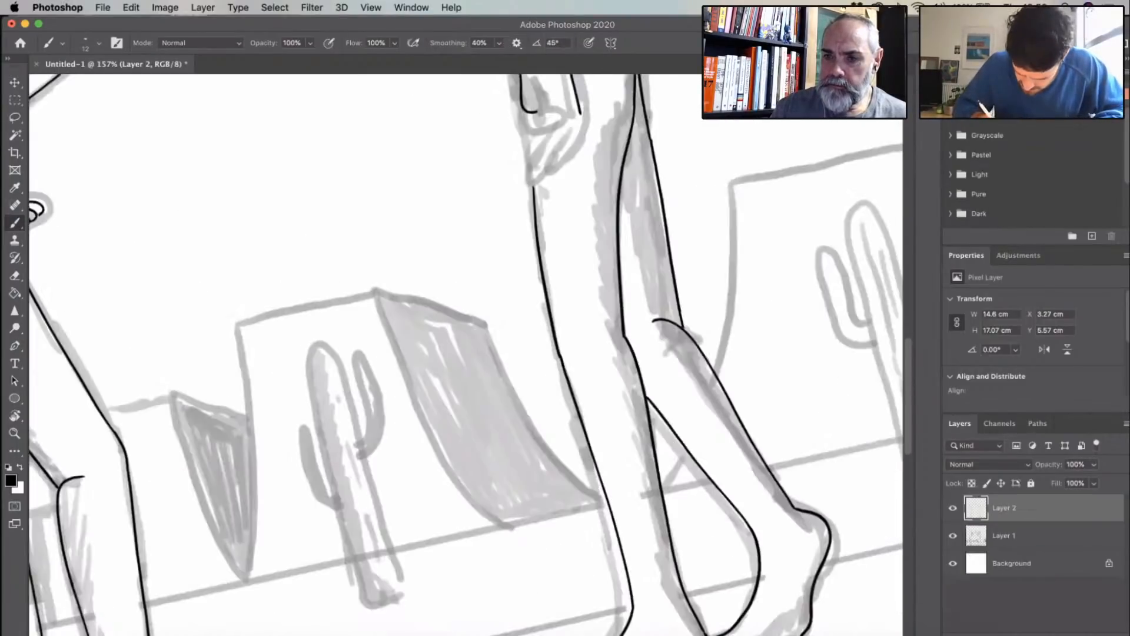
pyautogui.moveTo(357, 249); pyautogui.dragTo(442, 286)
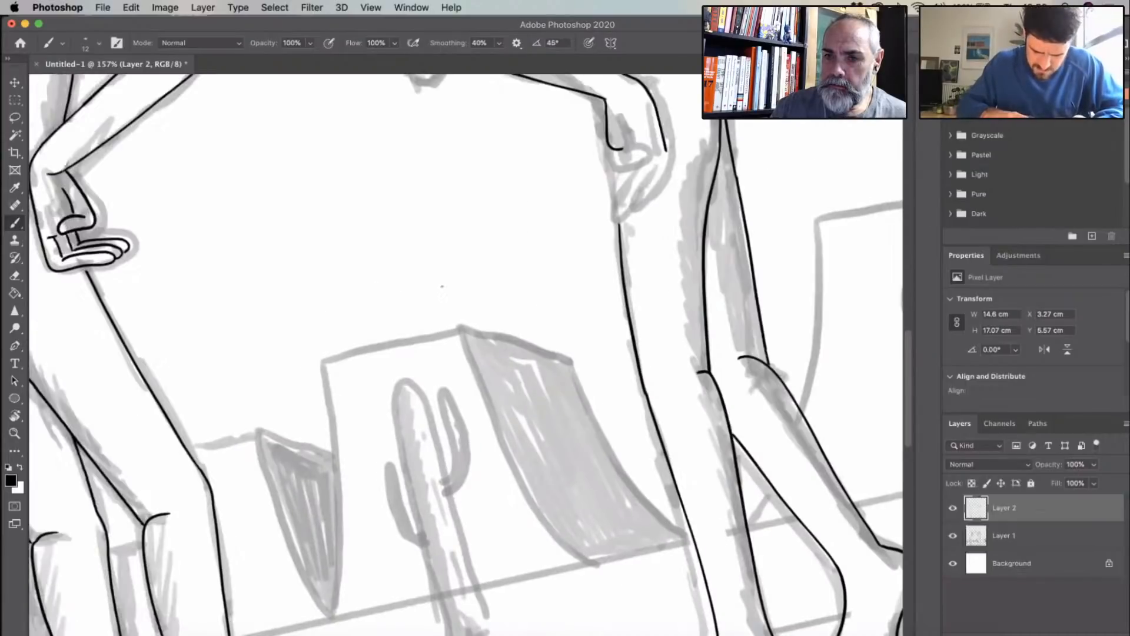
pyautogui.scroll(-5, 483, 305)
pyautogui.moveTo(381, 240); pyautogui.dragTo(154, 368)
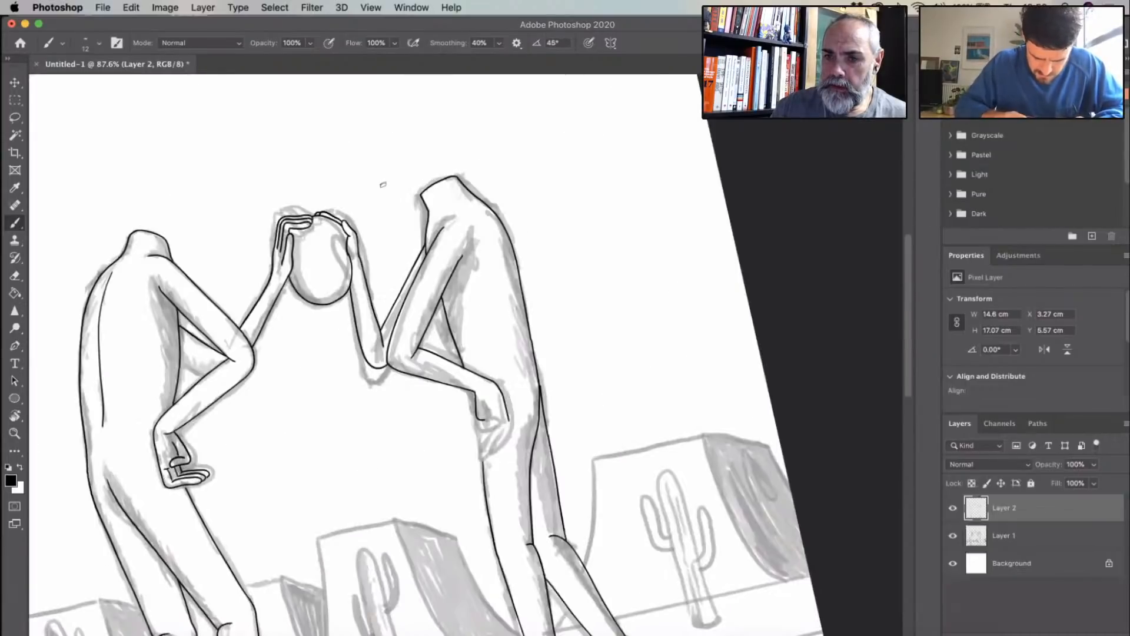
pyautogui.moveTo(383, 183); pyautogui.dragTo(447, 164)
pyautogui.scroll(5, 452, 256)
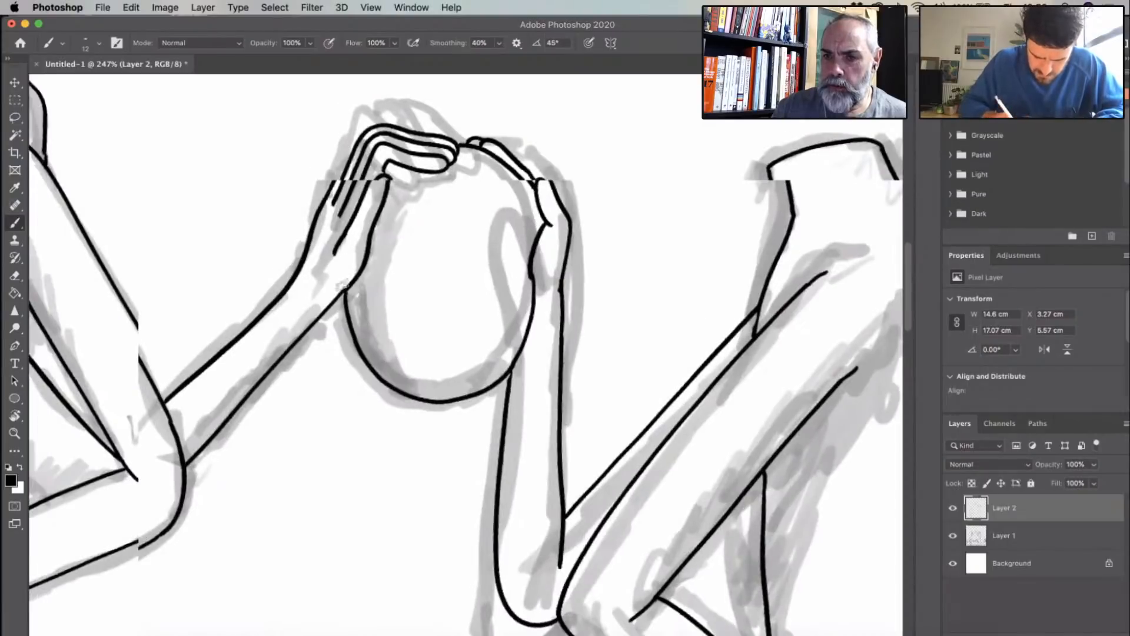
pyautogui.scroll(3, 452, 226)
pyautogui.moveTo(456, 186); pyautogui.dragTo(478, 281)
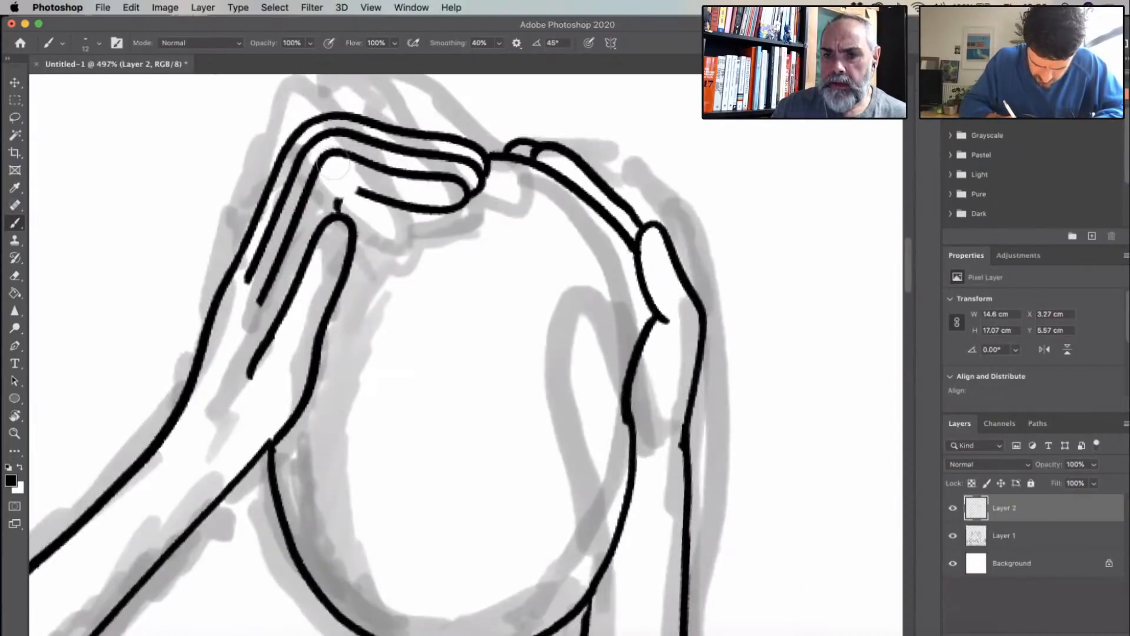
pyautogui.press('super+z')
pyautogui.press('super+z')
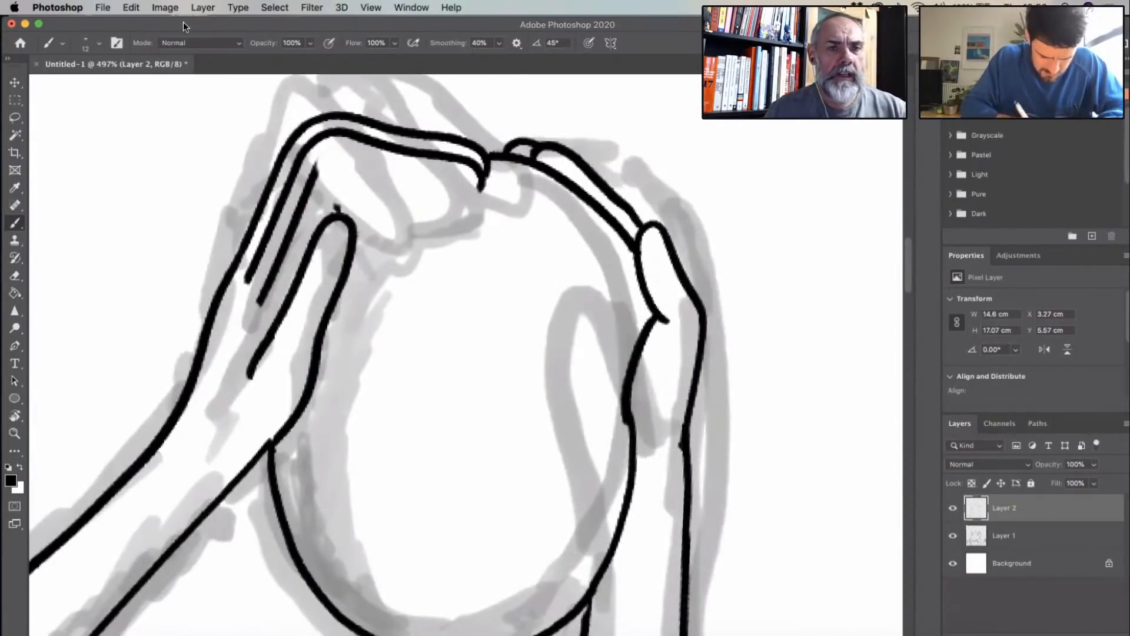
pyautogui.moveTo(182, 27)
pyautogui.mouseDown()
pyautogui.moveTo(265, 324)
pyautogui.moveTo(353, 224)
pyautogui.moveTo(277, 268)
pyautogui.moveTo(228, 321)
pyautogui.mouseUp()
# - Replace the bulging palm edge of the right figure's raised hand with a smooth curve following the oval's side from the thumb
pyautogui.scroll(-5, 591, 314)
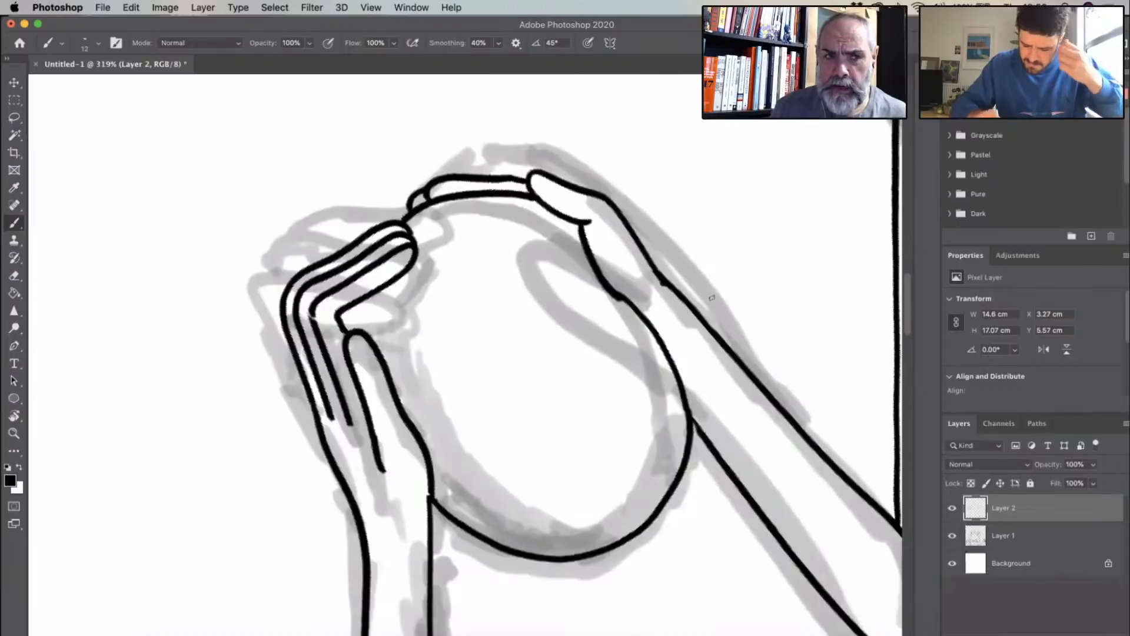
pyautogui.press('Escape')
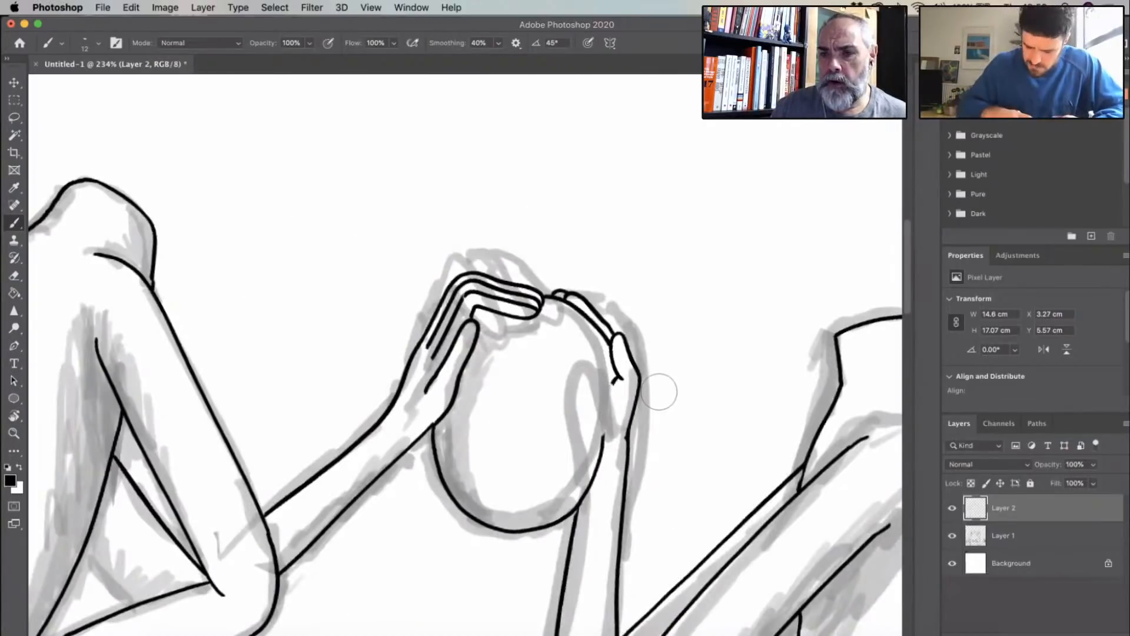
pyautogui.scroll(5, 659, 392)
pyautogui.scroll(-3, 465, 355)
pyautogui.hscroll(4, 465, 354)
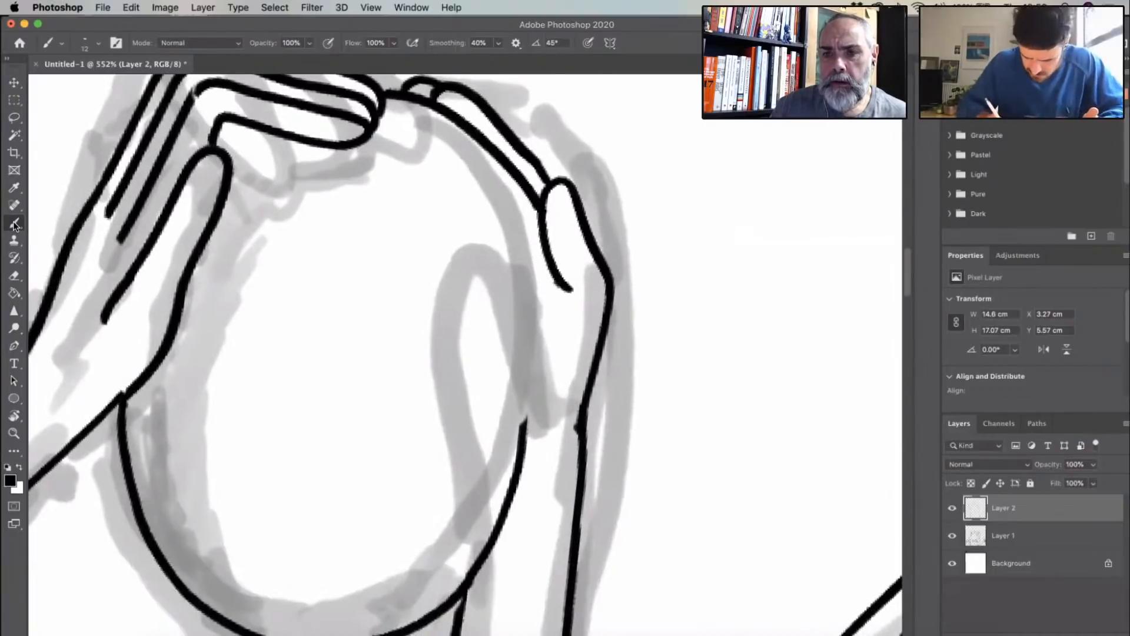
pyautogui.moveTo(542, 248); pyautogui.dragTo(522, 433)
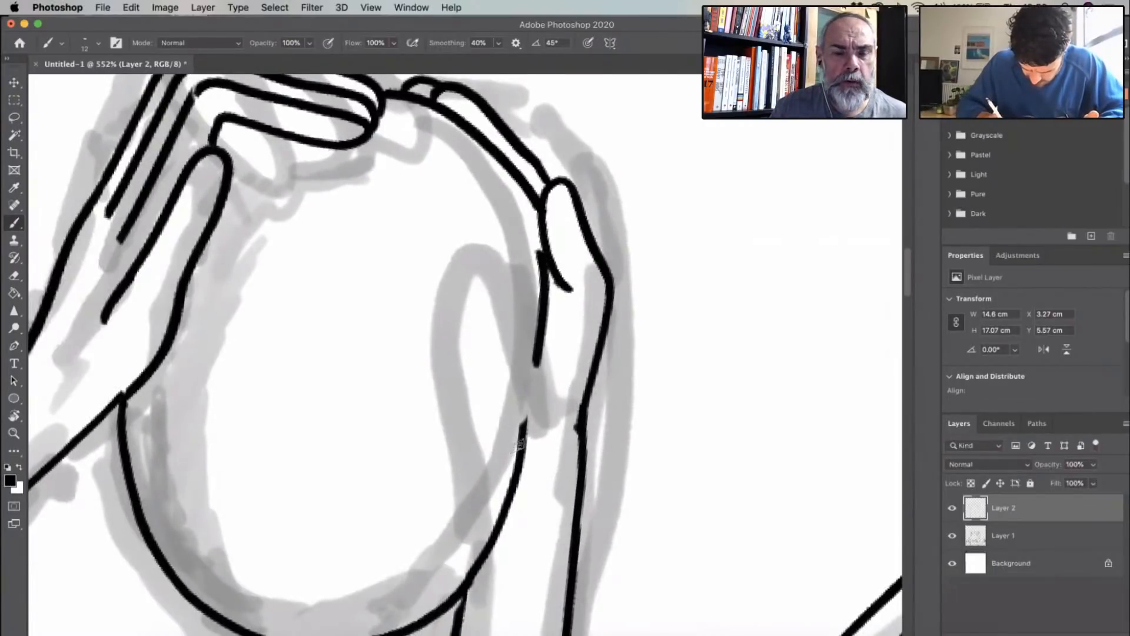
pyautogui.moveTo(539, 231); pyautogui.dragTo(541, 254)
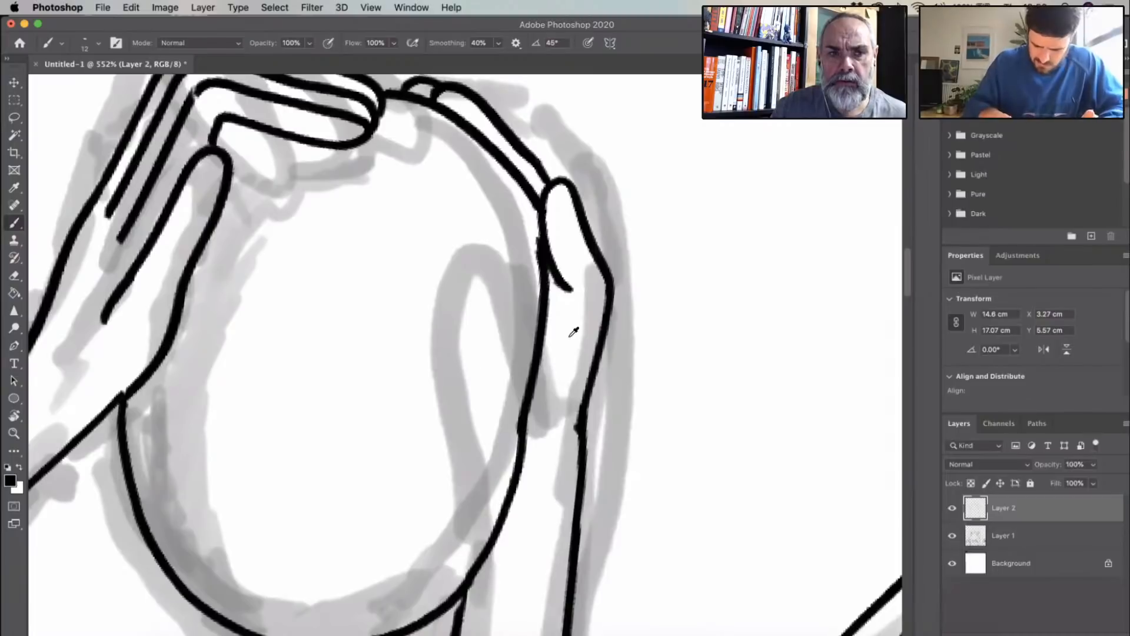
# - Re-ink the instep of the right figure's rear foot down to the front heel and add short toe lines there
pyautogui.scroll(-2, 571, 332)
pyautogui.scroll(-3, 570, 335)
pyautogui.scroll(-5, 586, 499)
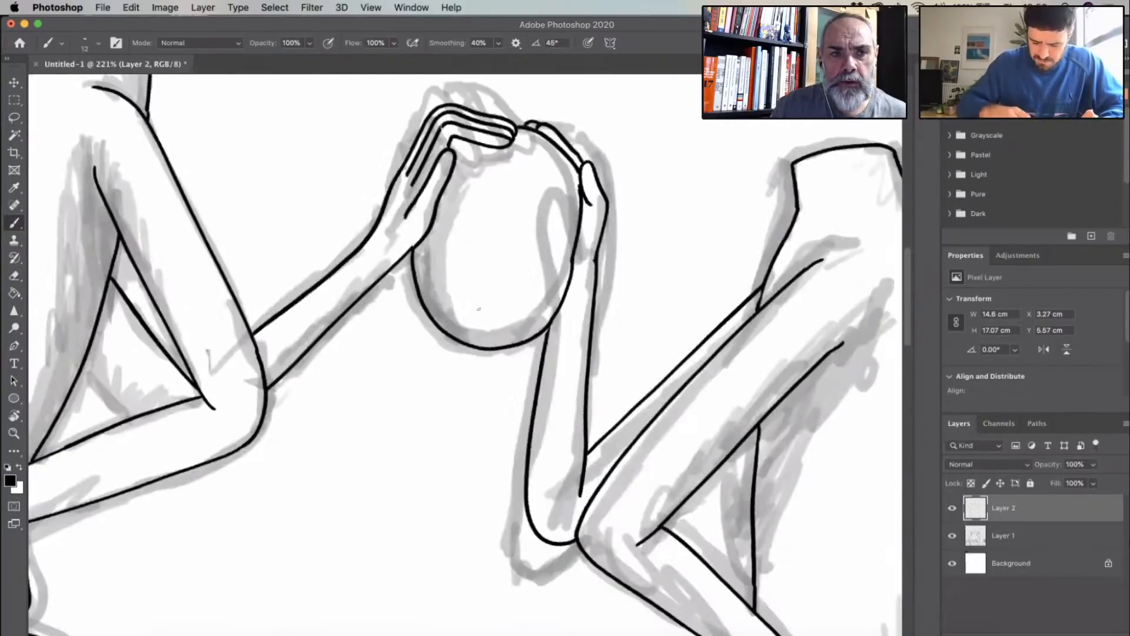
pyautogui.scroll(-2, 671, 347)
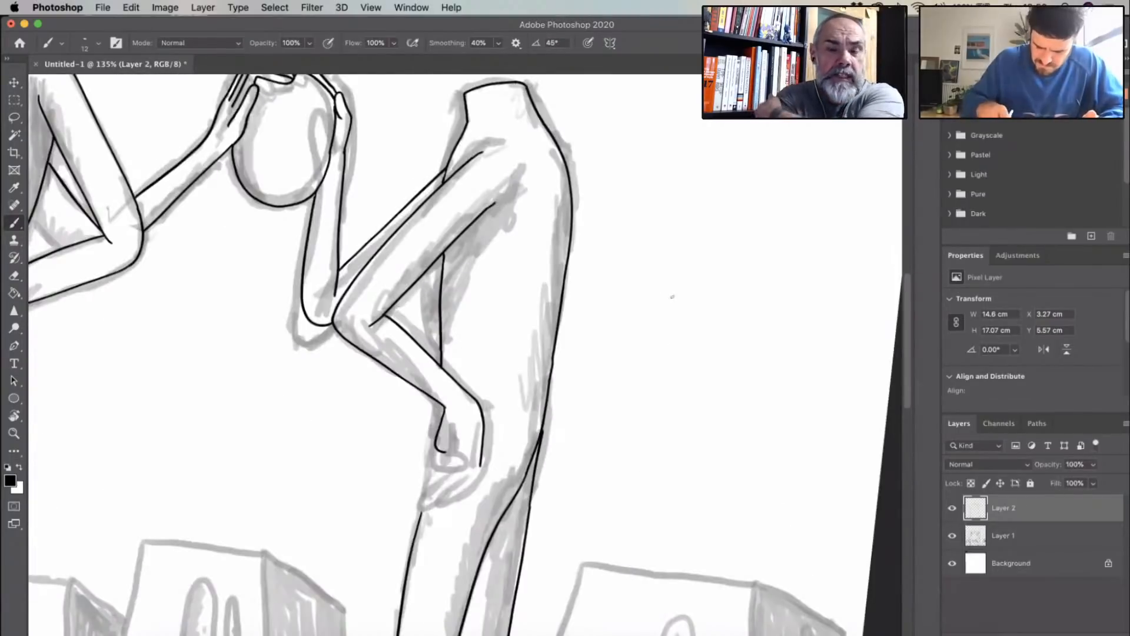
pyautogui.scroll(-5, 672, 296)
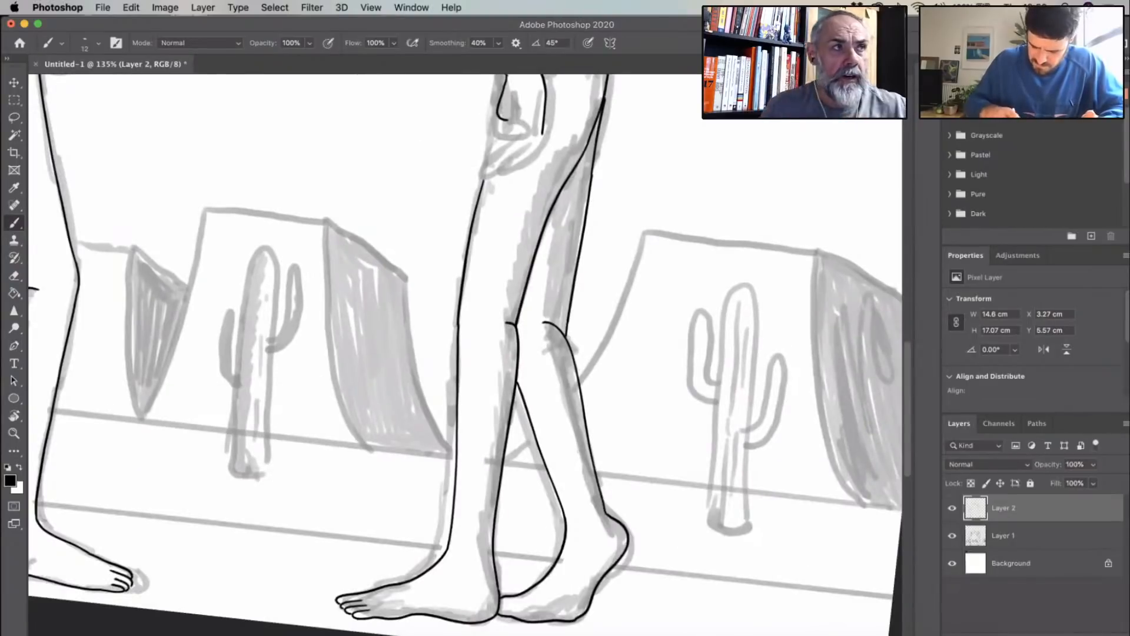
pyautogui.moveTo(359, 385); pyautogui.dragTo(377, 421)
pyautogui.scroll(-3, 341, 456)
pyautogui.scroll(5, 363, 440)
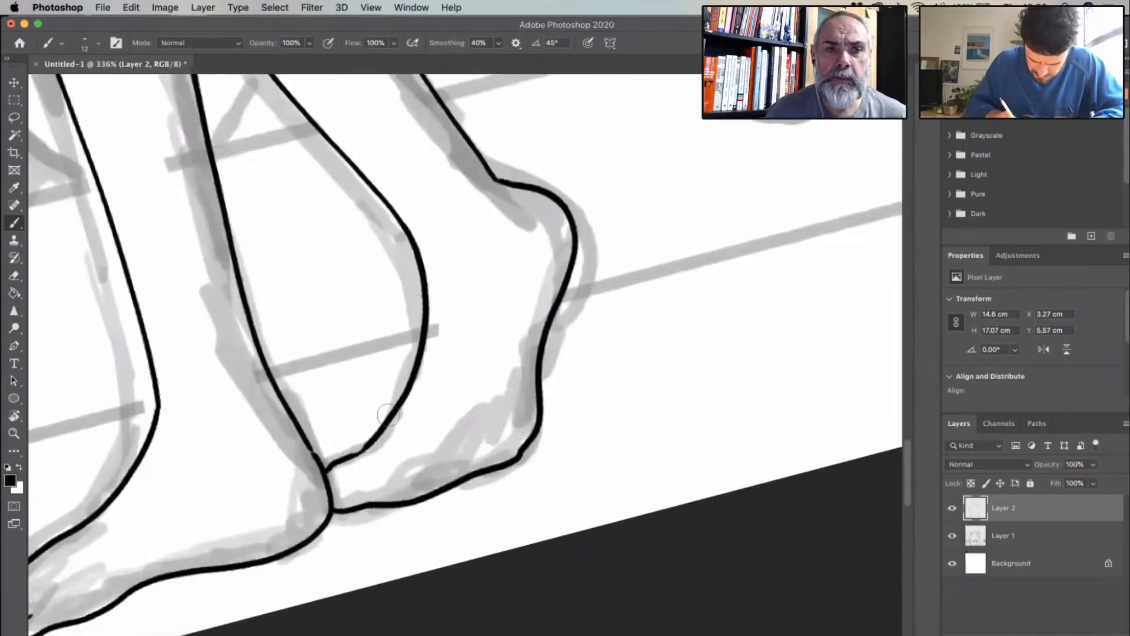
pyautogui.press('super+z')
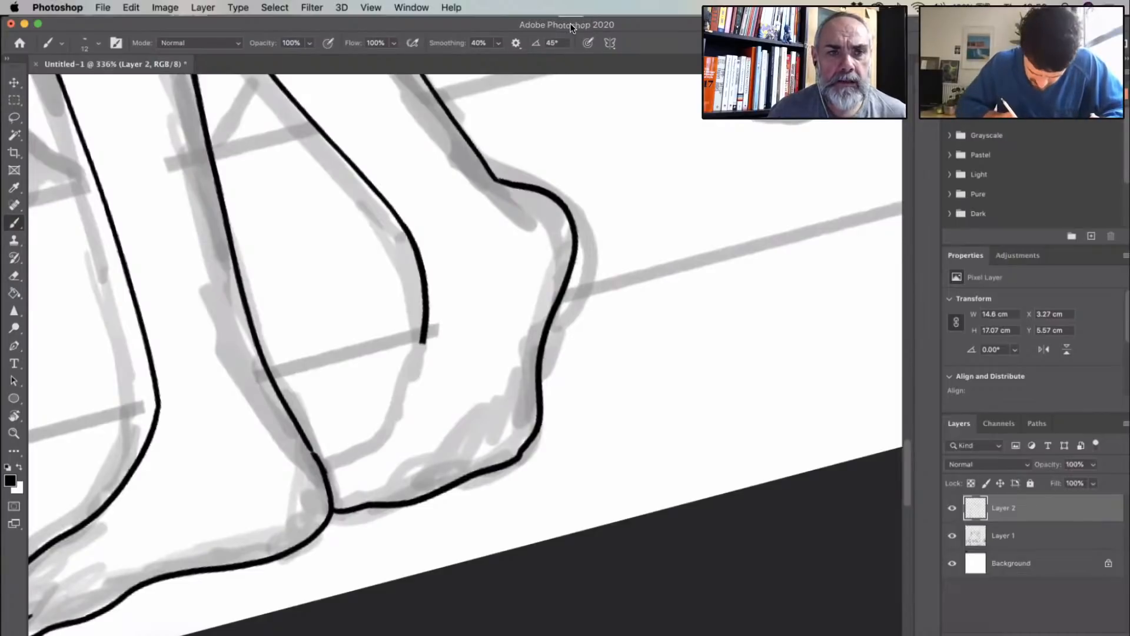
pyautogui.moveTo(329, 479)
pyautogui.mouseDown()
pyautogui.moveTo(370, 469)
pyautogui.moveTo(360, 455)
pyautogui.mouseUp()
# - Ink short ankle contours above the heels of the right figure's rear and front feet
pyautogui.moveTo(319, 460)
pyautogui.mouseDown()
pyautogui.moveTo(422, 345)
pyautogui.moveTo(489, 438)
pyautogui.mouseUp()
pyautogui.scroll(5, 366, 348)
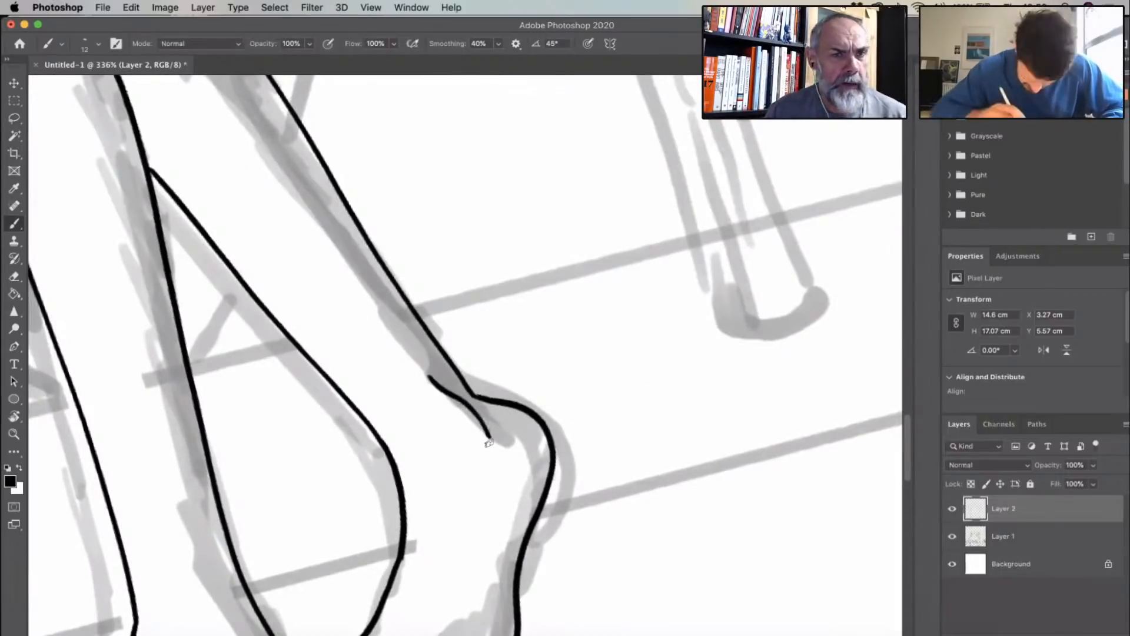
pyautogui.hscroll(-3, 552, 381)
pyautogui.scroll(-5, 427, 379)
pyautogui.hscroll(-5, 427, 379)
pyautogui.moveTo(415, 368); pyautogui.dragTo(439, 436)
pyautogui.scroll(-5, 600, 321)
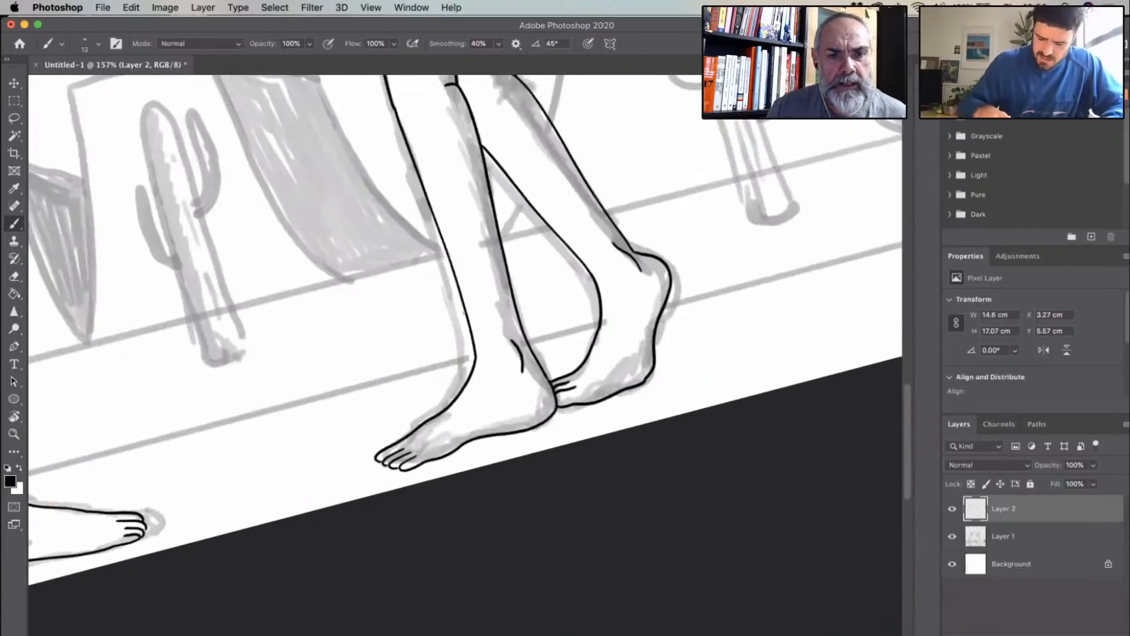
pyautogui.scroll(5, 465, 354)
pyautogui.hscroll(-5, 465, 353)
pyautogui.scroll(-3, 480, 266)
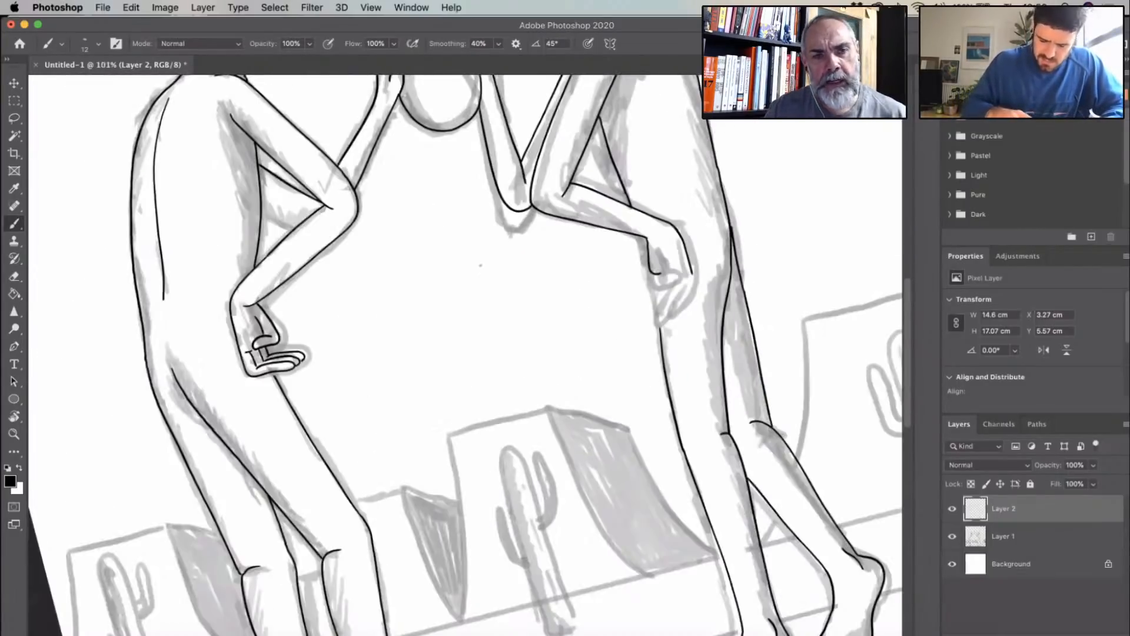
pyautogui.scroll(4, 480, 265)
pyautogui.hscroll(3, 480, 265)
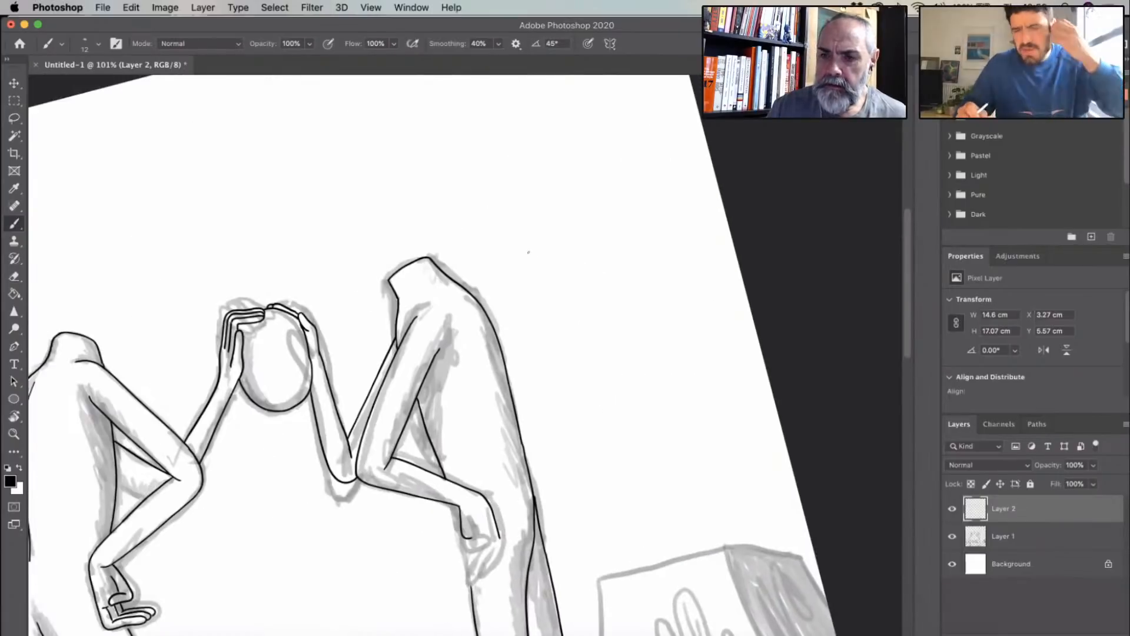
pyautogui.hscroll(-2, 528, 252)
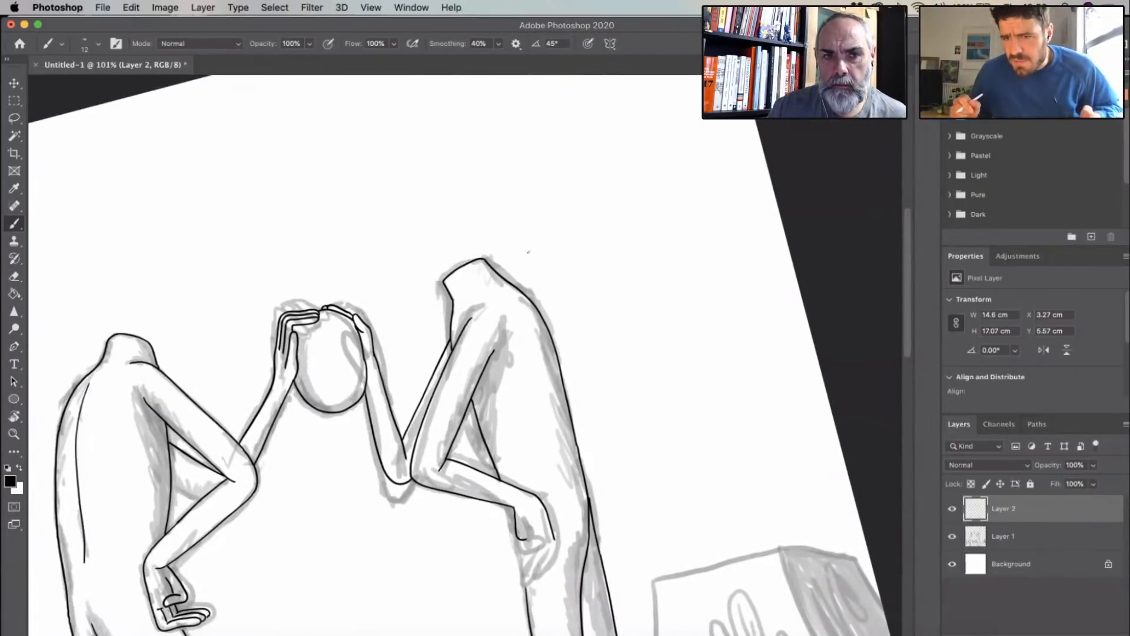
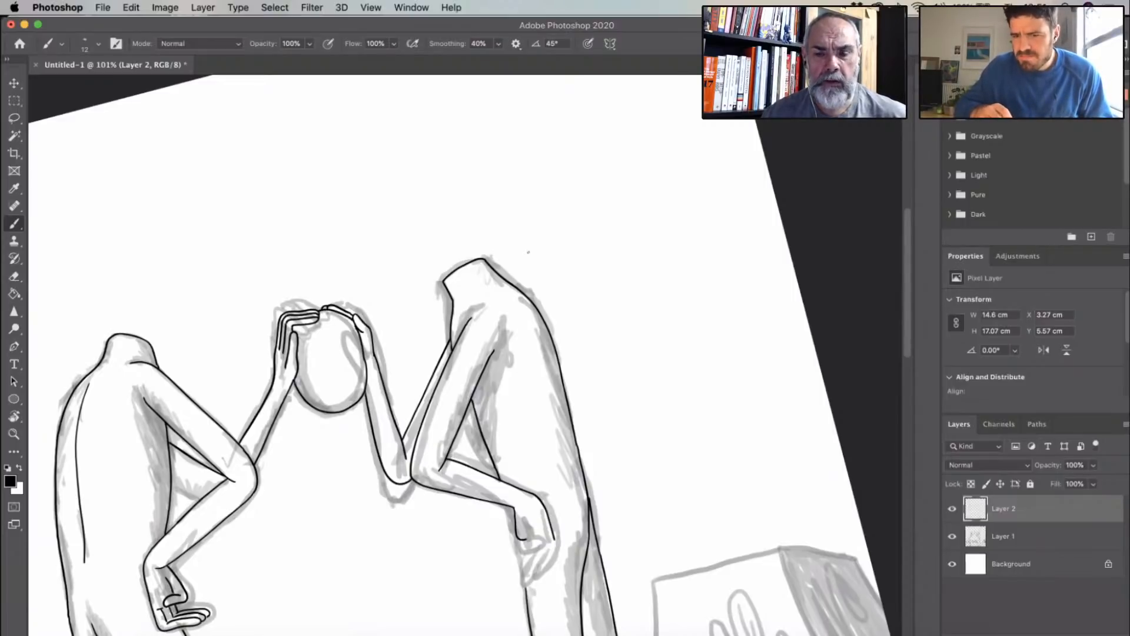
# - Ink the thumb of the right figure's lowered hand, with a crease above it and finger lines across the back of the hand
pyautogui.scroll(-5, 683, 258)
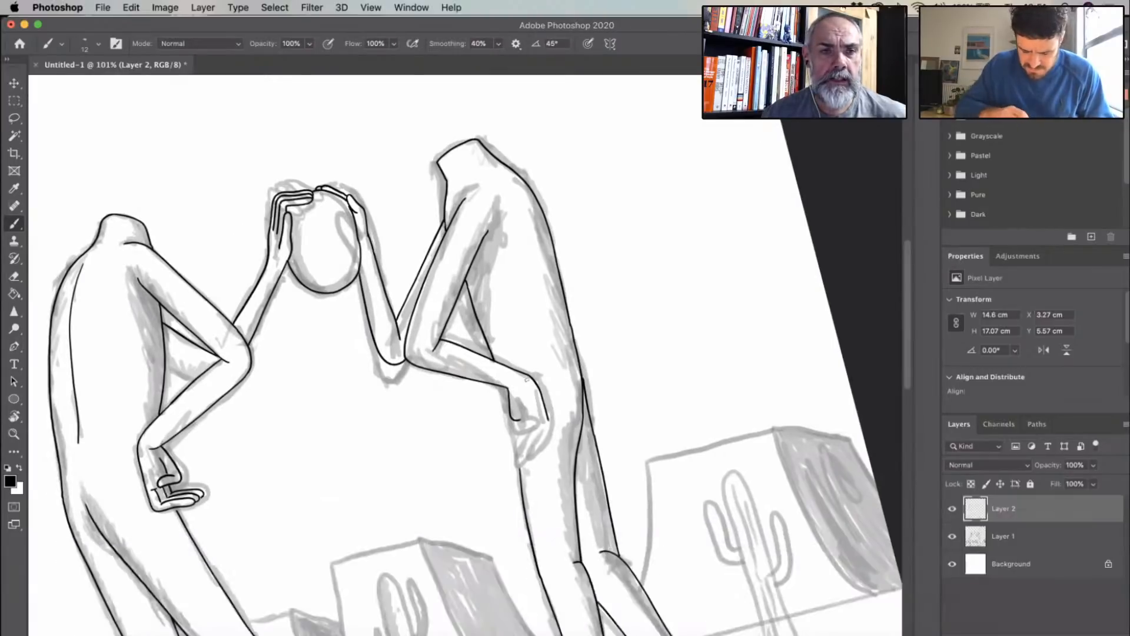
pyautogui.scroll(5, 527, 380)
pyautogui.hscroll(-5, 608, 330)
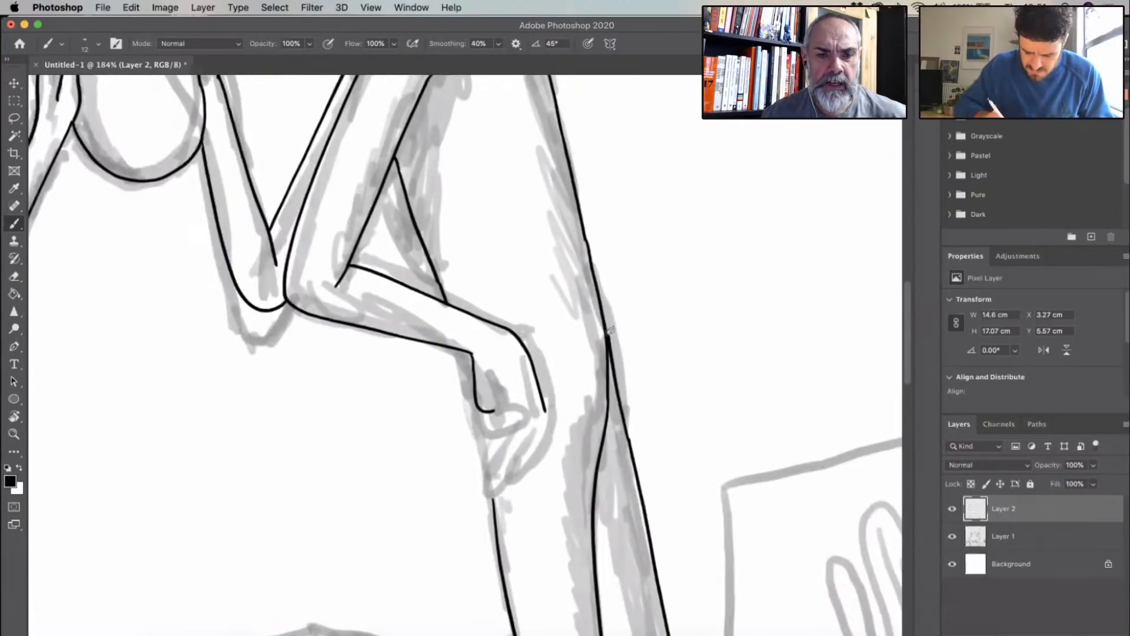
pyautogui.scroll(5, 478, 433)
pyautogui.moveTo(509, 387)
pyautogui.mouseDown()
pyautogui.moveTo(548, 365)
pyautogui.moveTo(536, 348)
pyautogui.moveTo(499, 363)
pyautogui.mouseUp()
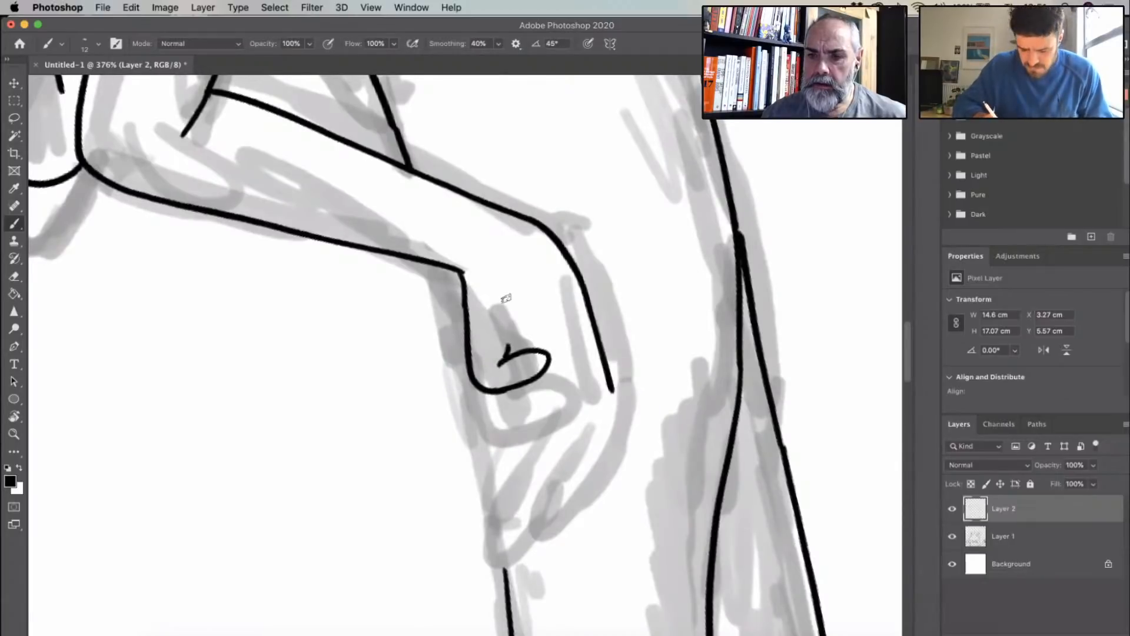
pyautogui.moveTo(508, 305); pyautogui.dragTo(500, 360)
pyautogui.moveTo(561, 315)
pyautogui.mouseDown()
pyautogui.moveTo(584, 390)
pyautogui.moveTo(516, 447)
pyautogui.moveTo(553, 442)
pyautogui.moveTo(607, 393)
pyautogui.mouseUp()
# - Ink knuckle marks and four fingers hanging straight down from the knuckles of the right figure's lowered hand
pyautogui.moveTo(544, 356)
pyautogui.mouseDown()
pyautogui.moveTo(538, 329)
pyautogui.moveTo(550, 387)
pyautogui.moveTo(566, 386)
pyautogui.moveTo(501, 453)
pyautogui.moveTo(518, 452)
pyautogui.mouseUp()
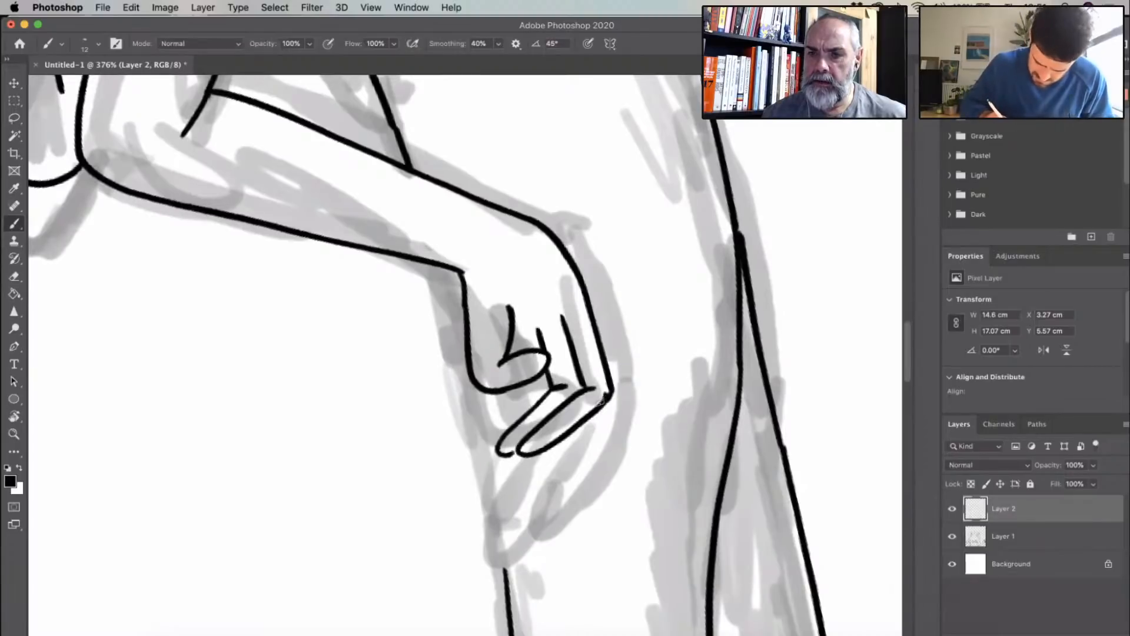
pyautogui.moveTo(525, 388)
pyautogui.mouseDown()
pyautogui.moveTo(474, 448)
pyautogui.moveTo(493, 453)
pyautogui.moveTo(505, 416)
pyautogui.moveTo(482, 449)
pyautogui.moveTo(576, 421)
pyautogui.moveTo(553, 426)
pyautogui.moveTo(547, 403)
pyautogui.mouseUp()
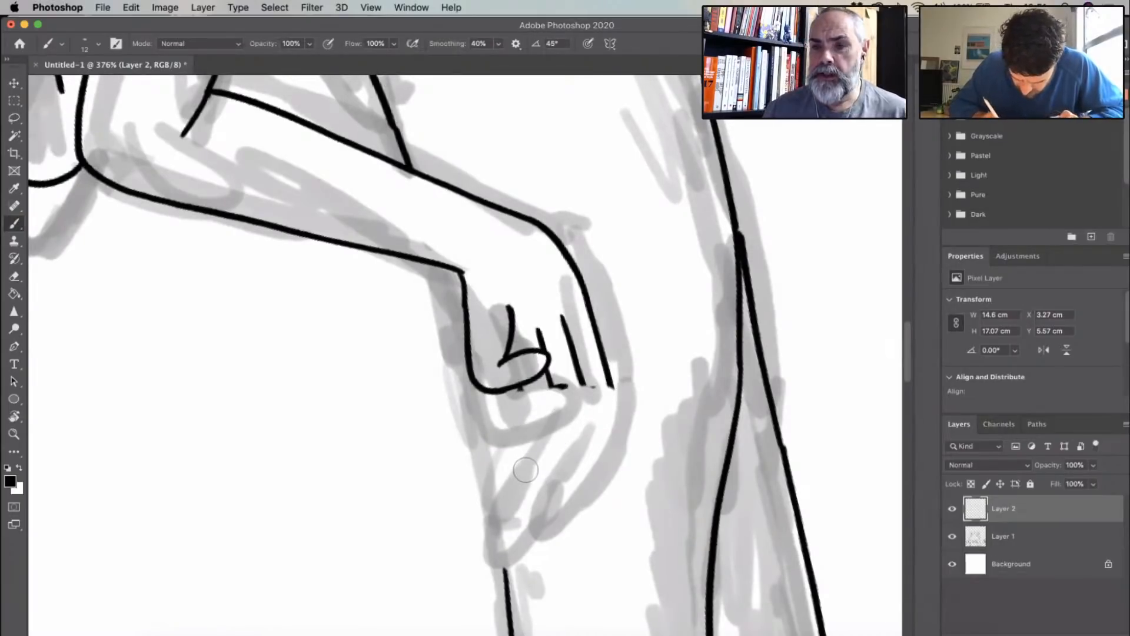
pyautogui.moveTo(593, 384); pyautogui.dragTo(579, 419)
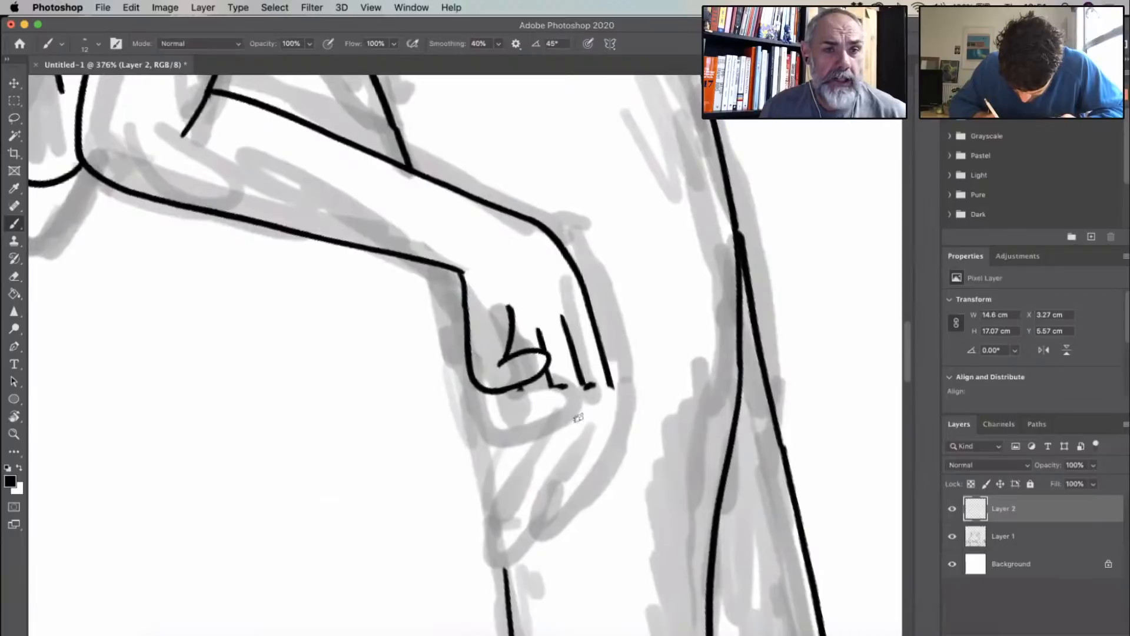
pyautogui.moveTo(577, 468)
pyautogui.mouseDown()
pyautogui.moveTo(612, 384)
pyautogui.moveTo(547, 412)
pyautogui.moveTo(544, 471)
pyautogui.moveTo(572, 443)
pyautogui.moveTo(584, 386)
pyautogui.moveTo(520, 394)
pyautogui.moveTo(519, 453)
pyautogui.moveTo(532, 478)
pyautogui.moveTo(541, 466)
pyautogui.mouseUp()
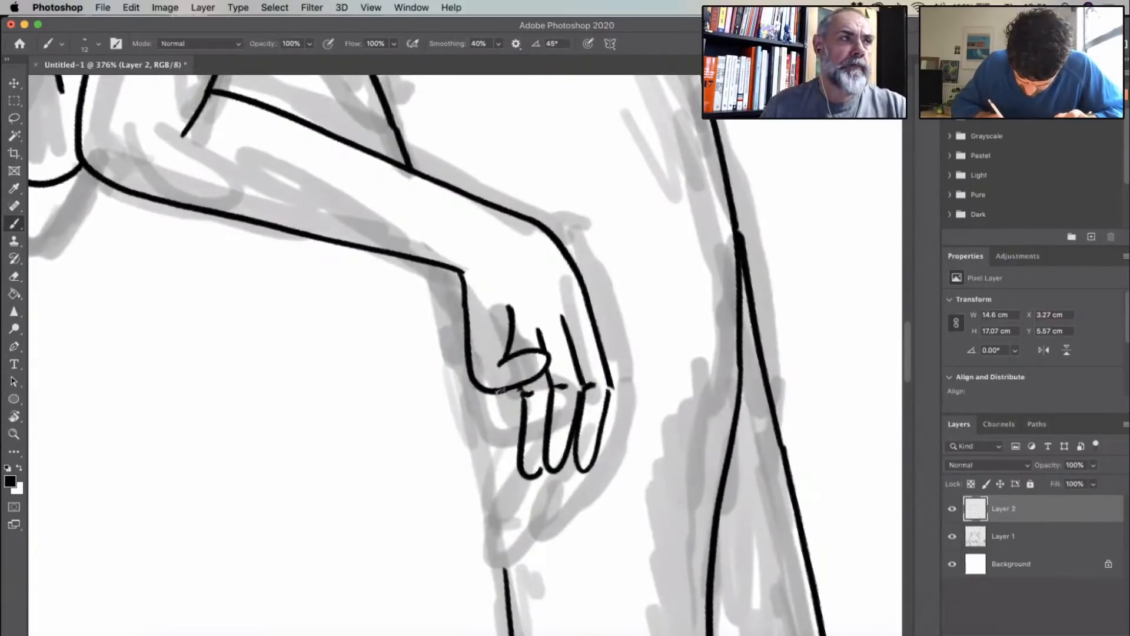
pyautogui.moveTo(505, 393)
pyautogui.mouseDown()
pyautogui.moveTo(505, 488)
pyautogui.moveTo(523, 470)
pyautogui.moveTo(556, 473)
pyautogui.moveTo(529, 490)
pyautogui.moveTo(546, 486)
pyautogui.moveTo(561, 439)
pyautogui.moveTo(566, 480)
pyautogui.moveTo(534, 489)
pyautogui.mouseUp()
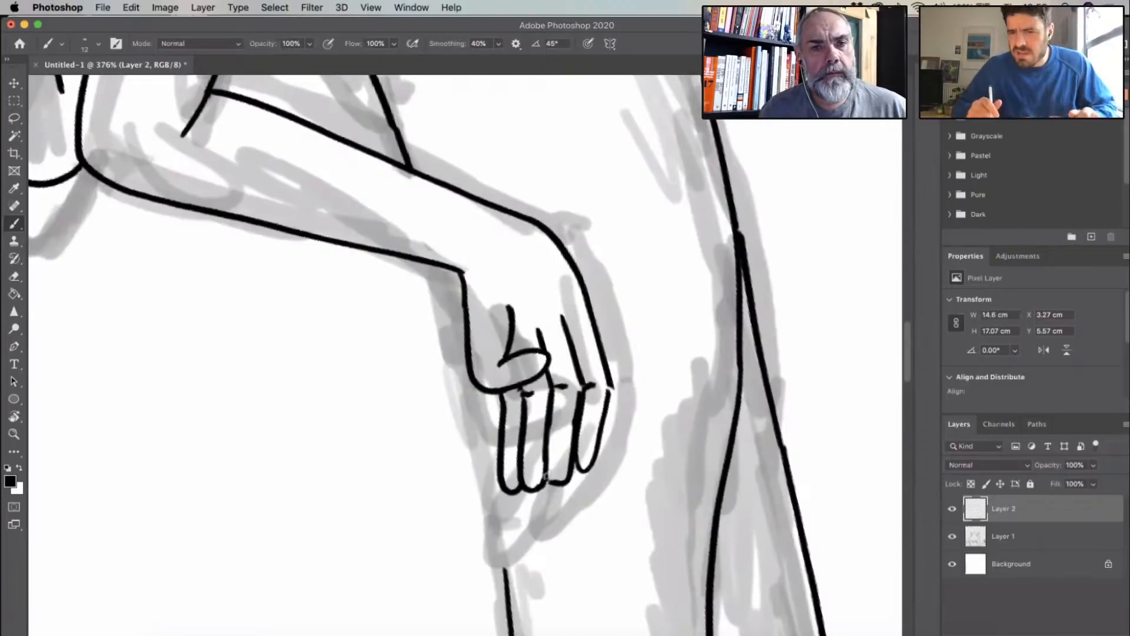
# - Redraw the two outermost fingers of the right figure's lowered hand as narrower shapes tapering from the knuckles
pyautogui.moveTo(612, 380)
pyautogui.mouseDown()
pyautogui.moveTo(585, 476)
pyautogui.moveTo(552, 481)
pyautogui.mouseUp()
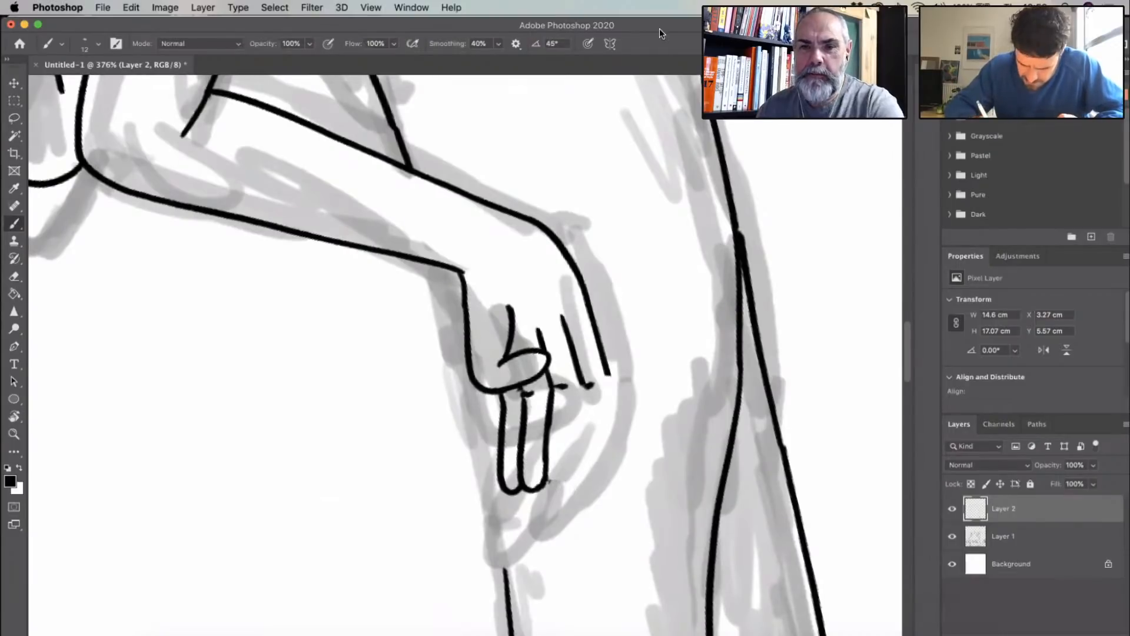
pyautogui.moveTo(587, 385)
pyautogui.mouseDown()
pyautogui.moveTo(581, 465)
pyautogui.moveTo(606, 369)
pyautogui.mouseUp()
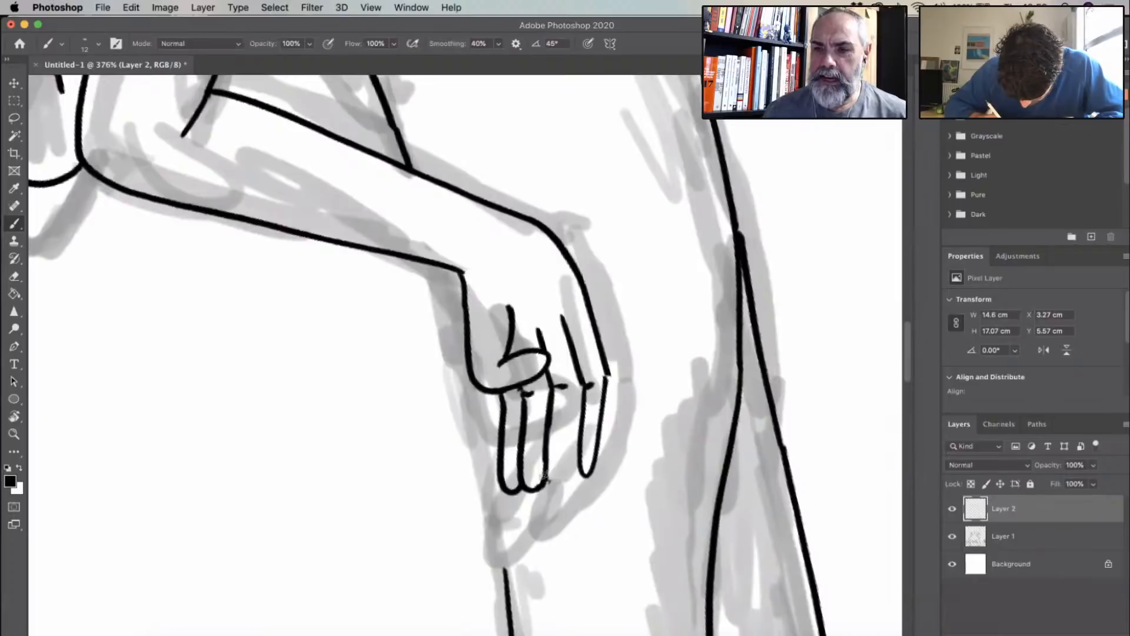
pyautogui.moveTo(544, 476)
pyautogui.mouseDown()
pyautogui.moveTo(571, 430)
pyautogui.moveTo(567, 454)
pyautogui.moveTo(582, 384)
pyautogui.mouseUp()
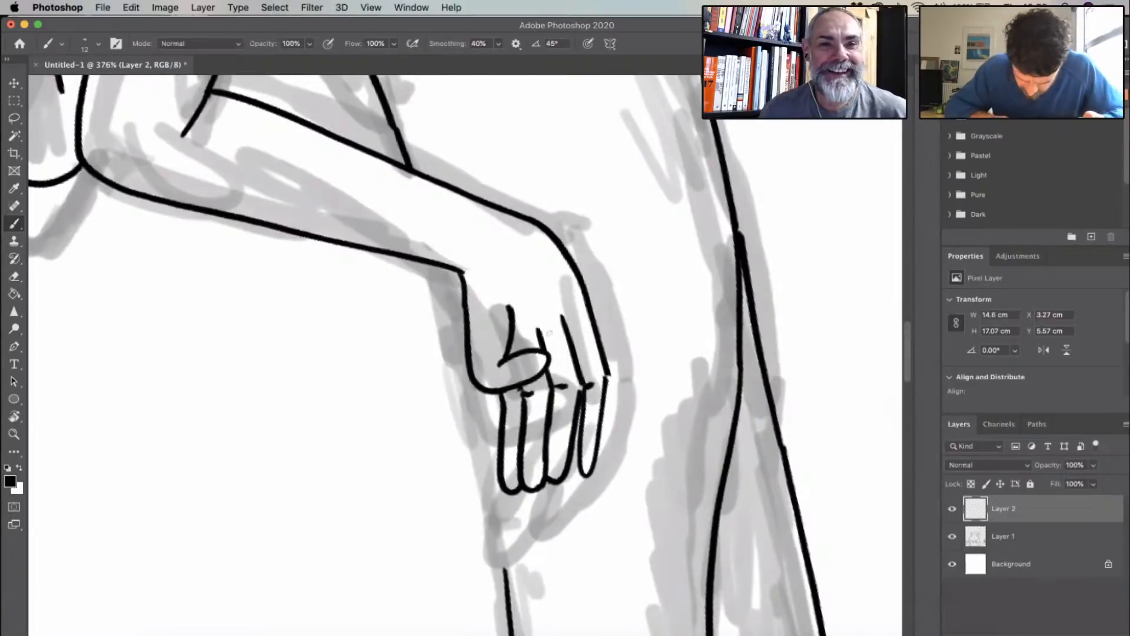
# - Replace the crease above the thumb of the right figure's lowered hand with a steeper line starting closer to the wrist
pyautogui.scroll(-5, 549, 334)
pyautogui.scroll(1, 515, 365)
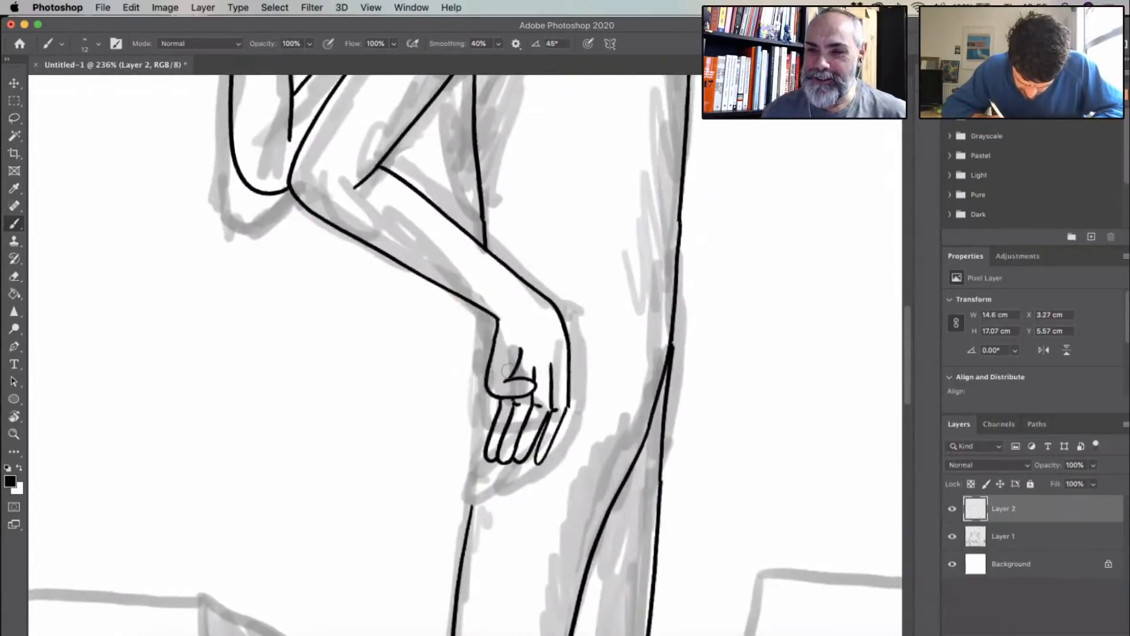
pyautogui.moveTo(522, 348)
pyautogui.mouseDown()
pyautogui.moveTo(509, 371)
pyautogui.moveTo(513, 335)
pyautogui.mouseUp()
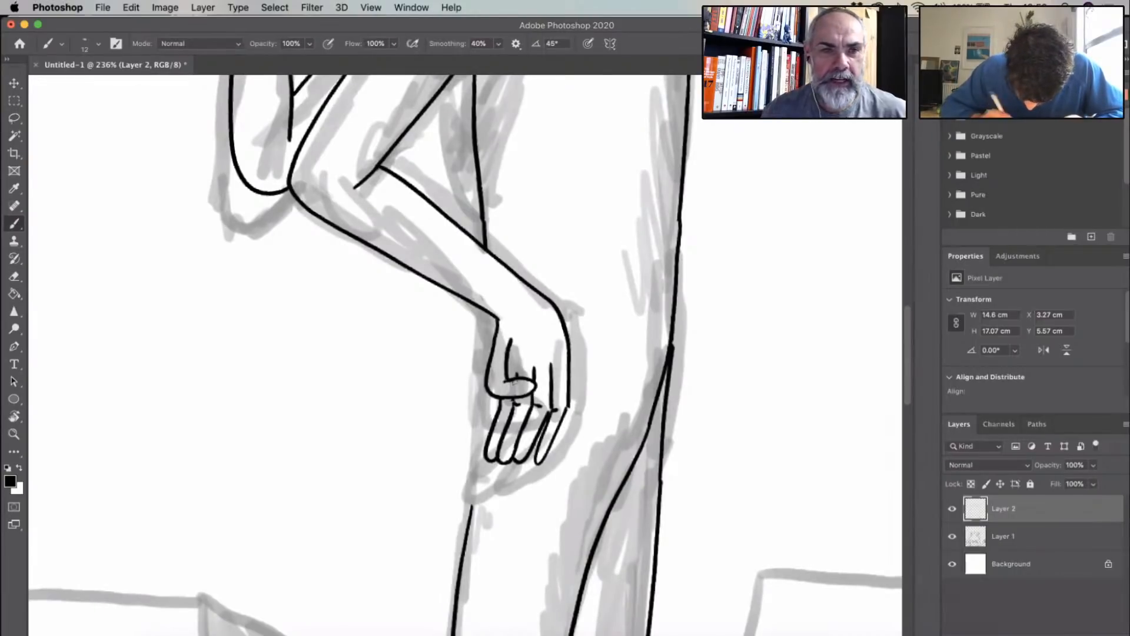
# - Outline a pointed shadow wedge in the right figure's armpit and fill it with solid black
pyautogui.scroll(-2, 464, 418)
pyautogui.scroll(-1, 464, 418)
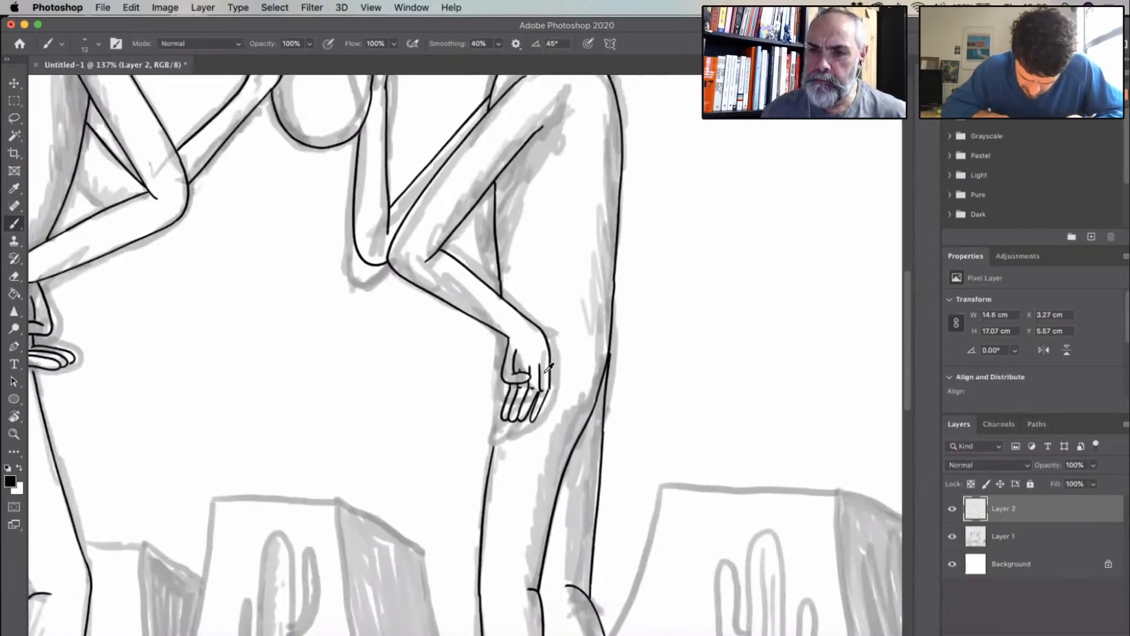
pyautogui.scroll(4, 542, 373)
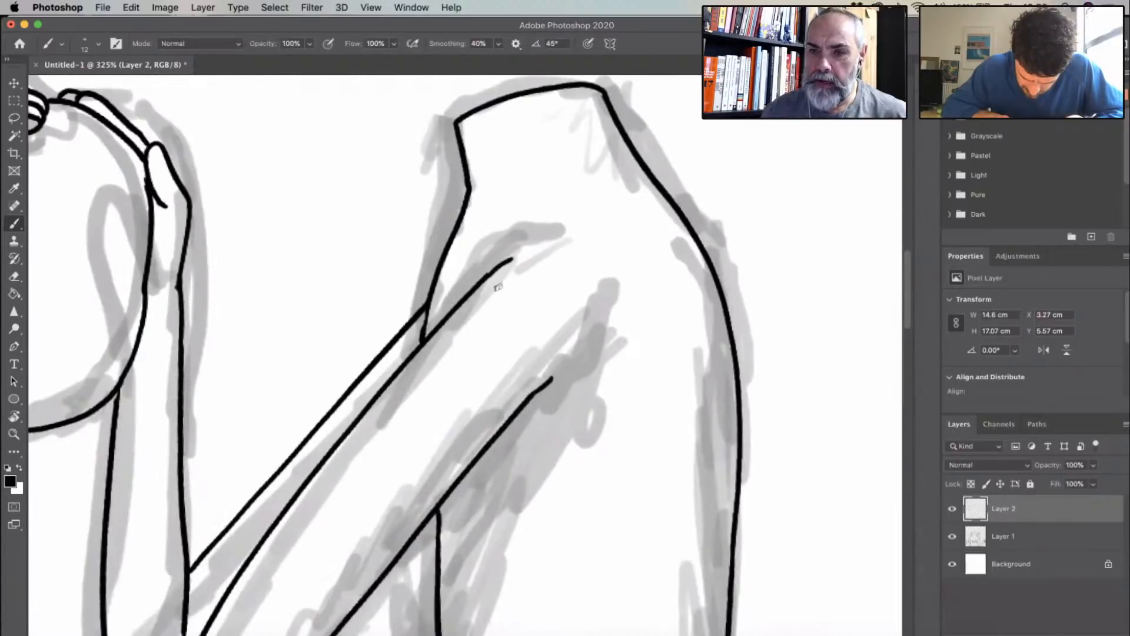
pyautogui.scroll(-3, 553, 341)
pyautogui.scroll(-3, 537, 334)
pyautogui.moveTo(471, 283); pyautogui.dragTo(527, 231)
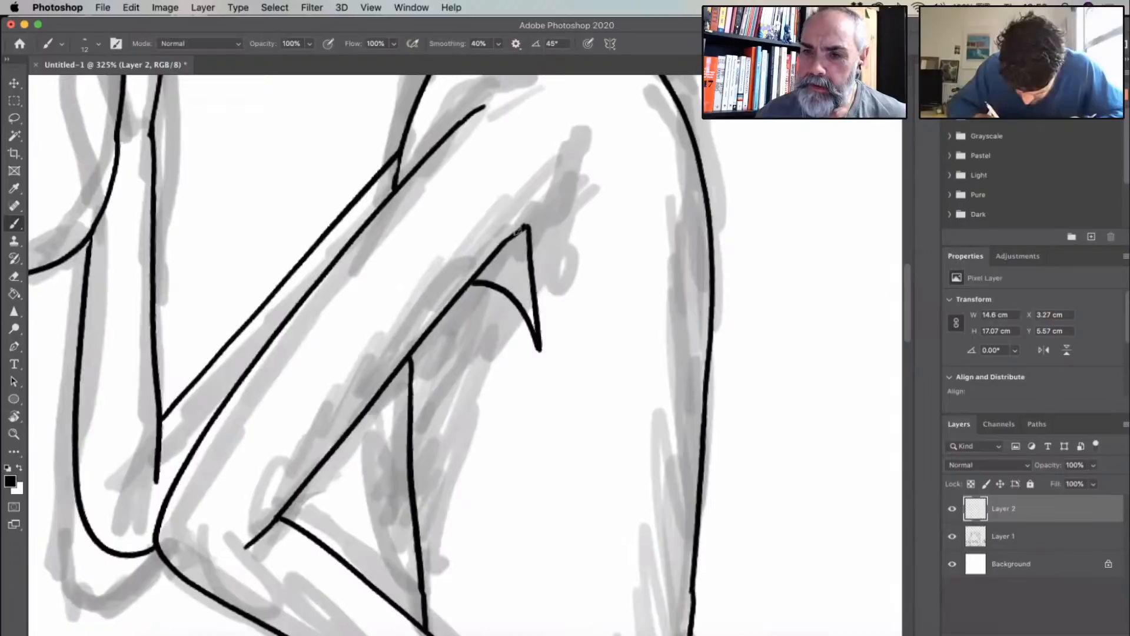
pyautogui.press('g')
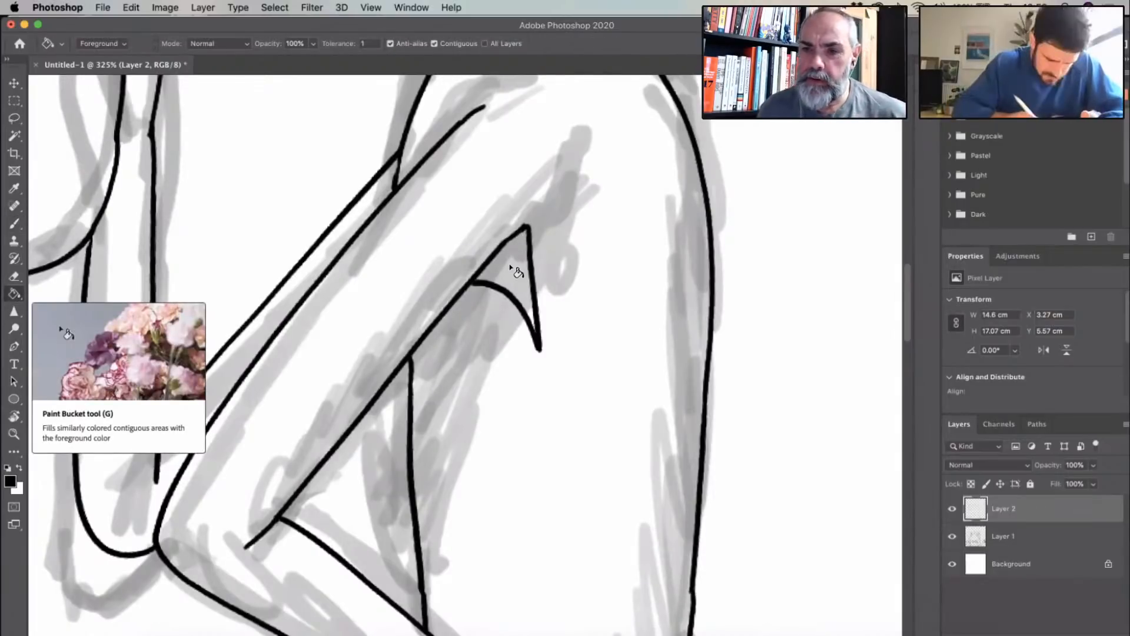
pyautogui.click(538, 343)
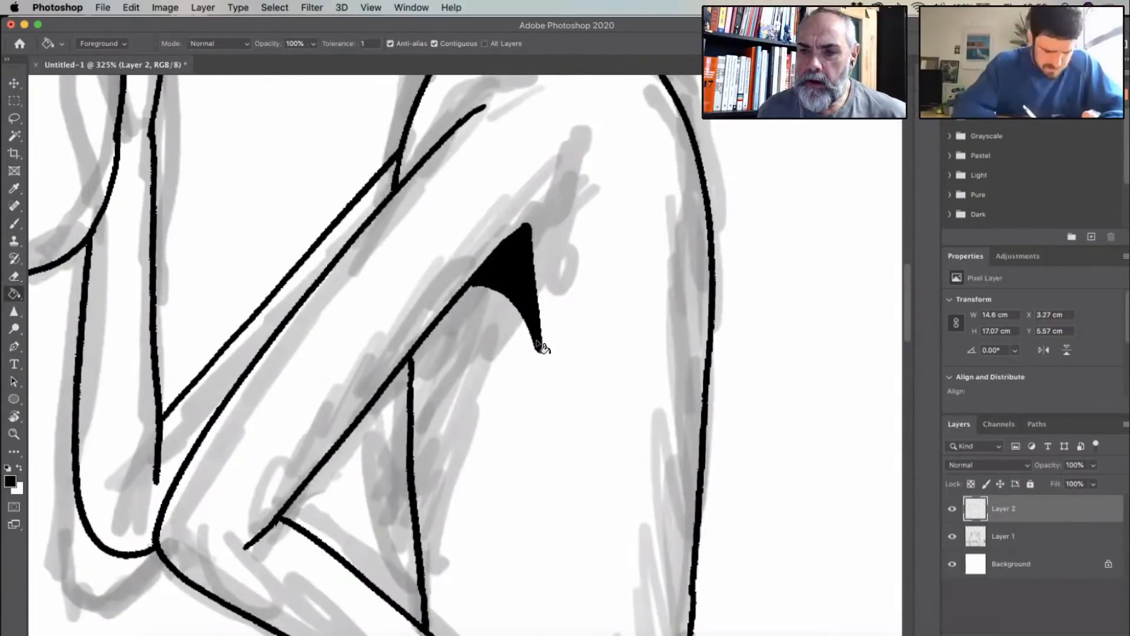
pyautogui.press('b')
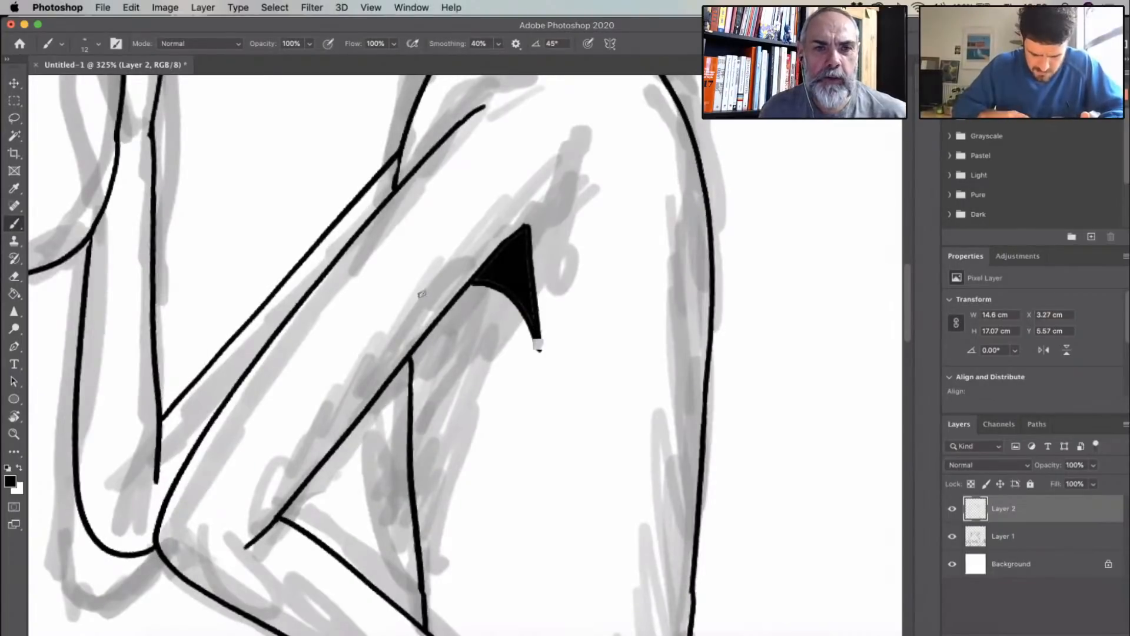
# - Thicken the oval's outline where it runs along the right figure's raised wrist and forearm
pyautogui.hscroll(-5, 437, 245)
pyautogui.scroll(3, 436, 245)
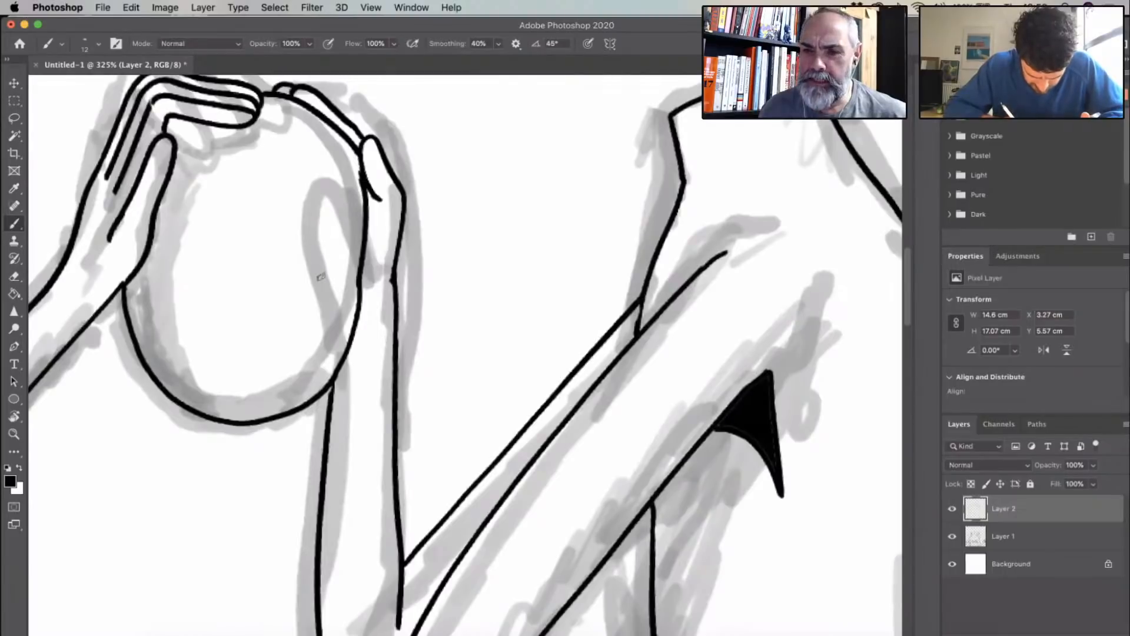
pyautogui.hscroll(3, 321, 276)
pyautogui.scroll(-2, 321, 276)
pyautogui.moveTo(319, 243); pyautogui.dragTo(294, 352)
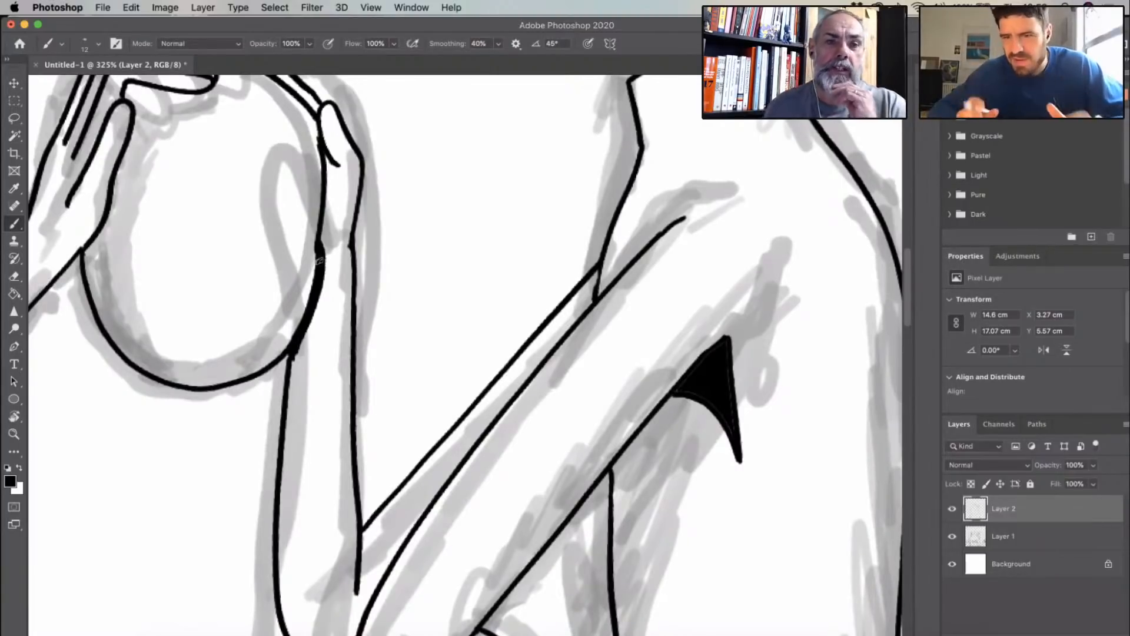
# - Remove the long inner contour line along the left figure's back
pyautogui.scroll(-6, 376, 308)
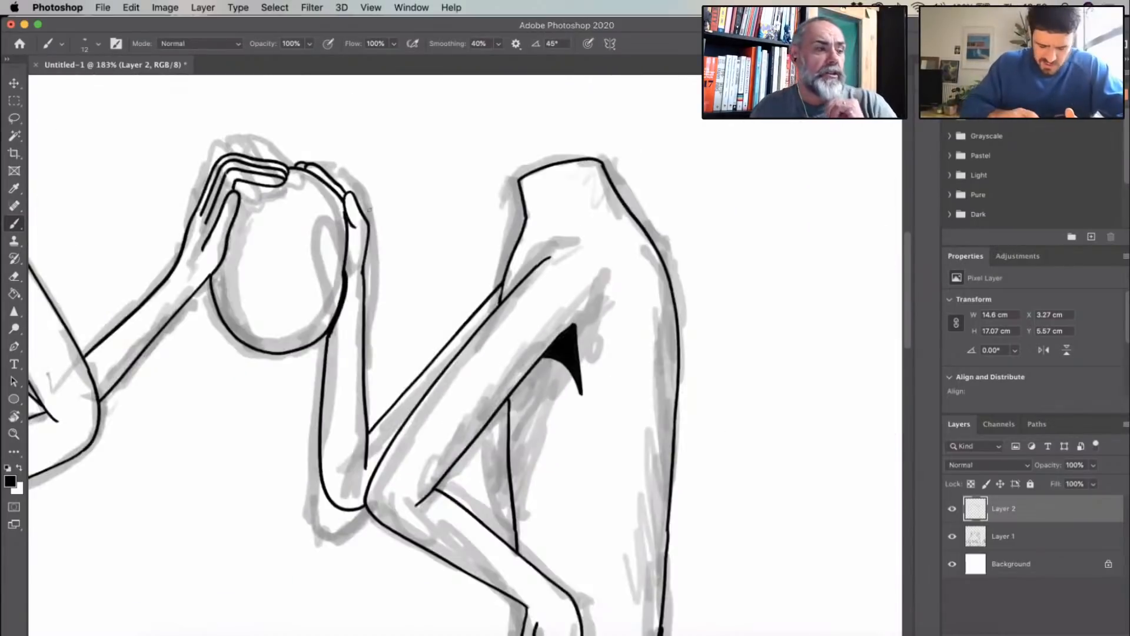
pyautogui.hscroll(-10, 369, 210)
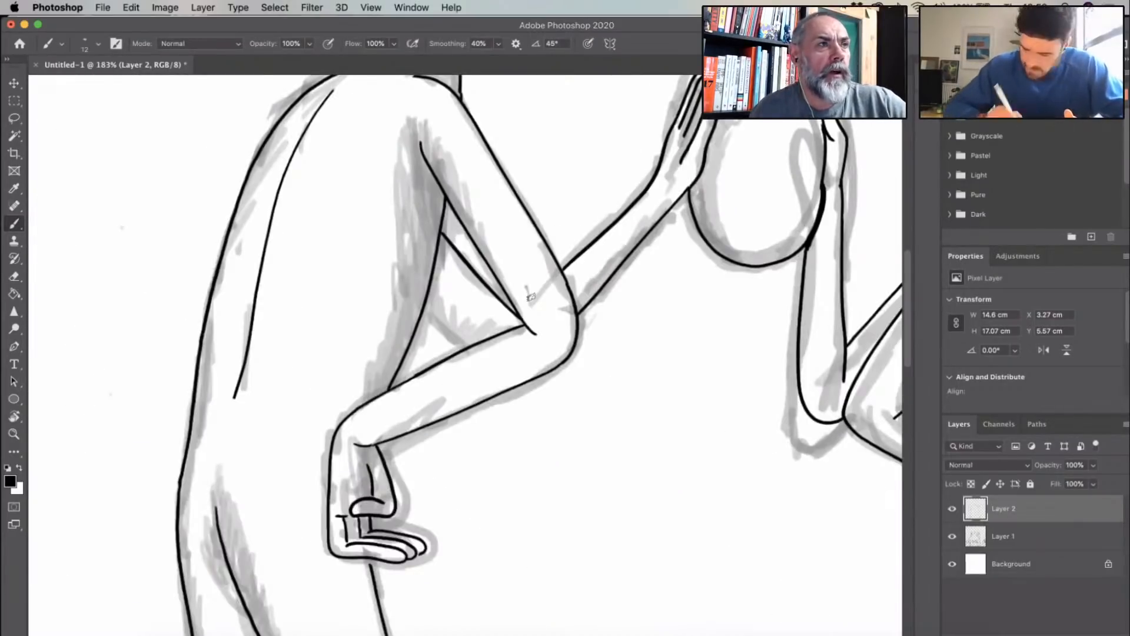
pyautogui.scroll(4, 530, 298)
pyautogui.scroll(2, 525, 293)
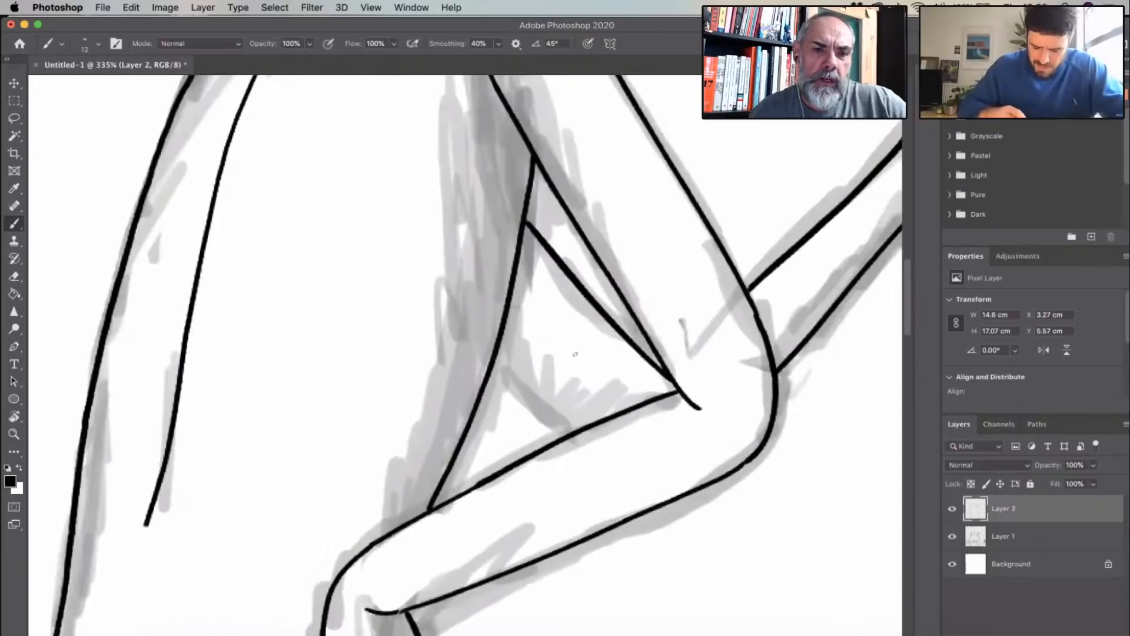
pyautogui.scroll(-5, 575, 353)
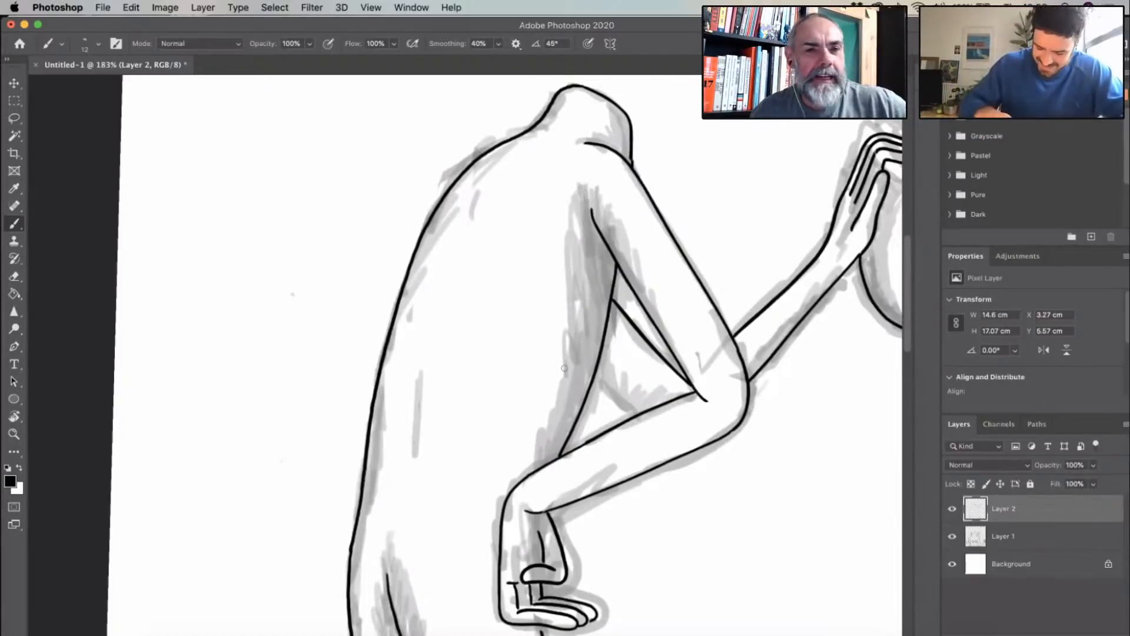
# - Ink a solid black shadow between the thumb and lowest finger of the left figure's raised hand on the oval
pyautogui.scroll(-2, 445, 380)
pyautogui.scroll(-2, 446, 380)
pyautogui.moveTo(587, 397); pyautogui.dragTo(421, 277)
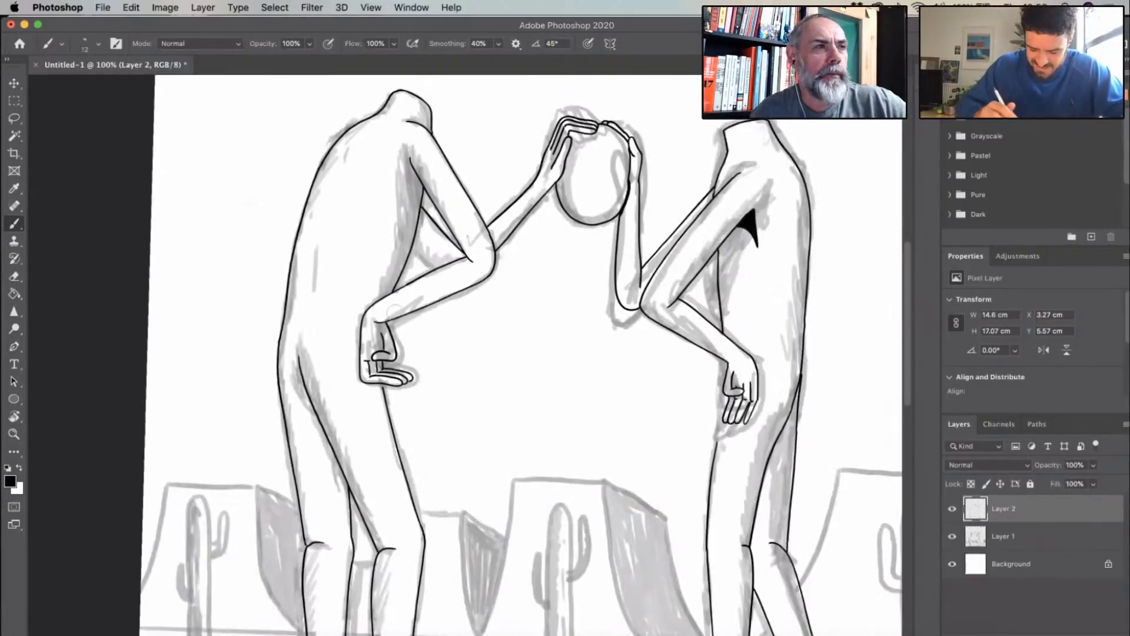
pyautogui.scroll(6, 421, 277)
pyautogui.moveTo(520, 204); pyautogui.dragTo(293, 391)
pyautogui.moveTo(552, 188); pyautogui.dragTo(450, 282)
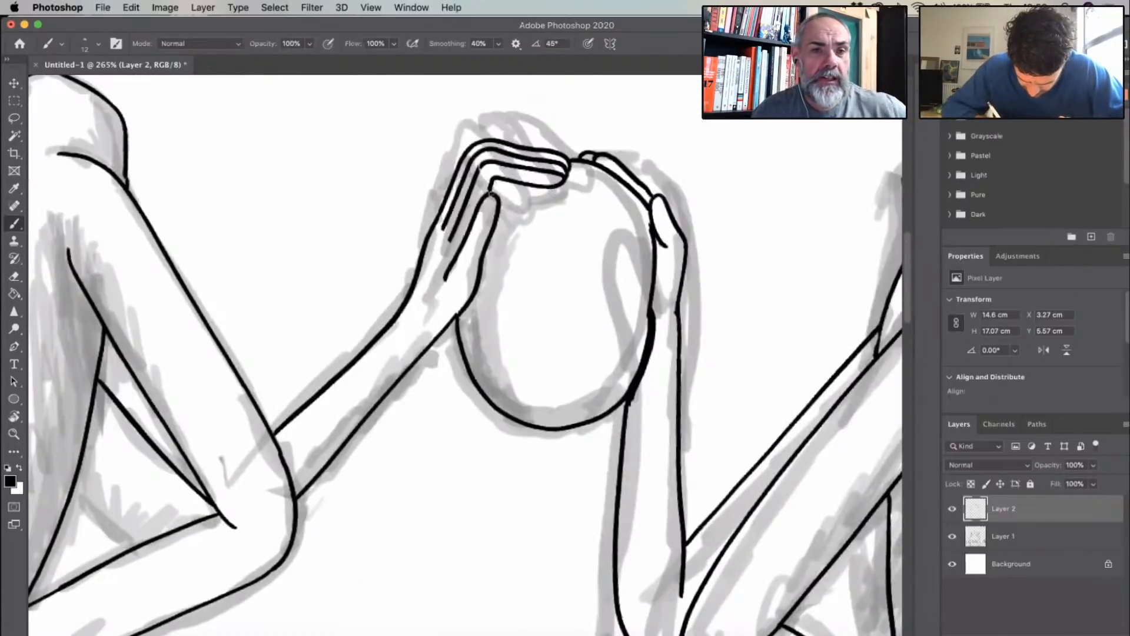
pyautogui.moveTo(500, 202); pyautogui.dragTo(551, 189)
pyautogui.moveTo(496, 182); pyautogui.dragTo(550, 187)
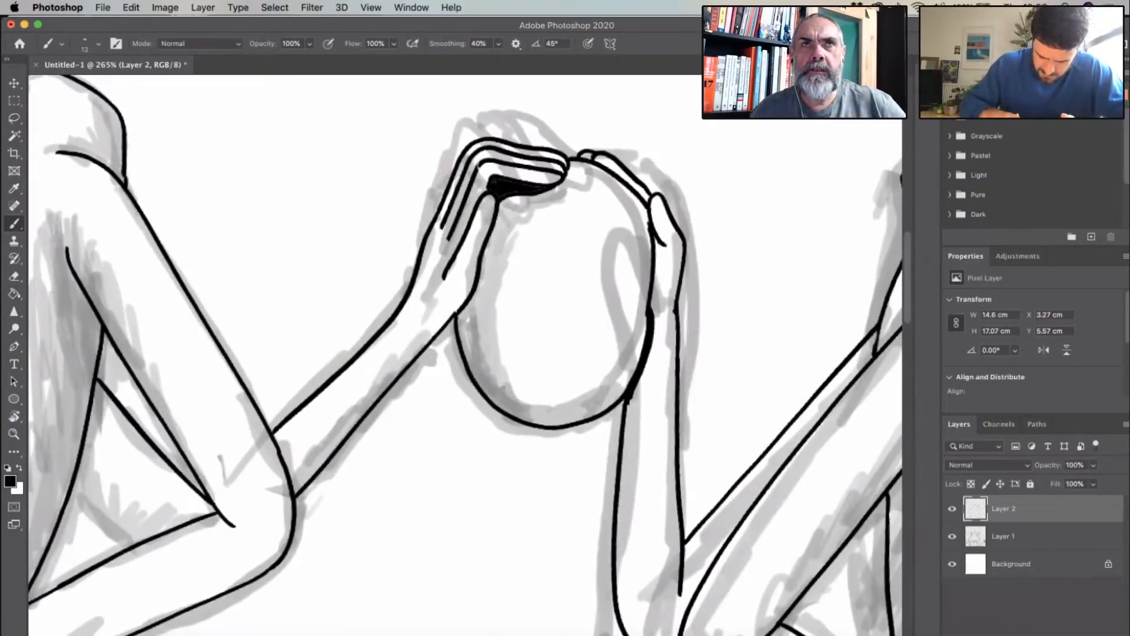
# - Ink the two curved sides and the top edge of the front face of the mesa between the two figures
pyautogui.scroll(-5, 529, 314)
pyautogui.scroll(-3, 528, 469)
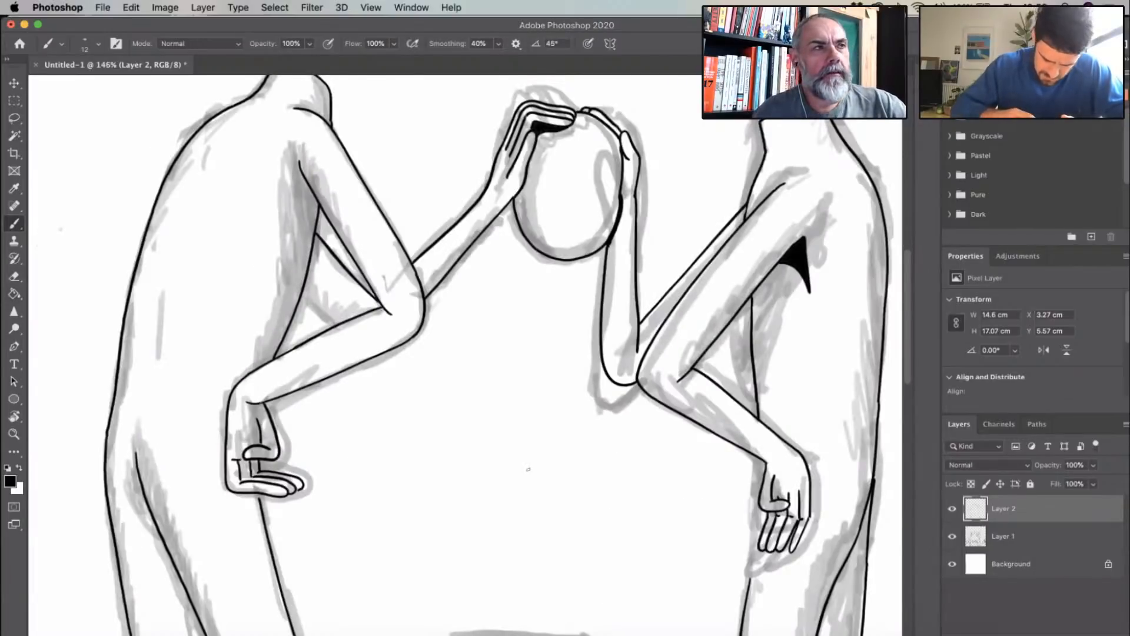
pyautogui.scroll(-5, 528, 469)
pyautogui.hscroll(6, 528, 469)
pyautogui.moveTo(206, 288); pyautogui.dragTo(257, 518)
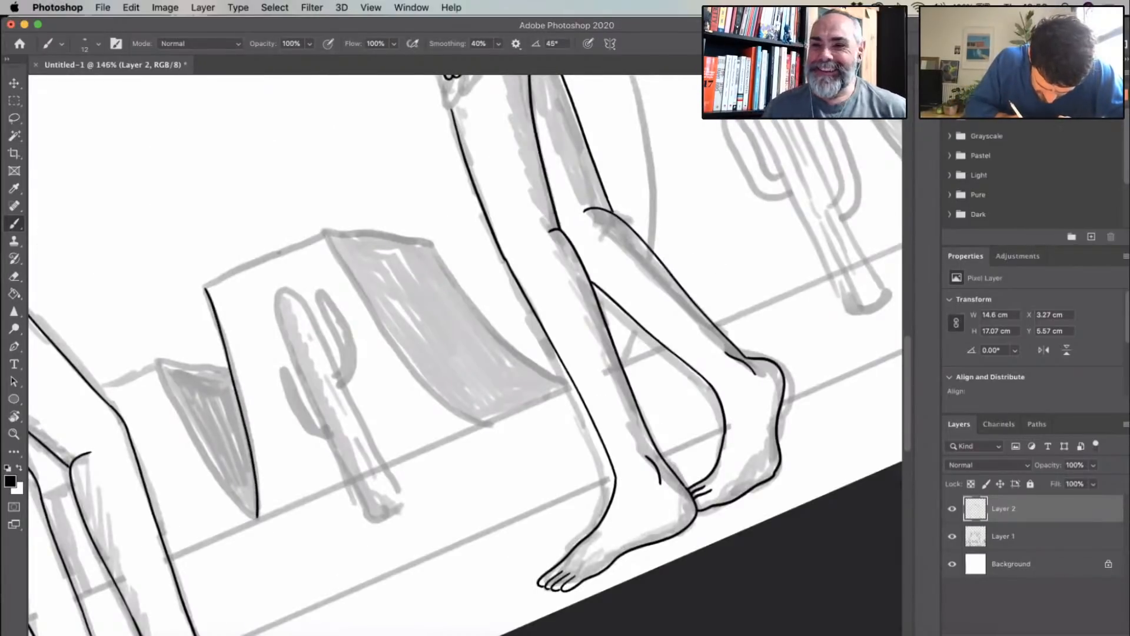
pyautogui.moveTo(206, 288); pyautogui.dragTo(322, 232)
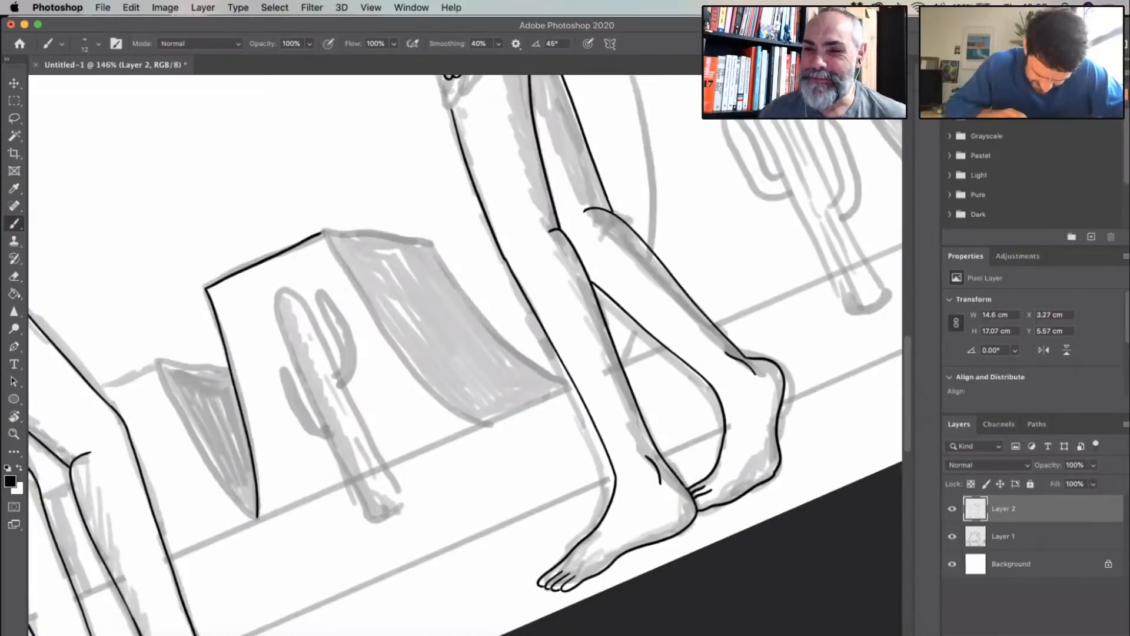
pyautogui.press('super+z')
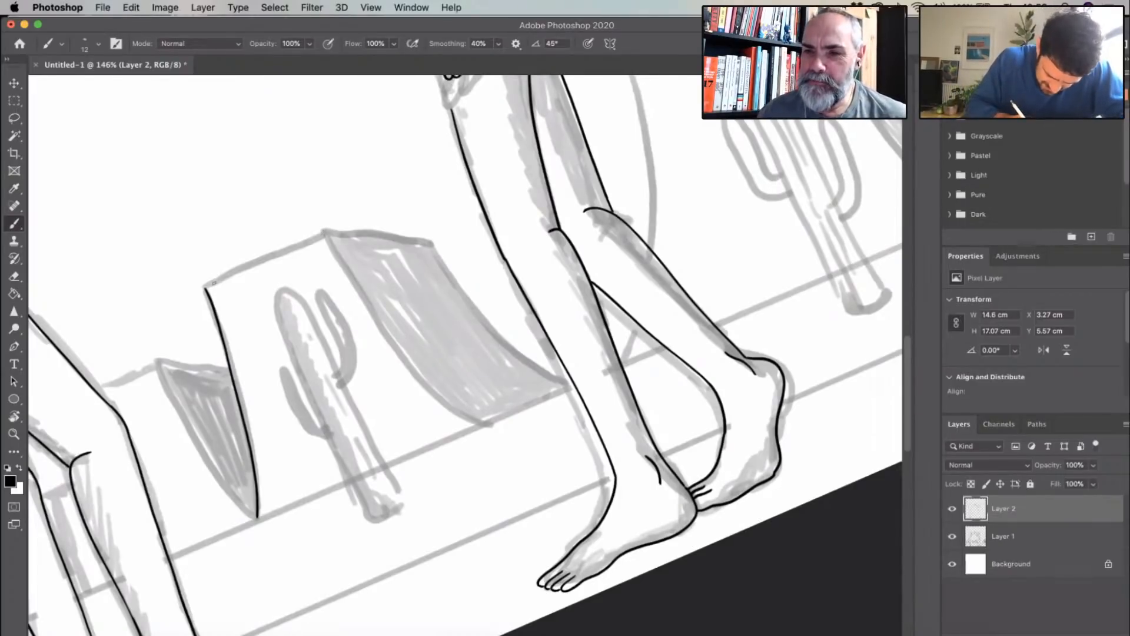
pyautogui.moveTo(206, 288)
pyautogui.mouseDown()
pyautogui.moveTo(321, 233)
pyautogui.moveTo(385, 335)
pyautogui.moveTo(484, 423)
pyautogui.mouseUp()
# - Ink the sloping top edge and the outer curved edge of the central mesa's shaded side face
pyautogui.press('r')
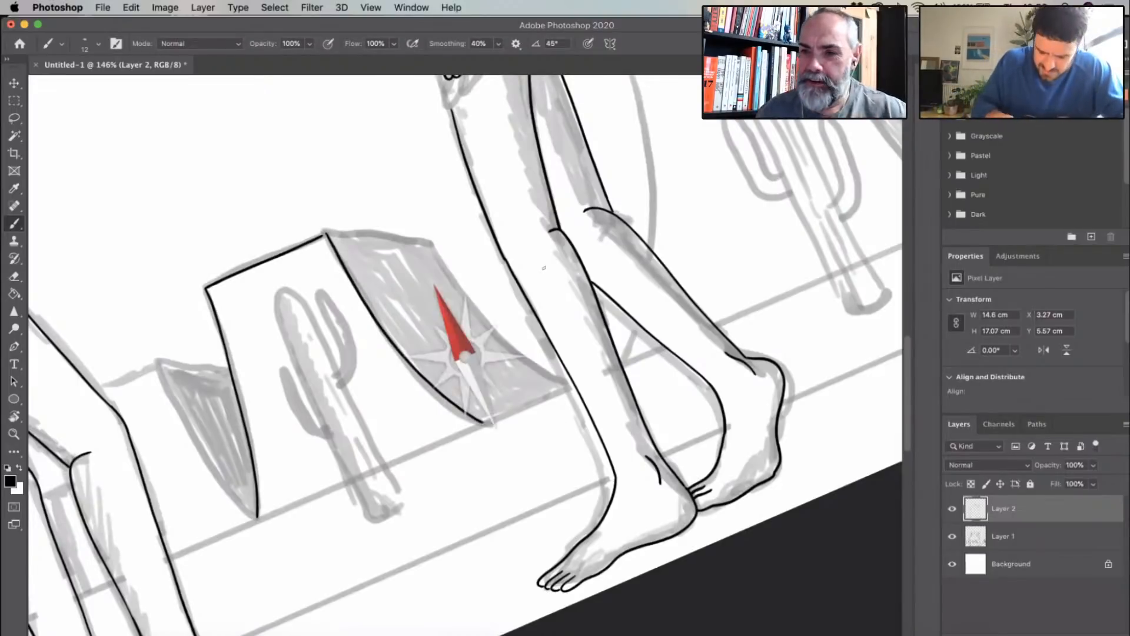
pyautogui.moveTo(396, 296); pyautogui.dragTo(375, 353)
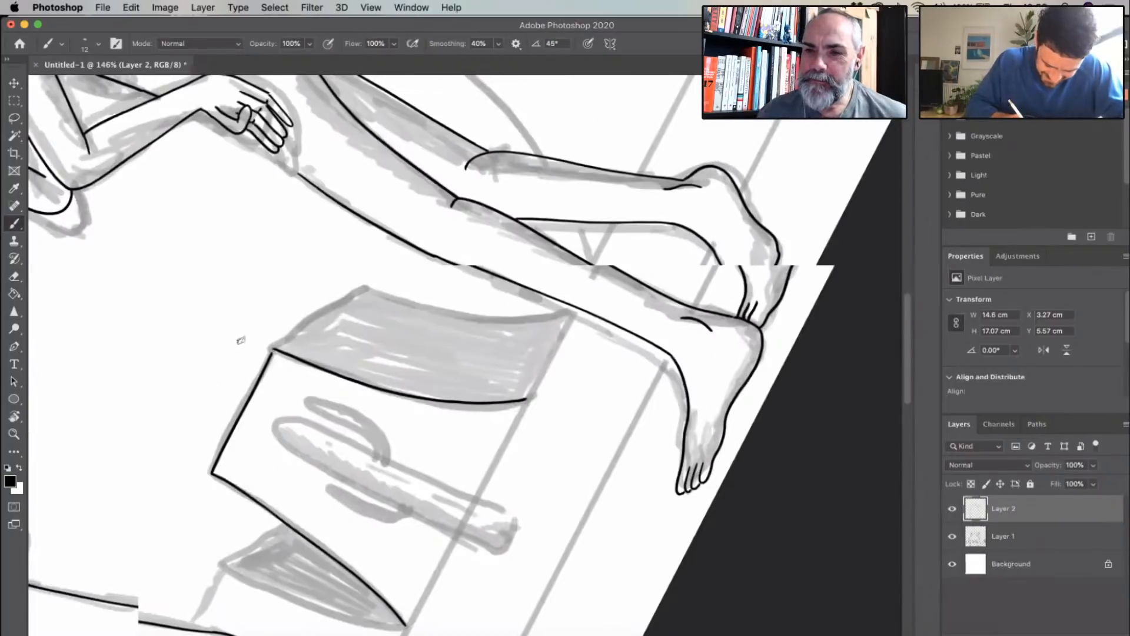
pyautogui.scroll(5, 241, 342)
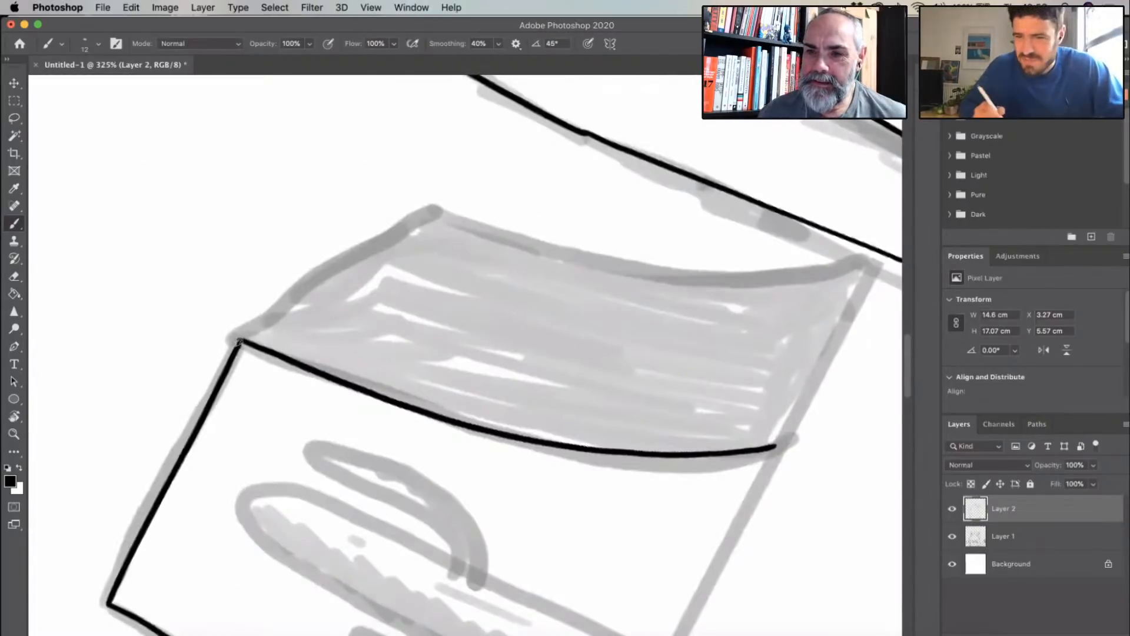
pyautogui.moveTo(239, 341); pyautogui.dragTo(438, 214)
pyautogui.moveTo(672, 273); pyautogui.dragTo(502, 387)
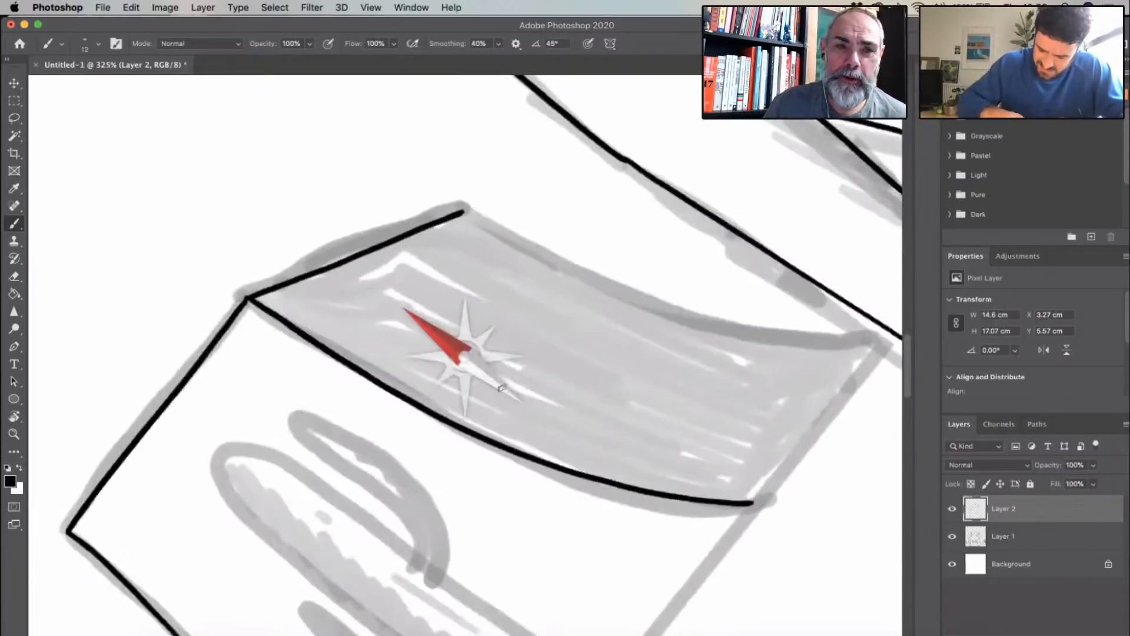
pyautogui.moveTo(509, 463); pyautogui.dragTo(412, 235)
pyautogui.moveTo(512, 184)
pyautogui.mouseDown()
pyautogui.moveTo(490, 424)
pyautogui.moveTo(493, 493)
pyautogui.moveTo(527, 624)
pyautogui.moveTo(518, 591)
pyautogui.moveTo(526, 621)
pyautogui.mouseUp()
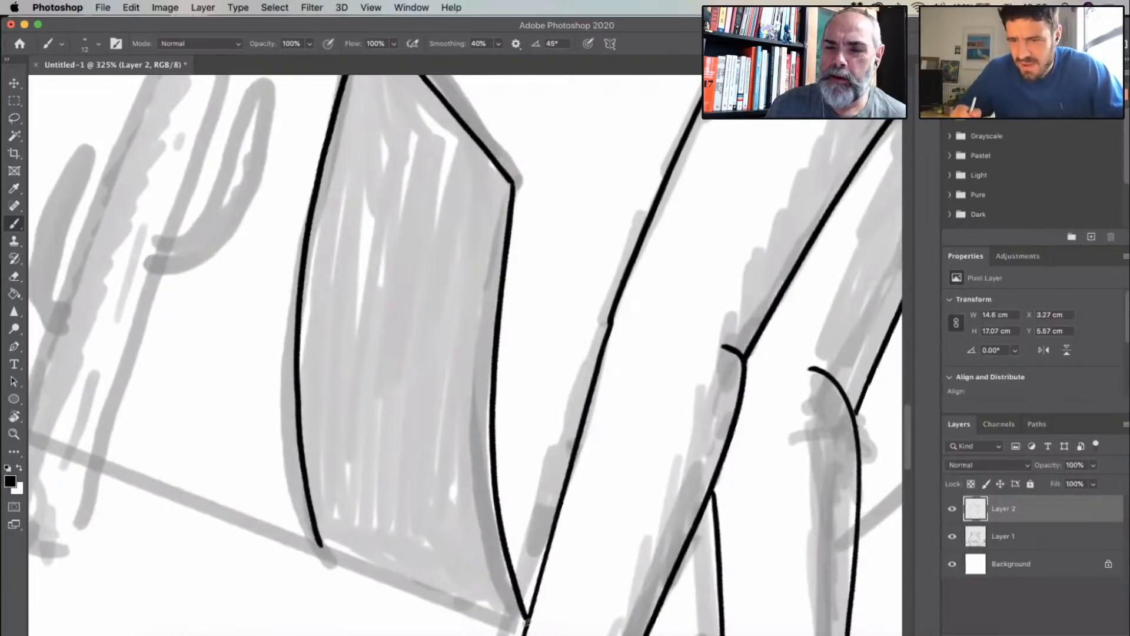
# - Ink the long left side and rounded tip of the cactus in front of the central mesa
pyautogui.moveTo(586, 383); pyautogui.dragTo(573, 293)
pyautogui.moveTo(586, 383); pyautogui.dragTo(501, 275)
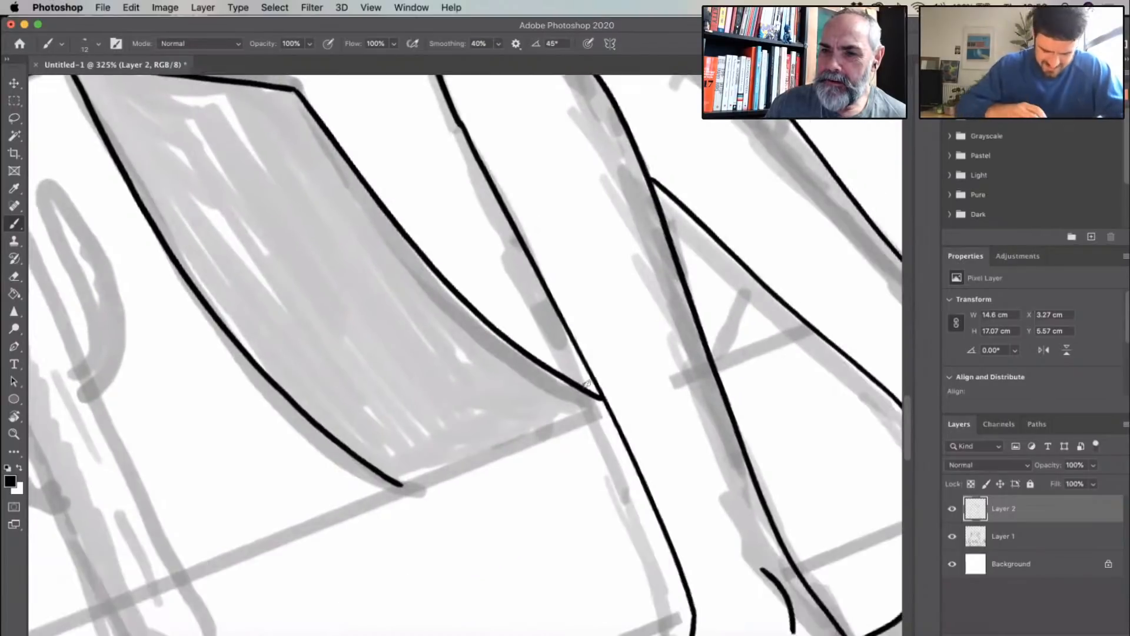
pyautogui.moveTo(312, 313); pyautogui.dragTo(586, 312)
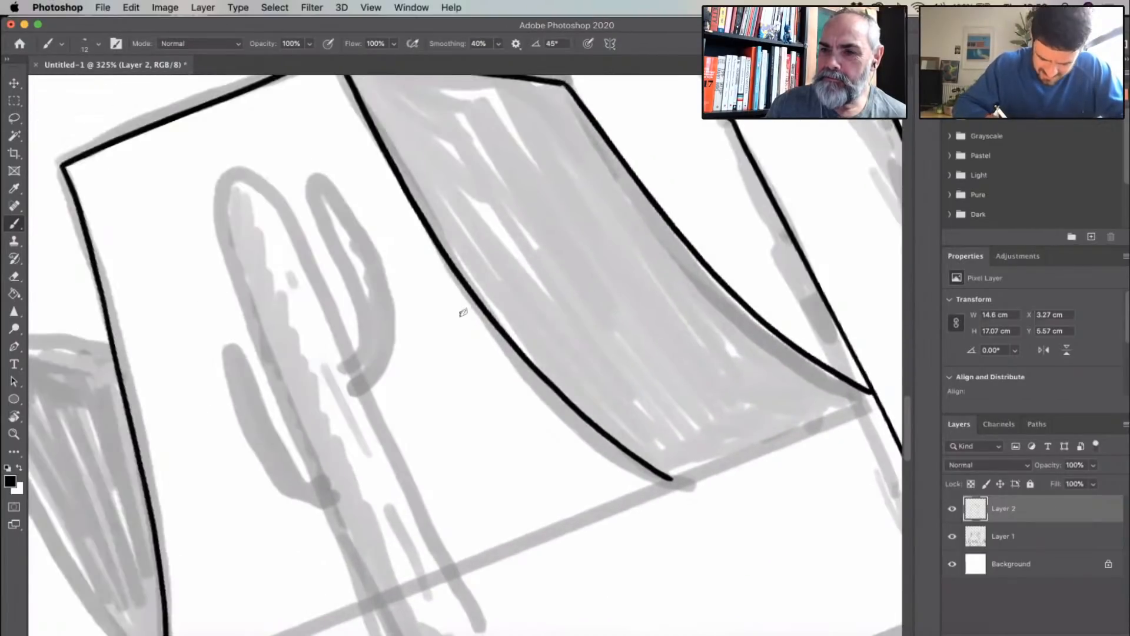
pyautogui.moveTo(464, 312); pyautogui.dragTo(486, 317)
pyautogui.moveTo(370, 77)
pyautogui.mouseDown()
pyautogui.moveTo(339, 86)
pyautogui.moveTo(311, 178)
pyautogui.moveTo(245, 600)
pyautogui.mouseUp()
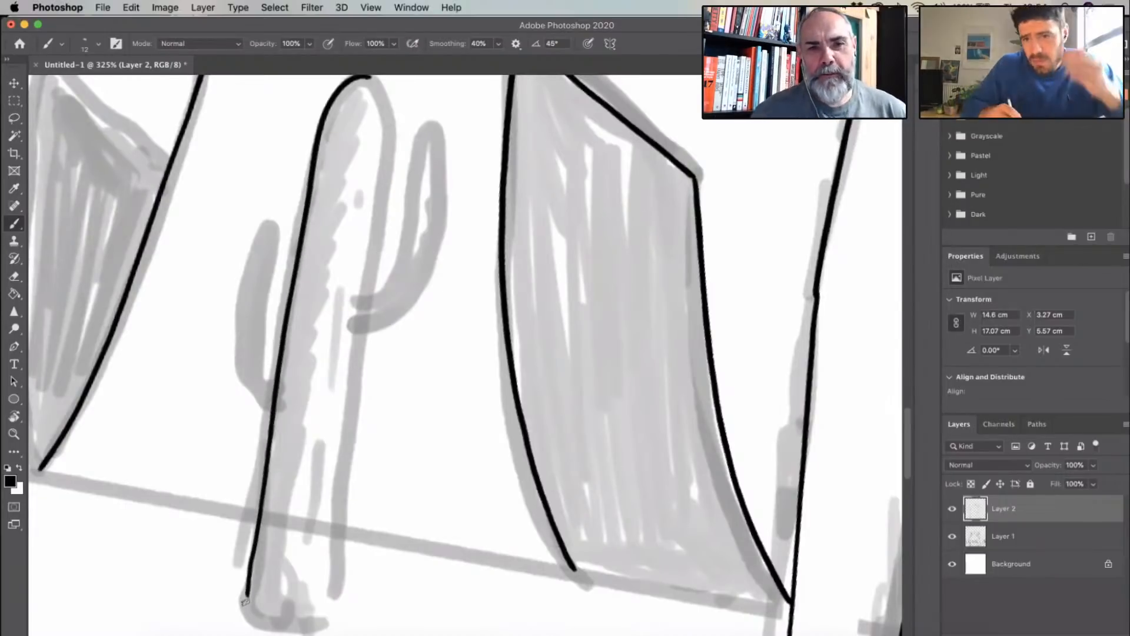
pyautogui.moveTo(683, 350); pyautogui.dragTo(680, 320)
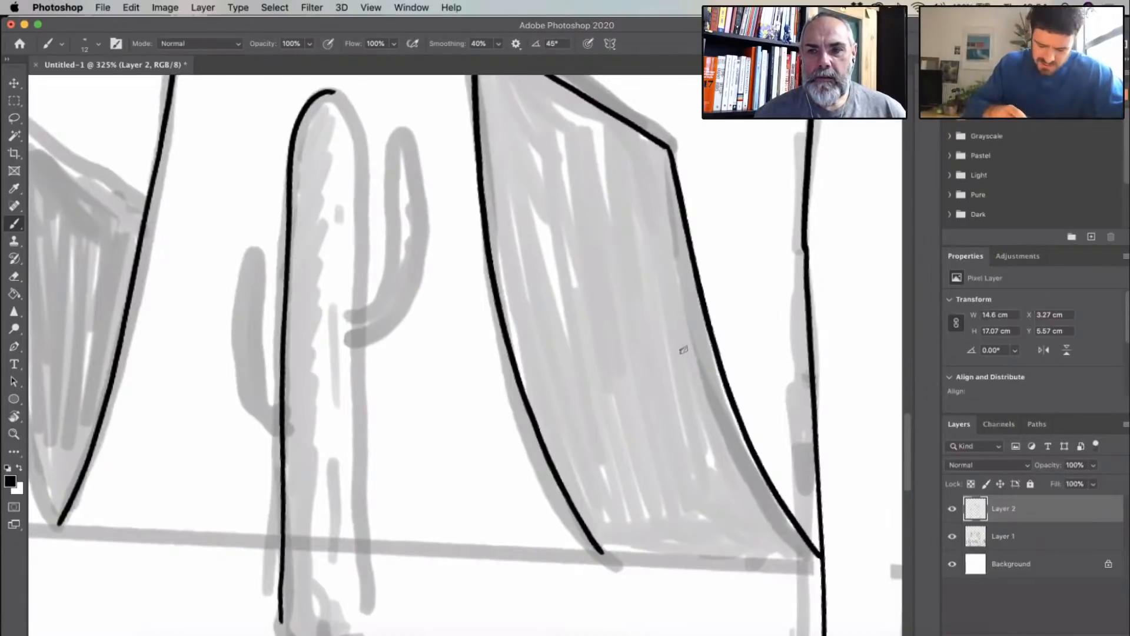
# - Ink a broken rib line just inside the left edge of the central cactus trunk
pyautogui.moveTo(331, 92); pyautogui.dragTo(311, 148)
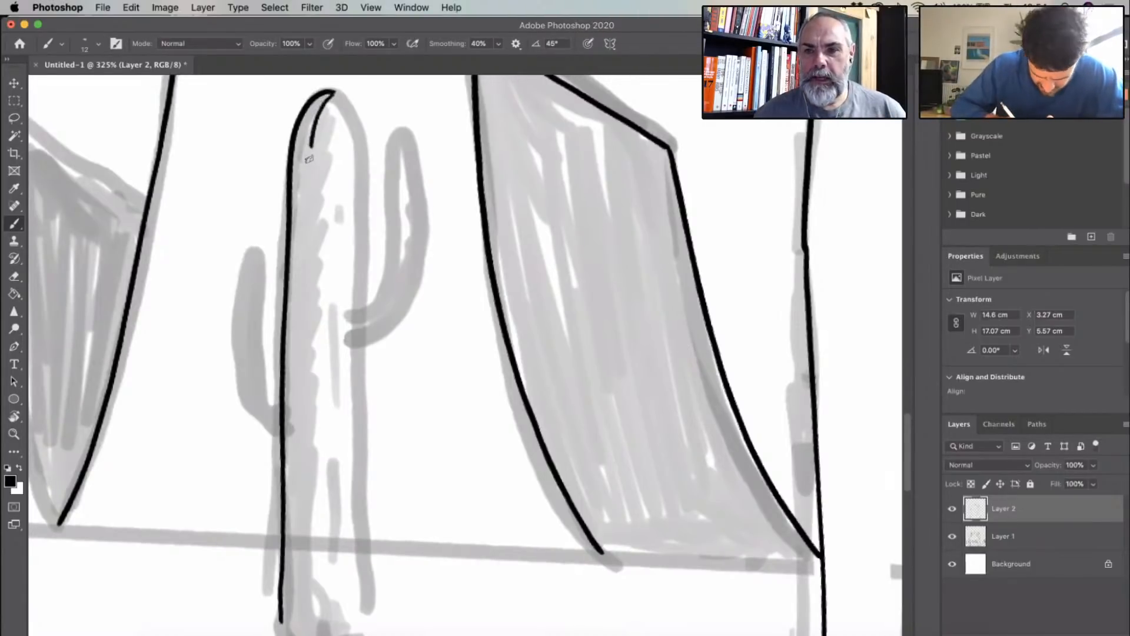
pyautogui.moveTo(308, 194); pyautogui.dragTo(301, 312)
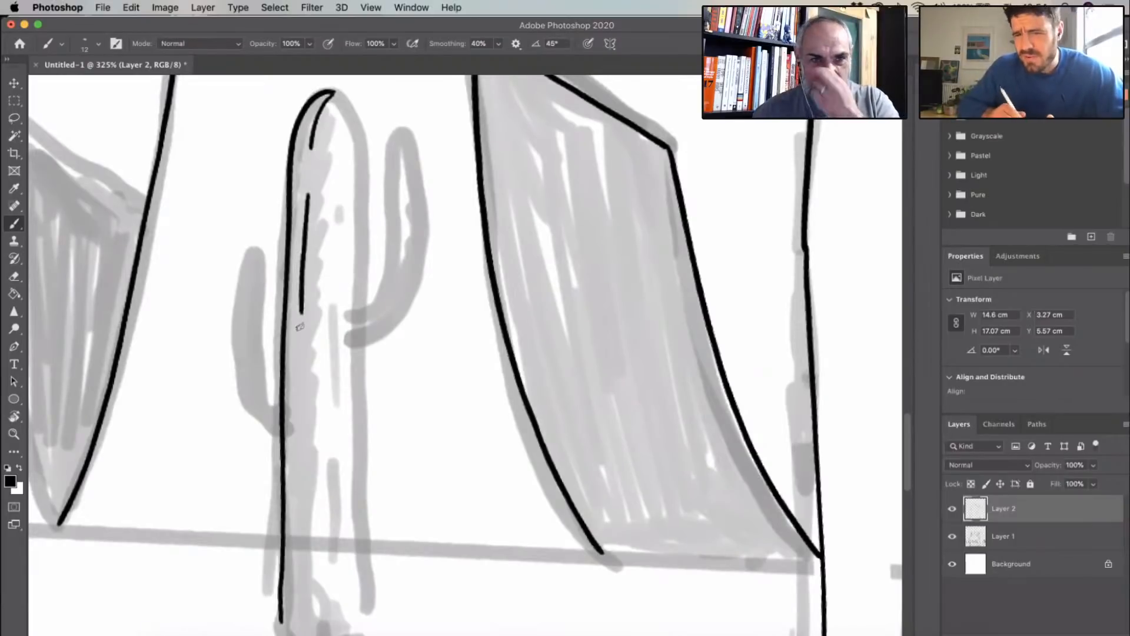
pyautogui.moveTo(309, 360)
pyautogui.mouseDown()
pyautogui.moveTo(297, 504)
pyautogui.moveTo(359, 502)
pyautogui.mouseUp()
# - Ink the central cactus trunk's right side and base, with two long rib lines in its lower part
pyautogui.scroll(-1, 429, 341)
pyautogui.scroll(-5, 428, 341)
pyautogui.scroll(8, 341, 329)
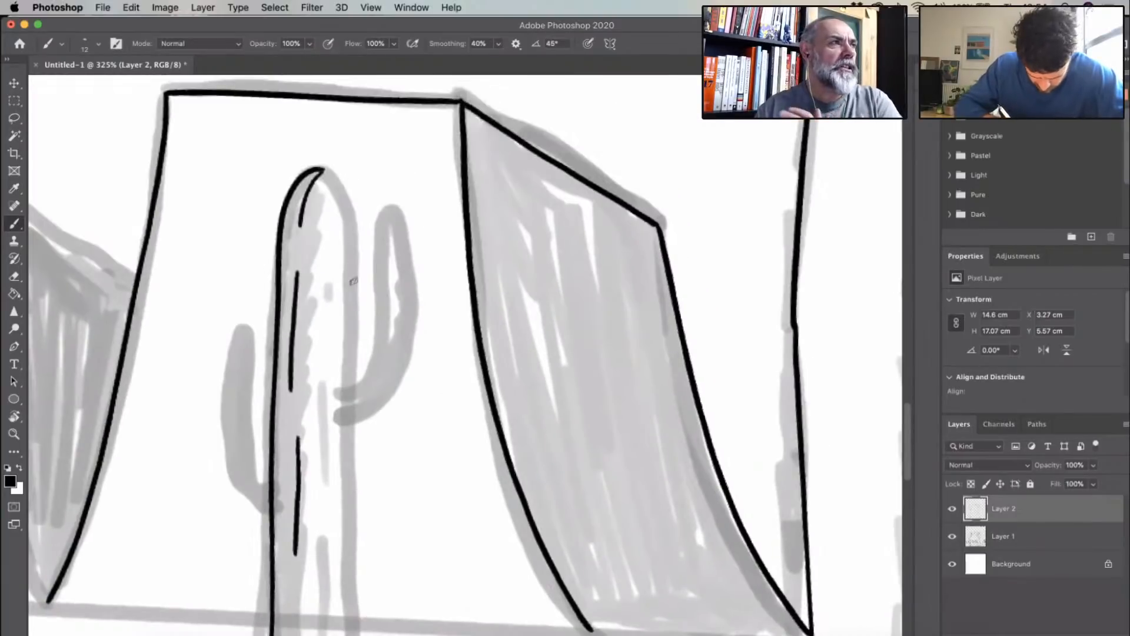
pyautogui.moveTo(355, 272); pyautogui.dragTo(352, 376)
pyautogui.scroll(-9, 421, 386)
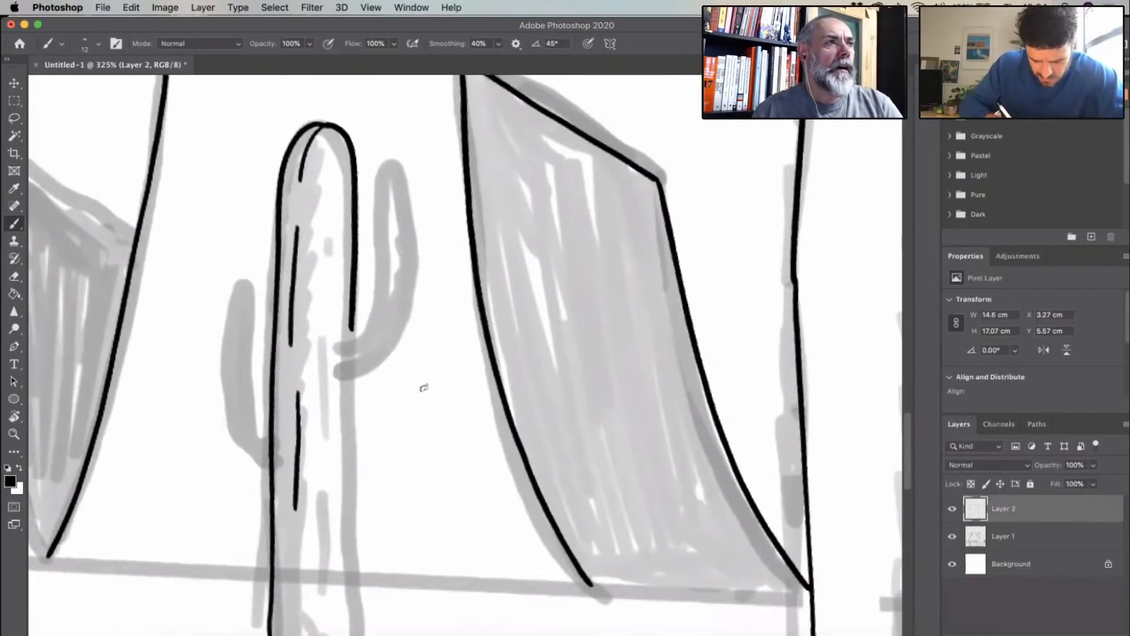
pyautogui.moveTo(351, 177); pyautogui.dragTo(348, 480)
pyautogui.moveTo(296, 321); pyautogui.dragTo(290, 458)
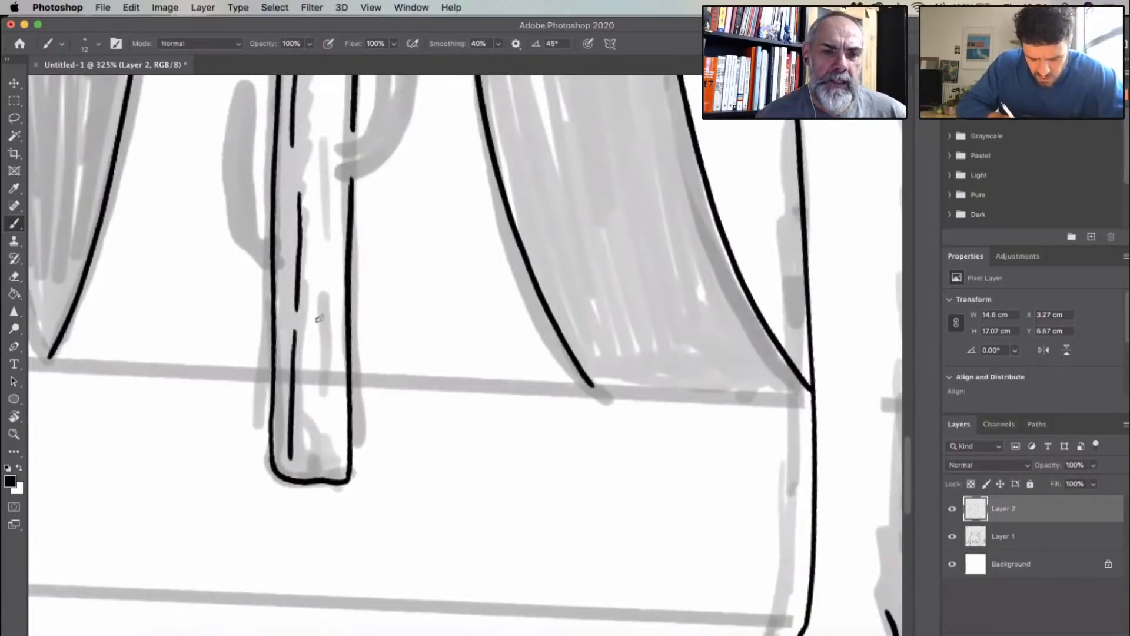
pyautogui.moveTo(328, 209); pyautogui.dragTo(317, 450)
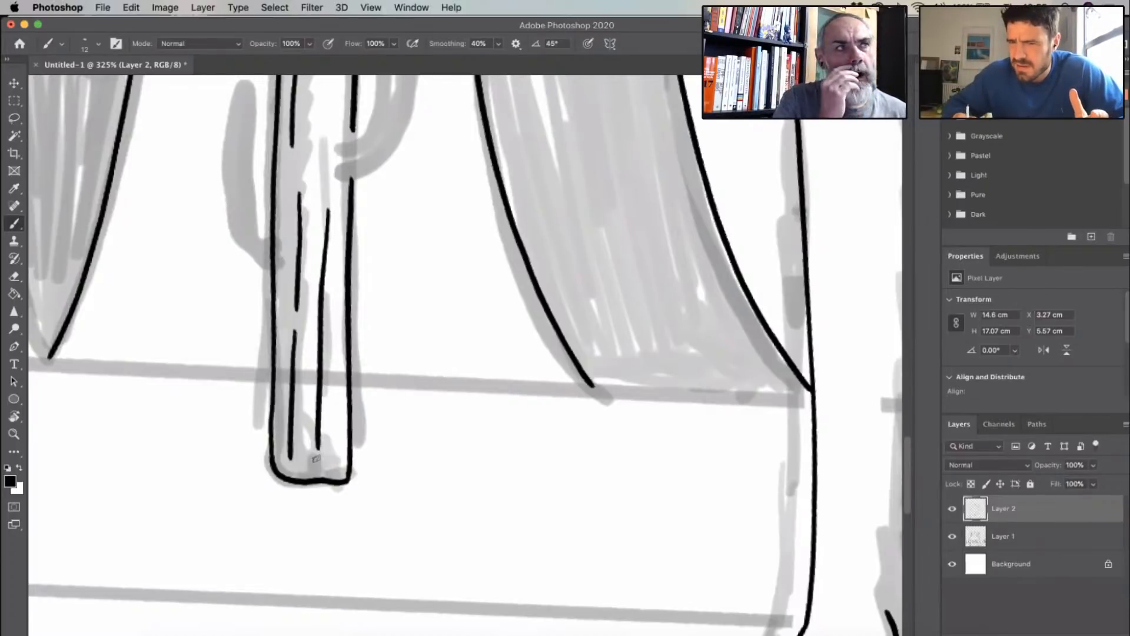
# - Erase the trunk's lower right side and base, and redraw the right side as one continuous line past the arm joint
pyautogui.moveTo(337, 218)
pyautogui.mouseDown()
pyautogui.moveTo(348, 185)
pyautogui.moveTo(349, 480)
pyautogui.moveTo(309, 486)
pyautogui.moveTo(349, 477)
pyautogui.mouseUp()
pyautogui.hscroll(-5, 430, 281)
pyautogui.scroll(3, 430, 281)
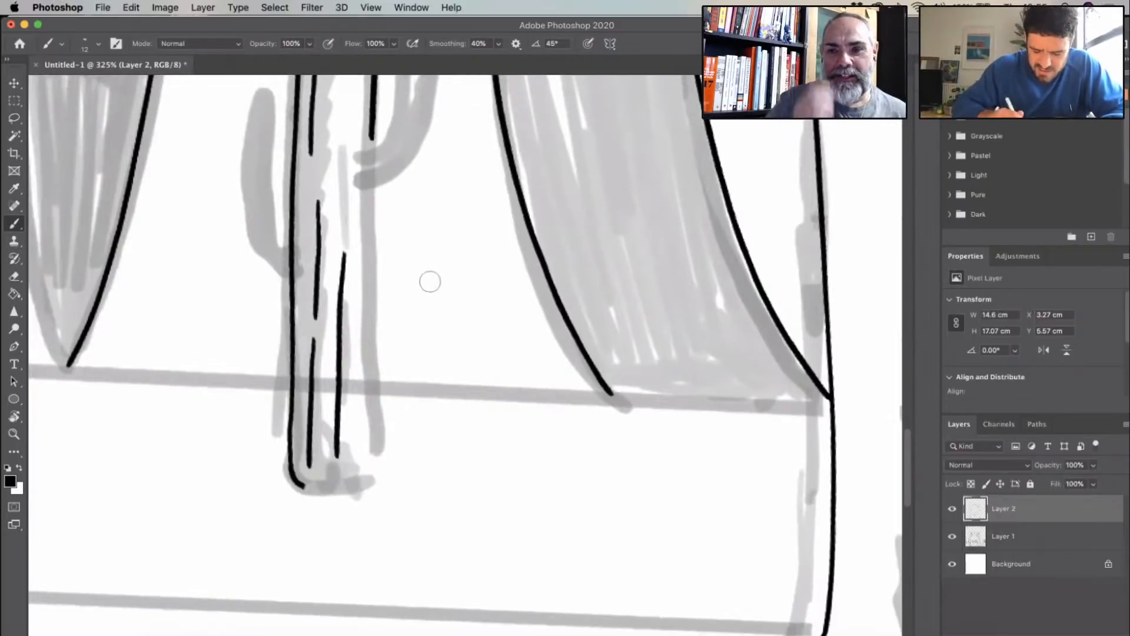
pyautogui.moveTo(506, 209); pyautogui.dragTo(500, 559)
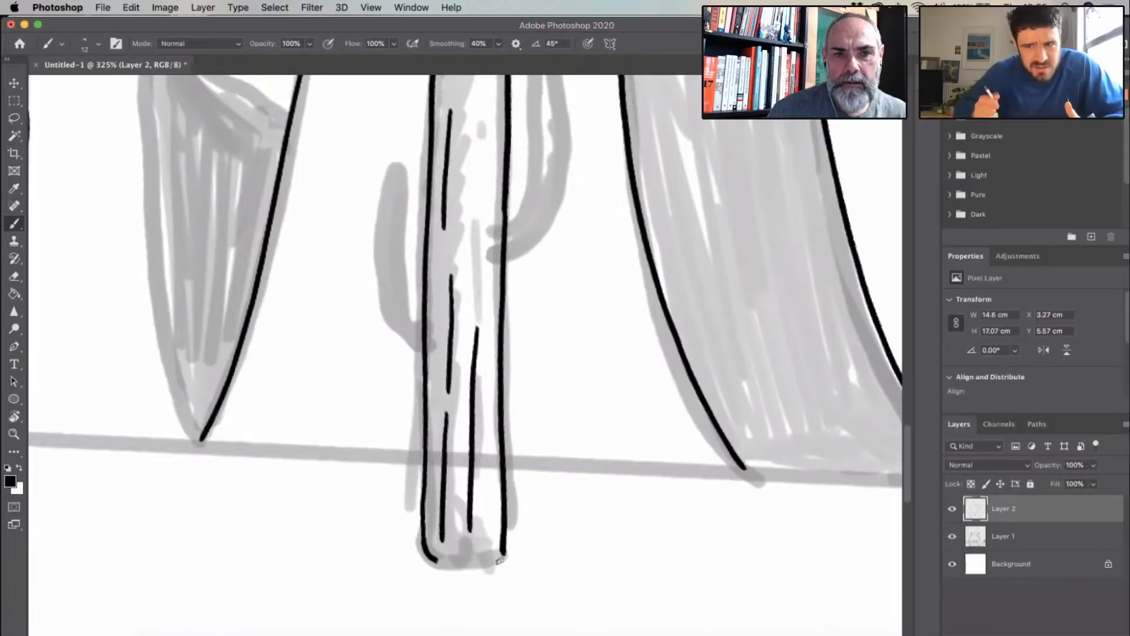
# - Extend the rib lines through the upper part of the central cactus trunk with broken vertical strokes
pyautogui.moveTo(478, 127); pyautogui.dragTo(472, 313)
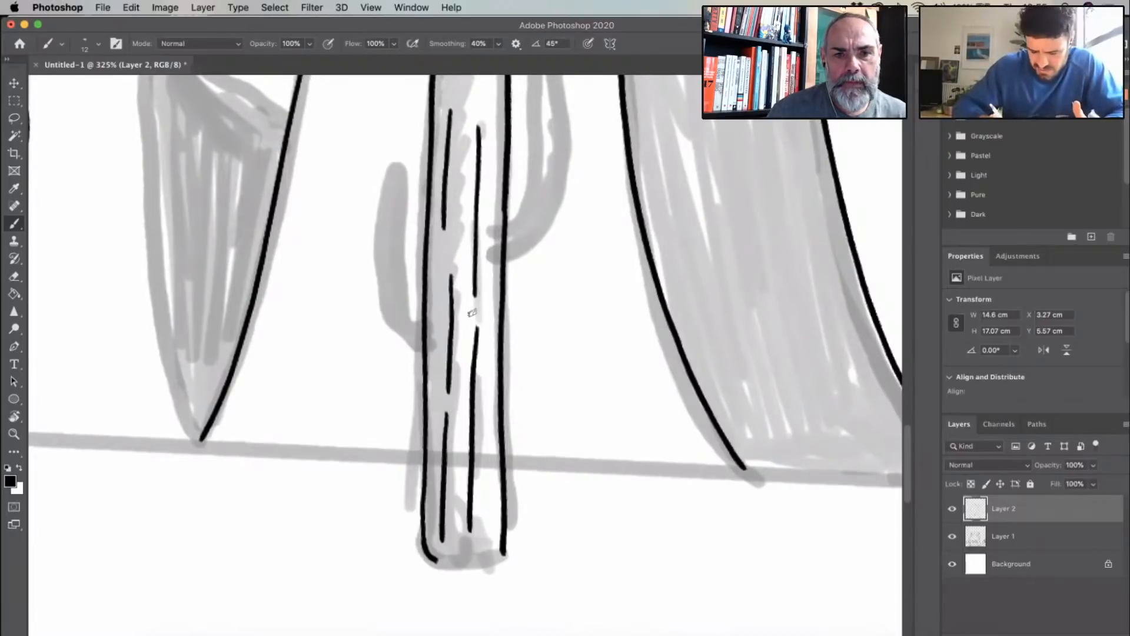
pyautogui.scroll(2, 400, 325)
pyautogui.scroll(10, 399, 326)
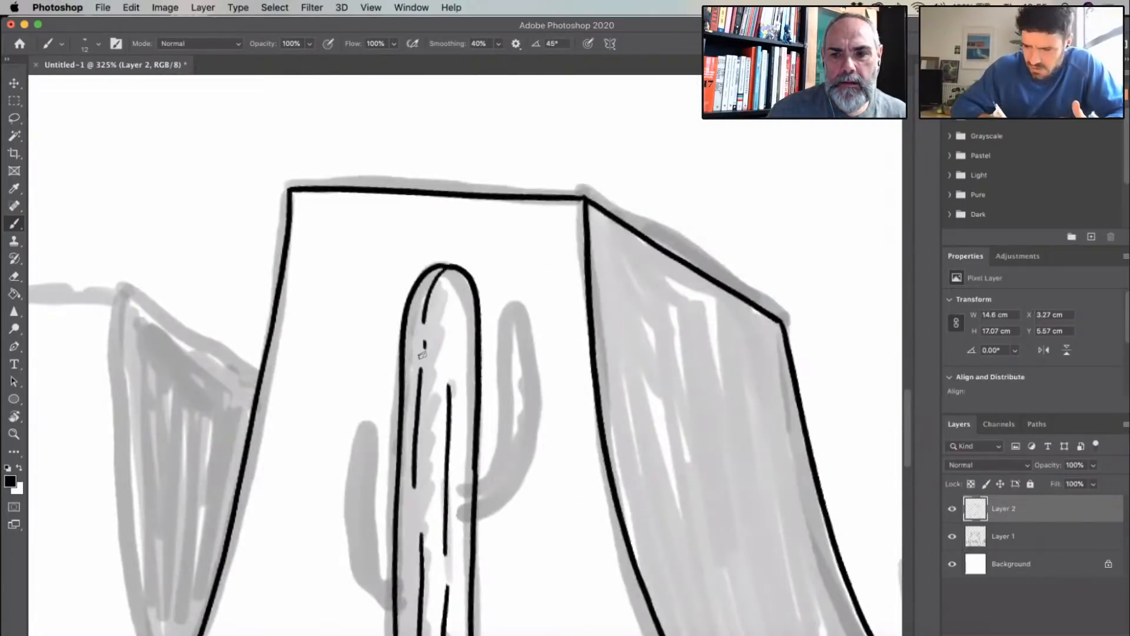
pyautogui.moveTo(451, 361); pyautogui.dragTo(452, 359)
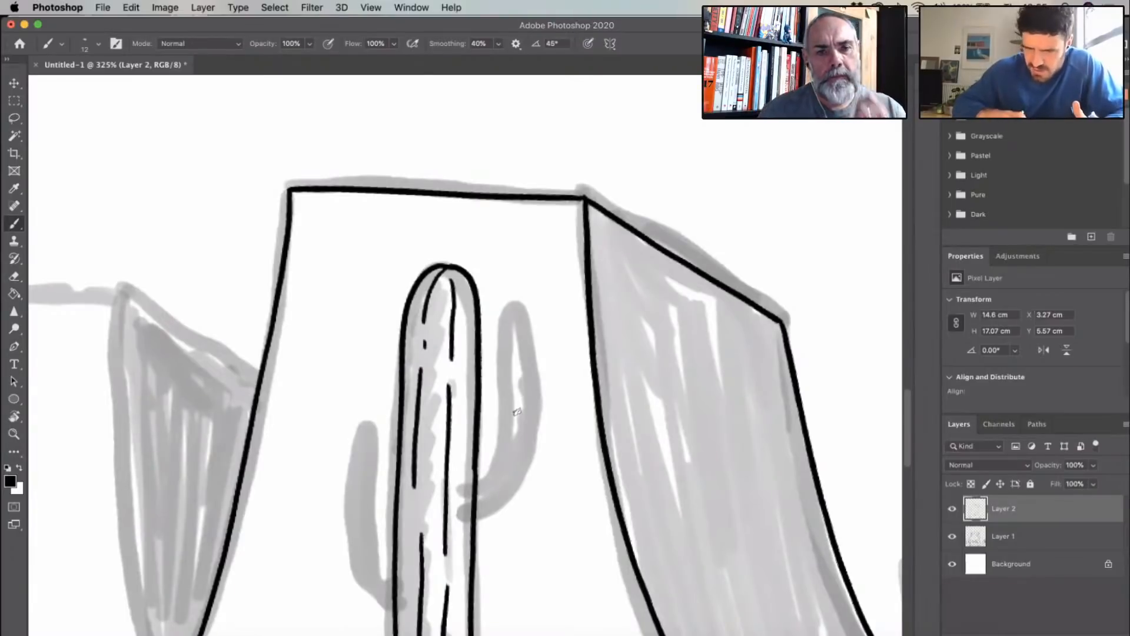
# - Close the central cactus's base and ink its right arm with short rib lines and a solid black shadow at the joint
pyautogui.scroll(-15, 517, 412)
pyautogui.moveTo(381, 407)
pyautogui.mouseDown()
pyautogui.moveTo(454, 429)
pyautogui.moveTo(461, 420)
pyautogui.moveTo(479, 248)
pyautogui.mouseUp()
pyautogui.scroll(6, 461, 421)
pyautogui.scroll(6, 465, 382)
pyautogui.moveTo(486, 239)
pyautogui.mouseDown()
pyautogui.moveTo(480, 415)
pyautogui.moveTo(448, 434)
pyautogui.moveTo(443, 419)
pyautogui.moveTo(461, 425)
pyautogui.moveTo(450, 433)
pyautogui.mouseUp()
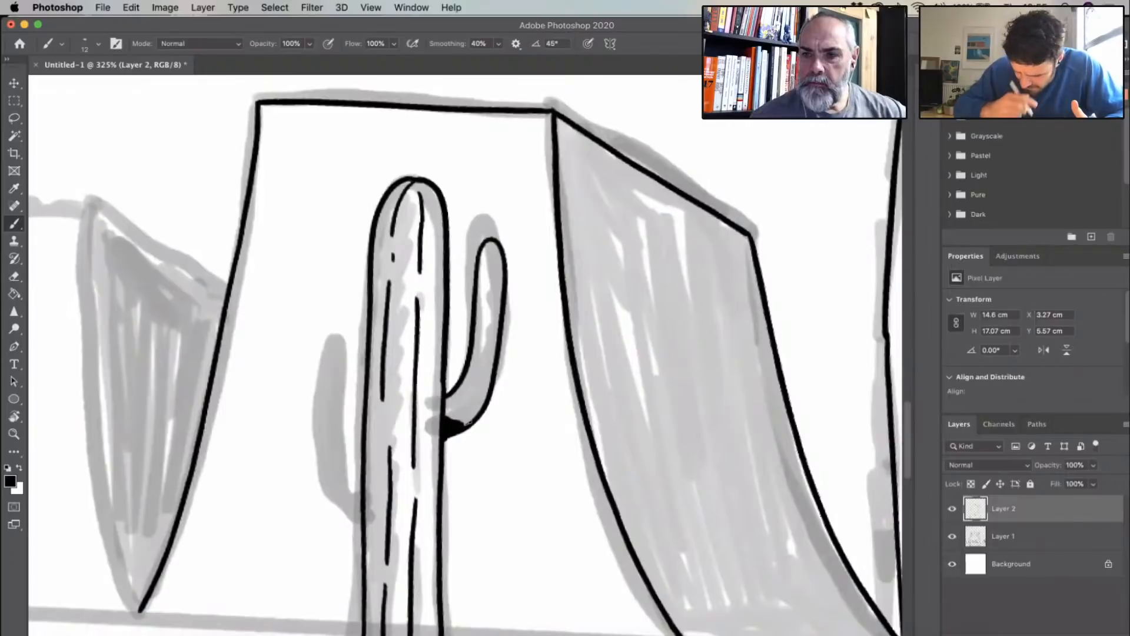
pyautogui.moveTo(489, 256); pyautogui.dragTo(459, 412)
pyautogui.moveTo(493, 288); pyautogui.dragTo(493, 308)
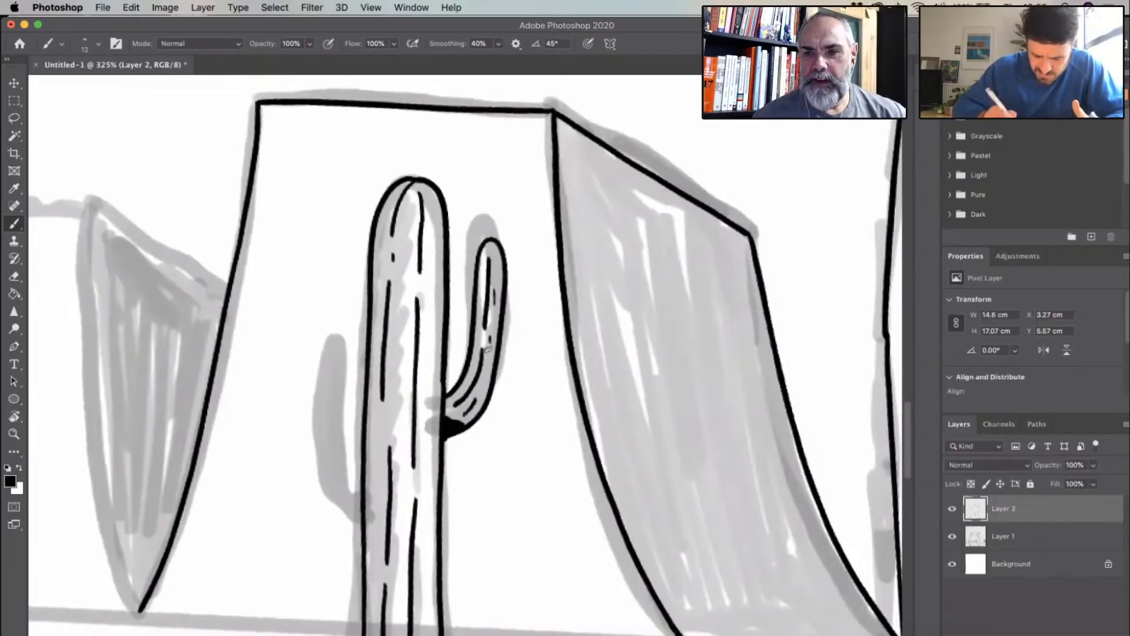
# - Ink the central cactus's left arm higher than sketched, with small rib lines and a black shadow at its joint
pyautogui.moveTo(366, 344)
pyautogui.mouseDown()
pyautogui.moveTo(349, 232)
pyautogui.moveTo(332, 249)
pyautogui.moveTo(333, 292)
pyautogui.moveTo(337, 342)
pyautogui.moveTo(365, 382)
pyautogui.mouseUp()
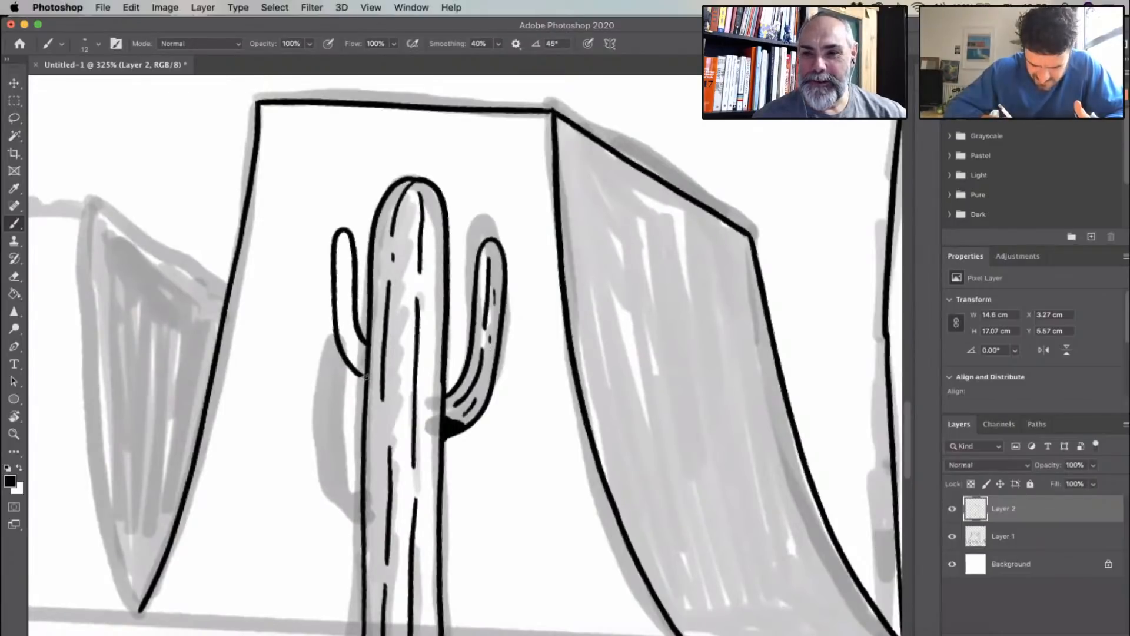
pyautogui.moveTo(340, 242)
pyautogui.mouseDown()
pyautogui.moveTo(342, 321)
pyautogui.moveTo(359, 361)
pyautogui.mouseUp()
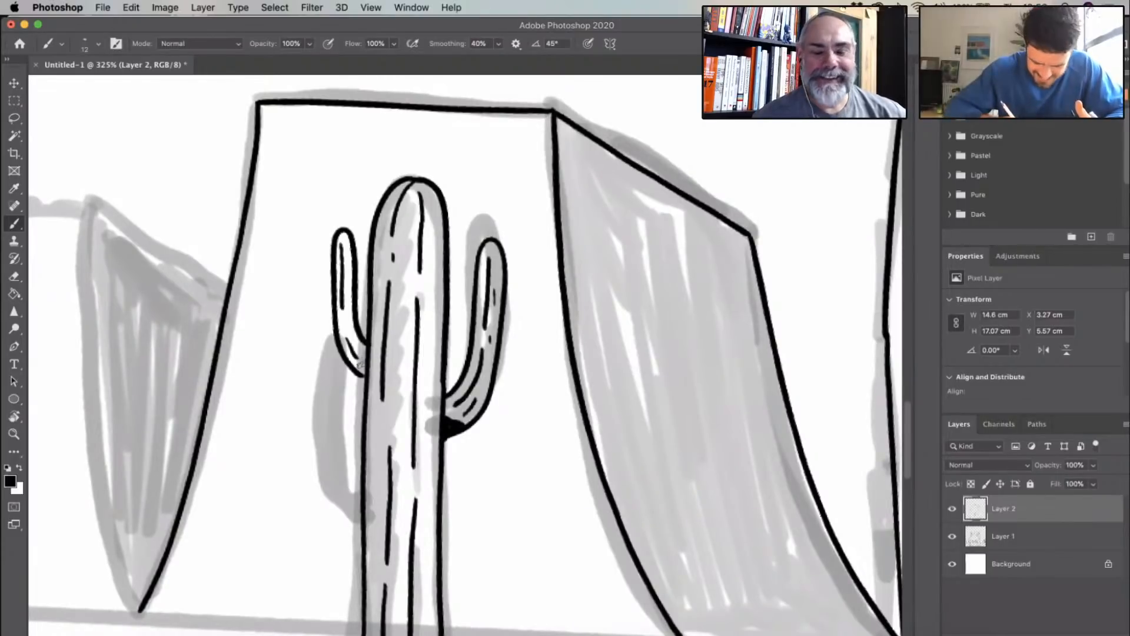
pyautogui.moveTo(362, 372)
pyautogui.mouseDown()
pyautogui.moveTo(347, 357)
pyautogui.moveTo(361, 370)
pyautogui.mouseUp()
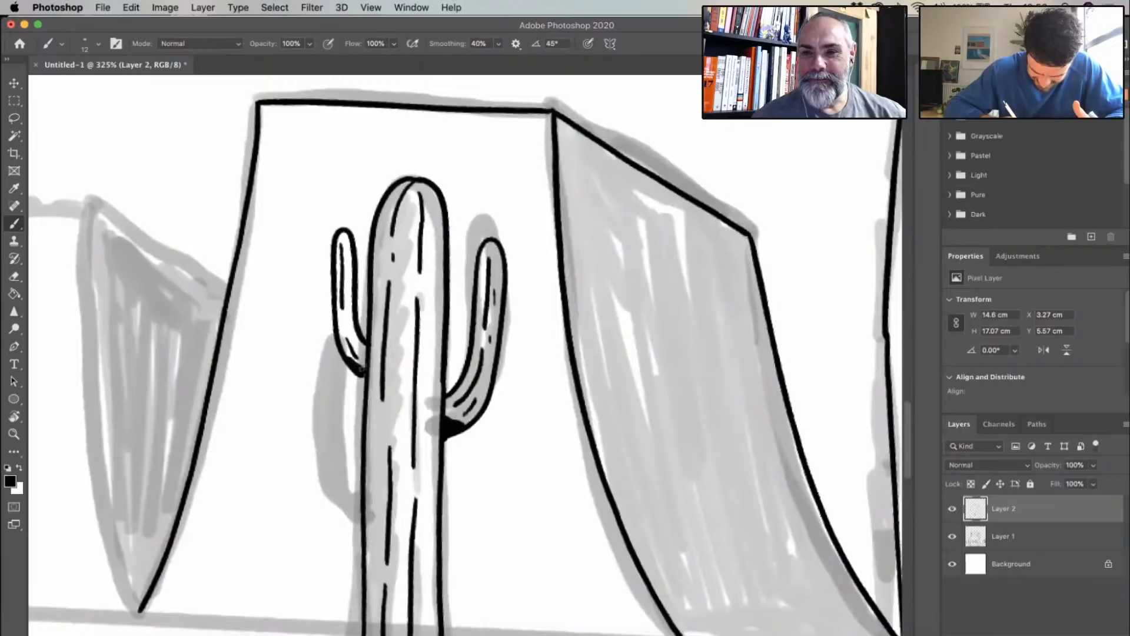
# - Ink the full trunk outline of the cactus at the drawing's left edge, from rounded tip to flat base
pyautogui.scroll(-10, 549, 420)
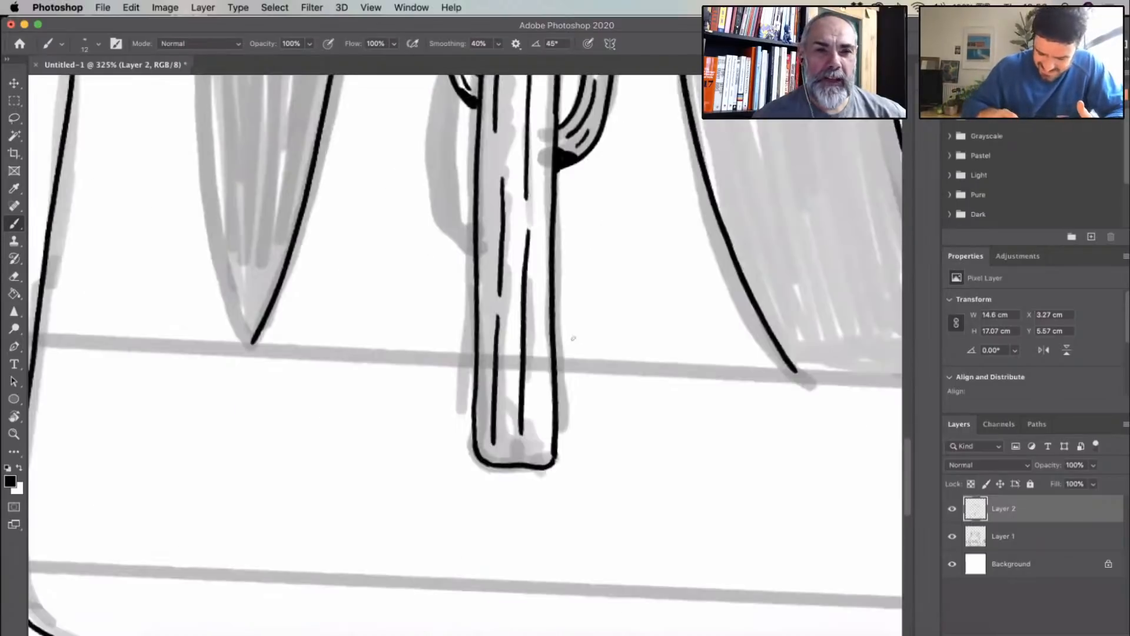
pyautogui.scroll(-3, 442, 389)
pyautogui.scroll(-5, 518, 433)
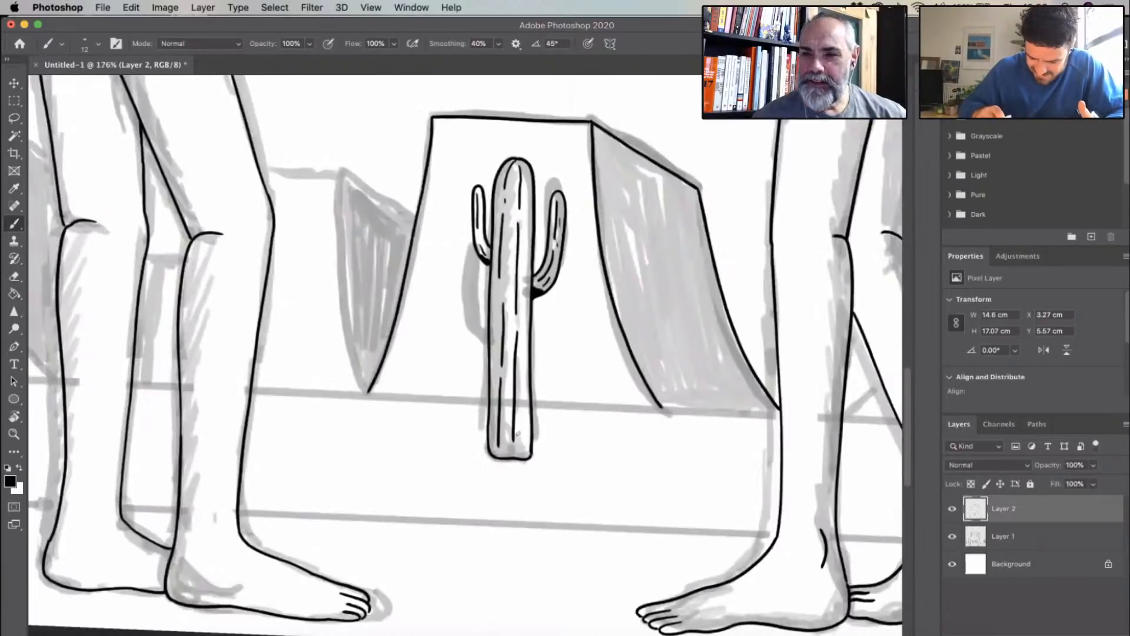
pyautogui.scroll(3, 518, 433)
pyautogui.hscroll(-3, 424, 325)
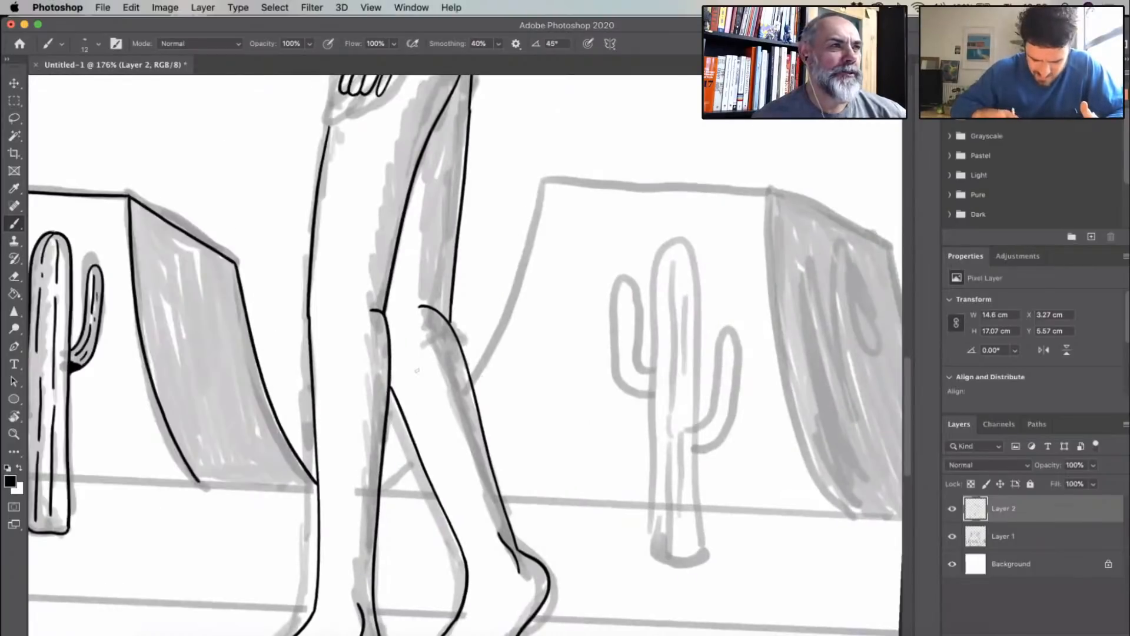
pyautogui.hscroll(-10, 416, 370)
pyautogui.scroll(-3, 415, 299)
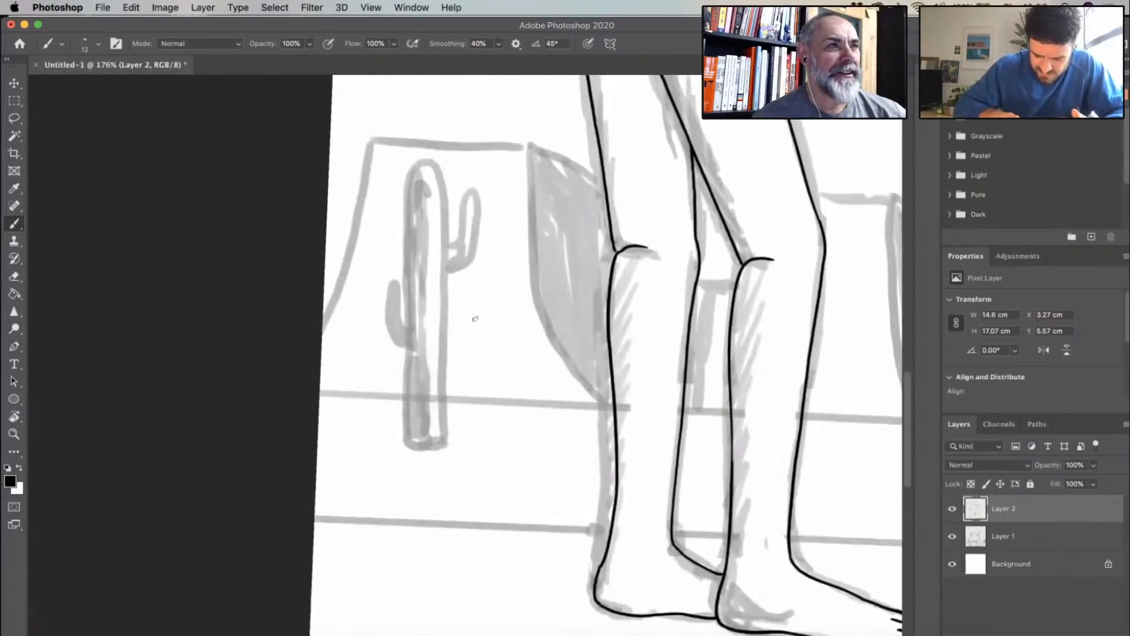
pyautogui.scroll(3, 475, 318)
pyautogui.moveTo(454, 122)
pyautogui.mouseDown()
pyautogui.moveTo(444, 120)
pyautogui.moveTo(415, 204)
pyautogui.mouseUp()
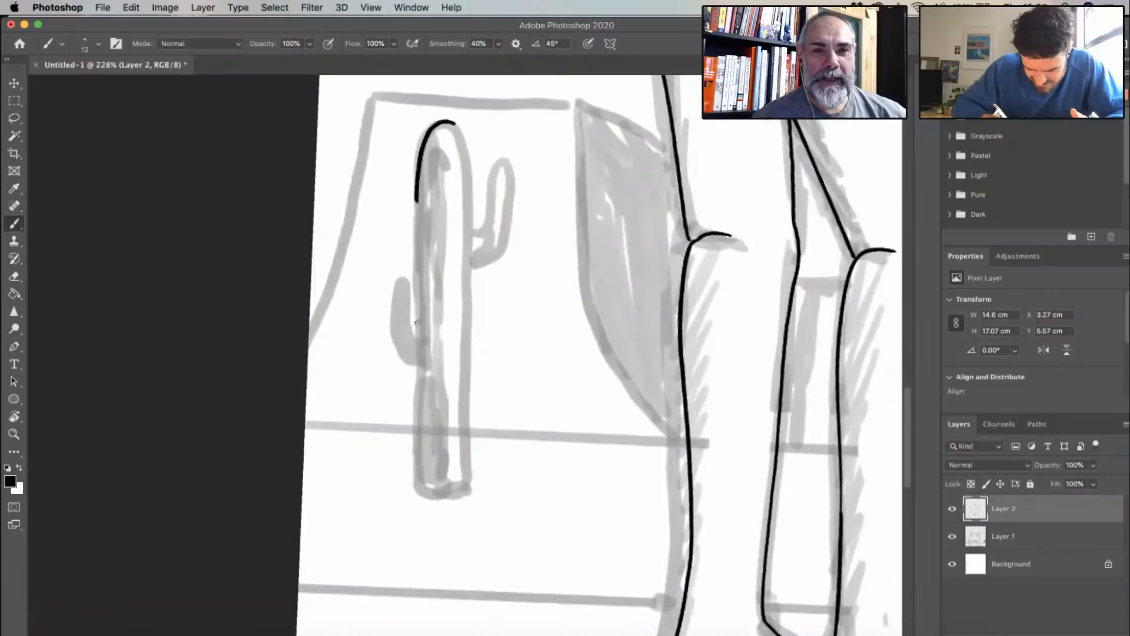
pyautogui.moveTo(416, 322)
pyautogui.mouseDown()
pyautogui.moveTo(414, 492)
pyautogui.moveTo(465, 499)
pyautogui.moveTo(469, 478)
pyautogui.mouseUp()
pyautogui.moveTo(454, 123)
pyautogui.mouseDown()
pyautogui.moveTo(471, 214)
pyautogui.moveTo(469, 491)
pyautogui.mouseUp()
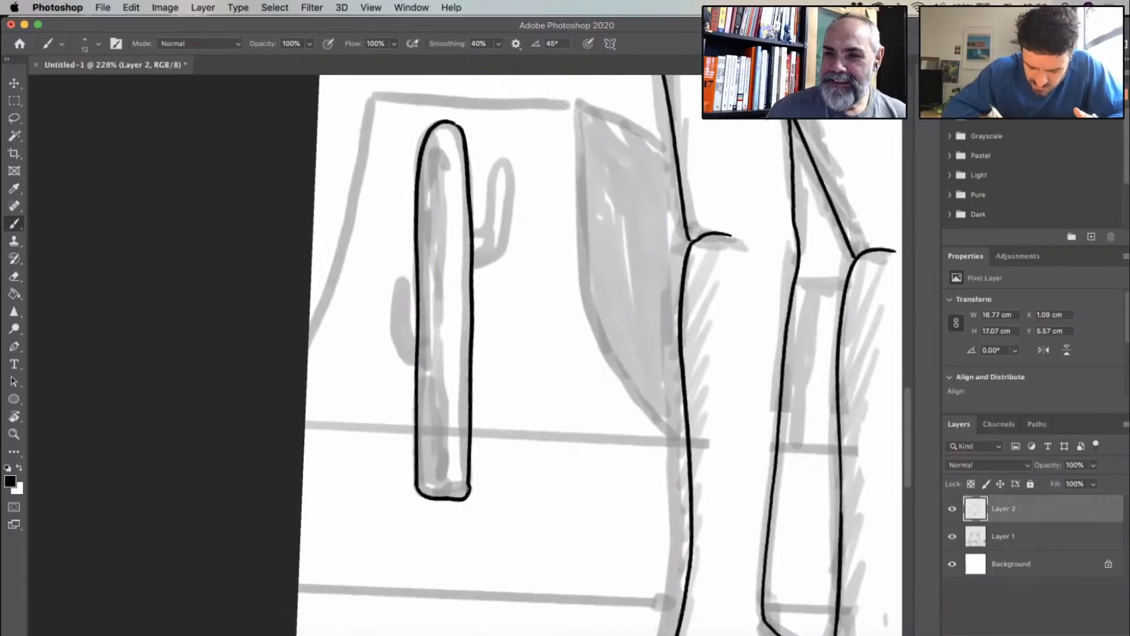
# - Ink broken vertical rib lines inside the trunk of the leftmost cactus
pyautogui.moveTo(430, 141)
pyautogui.mouseDown()
pyautogui.moveTo(429, 492)
pyautogui.moveTo(443, 493)
pyautogui.moveTo(444, 318)
pyautogui.mouseUp()
pyautogui.moveTo(445, 296)
pyautogui.mouseDown()
pyautogui.moveTo(441, 133)
pyautogui.moveTo(453, 140)
pyautogui.moveTo(459, 495)
pyautogui.mouseUp()
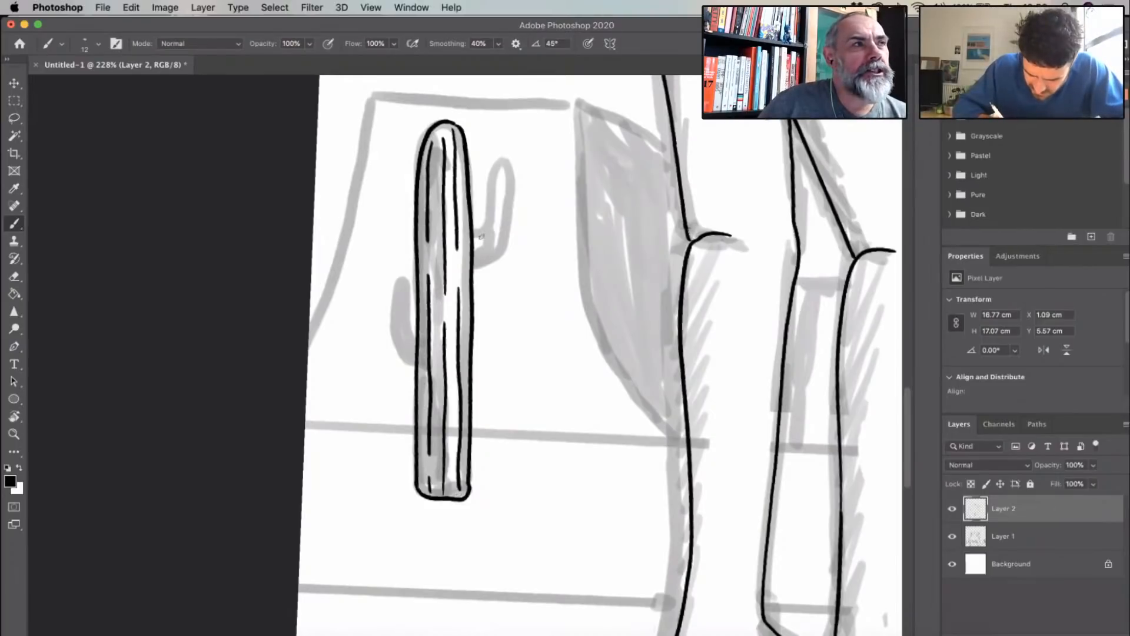
# - Ink both upturned arms of the leftmost cactus with rib lines inside, placing the left arm higher than sketched
pyautogui.moveTo(481, 236)
pyautogui.mouseDown()
pyautogui.moveTo(492, 170)
pyautogui.moveTo(503, 172)
pyautogui.moveTo(500, 235)
pyautogui.moveTo(472, 266)
pyautogui.moveTo(497, 174)
pyautogui.mouseUp()
pyautogui.moveTo(412, 285)
pyautogui.mouseDown()
pyautogui.moveTo(402, 231)
pyautogui.moveTo(390, 246)
pyautogui.moveTo(398, 288)
pyautogui.mouseUp()
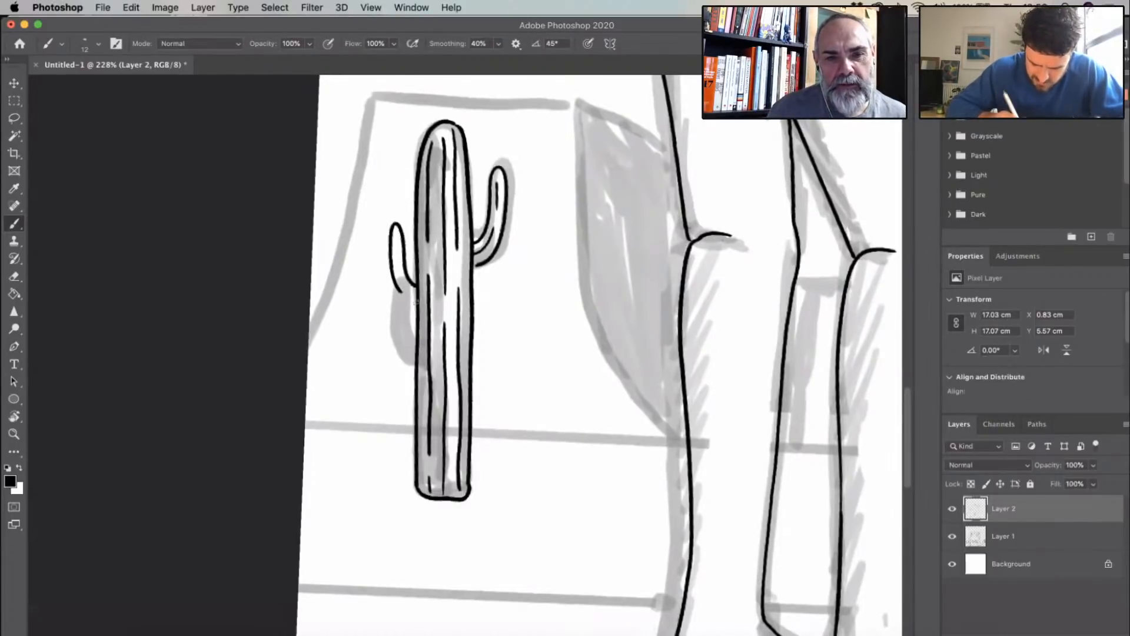
pyautogui.moveTo(400, 290); pyautogui.dragTo(416, 303)
pyautogui.moveTo(395, 237); pyautogui.dragTo(405, 286)
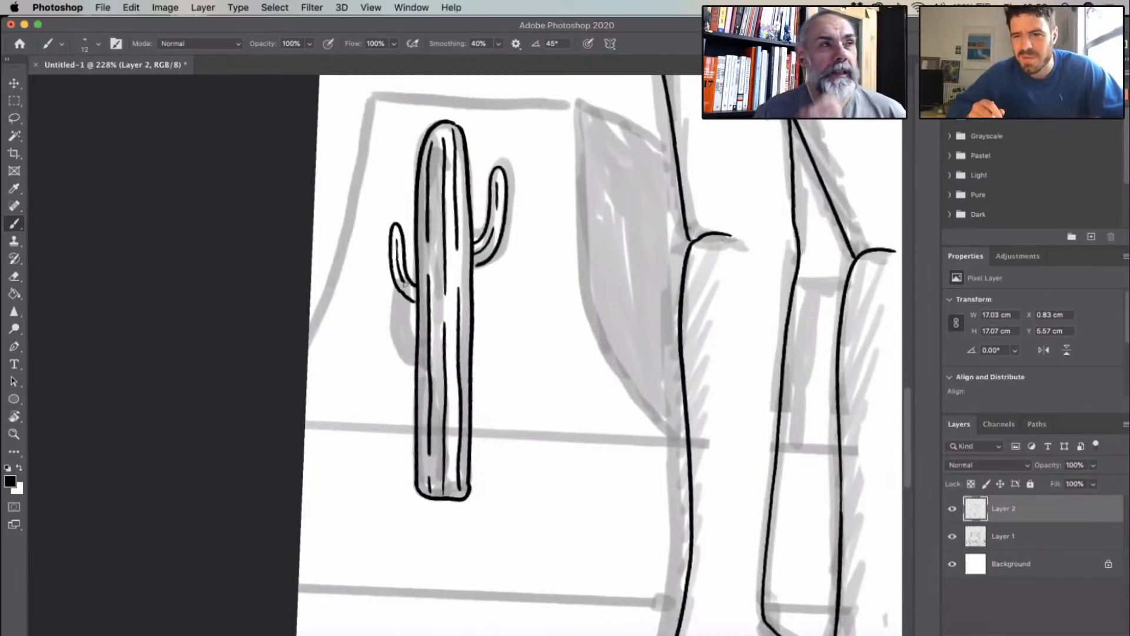
# - Erase the lower right corner of the leftmost cactus's trunk and re-ink it as a smooth rounded corner joining the side and base
pyautogui.moveTo(473, 494); pyautogui.dragTo(468, 486)
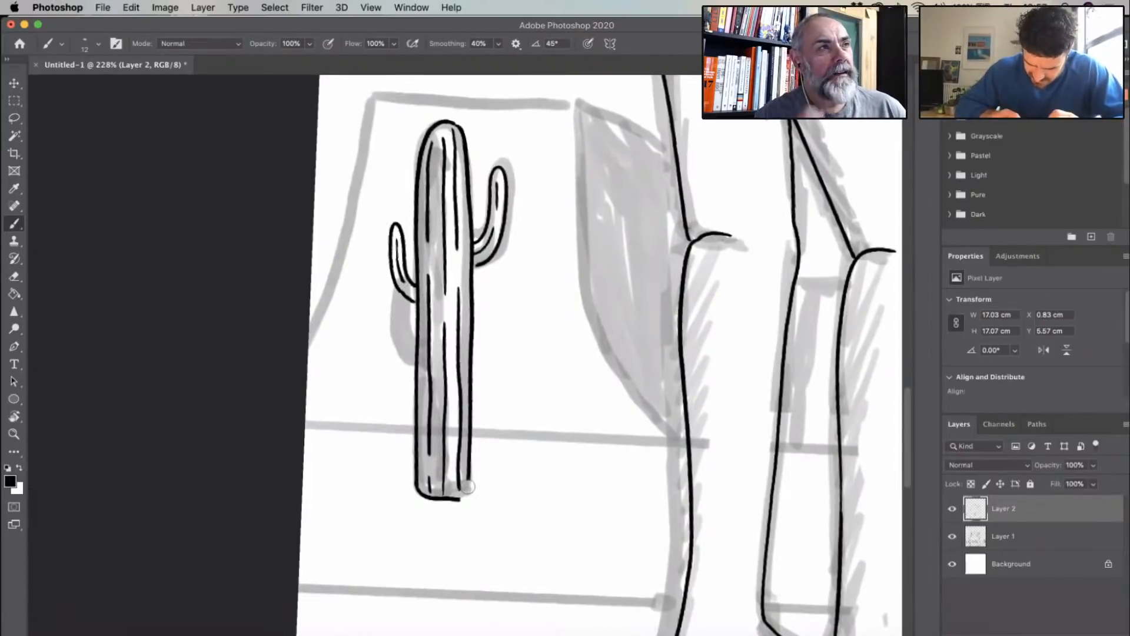
pyautogui.scroll(5, 491, 449)
pyautogui.scroll(-3, 477, 376)
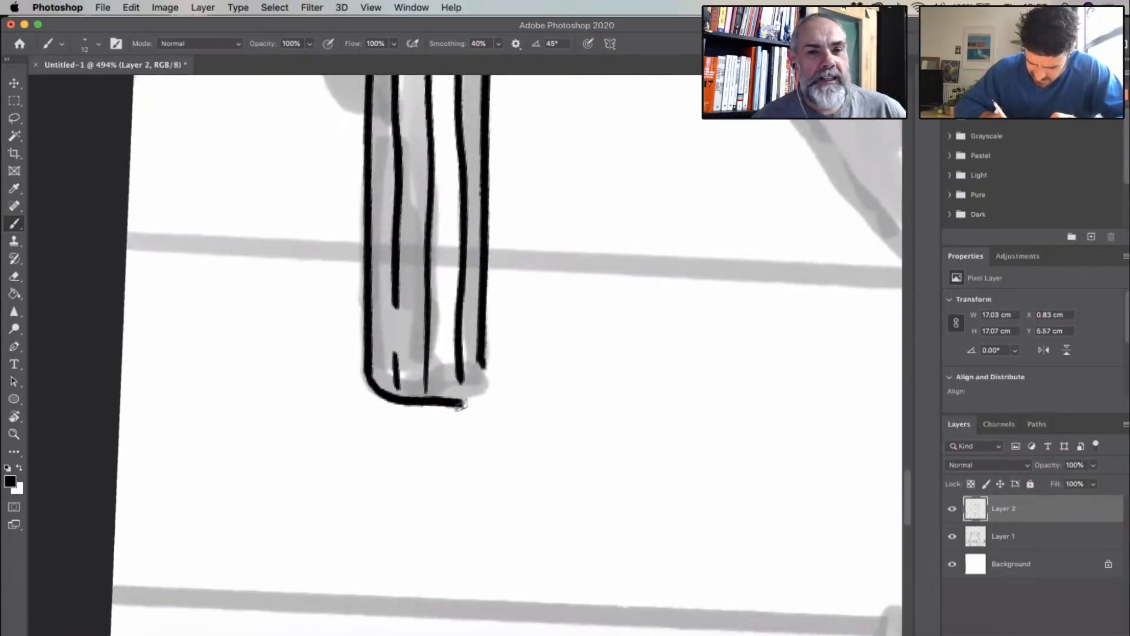
pyautogui.moveTo(482, 364); pyautogui.dragTo(458, 410)
pyautogui.press('super+z')
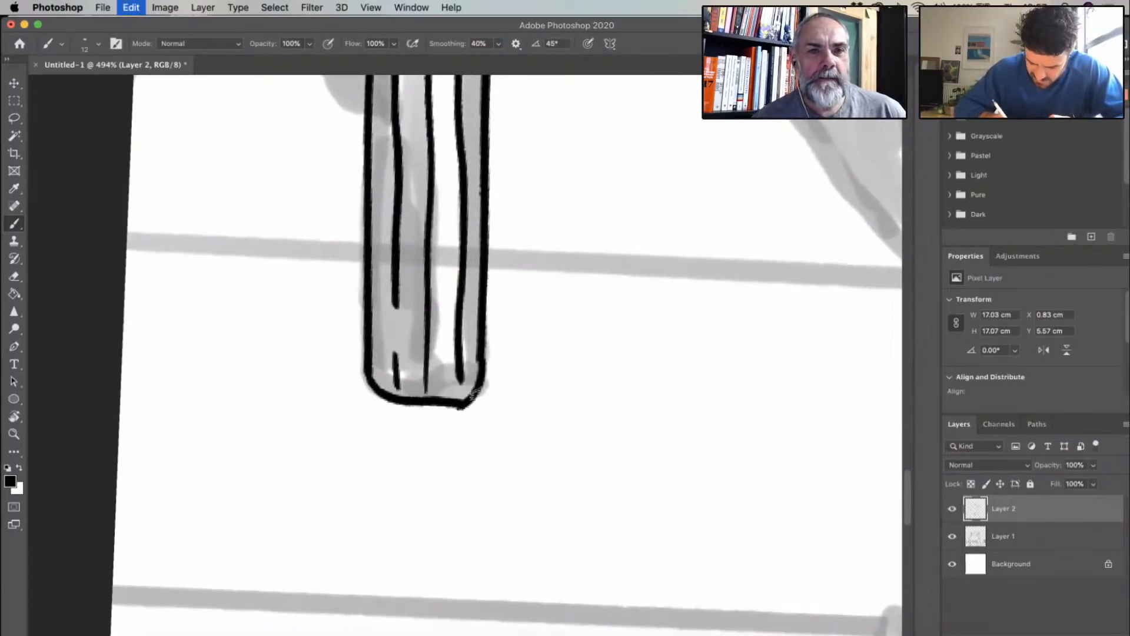
pyautogui.scroll(-2, 518, 286)
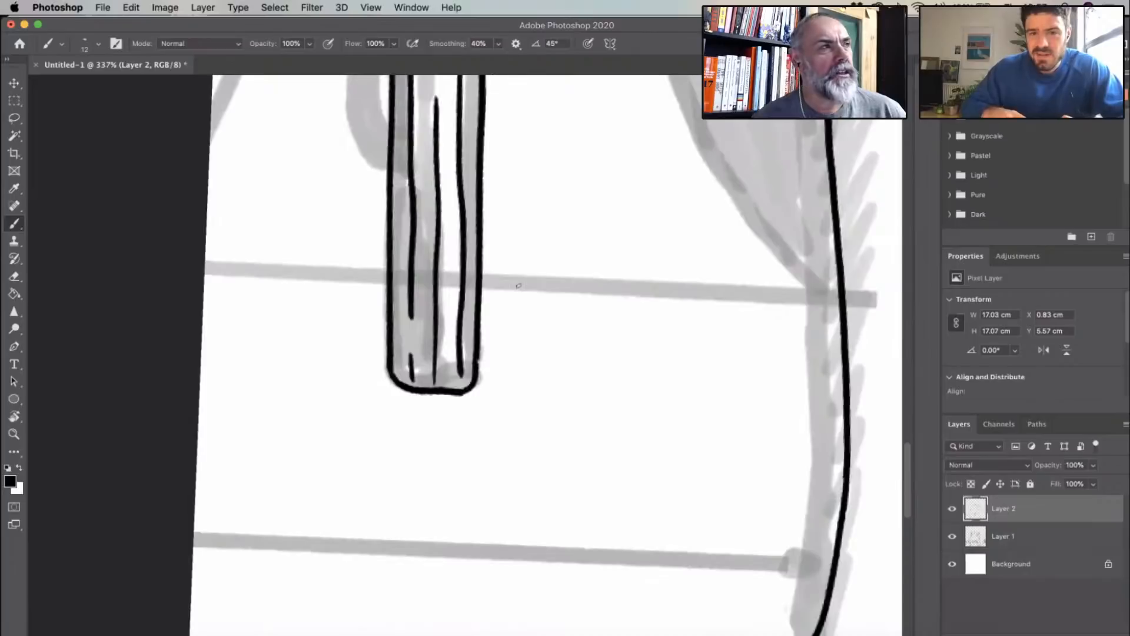
# - Extend the left figure's front thigh line upward so it meets the underside of the hand
pyautogui.scroll(-2, 518, 286)
pyautogui.scroll(5, 428, 430)
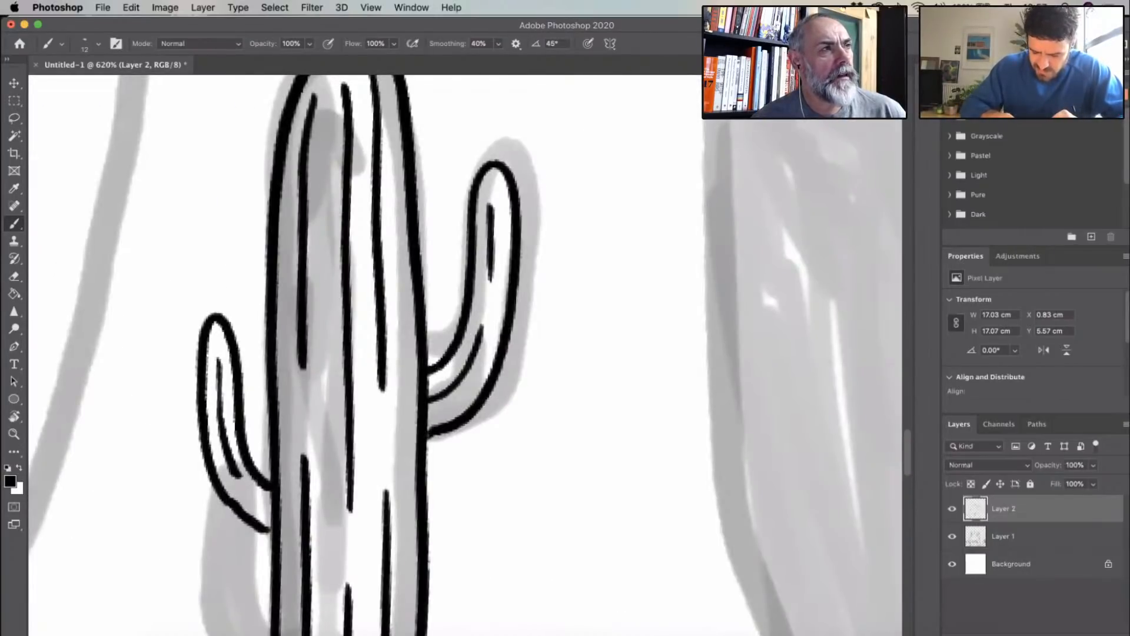
pyautogui.scroll(-4, 439, 365)
pyautogui.scroll(-3, 542, 319)
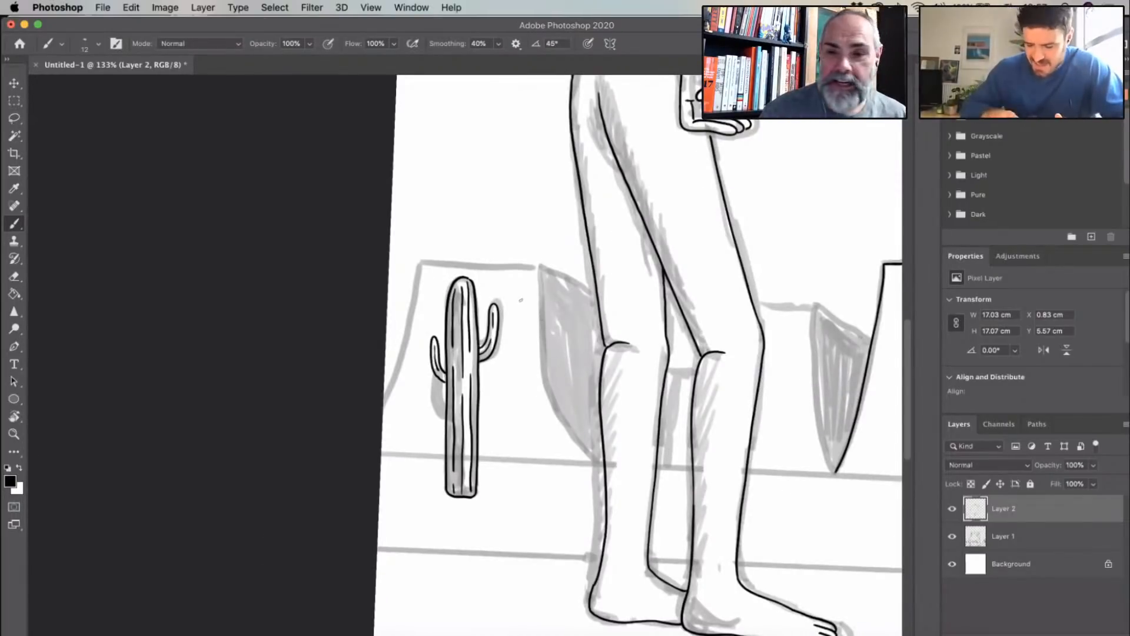
pyautogui.moveTo(521, 300); pyautogui.dragTo(468, 339)
pyautogui.hscroll(3, 524, 283)
pyautogui.scroll(2, 524, 282)
pyautogui.scroll(5, 462, 293)
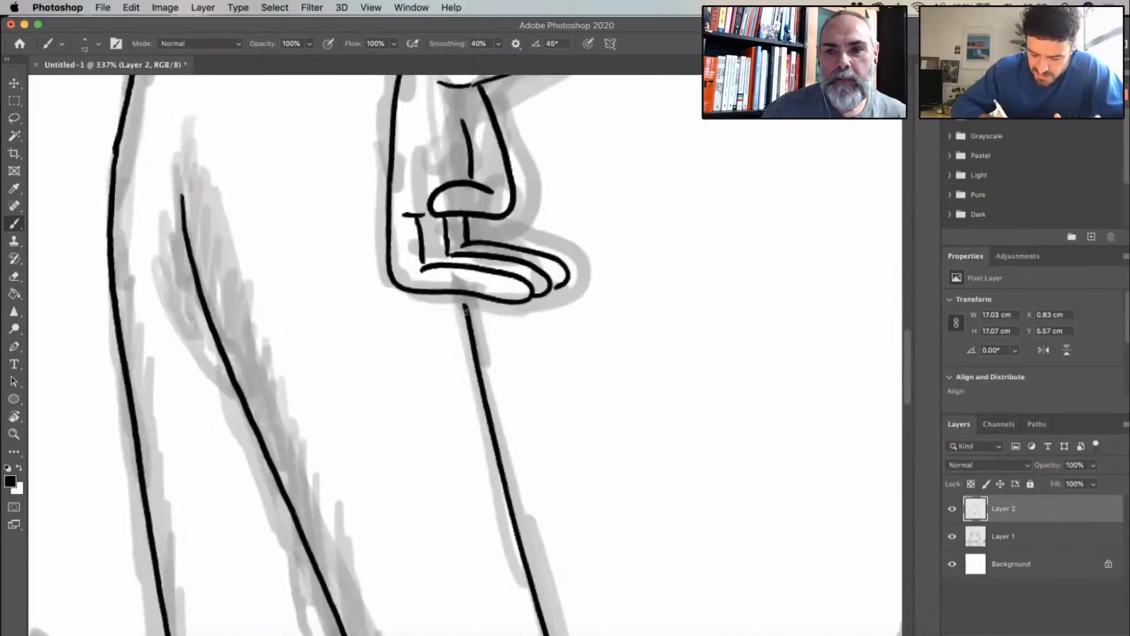
pyautogui.moveTo(463, 294); pyautogui.dragTo(466, 311)
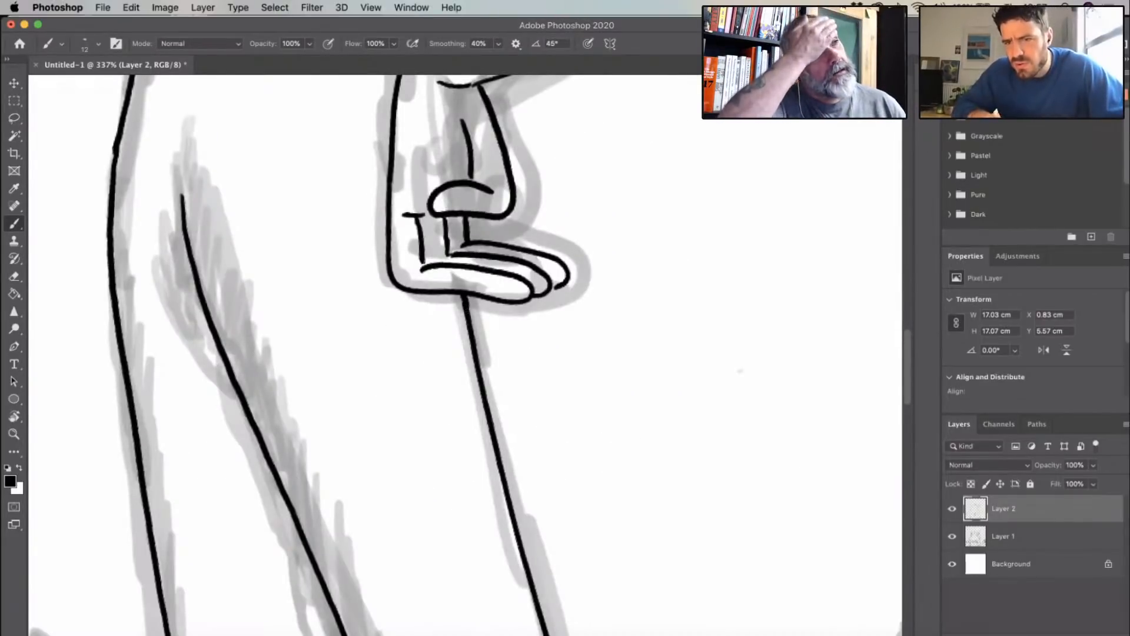
# - Ink short curved ankle marks on both feet of the left figure
pyautogui.scroll(-5, 740, 371)
pyautogui.scroll(3, 636, 390)
pyautogui.hscroll(3, 636, 390)
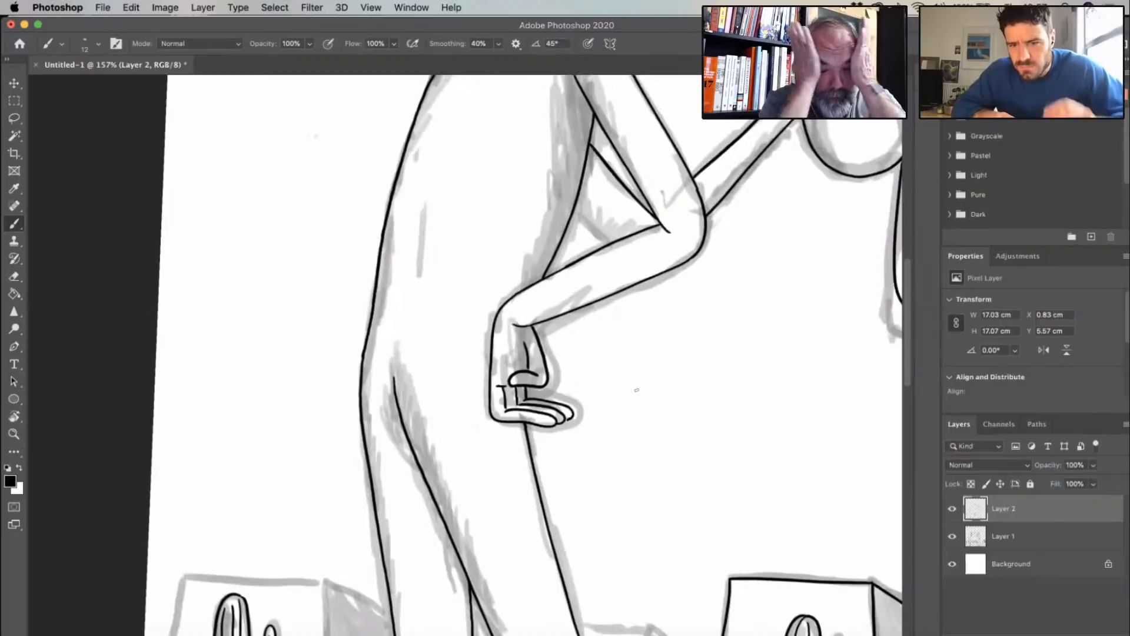
pyautogui.moveTo(636, 325); pyautogui.dragTo(390, 413)
pyautogui.moveTo(682, 500); pyautogui.dragTo(387, 190)
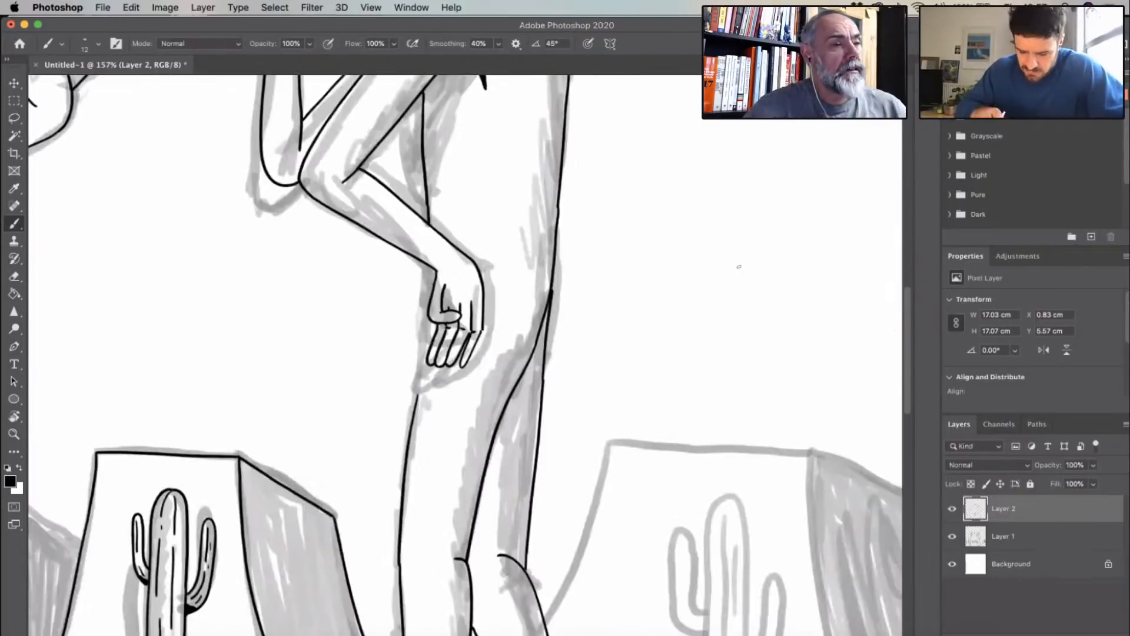
pyautogui.moveTo(741, 264); pyautogui.dragTo(771, 59)
pyautogui.moveTo(694, 444); pyautogui.dragTo(488, 319)
pyautogui.scroll(-3, 724, 335)
pyautogui.moveTo(702, 383); pyautogui.dragTo(475, 453)
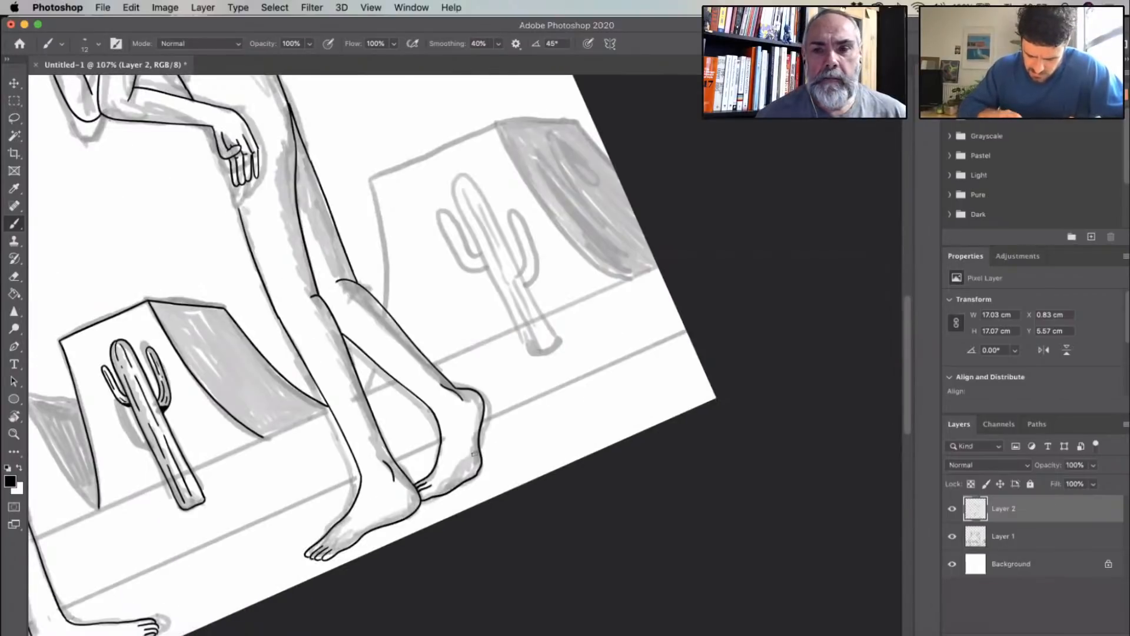
pyautogui.moveTo(329, 468); pyautogui.dragTo(523, 402)
pyautogui.moveTo(138, 471)
pyautogui.mouseDown()
pyautogui.moveTo(381, 397)
pyautogui.moveTo(393, 405)
pyautogui.mouseUp()
pyautogui.scroll(4, 381, 396)
pyautogui.moveTo(214, 419); pyautogui.dragTo(233, 462)
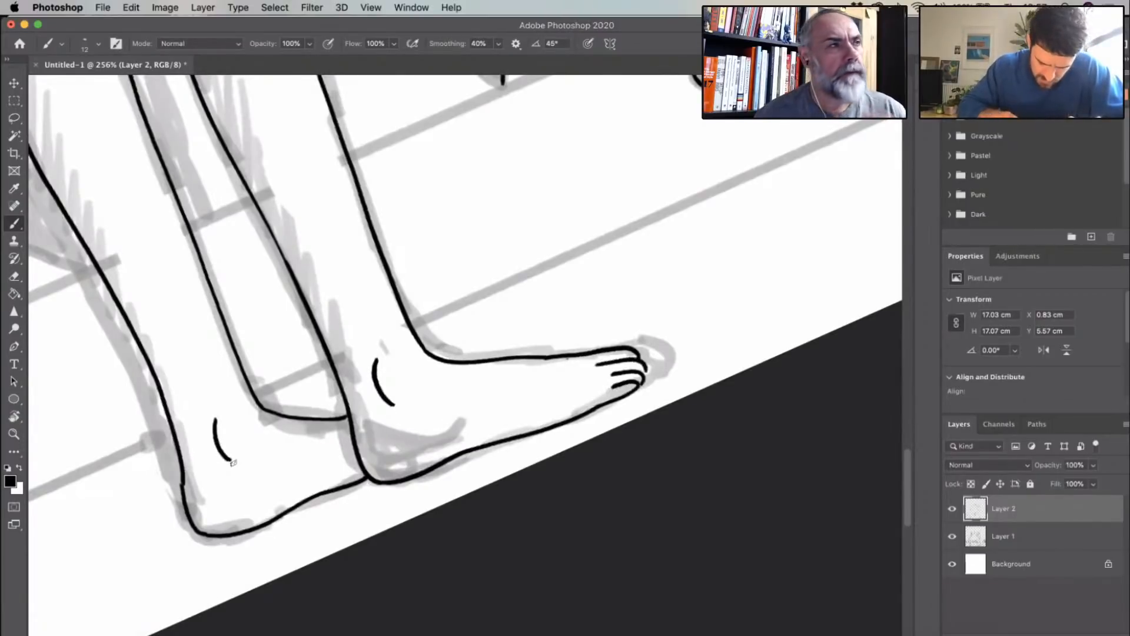
# - Ink the curved left edge of the rightmost mesa from its top corner down to the right figure's rear leg
pyautogui.scroll(-2, 565, 350)
pyautogui.scroll(-1, 583, 356)
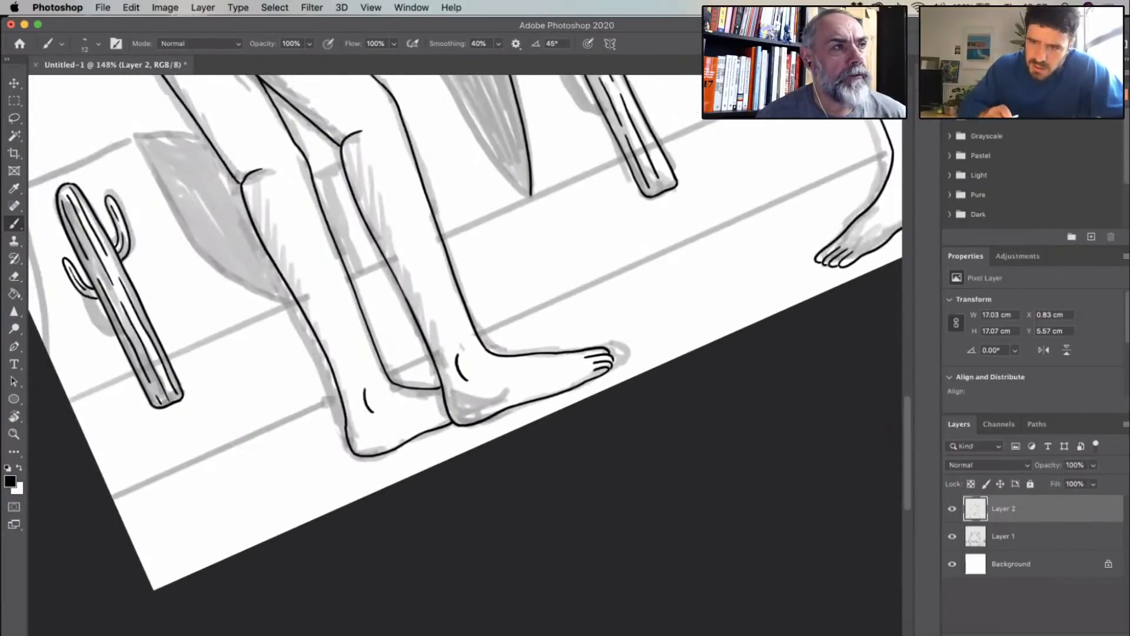
pyautogui.hscroll(-7, 562, 268)
pyautogui.scroll(4, 562, 268)
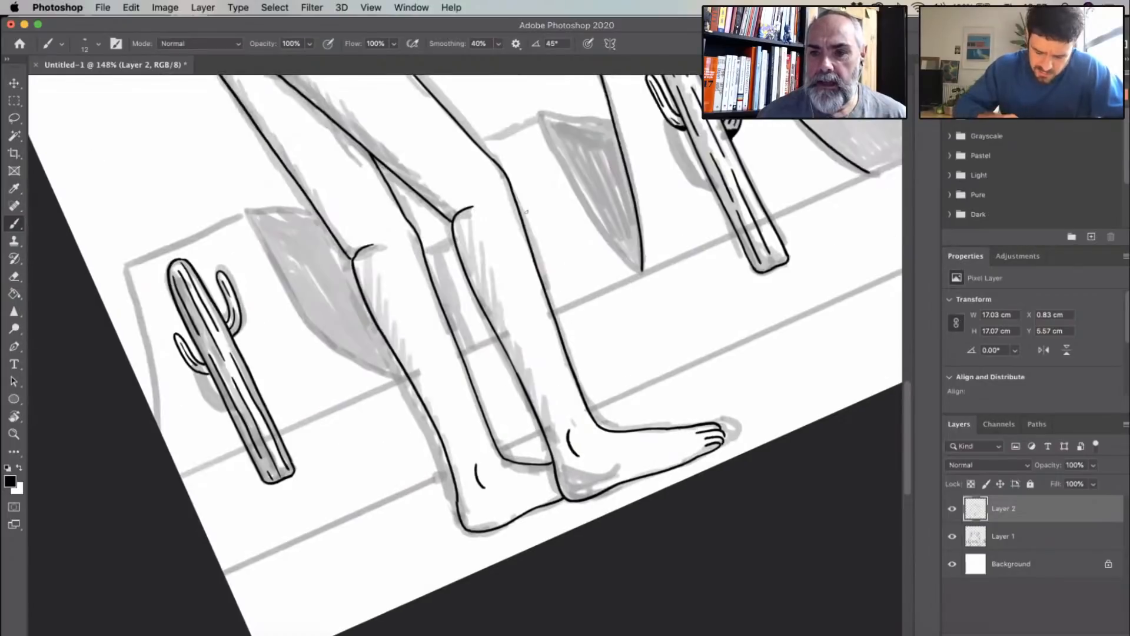
pyautogui.scroll(3, 509, 373)
pyautogui.hscroll(-2, 509, 374)
pyautogui.hscroll(4, 510, 374)
pyautogui.scroll(-1, 510, 373)
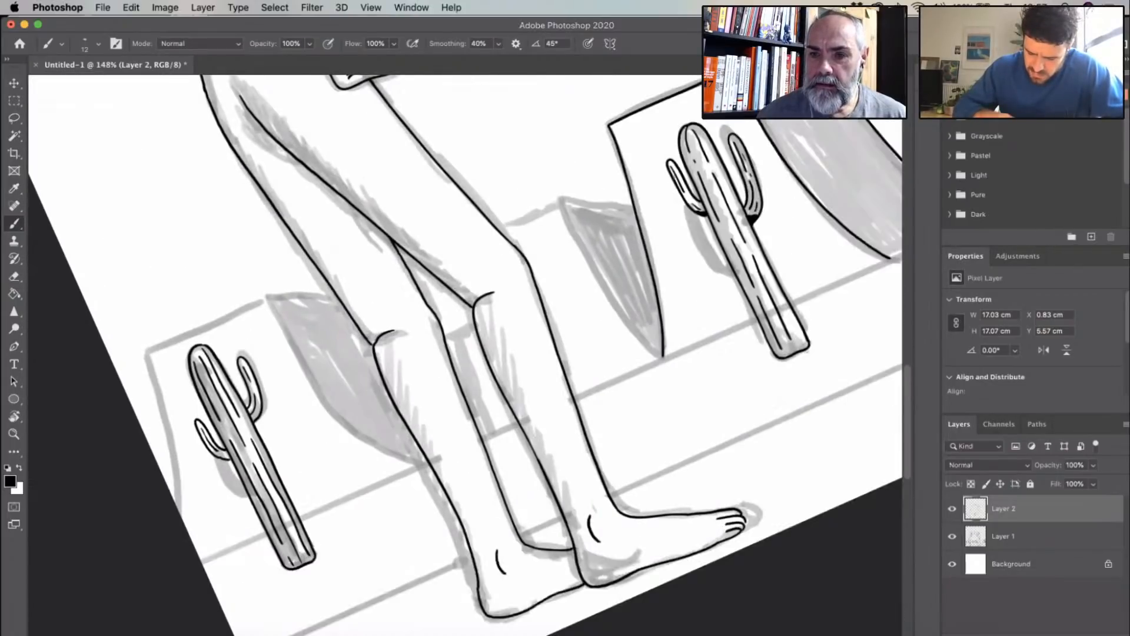
pyautogui.hscroll(8, 603, 264)
pyautogui.scroll(4, 603, 264)
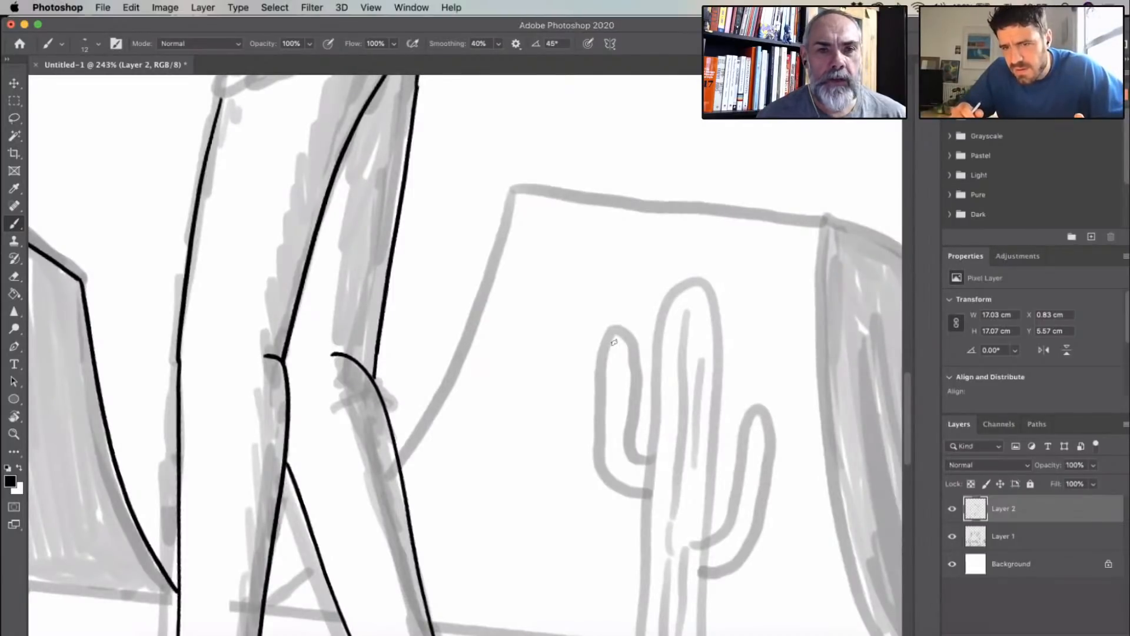
pyautogui.scroll(3, 668, 304)
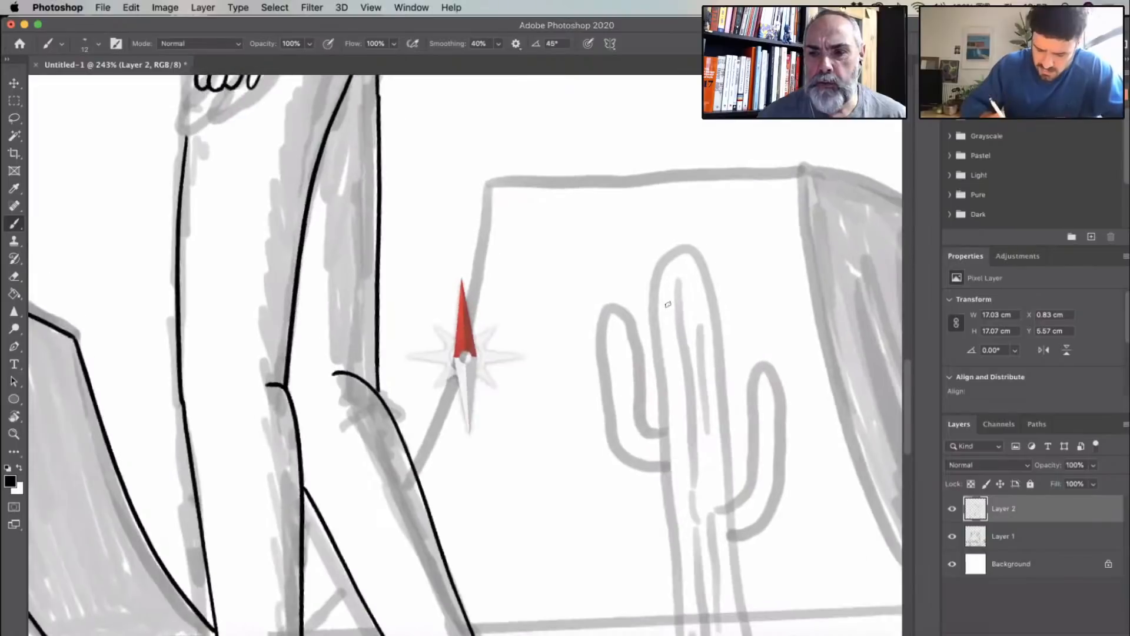
pyautogui.moveTo(489, 188)
pyautogui.mouseDown()
pyautogui.moveTo(458, 370)
pyautogui.moveTo(416, 469)
pyautogui.mouseUp()
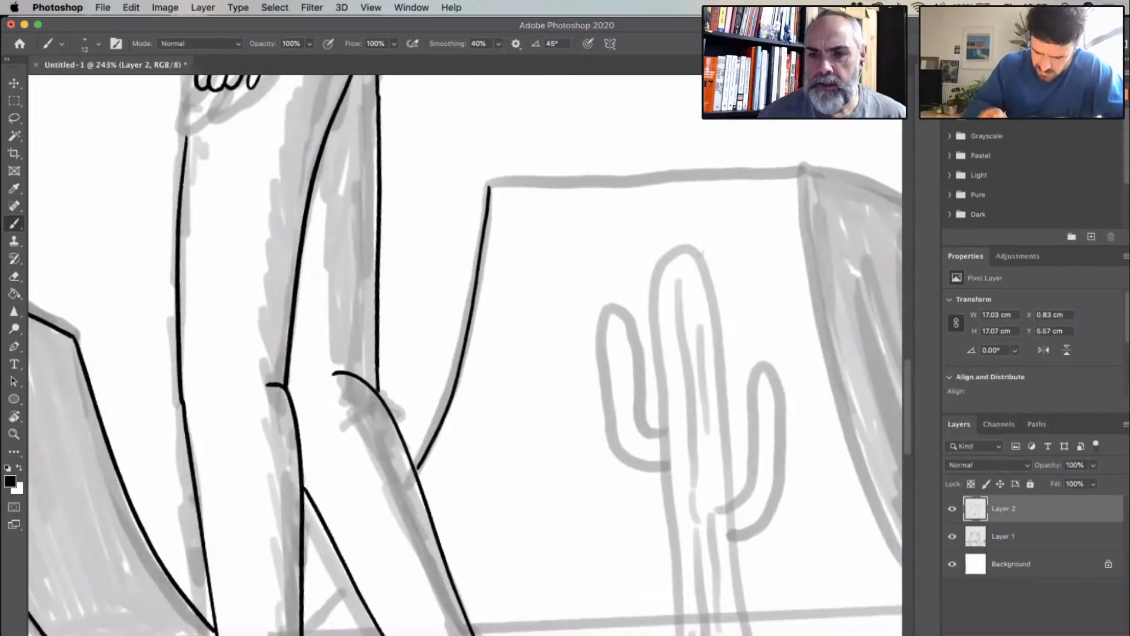
# - Ink the short stretch of the rightmost mesa's left edge that shows between the right figure's legs
pyautogui.press('r')
pyautogui.moveTo(701, 254); pyautogui.dragTo(611, 177)
pyautogui.hscroll(3, 611, 176)
pyautogui.scroll(3, 611, 177)
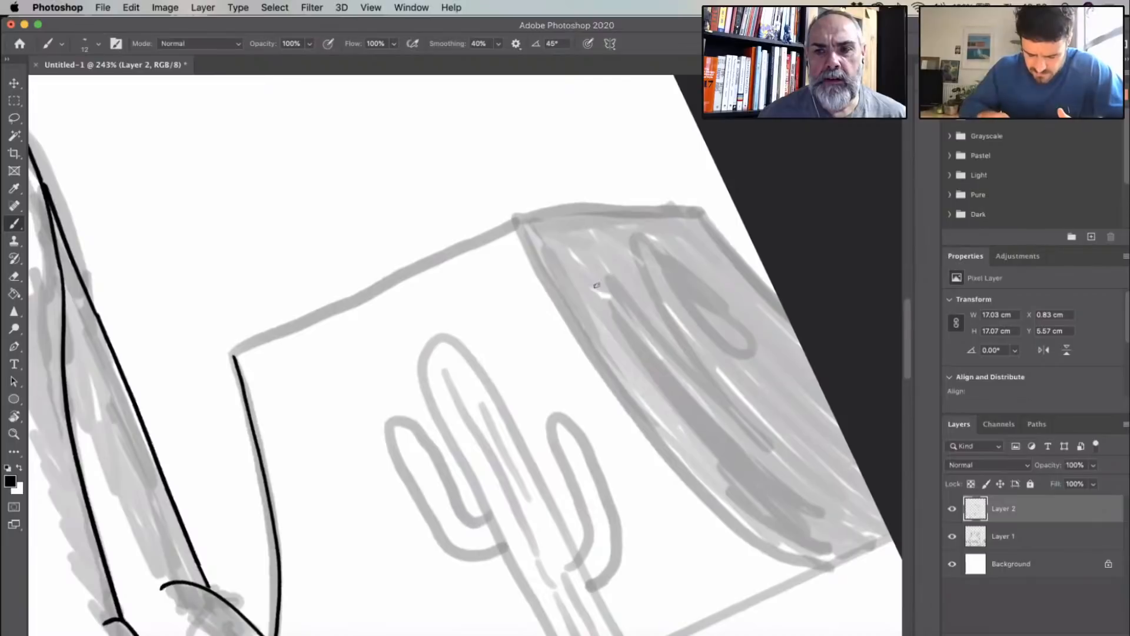
pyautogui.scroll(-5, 596, 286)
pyautogui.hscroll(-3, 596, 286)
pyautogui.scroll(-4, 424, 399)
pyautogui.hscroll(-2, 424, 399)
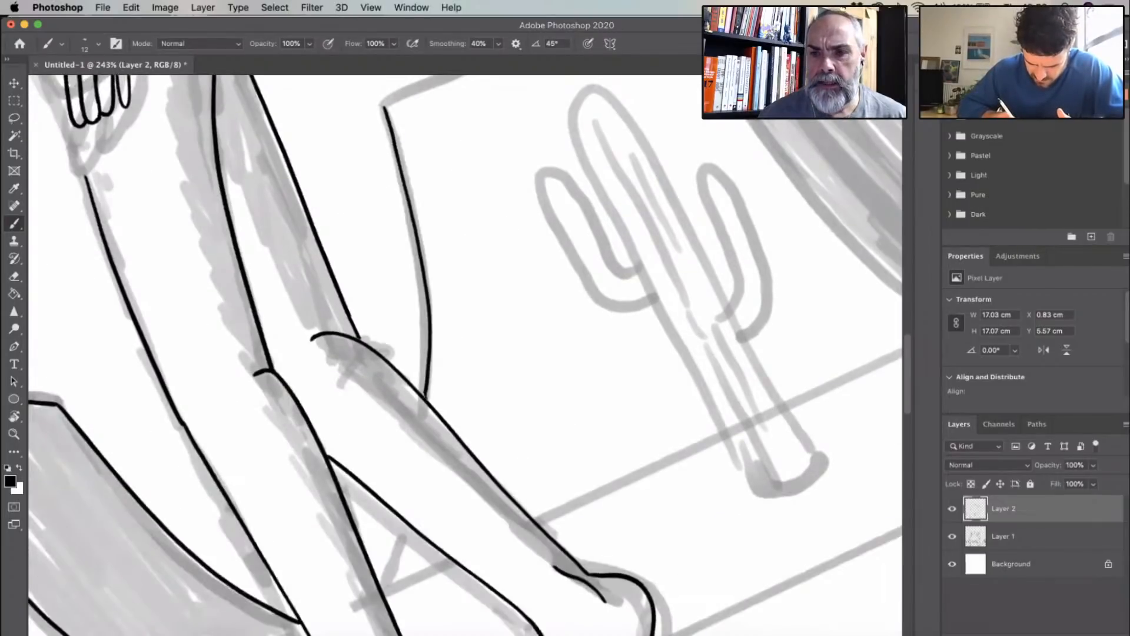
pyautogui.moveTo(405, 520); pyautogui.dragTo(379, 585)
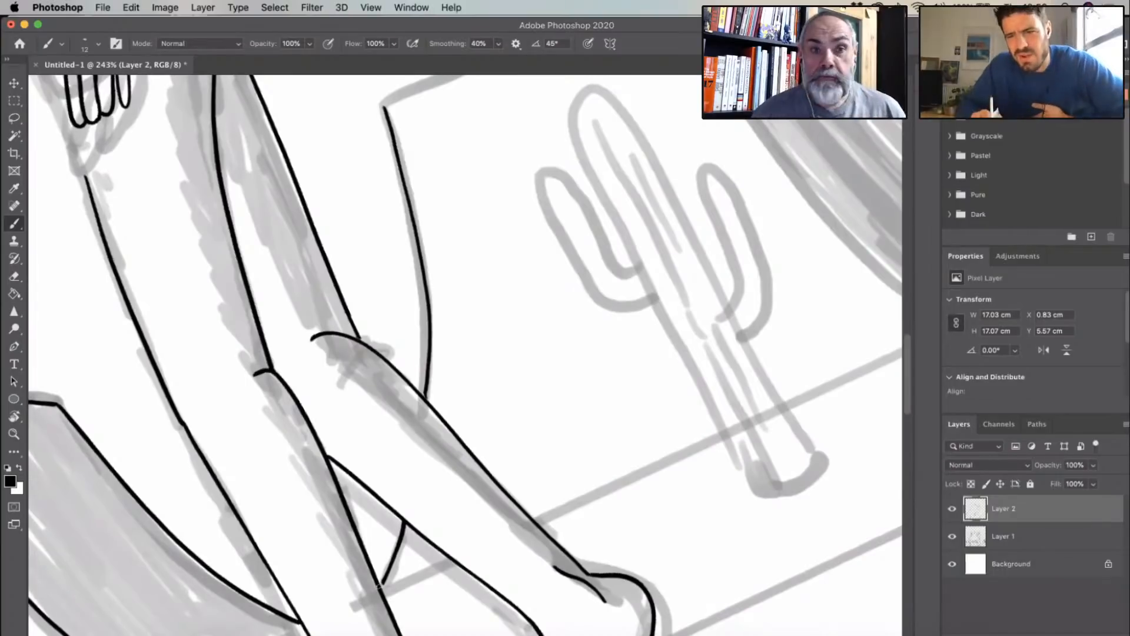
# - Ink the top edge of the rightmost mesa's front face, from its left corner to the start of the shaded side
pyautogui.scroll(3, 584, 245)
pyautogui.hscroll(-1, 584, 245)
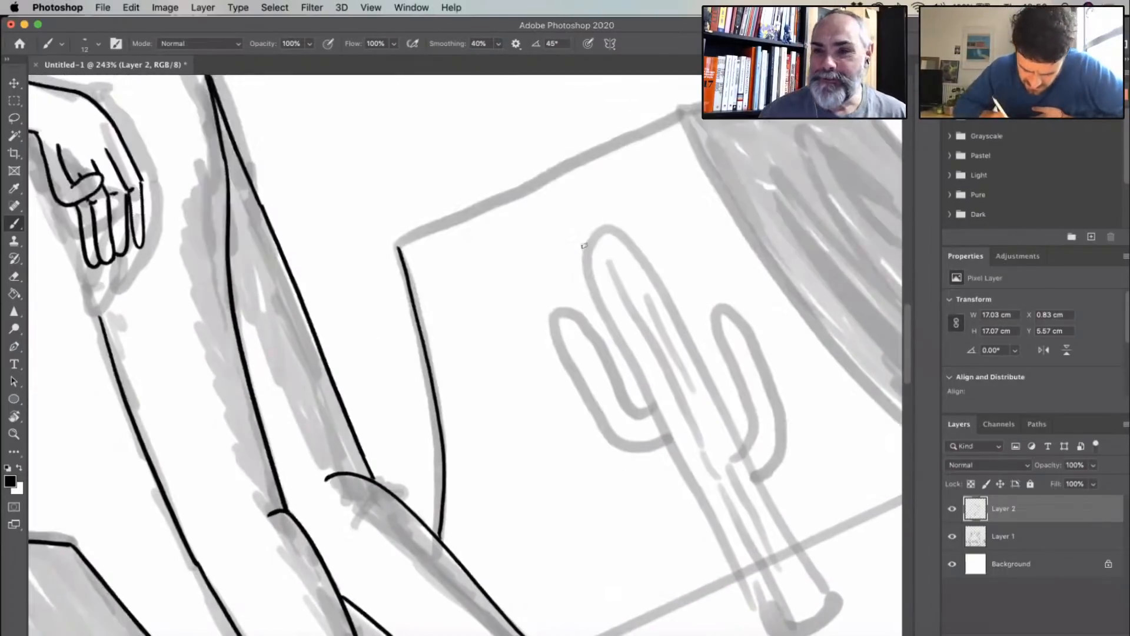
pyautogui.scroll(5, 433, 426)
pyautogui.moveTo(436, 428); pyautogui.dragTo(712, 299)
pyautogui.scroll(-3, 722, 363)
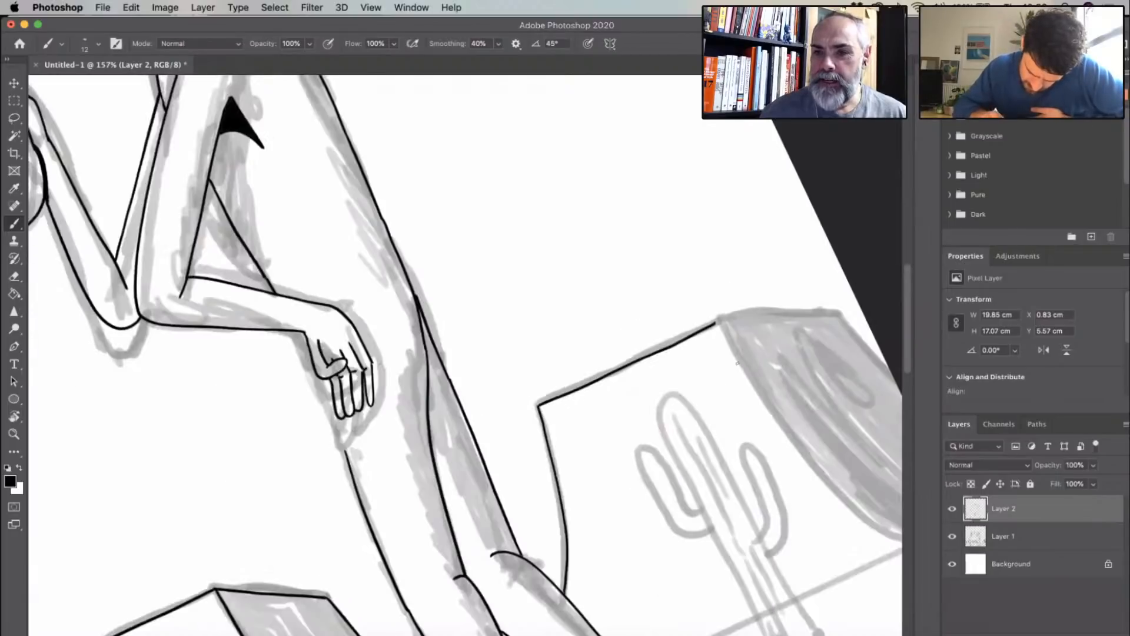
# - Extend the right figure's front thigh line up behind the hanging fingers to the wrist
pyautogui.moveTo(534, 478); pyautogui.dragTo(428, 492)
pyautogui.moveTo(577, 465); pyautogui.dragTo(371, 238)
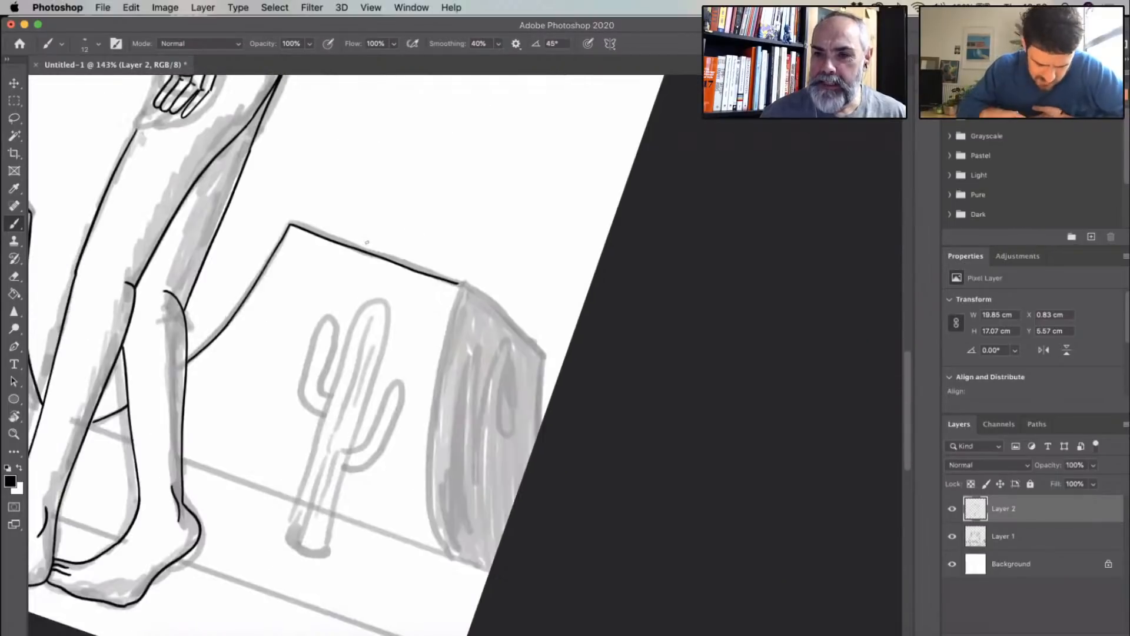
pyautogui.moveTo(362, 182); pyautogui.dragTo(573, 348)
pyautogui.moveTo(398, 205); pyautogui.dragTo(602, 334)
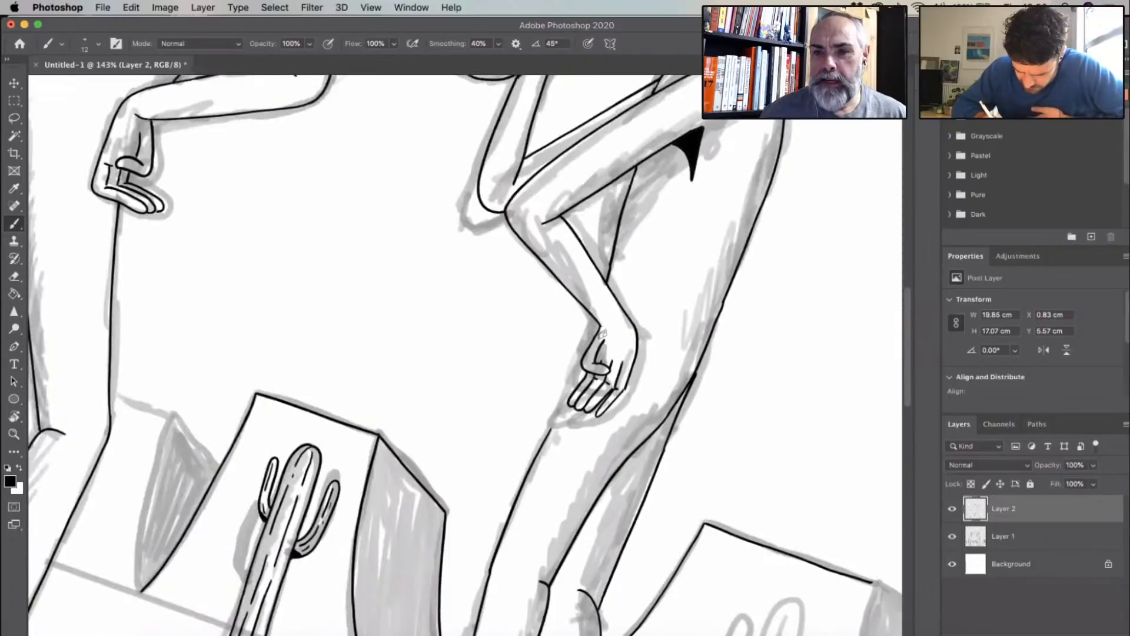
pyautogui.scroll(5, 579, 347)
pyautogui.moveTo(628, 268); pyautogui.dragTo(502, 581)
pyautogui.moveTo(677, 335); pyautogui.dragTo(512, 495)
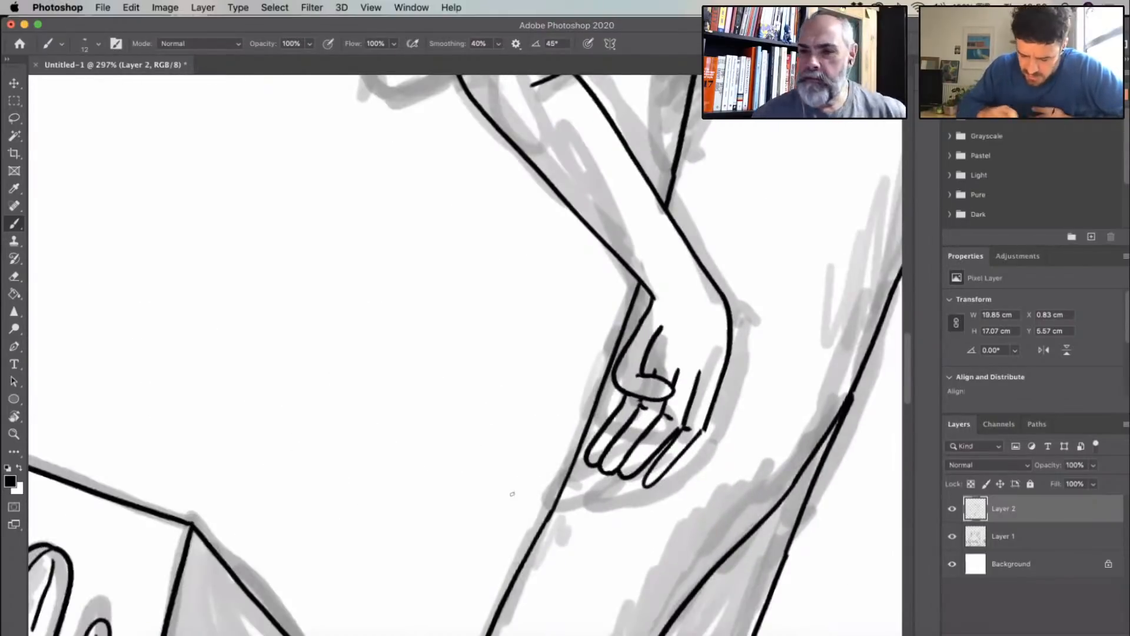
# - Ink the rightmost mesa's shaded side: the curved dividing edge, the sloping top and the outer edge running off the canvas
pyautogui.scroll(-3, 512, 494)
pyautogui.hscroll(9, 596, 355)
pyautogui.scroll(-9, 596, 354)
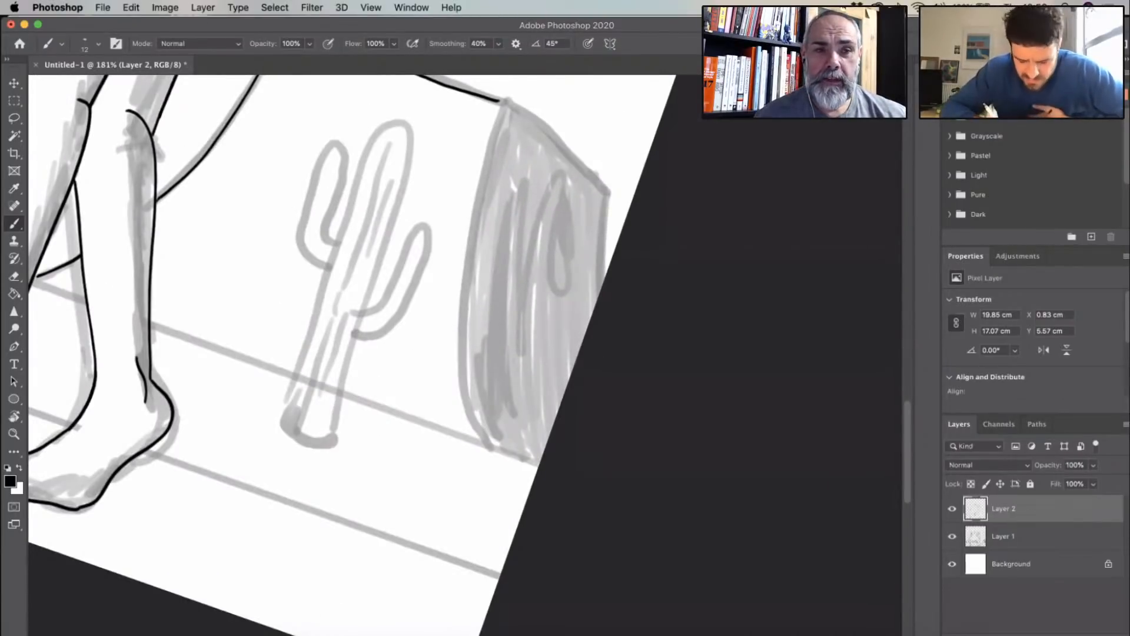
pyautogui.moveTo(501, 101)
pyautogui.mouseDown()
pyautogui.moveTo(463, 285)
pyautogui.moveTo(481, 441)
pyautogui.mouseUp()
pyautogui.moveTo(502, 102)
pyautogui.mouseDown()
pyautogui.moveTo(609, 198)
pyautogui.moveTo(597, 299)
pyautogui.mouseUp()
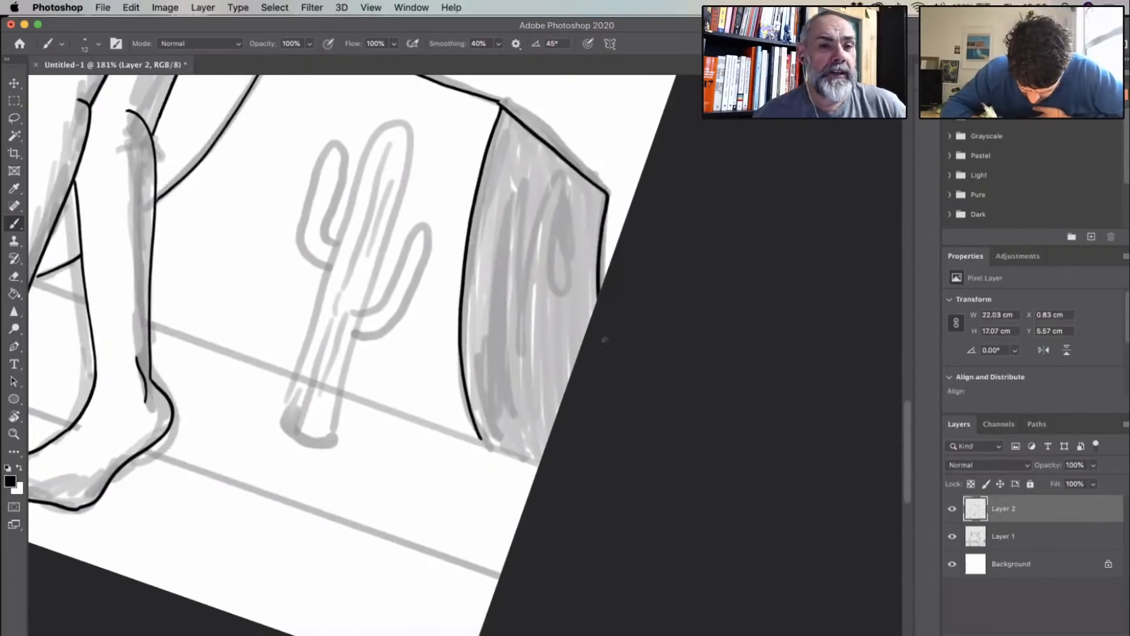
# - Ink the curved left edge of the leftmost mesa from its top corner down to the canvas border
pyautogui.moveTo(411, 341)
pyautogui.mouseDown()
pyautogui.moveTo(615, 355)
pyautogui.moveTo(613, 365)
pyautogui.moveTo(607, 317)
pyautogui.mouseUp()
pyautogui.moveTo(541, 305); pyautogui.dragTo(710, 170)
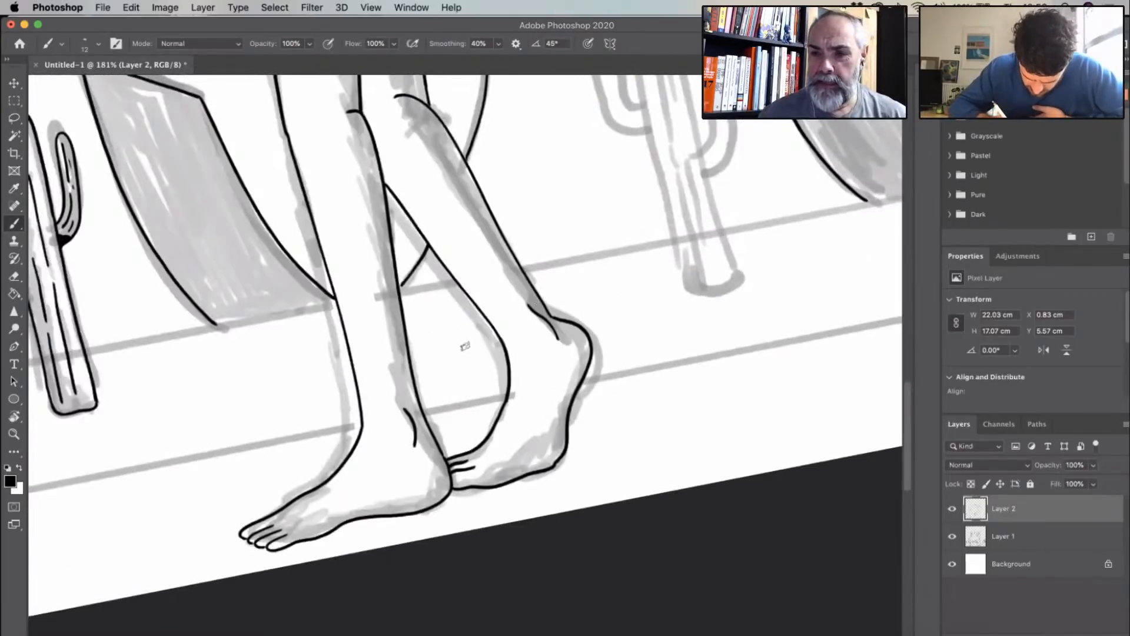
pyautogui.moveTo(467, 346); pyautogui.dragTo(518, 347)
pyautogui.moveTo(444, 318); pyautogui.dragTo(465, 345)
pyautogui.moveTo(456, 394); pyautogui.dragTo(723, 263)
pyautogui.moveTo(452, 347); pyautogui.dragTo(454, 393)
pyautogui.moveTo(93, 213); pyautogui.dragTo(517, 386)
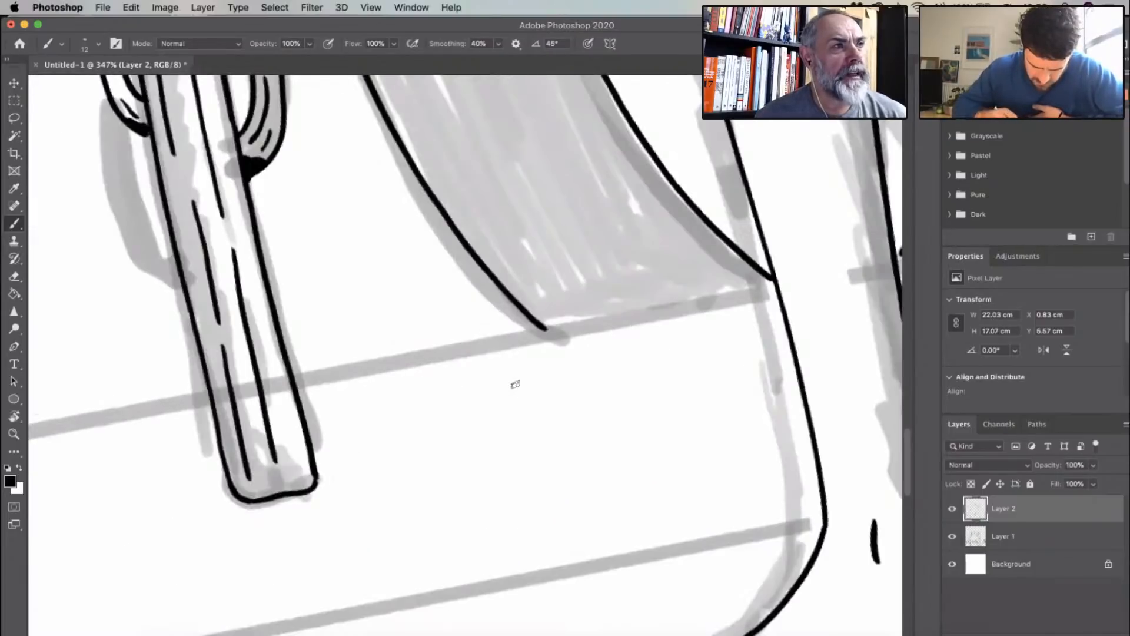
pyautogui.moveTo(476, 138); pyautogui.dragTo(500, 386)
pyautogui.hscroll(-10, 500, 386)
pyautogui.scroll(-5, 500, 386)
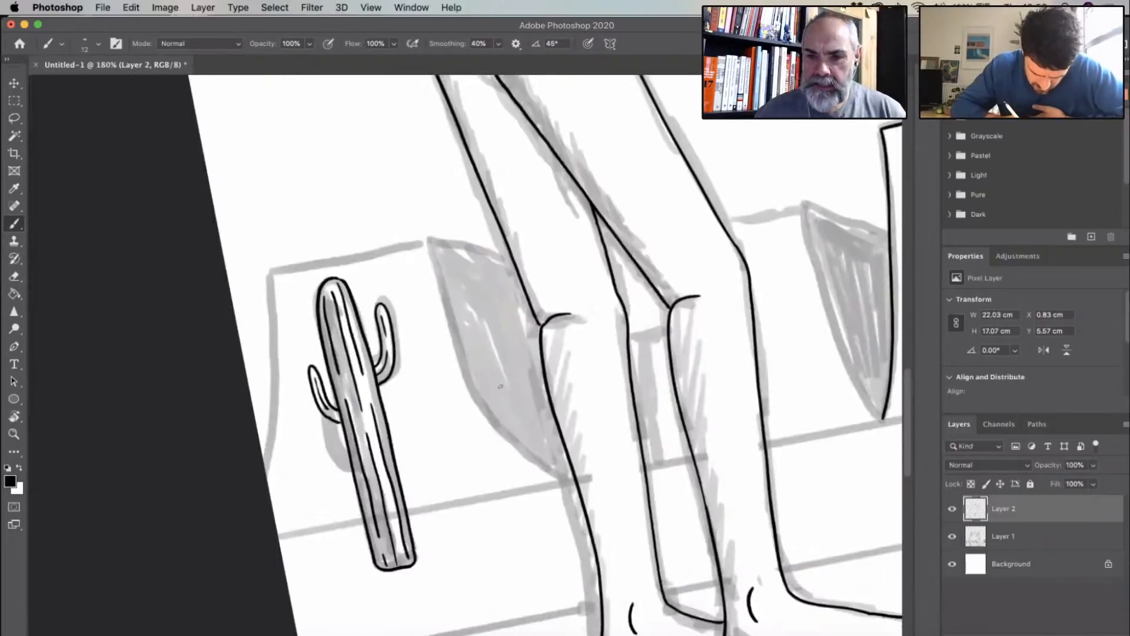
pyautogui.moveTo(270, 273)
pyautogui.mouseDown()
pyautogui.moveTo(278, 406)
pyautogui.moveTo(268, 484)
pyautogui.mouseUp()
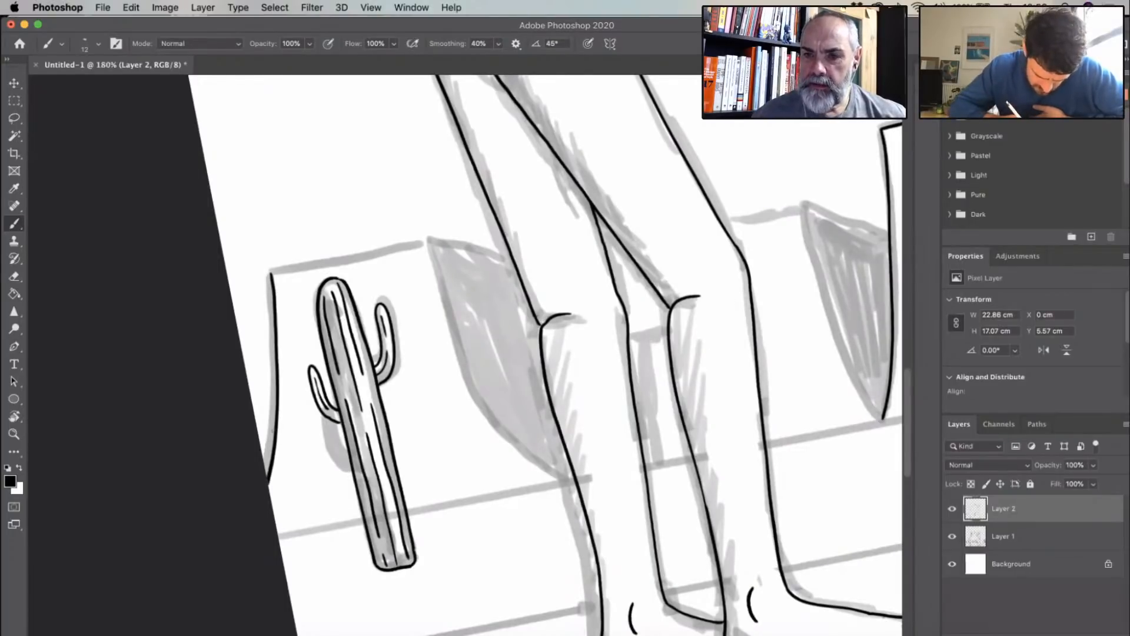
# - Ink the leftmost mesa's top edge and the curved edge dividing its front face from the shaded side
pyautogui.moveTo(372, 245); pyautogui.dragTo(323, 348)
pyautogui.moveTo(270, 439); pyautogui.dragTo(353, 302)
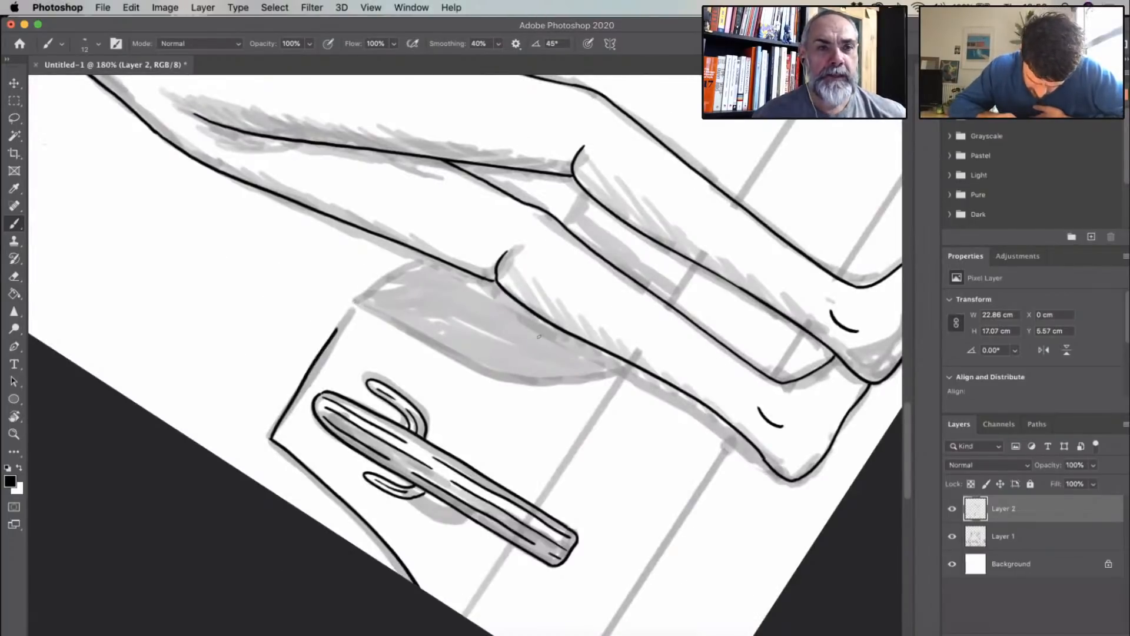
pyautogui.moveTo(539, 337); pyautogui.dragTo(528, 395)
pyautogui.moveTo(465, 356); pyautogui.dragTo(475, 353)
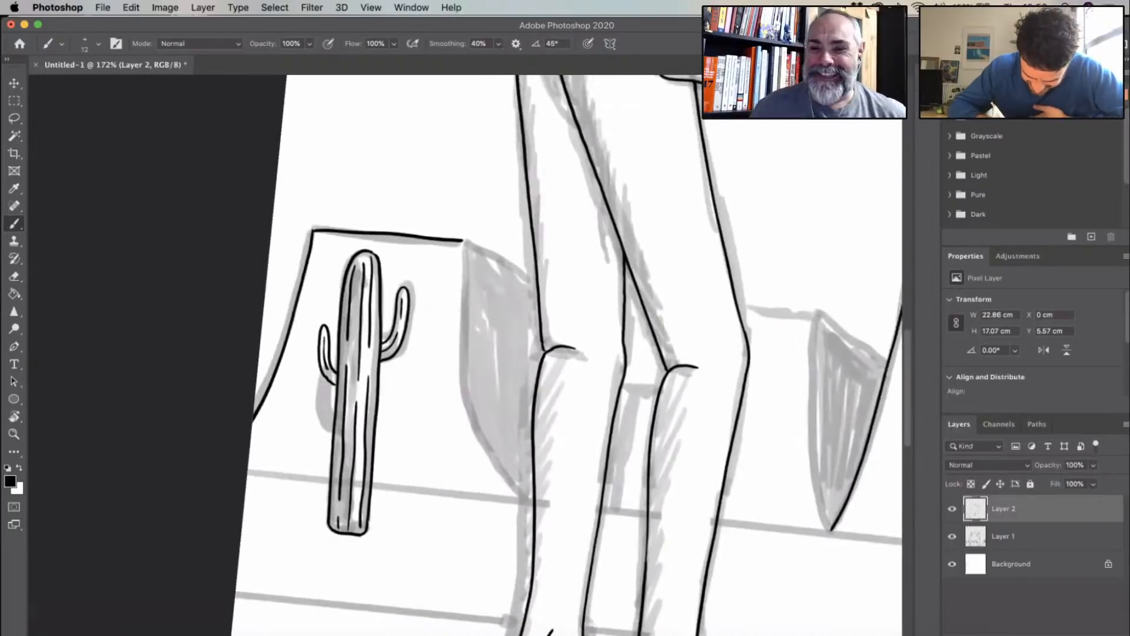
pyautogui.moveTo(463, 242)
pyautogui.mouseDown()
pyautogui.moveTo(465, 370)
pyautogui.moveTo(519, 495)
pyautogui.mouseUp()
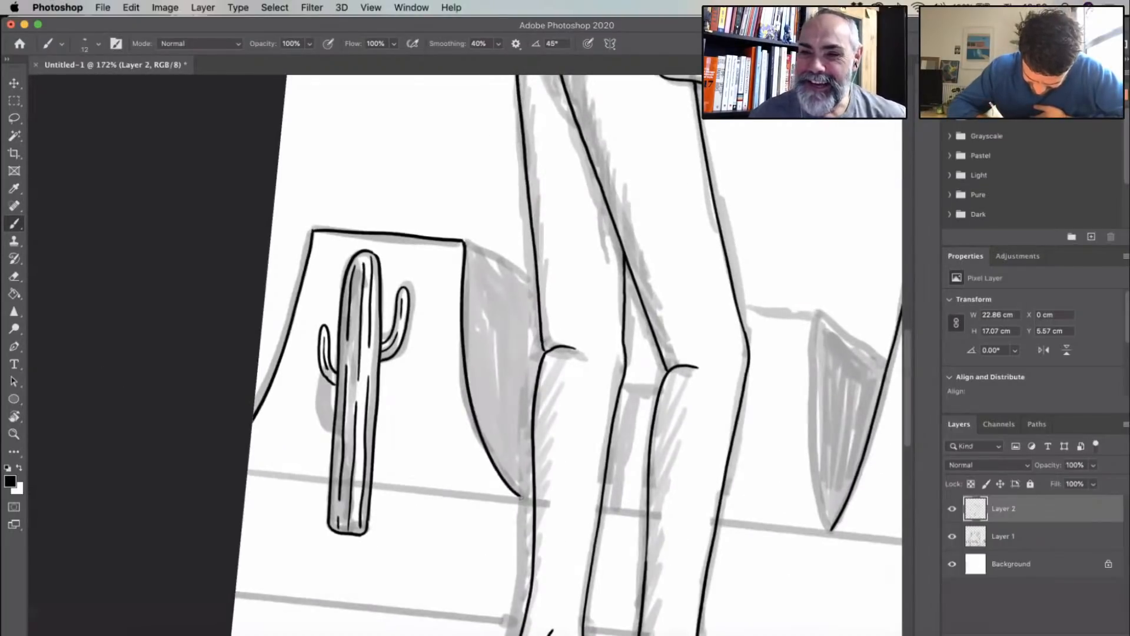
# - Ink the leftmost mesa's sloping top to the leg, plus the small mesa's top edges and dividing edge beside the left figure
pyautogui.moveTo(464, 242)
pyautogui.mouseDown()
pyautogui.moveTo(531, 281)
pyautogui.moveTo(539, 359)
pyautogui.mouseUp()
pyautogui.hscroll(3, 556, 460)
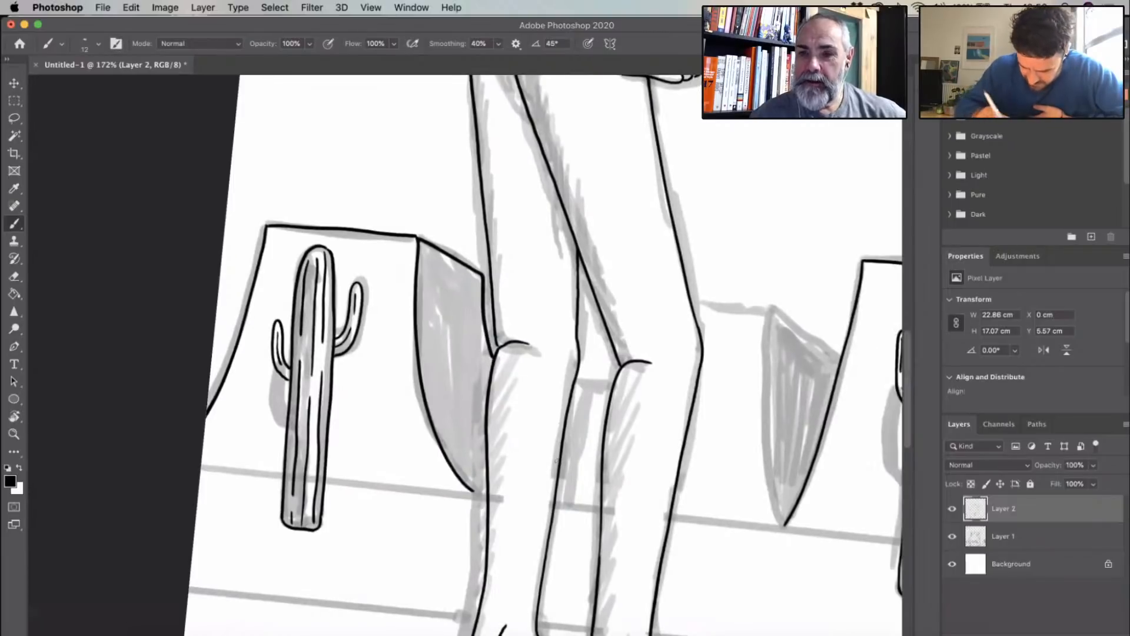
pyautogui.hscroll(5, 556, 460)
pyautogui.scroll(-1, 556, 460)
pyautogui.moveTo(475, 241)
pyautogui.mouseDown()
pyautogui.moveTo(539, 252)
pyautogui.moveTo(557, 299)
pyautogui.moveTo(569, 466)
pyautogui.mouseUp()
pyautogui.moveTo(558, 253); pyautogui.dragTo(626, 302)
# - Ink the rightmost cactus's round-topped trunk outline with a flat base and broken vertical rib lines inside it
pyautogui.scroll(-4, 567, 387)
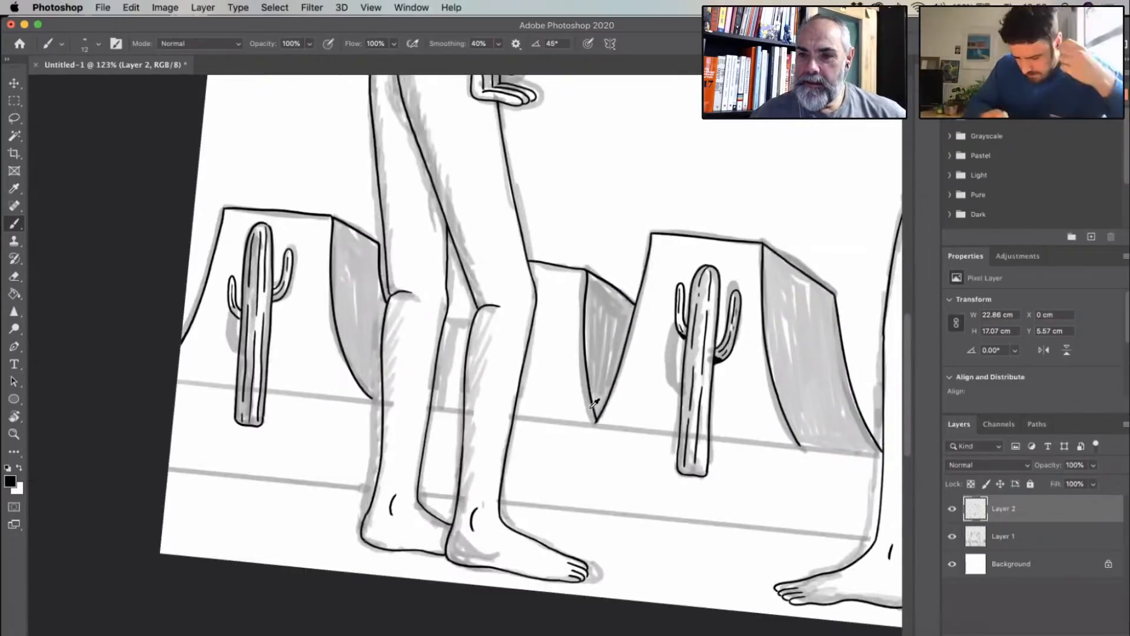
pyautogui.scroll(-2, 595, 403)
pyautogui.hscroll(9, 674, 308)
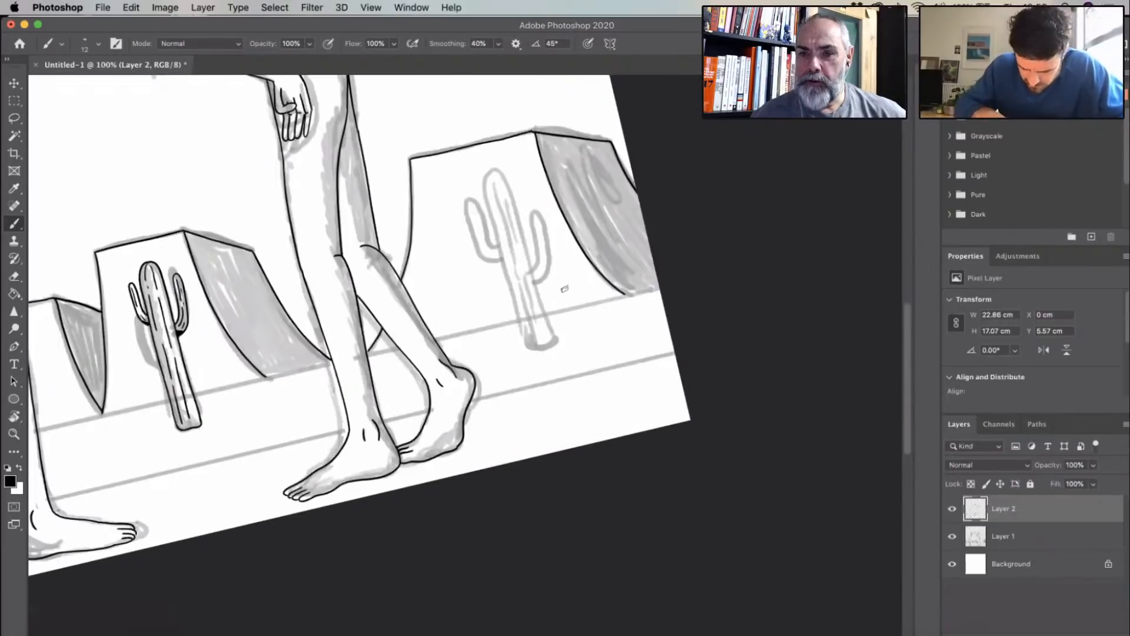
pyautogui.moveTo(564, 289); pyautogui.dragTo(693, 301)
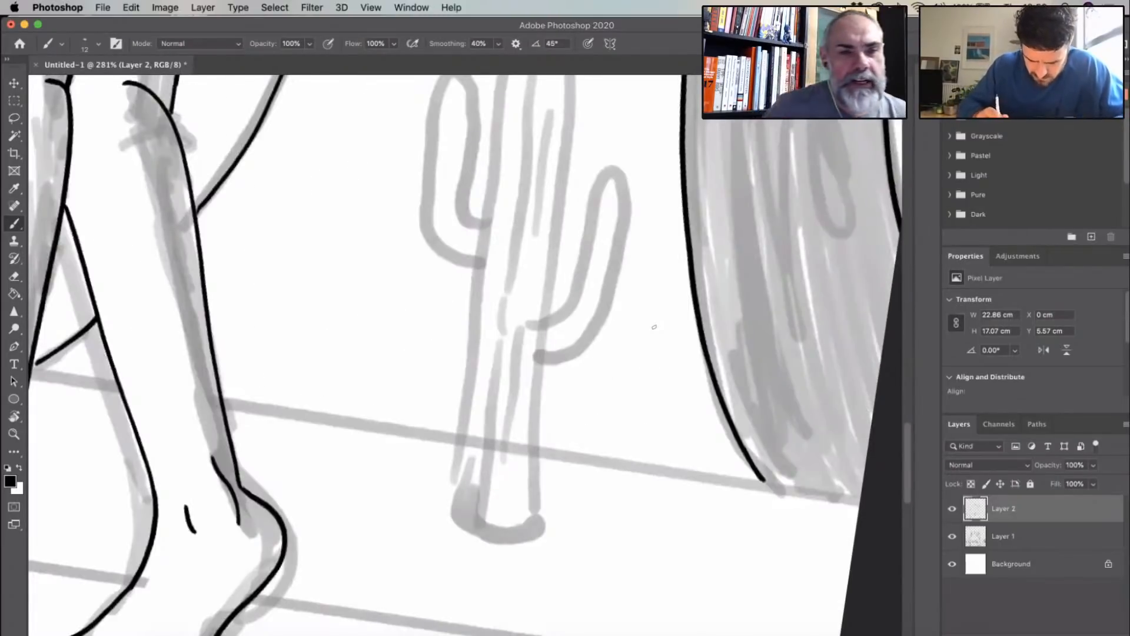
pyautogui.scroll(-2, 654, 327)
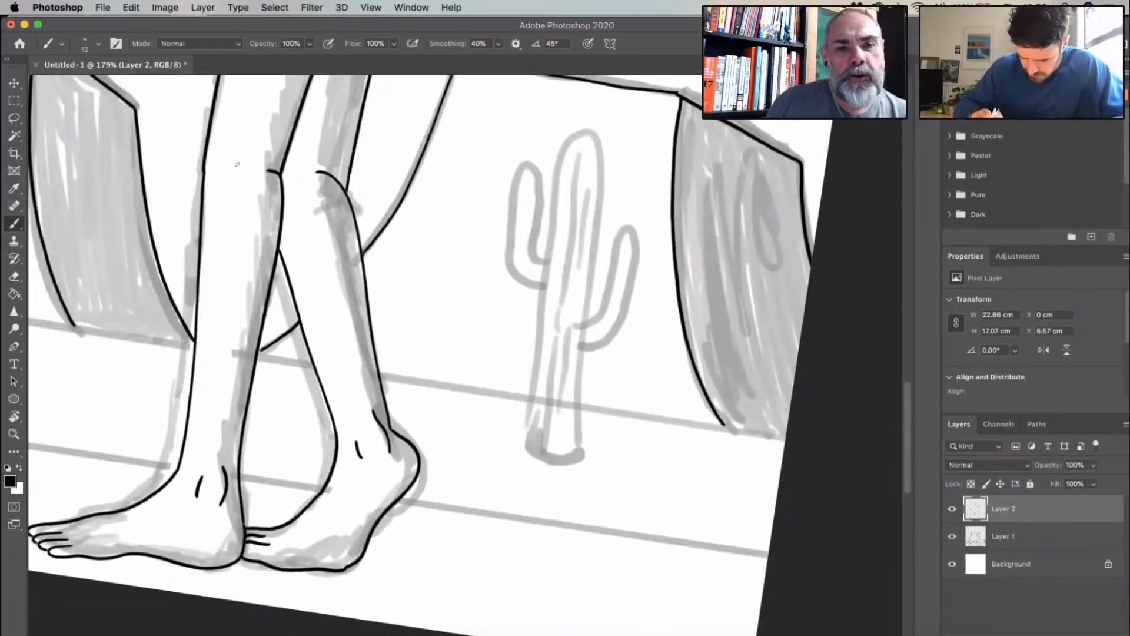
pyautogui.click(14, 156)
pyautogui.click(15, 223)
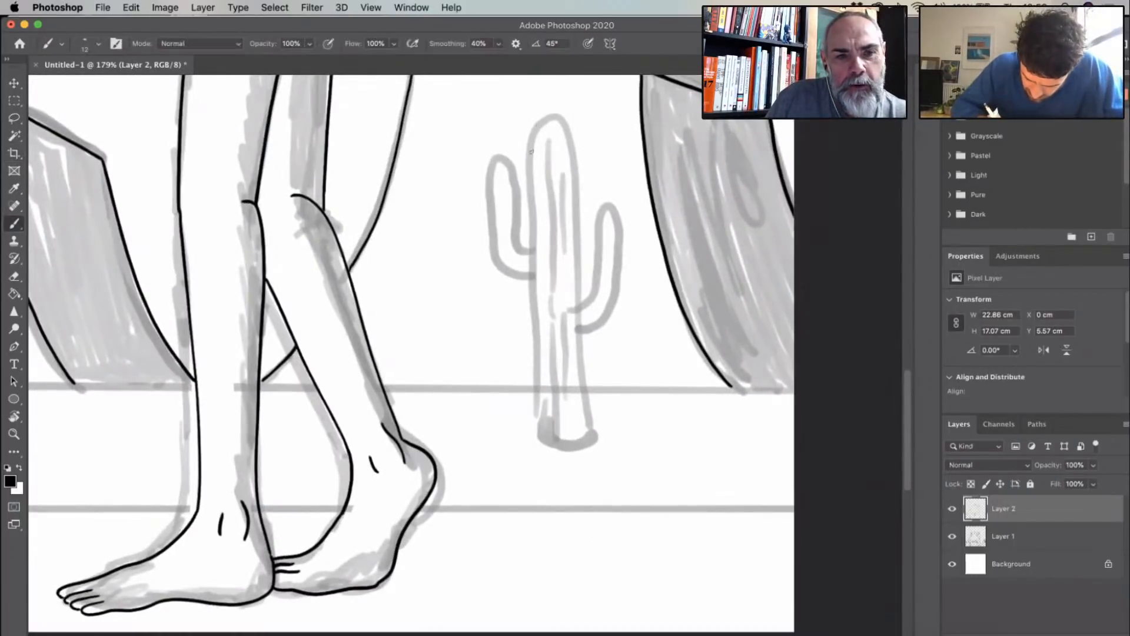
pyautogui.moveTo(557, 115)
pyautogui.mouseDown()
pyautogui.moveTo(532, 160)
pyautogui.moveTo(537, 441)
pyautogui.mouseUp()
pyautogui.moveTo(556, 115)
pyautogui.mouseDown()
pyautogui.moveTo(571, 152)
pyautogui.moveTo(574, 270)
pyautogui.mouseUp()
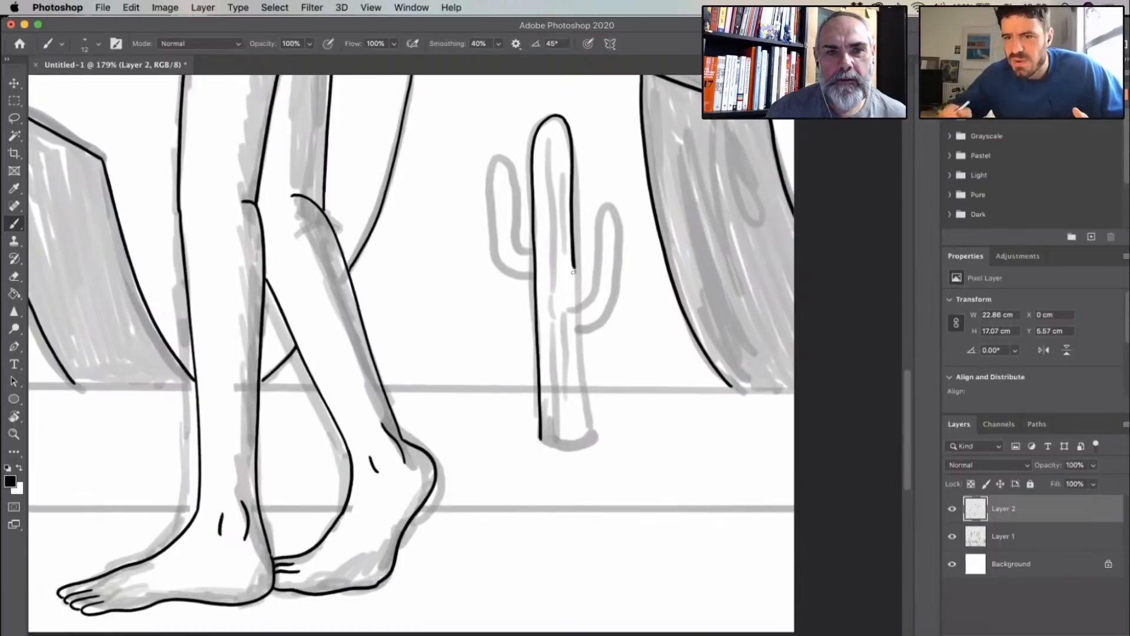
pyautogui.moveTo(573, 272); pyautogui.dragTo(575, 285)
pyautogui.press('super+z')
pyautogui.press('super+z')
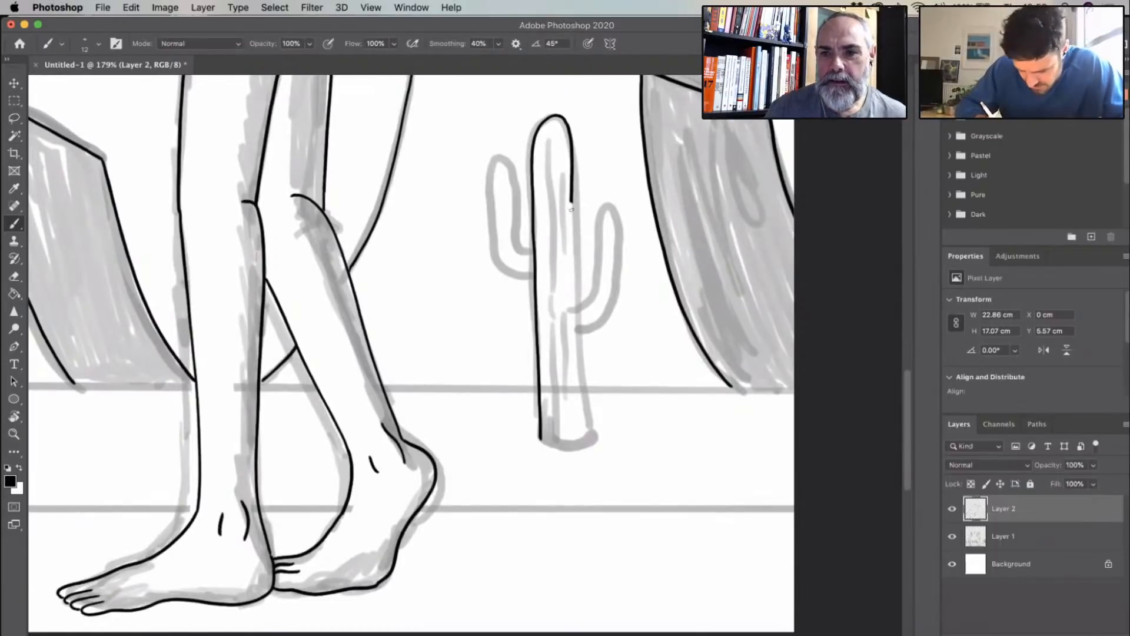
pyautogui.moveTo(572, 201)
pyautogui.mouseDown()
pyautogui.moveTo(583, 434)
pyautogui.moveTo(559, 446)
pyautogui.moveTo(584, 430)
pyautogui.mouseUp()
pyautogui.moveTo(544, 139)
pyautogui.mouseDown()
pyautogui.moveTo(551, 442)
pyautogui.moveTo(556, 127)
pyautogui.mouseUp()
pyautogui.moveTo(563, 241); pyautogui.dragTo(574, 440)
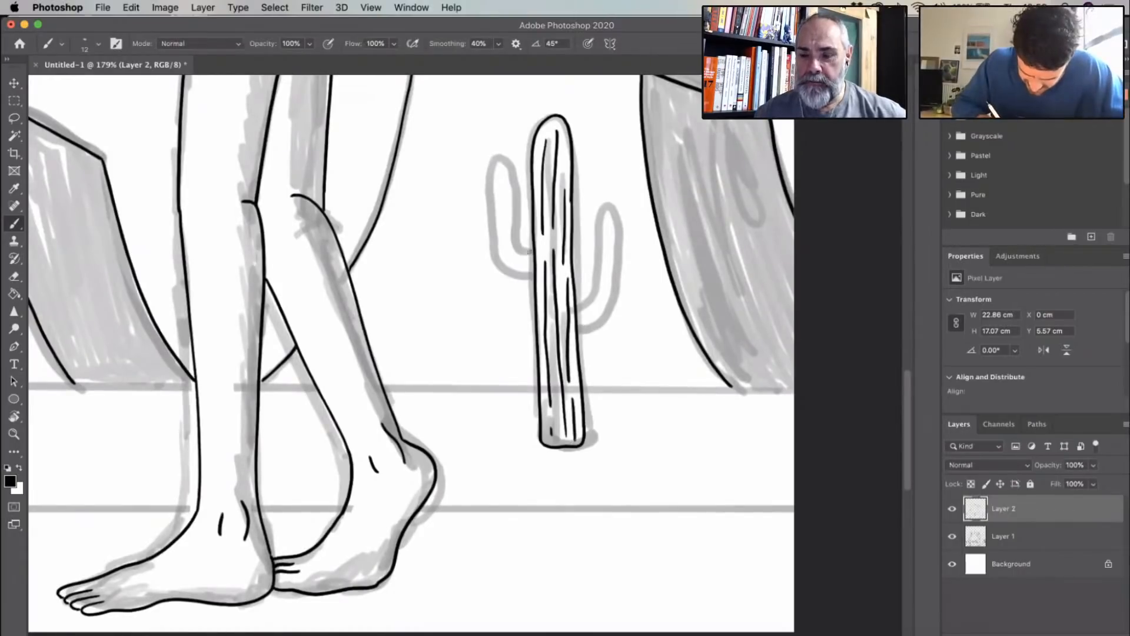
# - Ink both upturned arms of the rightmost cactus with short rib lines inside, joining them to the trunk
pyautogui.moveTo(529, 252)
pyautogui.mouseDown()
pyautogui.moveTo(518, 245)
pyautogui.moveTo(511, 180)
pyautogui.moveTo(494, 206)
pyautogui.moveTo(501, 260)
pyautogui.moveTo(534, 275)
pyautogui.mouseUp()
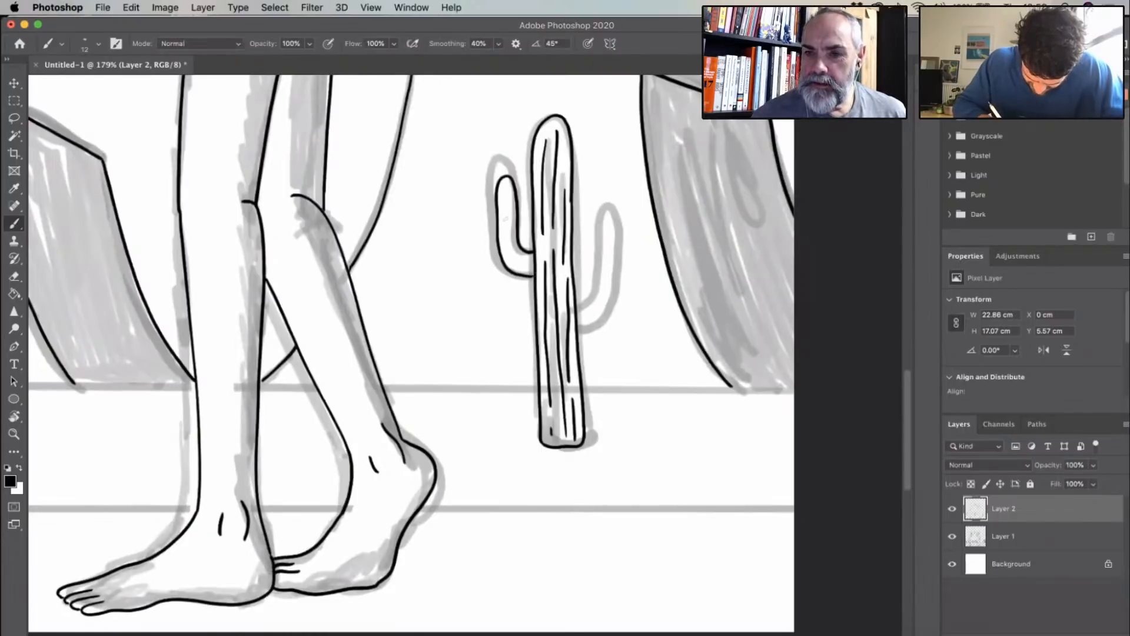
pyautogui.moveTo(504, 180)
pyautogui.mouseDown()
pyautogui.moveTo(509, 262)
pyautogui.moveTo(532, 268)
pyautogui.moveTo(531, 254)
pyautogui.moveTo(589, 270)
pyautogui.moveTo(598, 219)
pyautogui.moveTo(610, 256)
pyautogui.moveTo(587, 291)
pyautogui.moveTo(578, 292)
pyautogui.moveTo(600, 268)
pyautogui.moveTo(603, 237)
pyautogui.mouseUp()
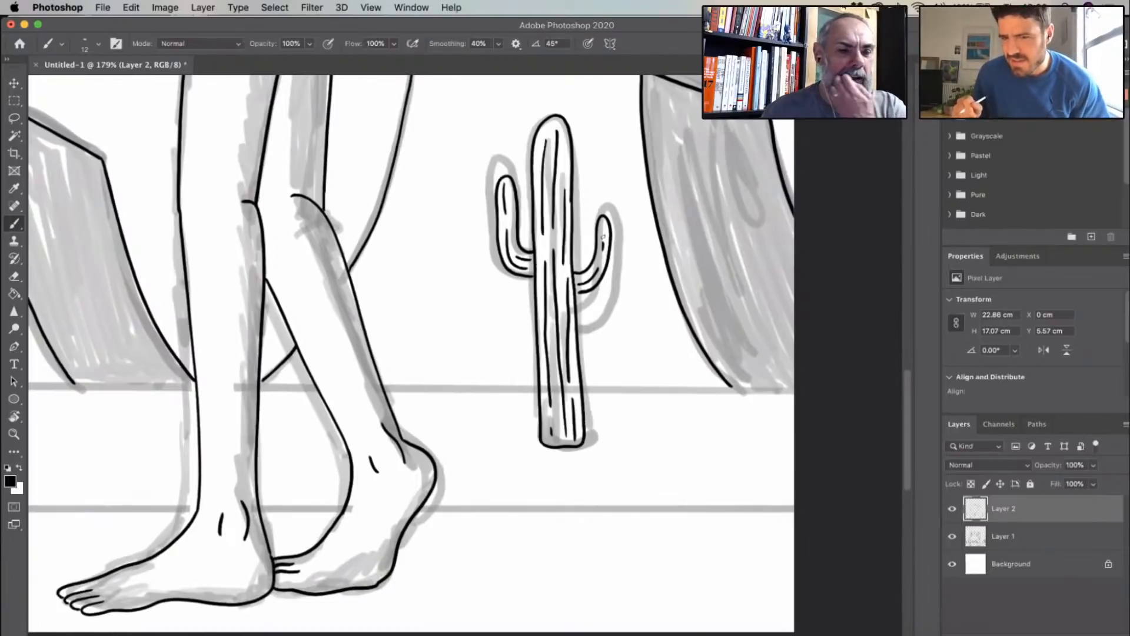
pyautogui.press('super+z')
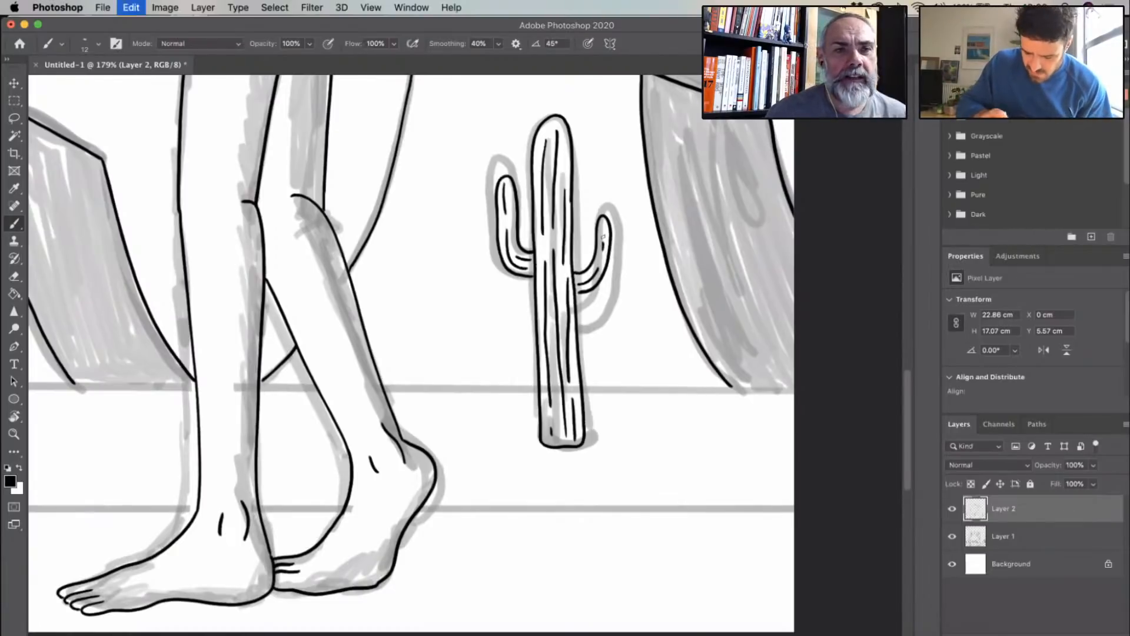
pyautogui.scroll(5, 619, 266)
pyautogui.moveTo(583, 180); pyautogui.dragTo(580, 238)
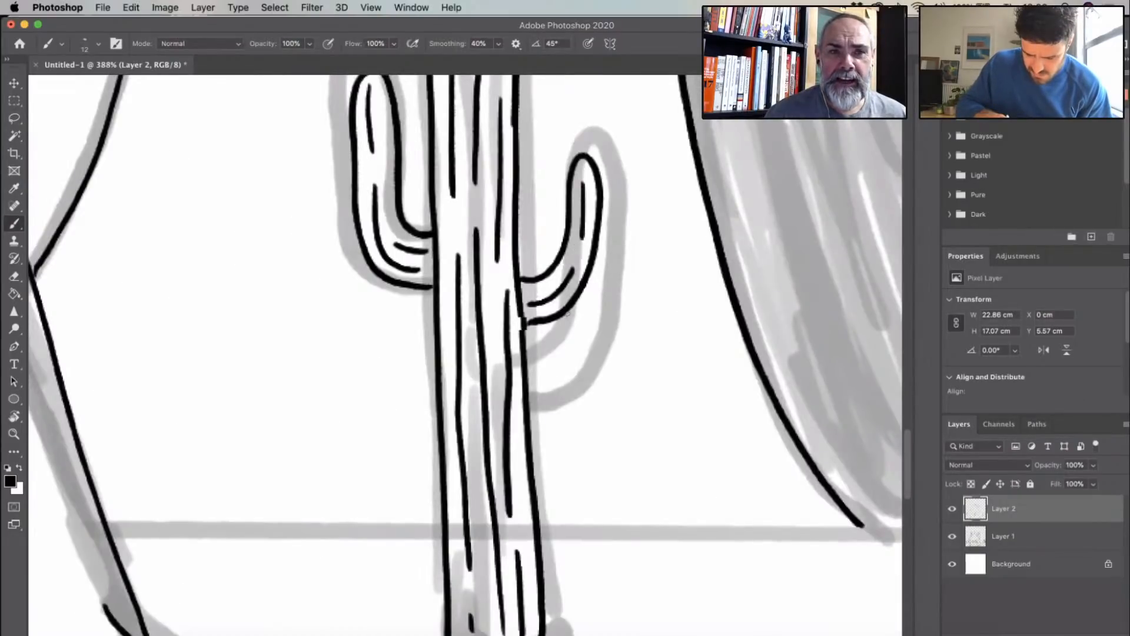
# - Ink the small mesa's curved far edge where it shows between the left figure's knees and calves
pyautogui.scroll(-5, 520, 324)
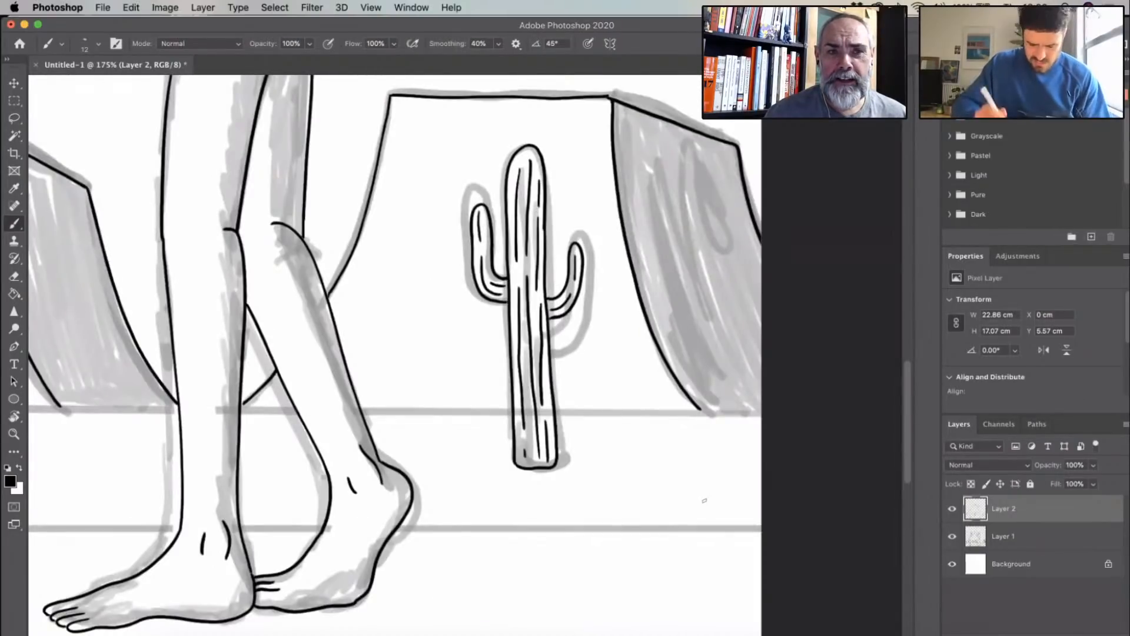
pyautogui.hscroll(-10, 648, 294)
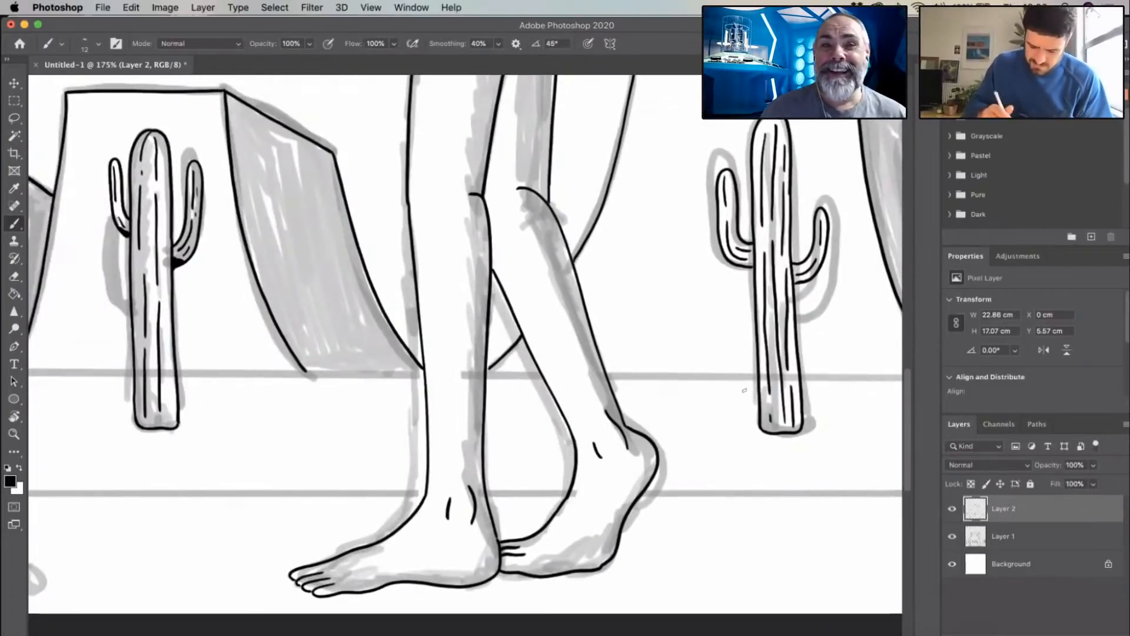
pyautogui.scroll(3, 488, 362)
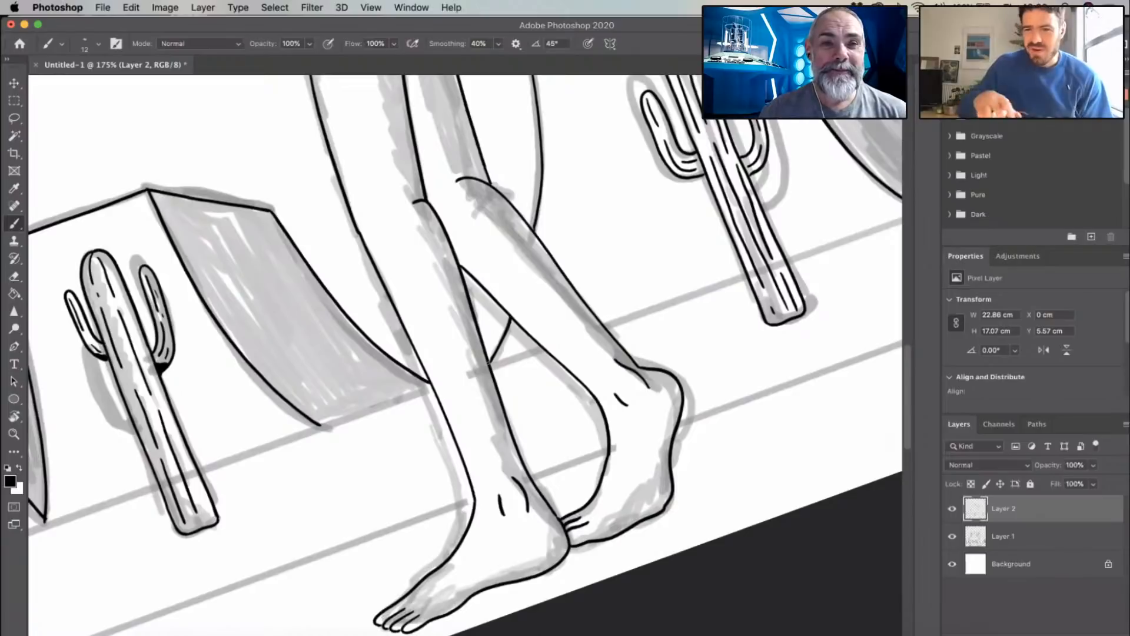
pyautogui.moveTo(595, 499); pyautogui.dragTo(872, 627)
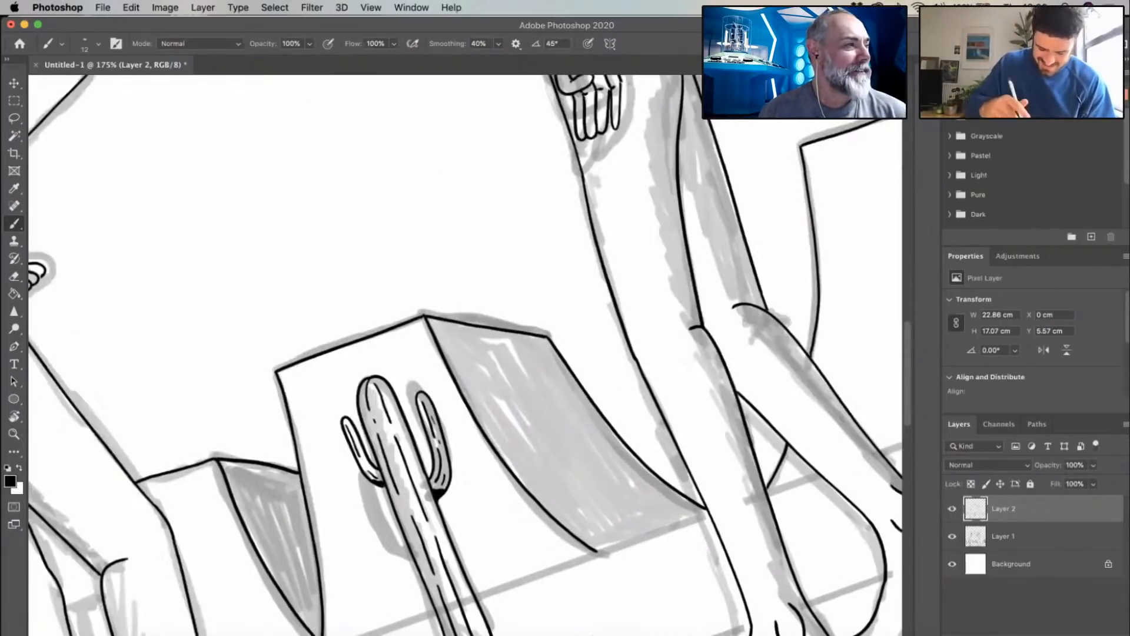
pyautogui.press('super+0')
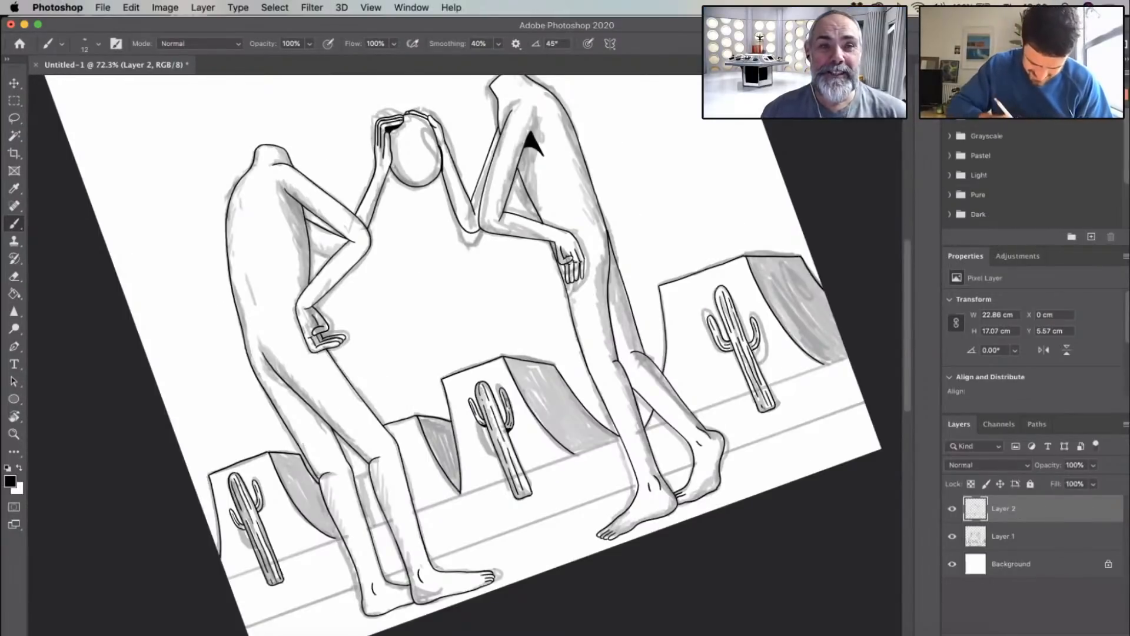
pyautogui.scroll(10, 365, 559)
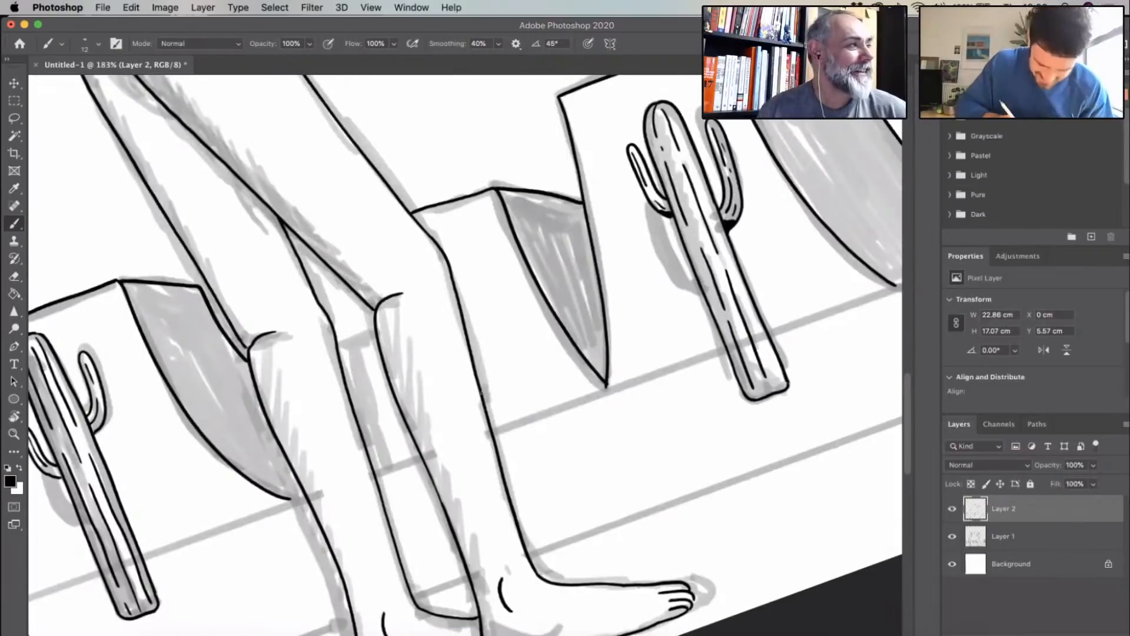
pyautogui.moveTo(357, 294); pyautogui.dragTo(376, 473)
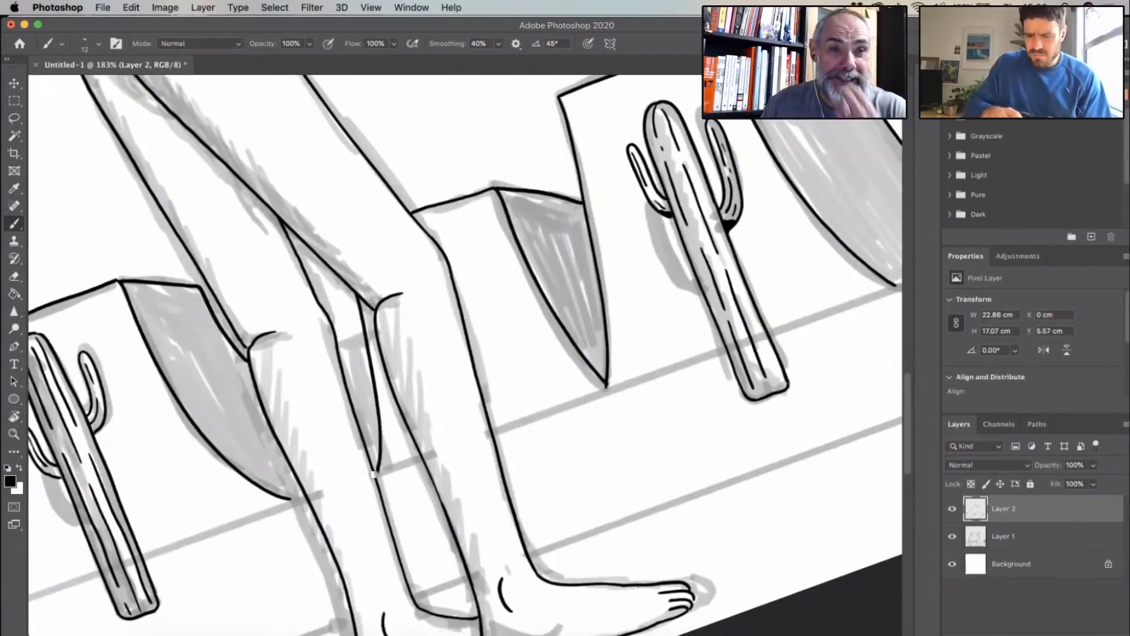
# - Create a new layer named Layer 3 above Layer 2, keeping the default Normal mode and 100% opacity
pyautogui.scroll(-7, 567, 425)
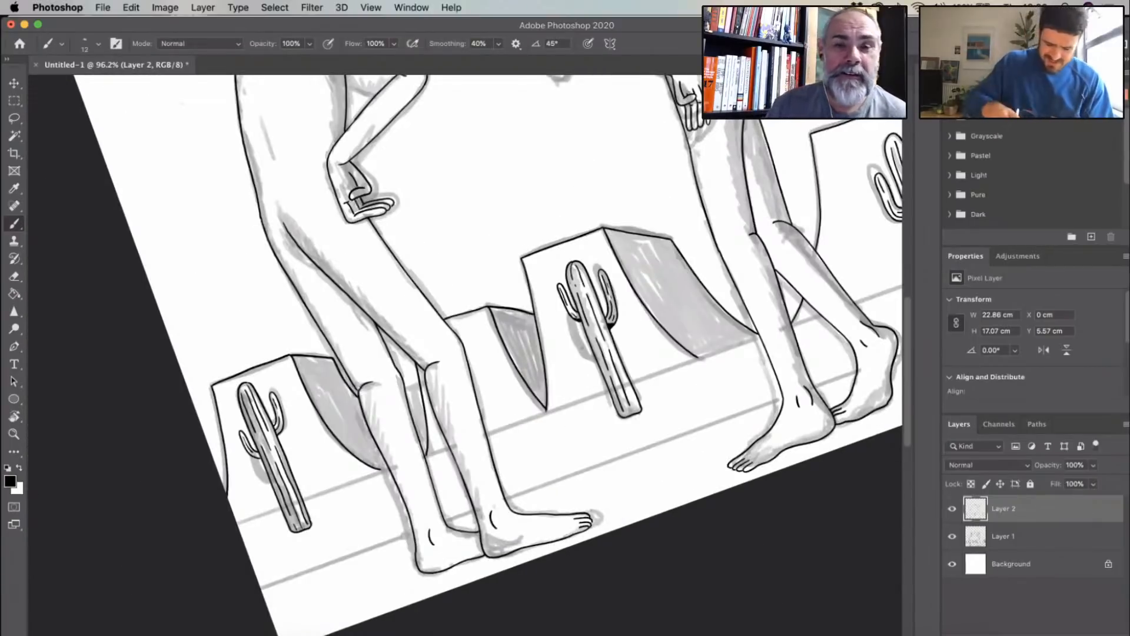
pyautogui.moveTo(850, 239); pyautogui.dragTo(583, 348)
pyautogui.hscroll(-5, 582, 348)
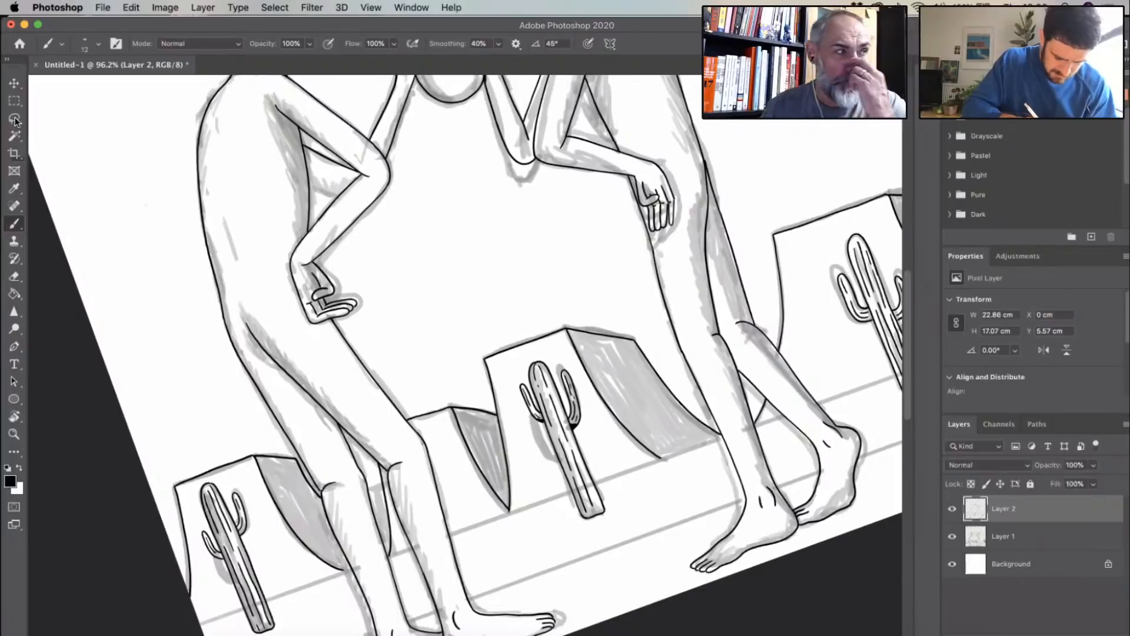
pyautogui.press('c')
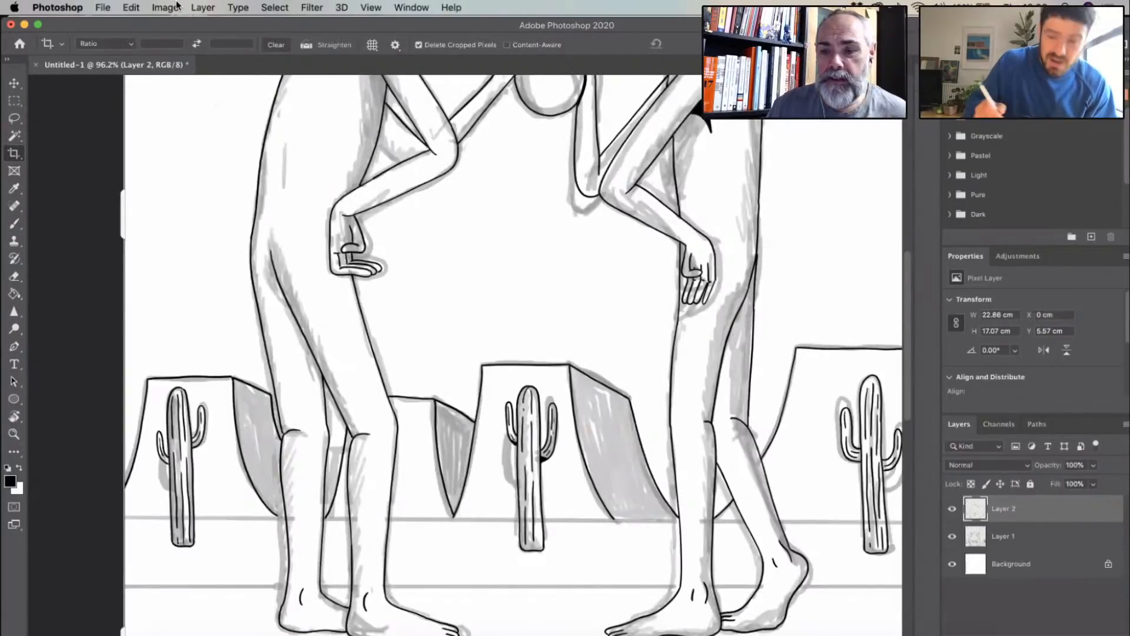
pyautogui.press('l')
pyautogui.click(177, 7)
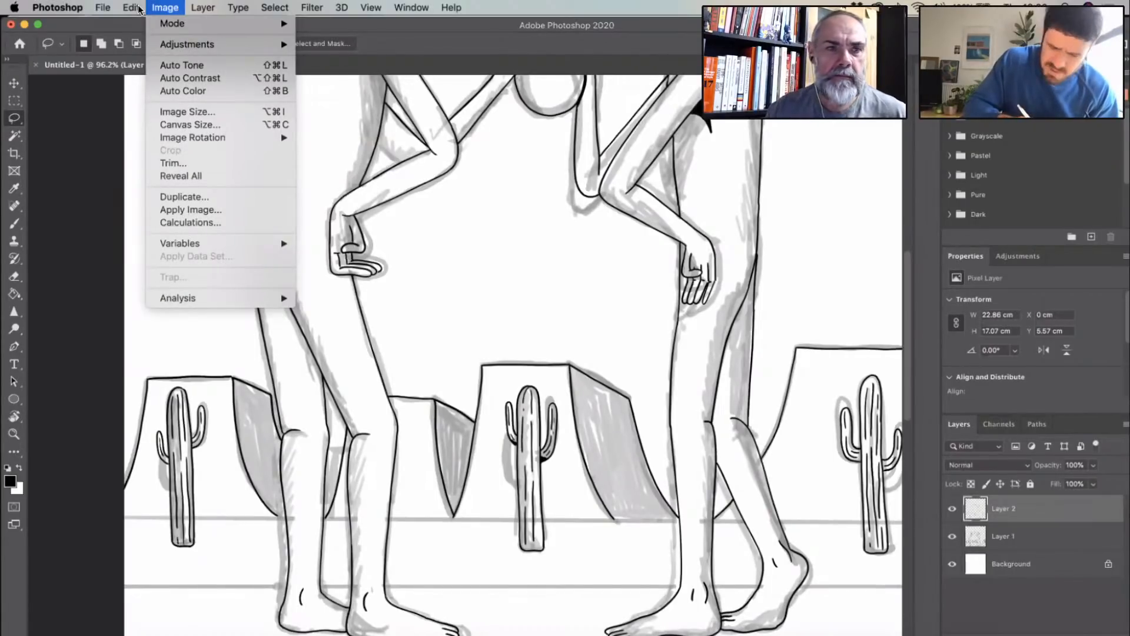
pyautogui.press('Escape')
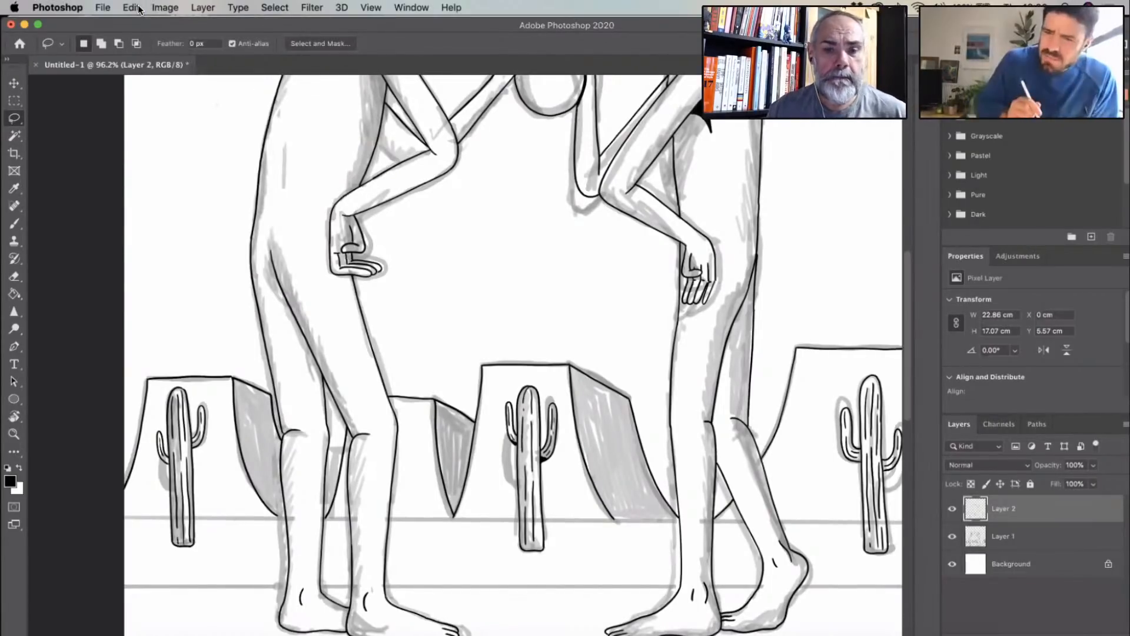
pyautogui.click(103, 8)
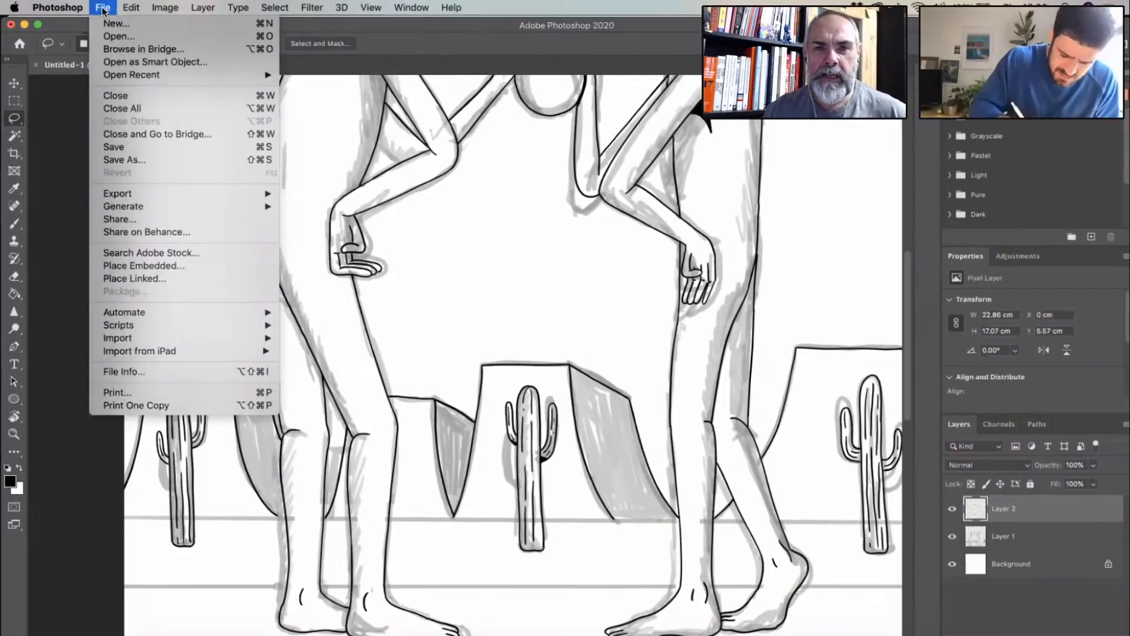
pyautogui.click(205, 8)
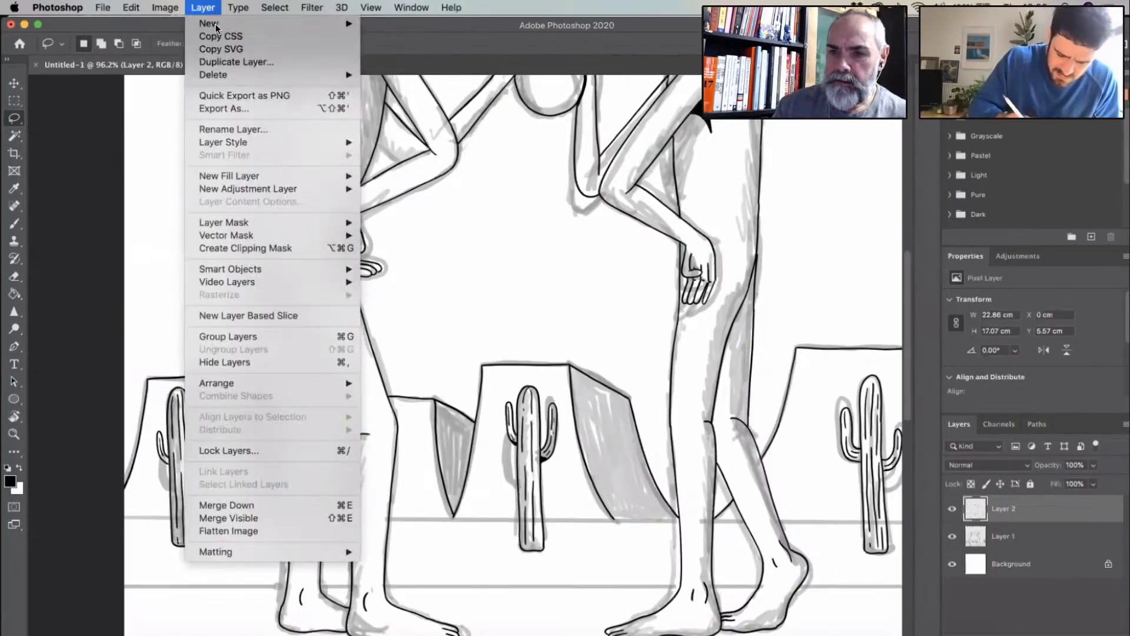
pyautogui.moveTo(216, 27)
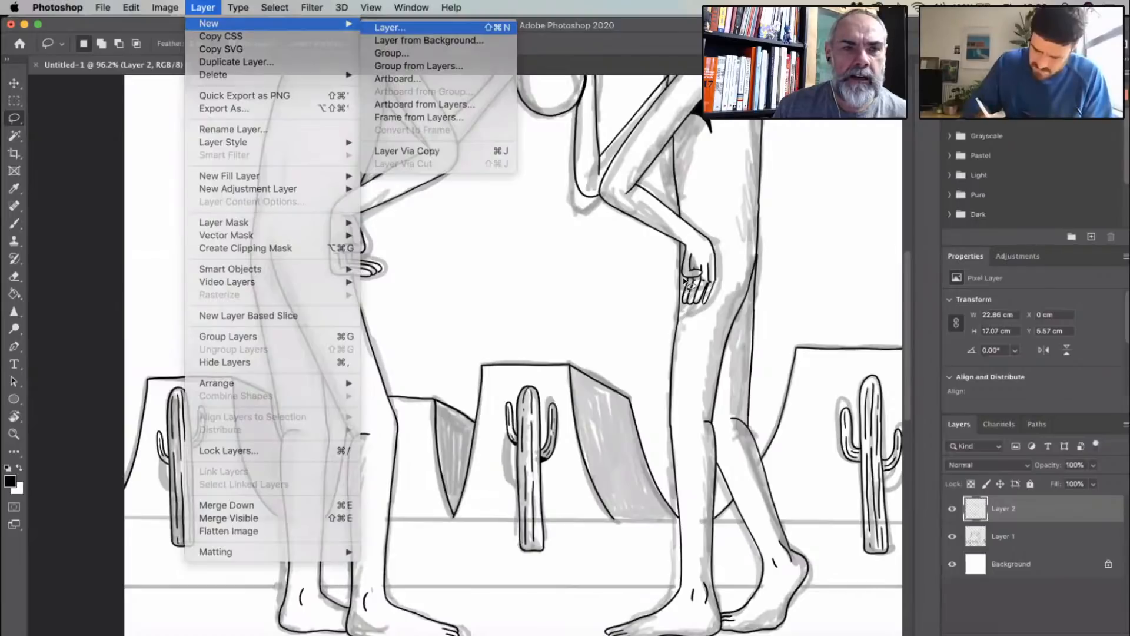
pyautogui.press('Return')
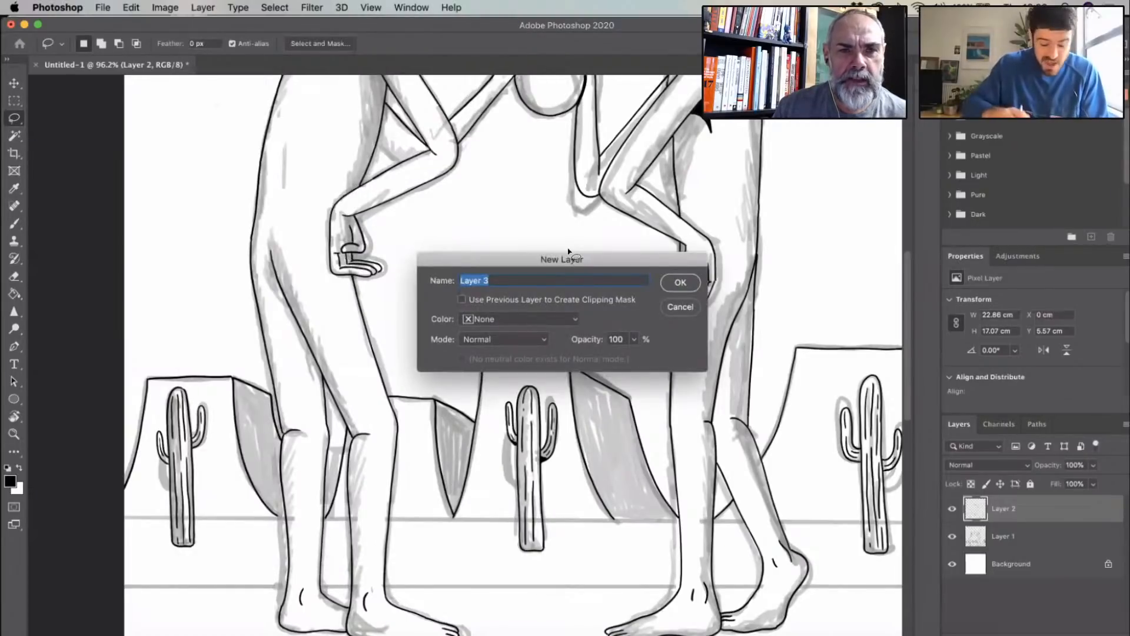
pyautogui.press('Return')
# - Brush a straight black horizon line across the full canvas width at the mesas' bases, redoing it slightly lower
pyautogui.scroll(-5, 568, 249)
pyautogui.scroll(2, 568, 249)
pyautogui.press('b')
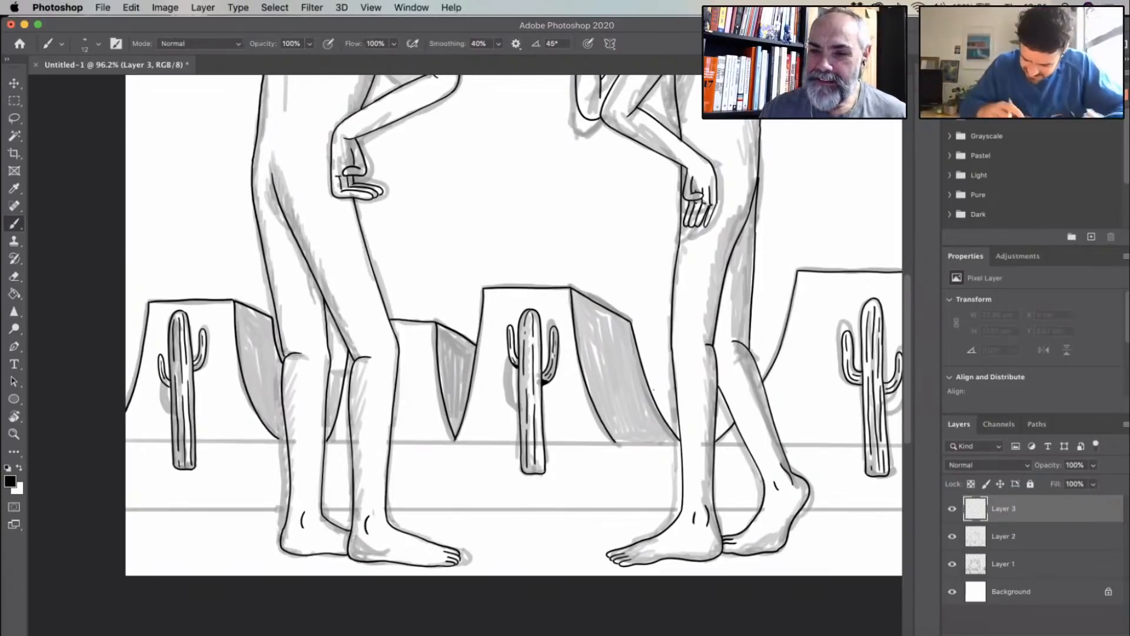
pyautogui.scroll(-5, 653, 389)
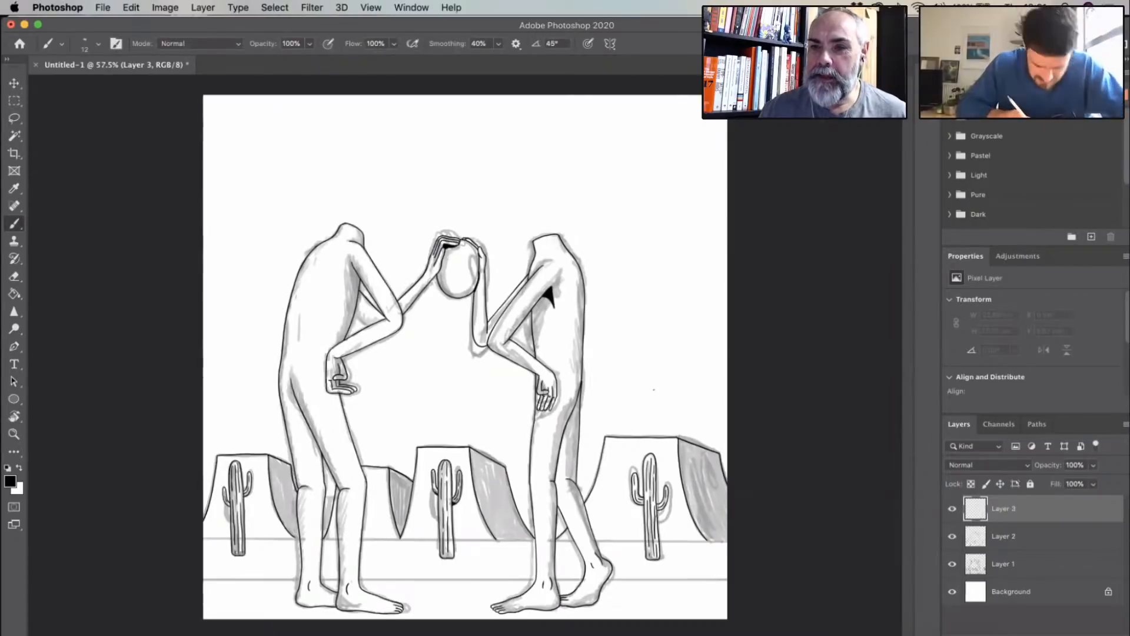
pyautogui.moveTo(204, 538); pyautogui.dragTo(727, 538)
pyautogui.press('super+z')
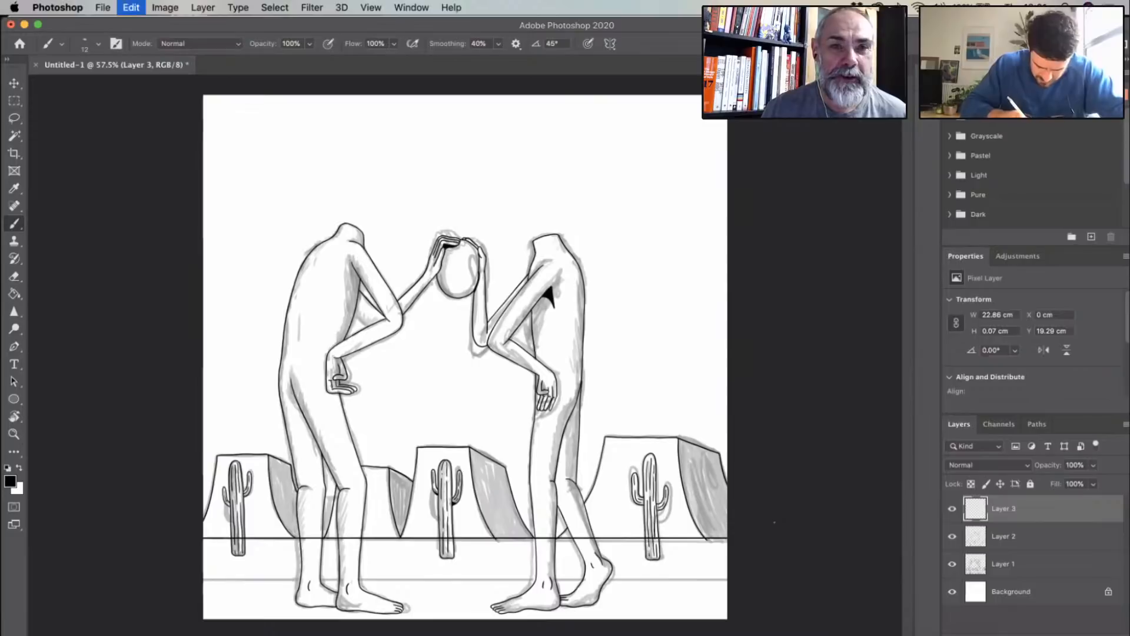
pyautogui.moveTo(203, 539); pyautogui.dragTo(728, 539)
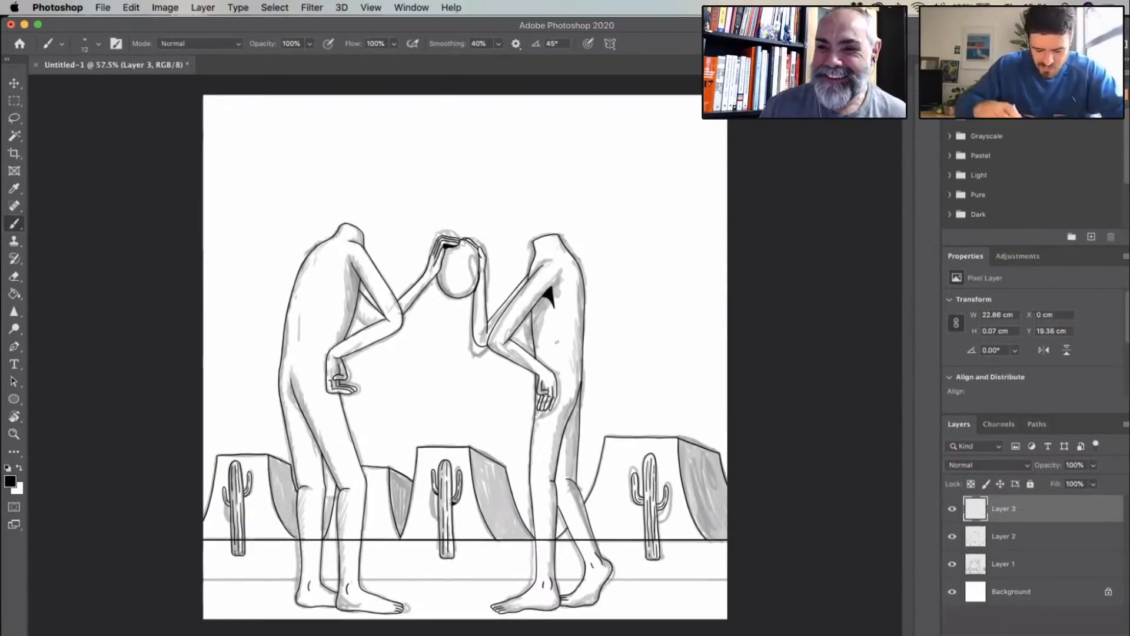
# - Erase the horizon line where it crosses the leftmost cactus and both of the left figure's legs
pyautogui.scroll(4, 557, 342)
pyautogui.scroll(4, 556, 342)
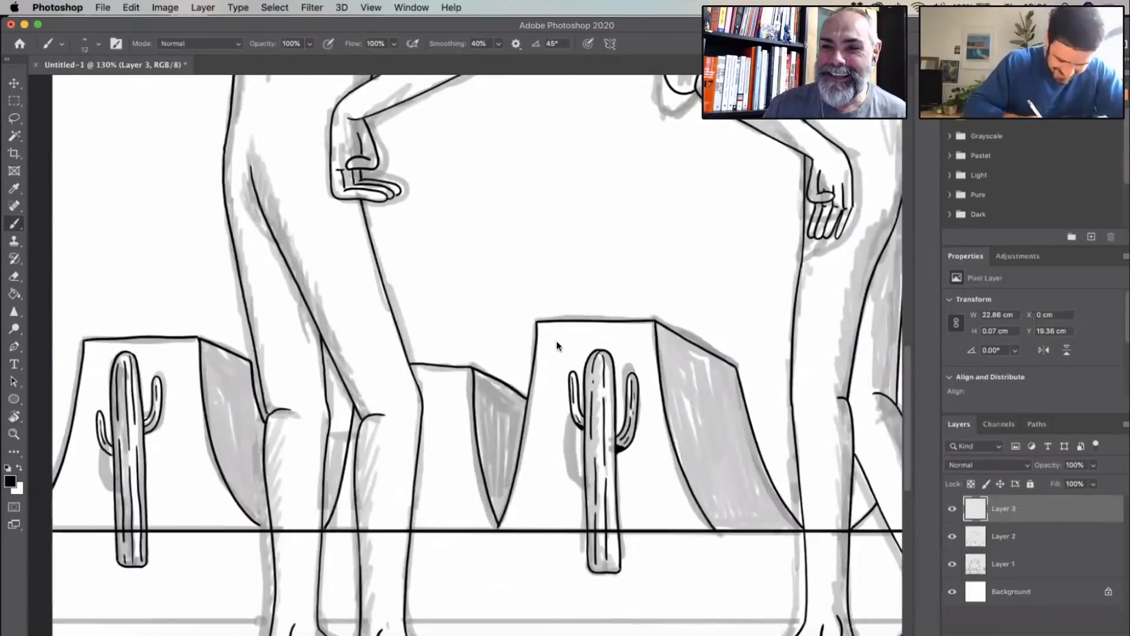
pyautogui.scroll(-5, 557, 342)
pyautogui.click(14, 276)
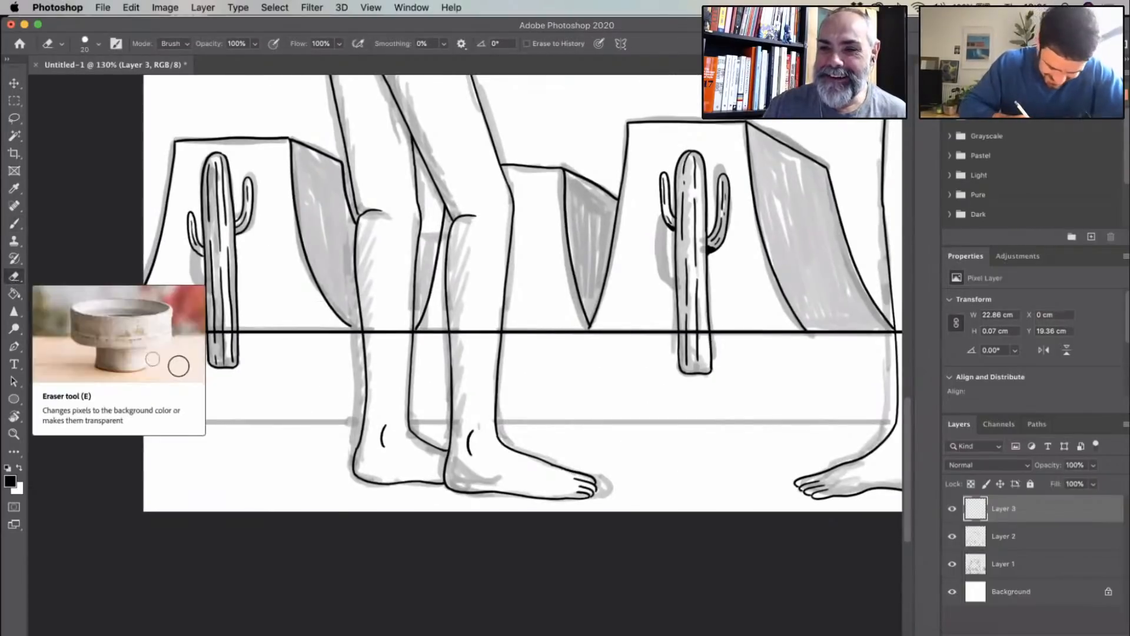
pyautogui.press('super+plus')
pyautogui.scroll(4, 320, 308)
pyautogui.moveTo(138, 349); pyautogui.dragTo(174, 348)
pyautogui.moveTo(403, 340)
pyautogui.mouseDown()
pyautogui.moveTo(441, 352)
pyautogui.moveTo(476, 348)
pyautogui.mouseUp()
pyautogui.moveTo(550, 337)
pyautogui.mouseDown()
pyautogui.moveTo(580, 352)
pyautogui.moveTo(618, 347)
pyautogui.mouseUp()
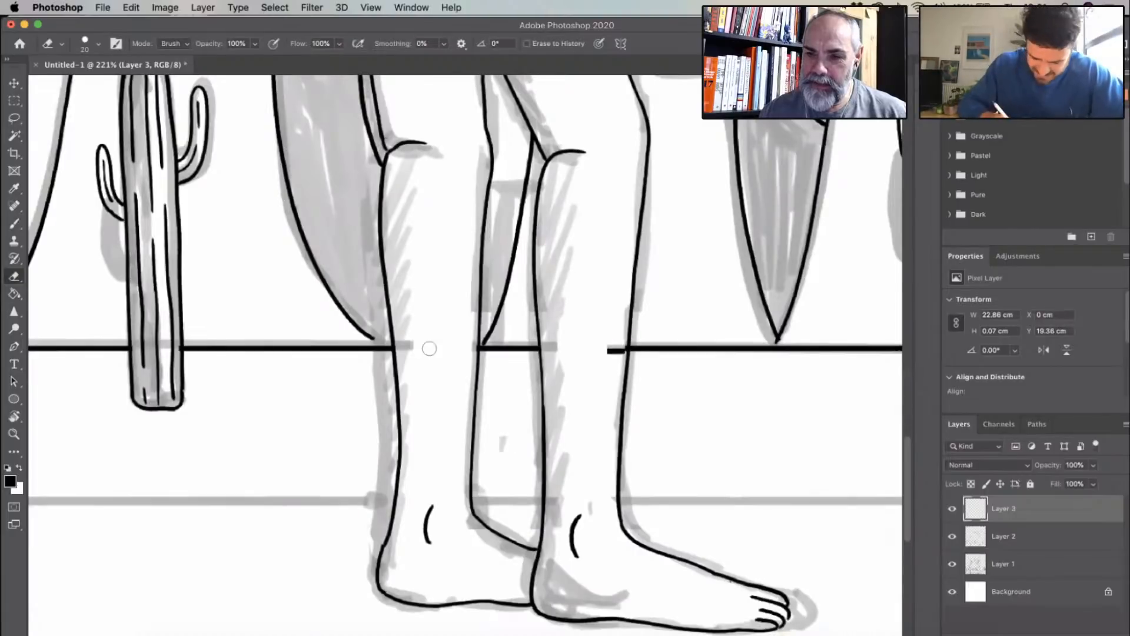
# - Erase the horizon line inside the middle cactus's trunk
pyautogui.hscroll(6, 429, 345)
pyautogui.hscroll(2, 340, 448)
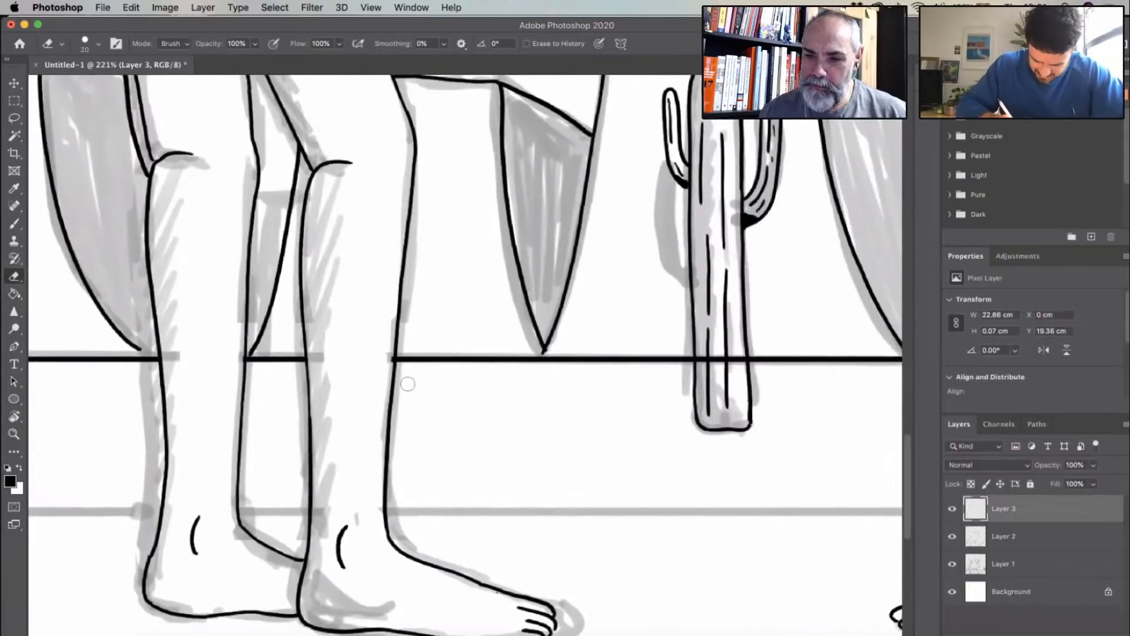
pyautogui.hscroll(9, 406, 383)
pyautogui.moveTo(406, 372)
pyautogui.mouseDown()
pyautogui.moveTo(439, 381)
pyautogui.moveTo(425, 371)
pyautogui.mouseUp()
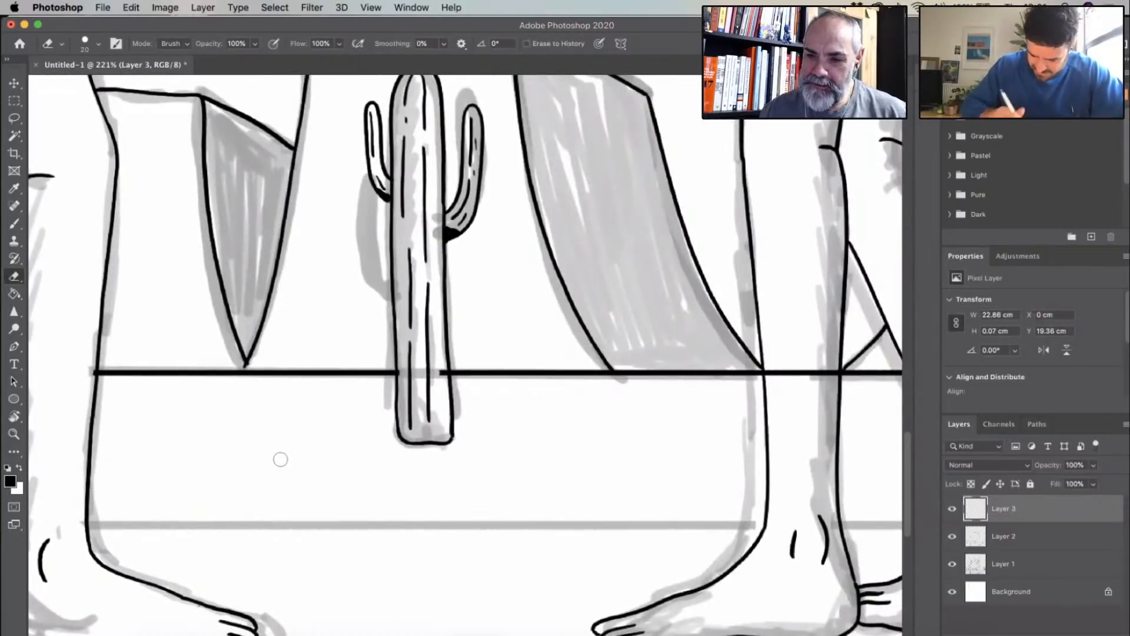
# - Erase the horizon line where it passes through the right figure's legs and the rightmost cactus's trunk
pyautogui.hscroll(11, 419, 416)
pyautogui.scroll(2, 419, 416)
pyautogui.moveTo(414, 416)
pyautogui.mouseDown()
pyautogui.moveTo(447, 390)
pyautogui.moveTo(477, 416)
pyautogui.mouseUp()
pyautogui.moveTo(562, 416)
pyautogui.mouseDown()
pyautogui.moveTo(607, 424)
pyautogui.moveTo(630, 416)
pyautogui.mouseUp()
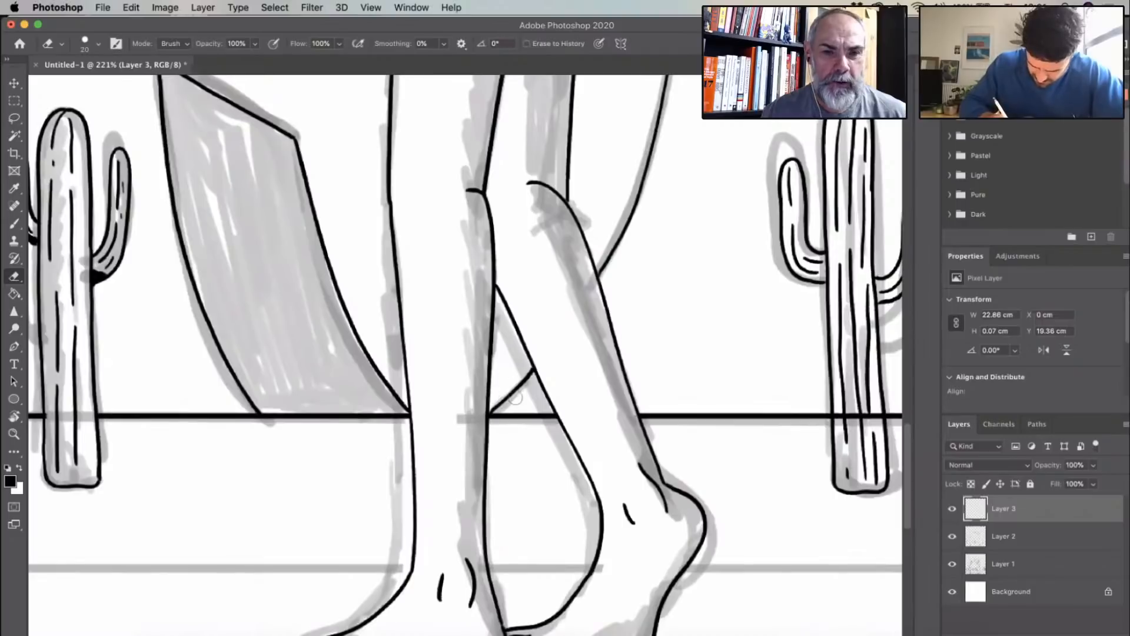
pyautogui.hscroll(20, 383, 445)
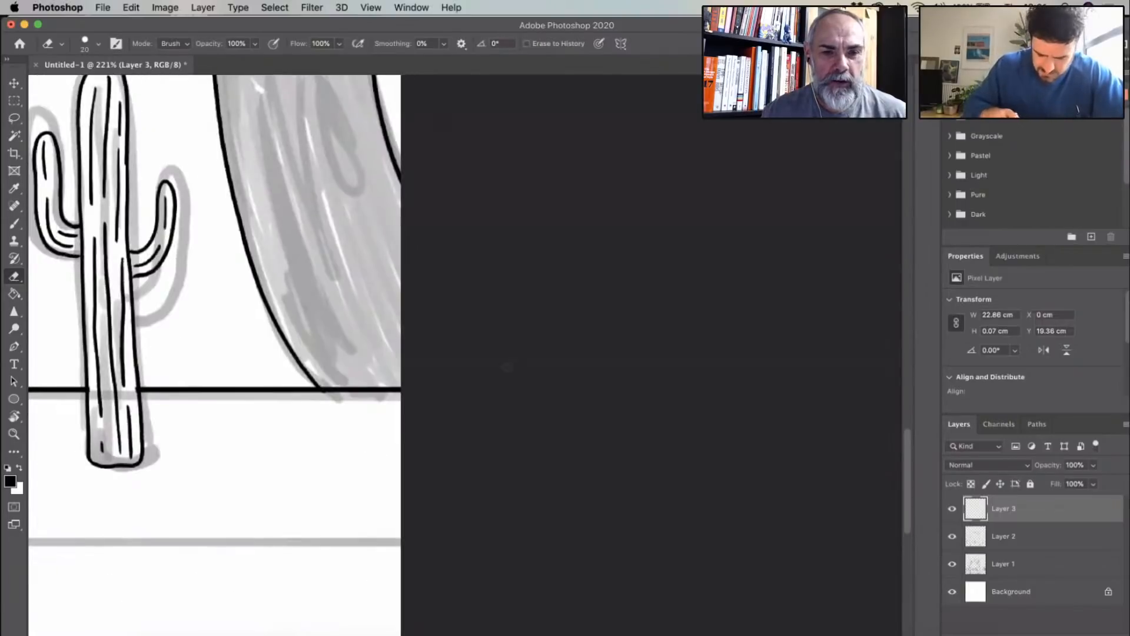
pyautogui.hscroll(-3, 554, 306)
pyautogui.scroll(-5, 555, 307)
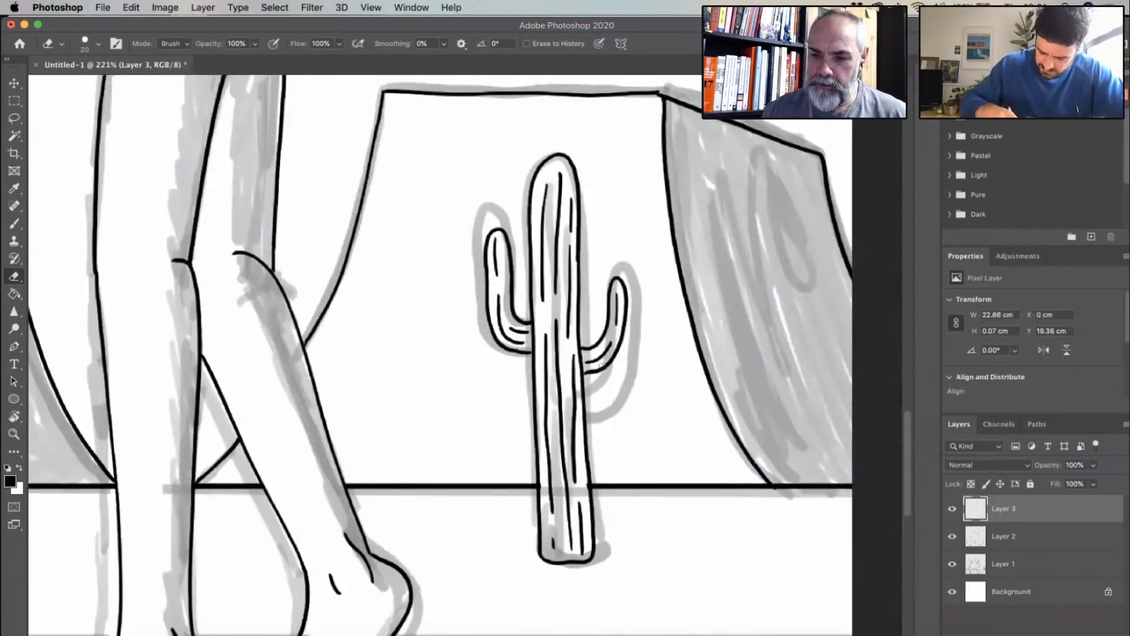
# - Examine the cleaned-up horizon line around the figures' legs and the cacti along the whole width
pyautogui.scroll(8, 603, 370)
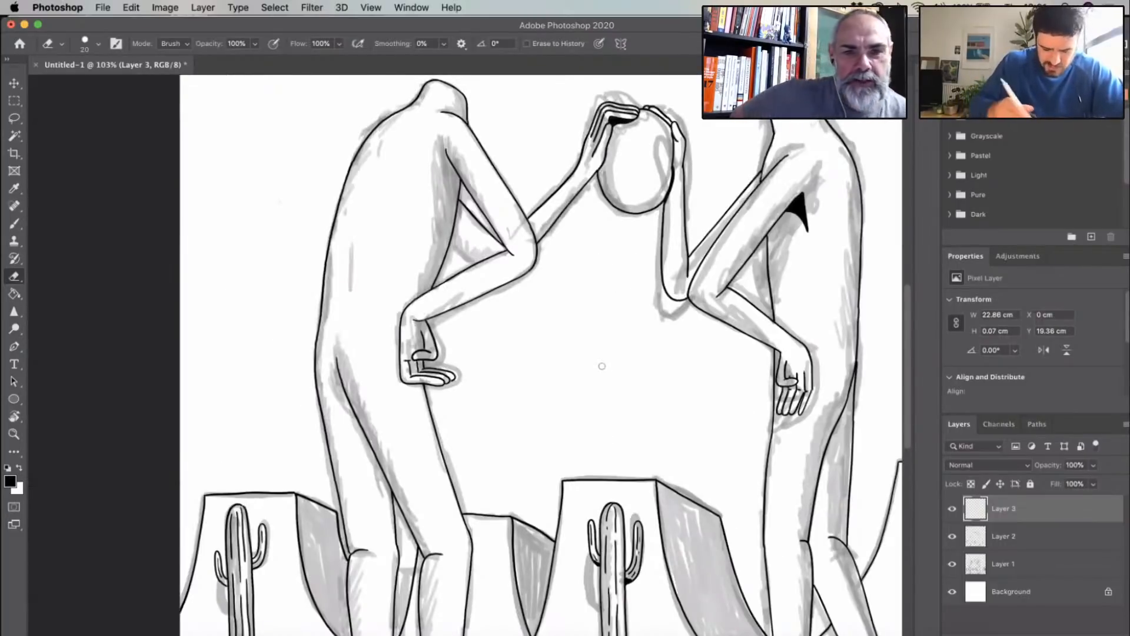
pyautogui.scroll(-9, 604, 369)
pyautogui.click(15, 225)
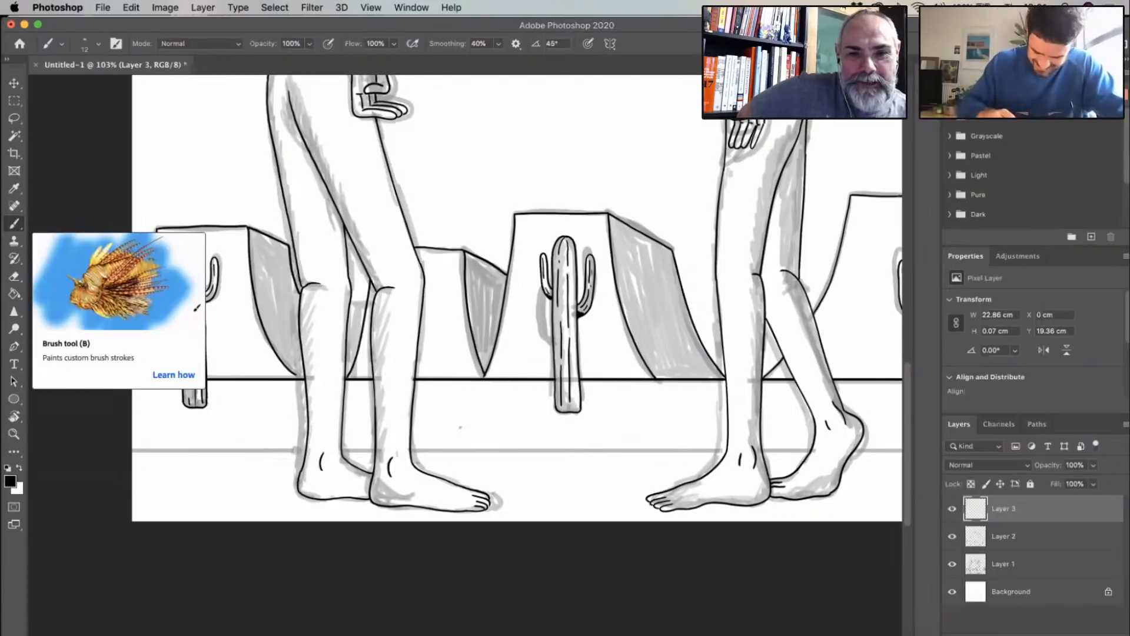
pyautogui.hscroll(-2, 579, 340)
pyautogui.hscroll(-5, 579, 340)
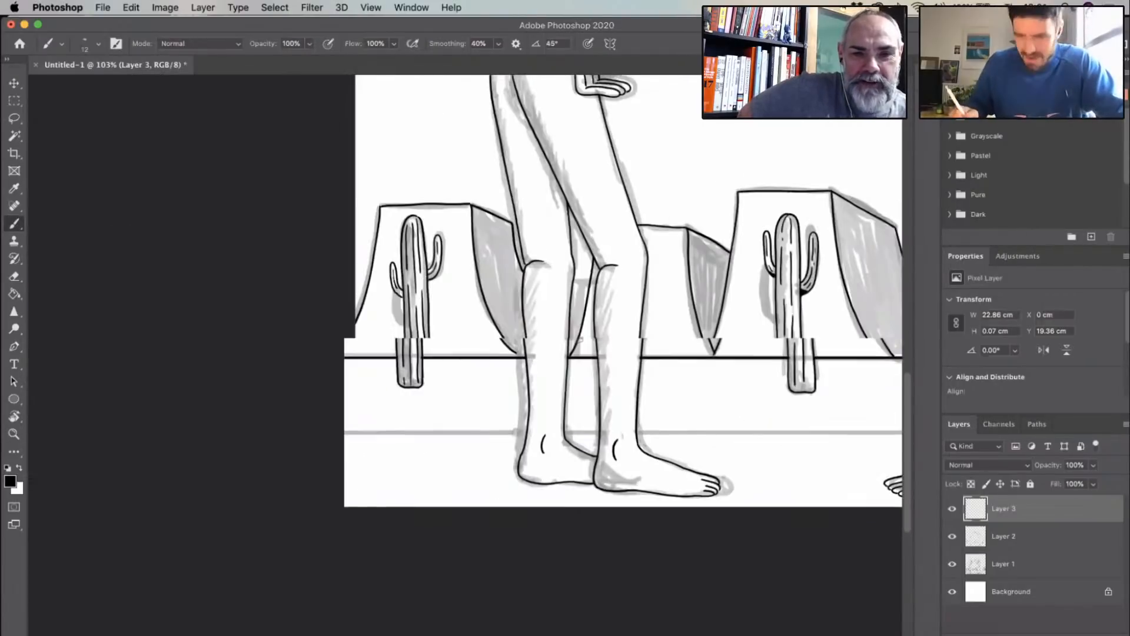
pyautogui.scroll(3, 579, 340)
pyautogui.scroll(-5, 579, 340)
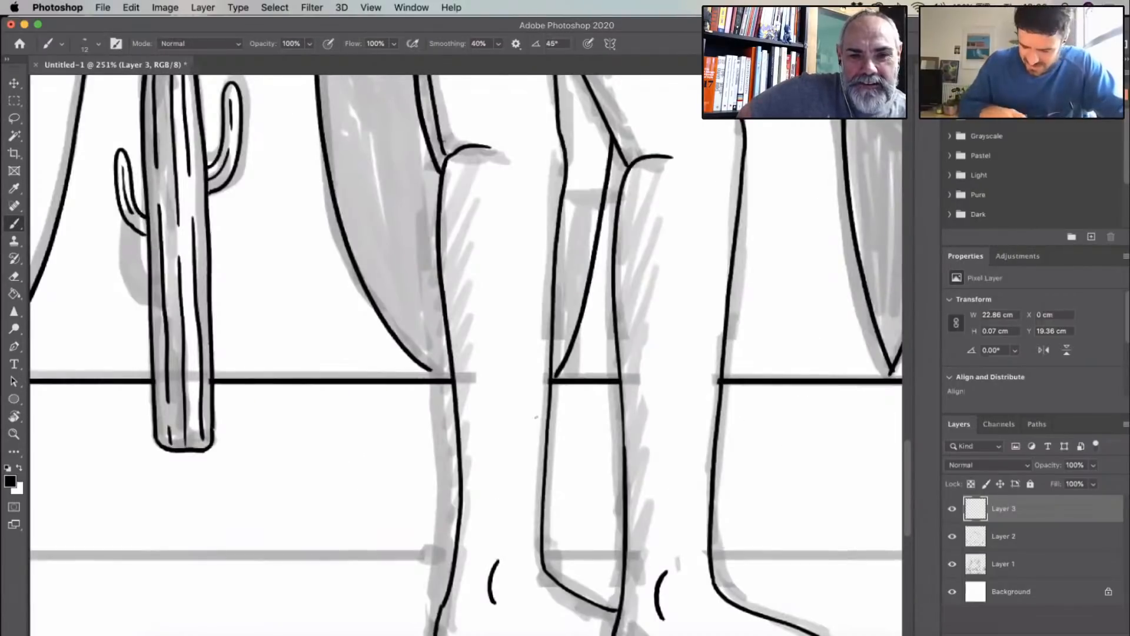
pyautogui.hscroll(8, 711, 321)
pyautogui.scroll(2, 711, 321)
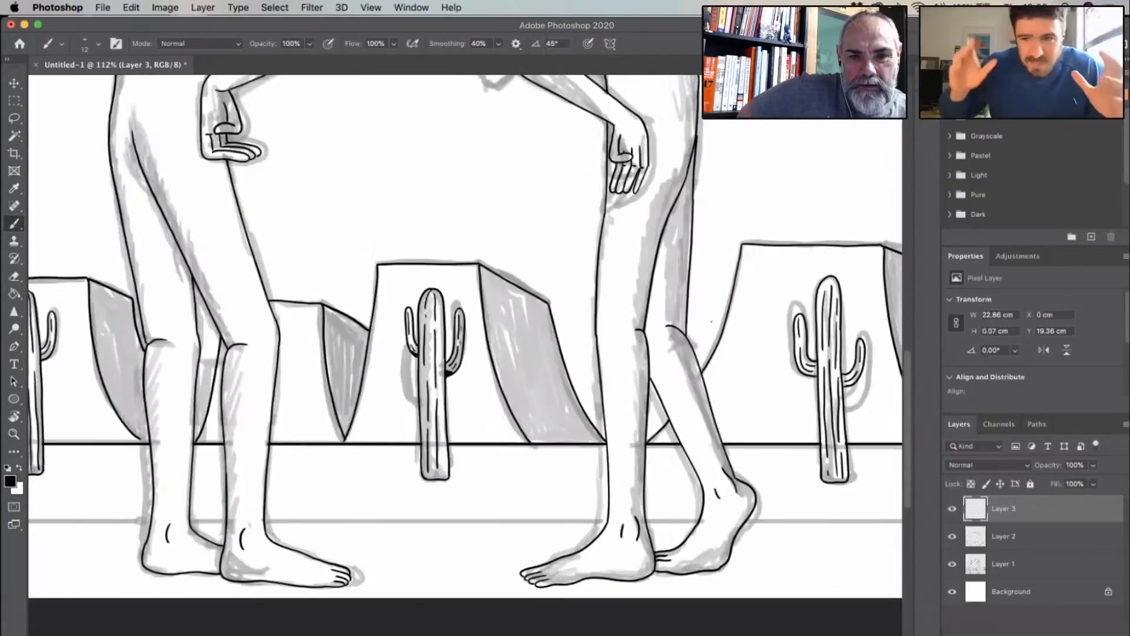
pyautogui.scroll(-3, 711, 321)
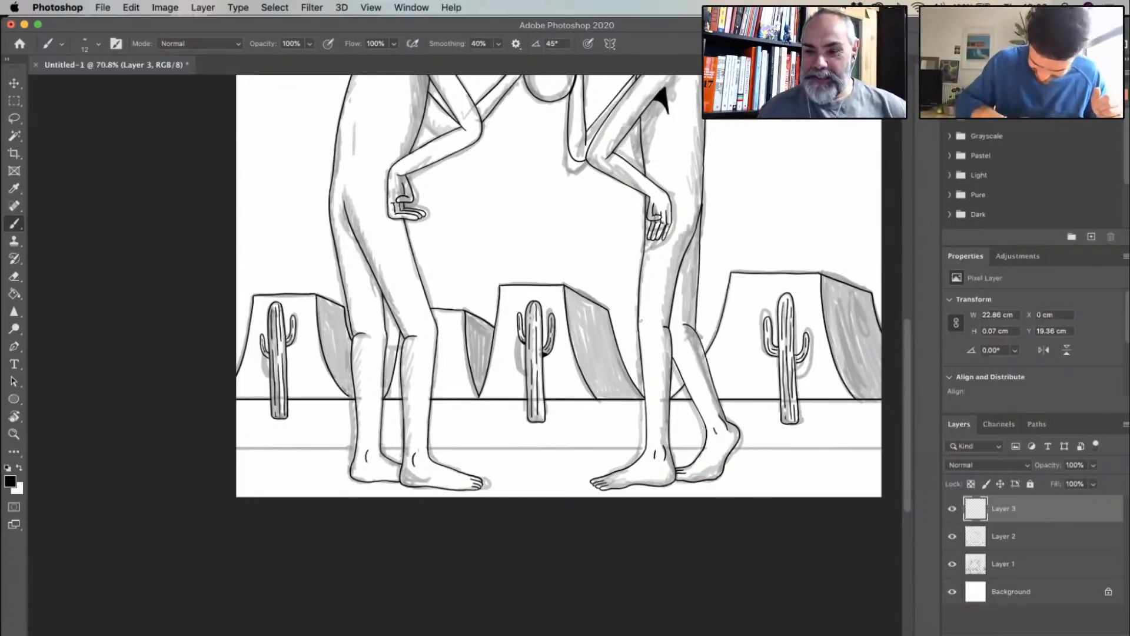
pyautogui.scroll(6, 640, 320)
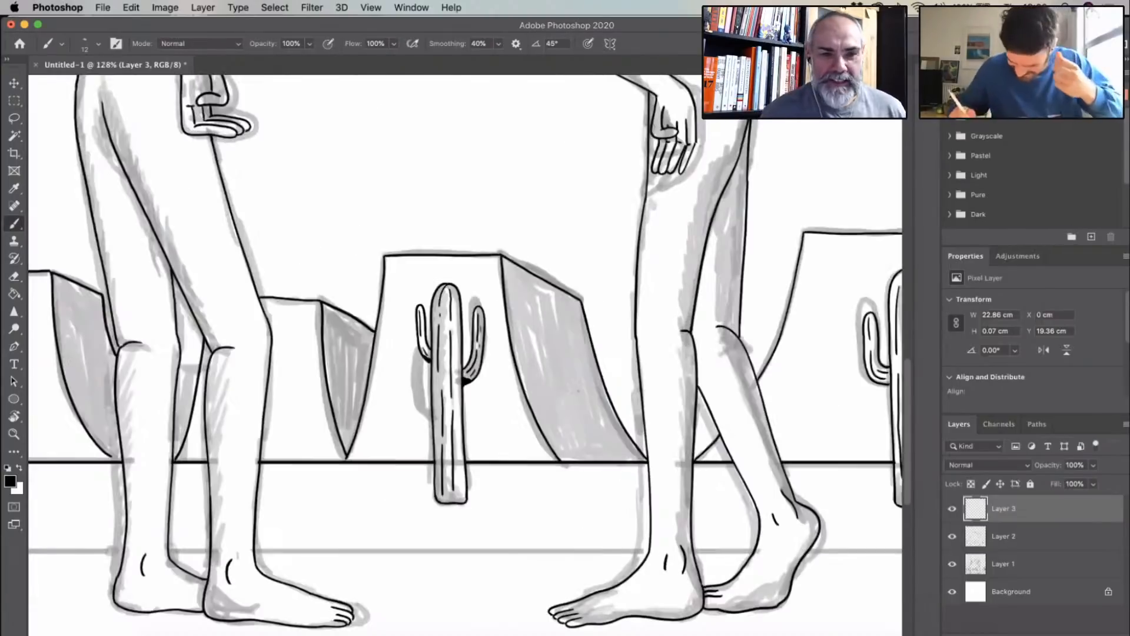
# - Merge Layer 3 down into Layer 2 and toggle the merged layer's visibility to check it
pyautogui.press('super+0')
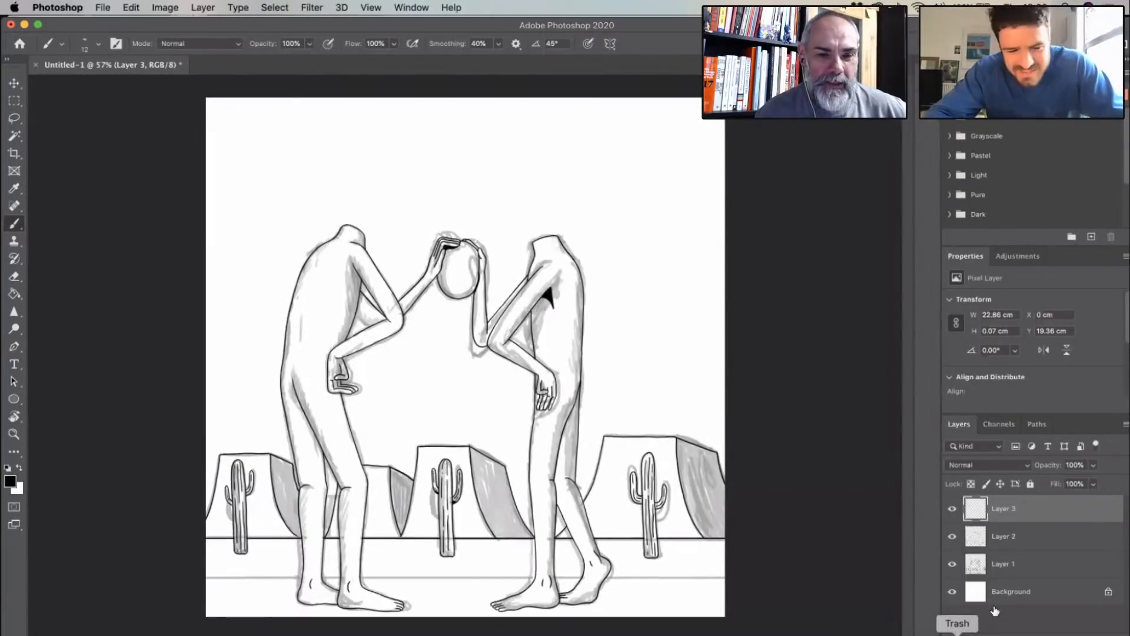
pyautogui.rightClick(1011, 504)
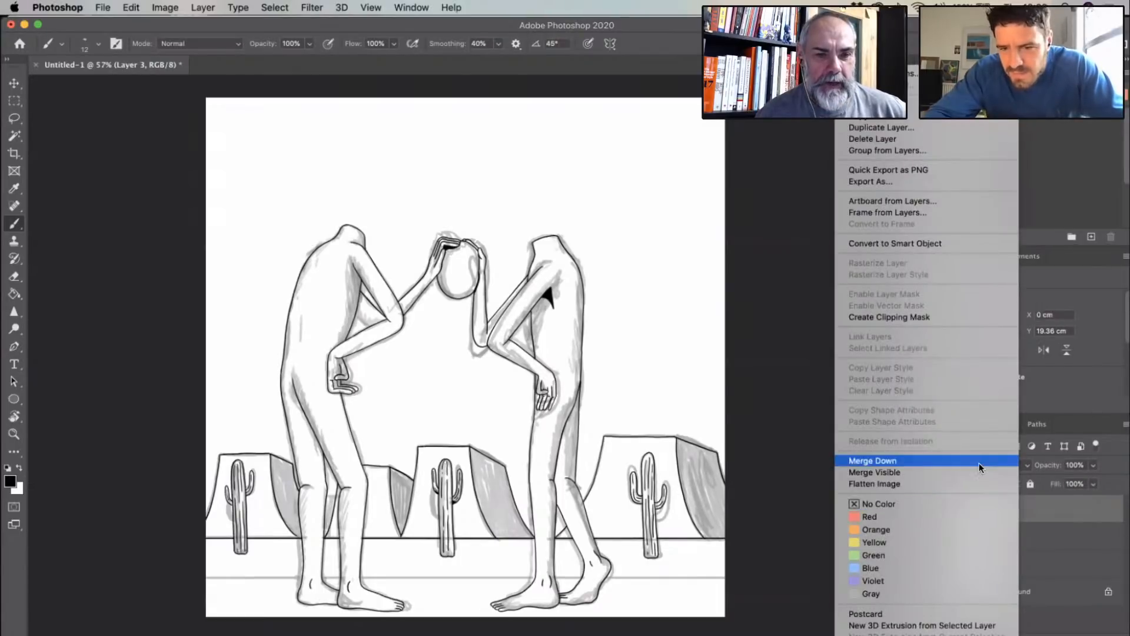
pyautogui.click(979, 463)
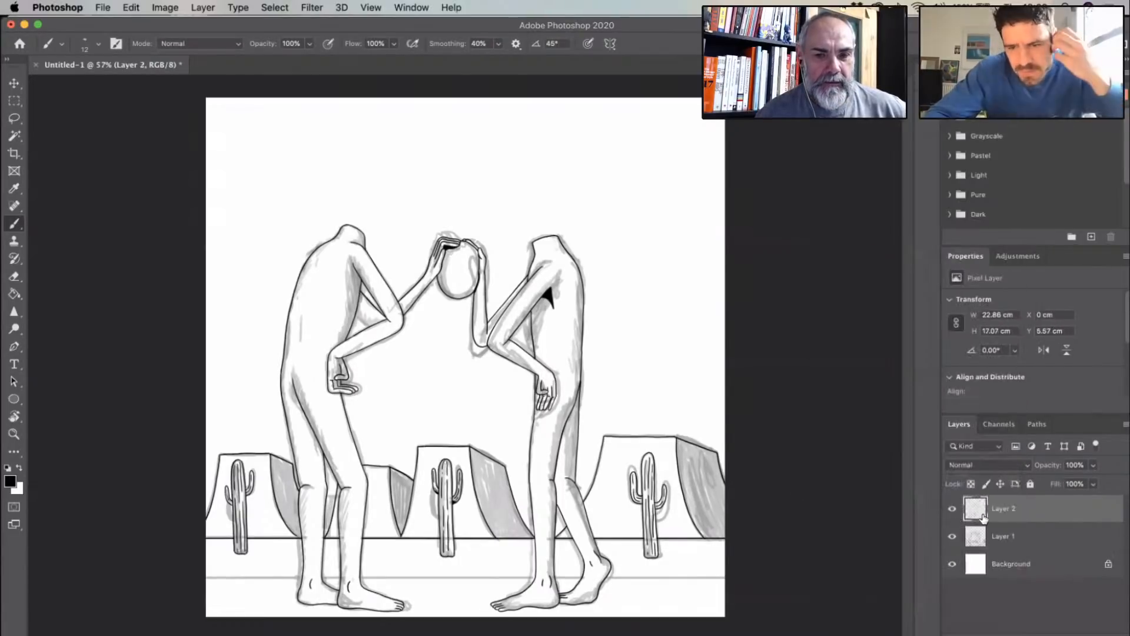
pyautogui.click(953, 509)
pyautogui.click(952, 509)
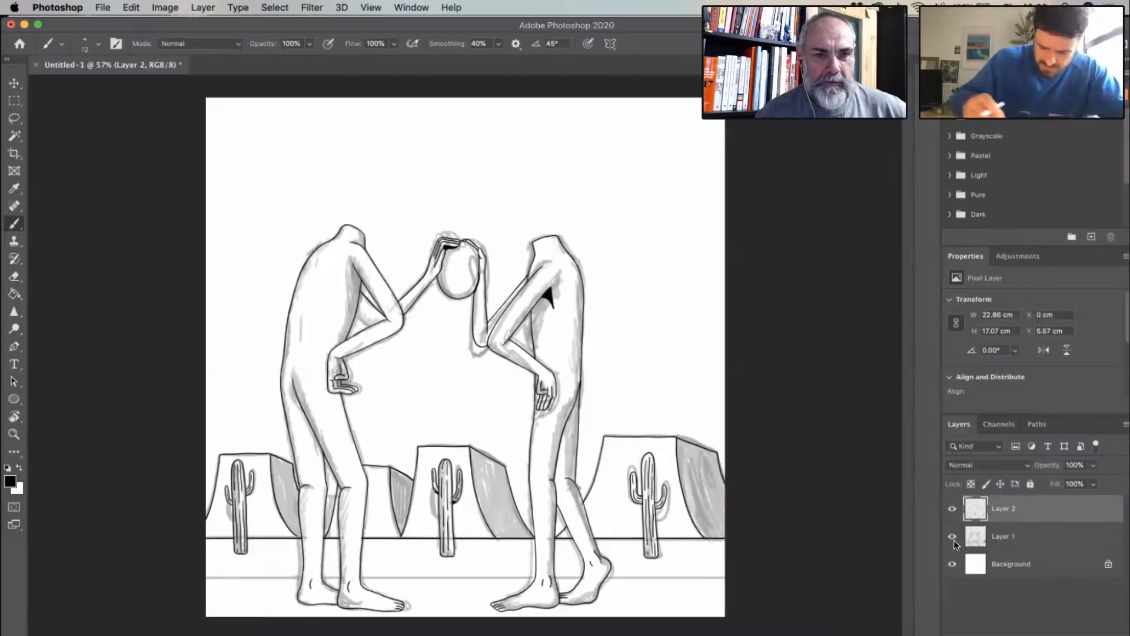
# - Brush closed the gap at the base of the leftmost mesa's shaded side, where it meets the left figure's calf
pyautogui.scroll(1, 466, 357)
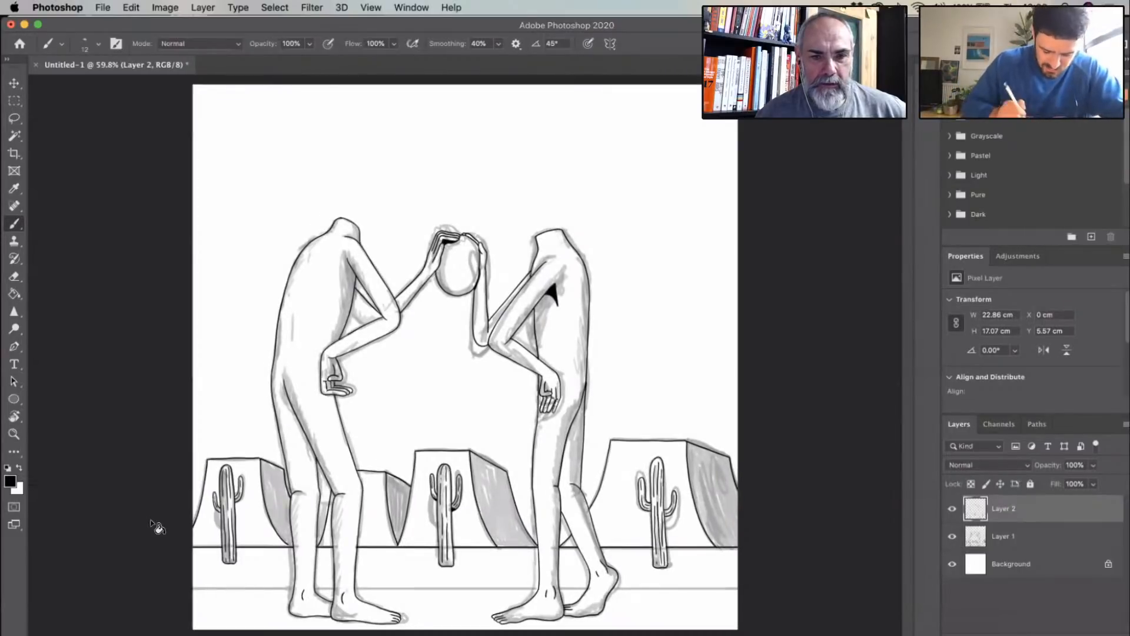
pyautogui.scroll(4, 151, 522)
pyautogui.click(15, 294)
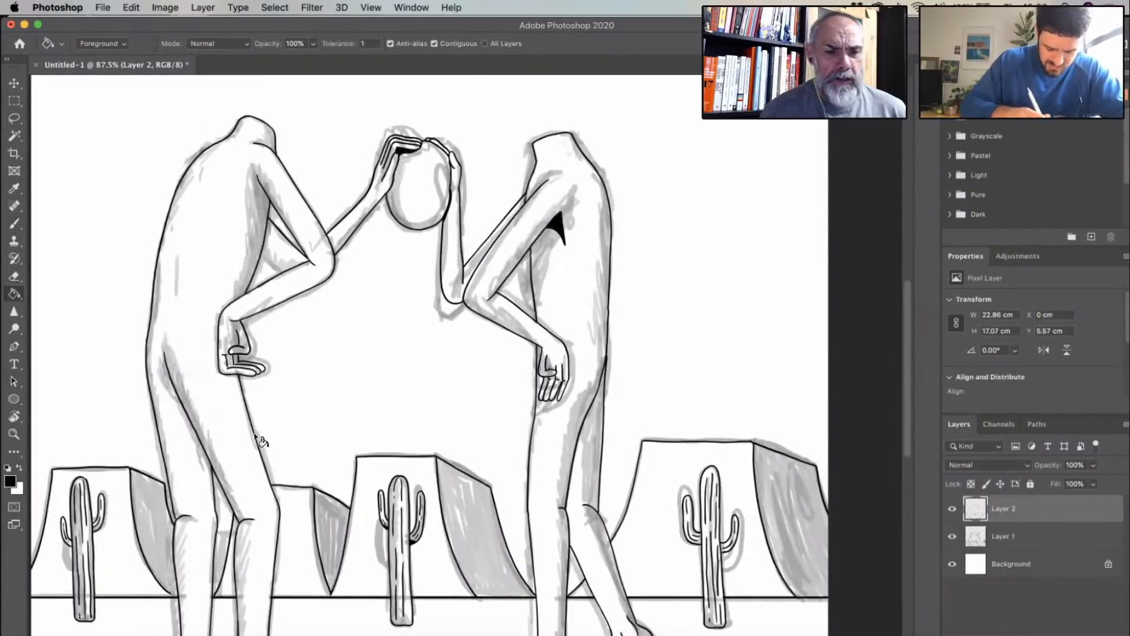
pyautogui.press('alt+super+z')
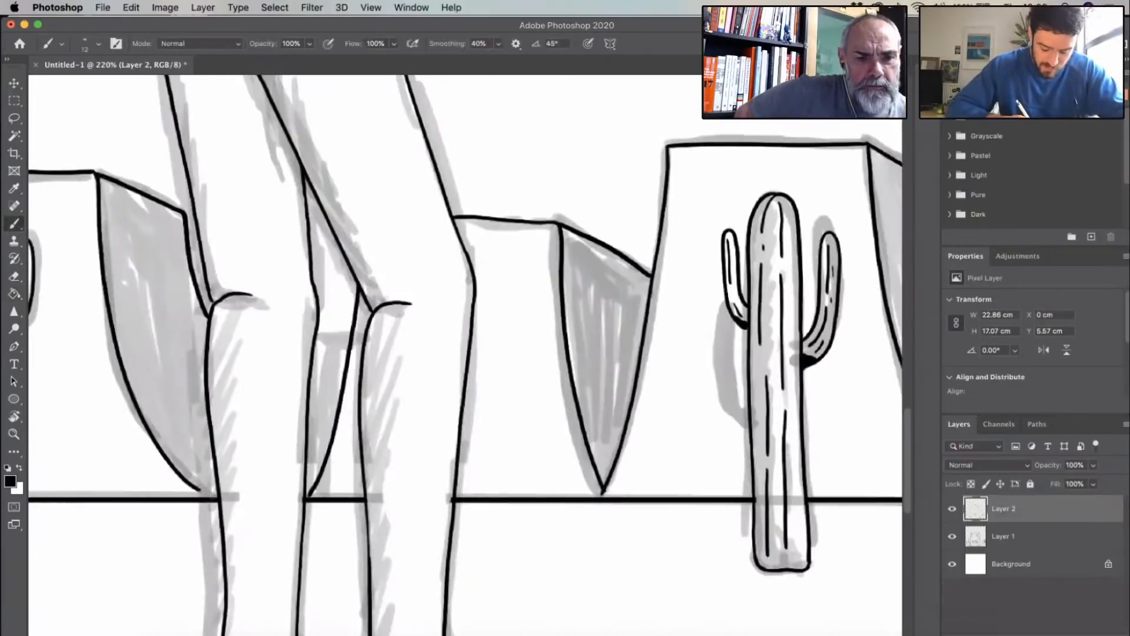
pyautogui.moveTo(199, 487); pyautogui.dragTo(215, 498)
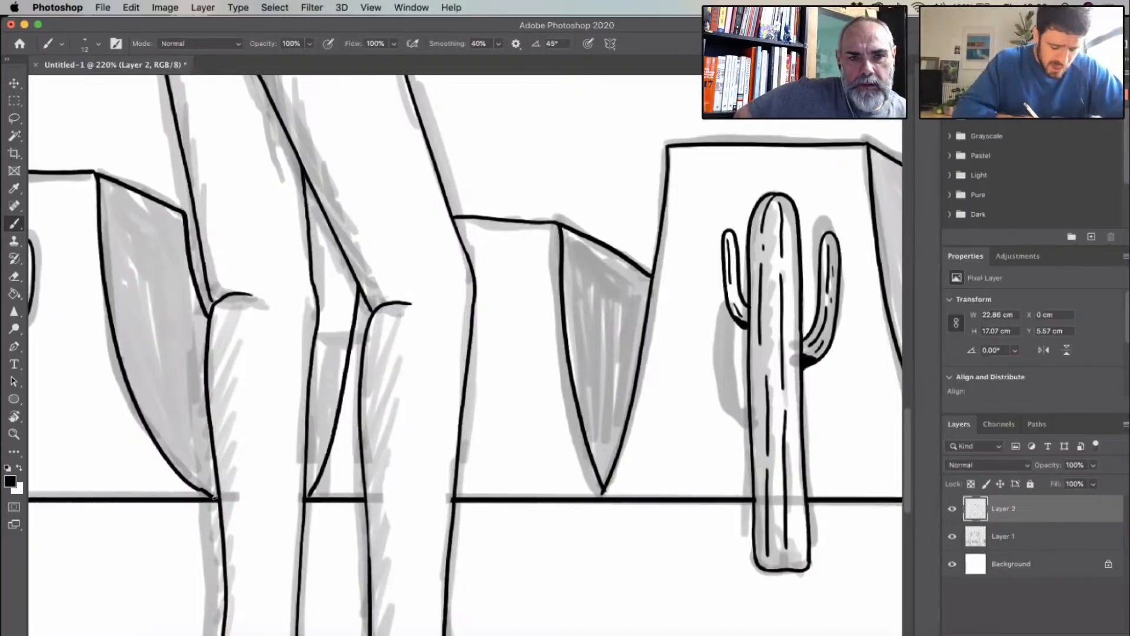
pyautogui.click(17, 278)
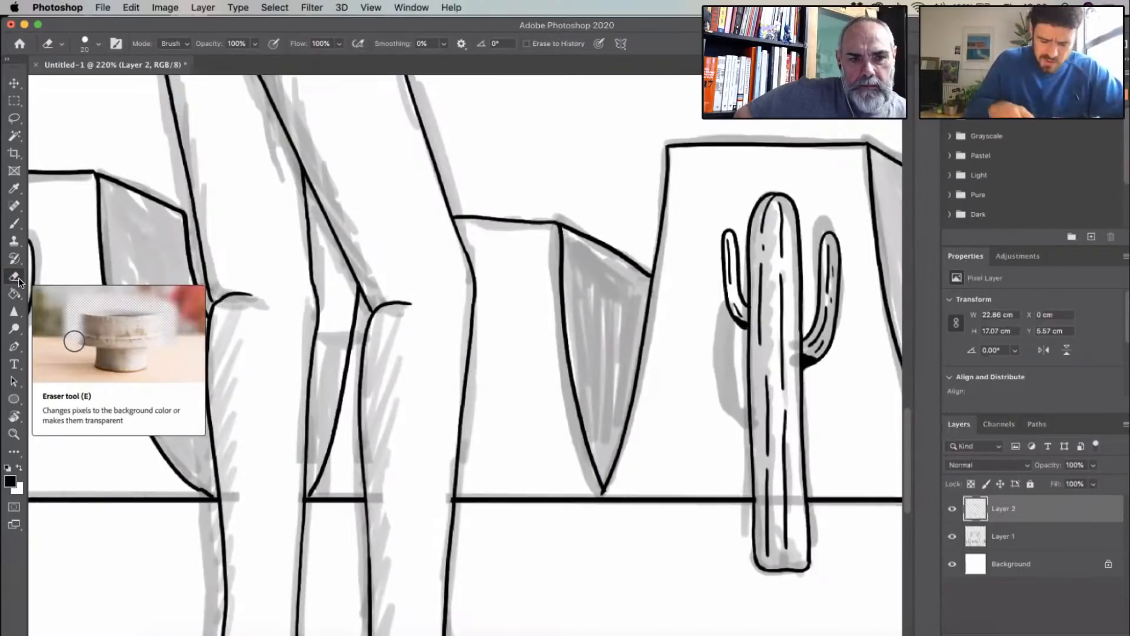
pyautogui.moveTo(459, 277); pyautogui.dragTo(624, 406)
pyautogui.press('super+0')
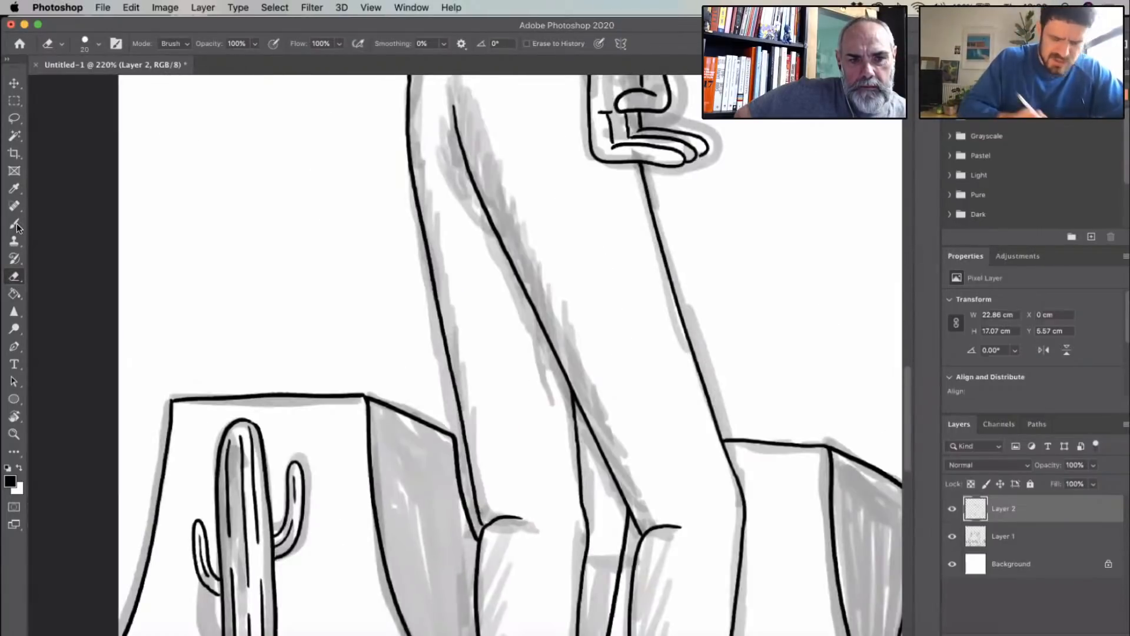
pyautogui.click(16, 225)
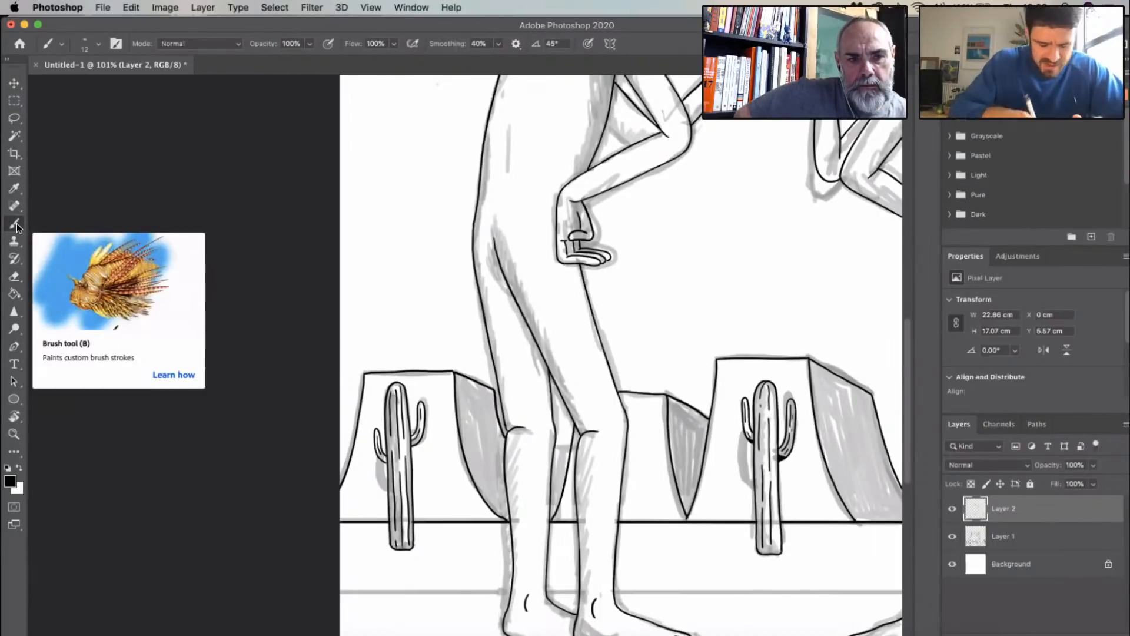
pyautogui.click(100, 44)
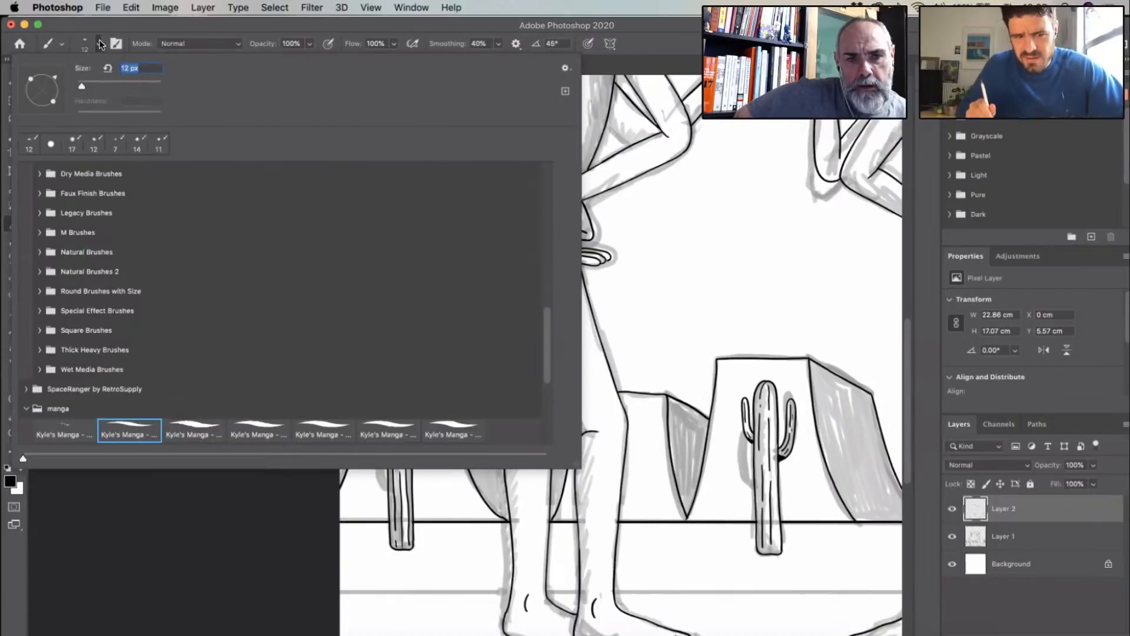
pyautogui.click(100, 45)
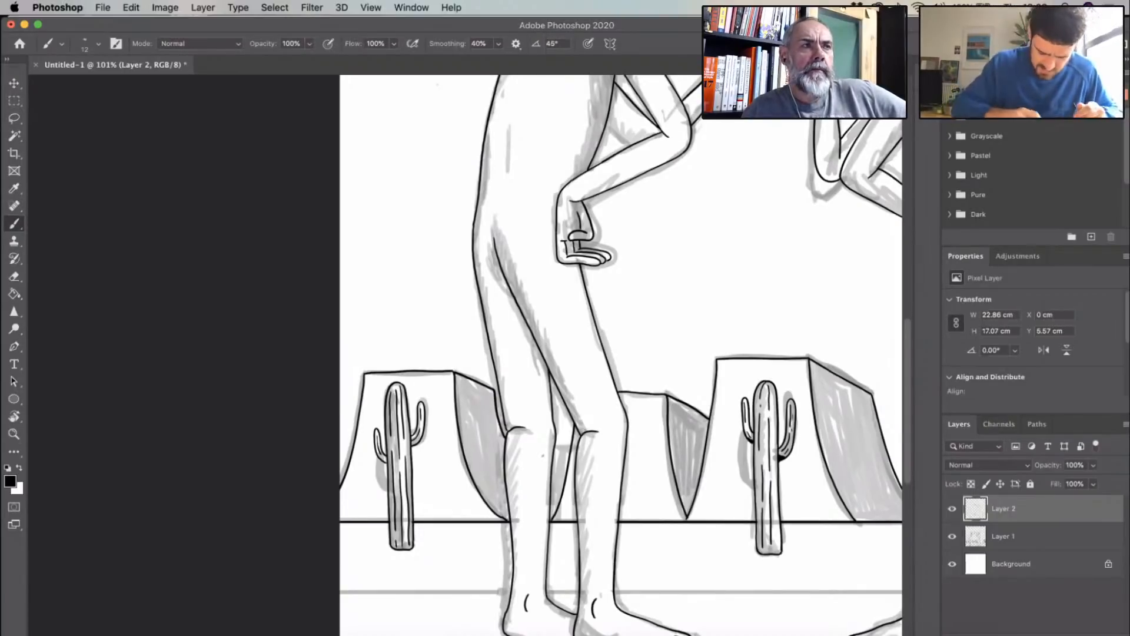
# - Fill the shaded sides of the leftmost mesa and the small mesa behind the left figure with solid black
pyautogui.moveTo(549, 307); pyautogui.dragTo(372, 283)
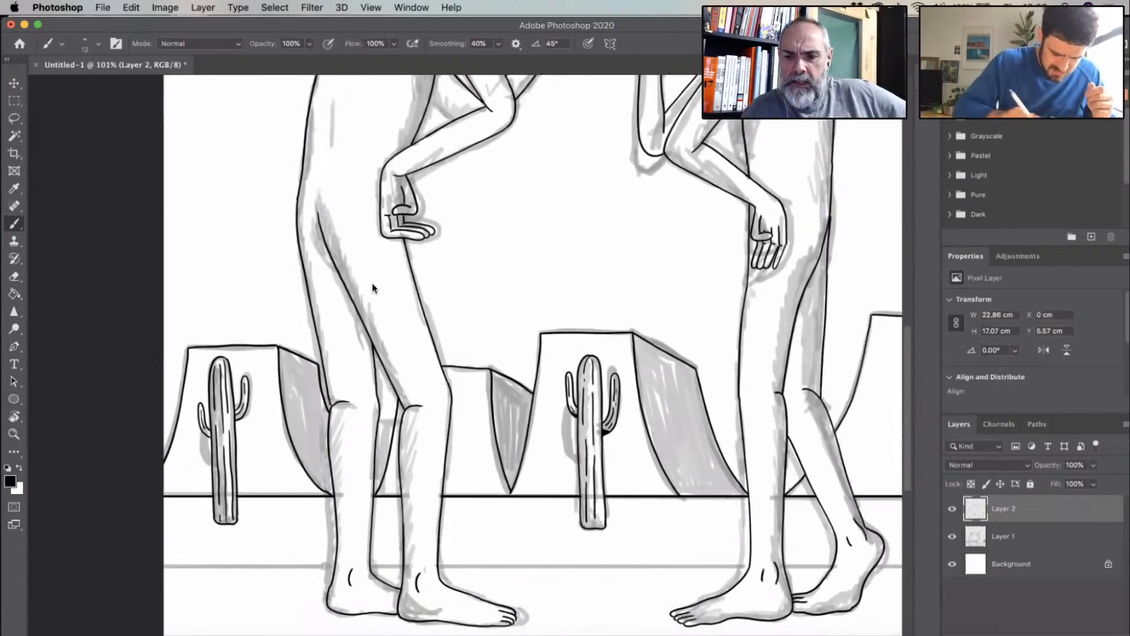
pyautogui.scroll(4, 344, 362)
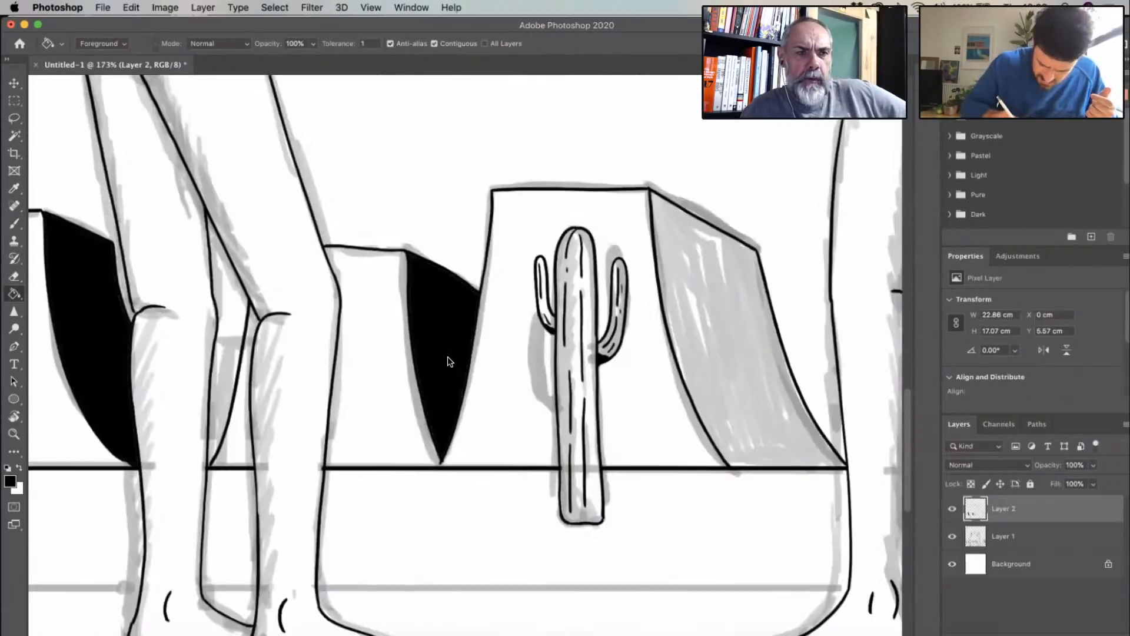
pyautogui.press('b')
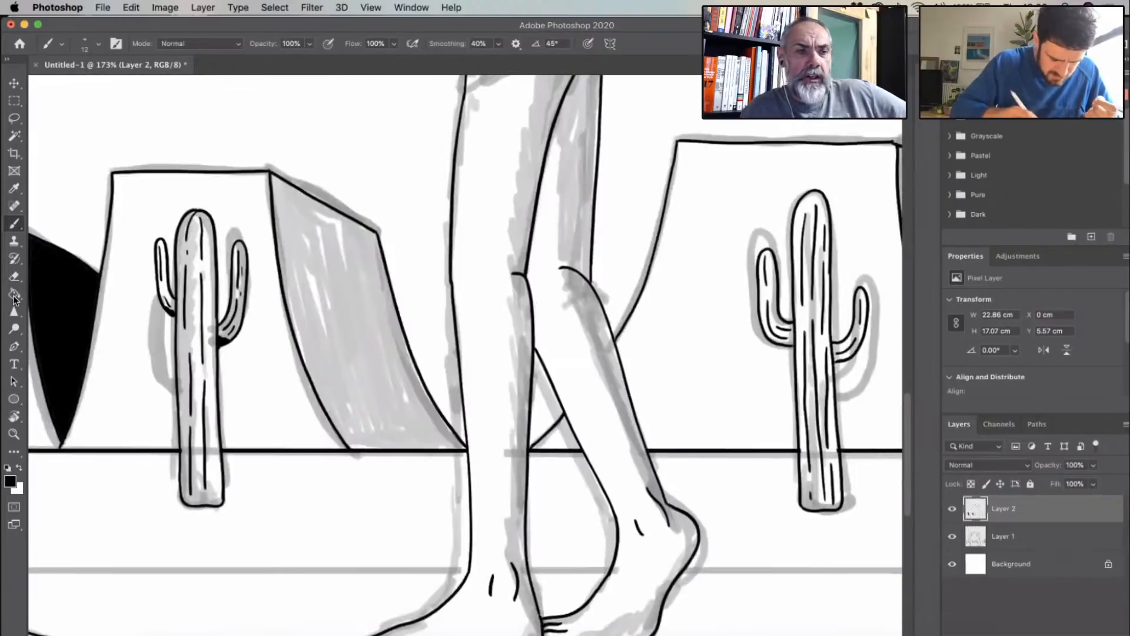
# - Fill the shaded sides of the middle and rightmost mesas with solid black using the Paint Bucket
pyautogui.click(14, 293)
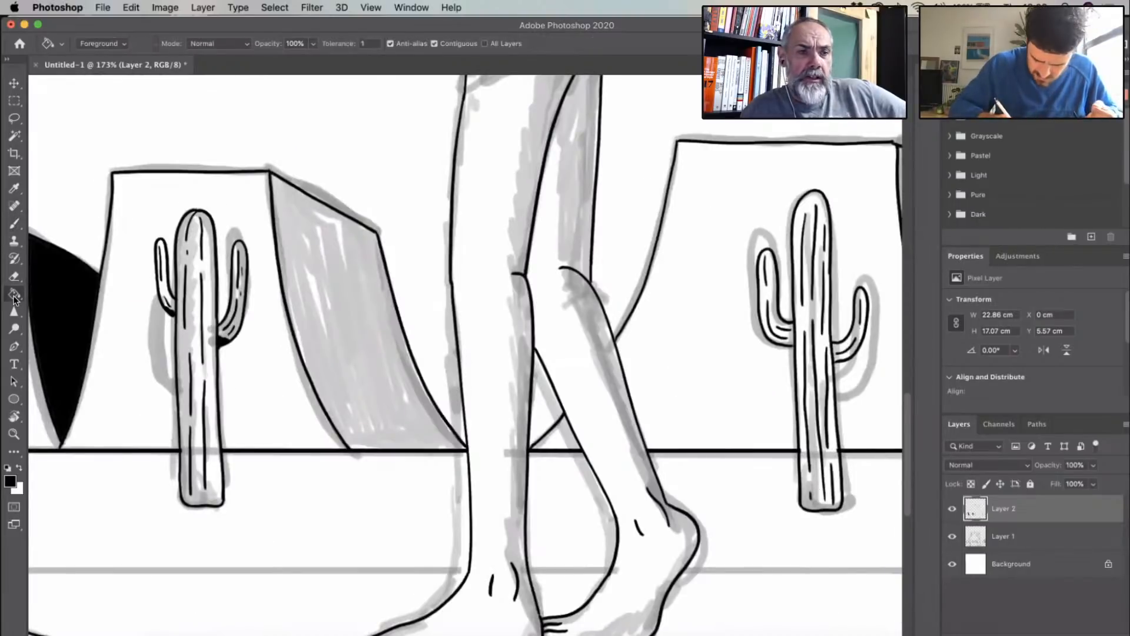
pyautogui.click(353, 382)
pyautogui.hscroll(8, 545, 308)
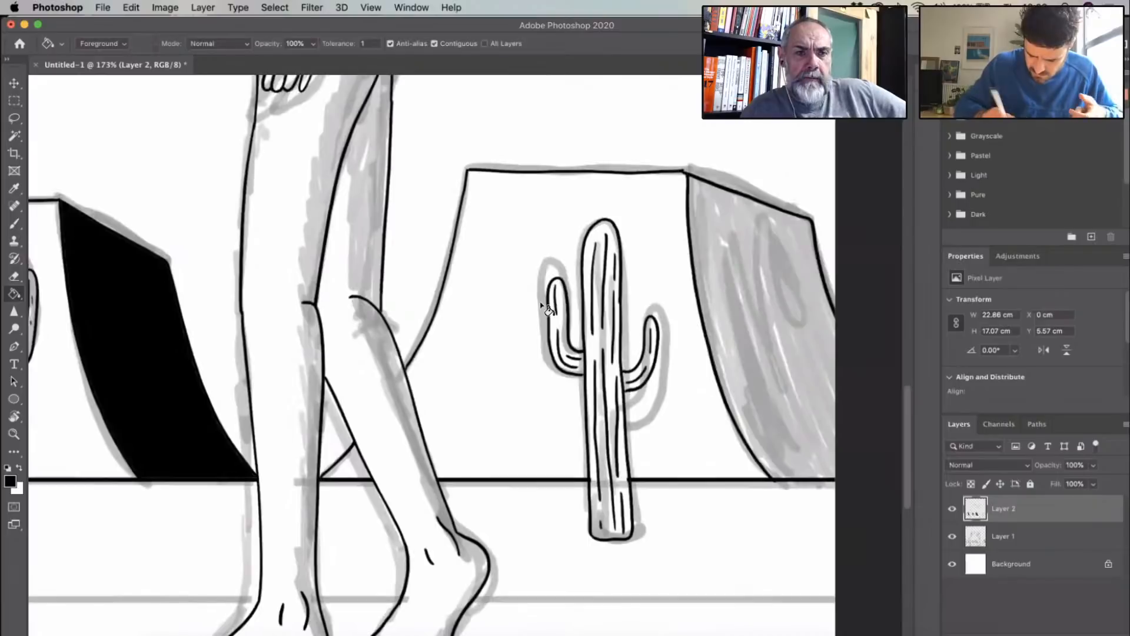
pyautogui.click(550, 266)
pyautogui.hscroll(-2, 550, 266)
pyautogui.scroll(-4, 550, 266)
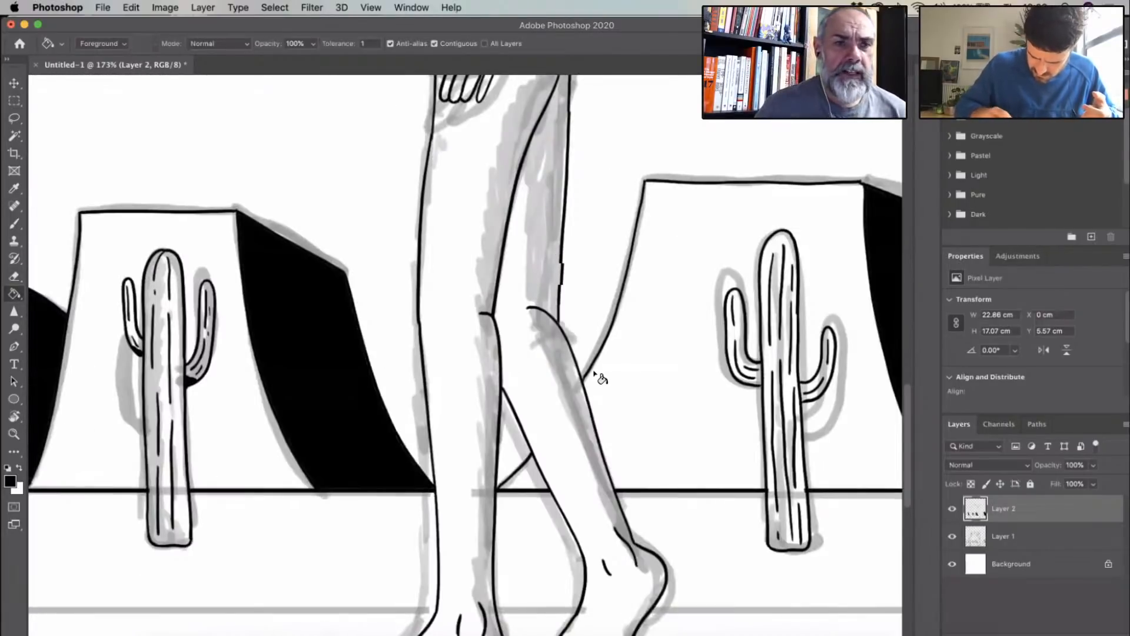
pyautogui.scroll(-3, 598, 378)
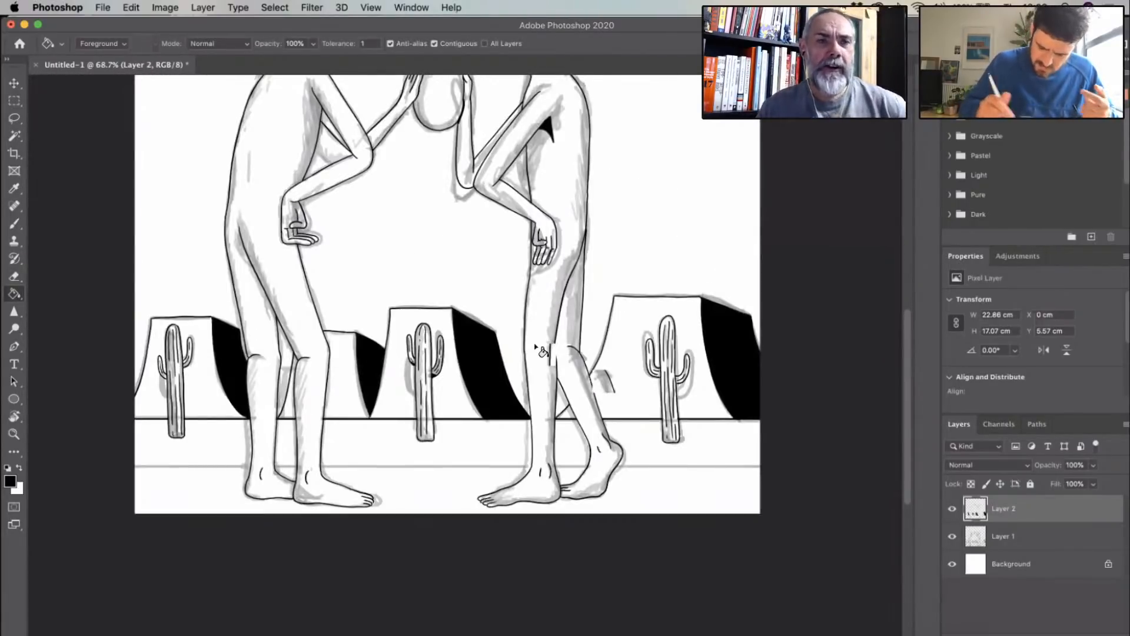
pyautogui.scroll(5, 535, 346)
pyautogui.hscroll(-6, 535, 346)
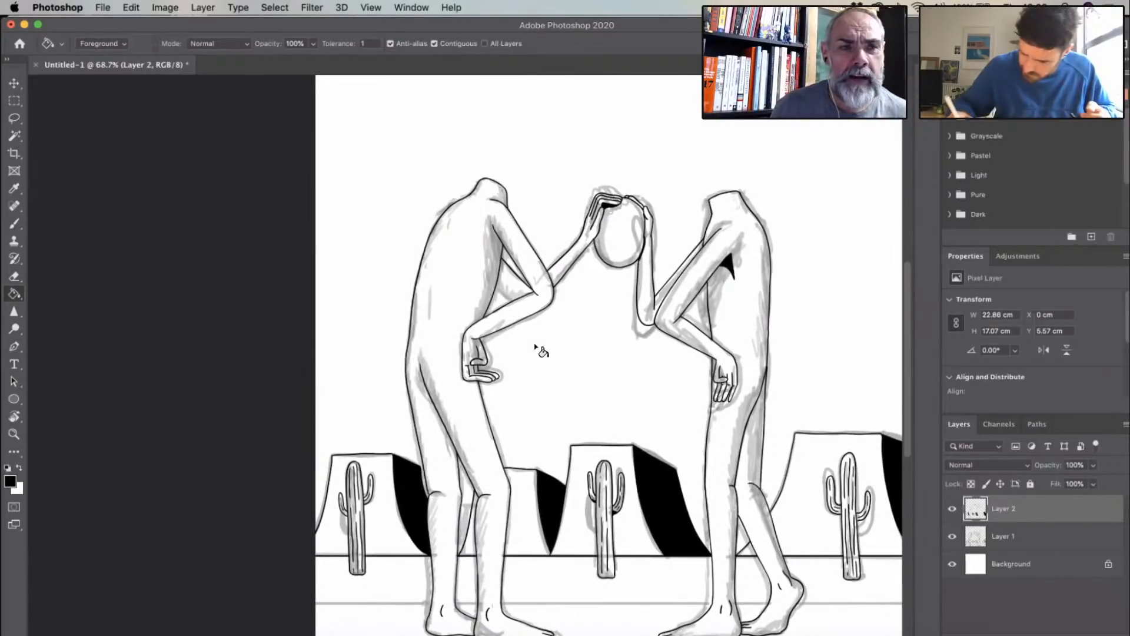
# - Fill the left figure's torso, near arm and legs with red from the swatches, using the Paint Bucket
pyautogui.moveTo(807, 26); pyautogui.dragTo(802, 25)
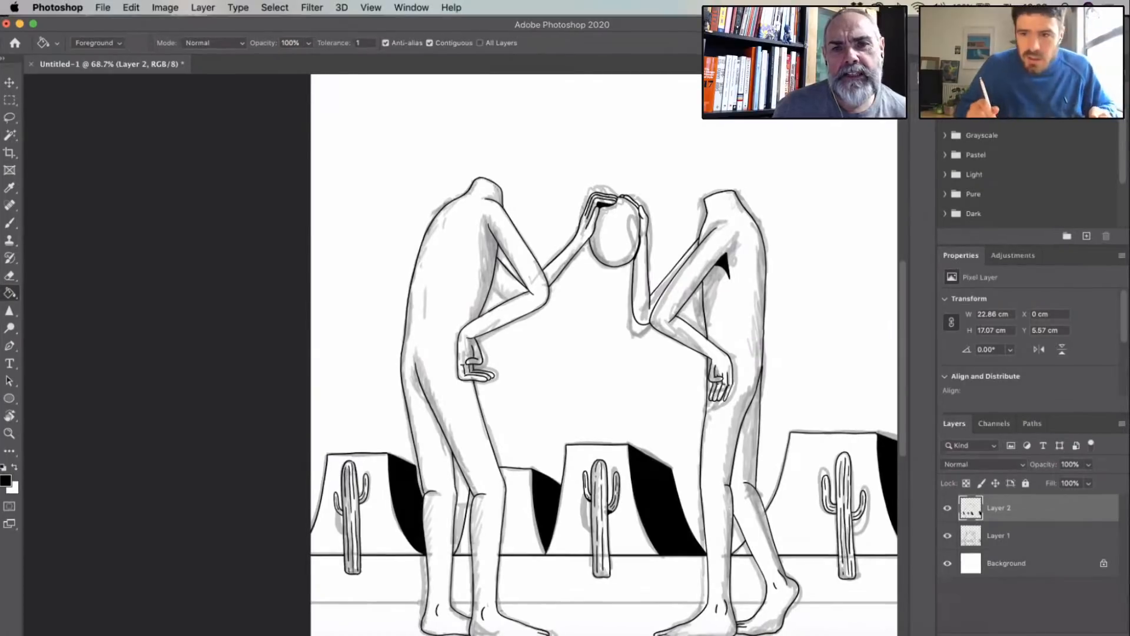
pyautogui.click(965, 81)
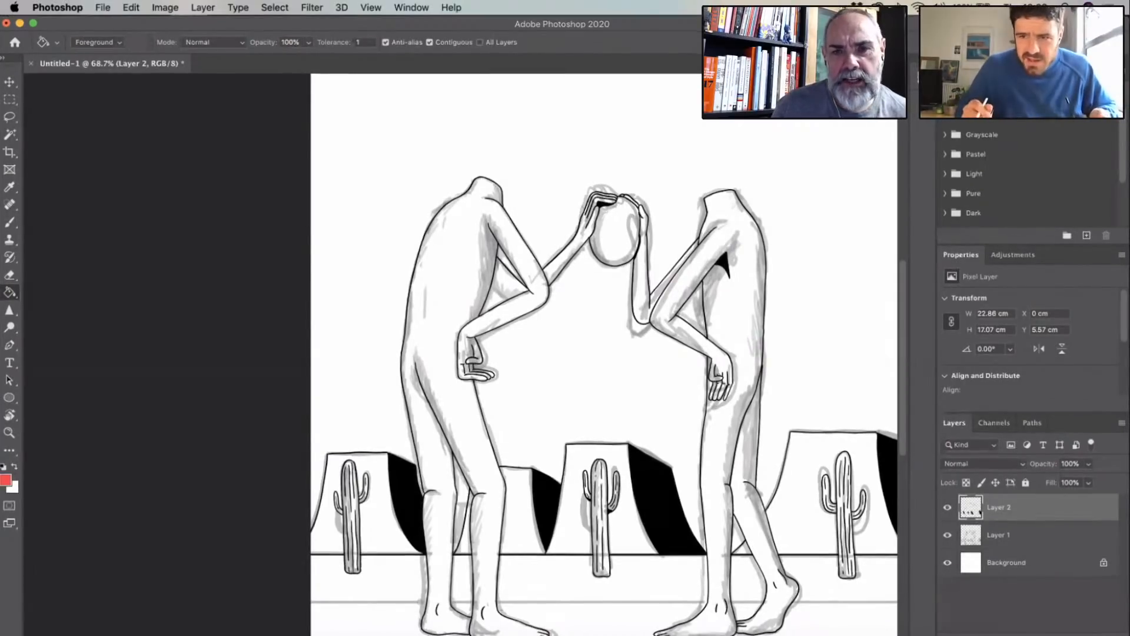
pyautogui.click(450, 393)
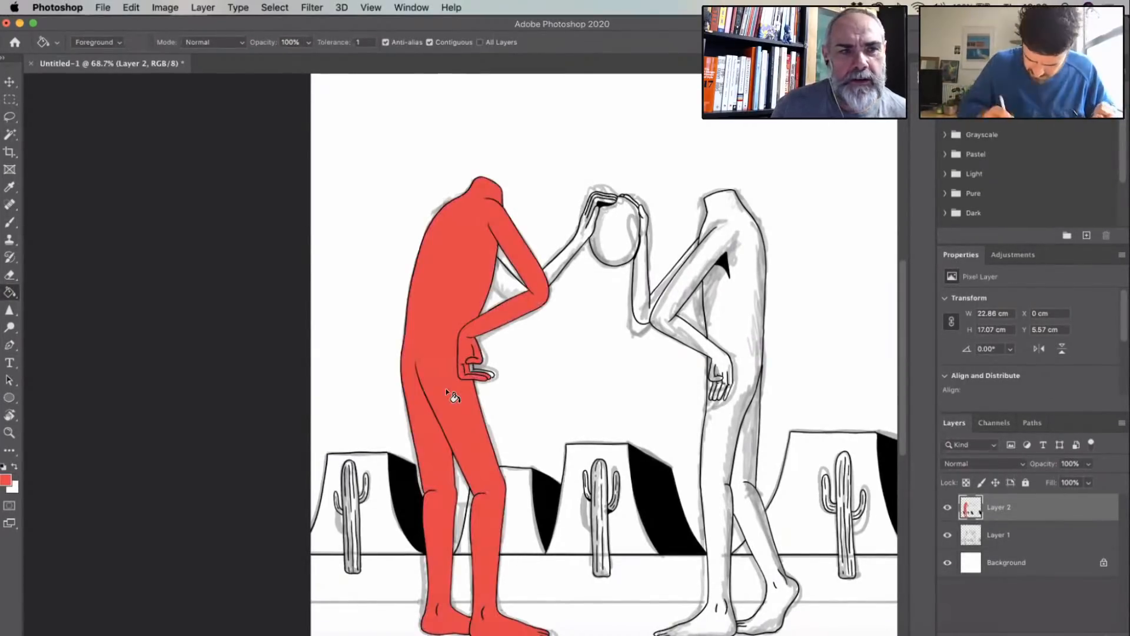
pyautogui.scroll(1, 452, 394)
pyautogui.scroll(4, 424, 454)
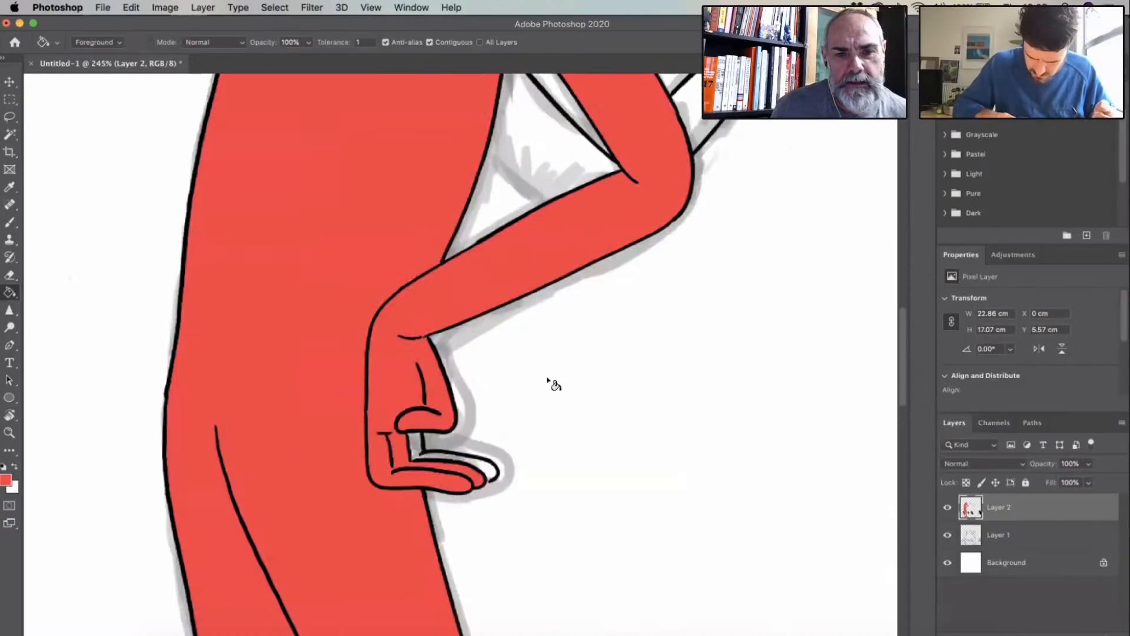
# - Fill the left figure's raised forearm and hand, lower fingers and the arm sliver beside the torso with the same red
pyautogui.scroll(-4, 203, 230)
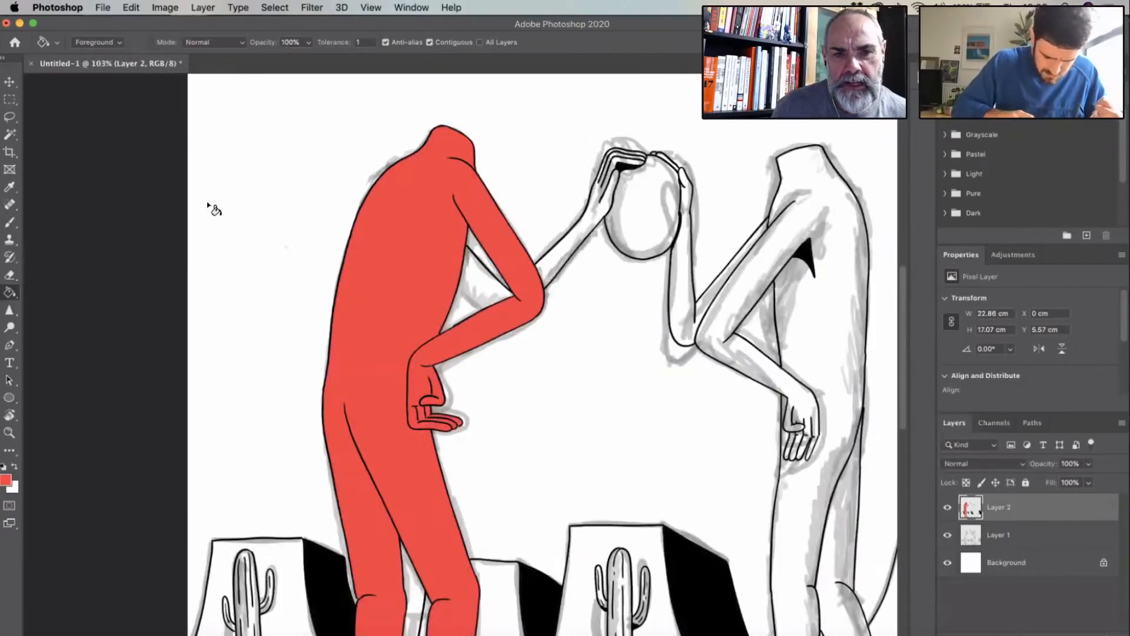
pyautogui.hscroll(5, 214, 207)
pyautogui.hscroll(-5, 499, 395)
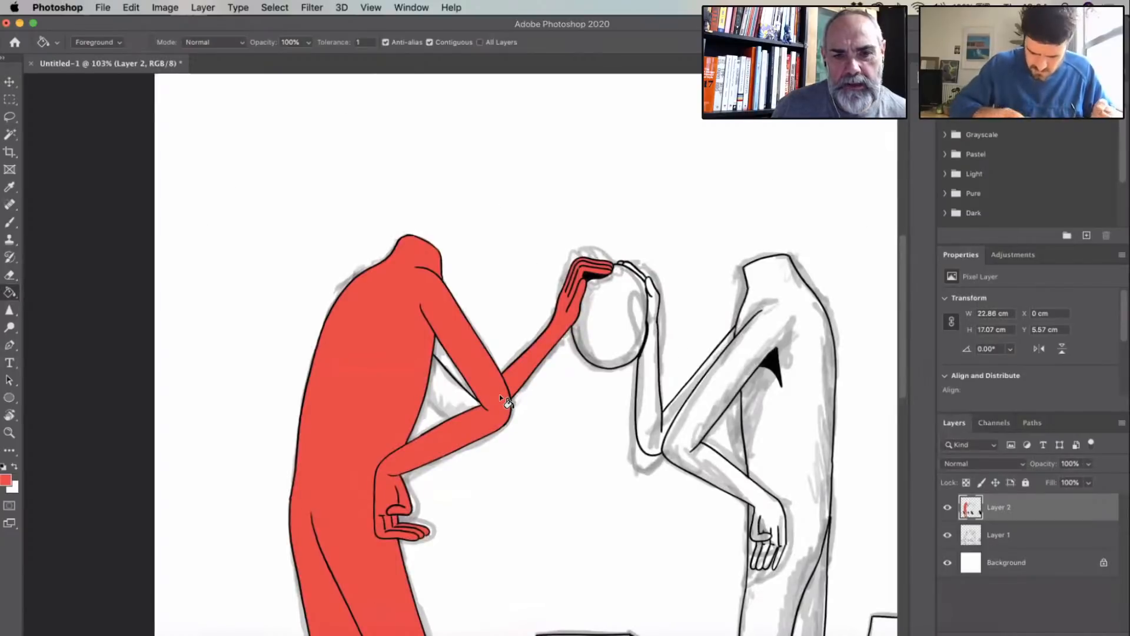
pyautogui.scroll(4, 499, 394)
pyautogui.click(486, 375)
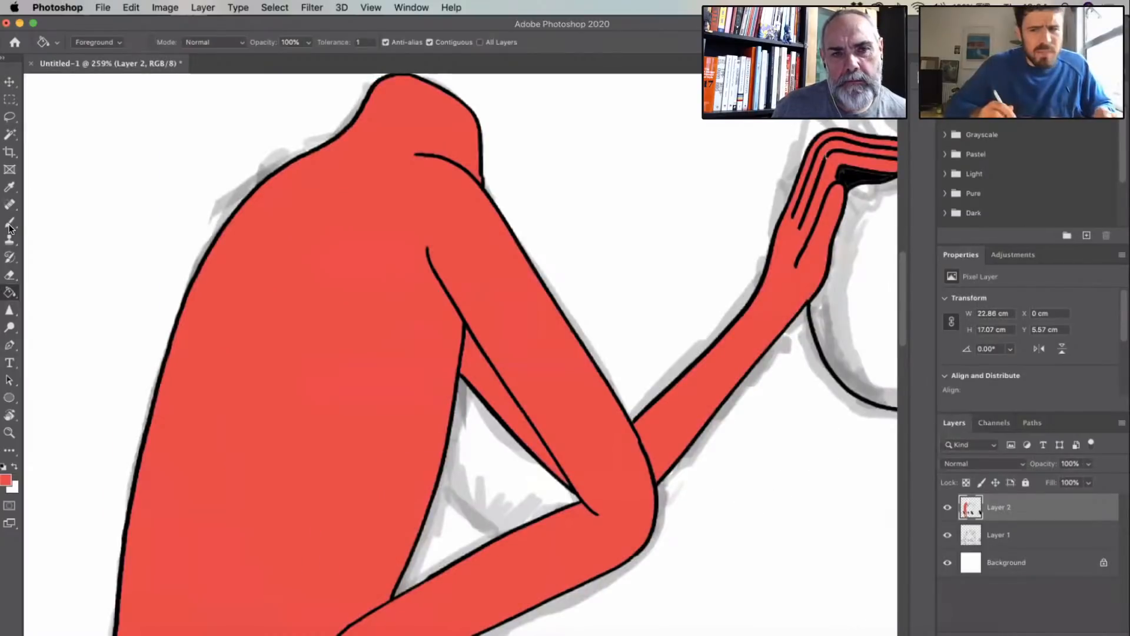
# - Switch to the Brush at the left figure's bent arm and reduce the brush size to 4 px
pyautogui.click(9, 226)
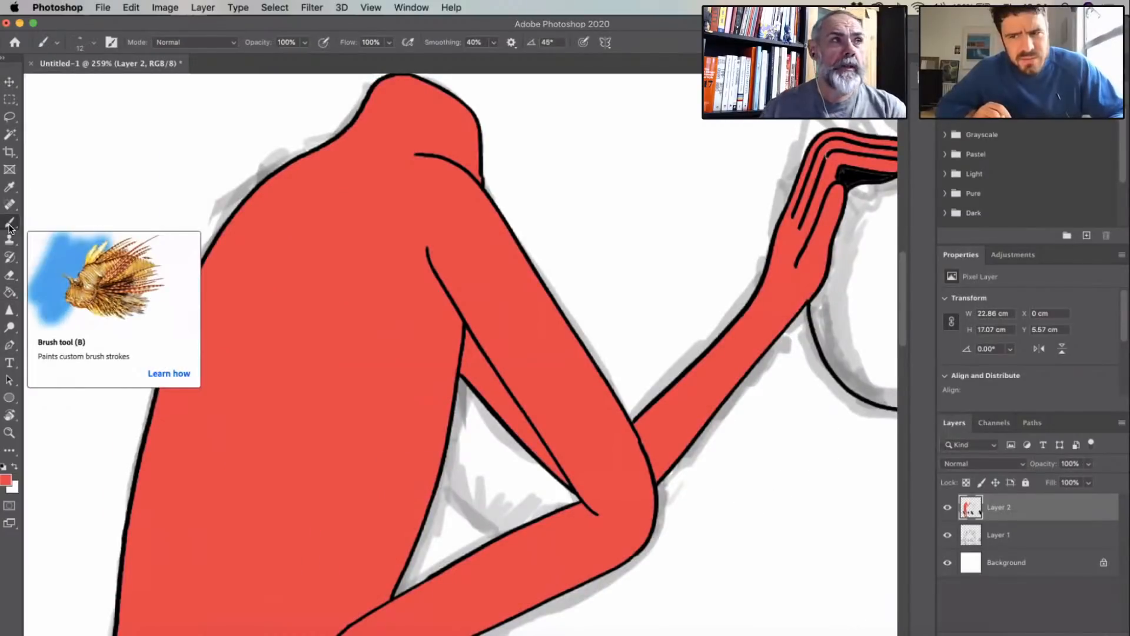
pyautogui.scroll(5, 627, 448)
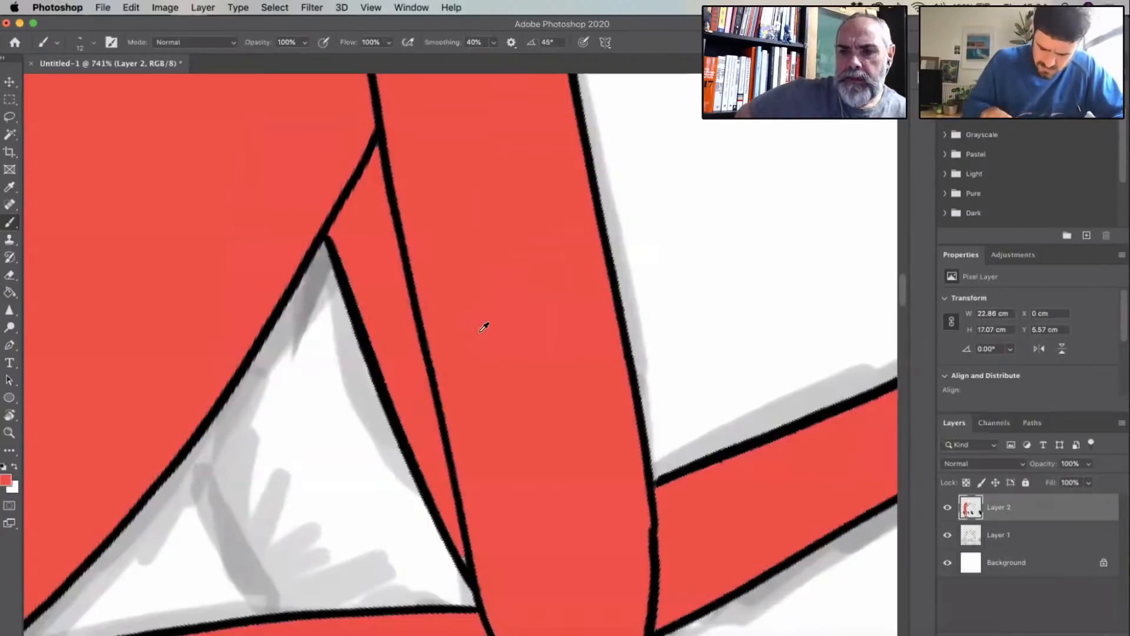
pyautogui.scroll(4, 504, 588)
pyautogui.press('[')
pyautogui.press('[')
pyautogui.press('[')
pyautogui.press('[')
pyautogui.press('[')
pyautogui.press('[')
pyautogui.press('[')
pyautogui.scroll(-5, 511, 330)
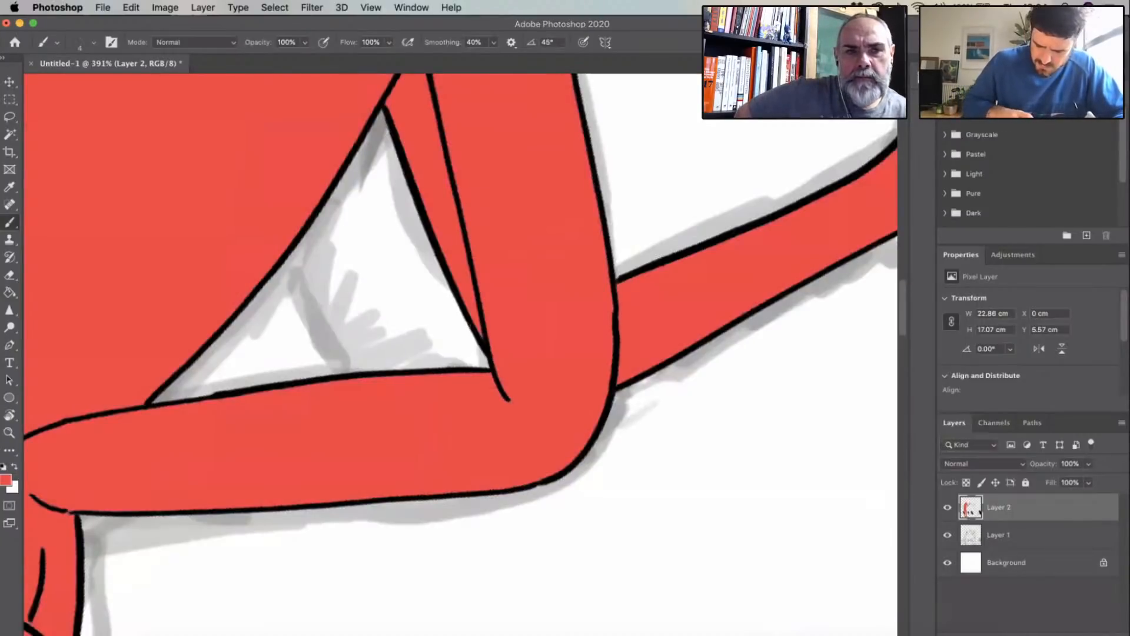
pyautogui.scroll(-2, 559, 306)
pyautogui.scroll(-3, 599, 326)
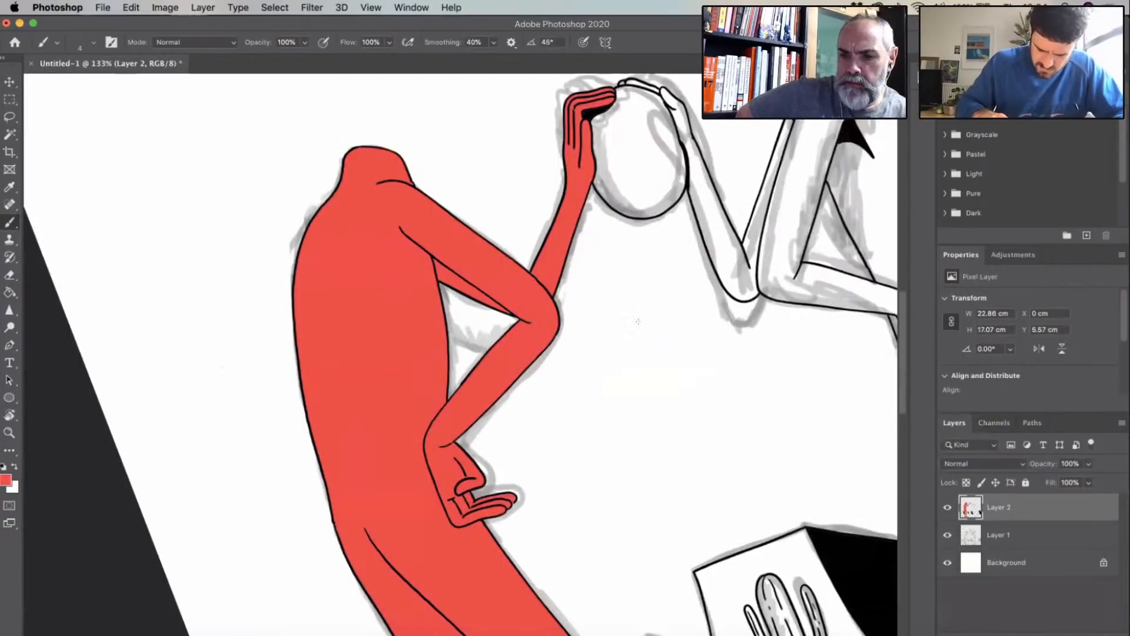
# - Fill the right figure's torso, front leg, both arms and raised hand with the same red, using the Paint Bucket
pyautogui.scroll(-2, 637, 321)
pyautogui.press('r')
pyautogui.moveTo(638, 322); pyautogui.dragTo(642, 362)
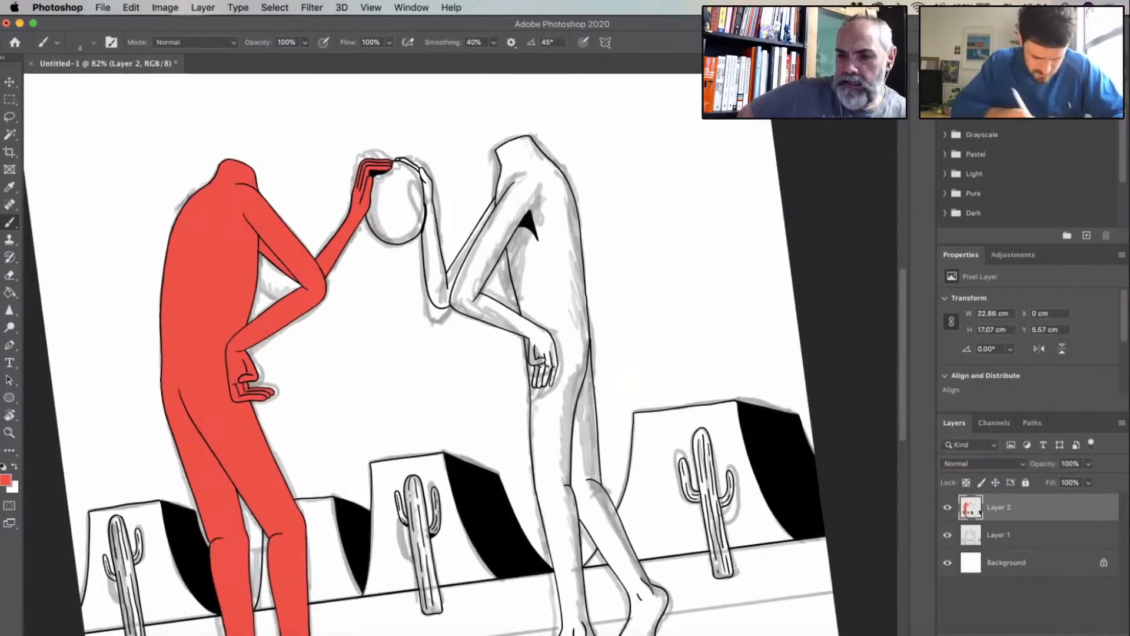
pyautogui.moveTo(381, 24)
pyautogui.mouseDown()
pyautogui.moveTo(350, 24)
pyautogui.moveTo(487, 23)
pyautogui.mouseUp()
pyautogui.press('g')
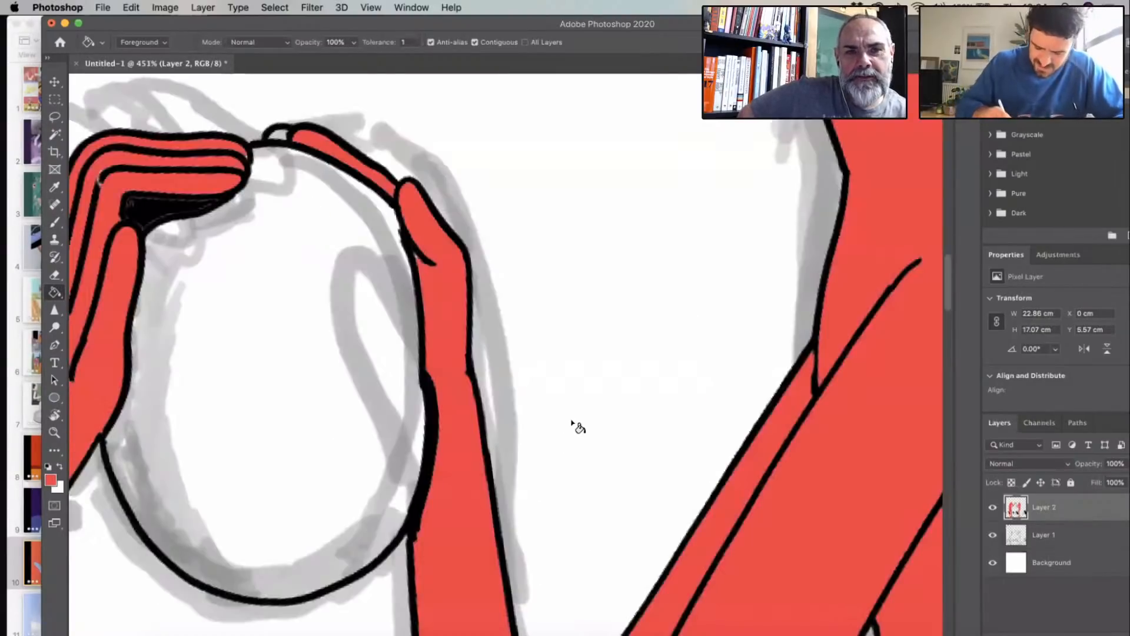
pyautogui.click(279, 134)
pyautogui.scroll(-5, 361, 289)
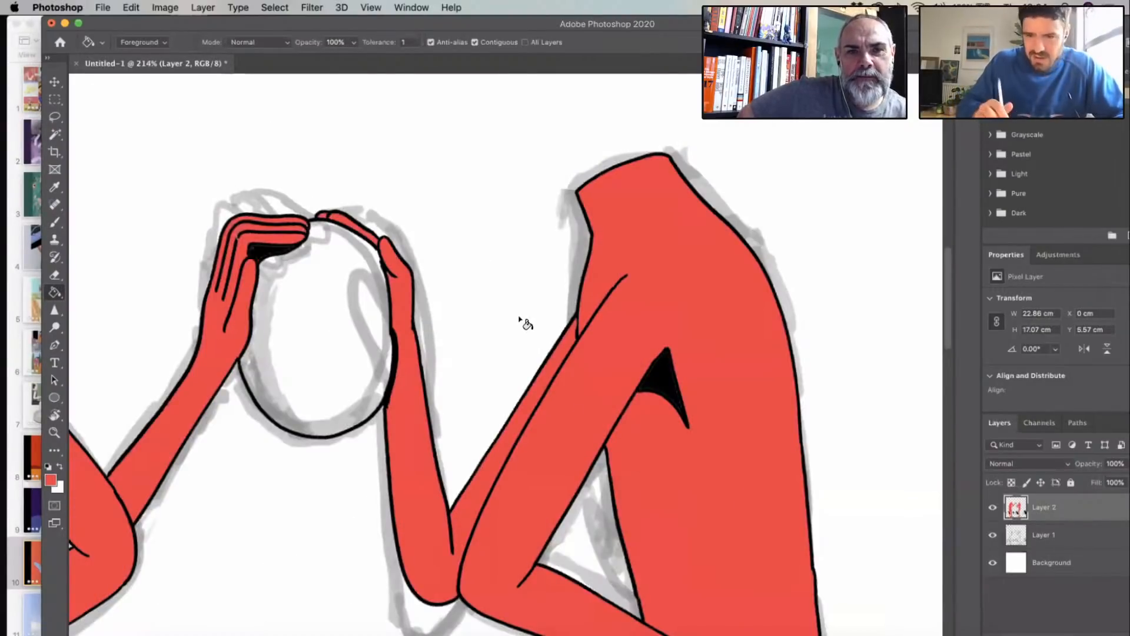
pyautogui.scroll(-5, 519, 319)
pyautogui.scroll(5, 492, 346)
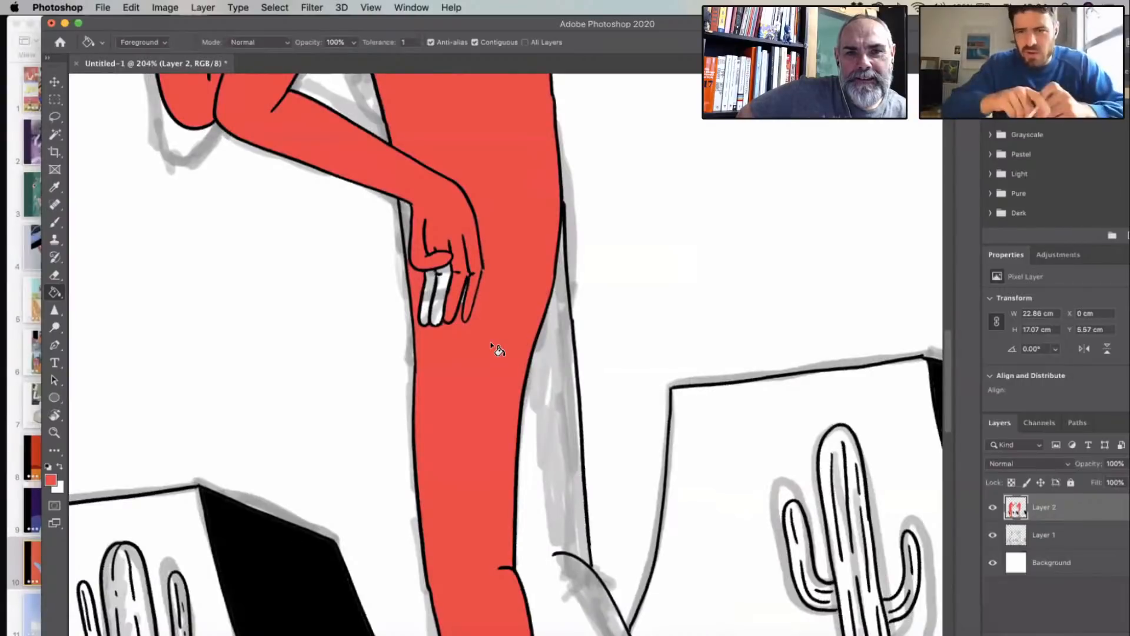
pyautogui.scroll(-5, 493, 347)
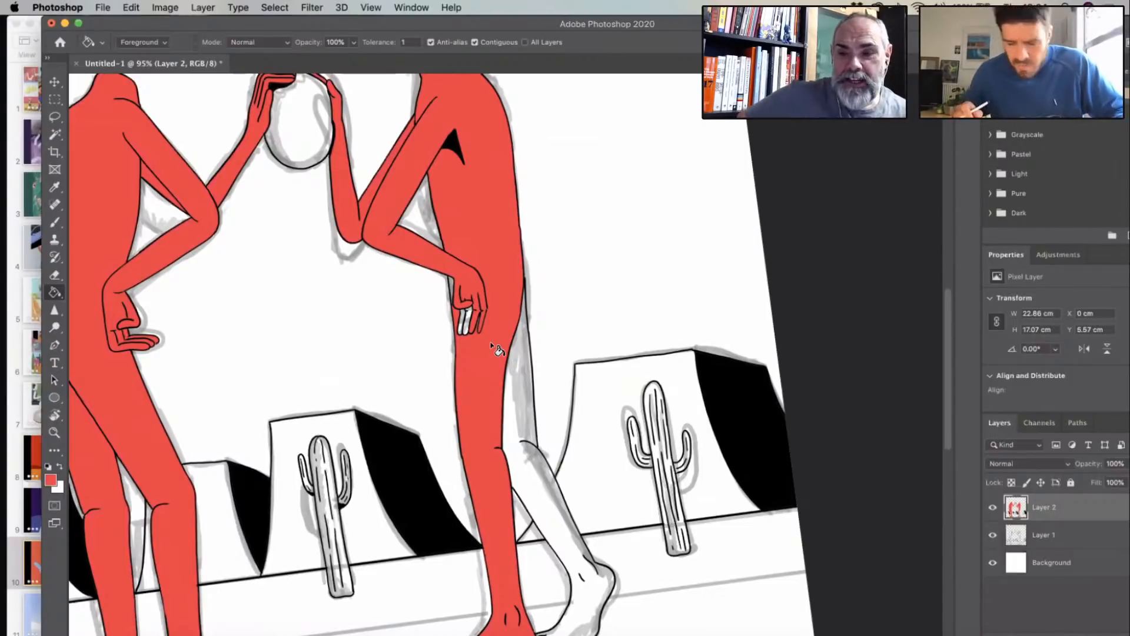
pyautogui.click(467, 318)
pyautogui.press('super+z')
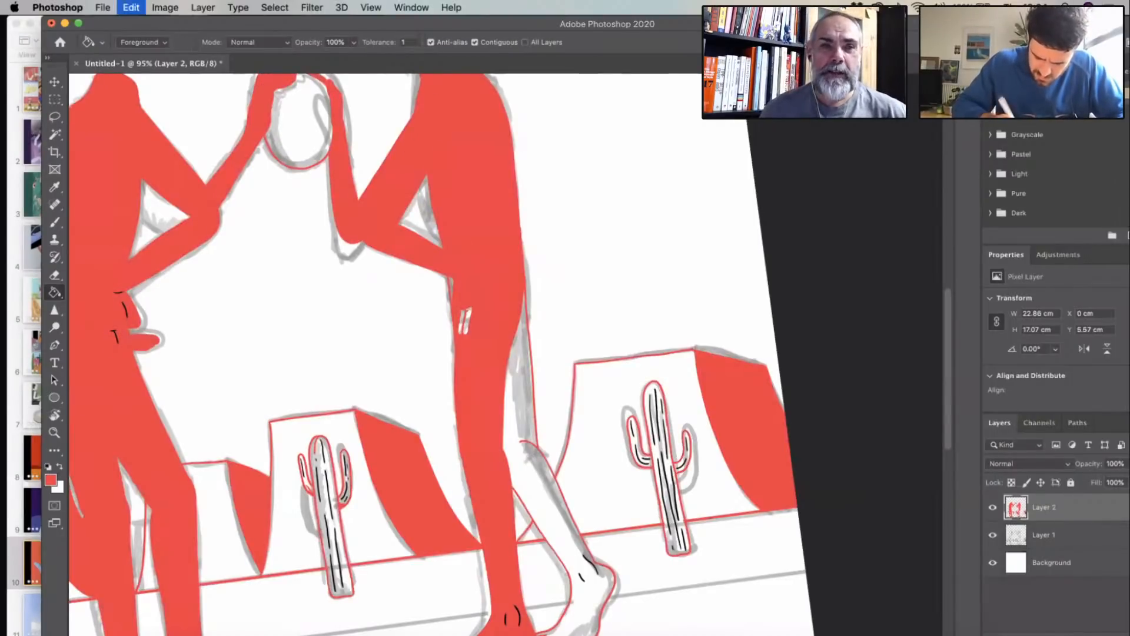
# - Fill the remaining white fingers of the right figure's lowered hand with red
pyautogui.scroll(10, 421, 253)
pyautogui.click(55, 223)
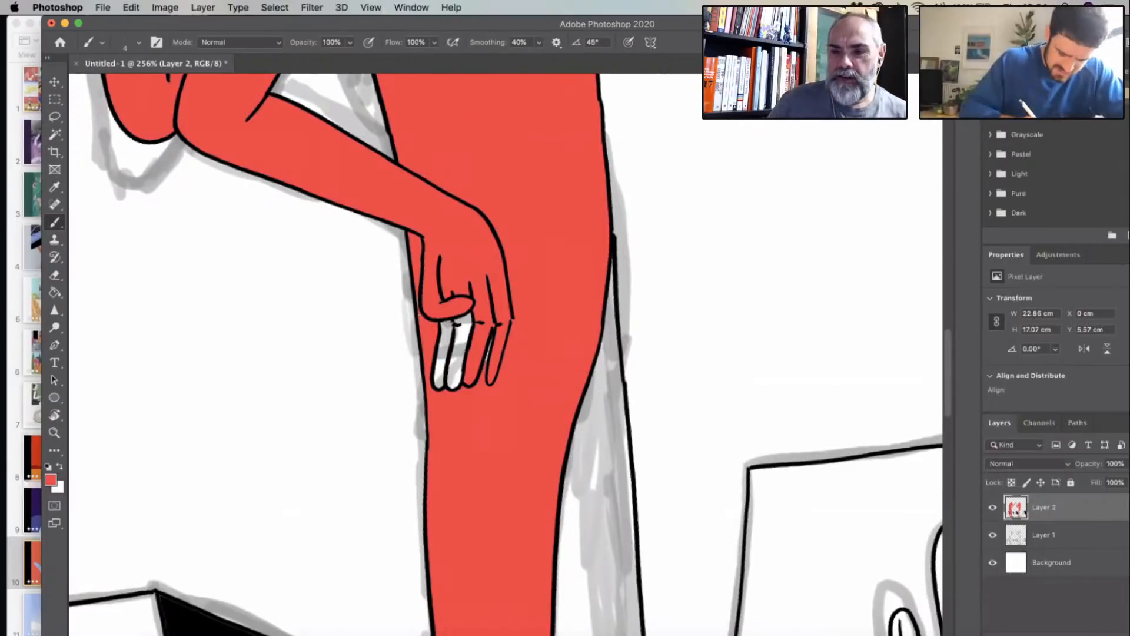
pyautogui.click(55, 293)
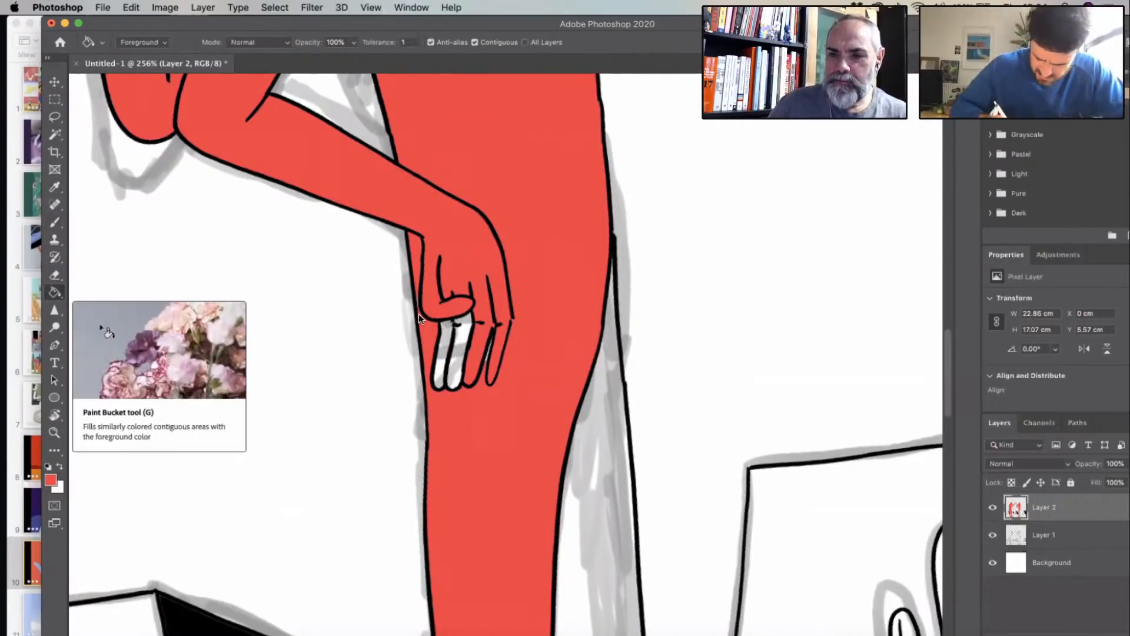
pyautogui.click(462, 363)
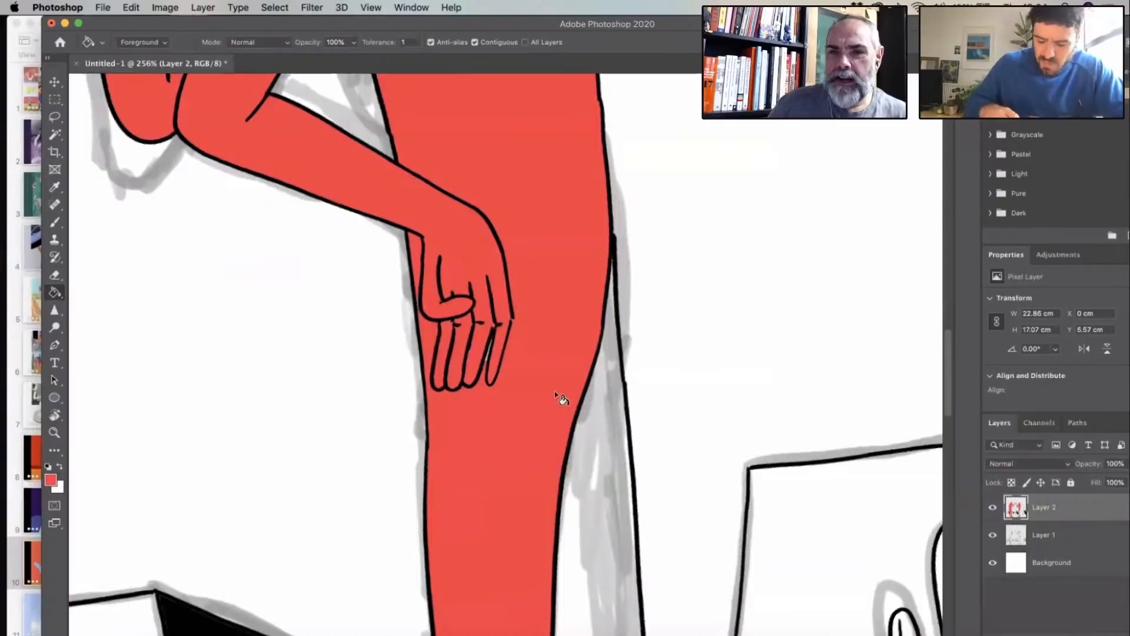
# - Fill the right figure's rear leg and foot with the same red
pyautogui.scroll(-2, 560, 394)
pyautogui.scroll(-3, 491, 454)
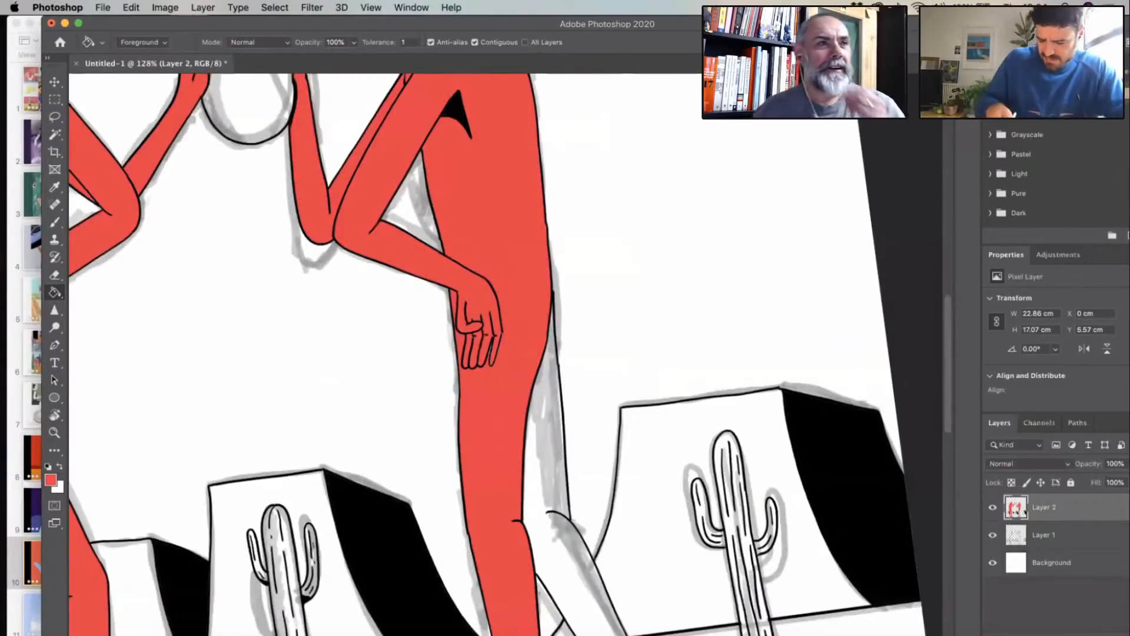
pyautogui.scroll(-5, 559, 258)
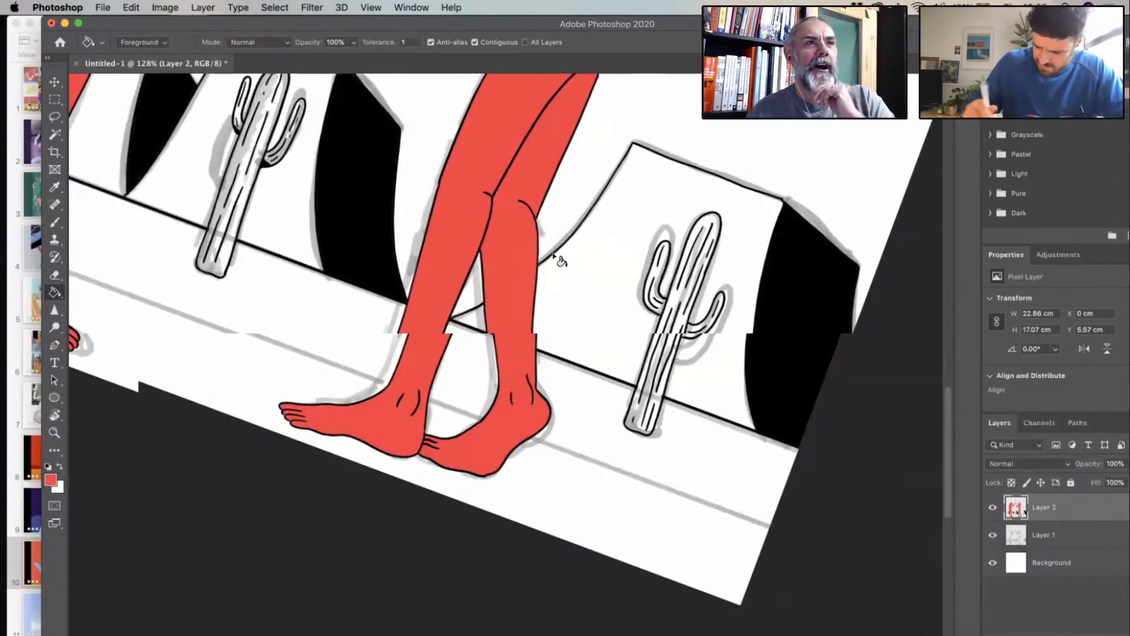
pyautogui.scroll(-5, 553, 255)
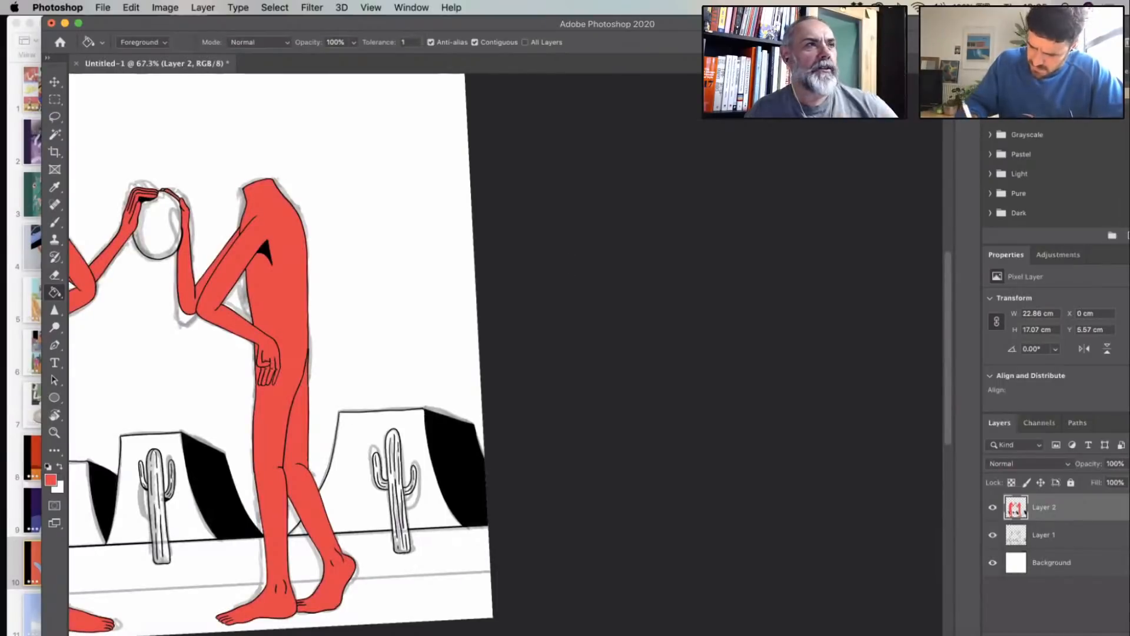
# - Choose orange as the foreground colour and fill the front faces of the rightmost and middle mesas with it
pyautogui.moveTo(529, 25); pyautogui.dragTo(377, 25)
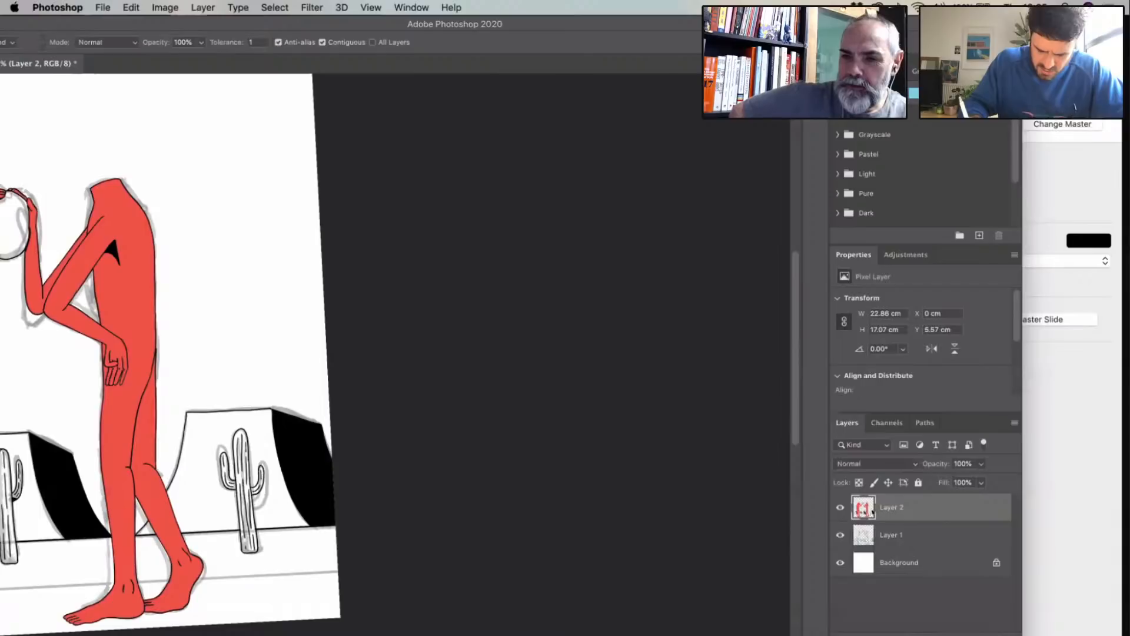
pyautogui.moveTo(471, 24); pyautogui.dragTo(621, 24)
pyautogui.scroll(-5, 519, 356)
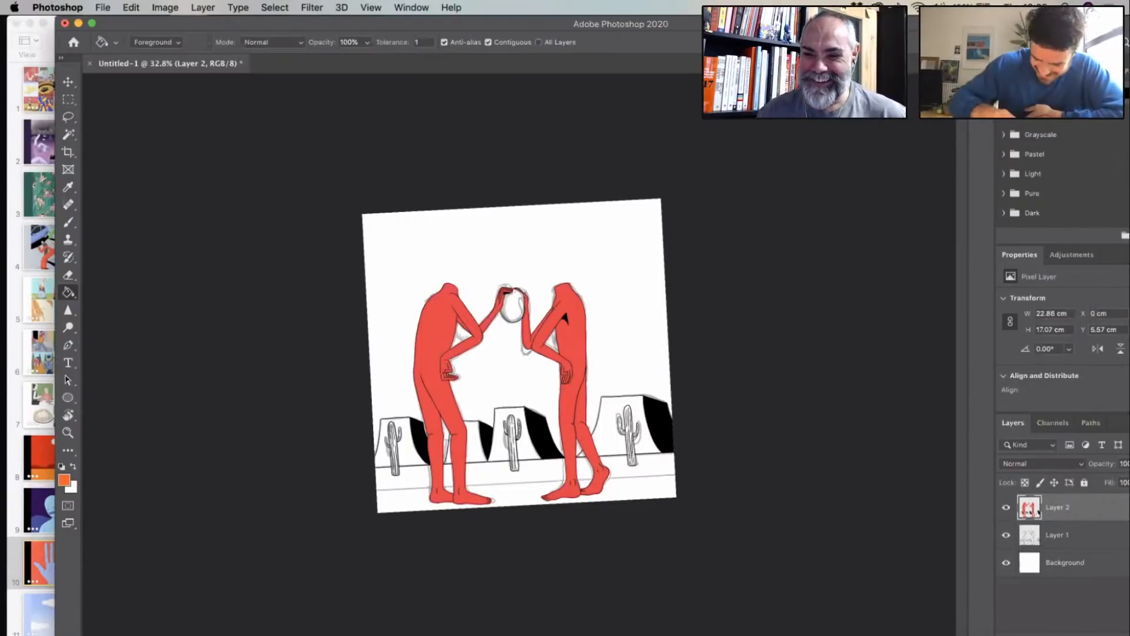
pyautogui.scroll(1, 605, 396)
pyautogui.scroll(5, 605, 396)
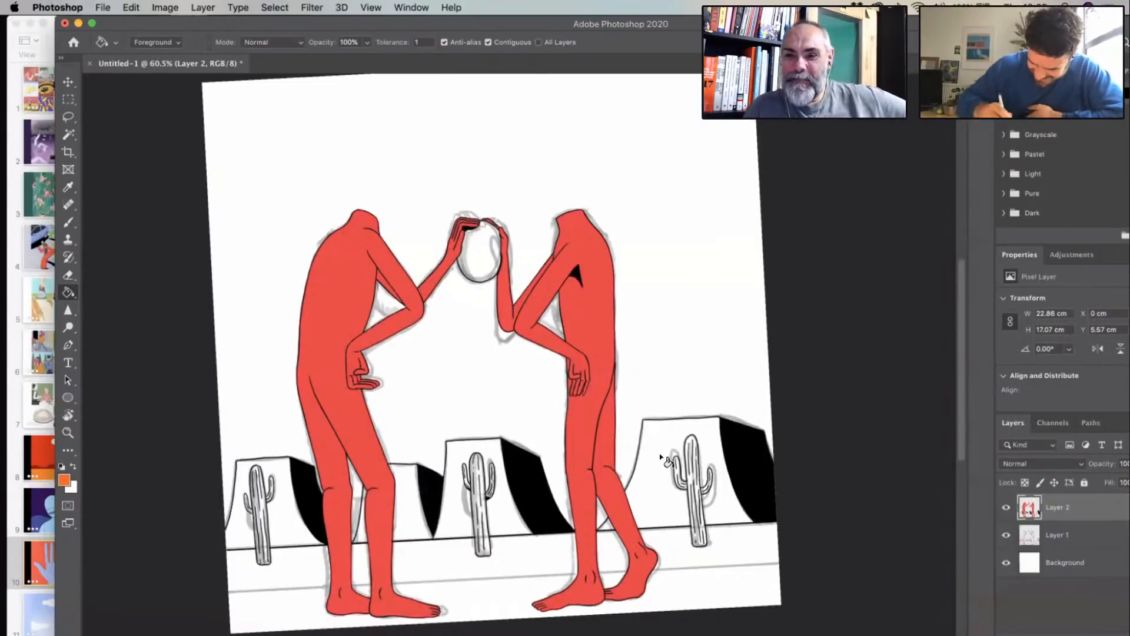
pyautogui.click(659, 453)
pyautogui.click(607, 529)
pyautogui.click(501, 521)
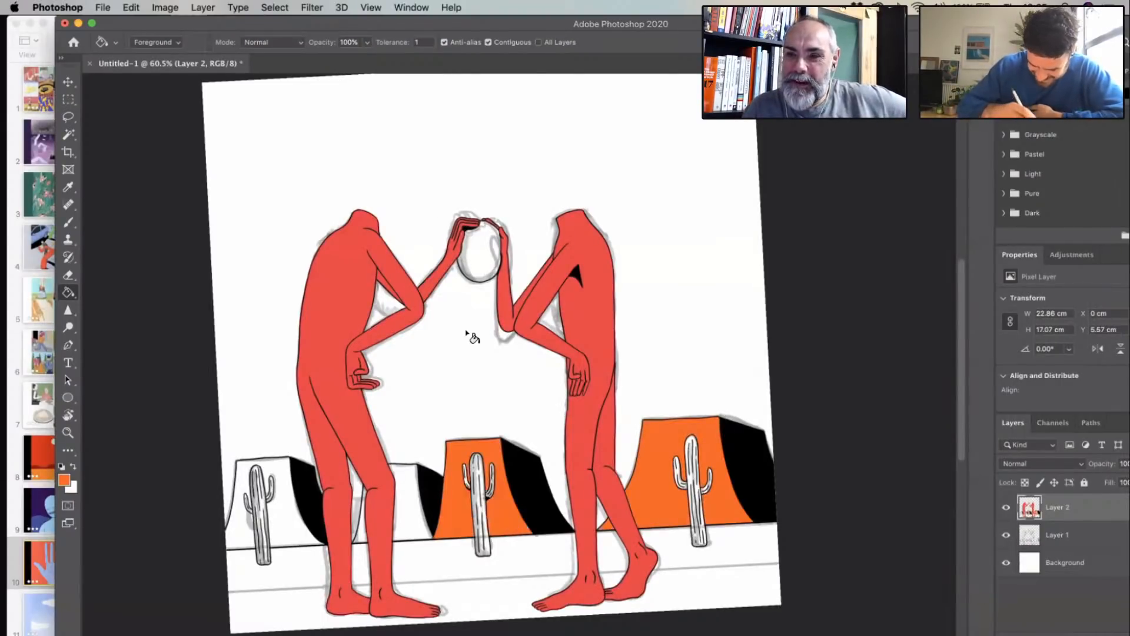
# - Fill the front faces of the leftmost mesa and the small mesa behind the left figure with the same orange
pyautogui.scroll(-2, 500, 348)
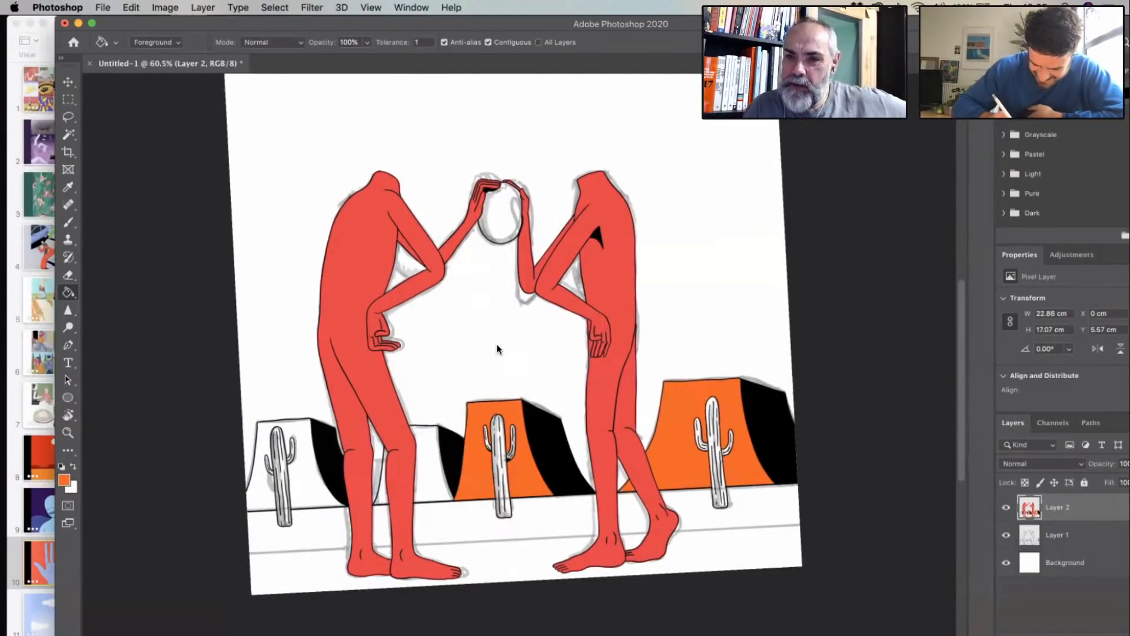
pyautogui.scroll(-4, 498, 349)
pyautogui.click(377, 356)
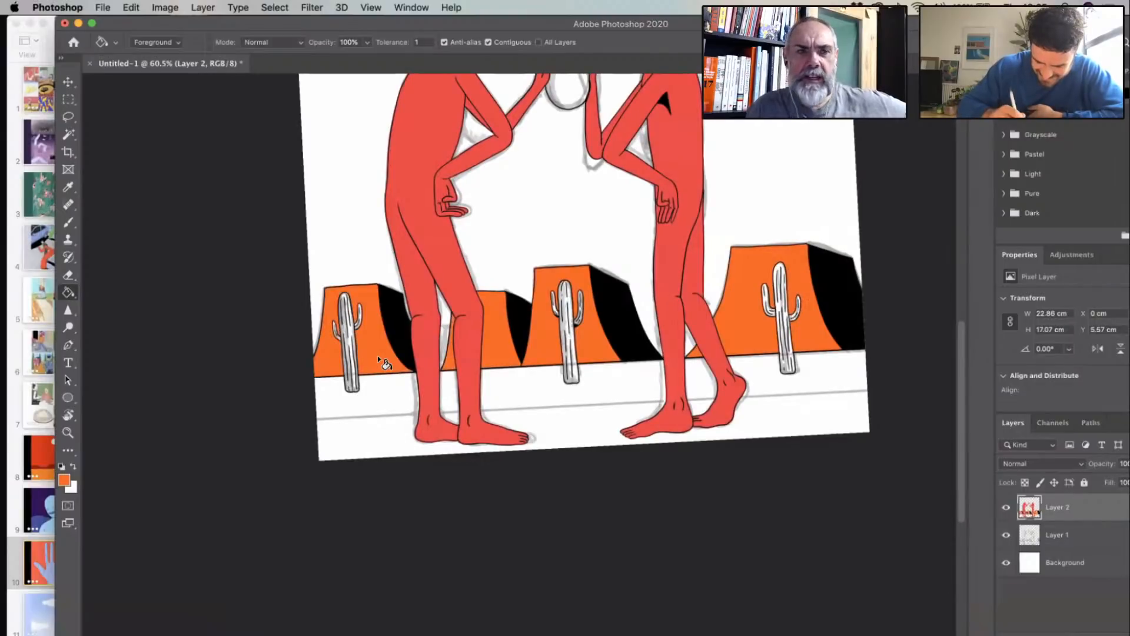
pyautogui.scroll(4, 605, 252)
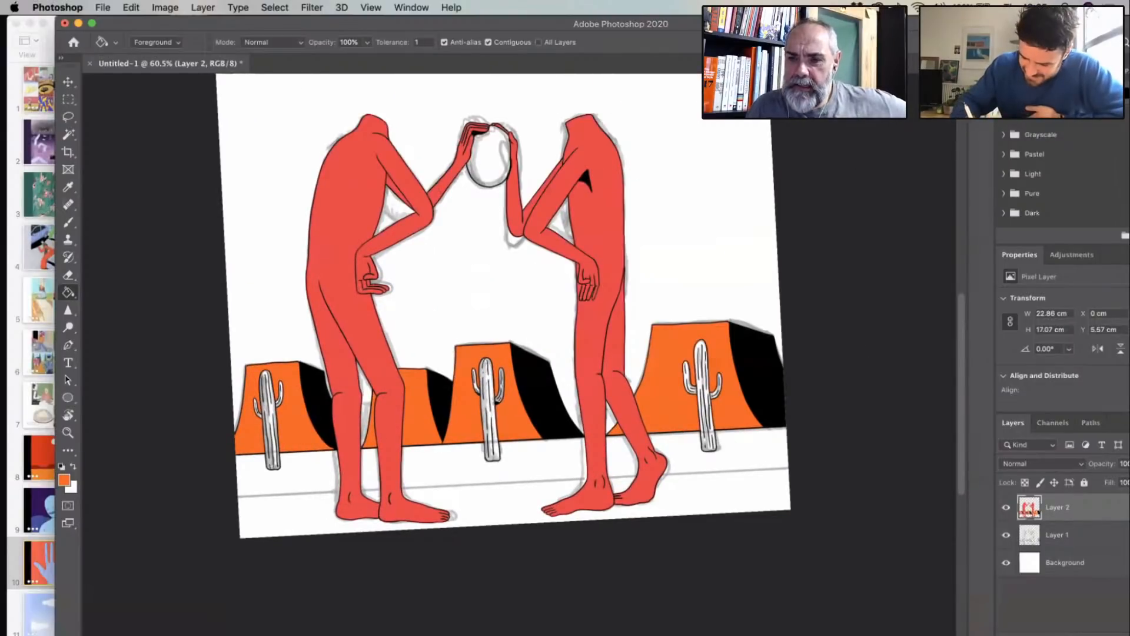
# - Choose pink (f77eb4) as the foreground colour and fill the sky between the two figures with it
pyautogui.scroll(2, 489, 315)
pyautogui.moveTo(824, 24); pyautogui.dragTo(715, 24)
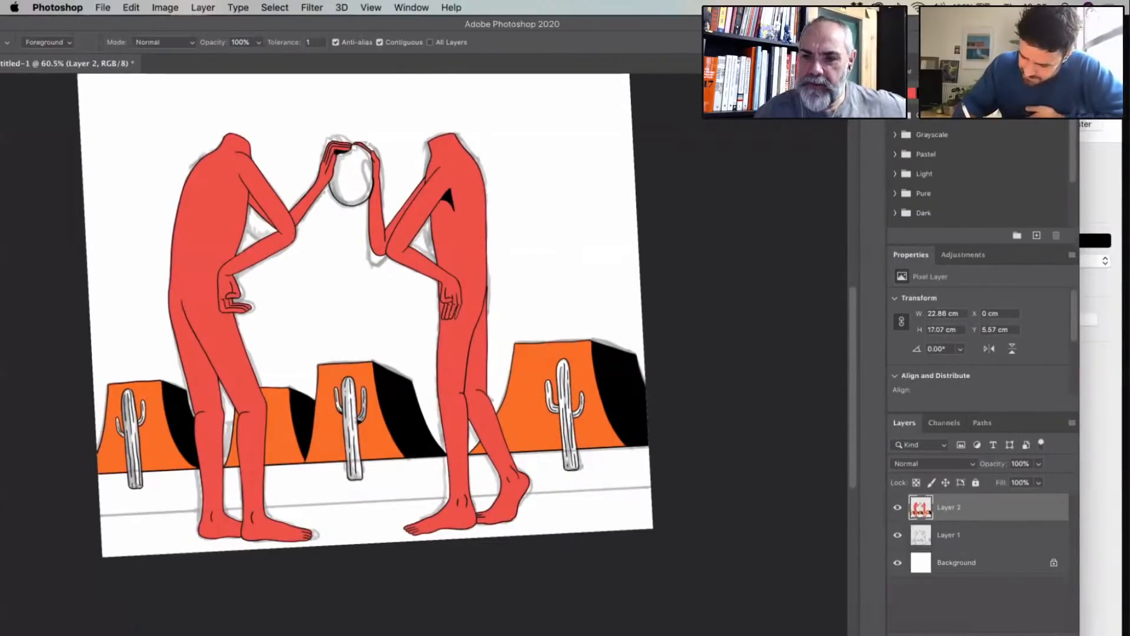
pyautogui.moveTo(601, 240); pyautogui.dragTo(740, 146)
pyautogui.moveTo(715, 24); pyautogui.dragTo(706, 24)
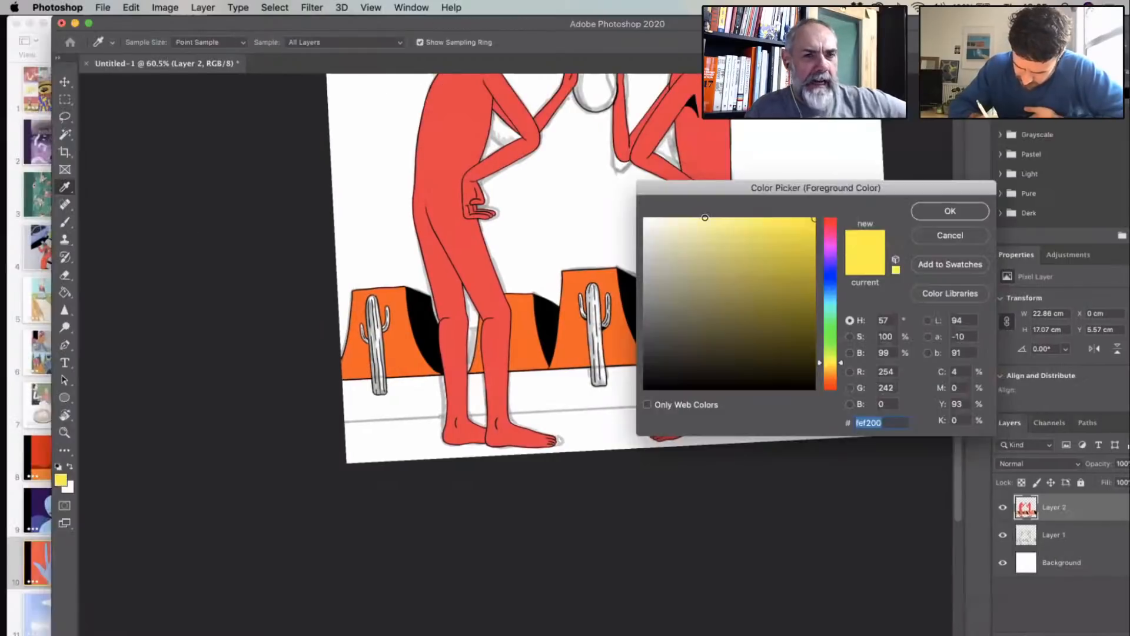
pyautogui.click(704, 218)
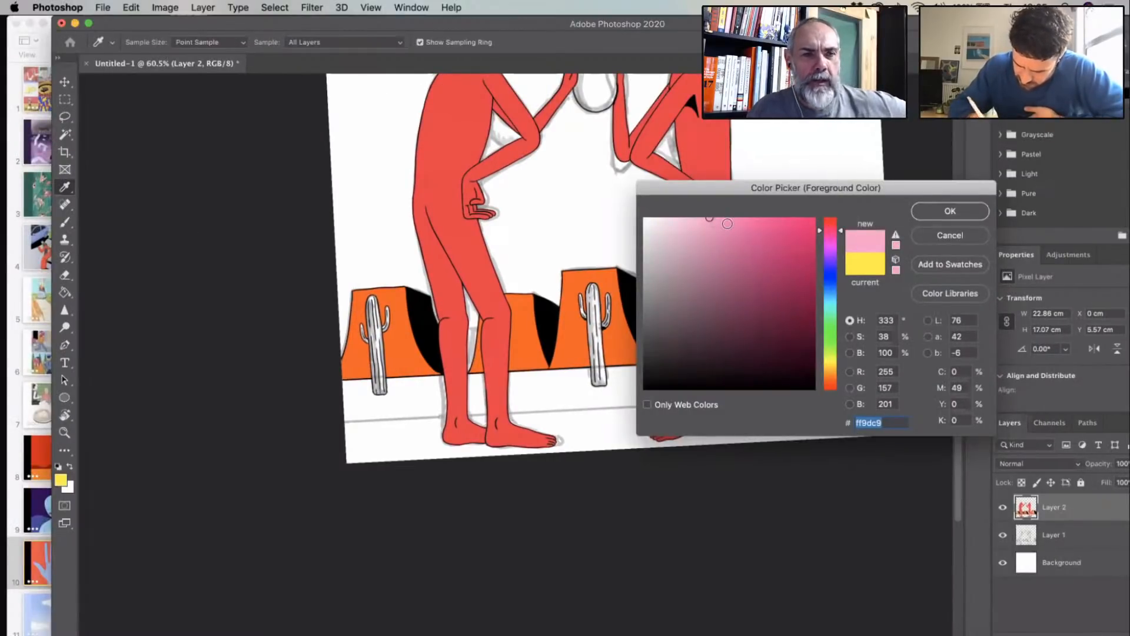
pyautogui.click(927, 204)
pyautogui.press('g')
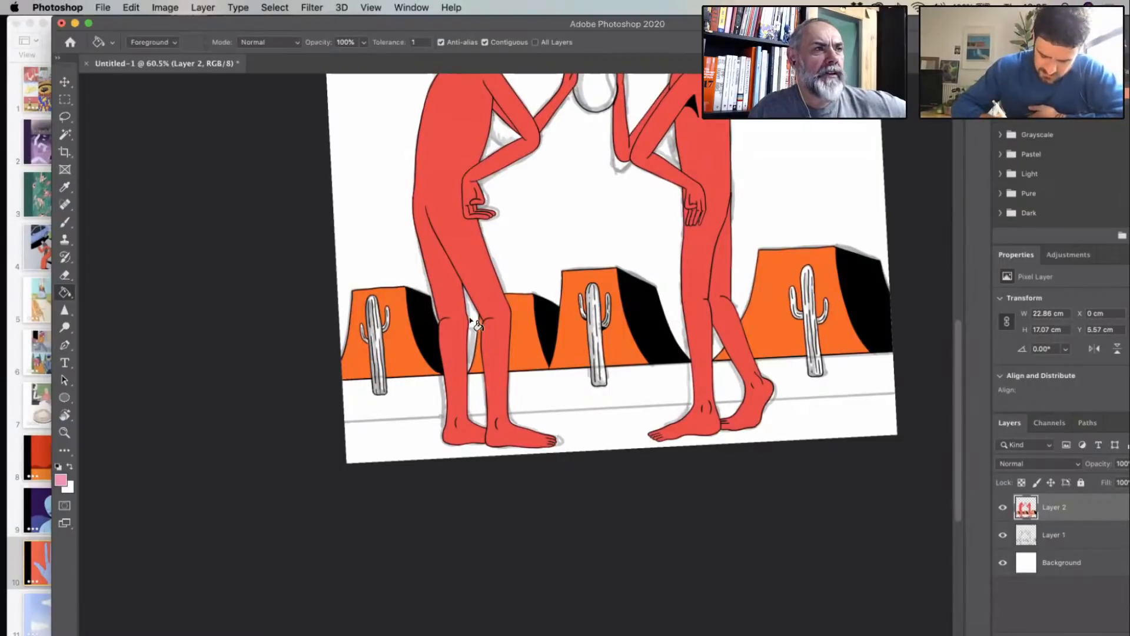
pyautogui.scroll(3, 562, 288)
pyautogui.click(551, 346)
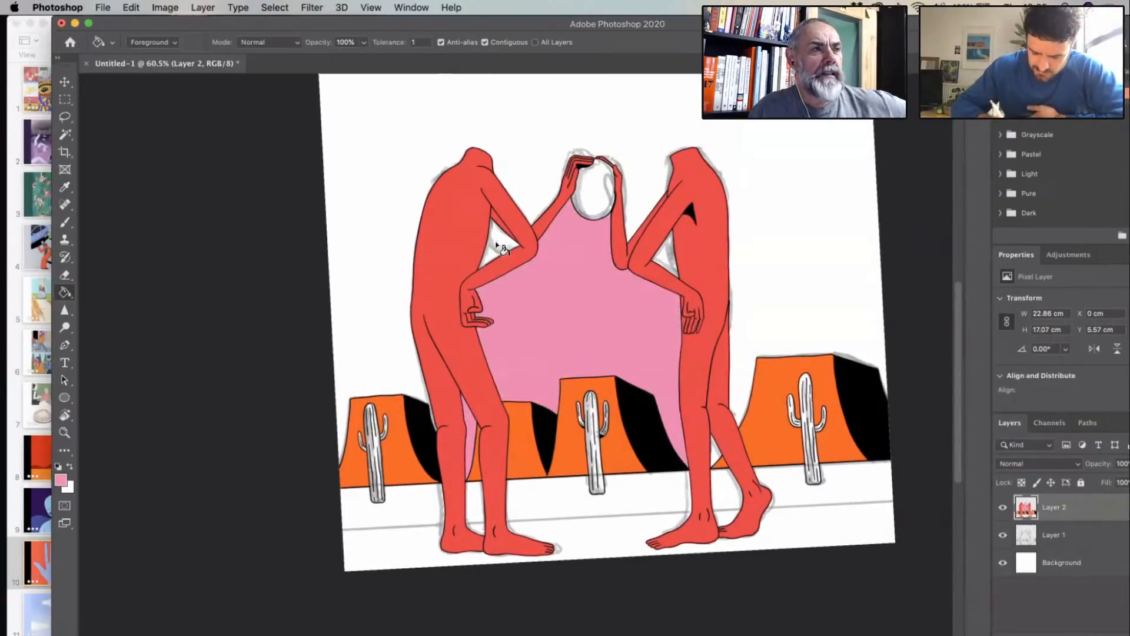
# - Fill the outer sky and the remaining sky gaps around the figures' arms and legs with the same pink
pyautogui.click(496, 243)
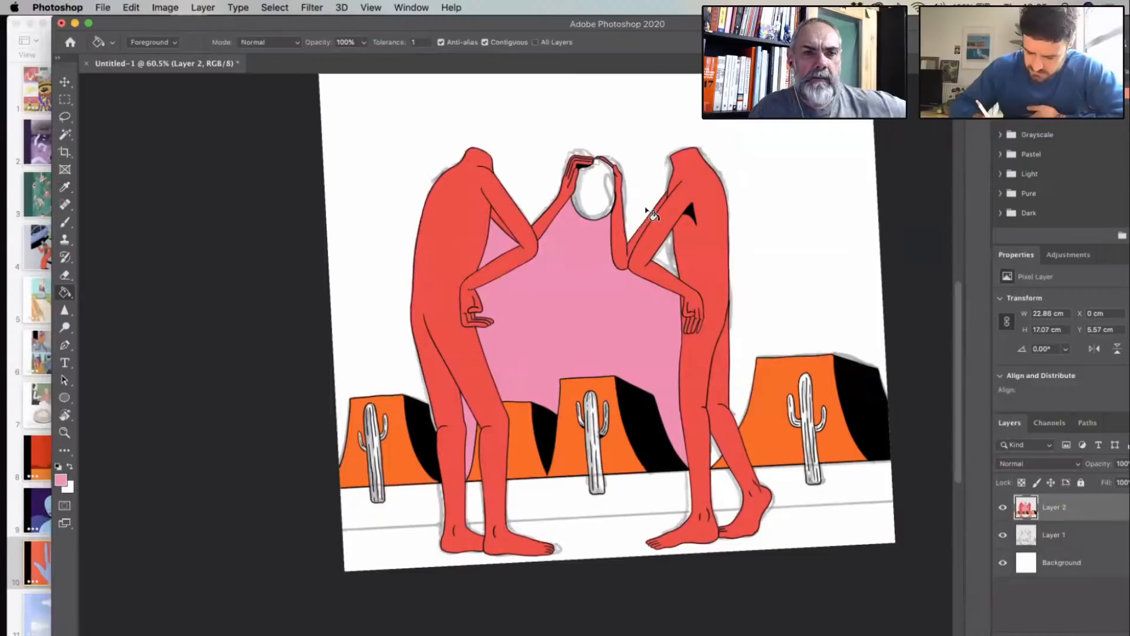
pyautogui.click(647, 209)
pyautogui.click(666, 256)
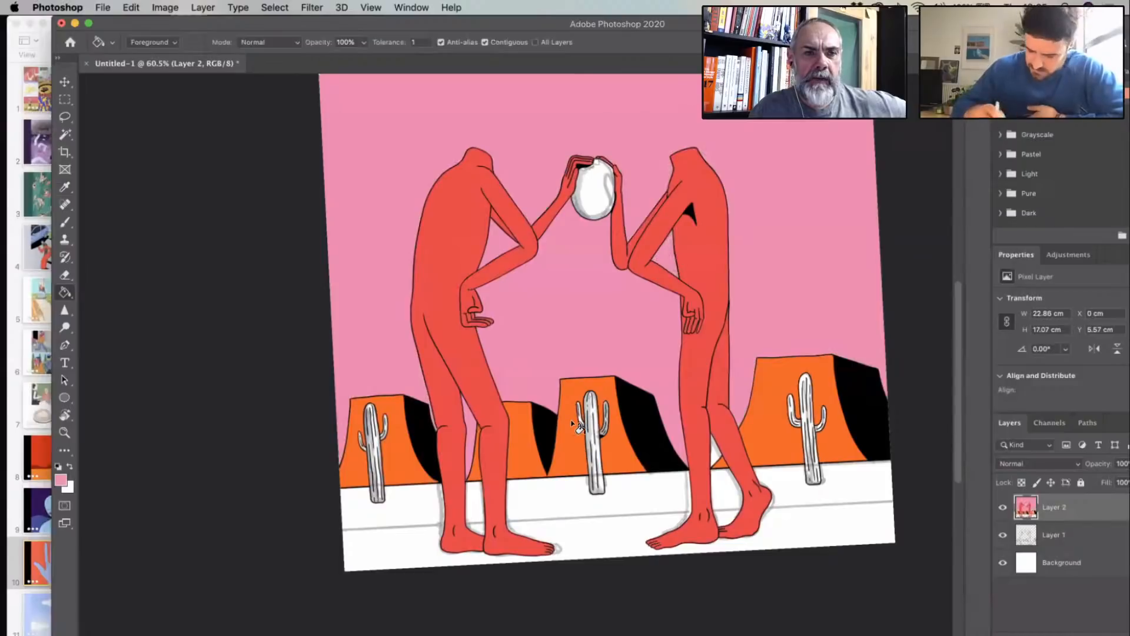
pyautogui.moveTo(717, 456); pyautogui.dragTo(475, 515)
pyautogui.click(475, 516)
pyautogui.moveTo(567, 447); pyautogui.dragTo(677, 358)
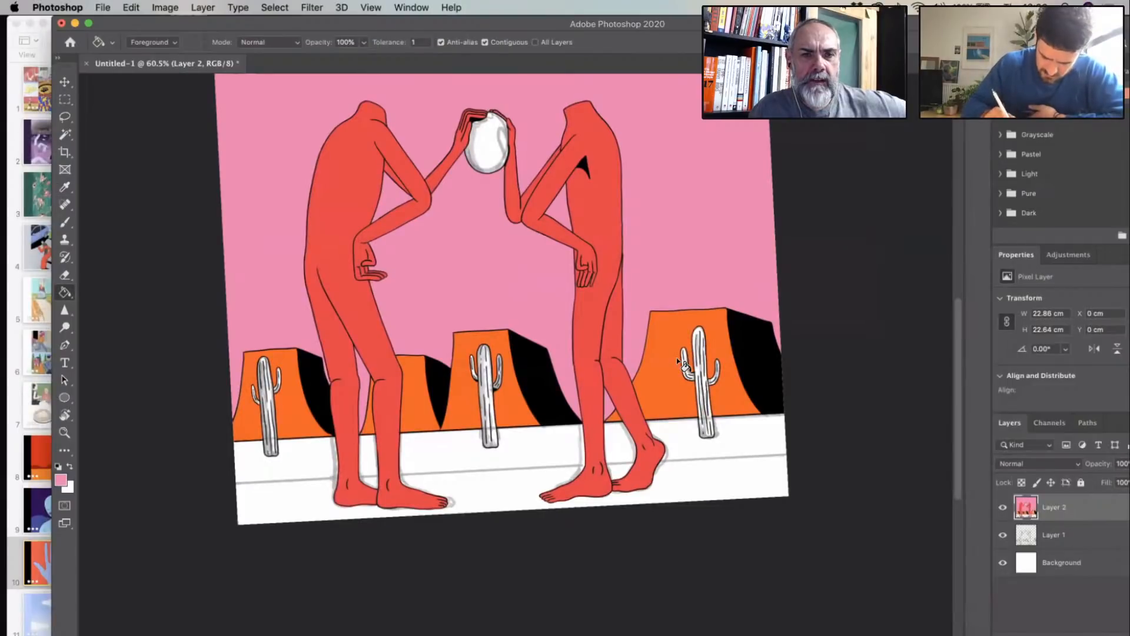
pyautogui.click(61, 478)
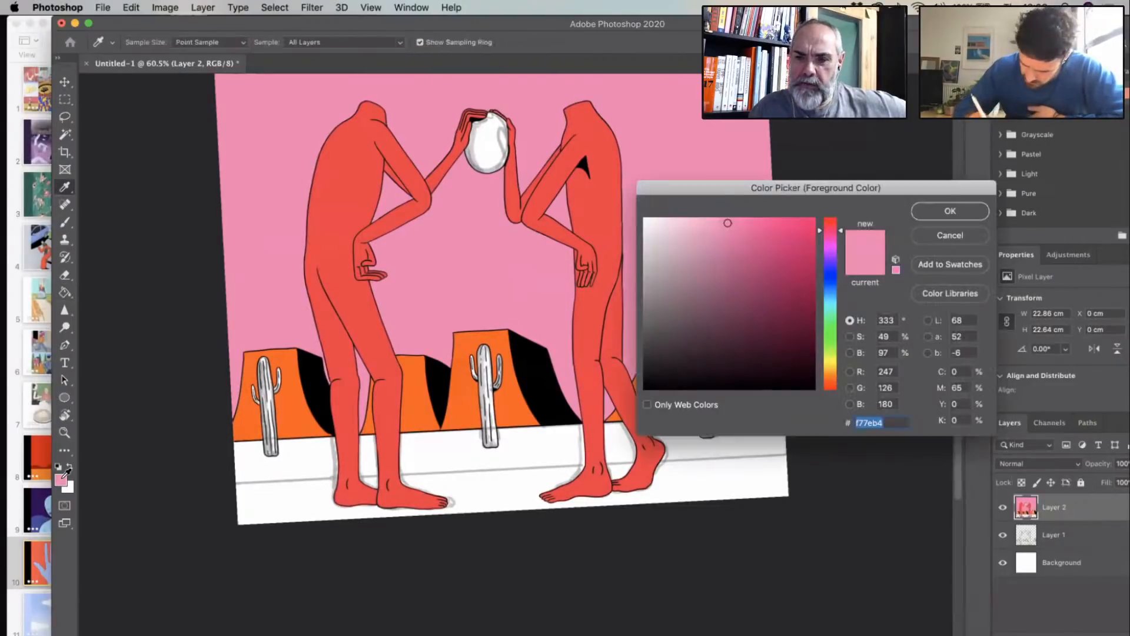
pyautogui.click(829, 339)
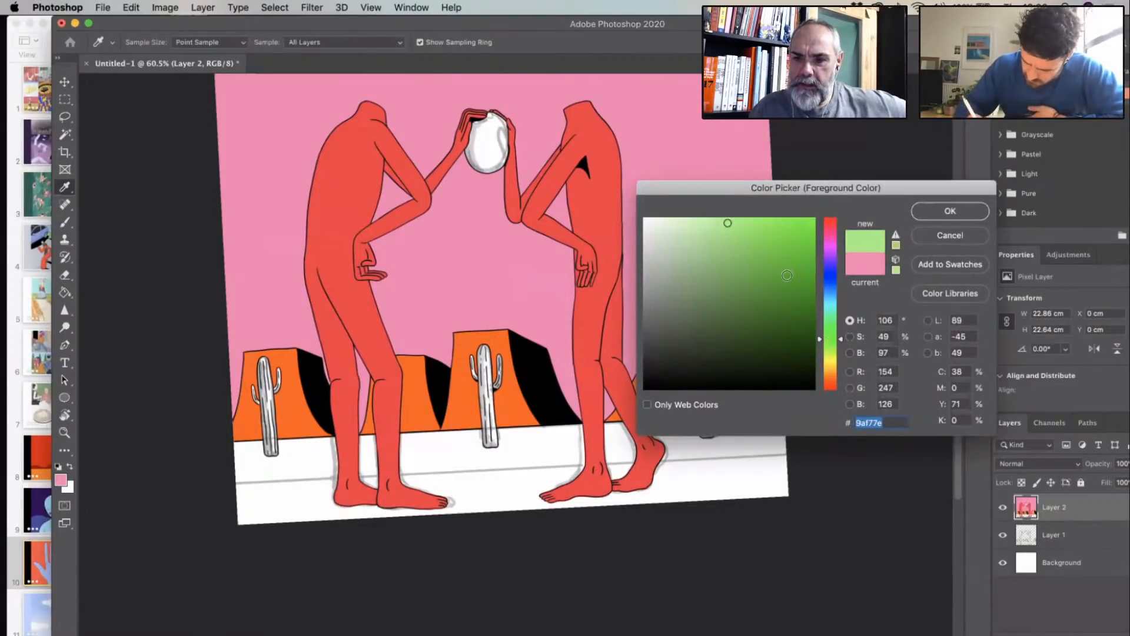
pyautogui.moveTo(787, 274); pyautogui.dragTo(771, 270)
pyautogui.click(950, 235)
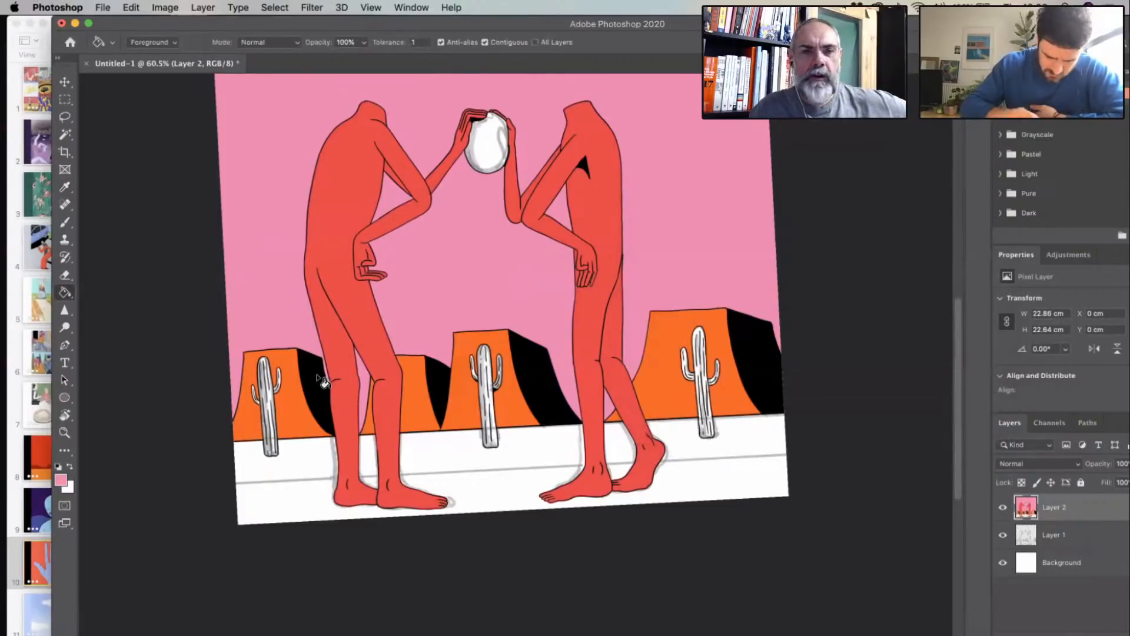
# - Select the white trunk and both arms of the leftmost cactus with the Magic Wand
pyautogui.scroll(2, 318, 378)
pyautogui.scroll(3, 212, 459)
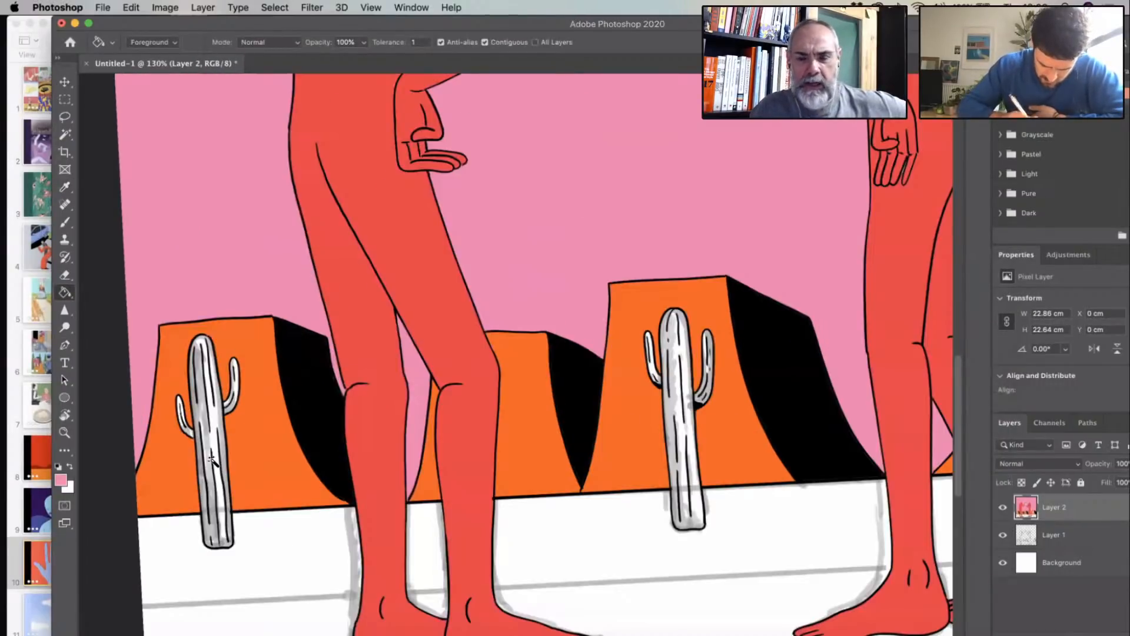
pyautogui.press('w')
pyautogui.click(209, 450)
pyautogui.click(207, 448)
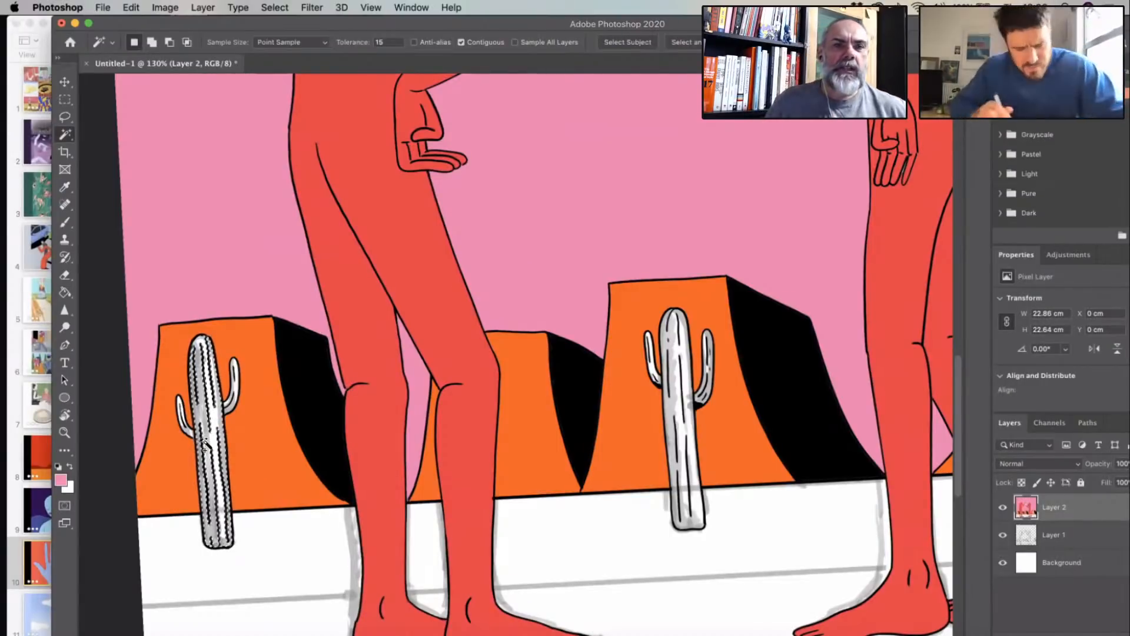
pyautogui.keyDown('shift'); pyautogui.click(181, 412); pyautogui.keyUp('shift')
pyautogui.keyDown('shift'); pyautogui.click(235, 371); pyautogui.keyUp('shift')
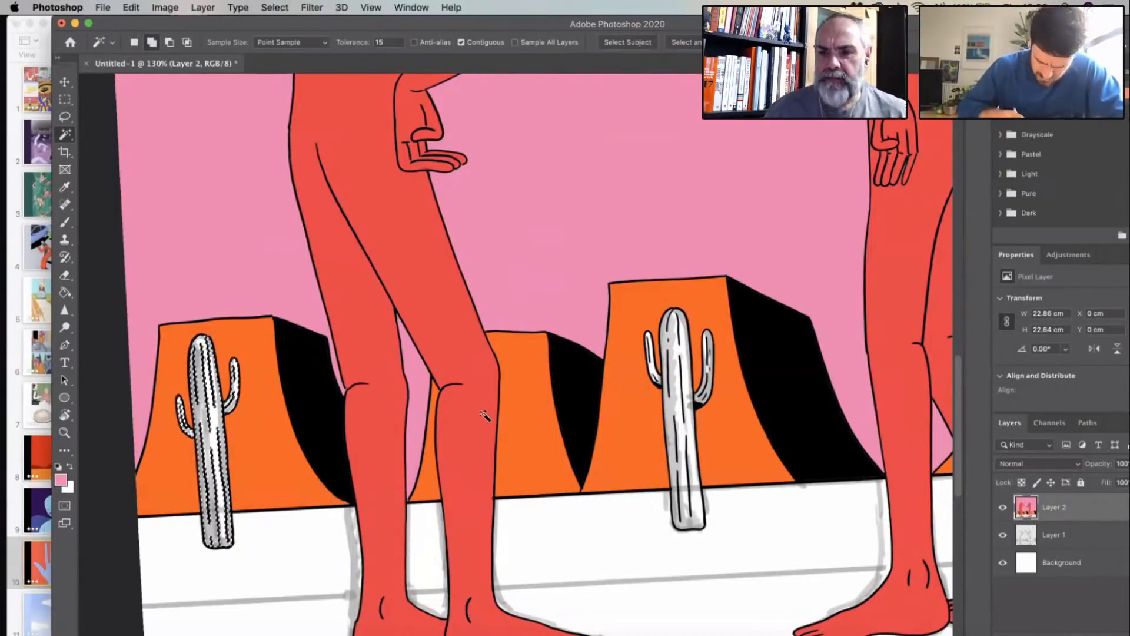
# - Add the white areas of the middle and rightmost cacti, including their arms, to the selection
pyautogui.hscroll(-5, 437, 456)
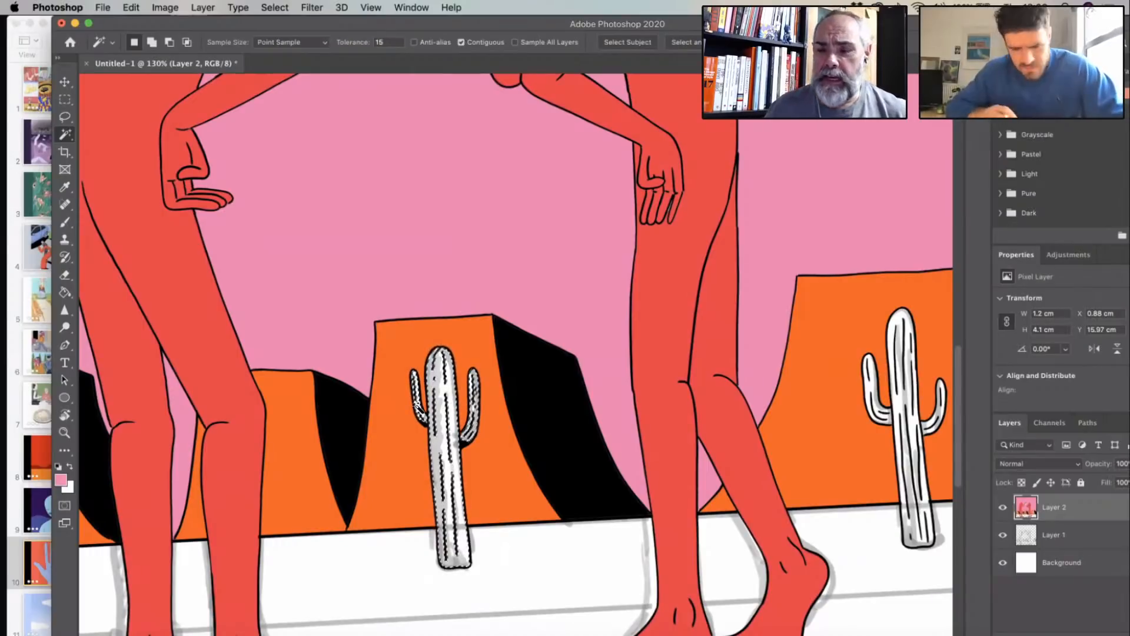
pyautogui.hscroll(6, 612, 453)
pyautogui.keyDown('shift'); pyautogui.click(594, 364); pyautogui.keyUp('shift')
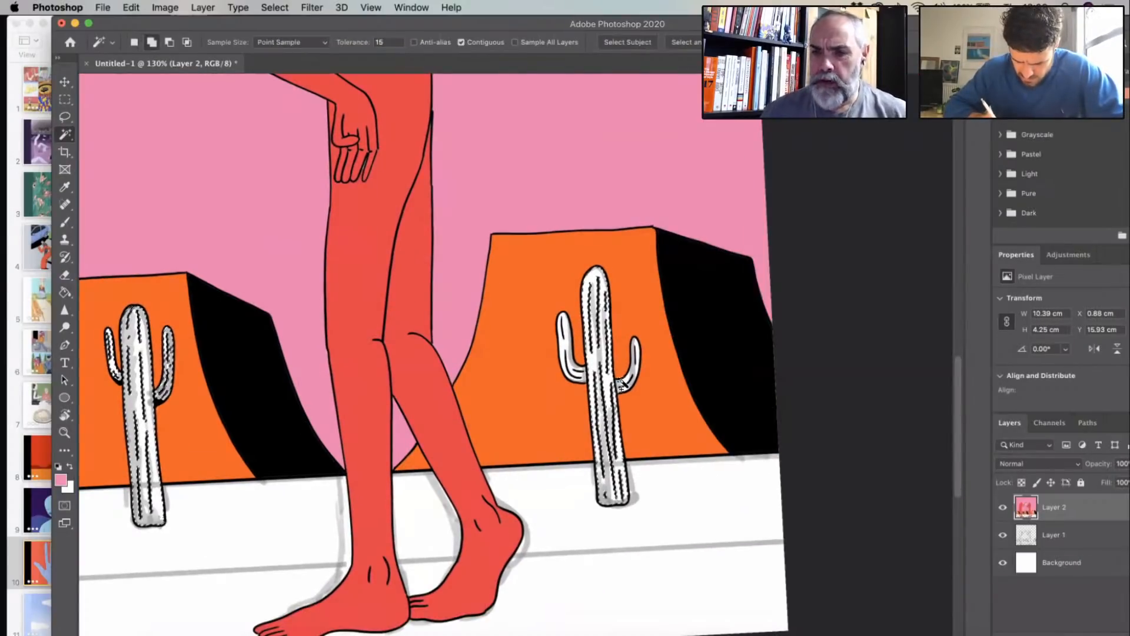
pyautogui.keyDown('shift'); pyautogui.click(580, 378); pyautogui.keyUp('shift')
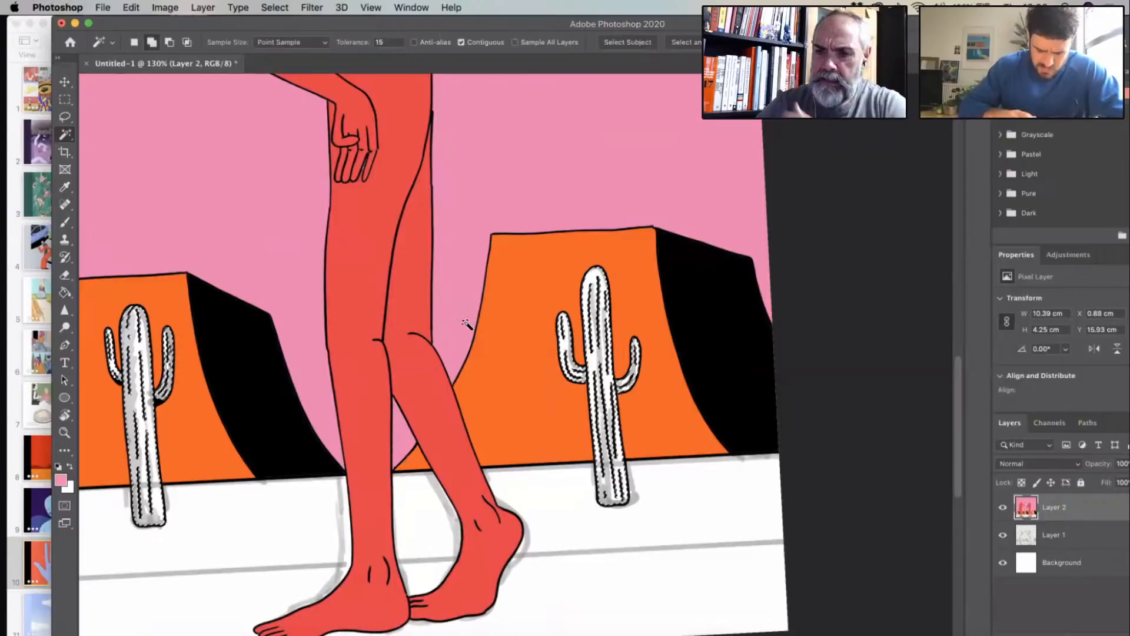
pyautogui.hscroll(-2, 465, 324)
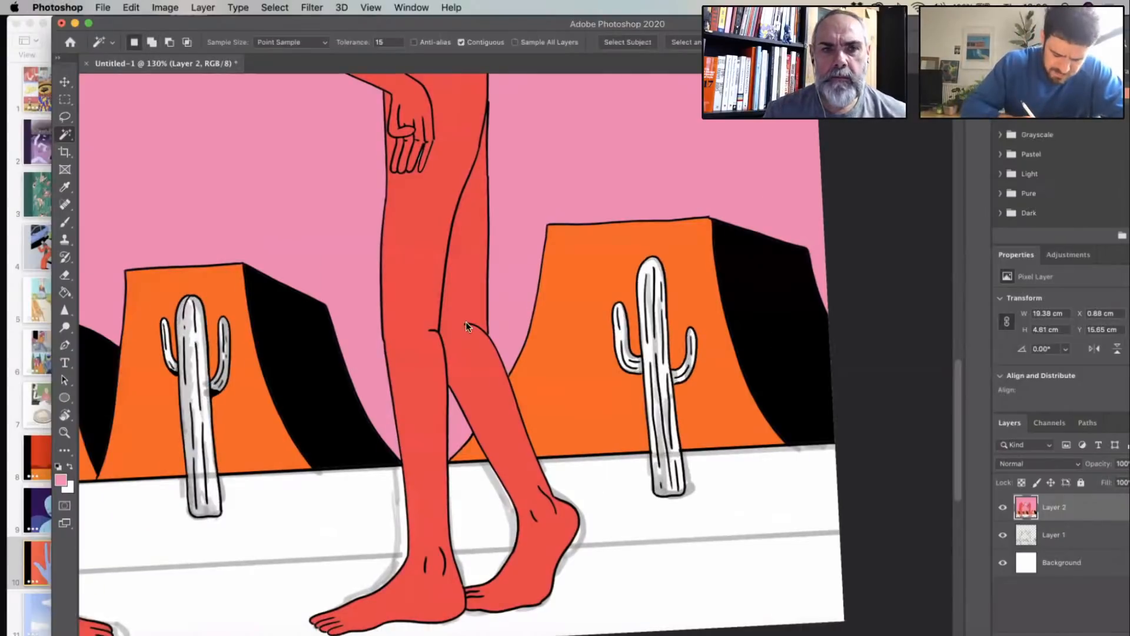
# - Switch to the Brush tool and choose light green (8aea55) as the foreground colour
pyautogui.click(67, 224)
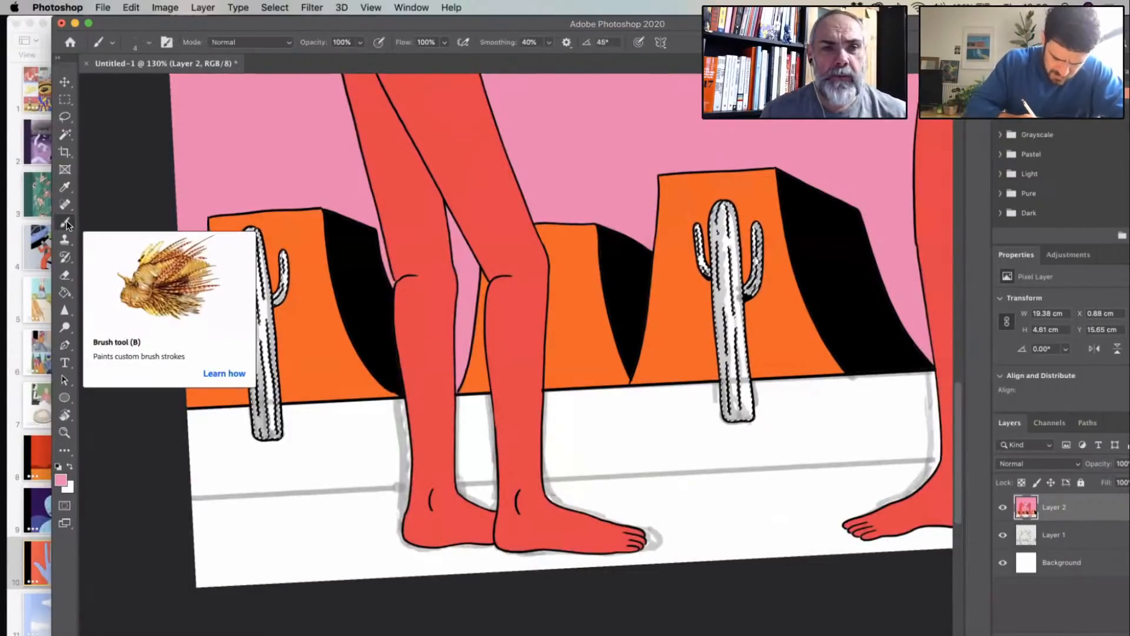
pyautogui.click(61, 479)
pyautogui.click(831, 341)
pyautogui.click(752, 230)
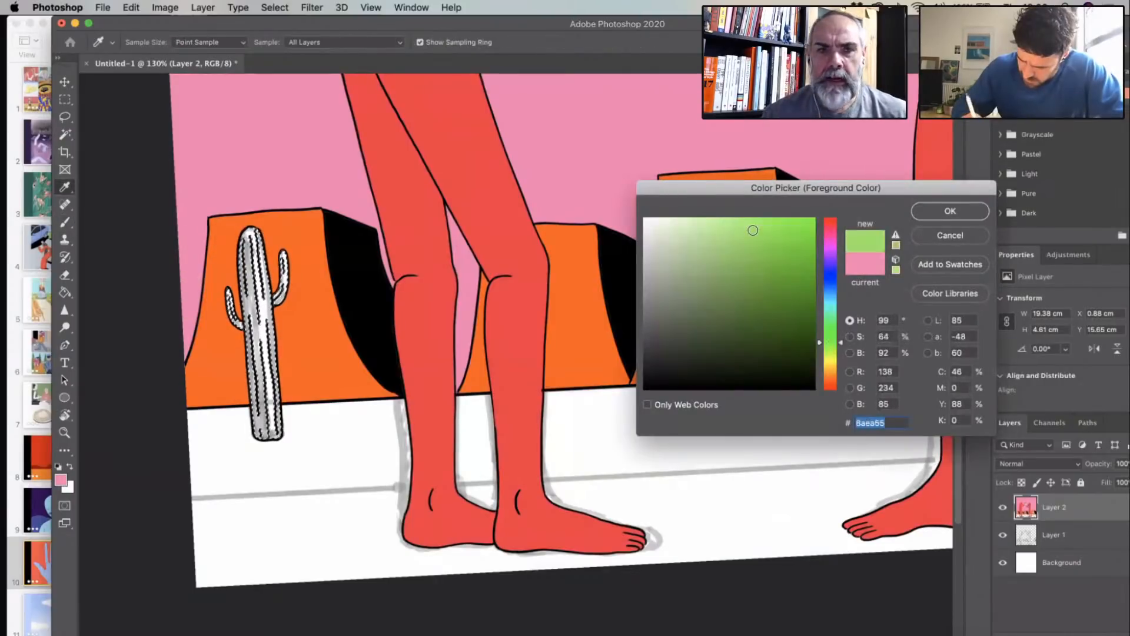
pyautogui.click(945, 211)
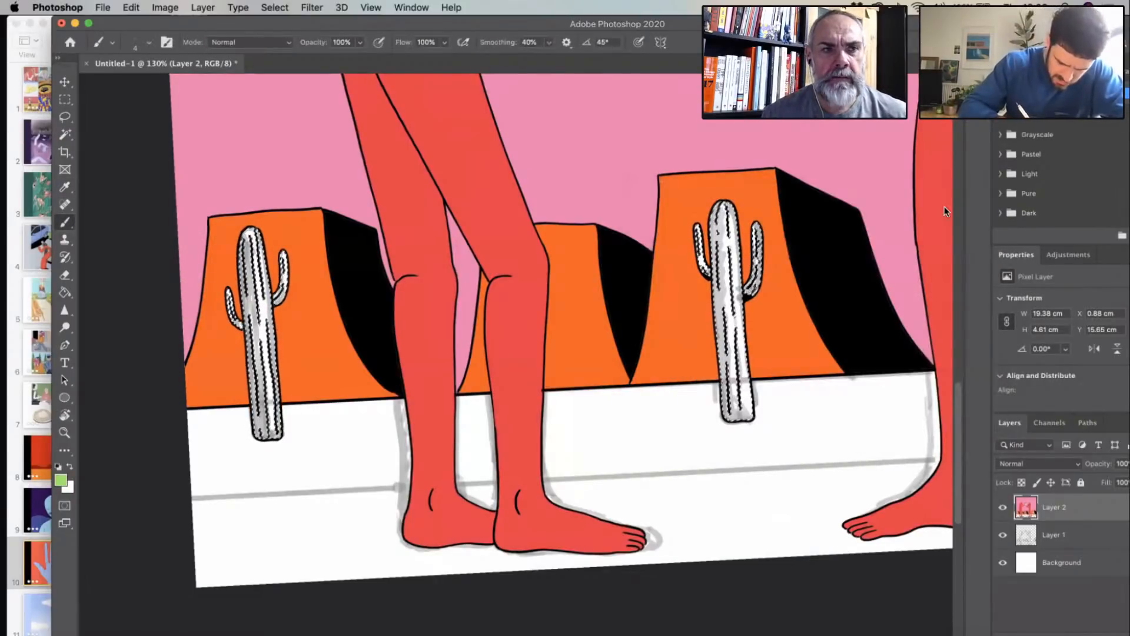
# - Paint a light green highlight down the leftmost cactus's right side and right arm, starting with brush size 38 and reducing it to 27
pyautogui.click(148, 43)
pyautogui.moveTo(128, 86); pyautogui.dragTo(143, 87)
pyautogui.press('Return')
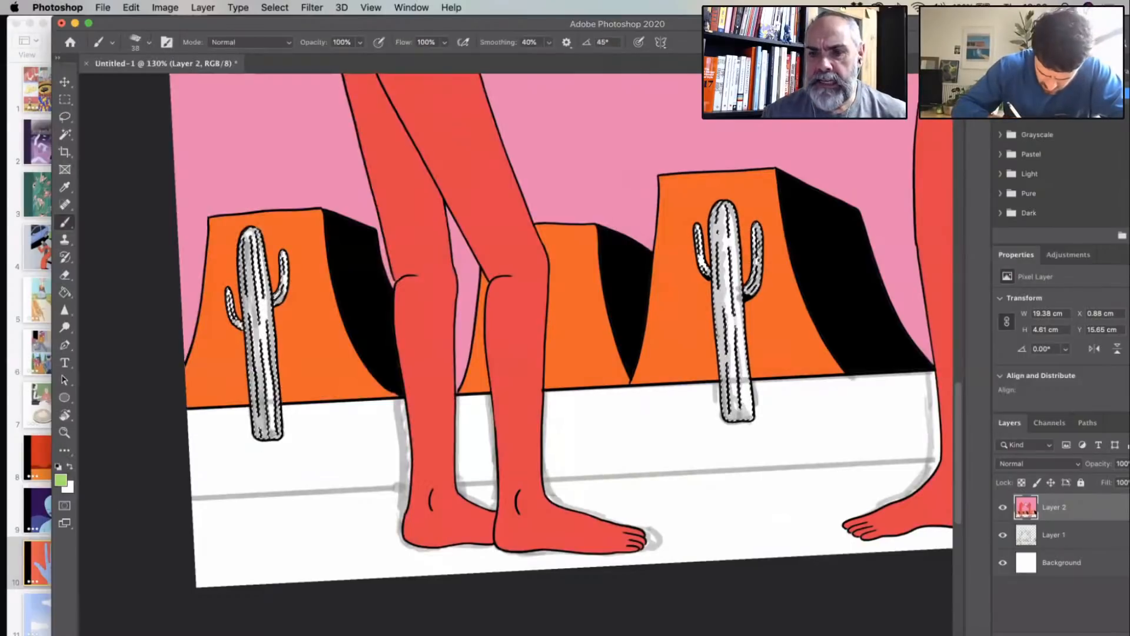
pyautogui.moveTo(260, 237); pyautogui.dragTo(263, 259)
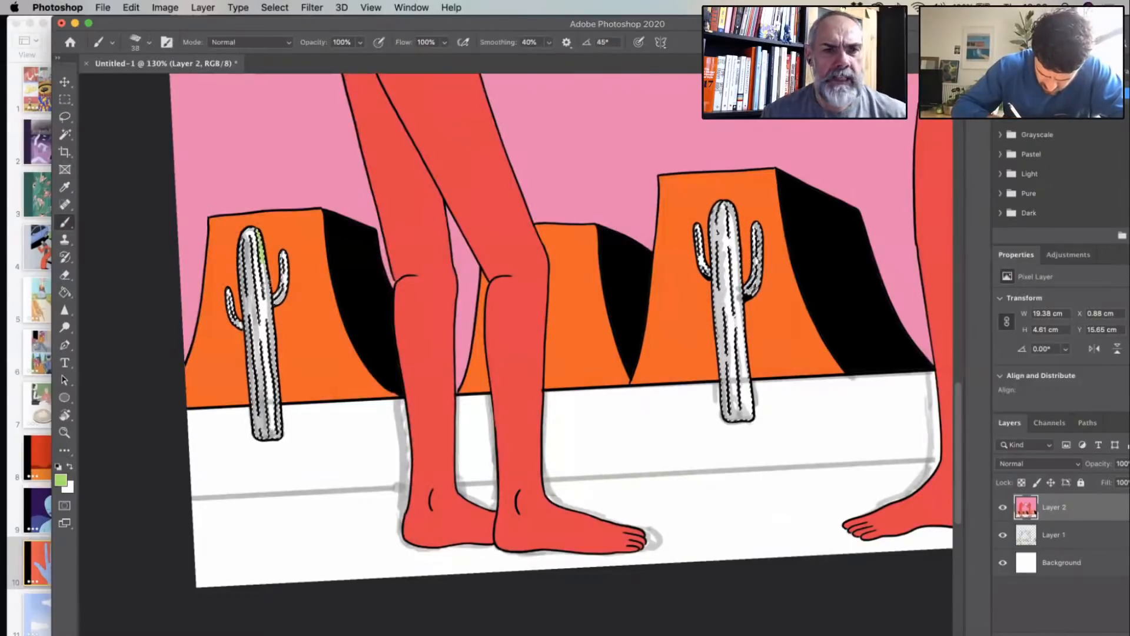
pyautogui.click(150, 42)
pyautogui.moveTo(143, 85); pyautogui.dragTo(137, 85)
pyautogui.press('Return')
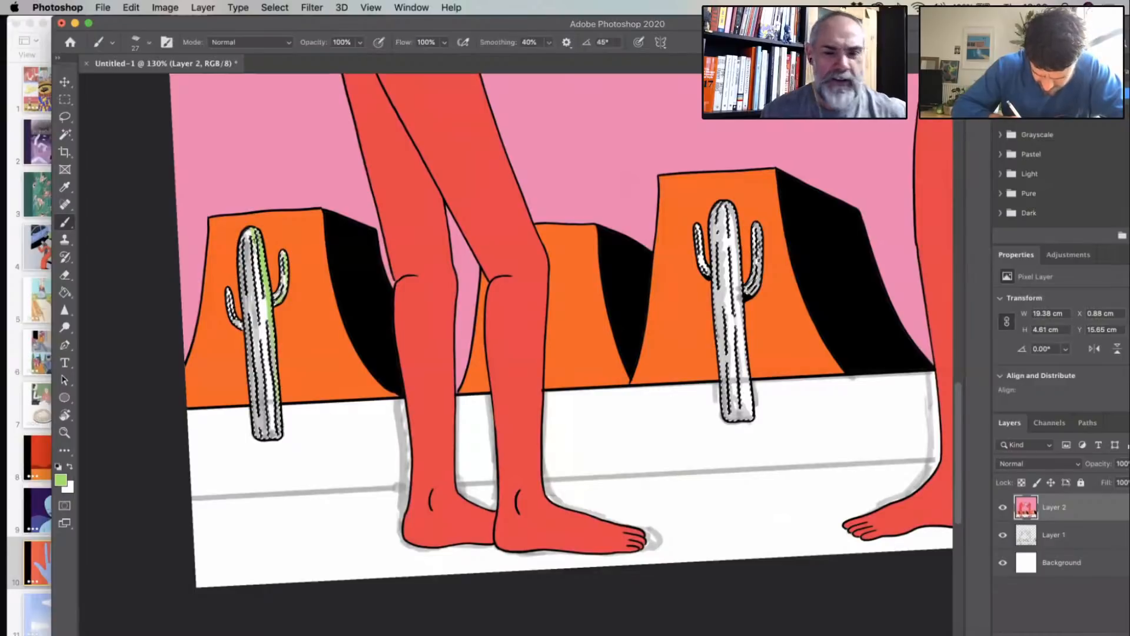
pyautogui.moveTo(274, 353); pyautogui.dragTo(281, 436)
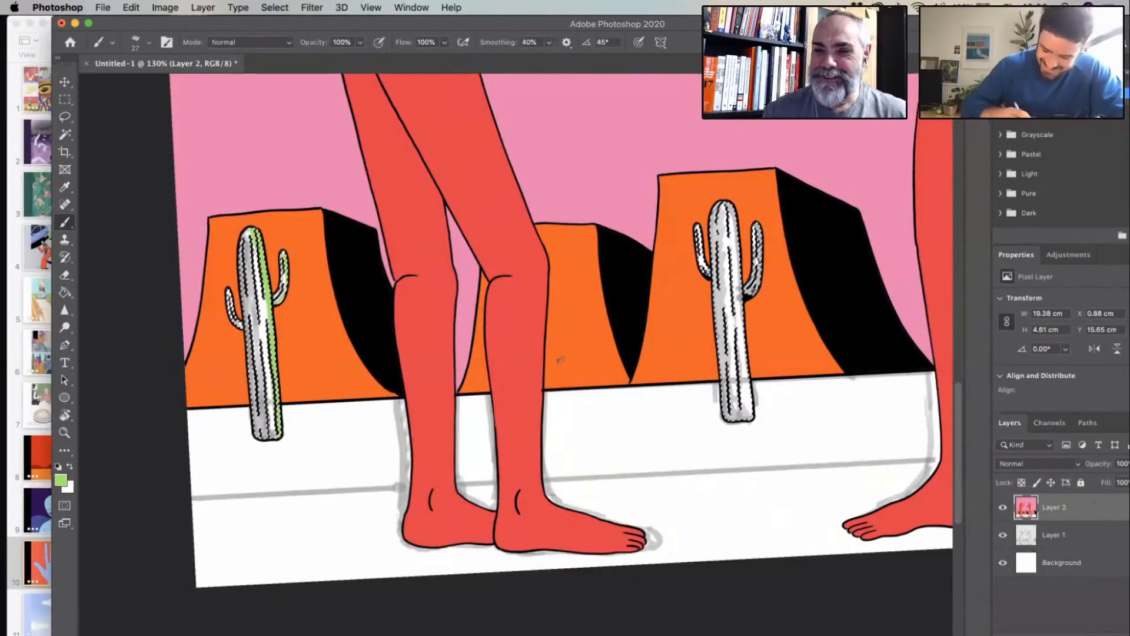
# - Paint the same light green highlight down the right side of the middle cactus and its right arm
pyautogui.hscroll(3, 386, 324)
pyautogui.scroll(1, 387, 325)
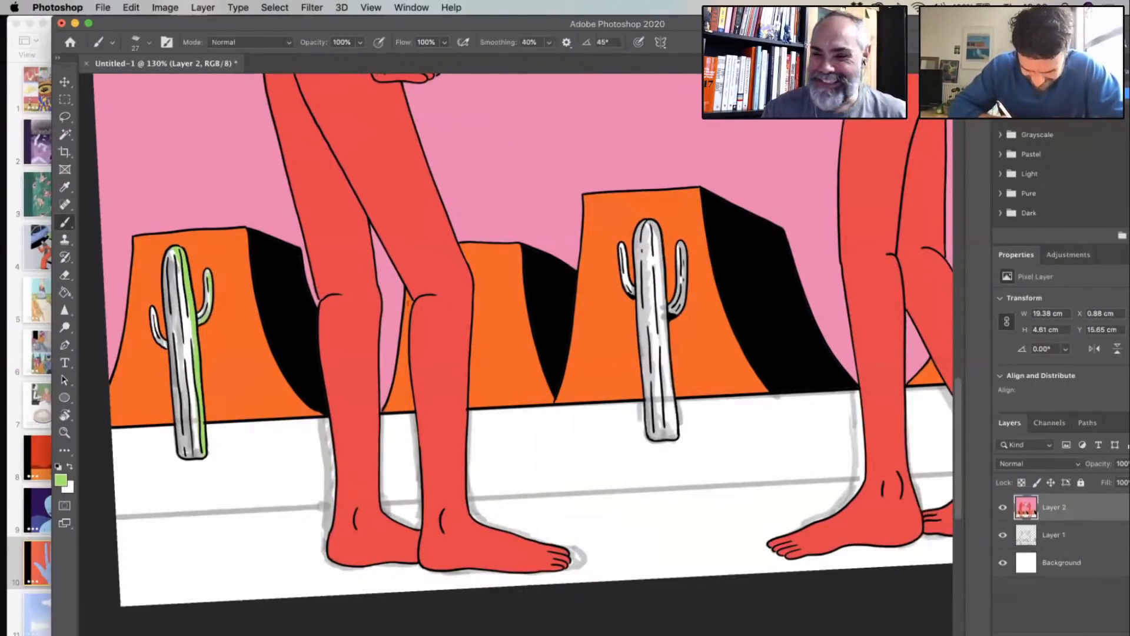
pyautogui.hscroll(-7, 387, 324)
pyautogui.scroll(2, 386, 325)
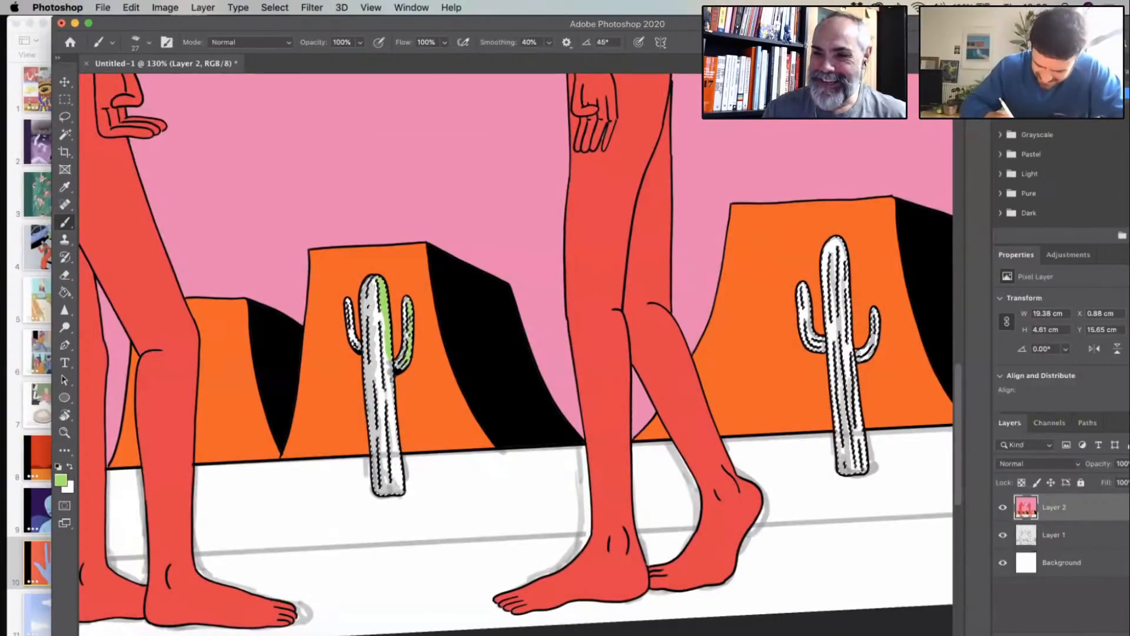
pyautogui.moveTo(389, 362); pyautogui.dragTo(402, 490)
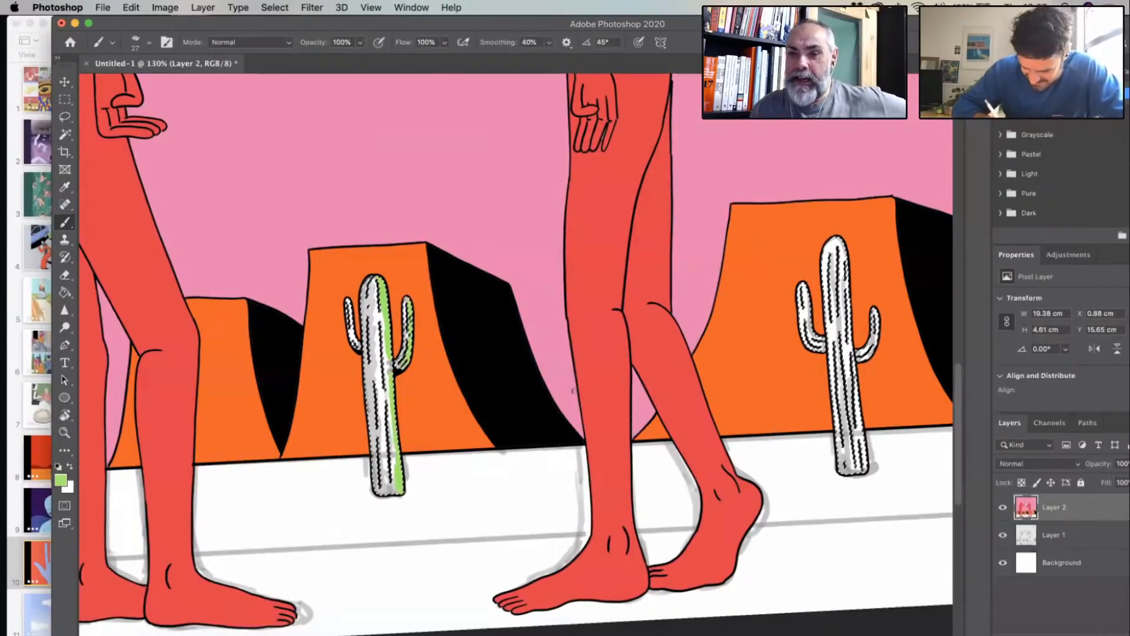
# - Paint a light green highlight along the right side of the rightmost cactus's trunk and right arm
pyautogui.moveTo(573, 390); pyautogui.dragTo(302, 464)
pyautogui.moveTo(566, 315); pyautogui.dragTo(579, 424)
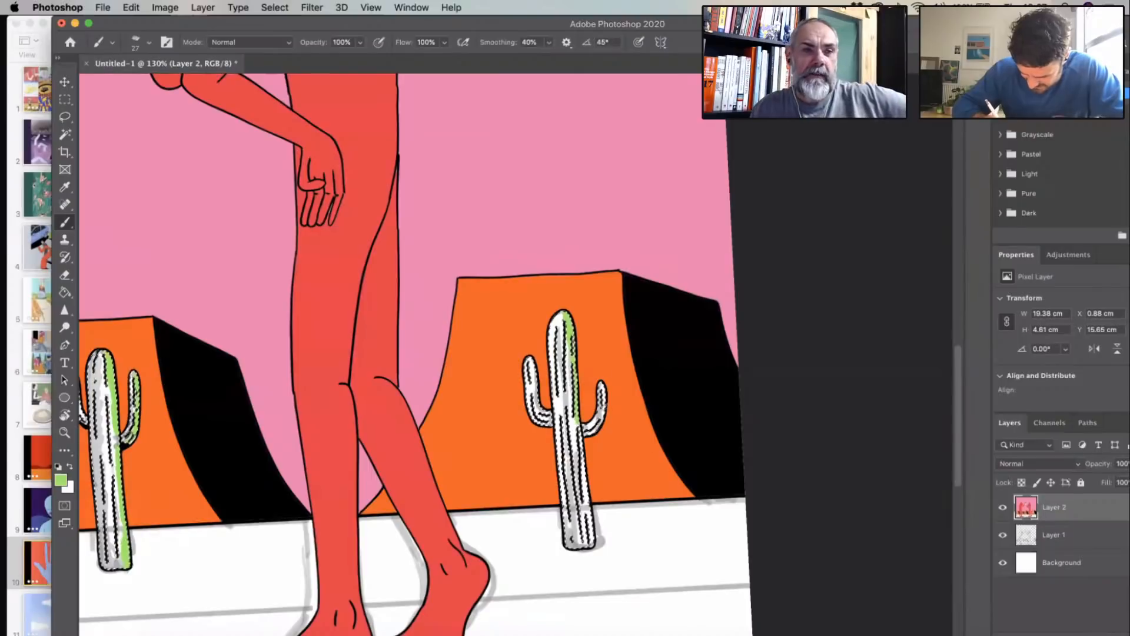
pyautogui.moveTo(601, 383); pyautogui.dragTo(603, 415)
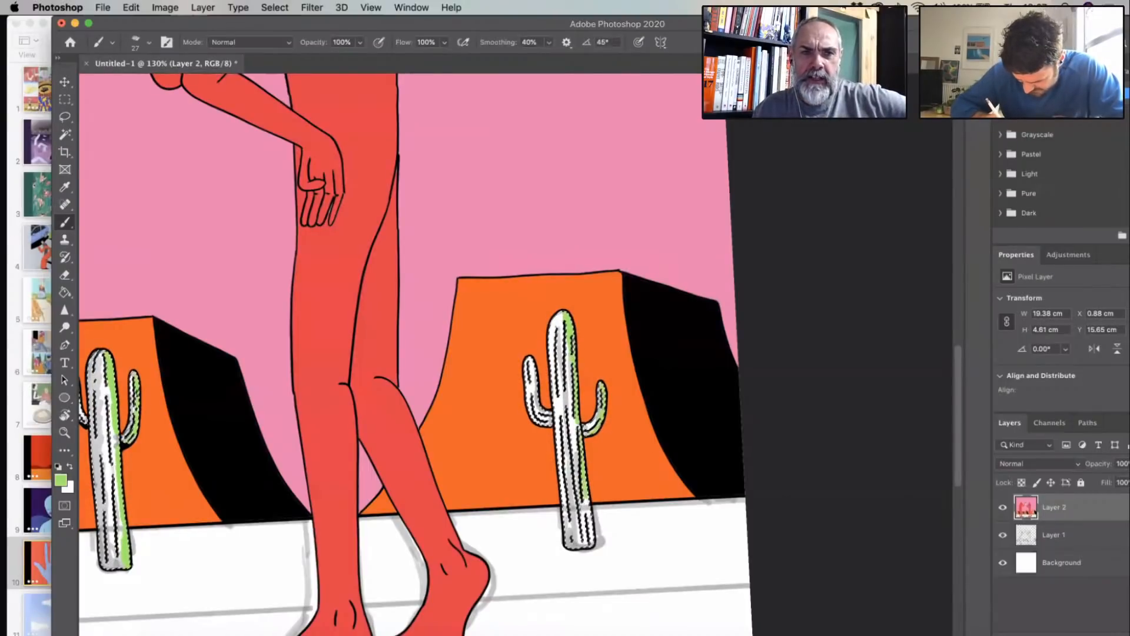
pyautogui.moveTo(586, 510); pyautogui.dragTo(590, 534)
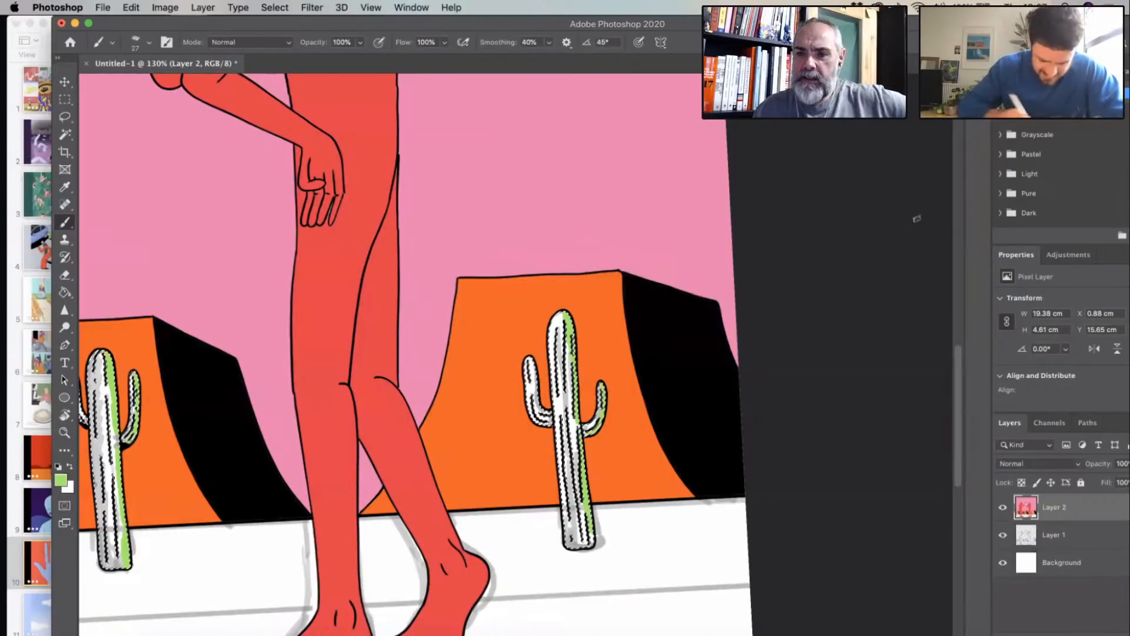
# - Choose a darker green as the foreground colour and fill the white areas of the rightmost cactus with it
pyautogui.click(61, 481)
pyautogui.click(767, 285)
pyautogui.click(949, 211)
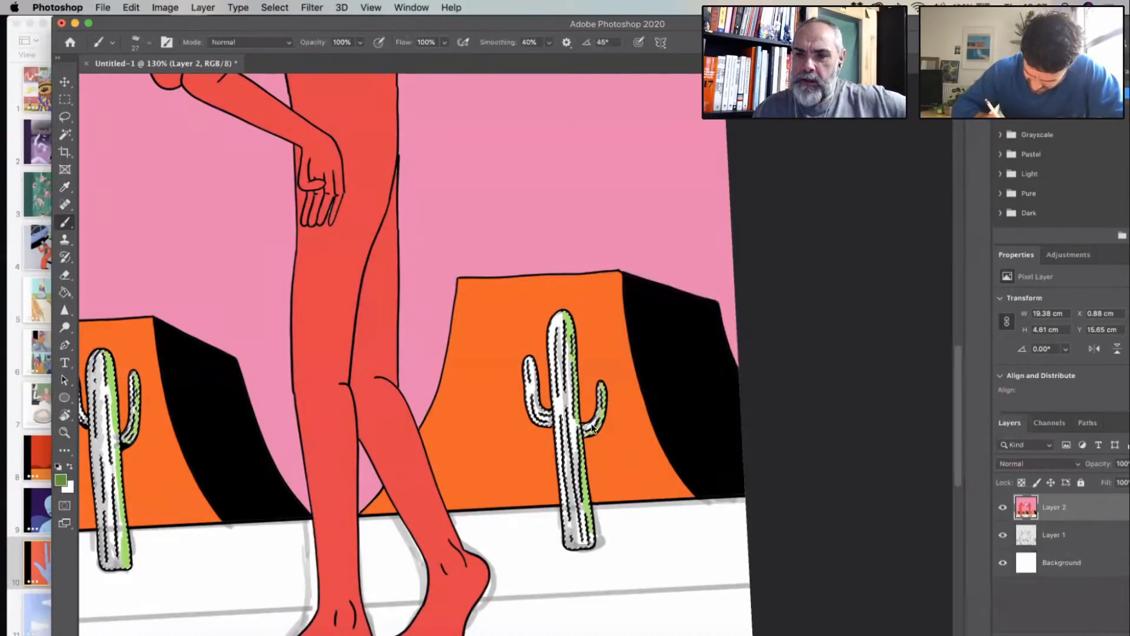
pyautogui.press('g')
pyautogui.click(599, 432)
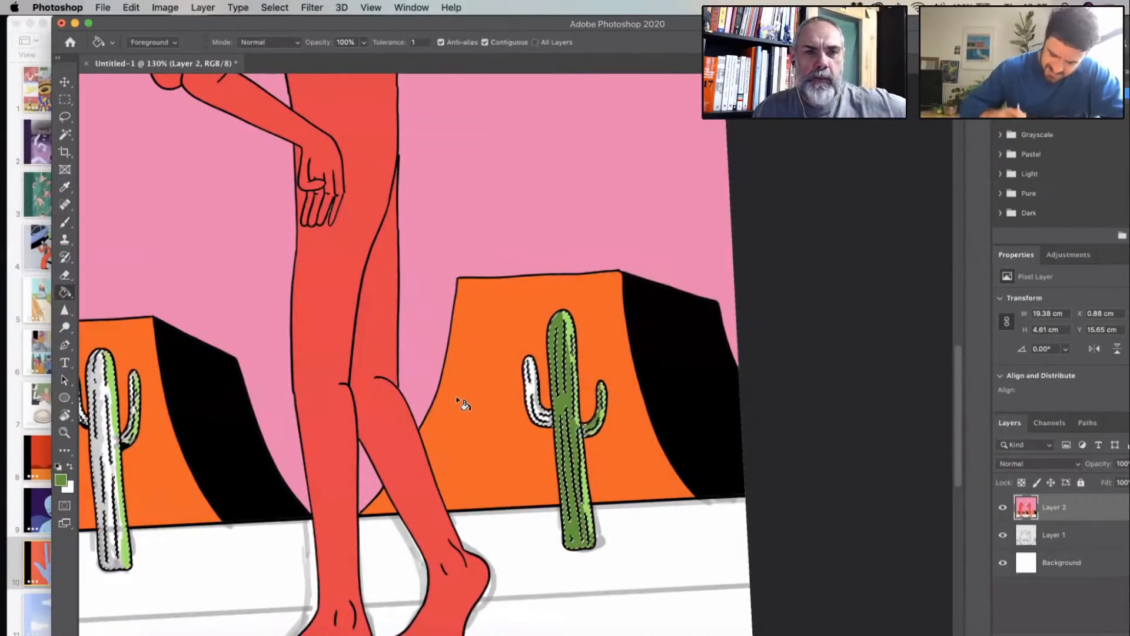
# - Fill the remaining white areas of the middle cactus with the same dark green and clear the selection
pyautogui.hscroll(-10, 400, 381)
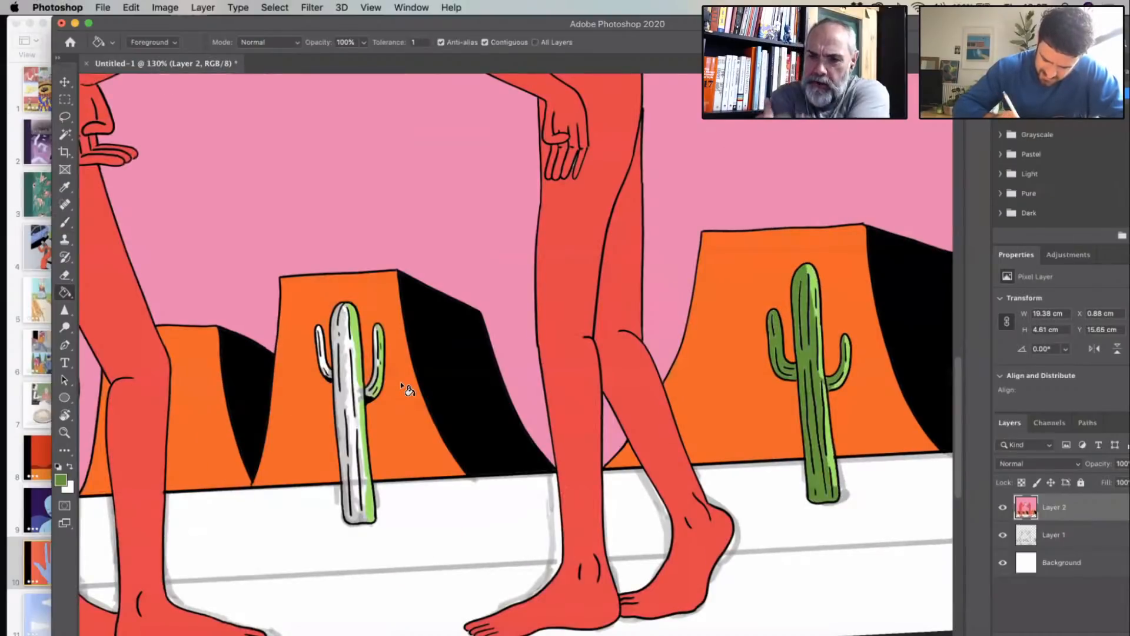
pyautogui.hscroll(-2, 400, 381)
pyautogui.click(402, 382)
pyautogui.click(430, 369)
pyautogui.press('super+d')
pyautogui.hscroll(-3, 268, 390)
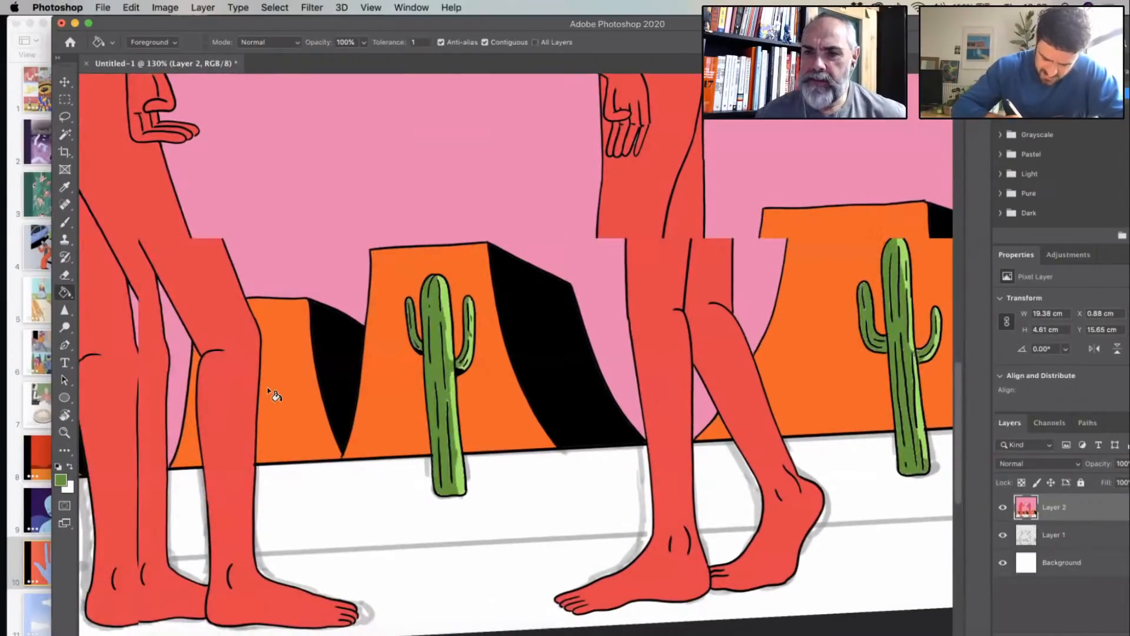
# - Clear the selection around the green cactus areas and look over the whole drawing
pyautogui.hscroll(-15, 274, 394)
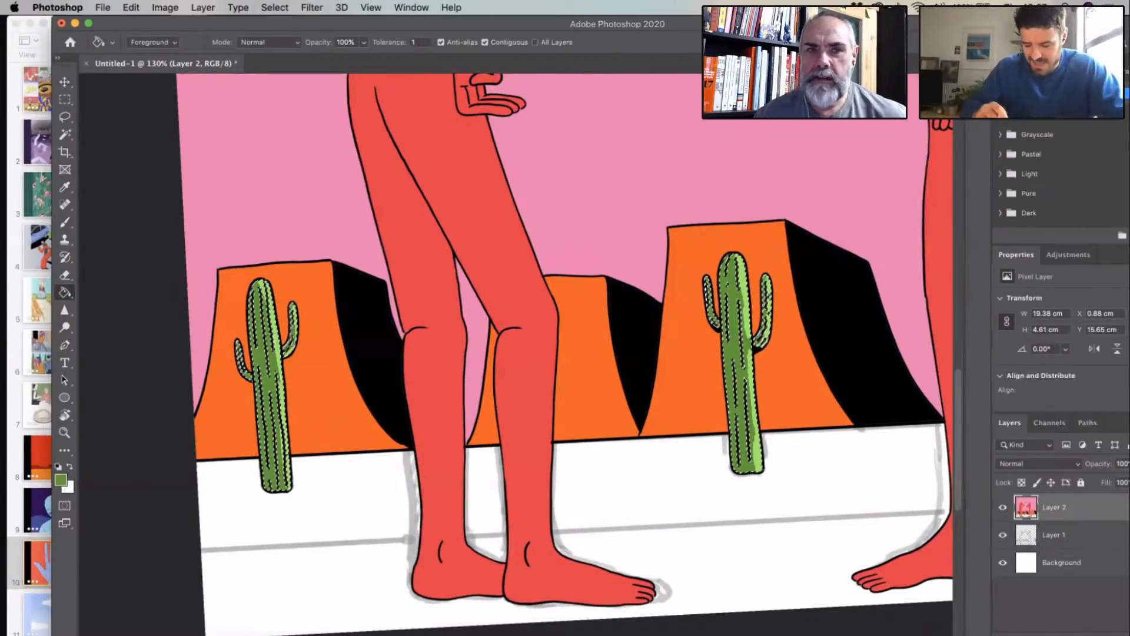
pyautogui.press('super+0')
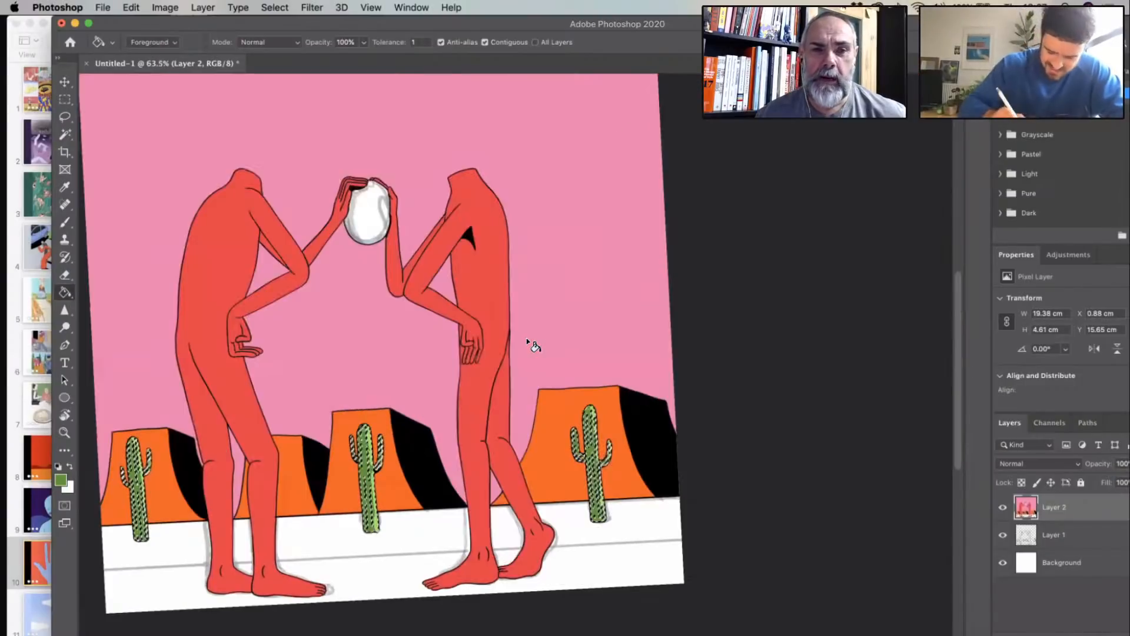
pyautogui.scroll(5, 526, 338)
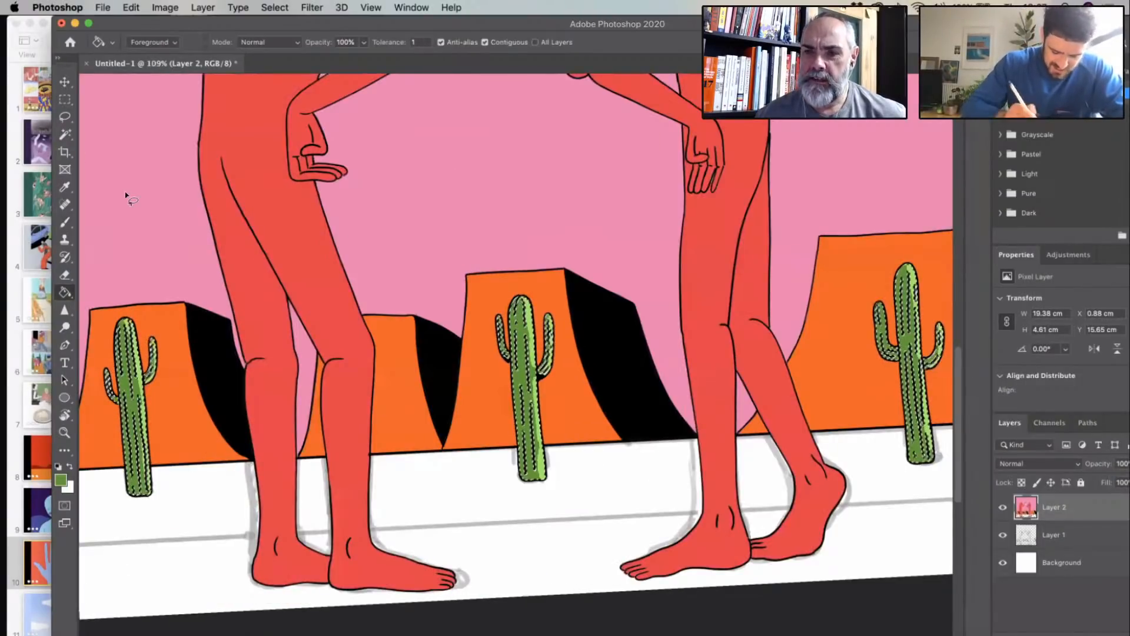
pyautogui.press('l')
pyautogui.press('super+d')
pyautogui.scroll(4, 382, 357)
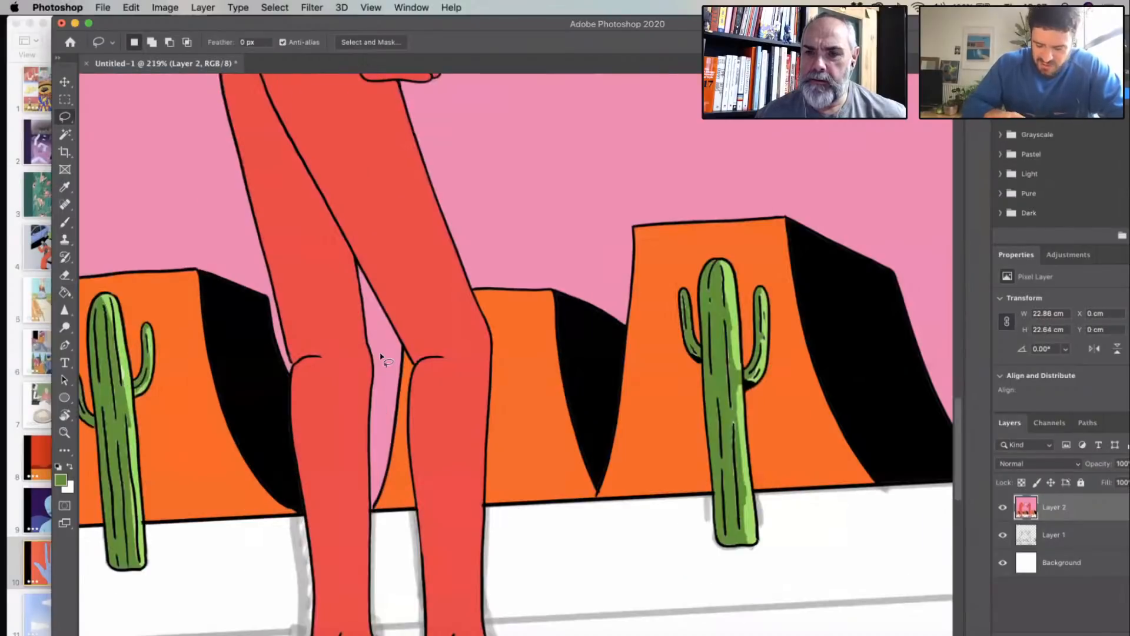
pyautogui.scroll(-4, 445, 419)
pyautogui.scroll(-3, 445, 422)
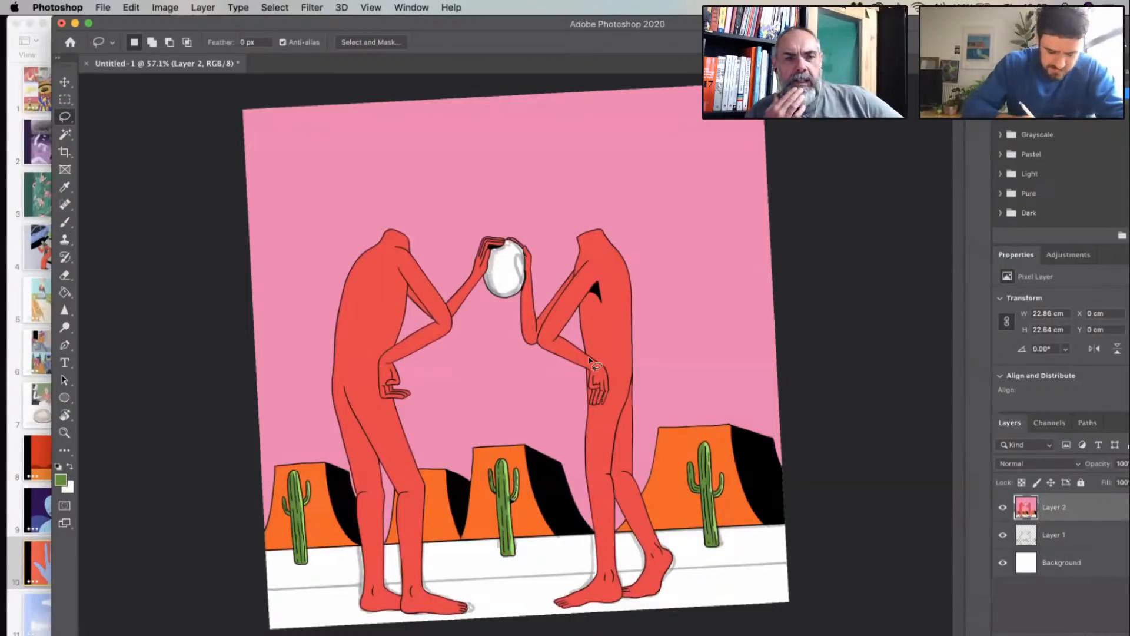
# - Sample the orange of the mesa and change the foreground colour to the dark red a73737
pyautogui.scroll(-1, 589, 357)
pyautogui.click(65, 187)
pyautogui.click(331, 511)
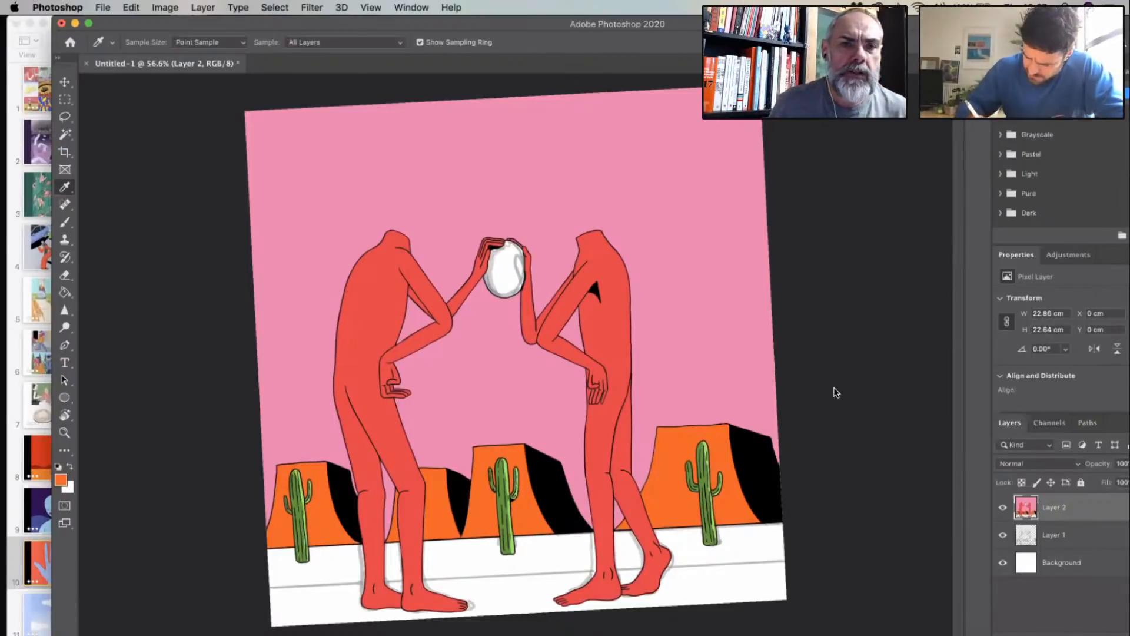
pyautogui.click(61, 480)
pyautogui.click(835, 388)
pyautogui.click(749, 244)
pyautogui.click(759, 278)
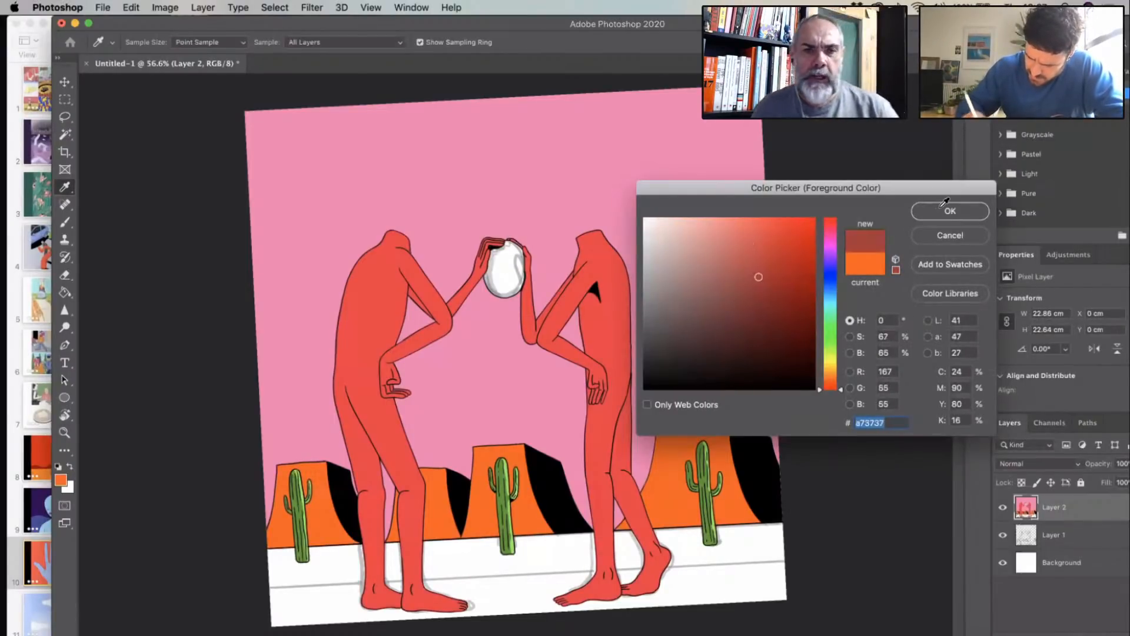
pyautogui.click(945, 208)
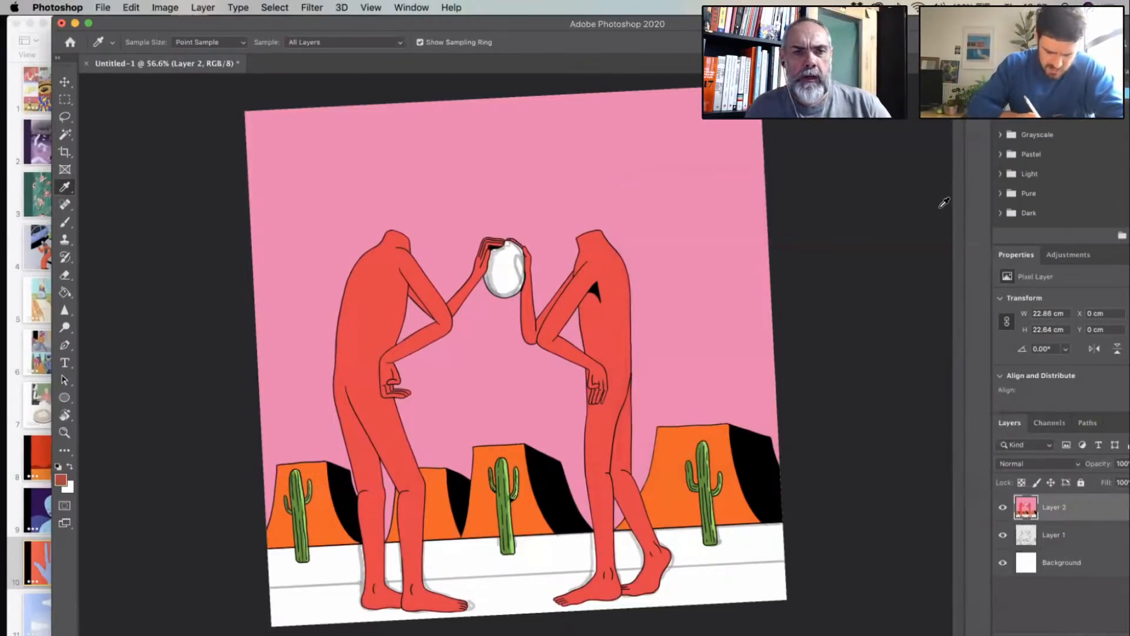
# - Try to fill the white ground with the dark red using the Paint Bucket
pyautogui.click(65, 292)
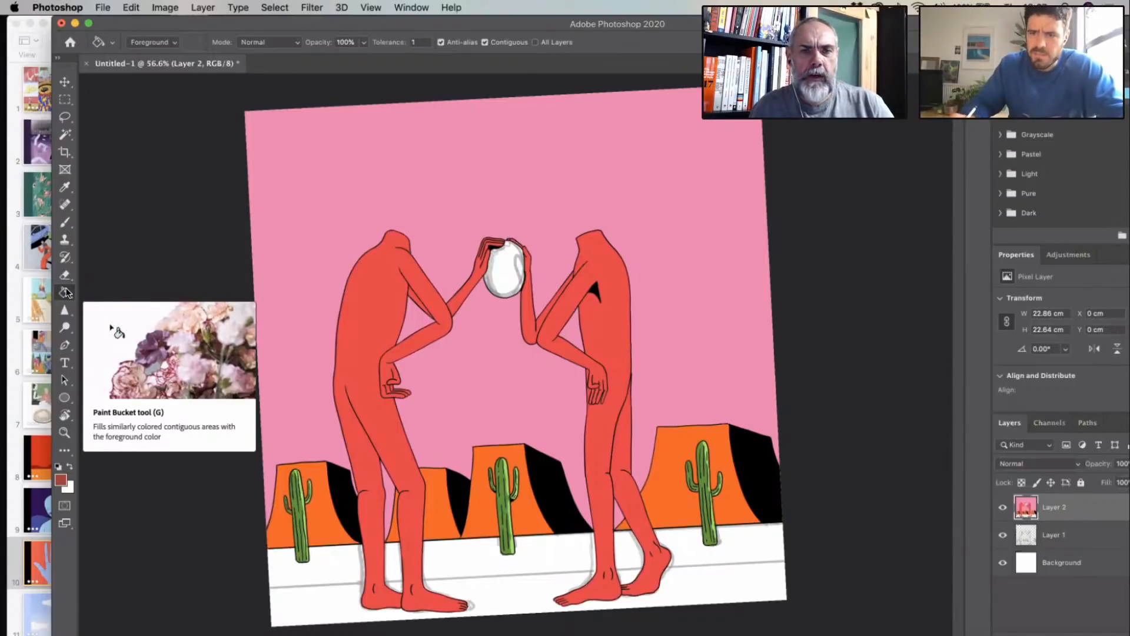
pyautogui.click(348, 563)
pyautogui.press('super+z')
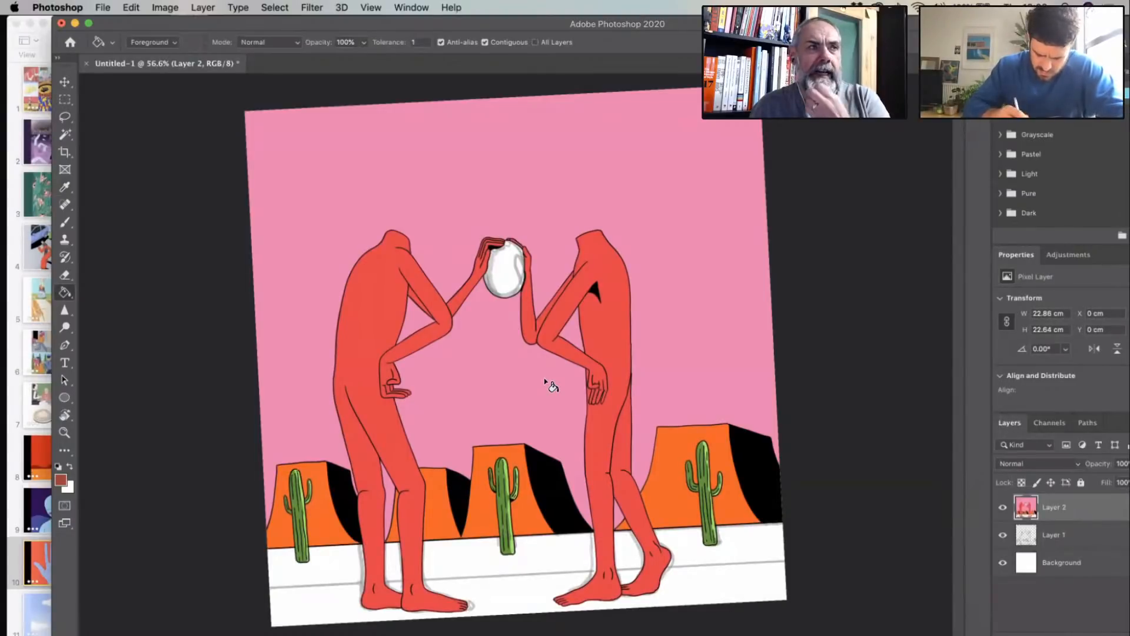
# - Select the white ground with the Magic Wand, fill it with the dark red and clear the selection
pyautogui.click(63, 137)
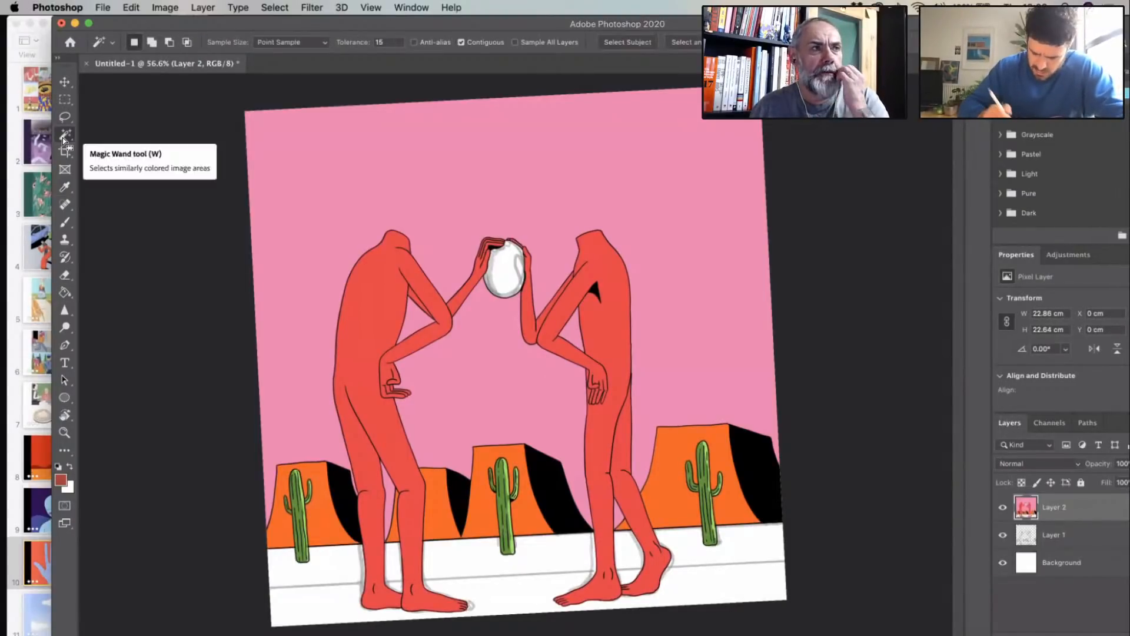
pyautogui.click(68, 291)
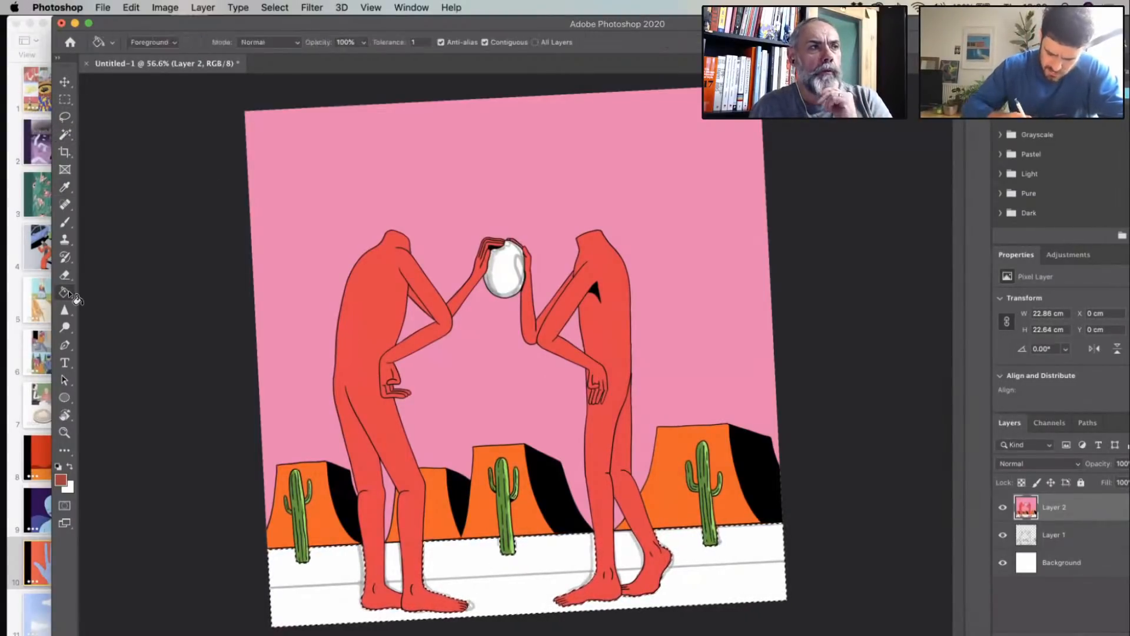
pyautogui.hotkey('alt', 'BackSpace')
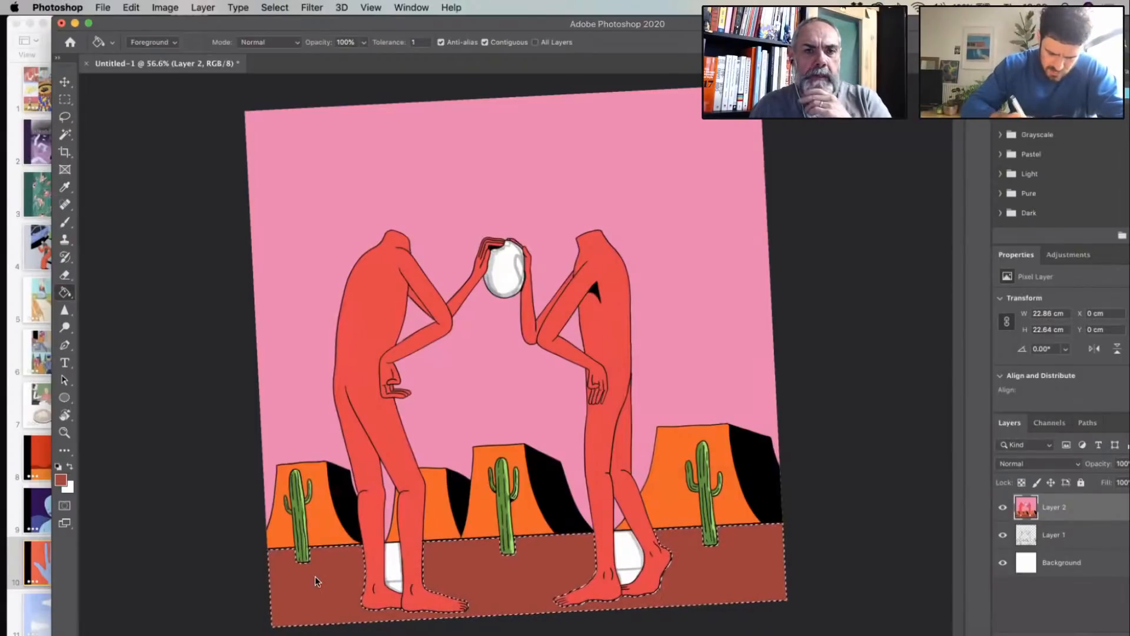
pyautogui.click(64, 116)
# - Select the white gaps between both figures' lower legs, fill them with the same dark red and deselect
pyautogui.click(65, 134)
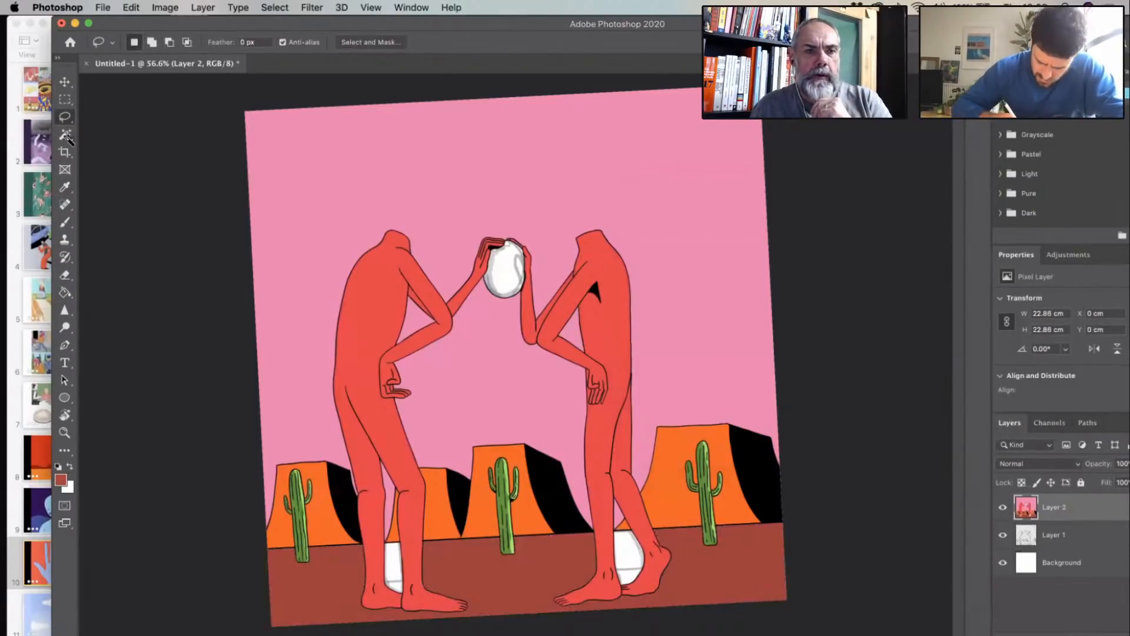
pyautogui.click(398, 570)
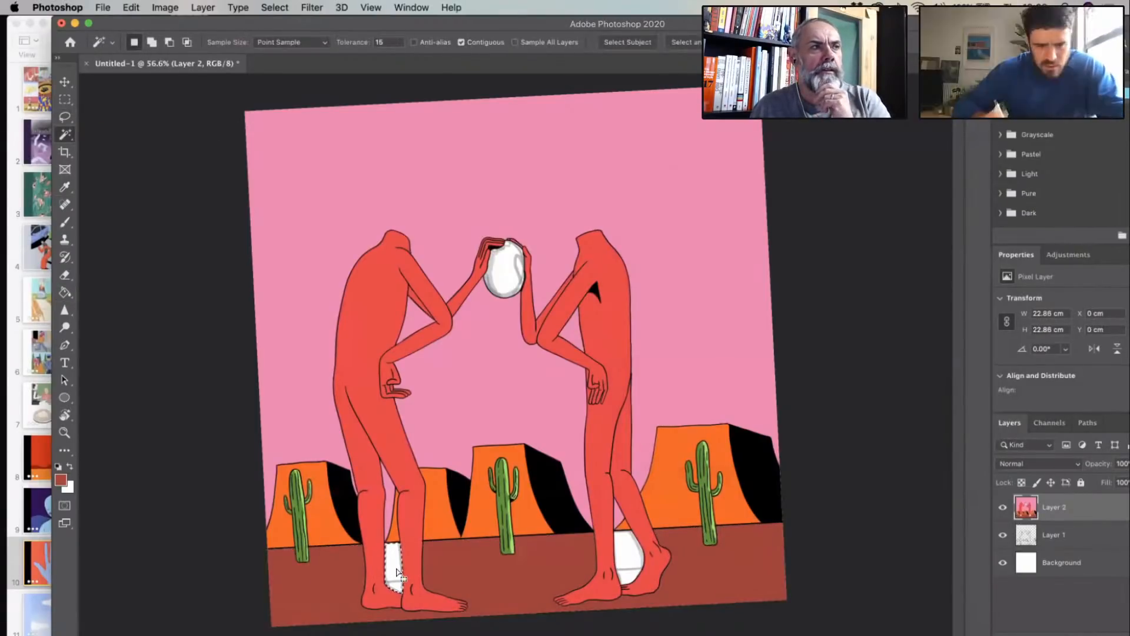
pyautogui.keyDown('shift'); pyautogui.click(631, 566); pyautogui.keyUp('shift')
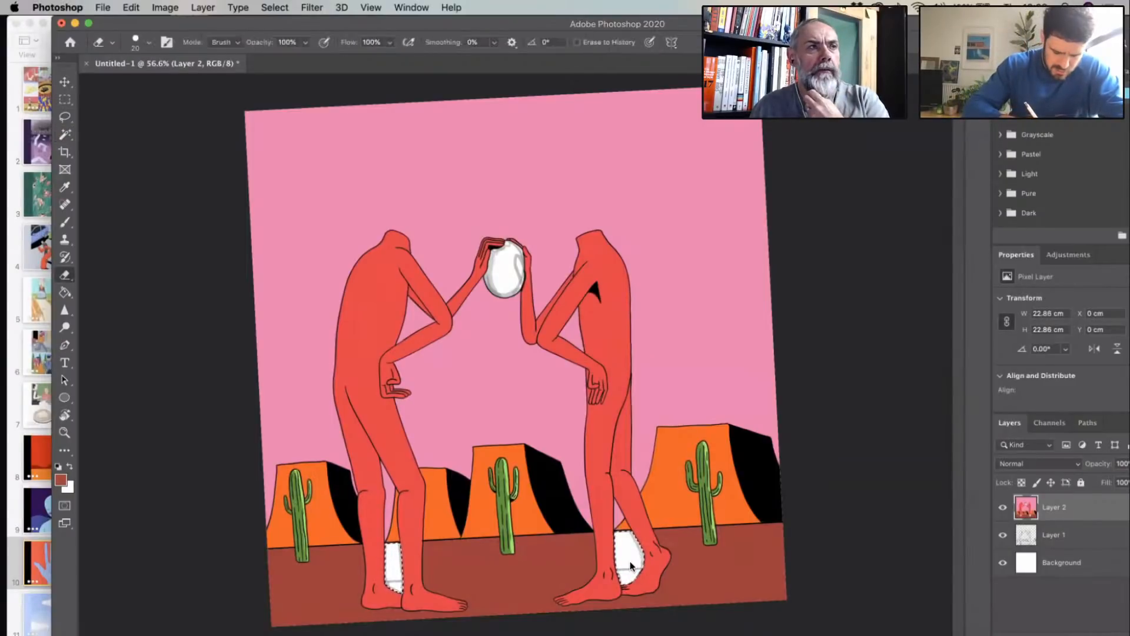
pyautogui.press('g')
pyautogui.click(393, 560)
pyautogui.click(625, 557)
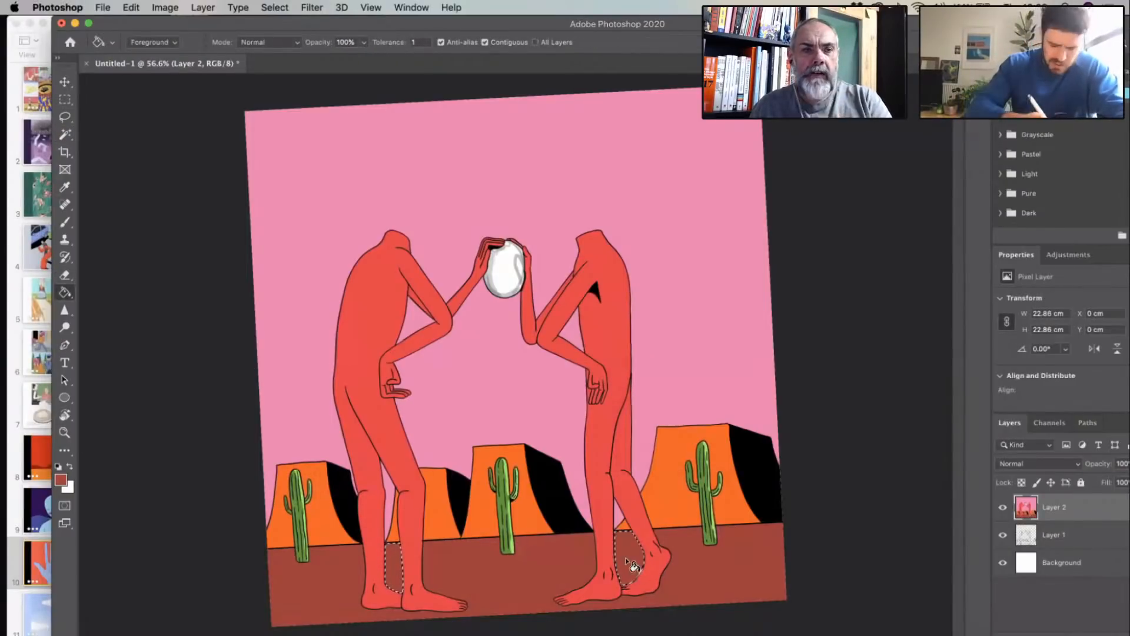
pyautogui.press('super+d')
pyautogui.press('l')
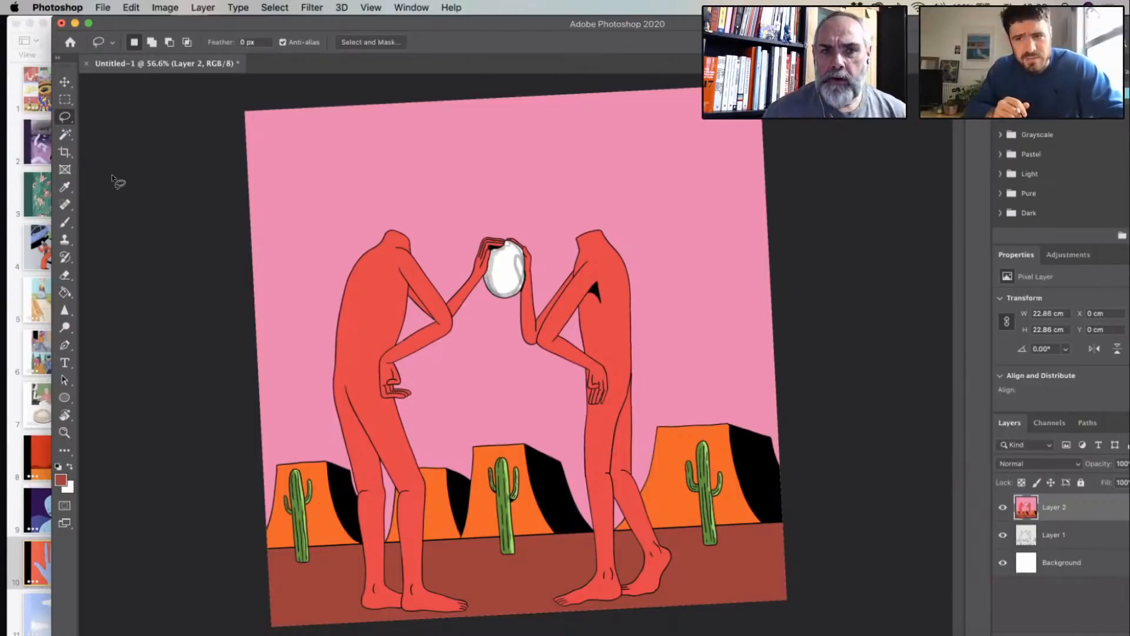
# - Select the red bodies of both figures and the left figure's raised forearm with the Magic Wand
pyautogui.click(64, 150)
pyautogui.click(65, 133)
pyautogui.click(394, 306)
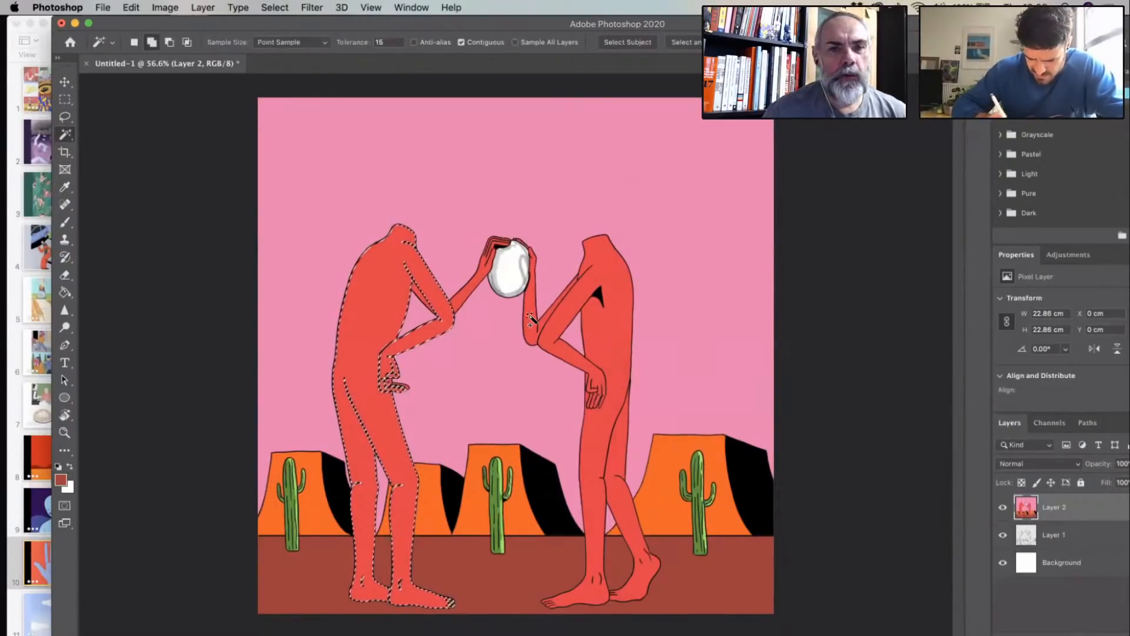
pyautogui.keyDown('shift'); pyautogui.click(610, 328); pyautogui.keyUp('shift')
pyautogui.keyDown('shift'); pyautogui.click(475, 287); pyautogui.keyUp('shift')
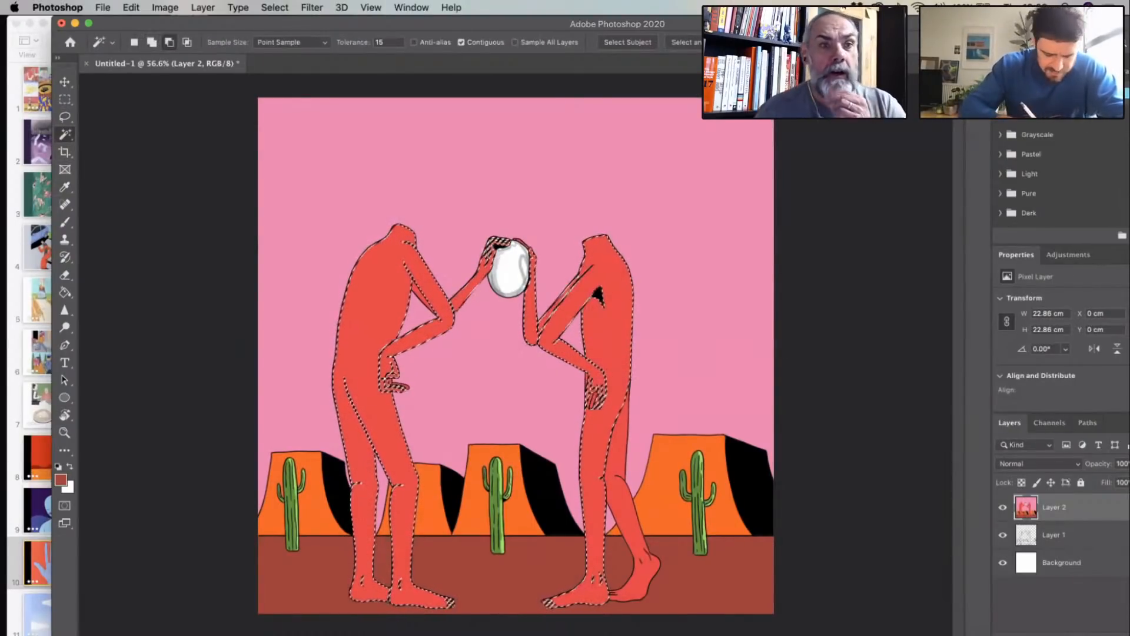
# - Sample the red of the bodies and set the foreground colour to the lighter red fe6d7c
pyautogui.scroll(5, 276, 279)
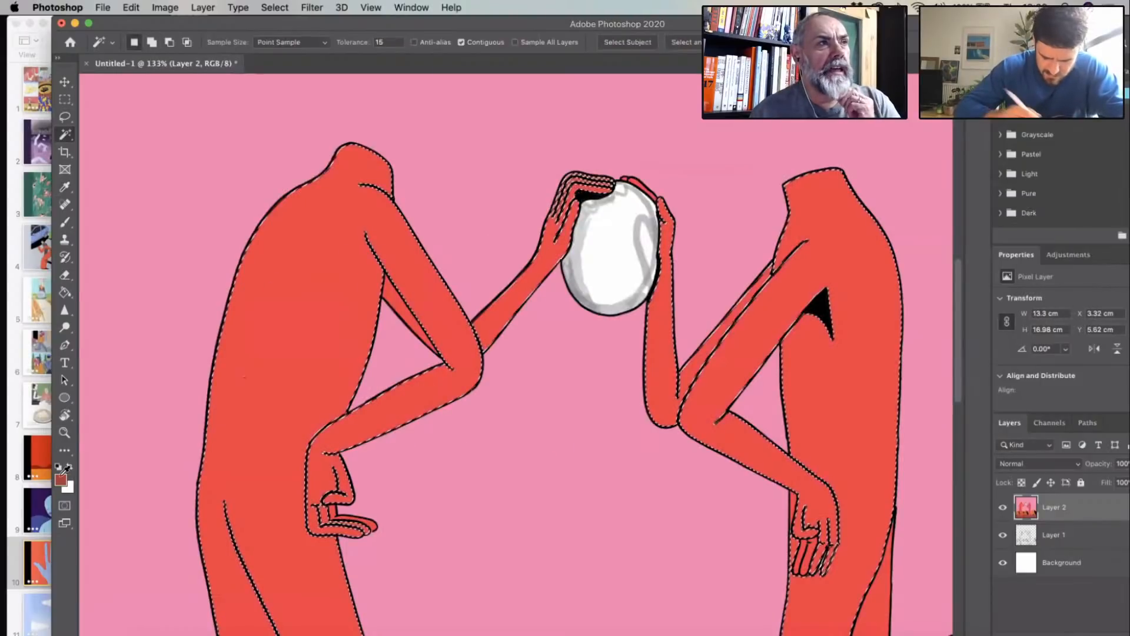
pyautogui.click(65, 187)
pyautogui.click(61, 479)
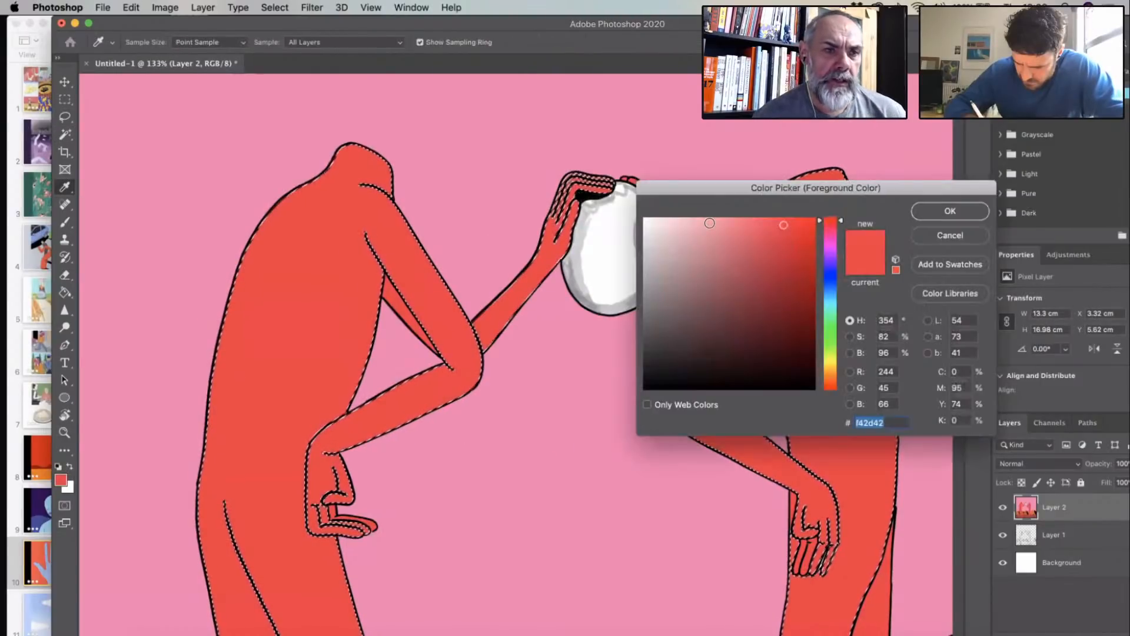
pyautogui.click(711, 222)
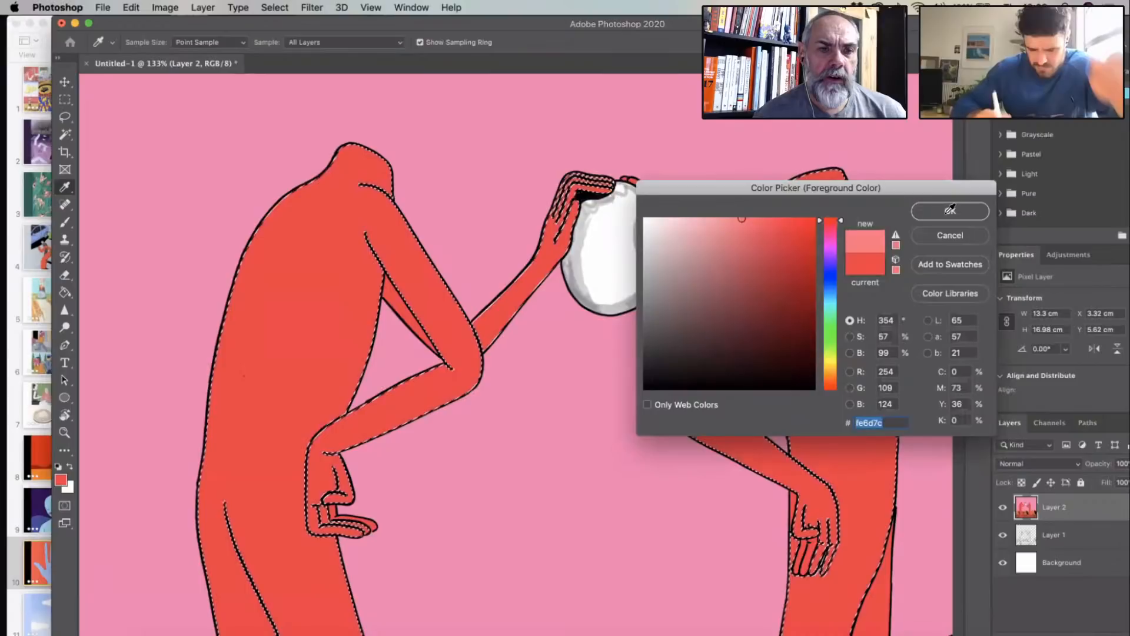
# - Brush a light red highlight down the outer edge of the left figure's upper arm, from shoulder towards elbow
pyautogui.click(62, 221)
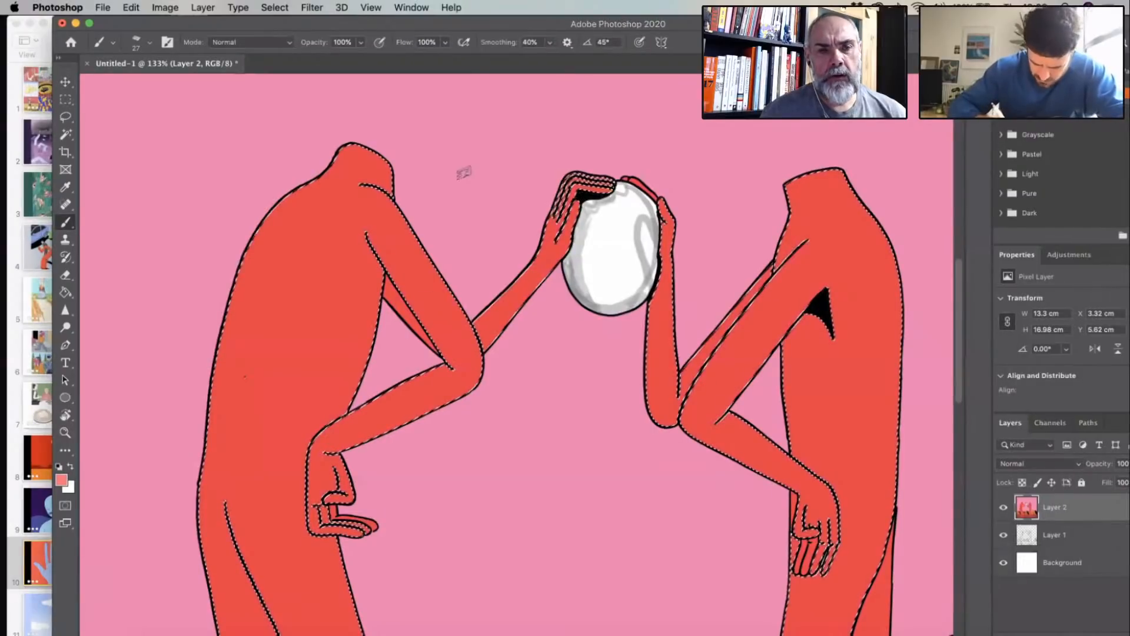
pyautogui.scroll(3, 461, 171)
pyautogui.moveTo(446, 148)
pyautogui.mouseDown()
pyautogui.moveTo(492, 275)
pyautogui.moveTo(501, 450)
pyautogui.mouseUp()
# - Select only the left figure's body and paint the light red highlight around its elbow and along its neck's right edge
pyautogui.press('w')
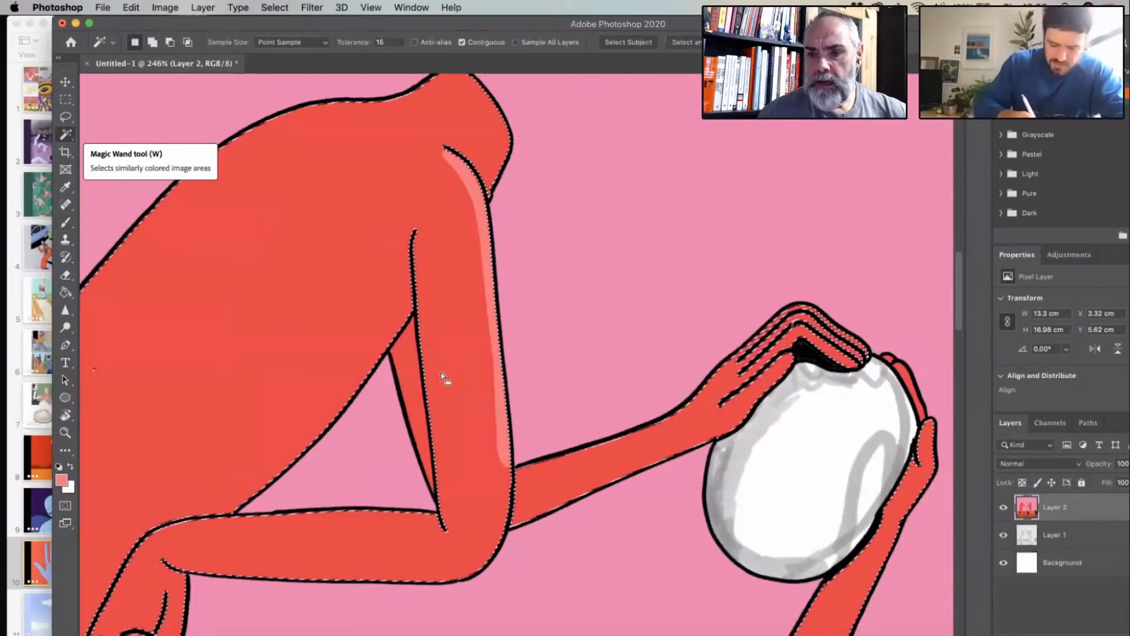
pyautogui.click(66, 223)
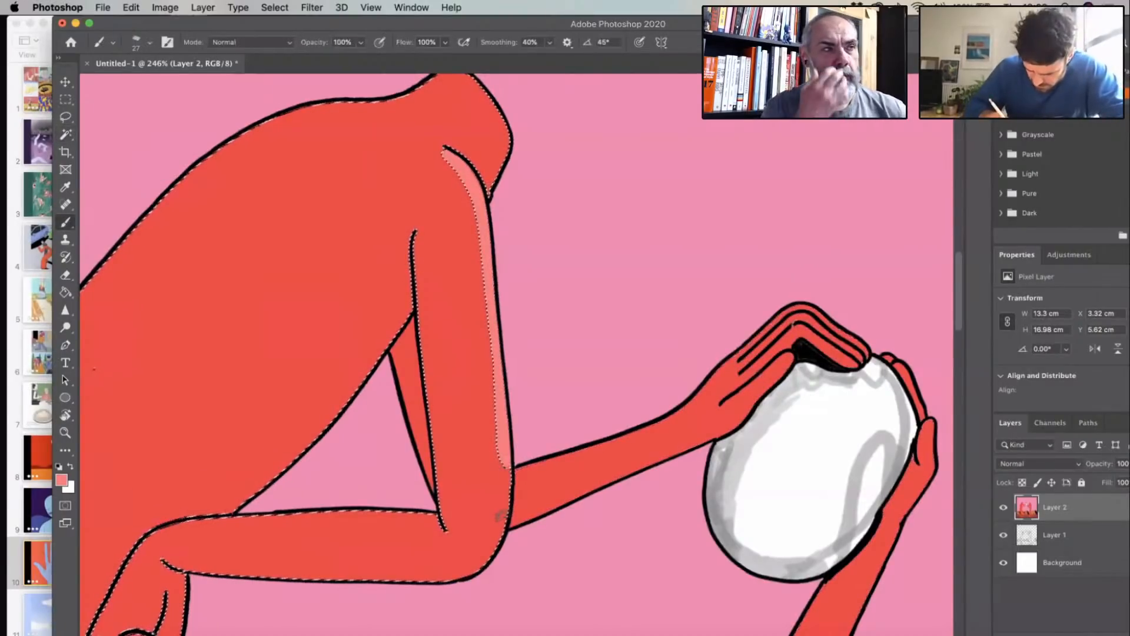
pyautogui.moveTo(504, 488); pyautogui.dragTo(465, 588)
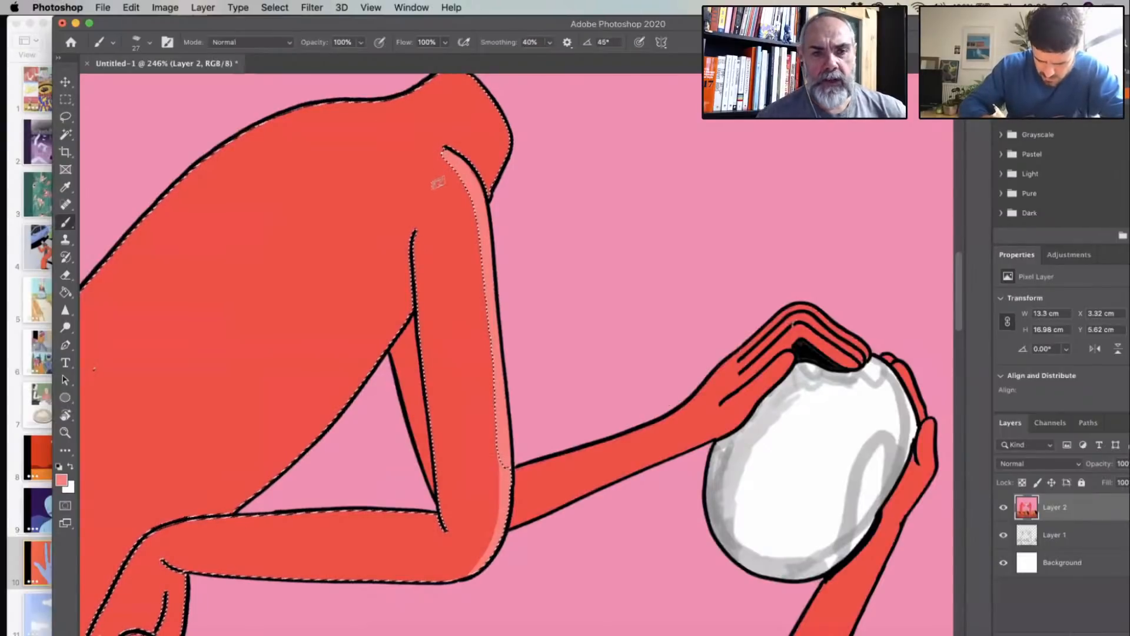
pyautogui.scroll(-1, 439, 183)
pyautogui.moveTo(381, 124); pyautogui.dragTo(439, 223)
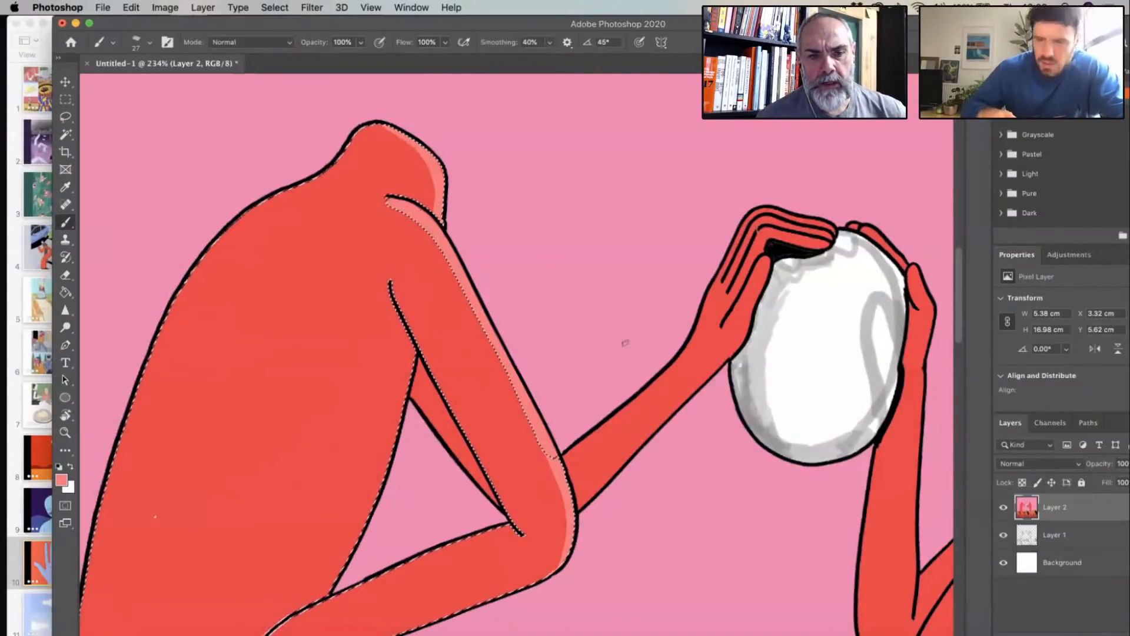
# - Paint the light red highlight down the right edge of the left figure's front leg, from thigh to ankle
pyautogui.scroll(-3, 625, 342)
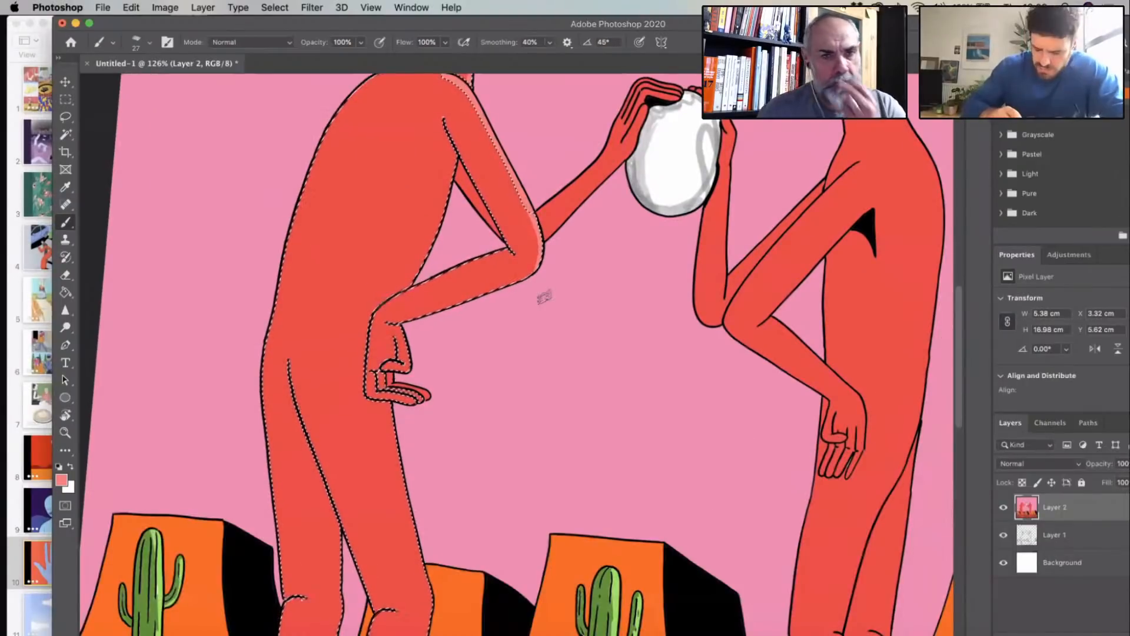
pyautogui.scroll(3, 544, 297)
pyautogui.press('r')
pyautogui.moveTo(436, 318); pyautogui.dragTo(417, 351)
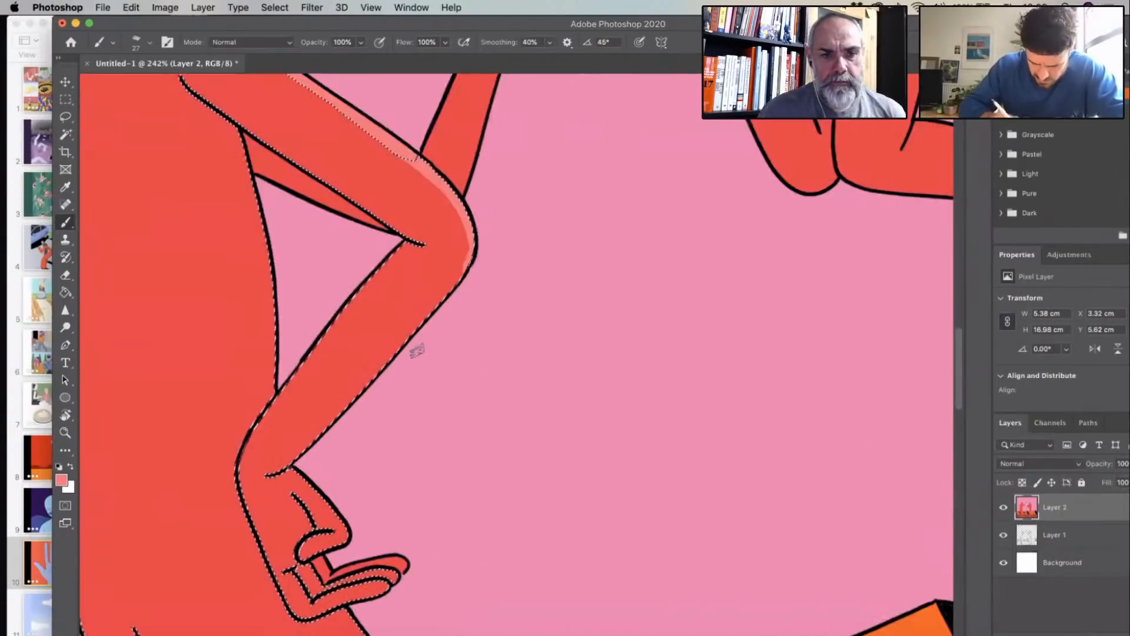
pyautogui.scroll(-3, 497, 376)
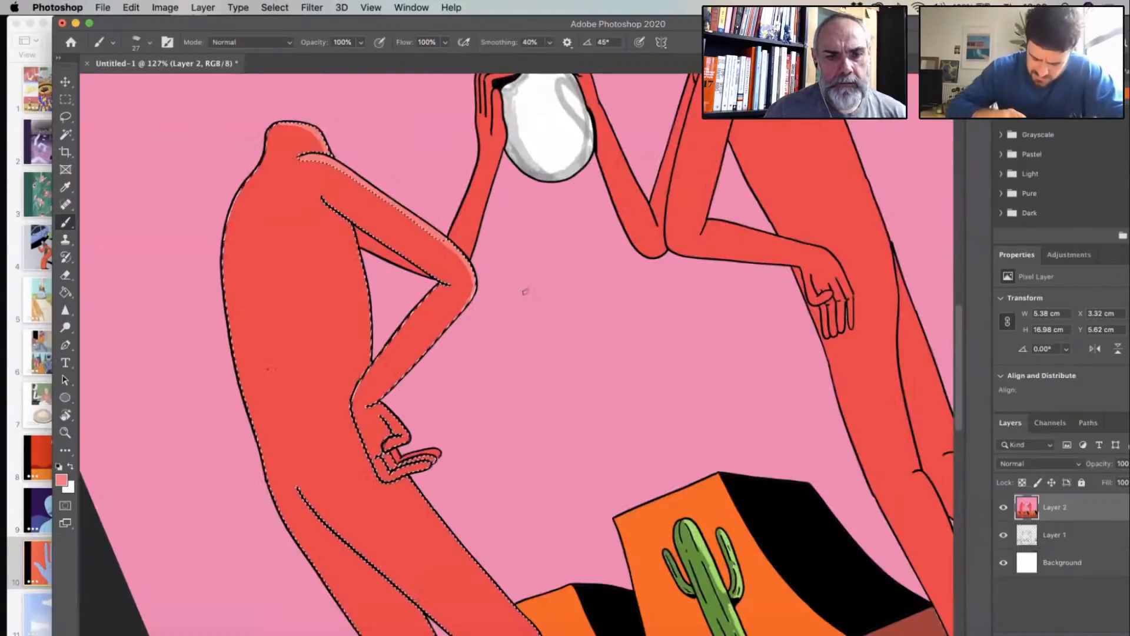
pyautogui.hotkey('ctrl', 'd')
pyautogui.scroll(-2, 488, 256)
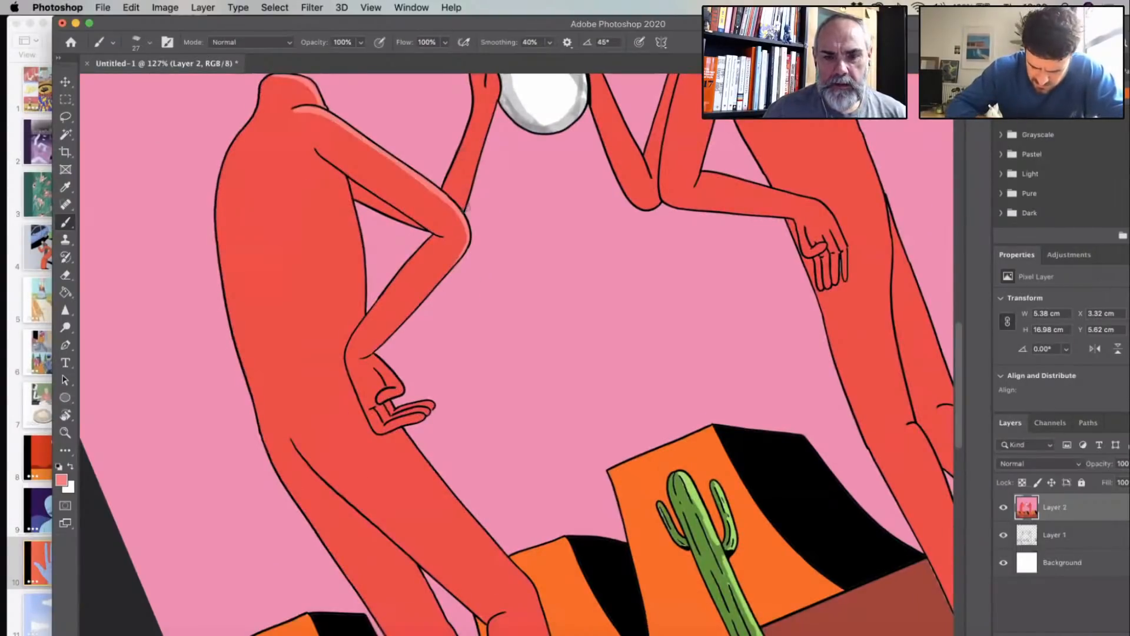
pyautogui.scroll(-5, 471, 253)
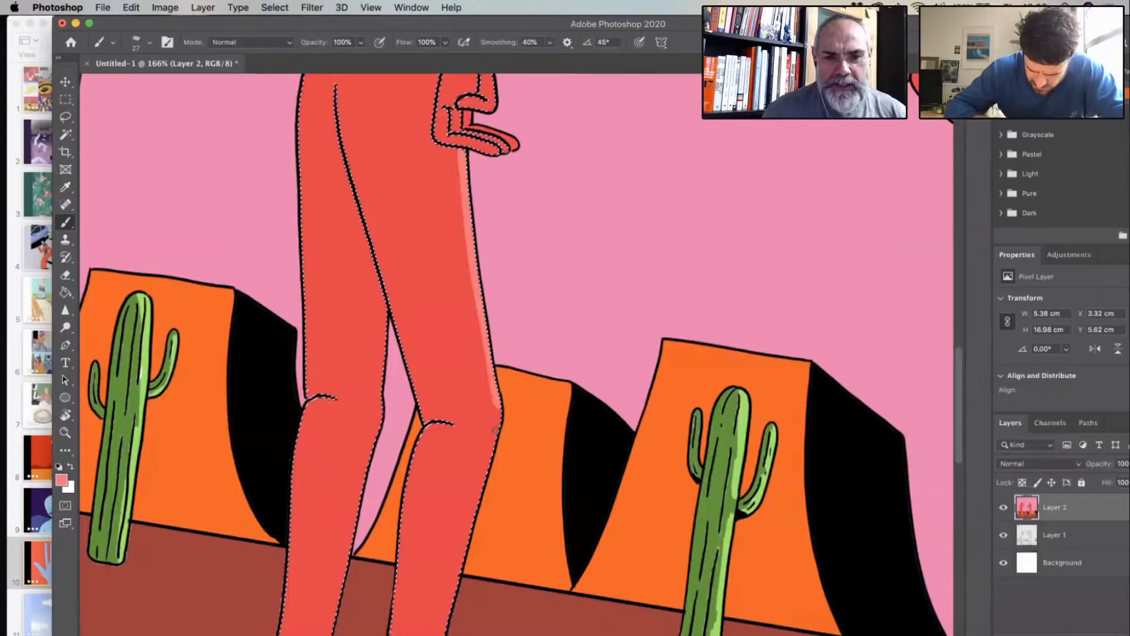
pyautogui.scroll(-6, 541, 380)
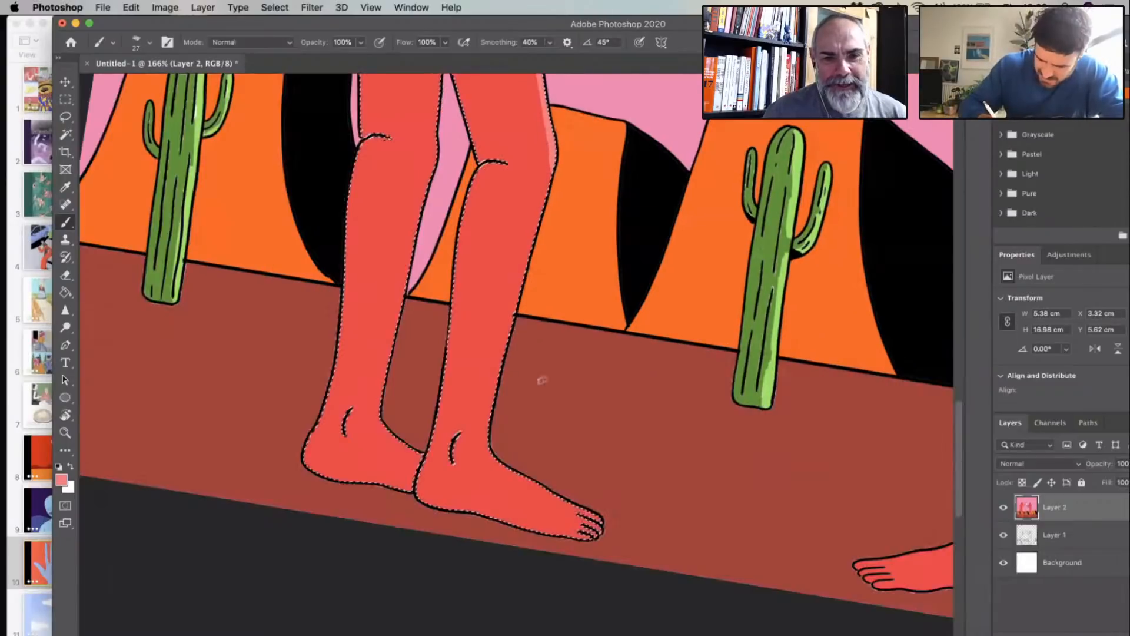
pyautogui.moveTo(501, 353); pyautogui.dragTo(482, 458)
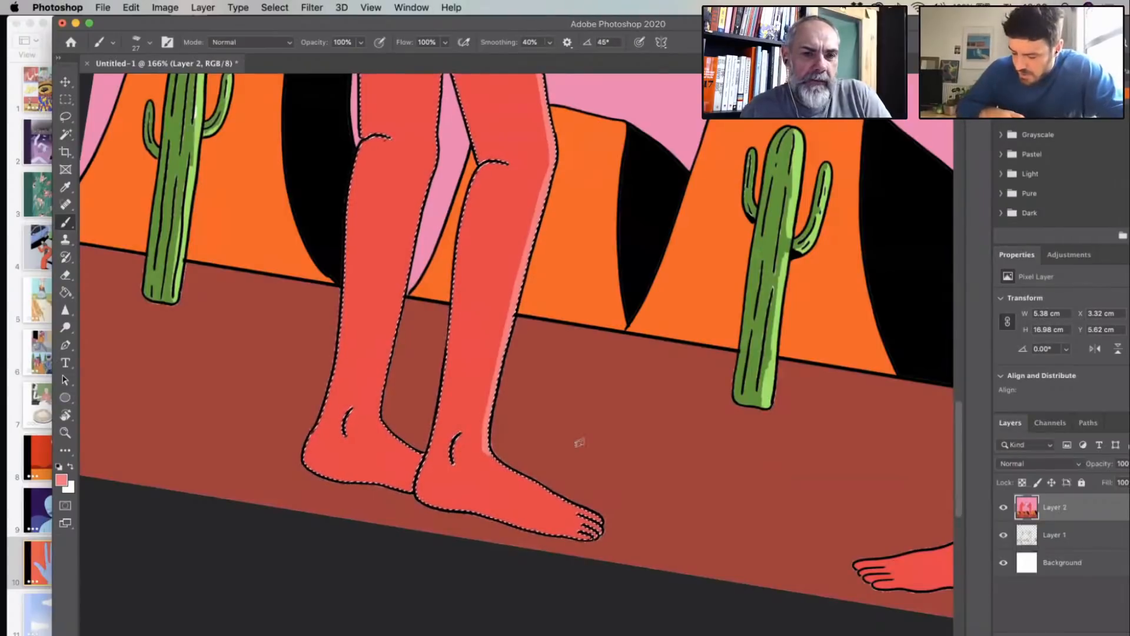
# - Examine the light red highlights on the left figure from foot to neck and compare them with the unshaded right figure
pyautogui.hscroll(6, 580, 442)
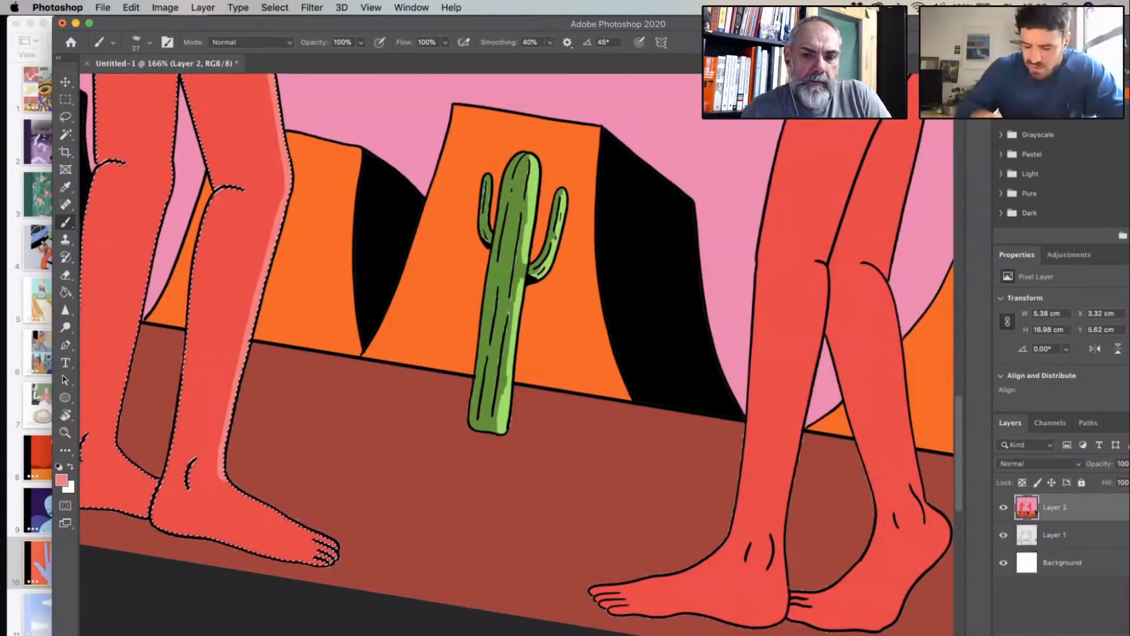
pyautogui.scroll(-3, 743, 349)
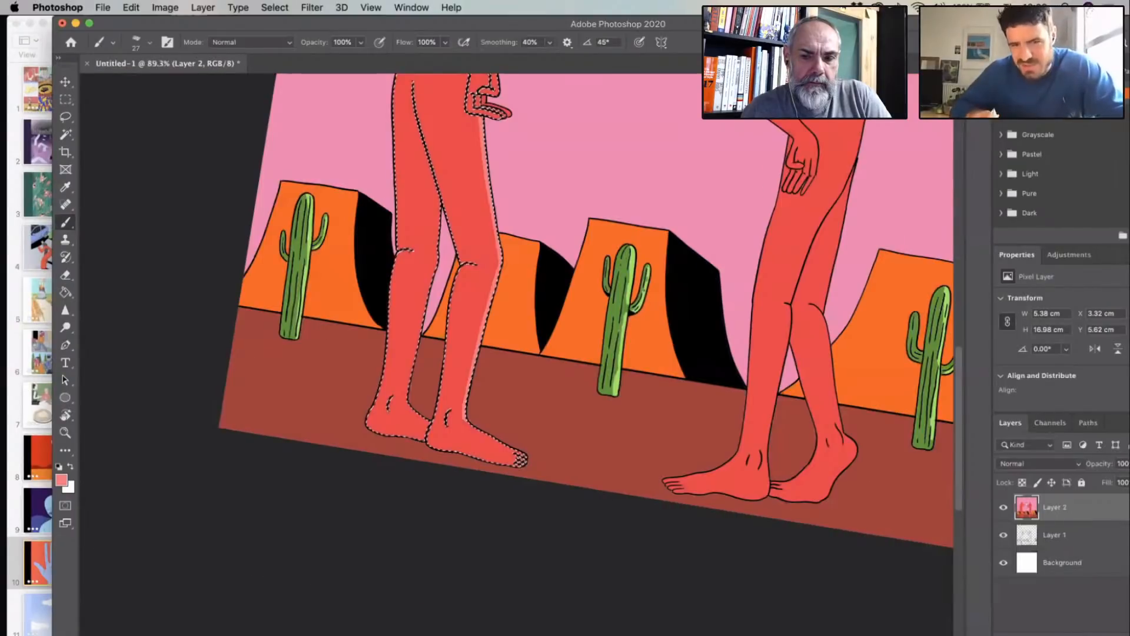
pyautogui.moveTo(832, 389); pyautogui.dragTo(832, 319)
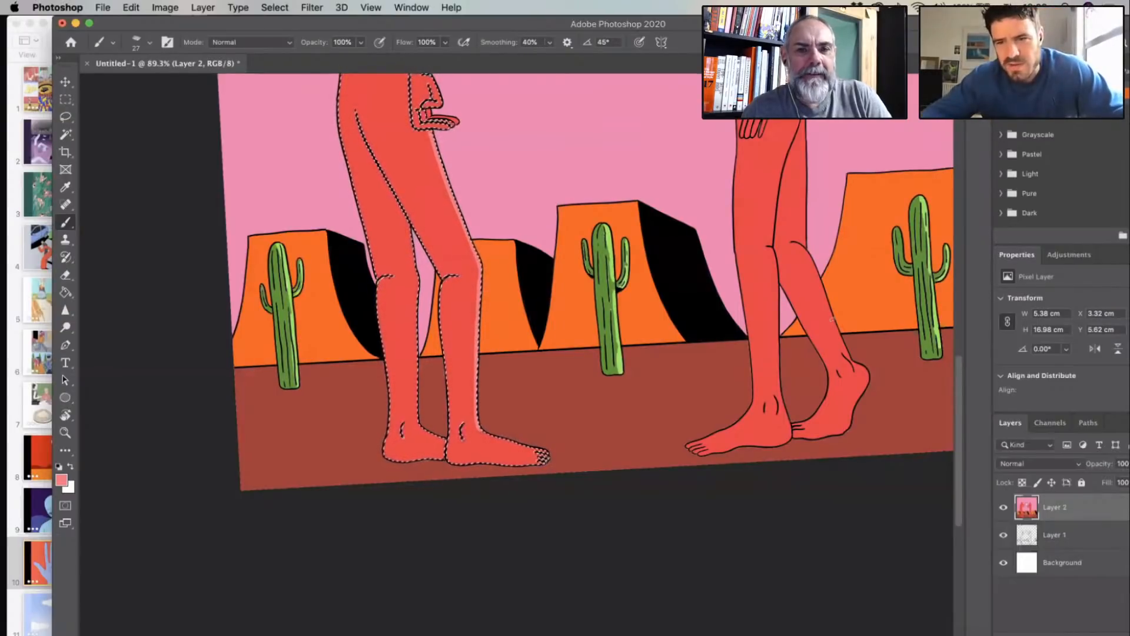
pyautogui.scroll(1, 832, 318)
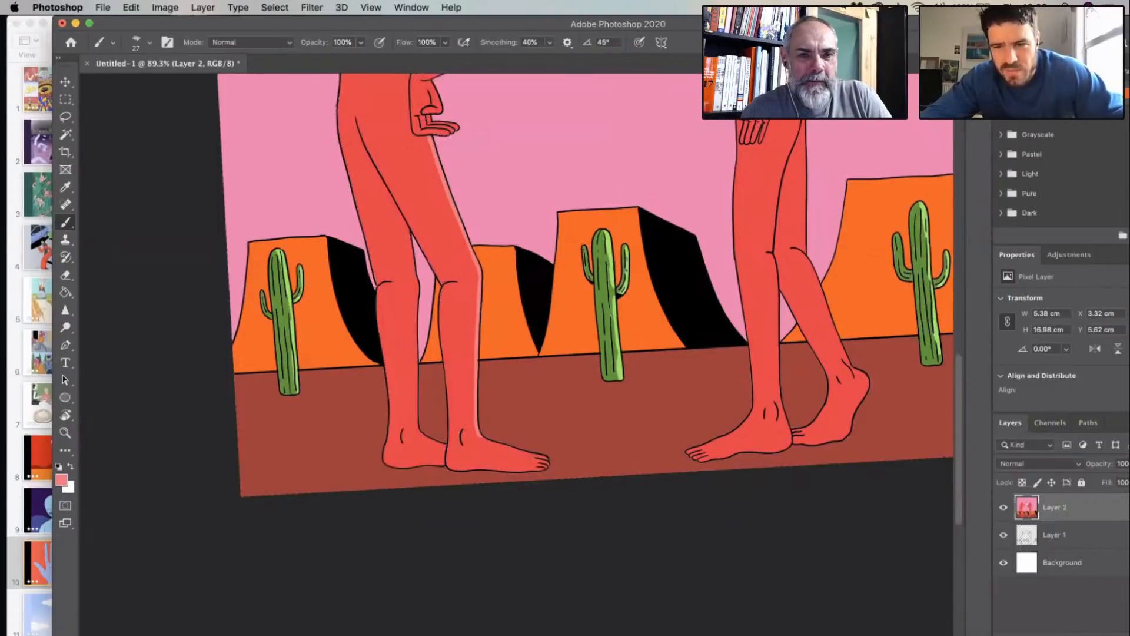
pyautogui.scroll(10, 832, 318)
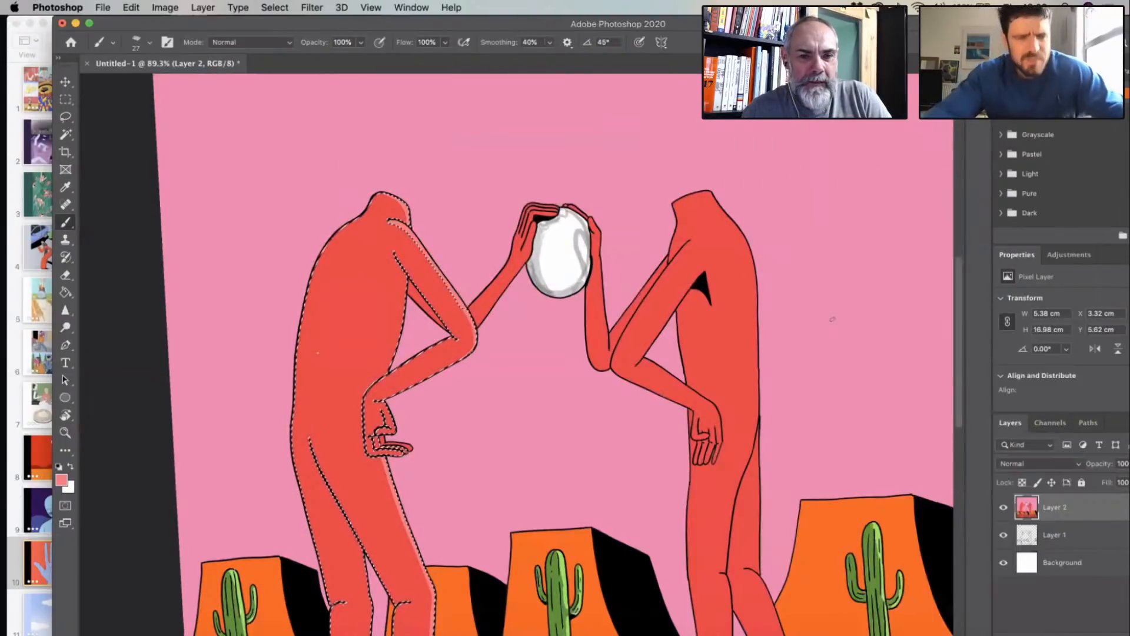
pyautogui.scroll(-3, 833, 319)
pyautogui.hscroll(-3, 832, 319)
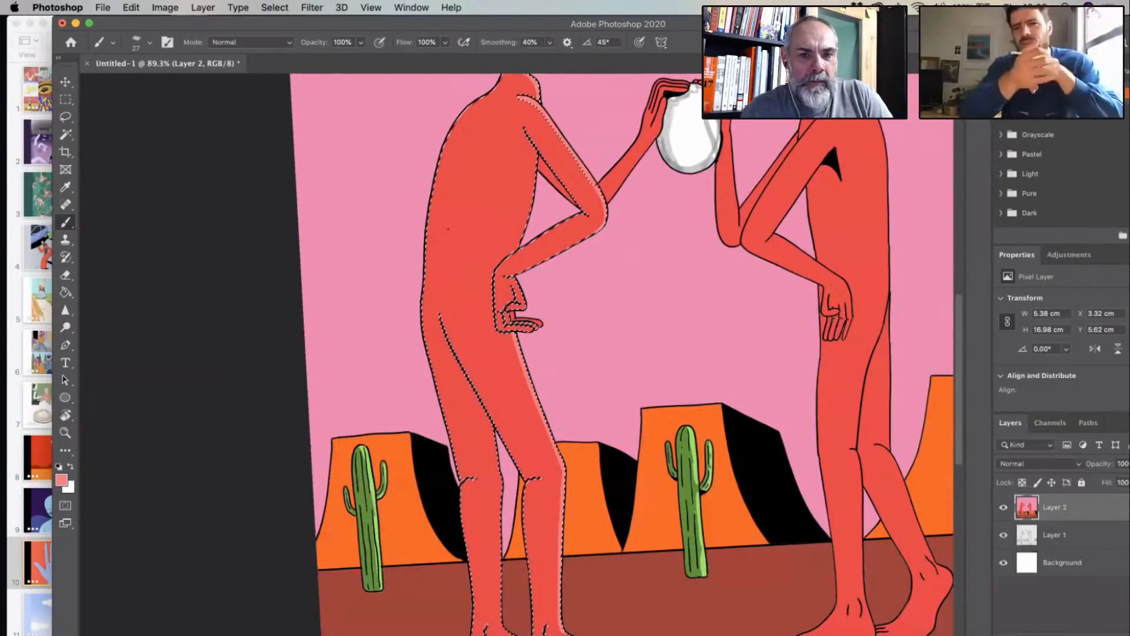
pyautogui.hscroll(3, 832, 319)
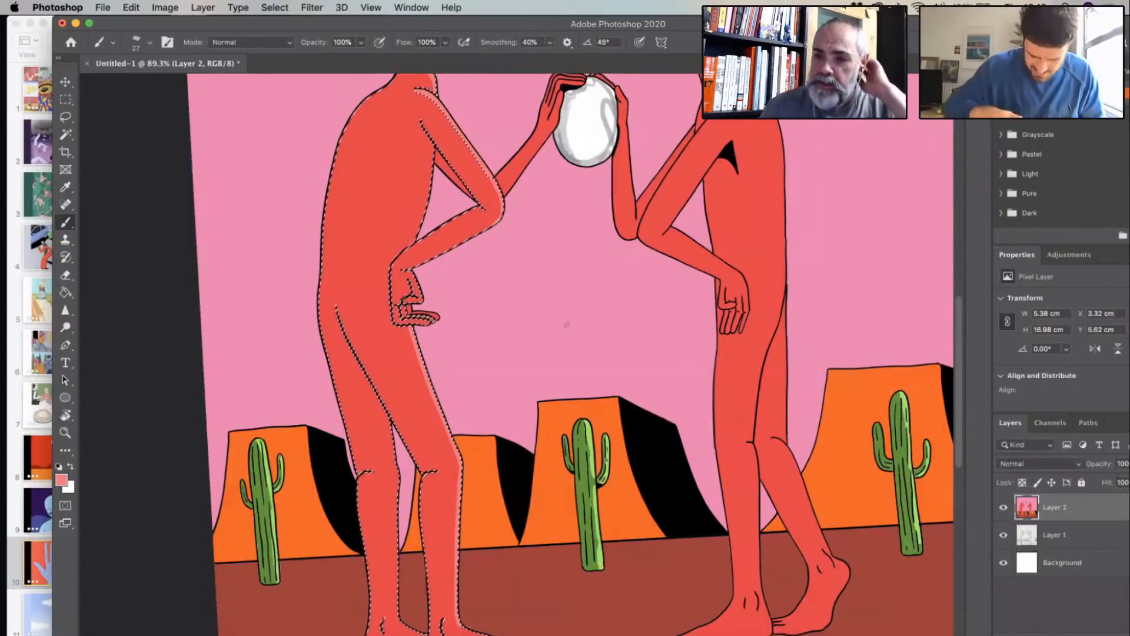
# - Paint the light red highlight along the top of the left figure's front foot and down the right edge of its rear leg
pyautogui.scroll(-5, 533, 362)
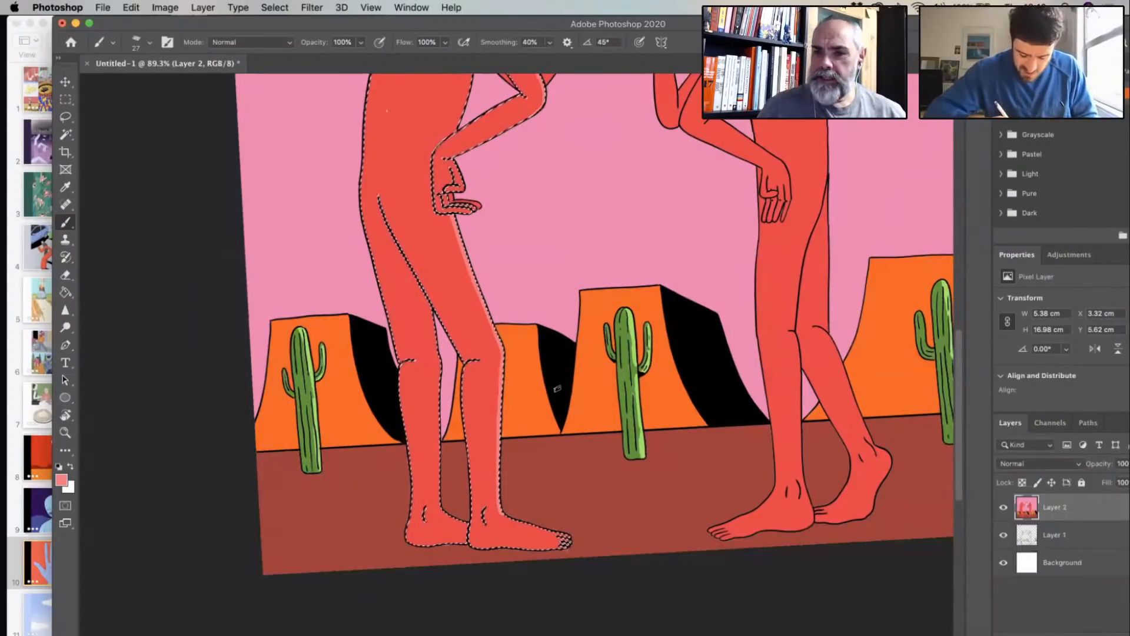
pyautogui.scroll(2, 557, 389)
pyautogui.scroll(-1, 509, 484)
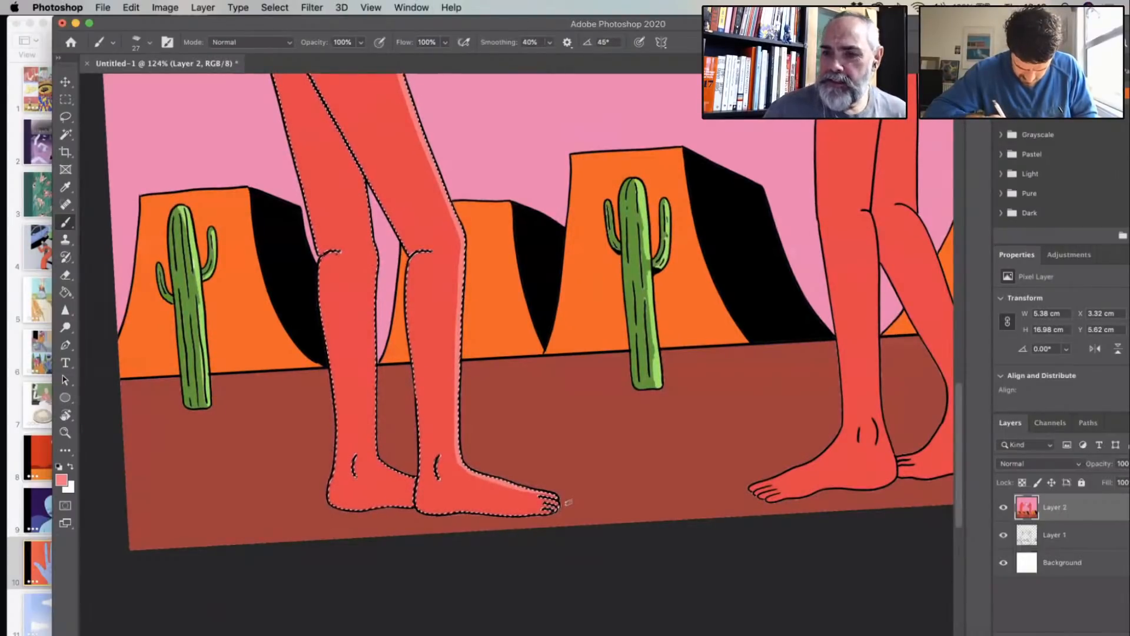
pyautogui.moveTo(354, 168); pyautogui.dragTo(363, 217)
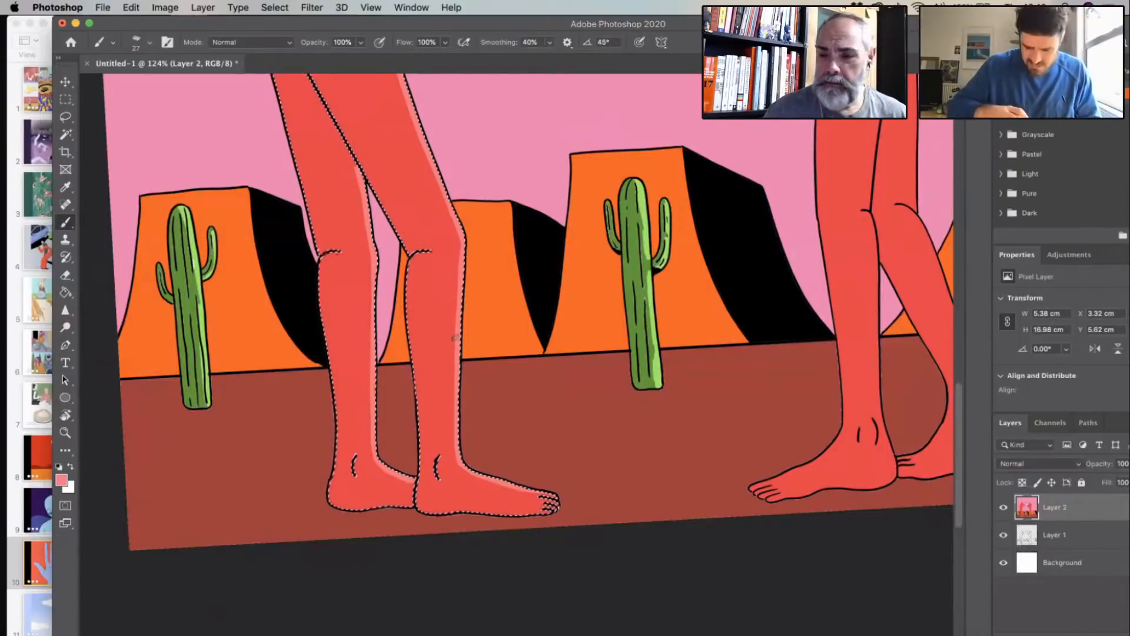
pyautogui.moveTo(573, 298); pyautogui.dragTo(536, 331)
# - Select only the left figure's raised forearm and hand, set the brush to 19 px and paint a light red highlight along their outer edge
pyautogui.scroll(5, 535, 330)
pyautogui.hscroll(5, 535, 330)
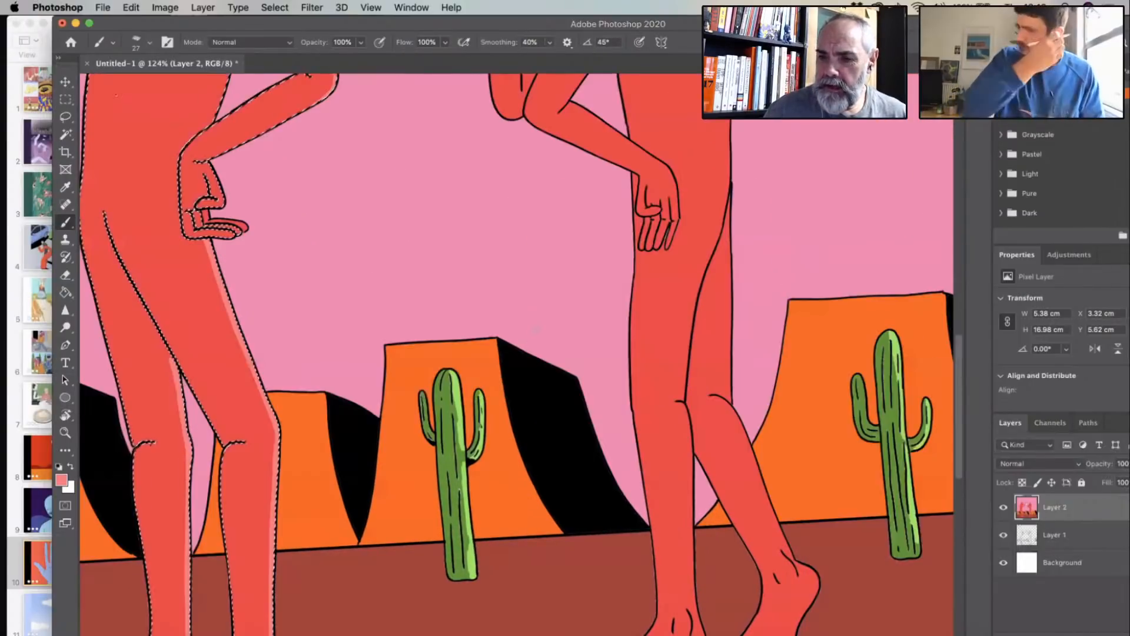
pyautogui.scroll(9, 536, 330)
pyautogui.hscroll(-6, 536, 330)
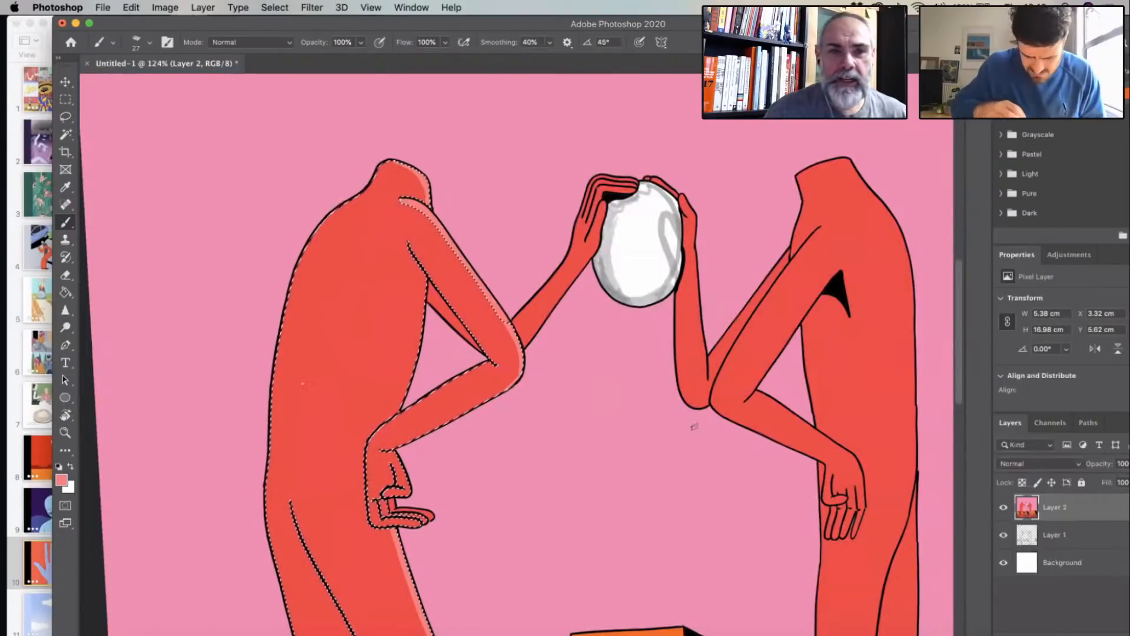
pyautogui.hscroll(6, 544, 312)
pyautogui.hscroll(-4, 546, 311)
pyautogui.scroll(1, 546, 312)
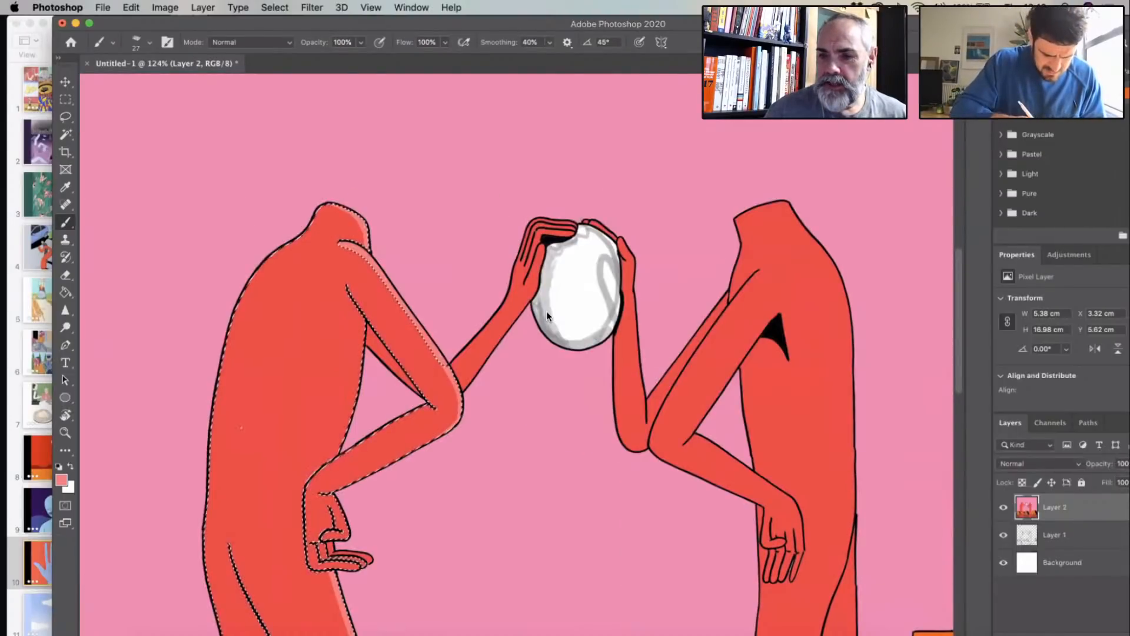
pyautogui.click(66, 136)
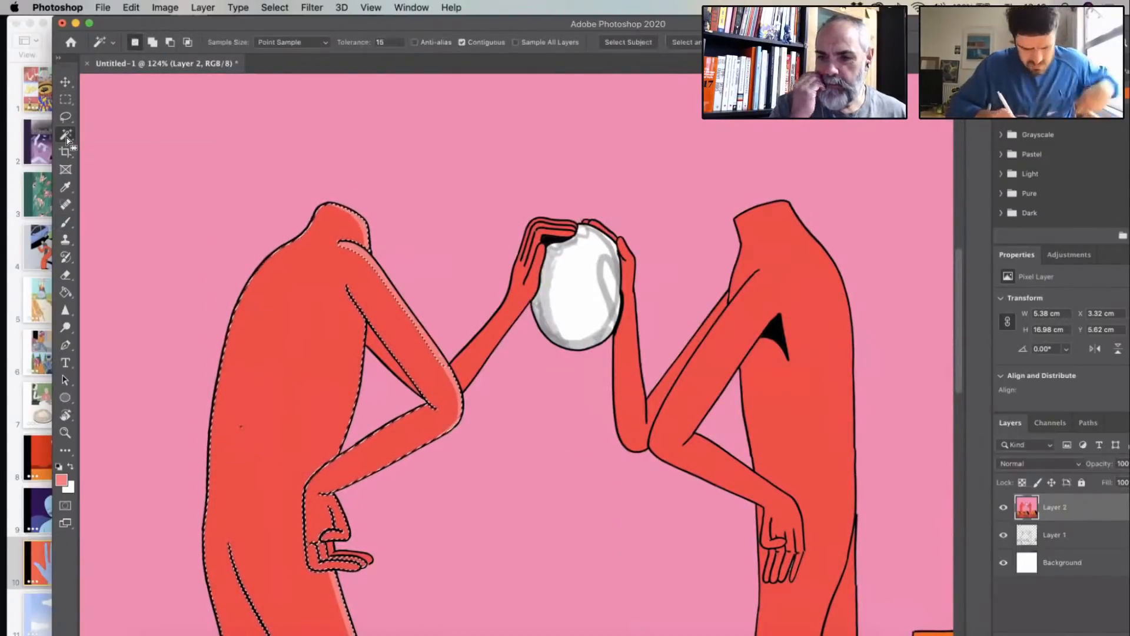
pyautogui.click(538, 250)
pyautogui.click(66, 223)
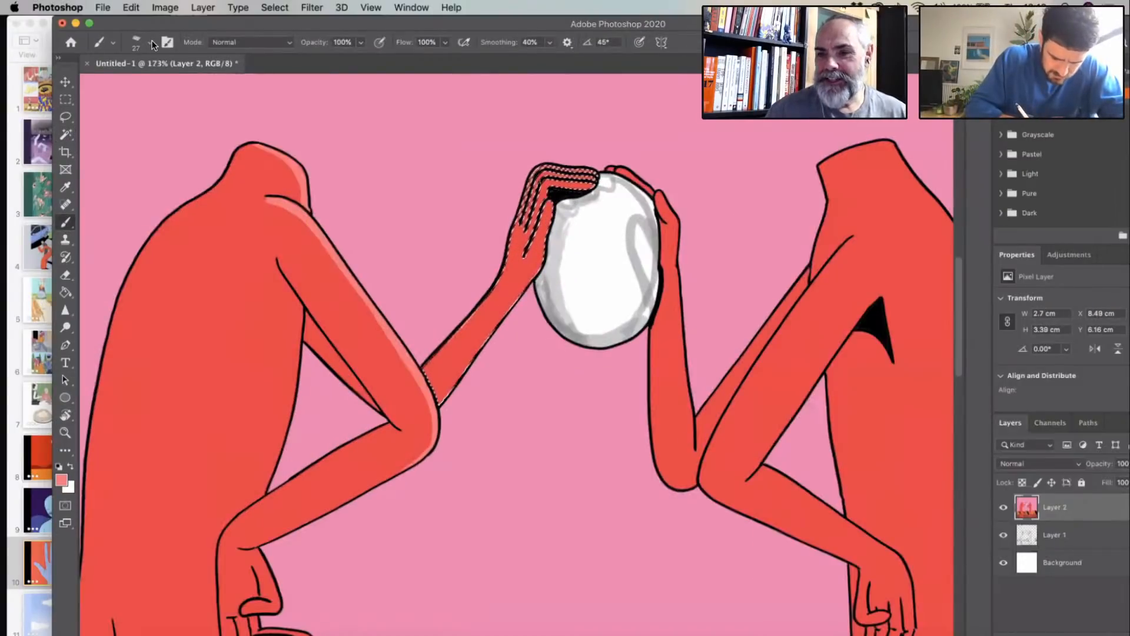
pyautogui.click(151, 45)
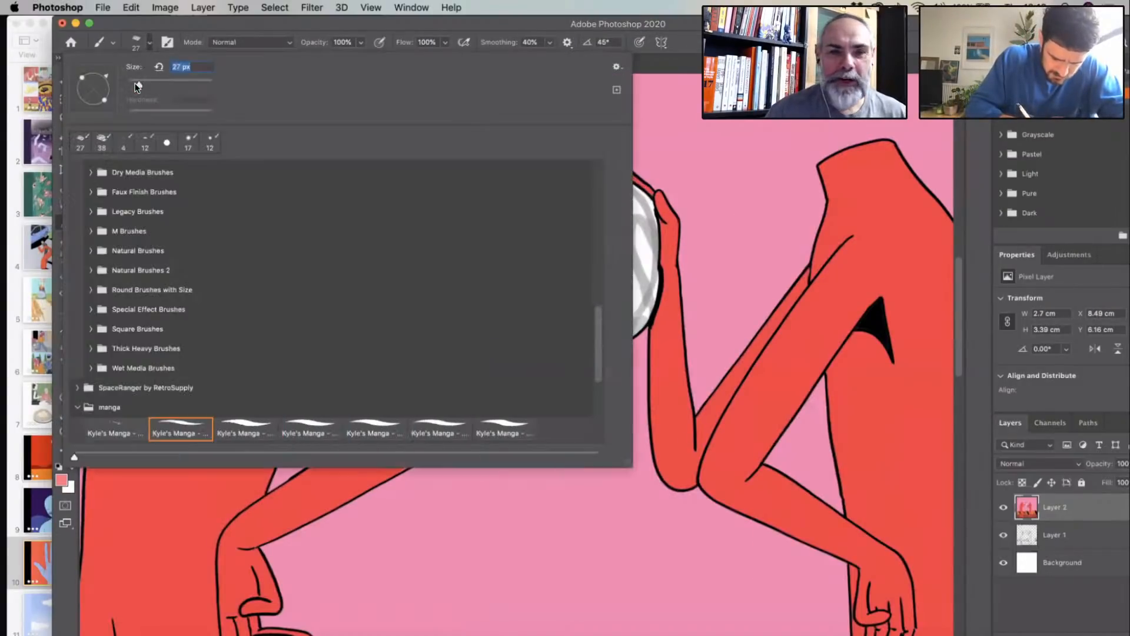
pyautogui.press('Return')
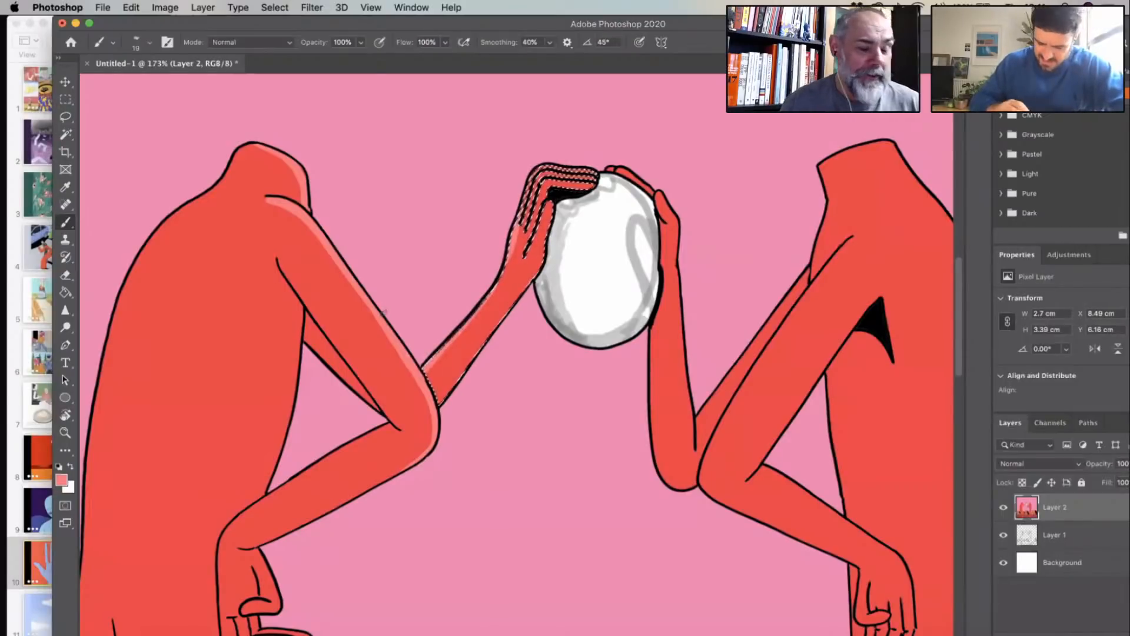
# - Select the right figure's body together with its raised forearm using the Magic Wand, and return to the Brush tool
pyautogui.hscroll(10, 384, 313)
pyautogui.click(68, 120)
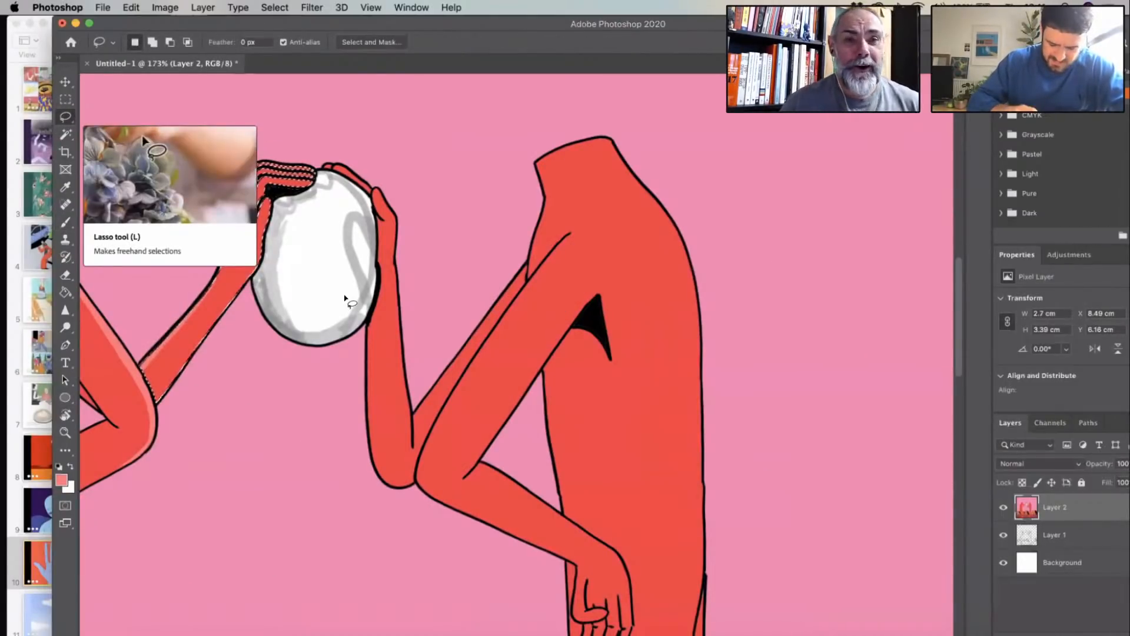
pyautogui.scroll(-5, 345, 297)
pyautogui.press('w')
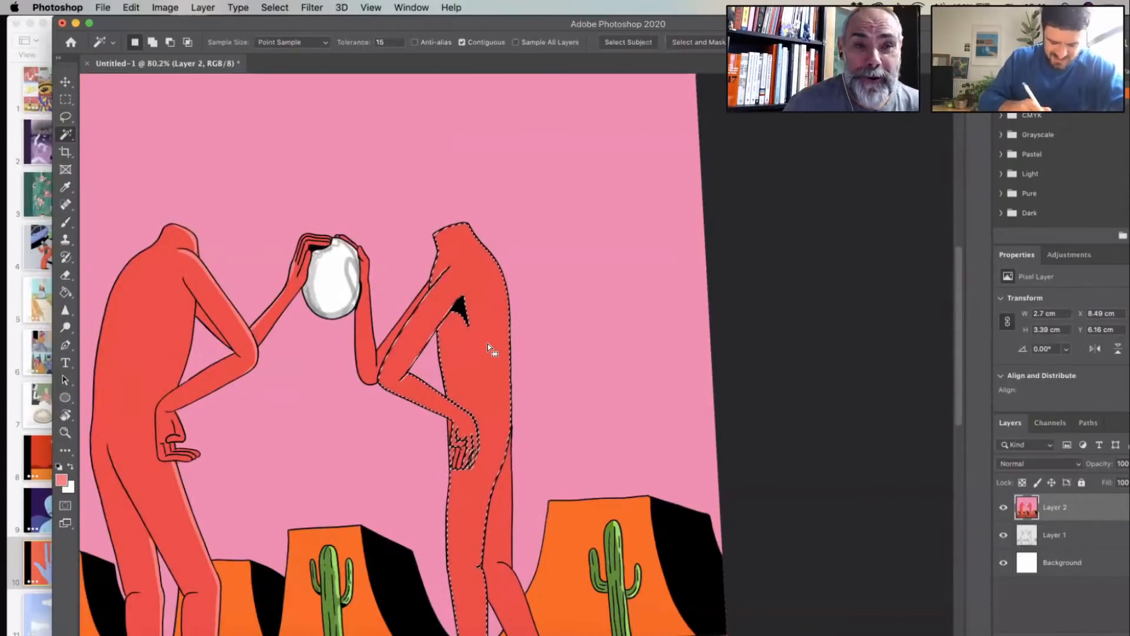
pyautogui.keyDown('shift'); pyautogui.click(369, 366); pyautogui.keyUp('shift')
pyautogui.press('b')
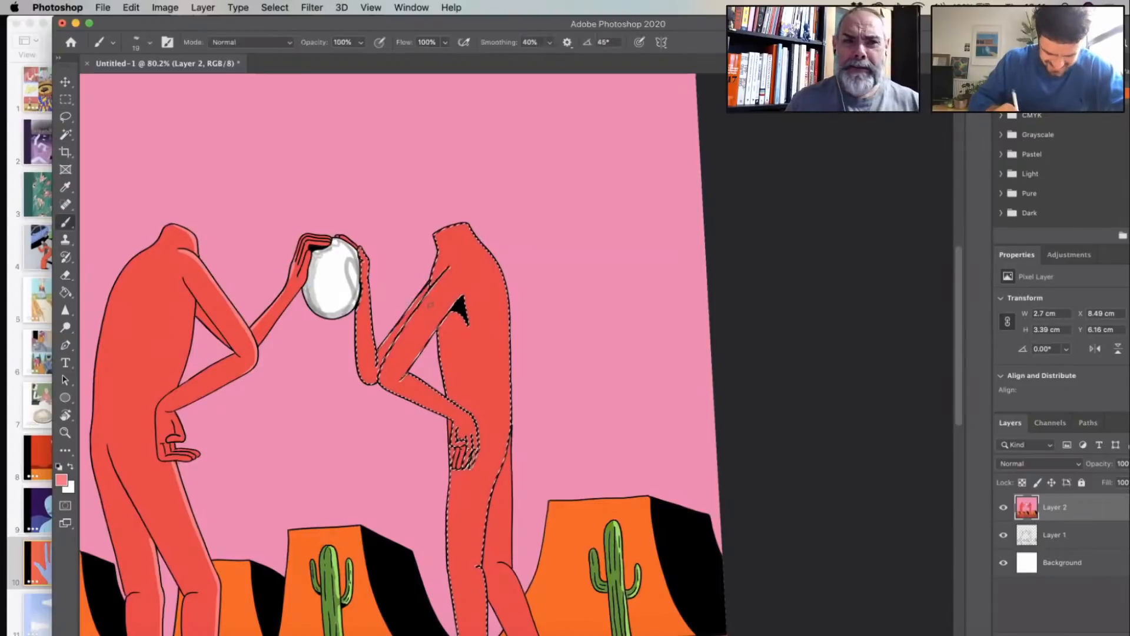
# - Paint the light red highlight along the right figure's shoulder and down its back to the hip, and restore the body selection
pyautogui.scroll(4, 430, 305)
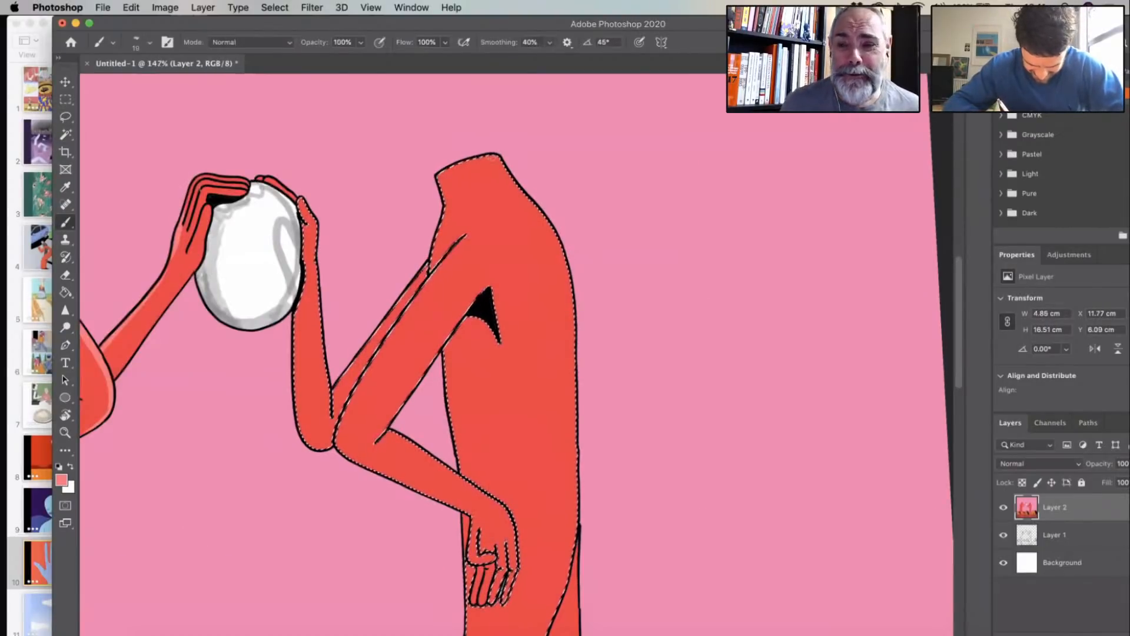
pyautogui.moveTo(440, 175); pyautogui.dragTo(559, 252)
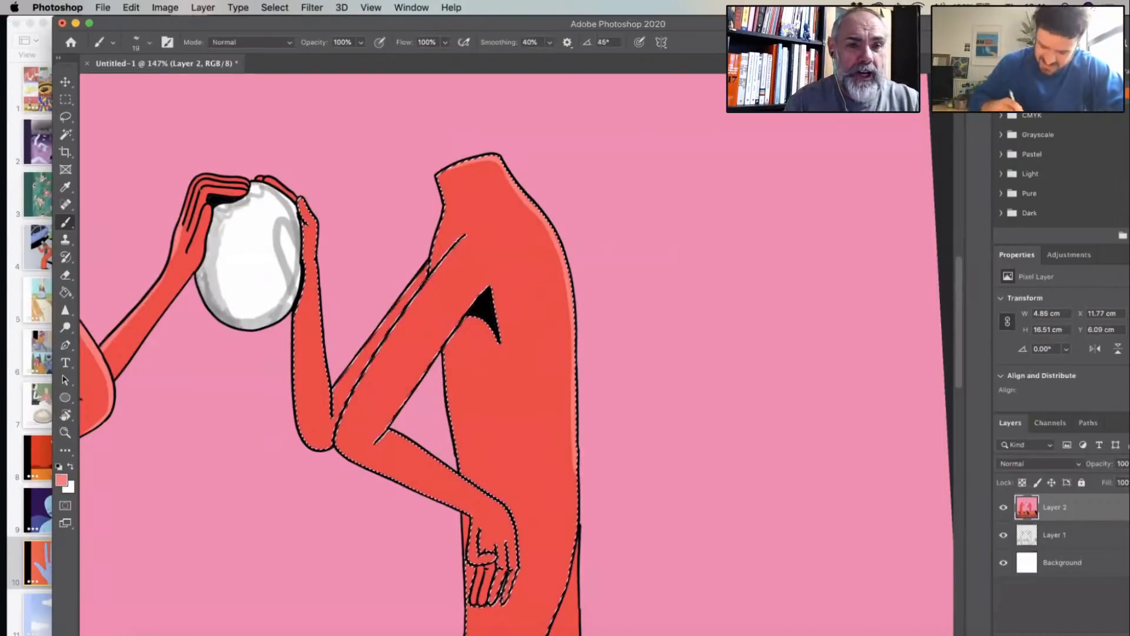
pyautogui.press('super+d')
pyautogui.scroll(-5, 569, 300)
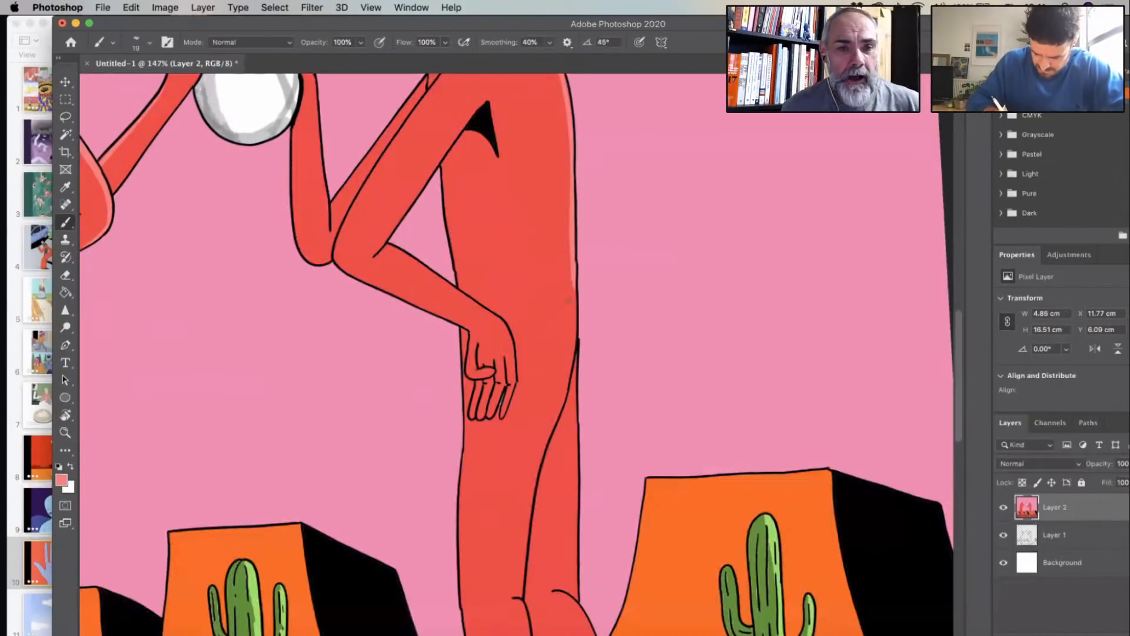
pyautogui.scroll(-1, 568, 300)
pyautogui.press('super+shift+d')
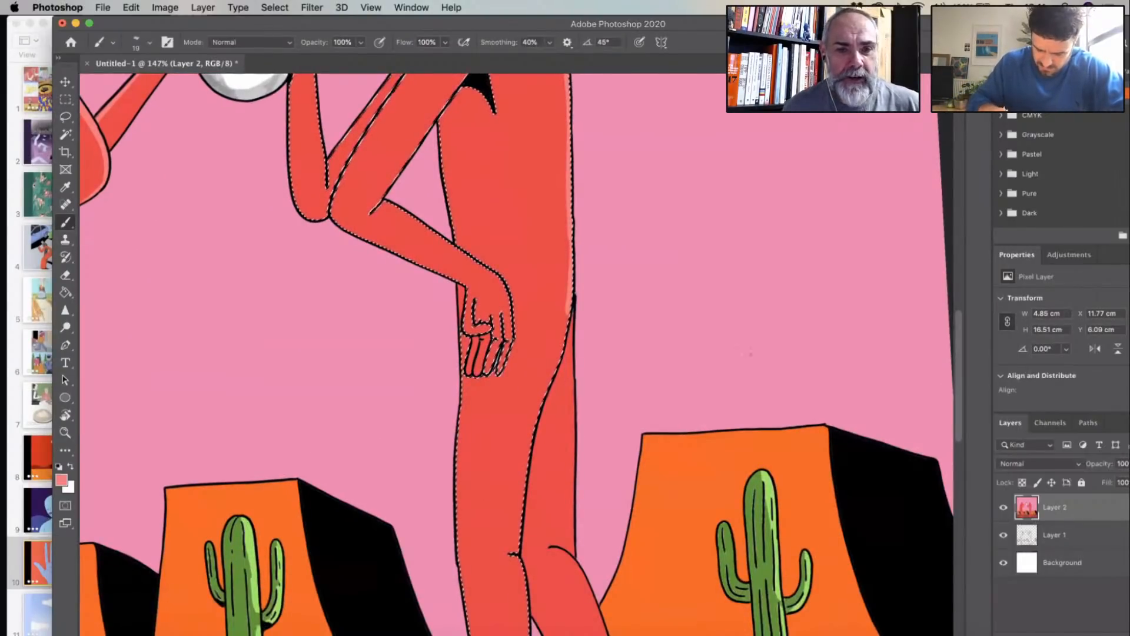
# - Clear the selection around the right figure and activate the Lasso tool
pyautogui.scroll(-10, 751, 353)
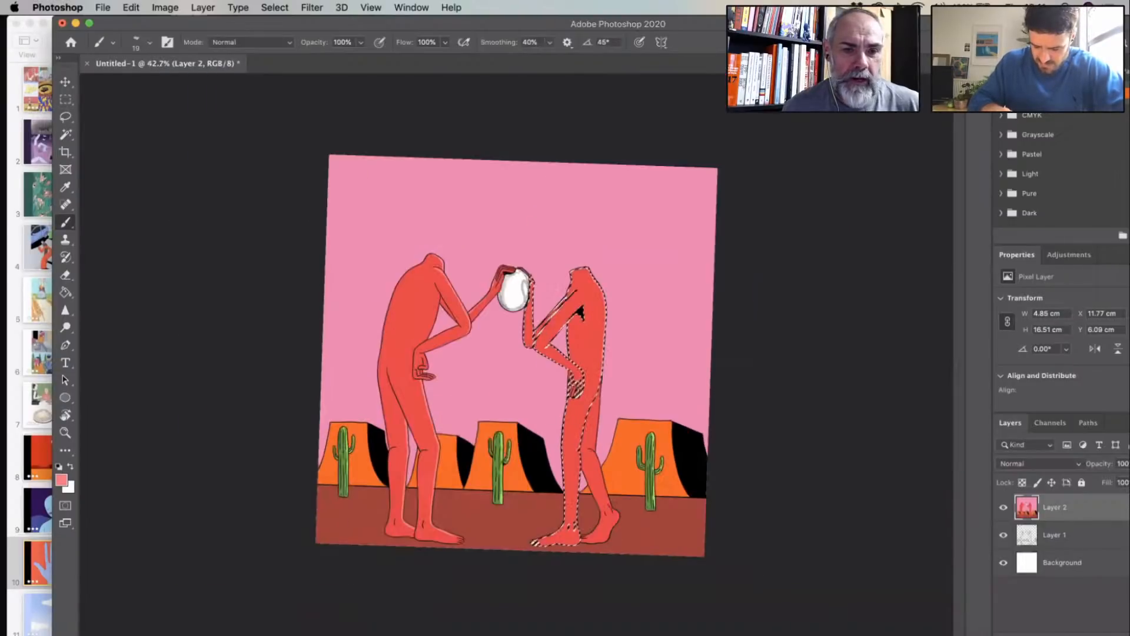
pyautogui.scroll(4, 758, 347)
pyautogui.scroll(-4, 758, 345)
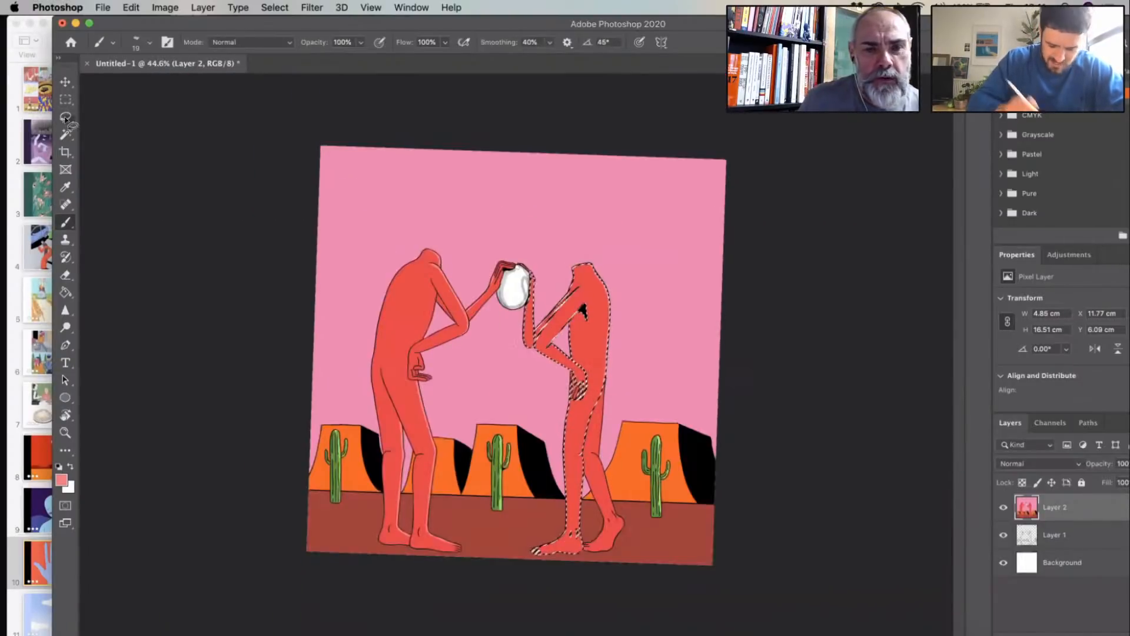
pyautogui.press('super+d')
pyautogui.click(65, 118)
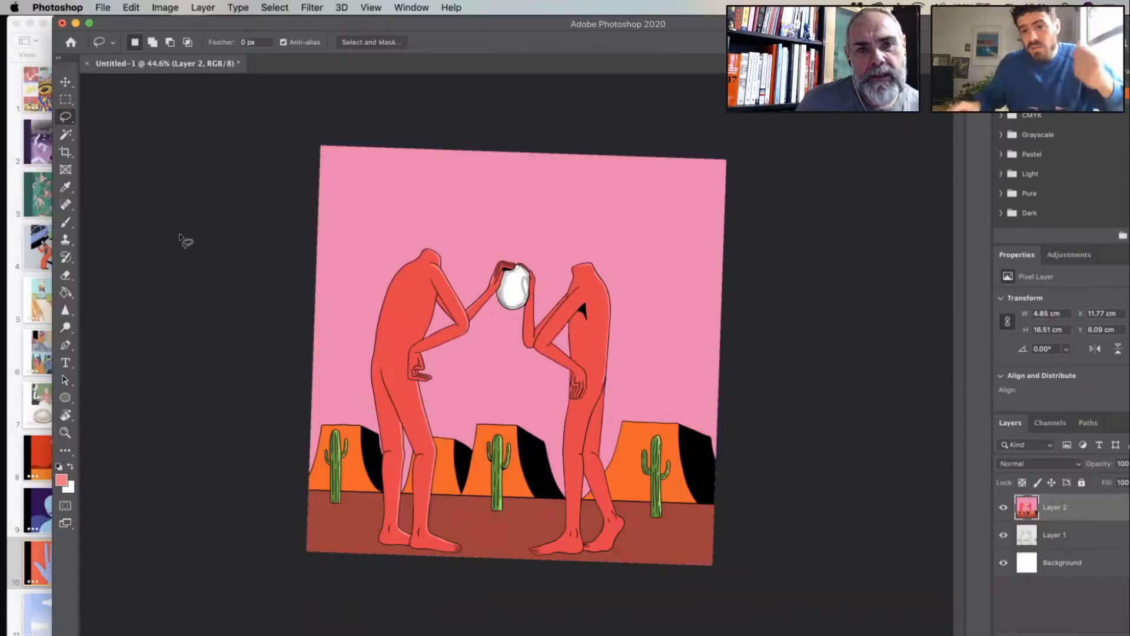